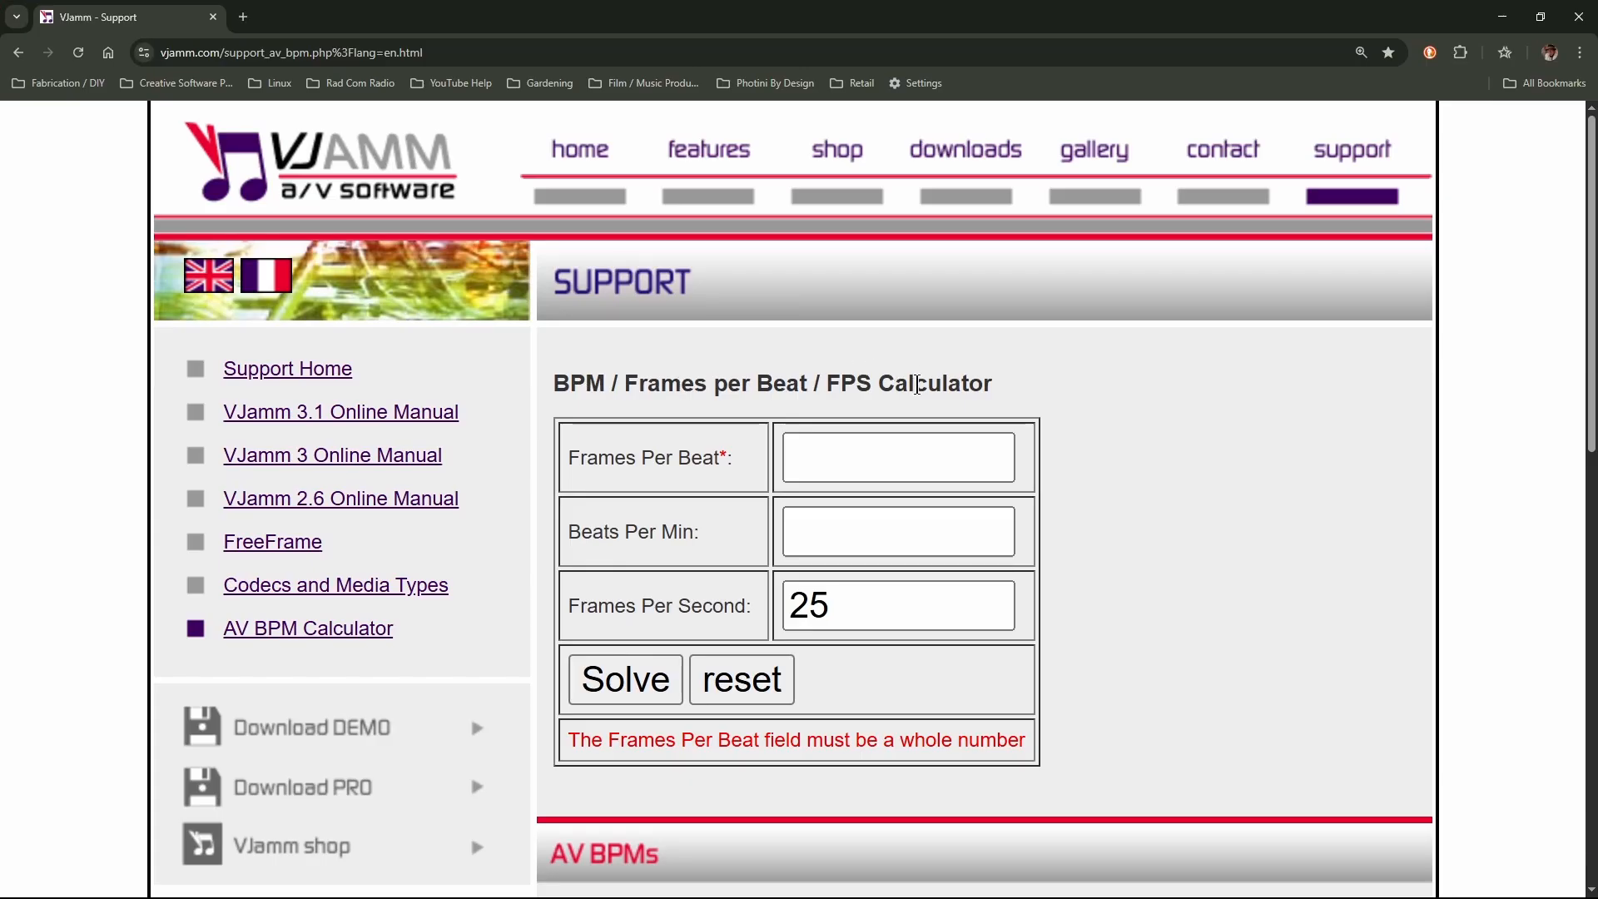
Calculate the frames per beat for 150 beats per minute at 30 frames per second.
drag(871, 617, 639, 613)
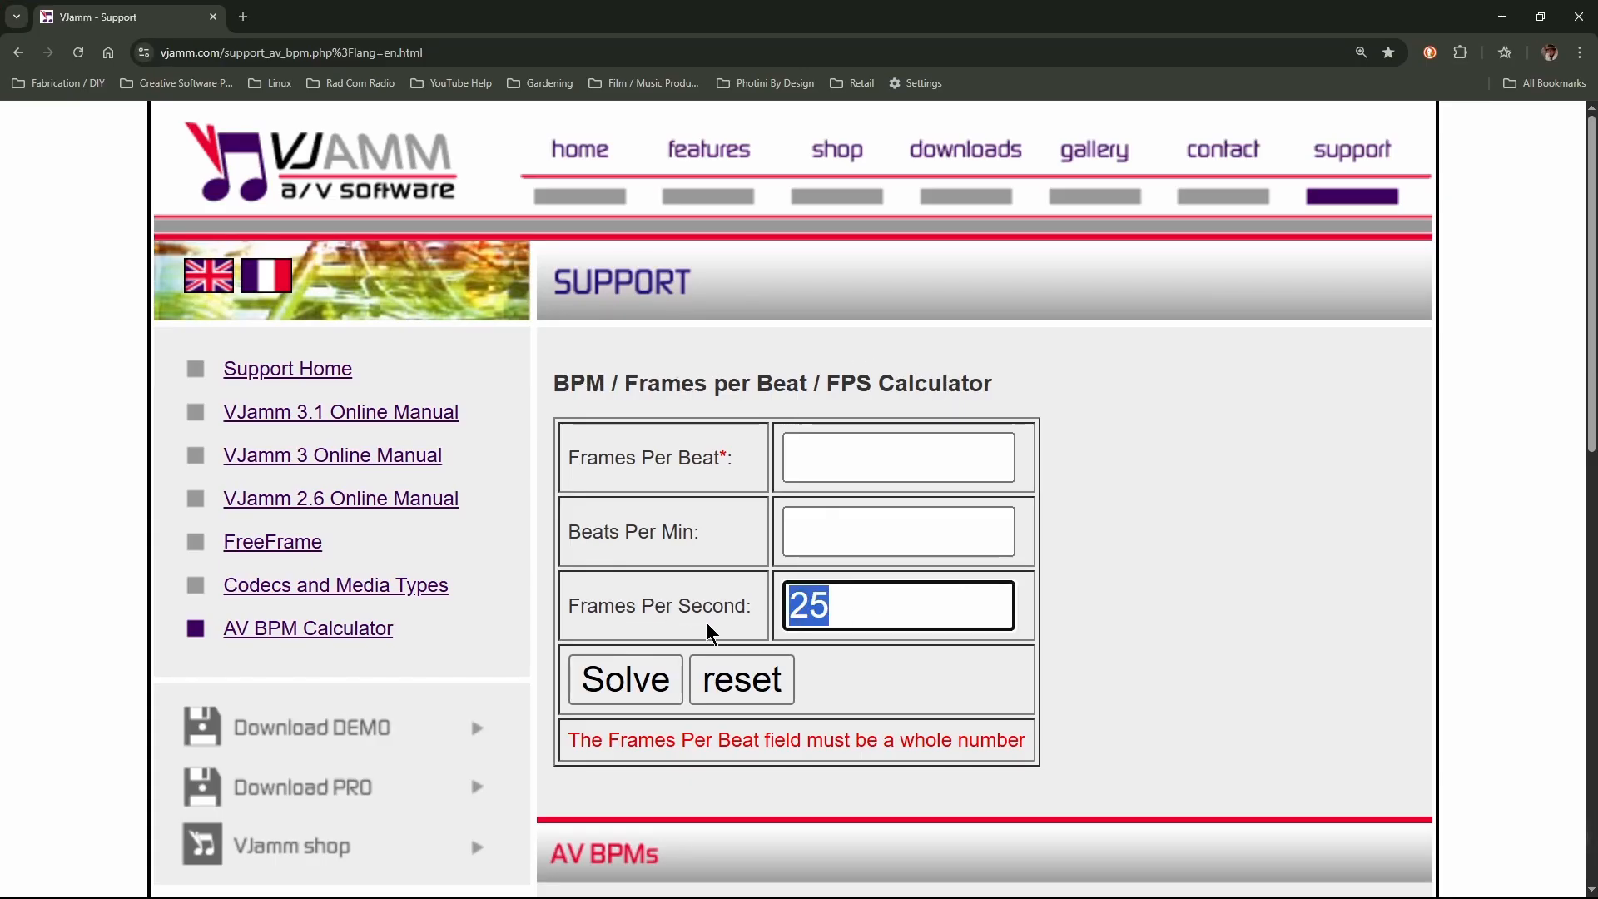
text(30)
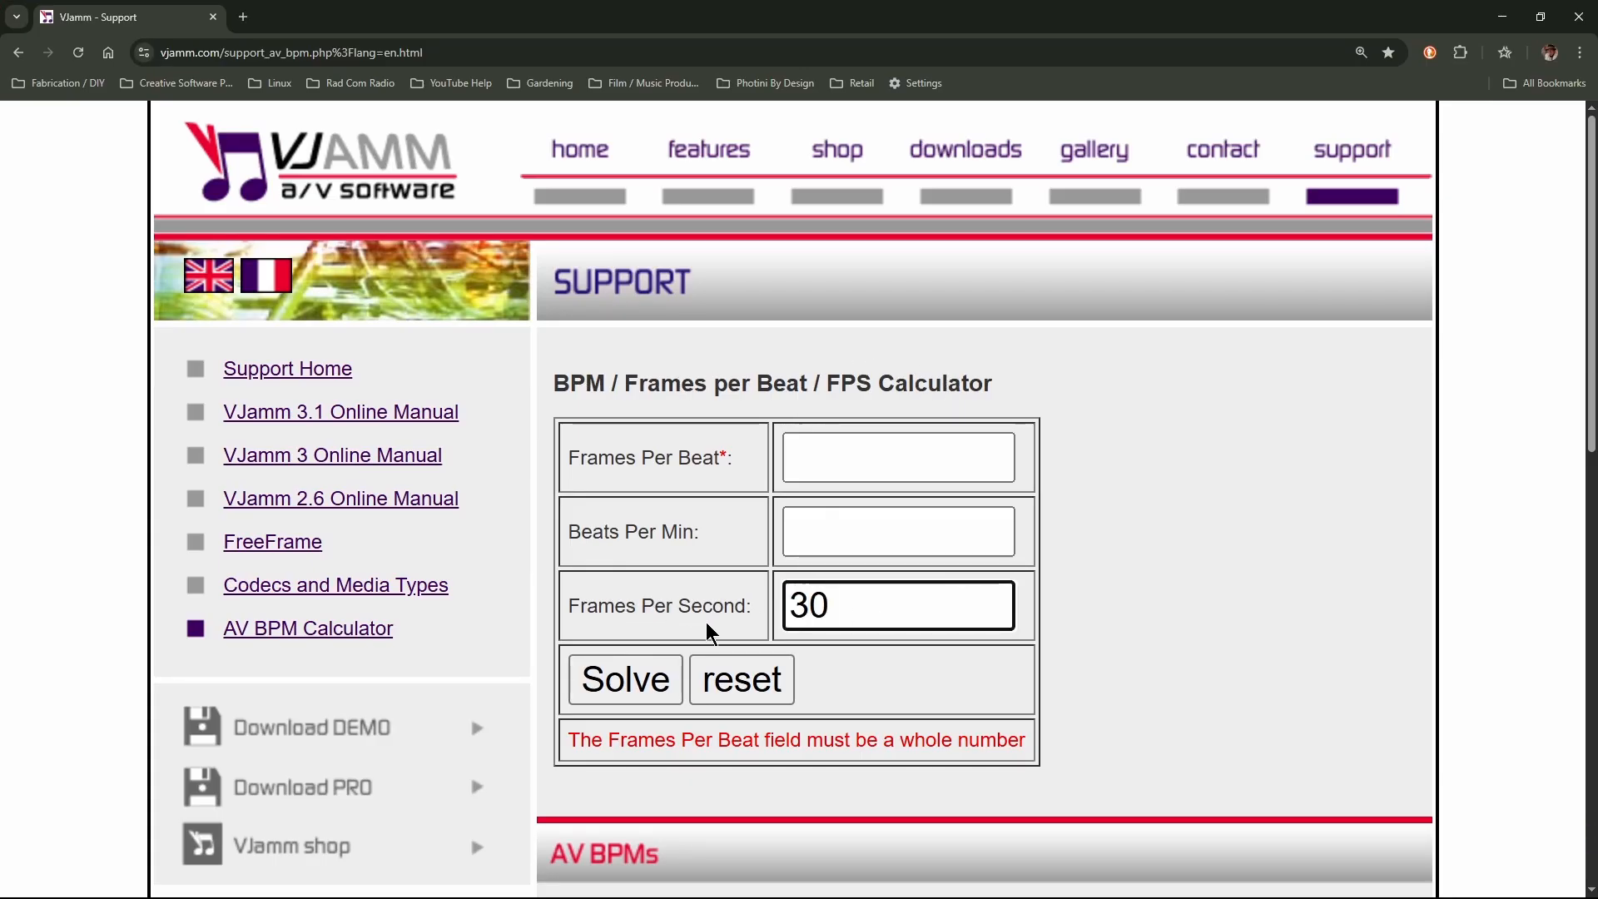
click(819, 531)
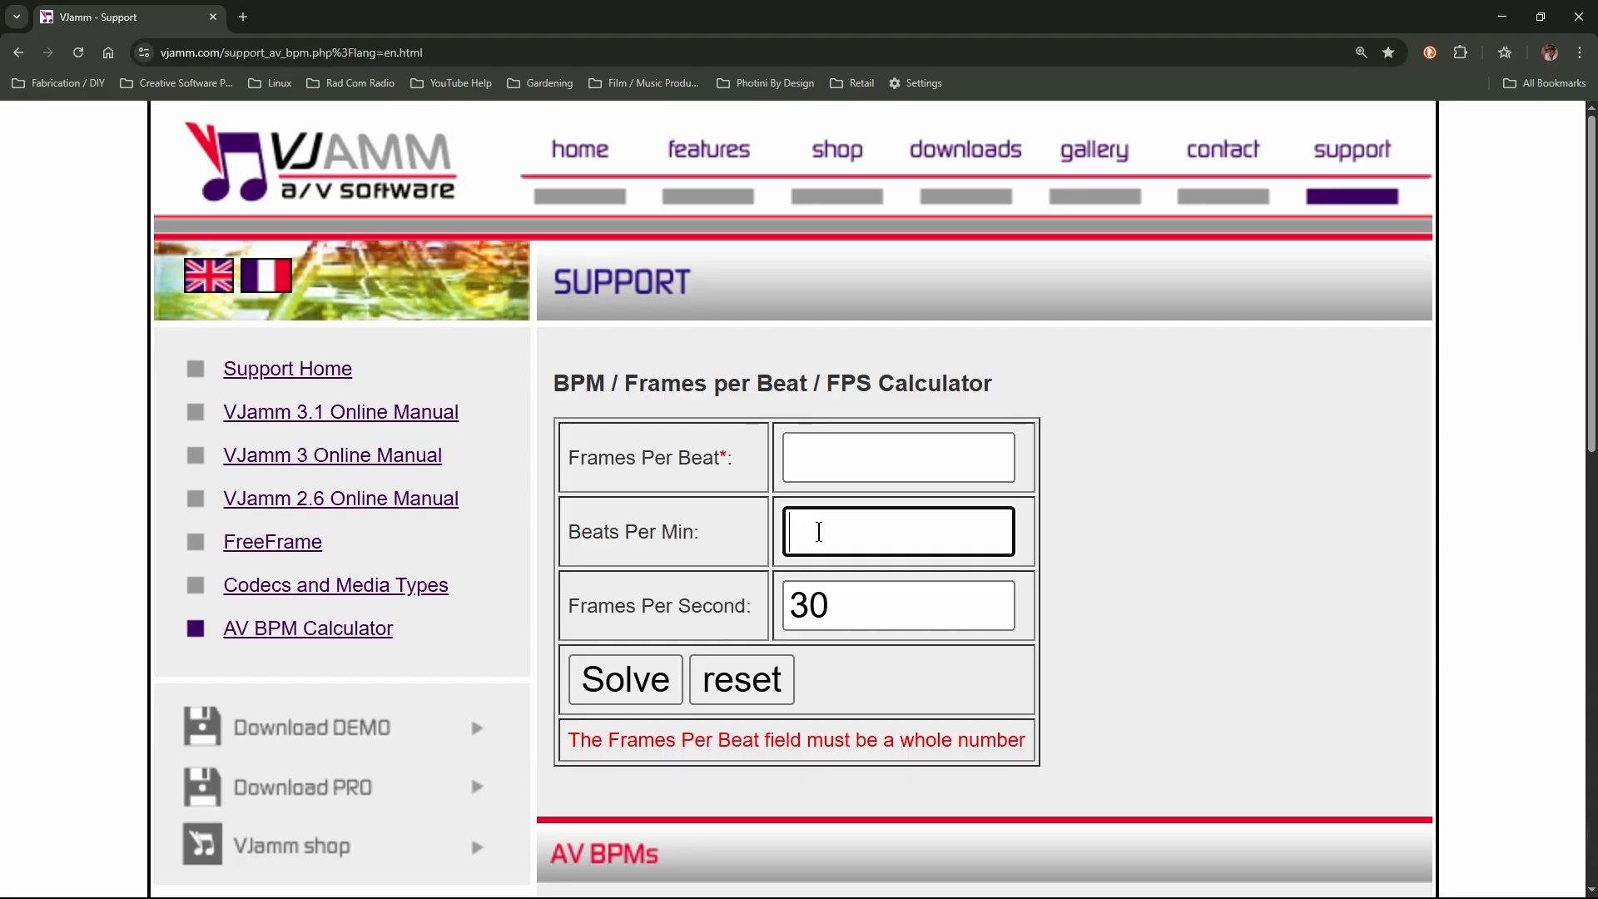
text(150)
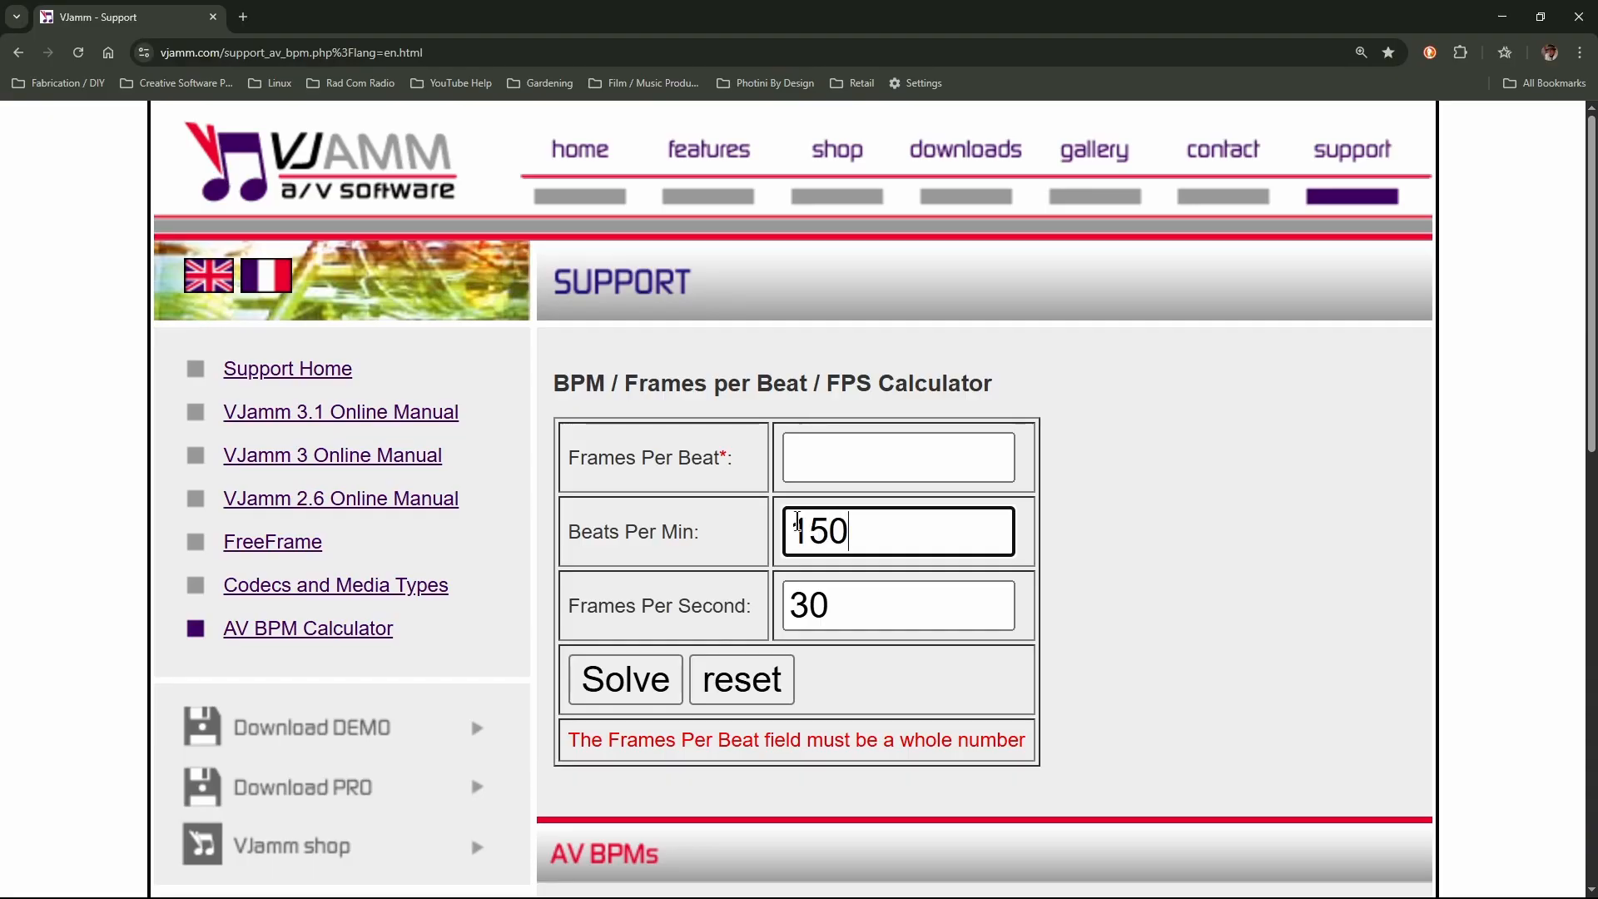
click(655, 683)
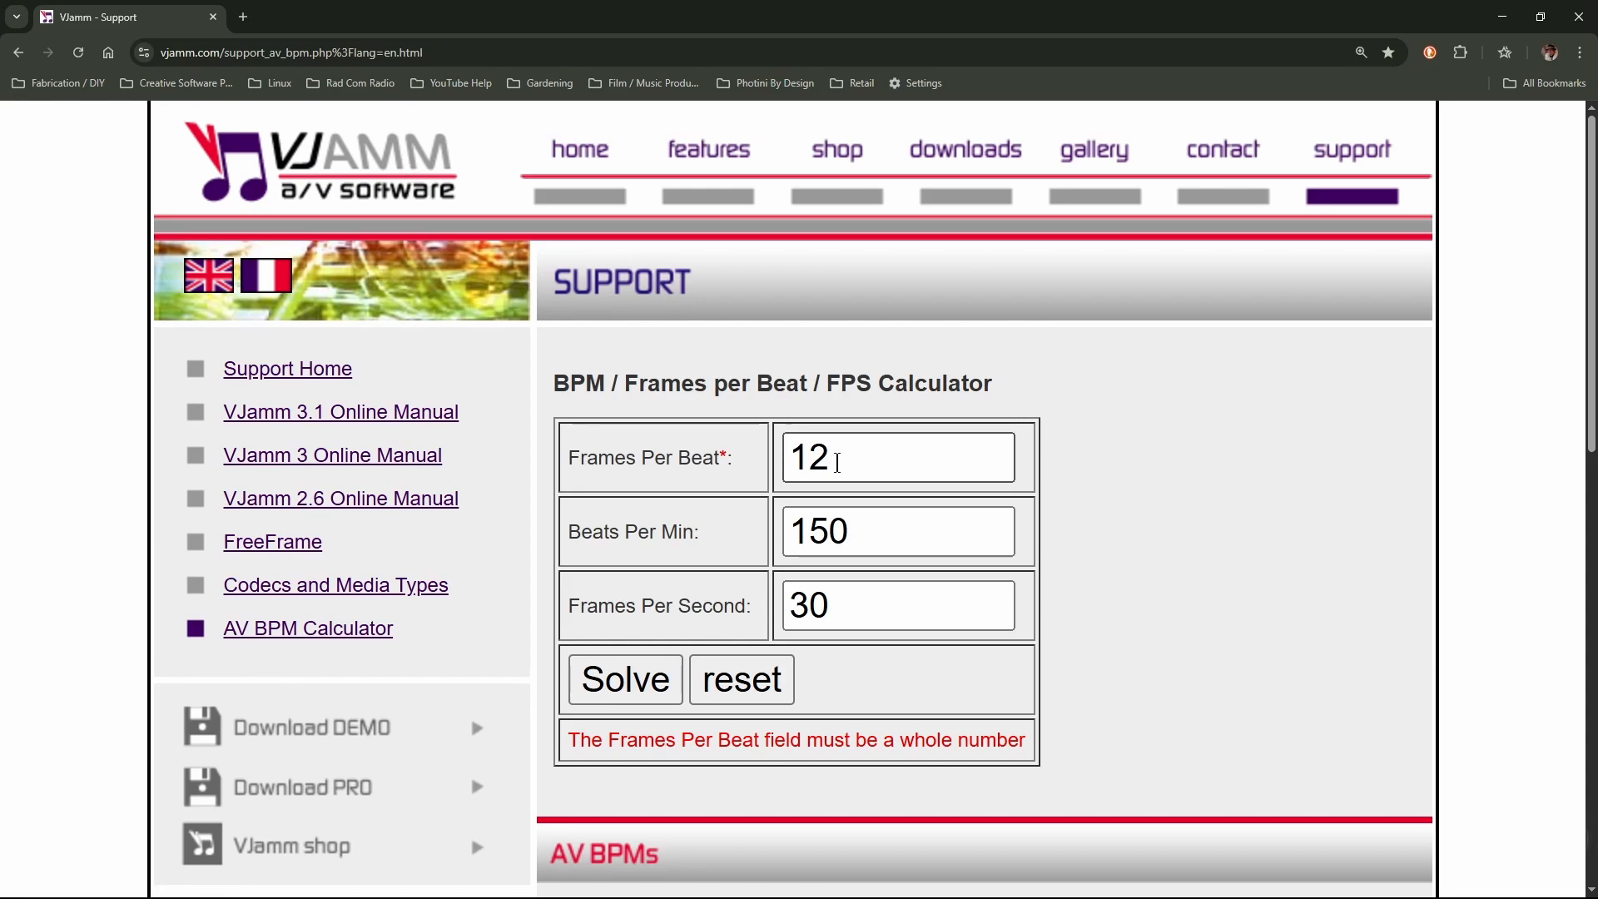
Close the calculator page, return to Blender and set the current frame to 48*8.
click(1578, 16)
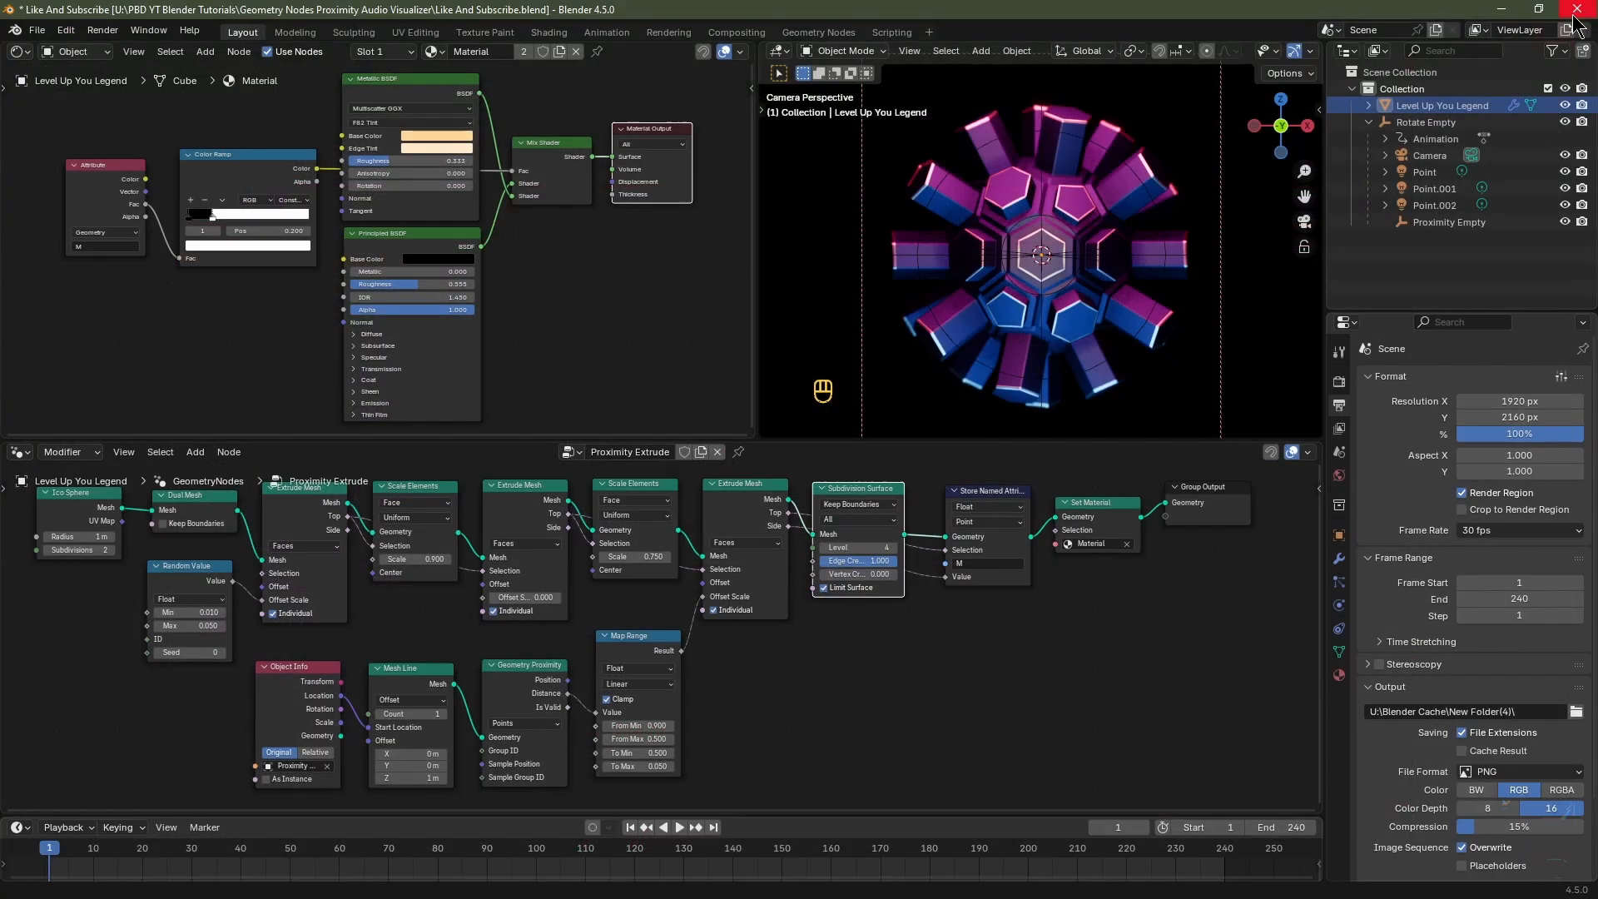
click(1120, 827)
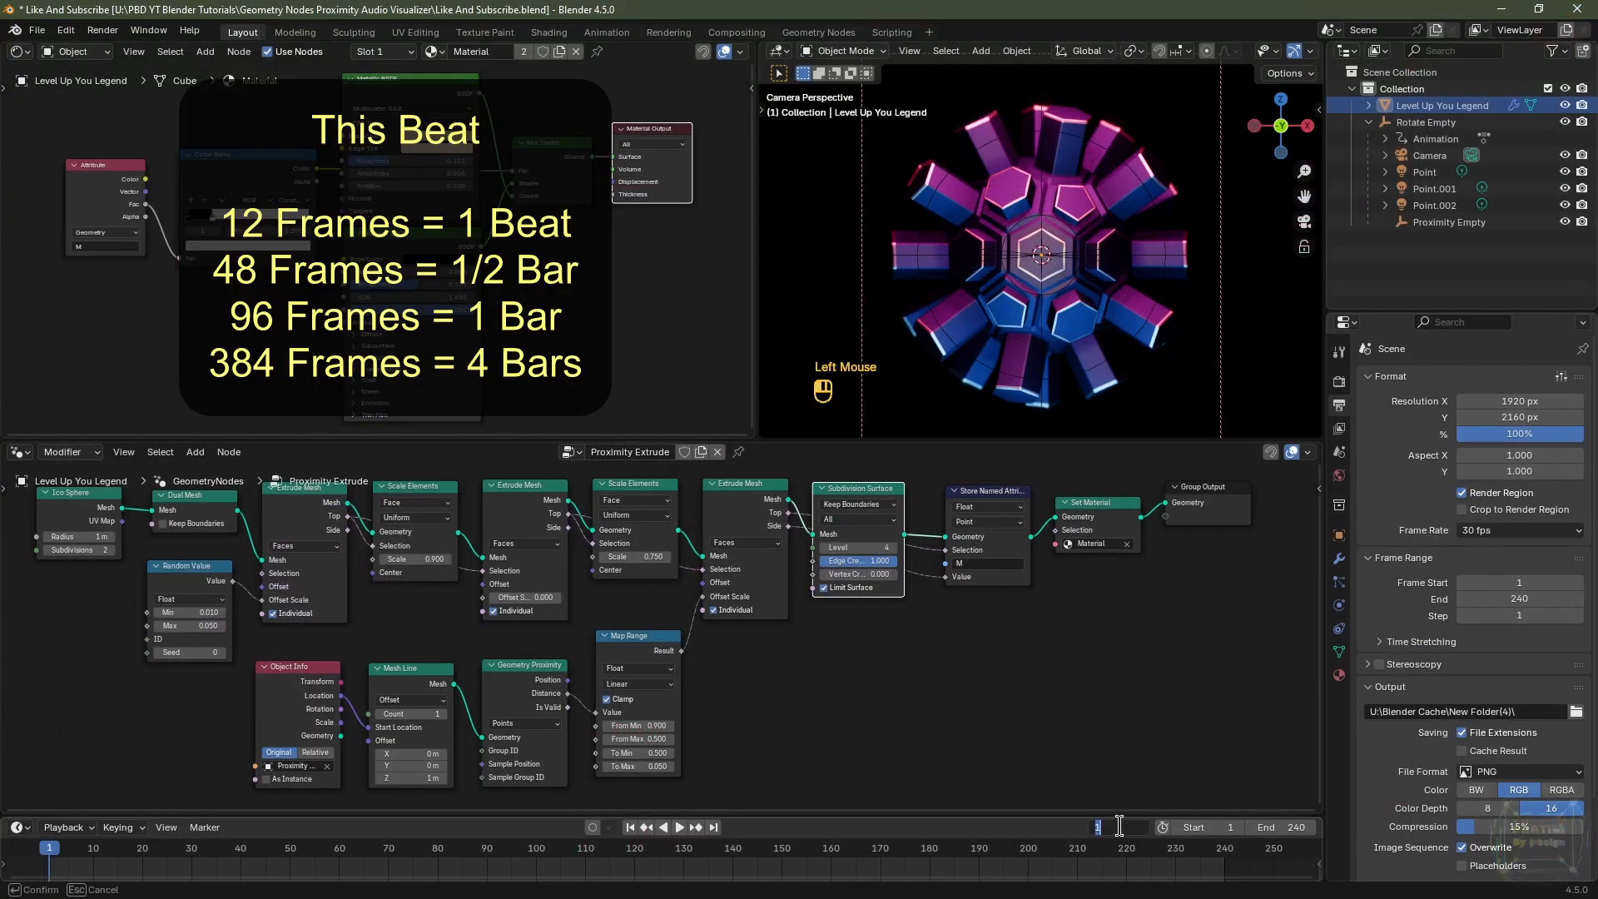
text(48*8)
key(Return)
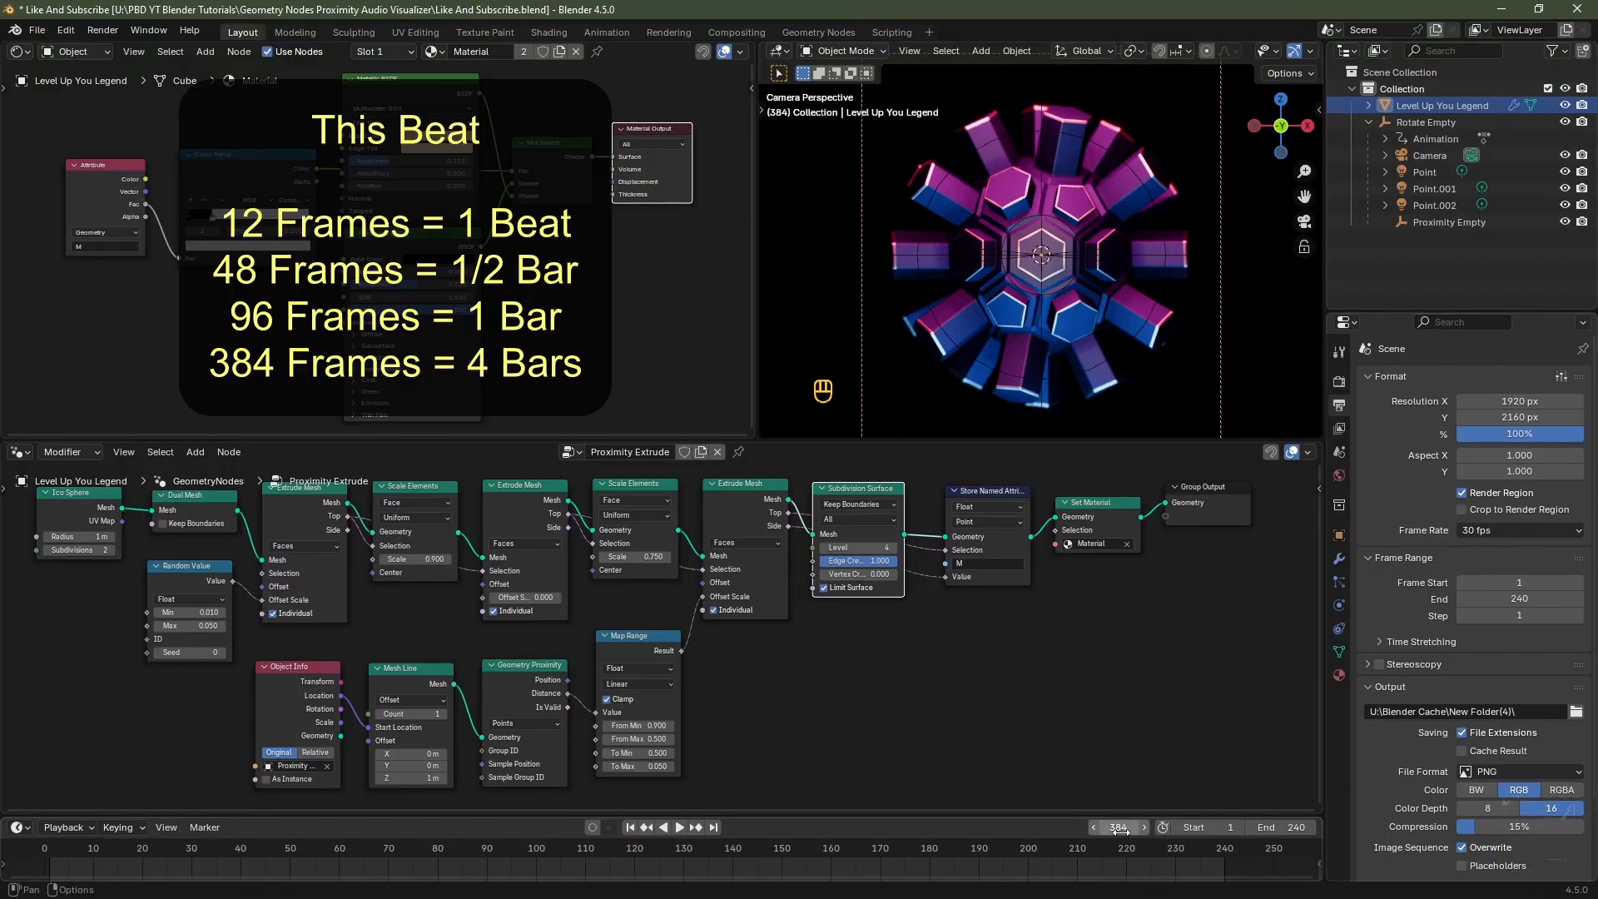
Set the animation's end frame to 384 and return the playhead to the first frame.
click(1282, 826)
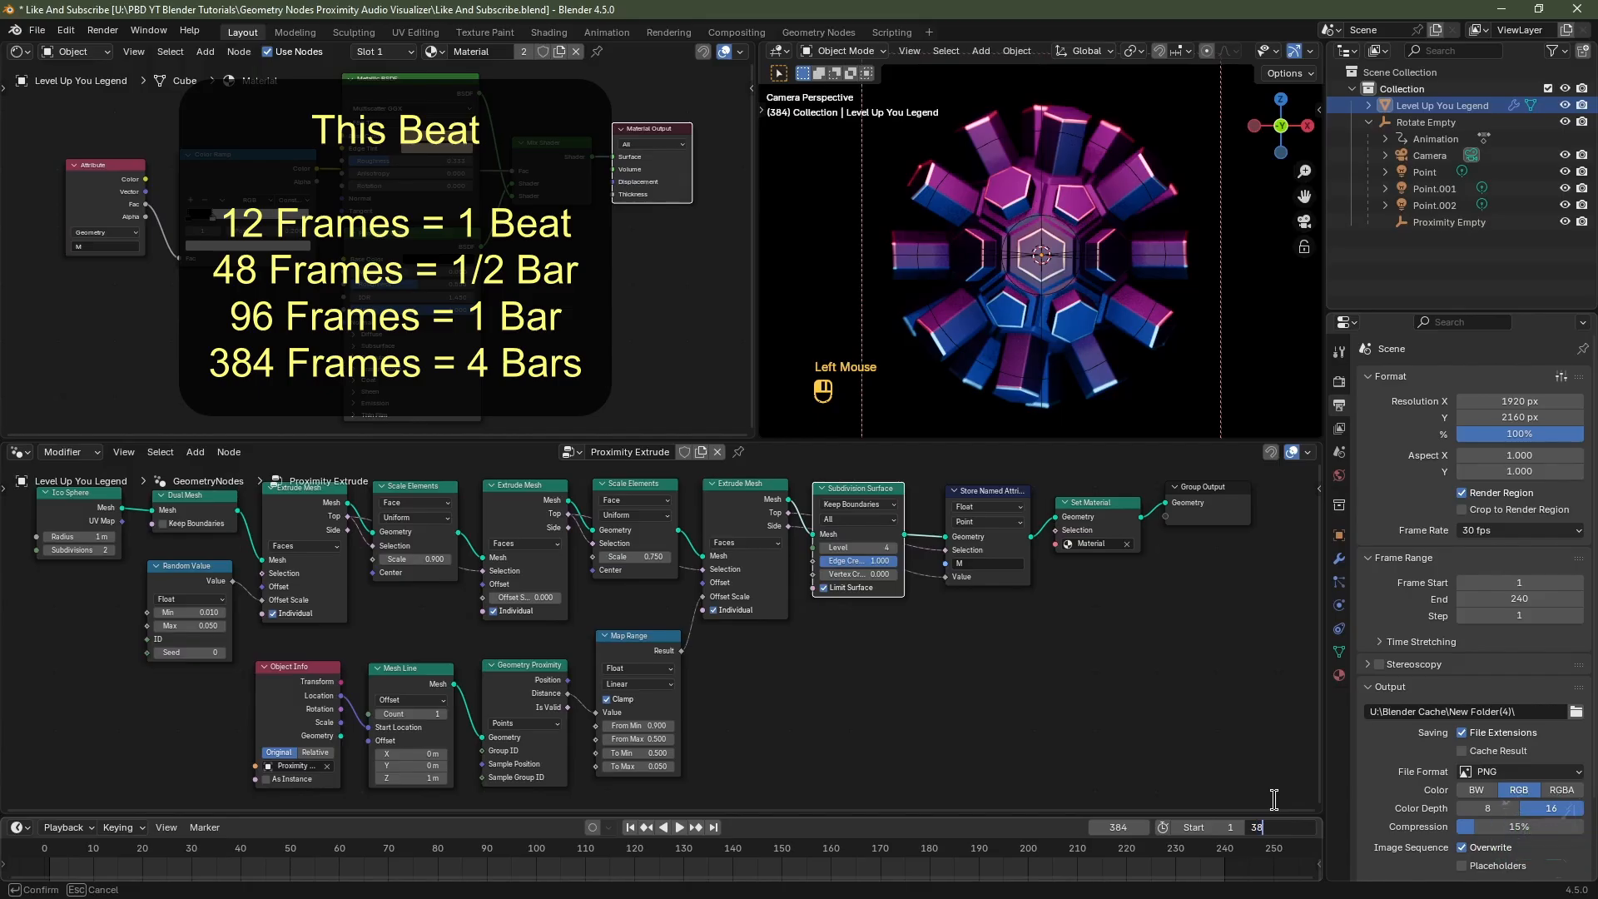
text(384)
key(Return)
key(Home)
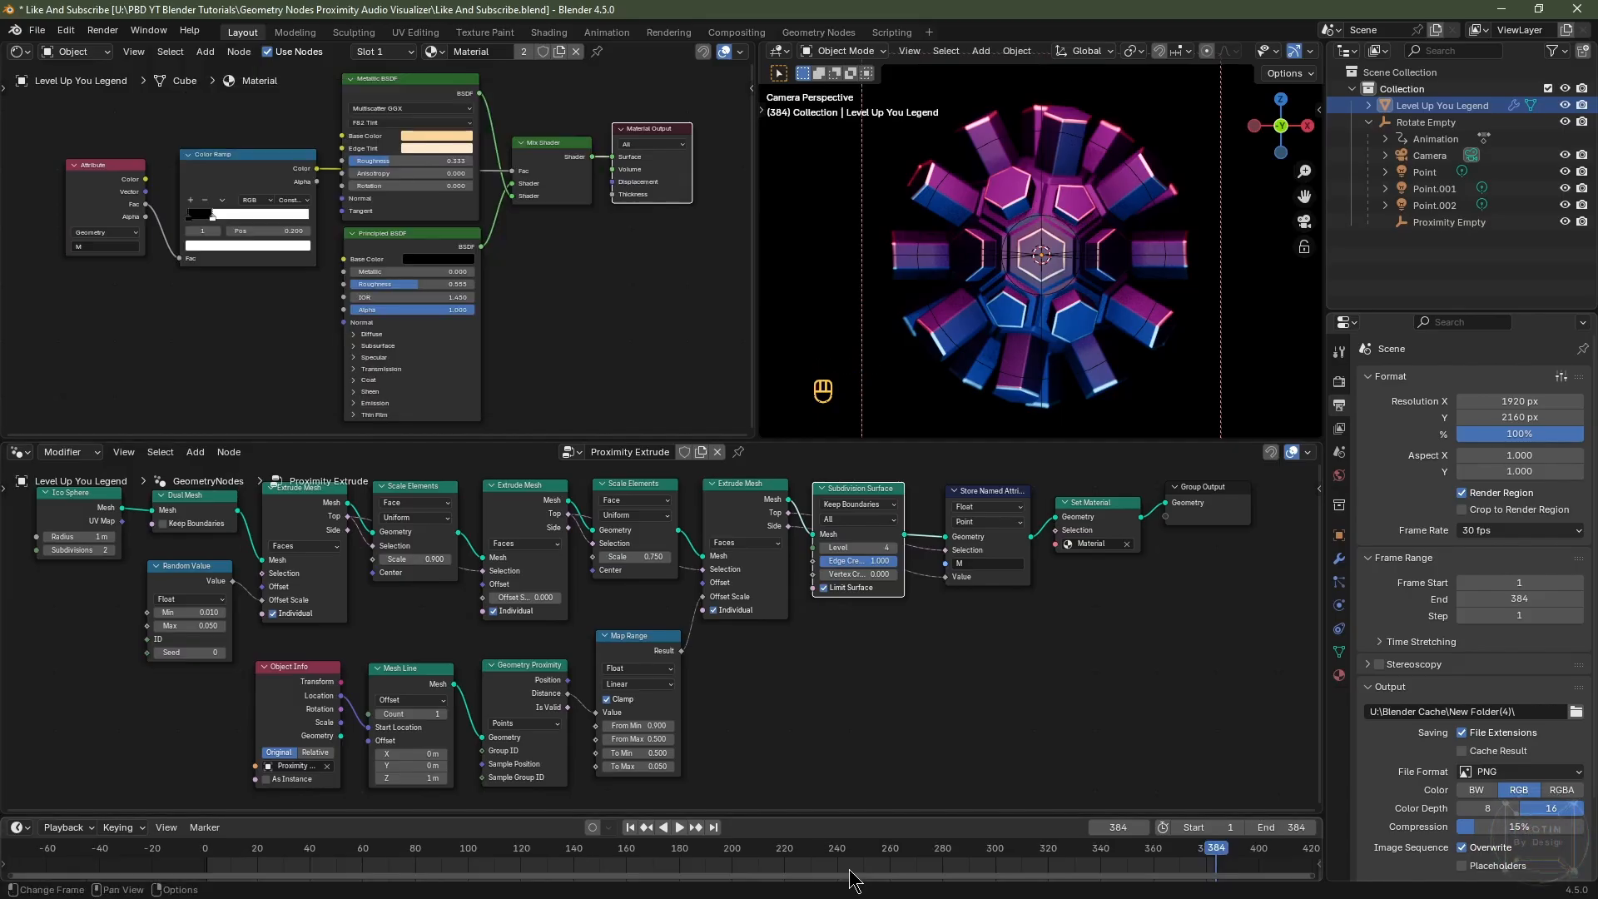
click(630, 828)
Mute the Subdivision Surface node in the Proximity Extrude node tree of the Level Up You Legend object.
click(1017, 185)
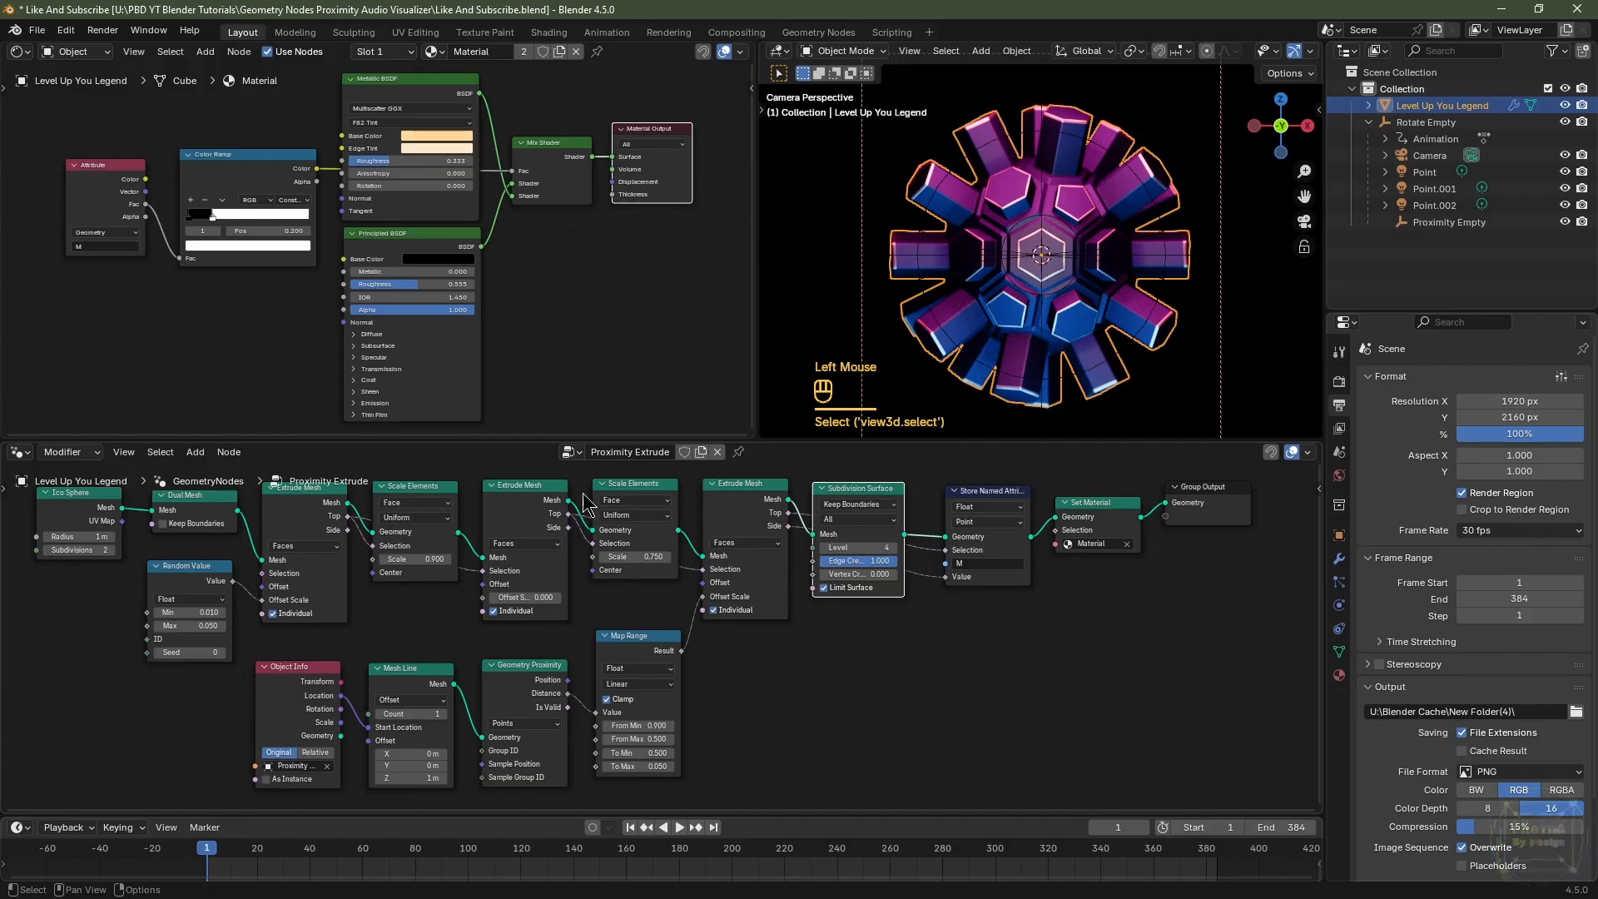
scroll(850, 621, up, 2)
middle_drag(817, 578, 796, 524)
scroll(841, 760, up, 3)
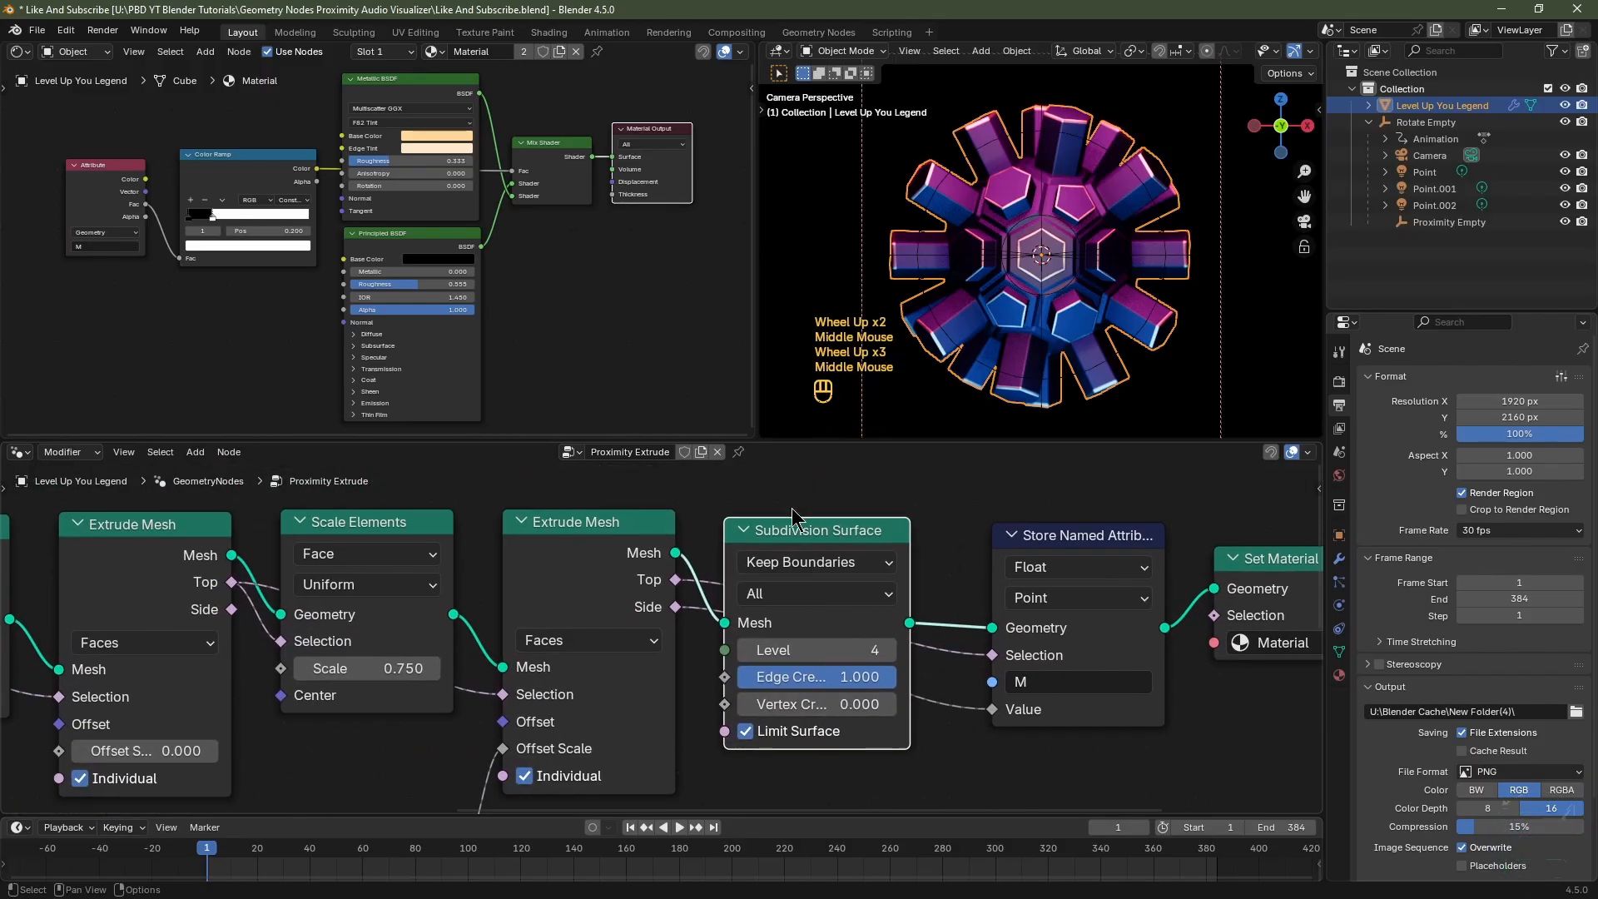
click(796, 541)
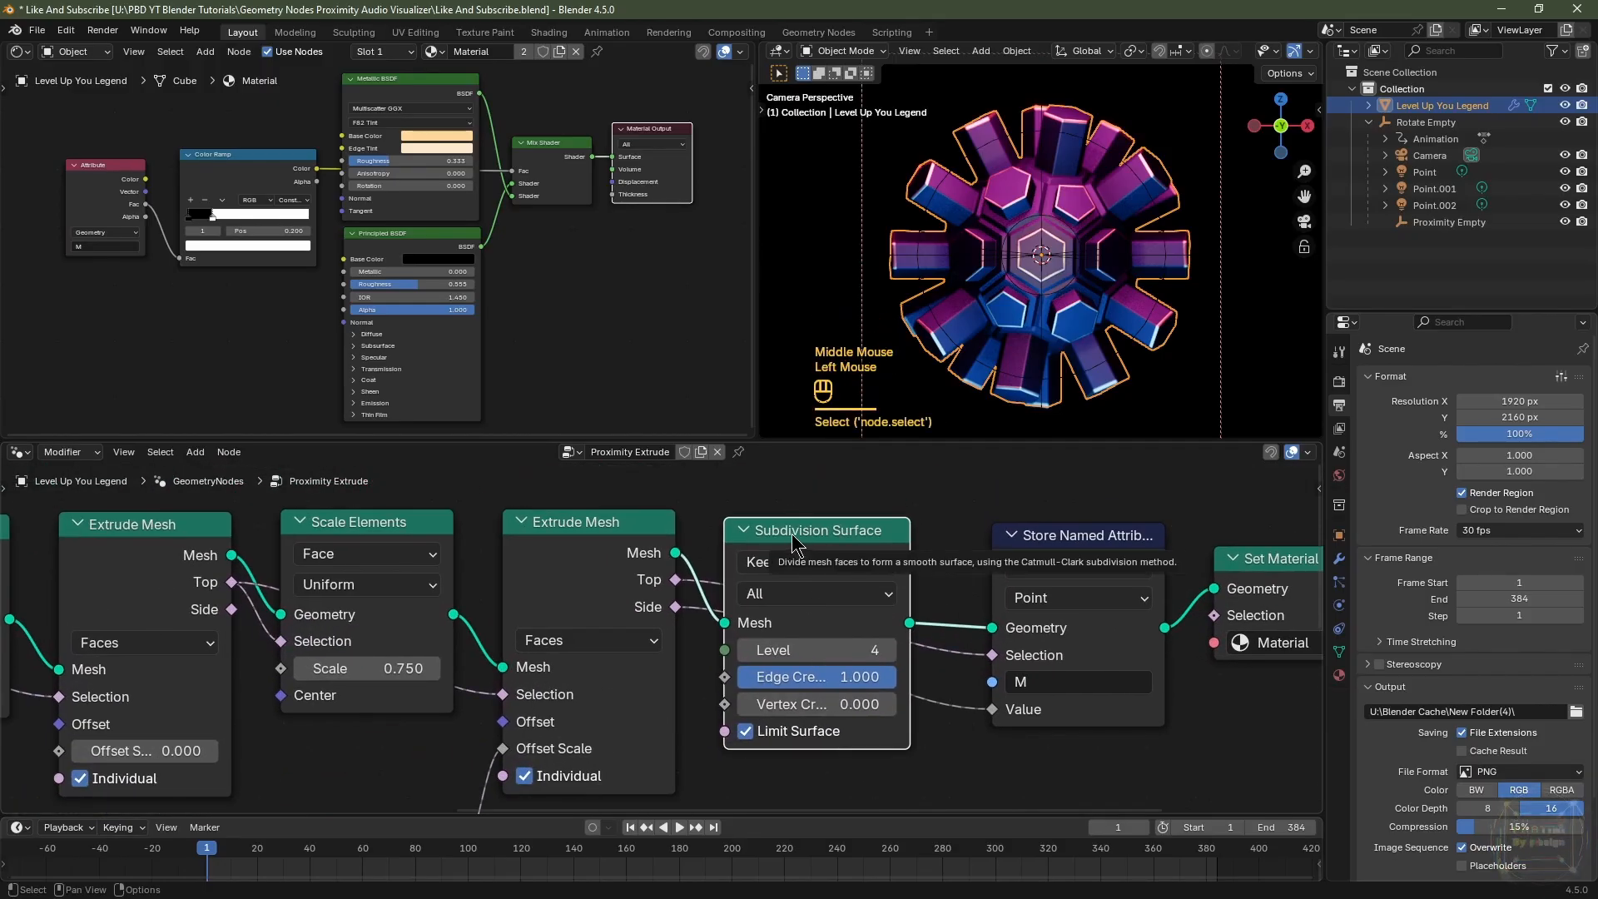
key(m)
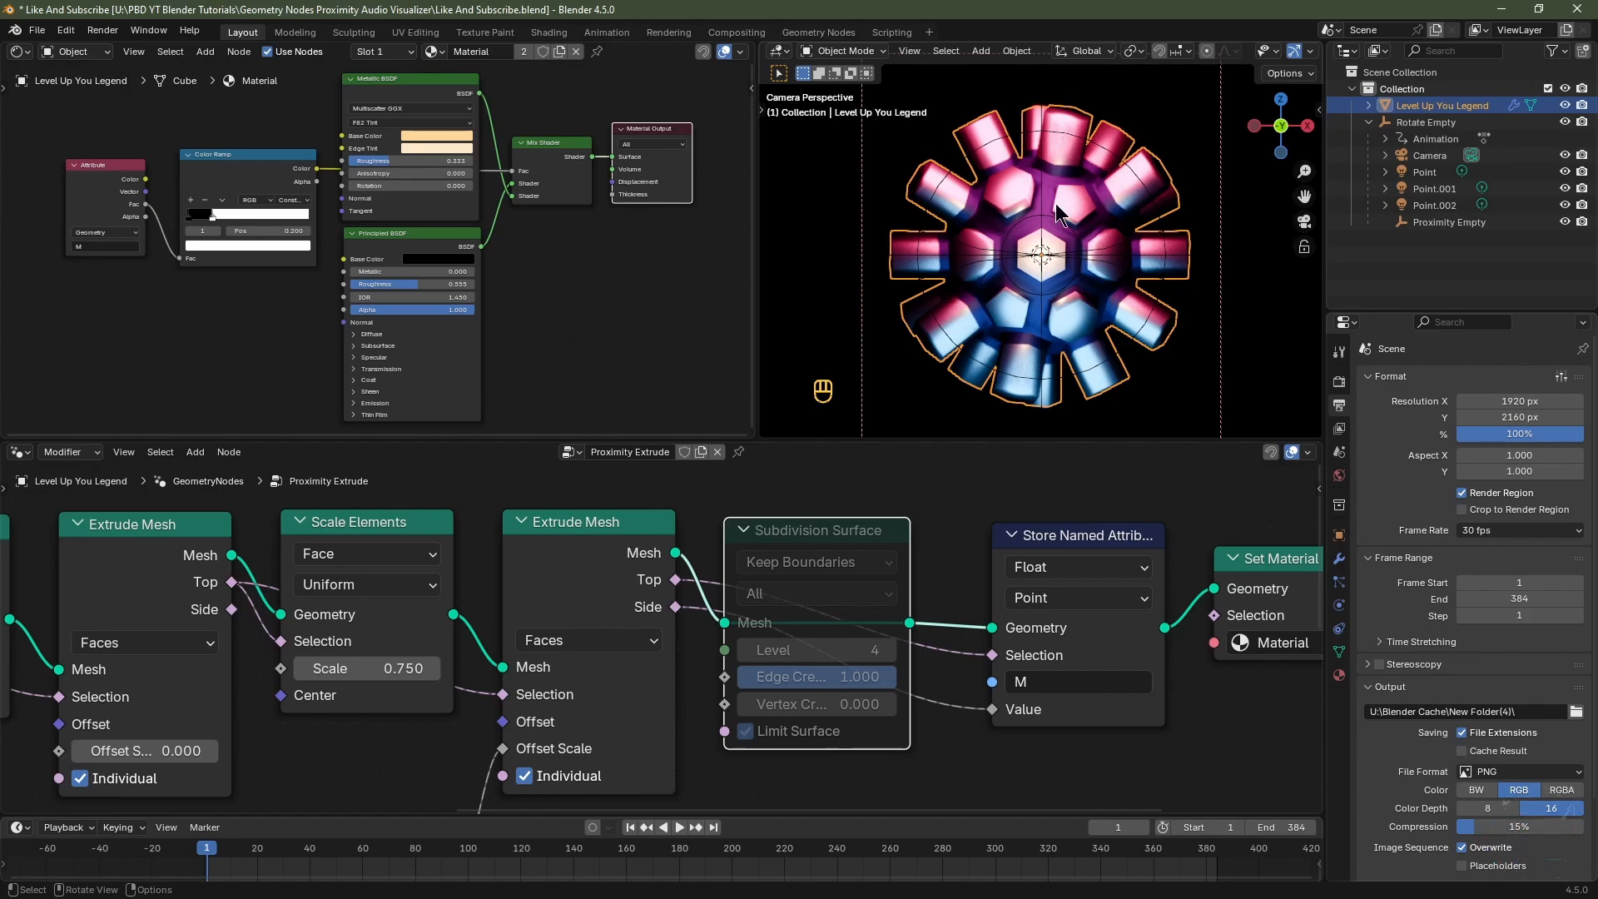
Show the viewport in solid shading outside the camera view, with the 3D cursor reset to the world origin.
scroll(1068, 59, down, 2)
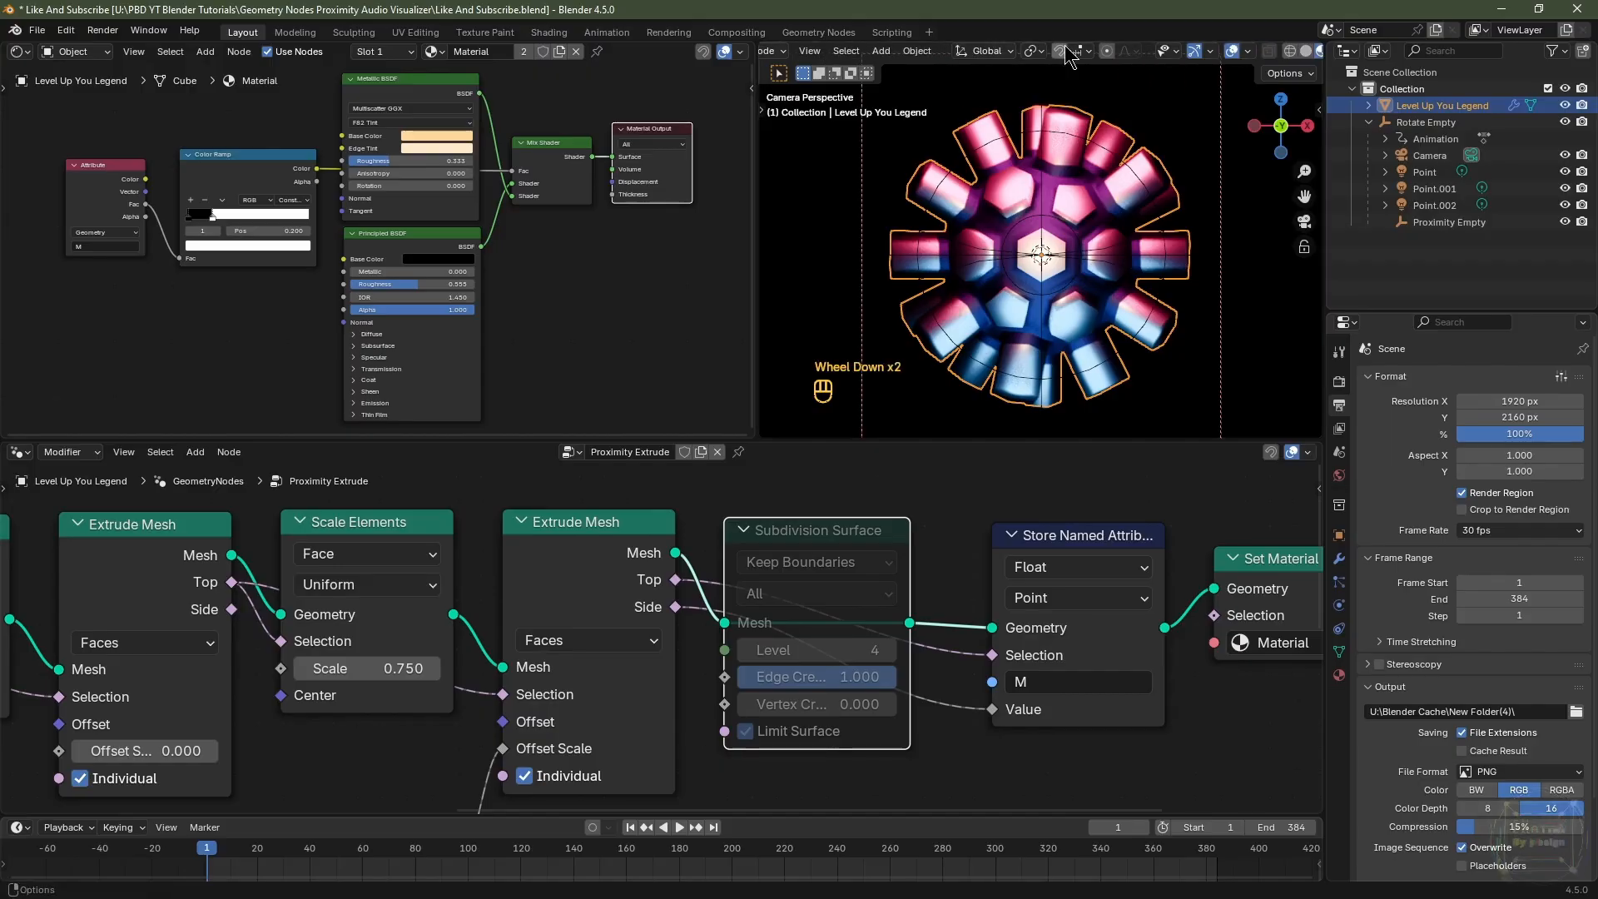
scroll(1068, 58, down, 1)
click(1261, 51)
key(KP_0)
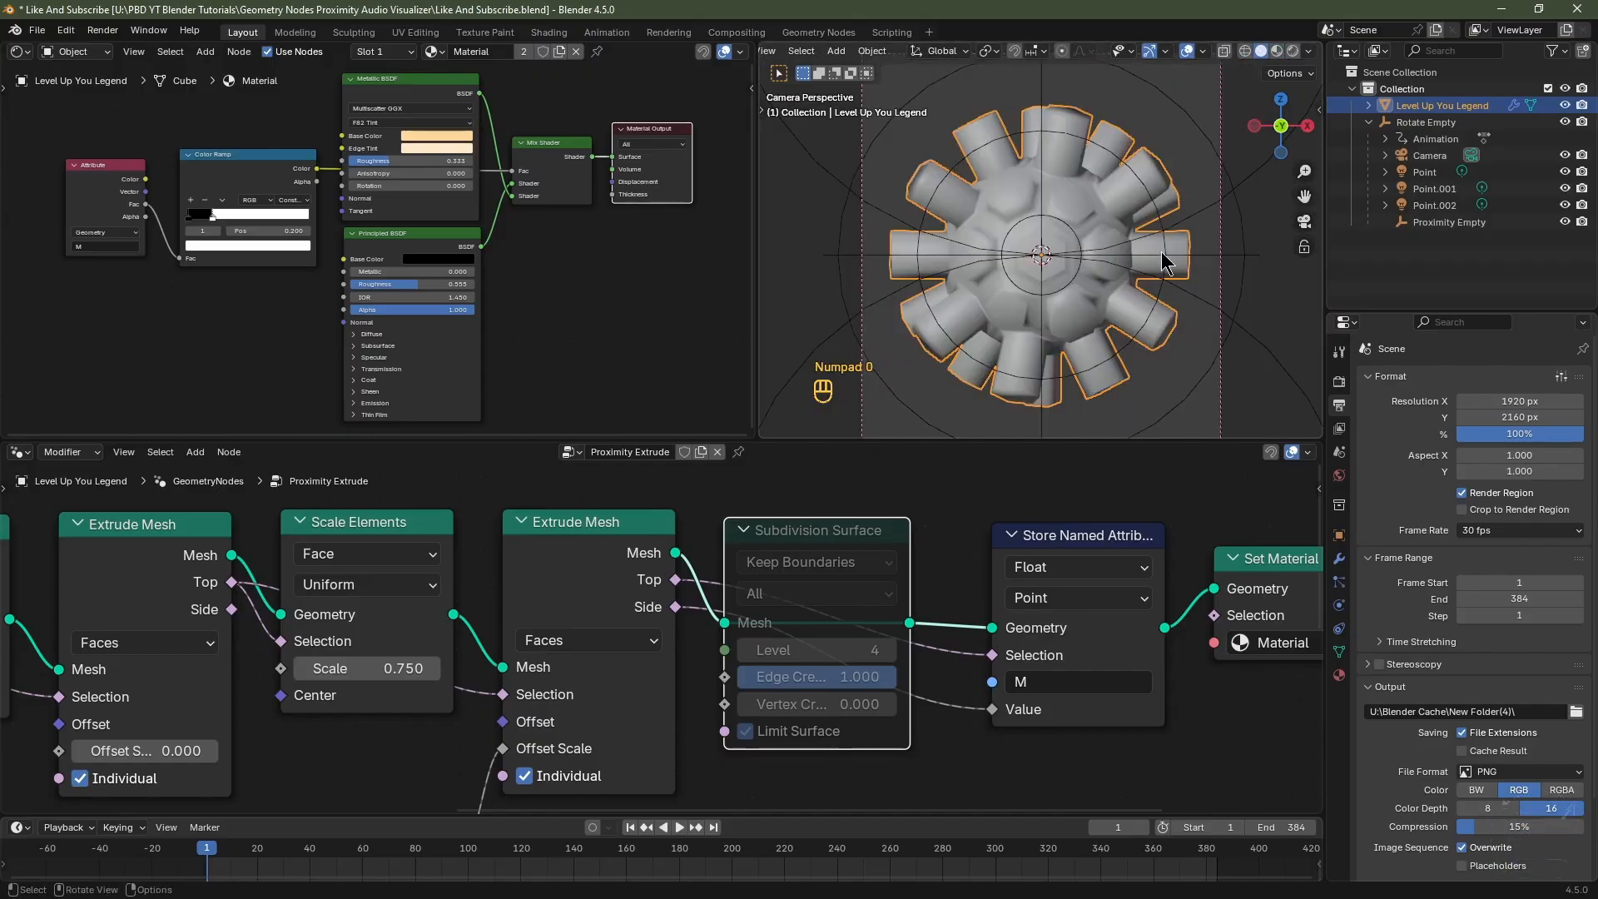
key(shift+c)
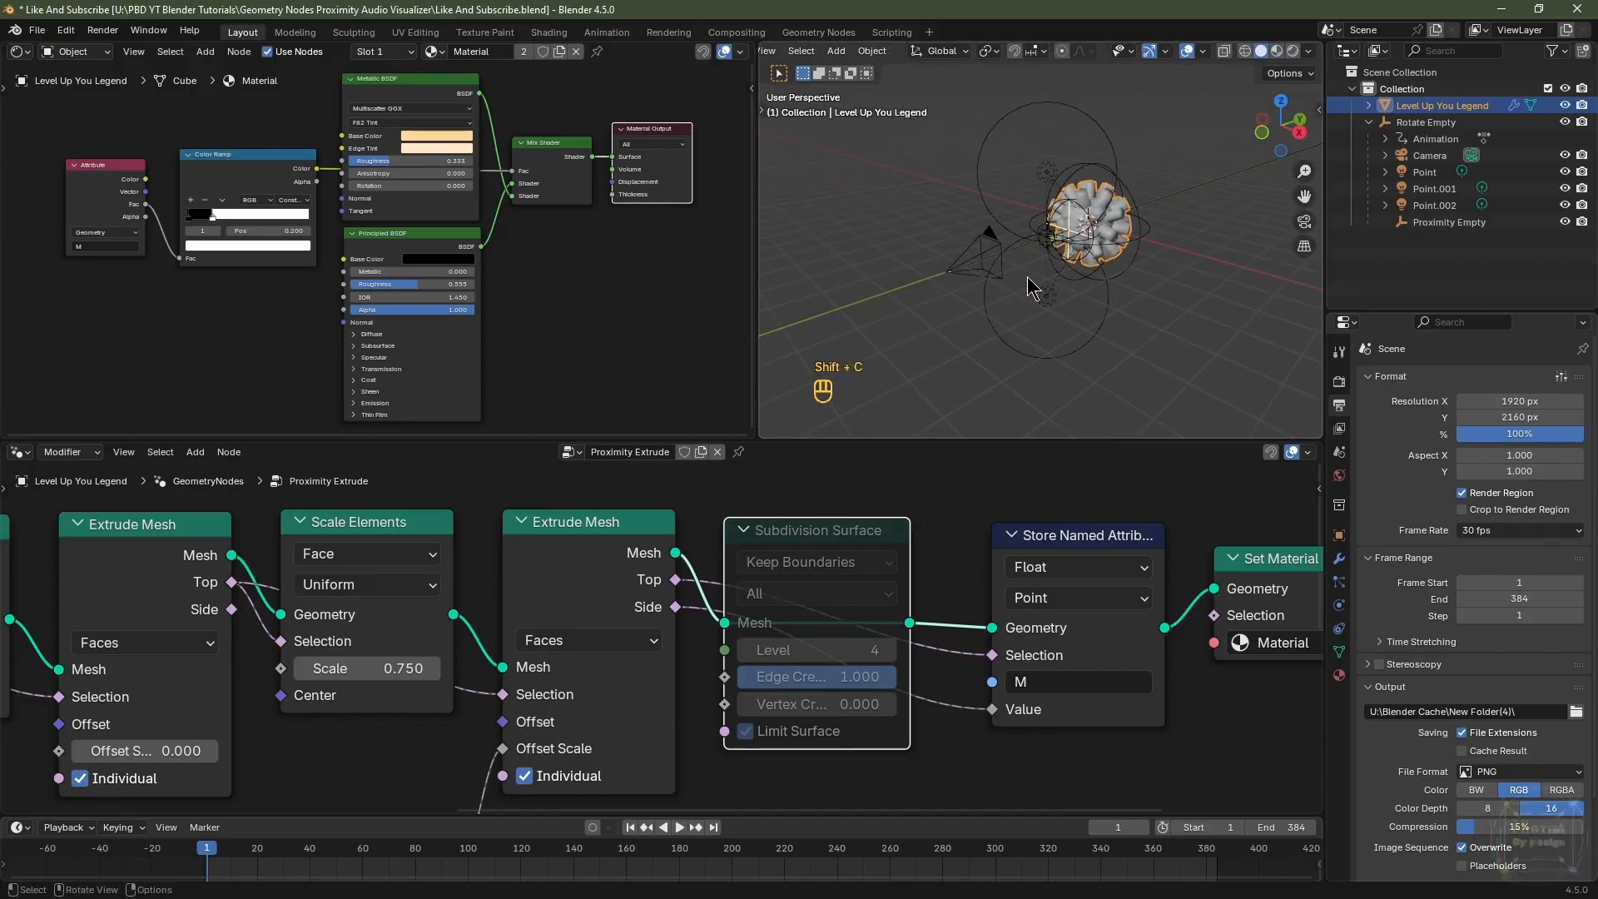
scroll(1111, 260, up, 2)
key(KP_Decimal)
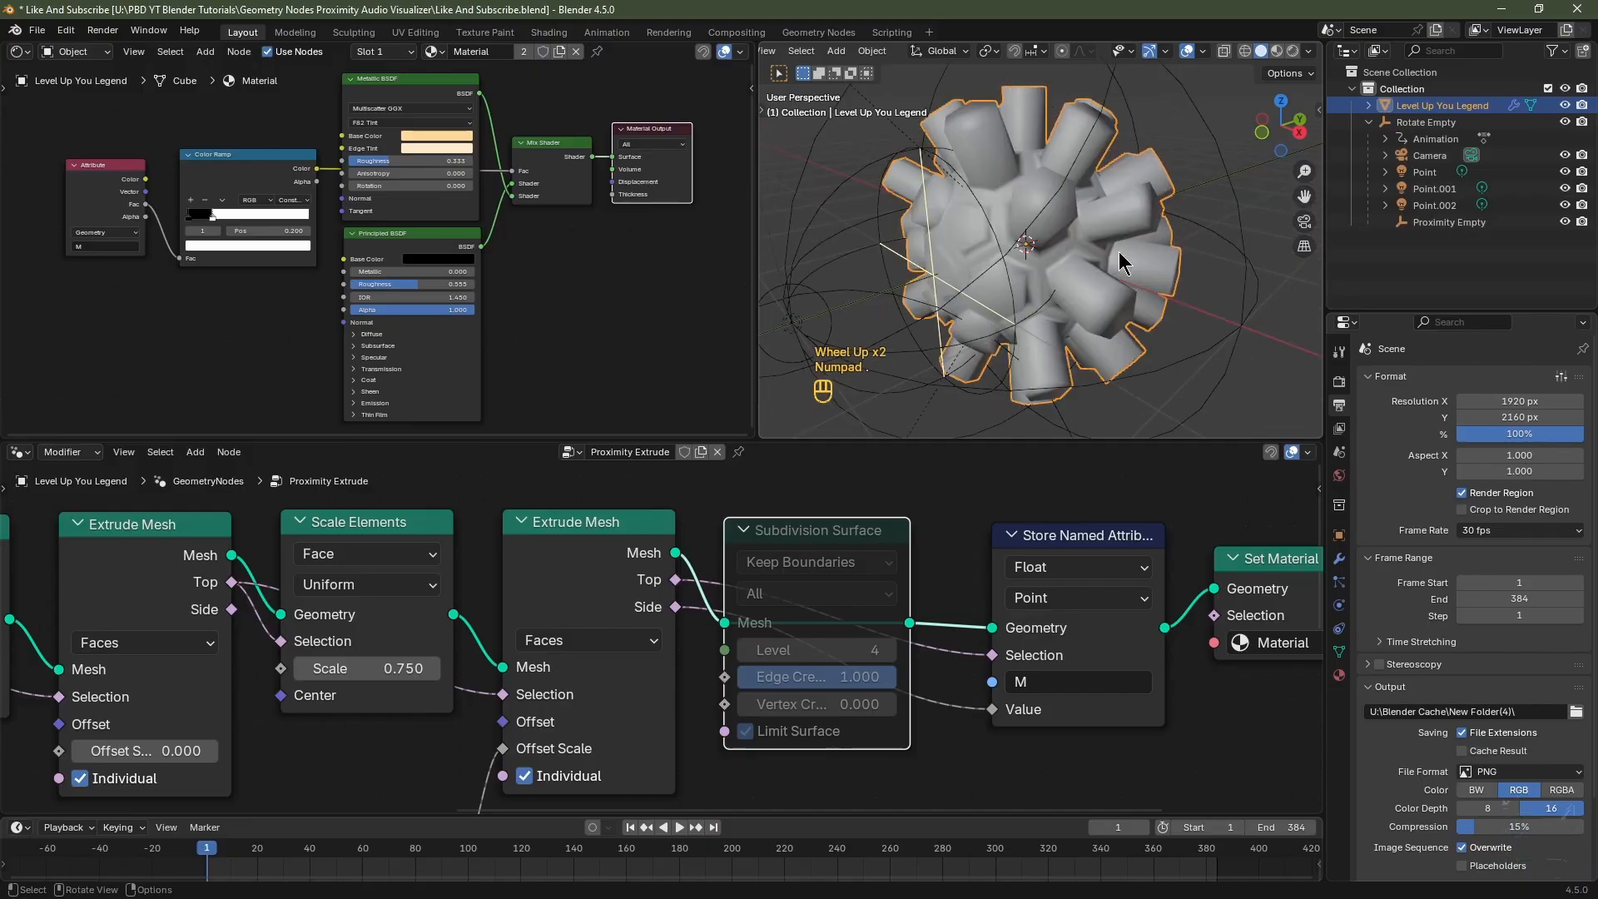
Add a Single Arrow empty at the world origin and set its display size to 4 m.
key(shift+a)
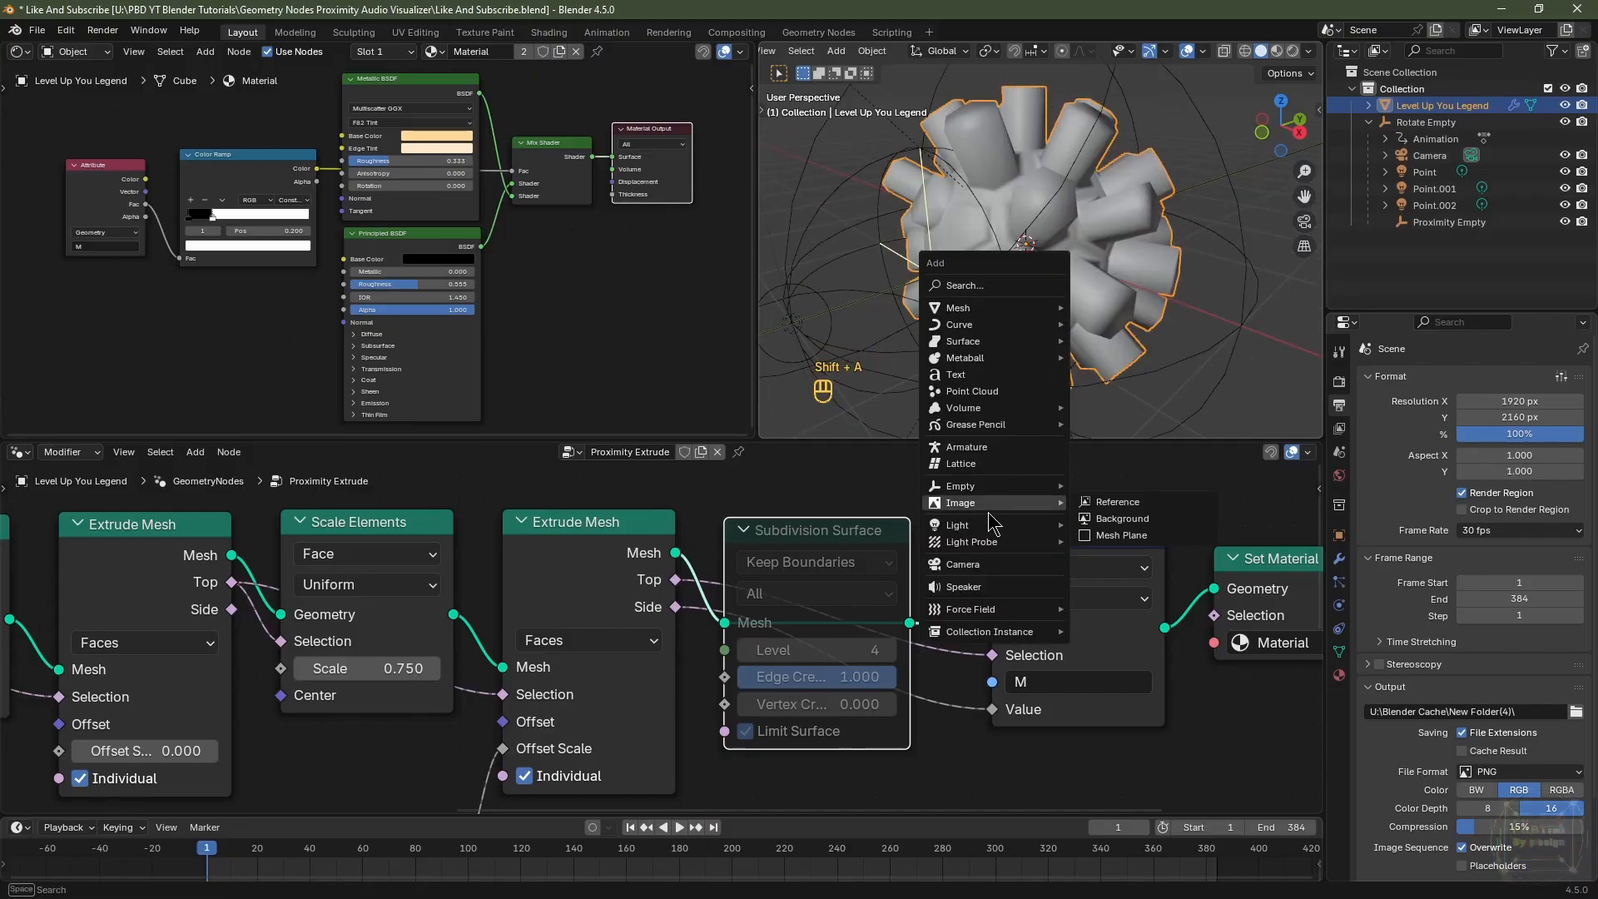
mouse_move(990, 491)
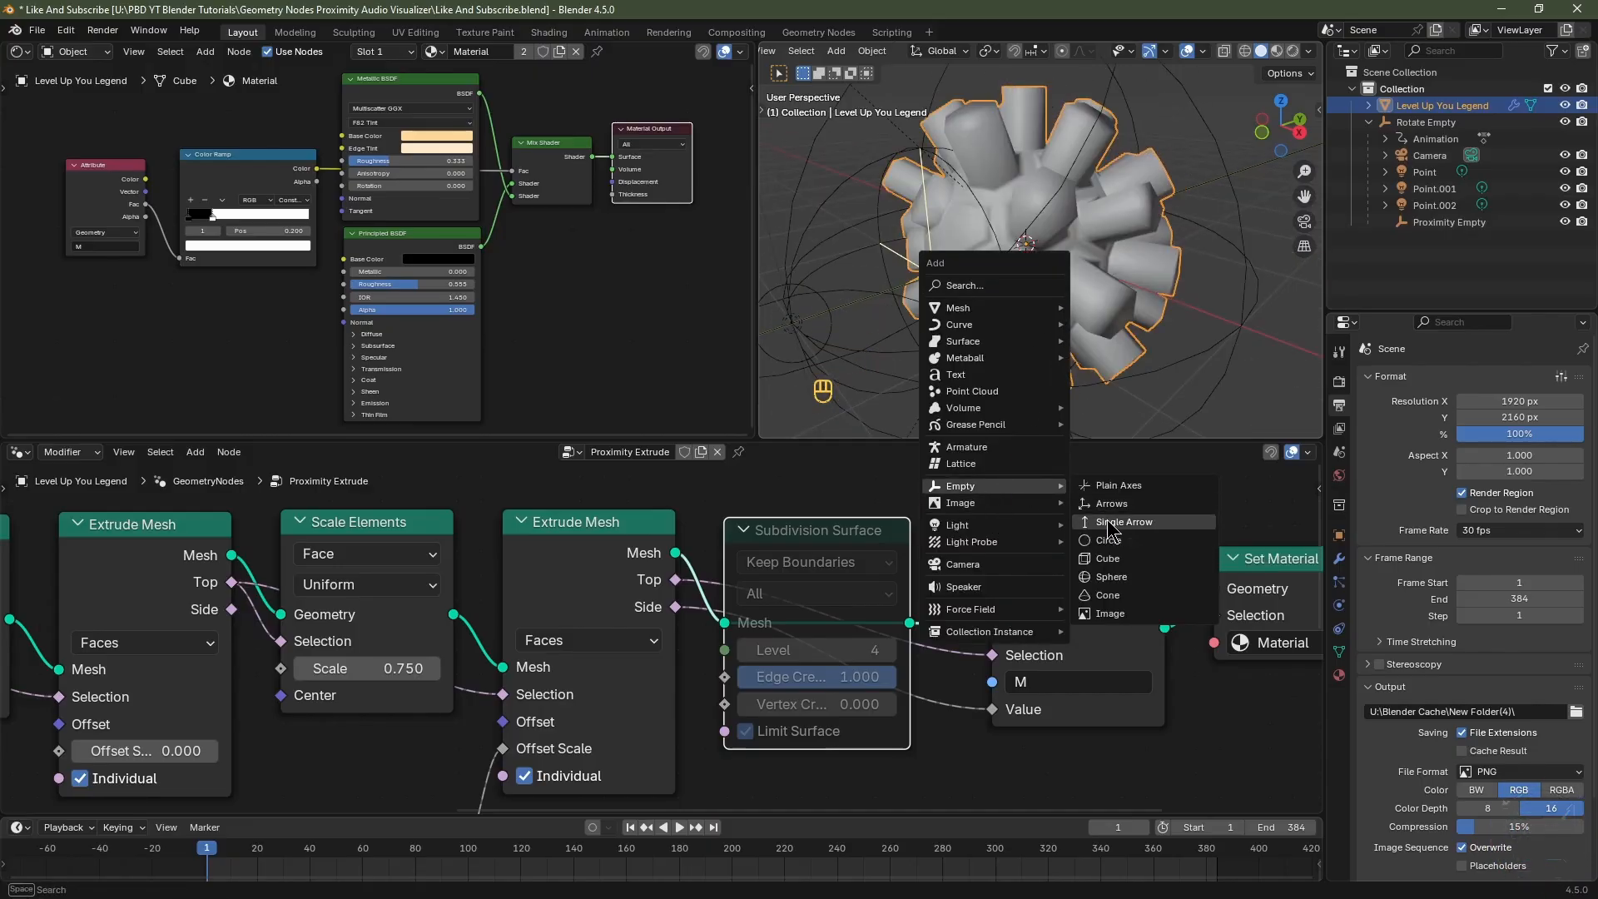
click(1107, 559)
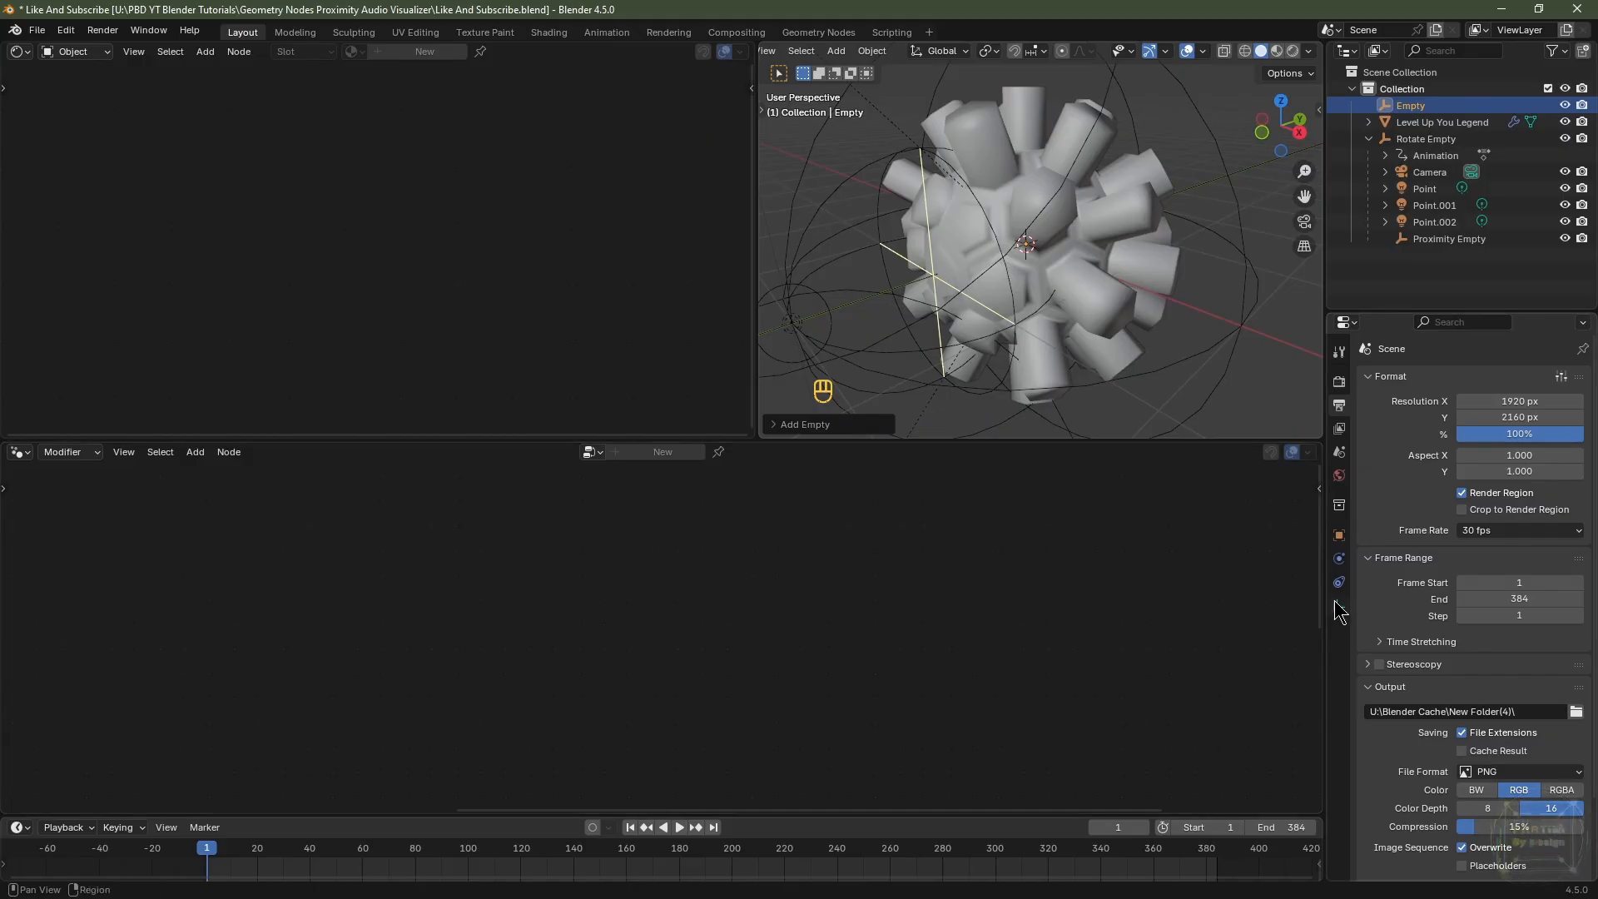
click(1338, 610)
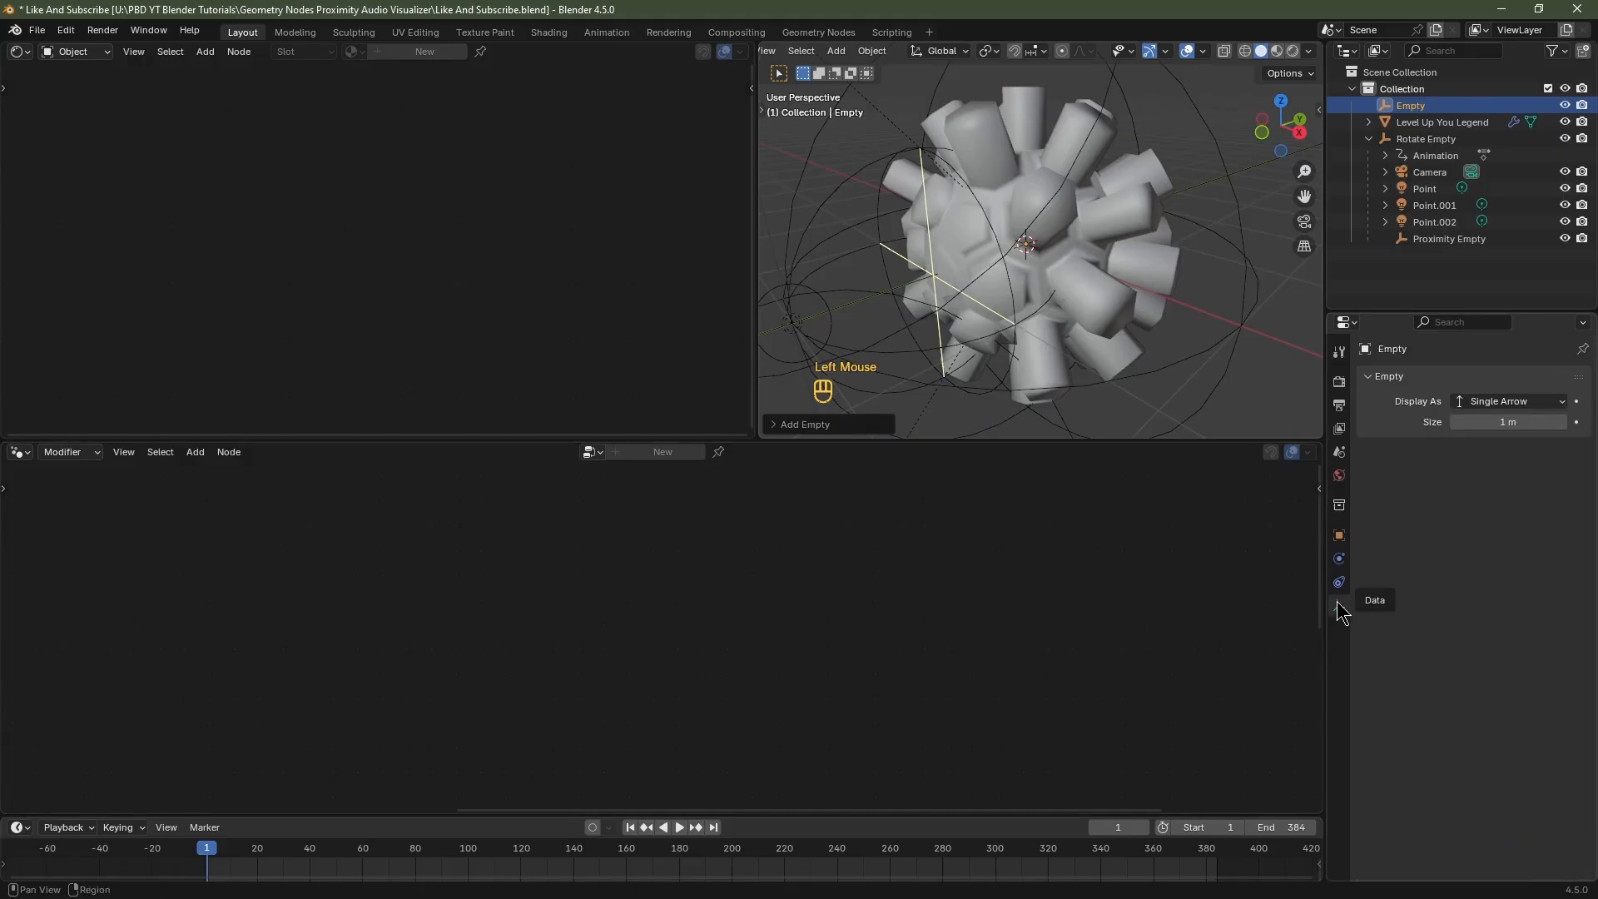
double_click(1521, 422)
key(Return)
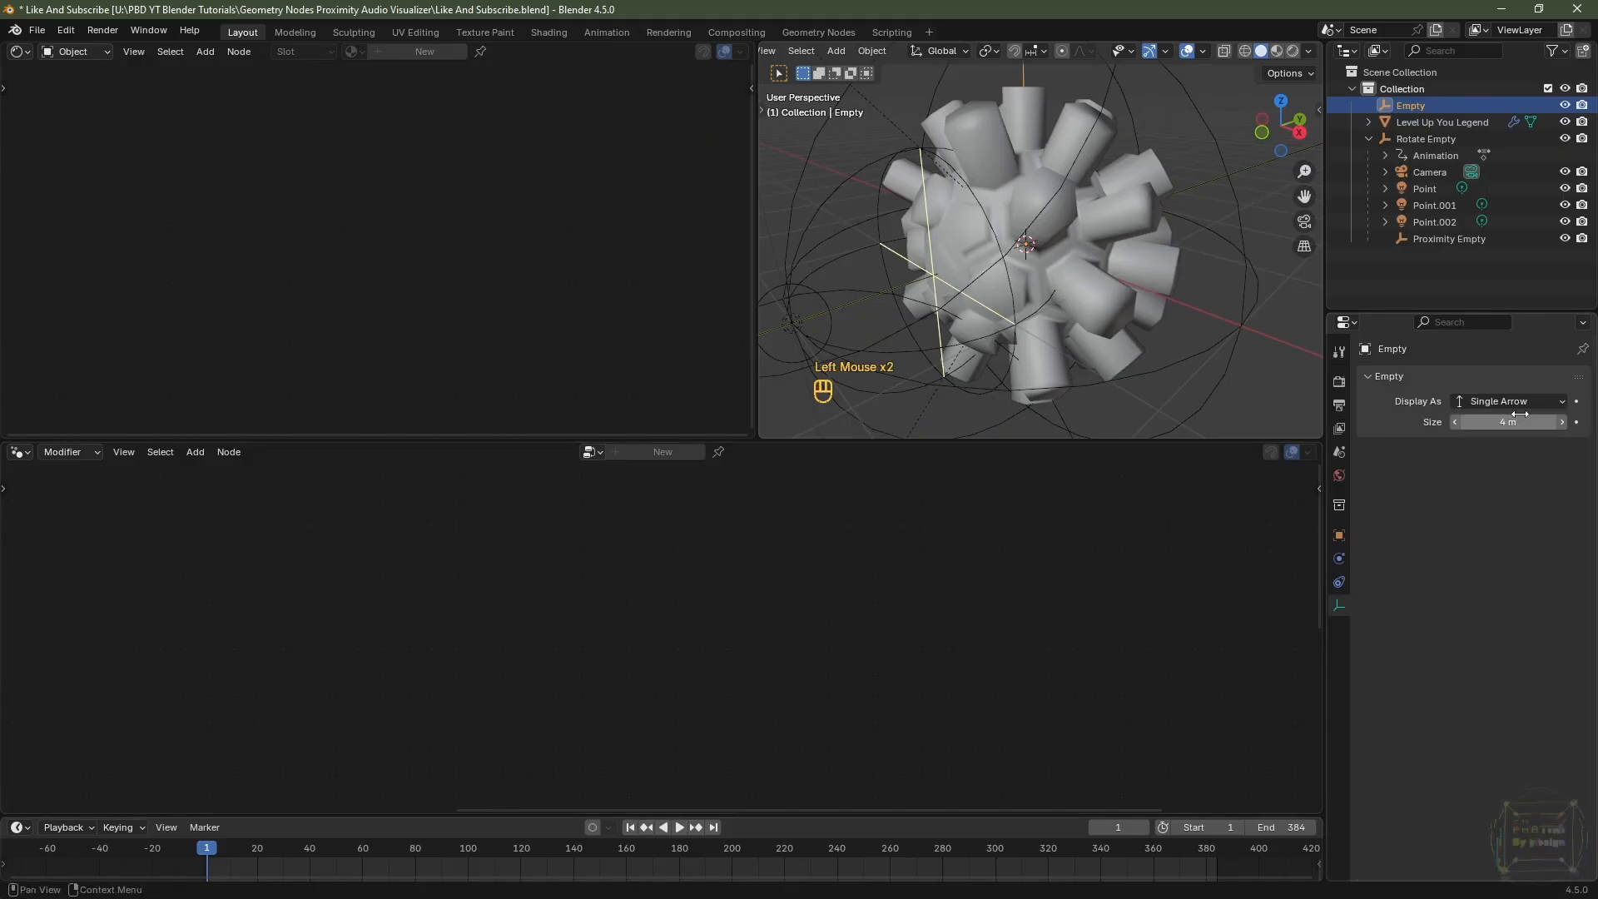
Rename the new arrow empty as Frequency Low.
scroll(1166, 216, down, 6)
shift+middle_drag(1166, 217, 1147, 253)
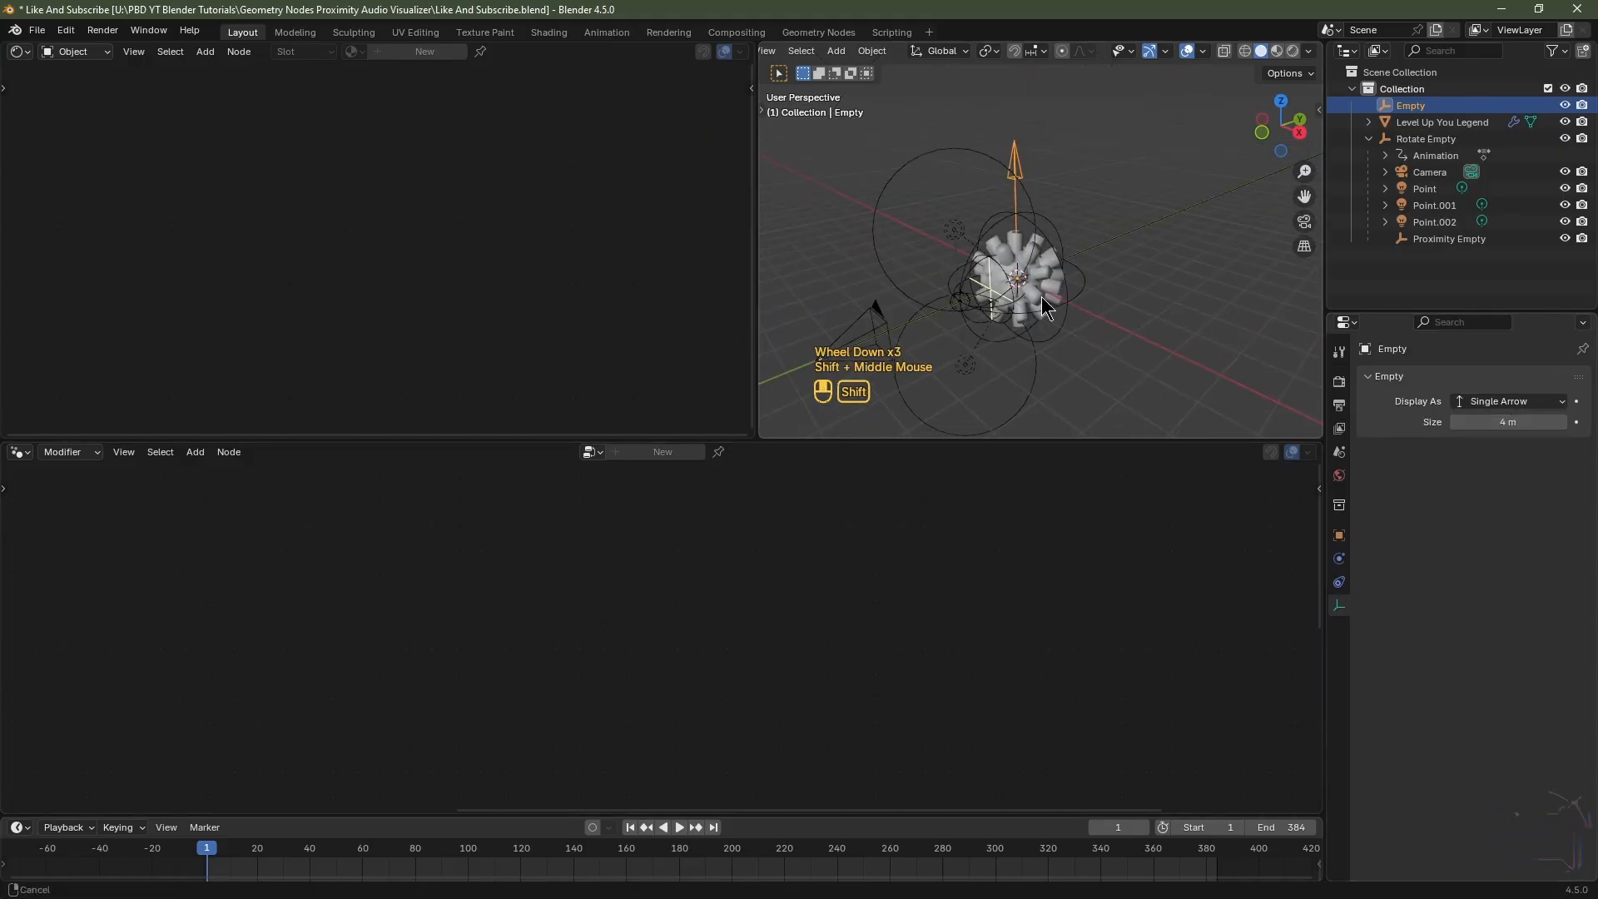
click(1415, 117)
double_click(1414, 109)
text(Frequency Low)
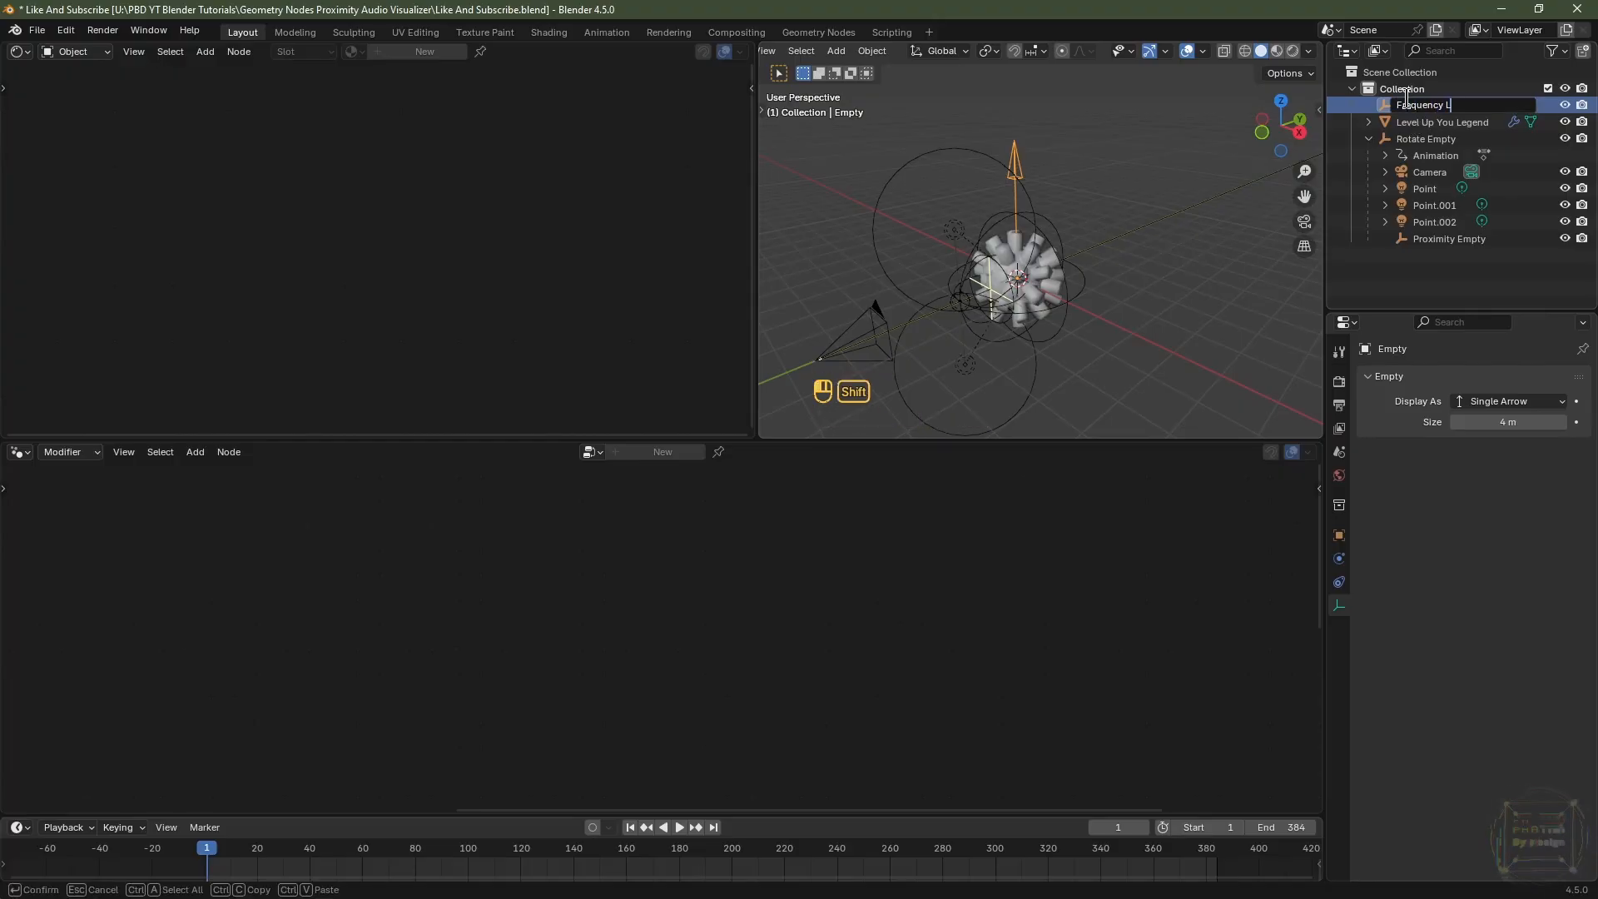
key(Return)
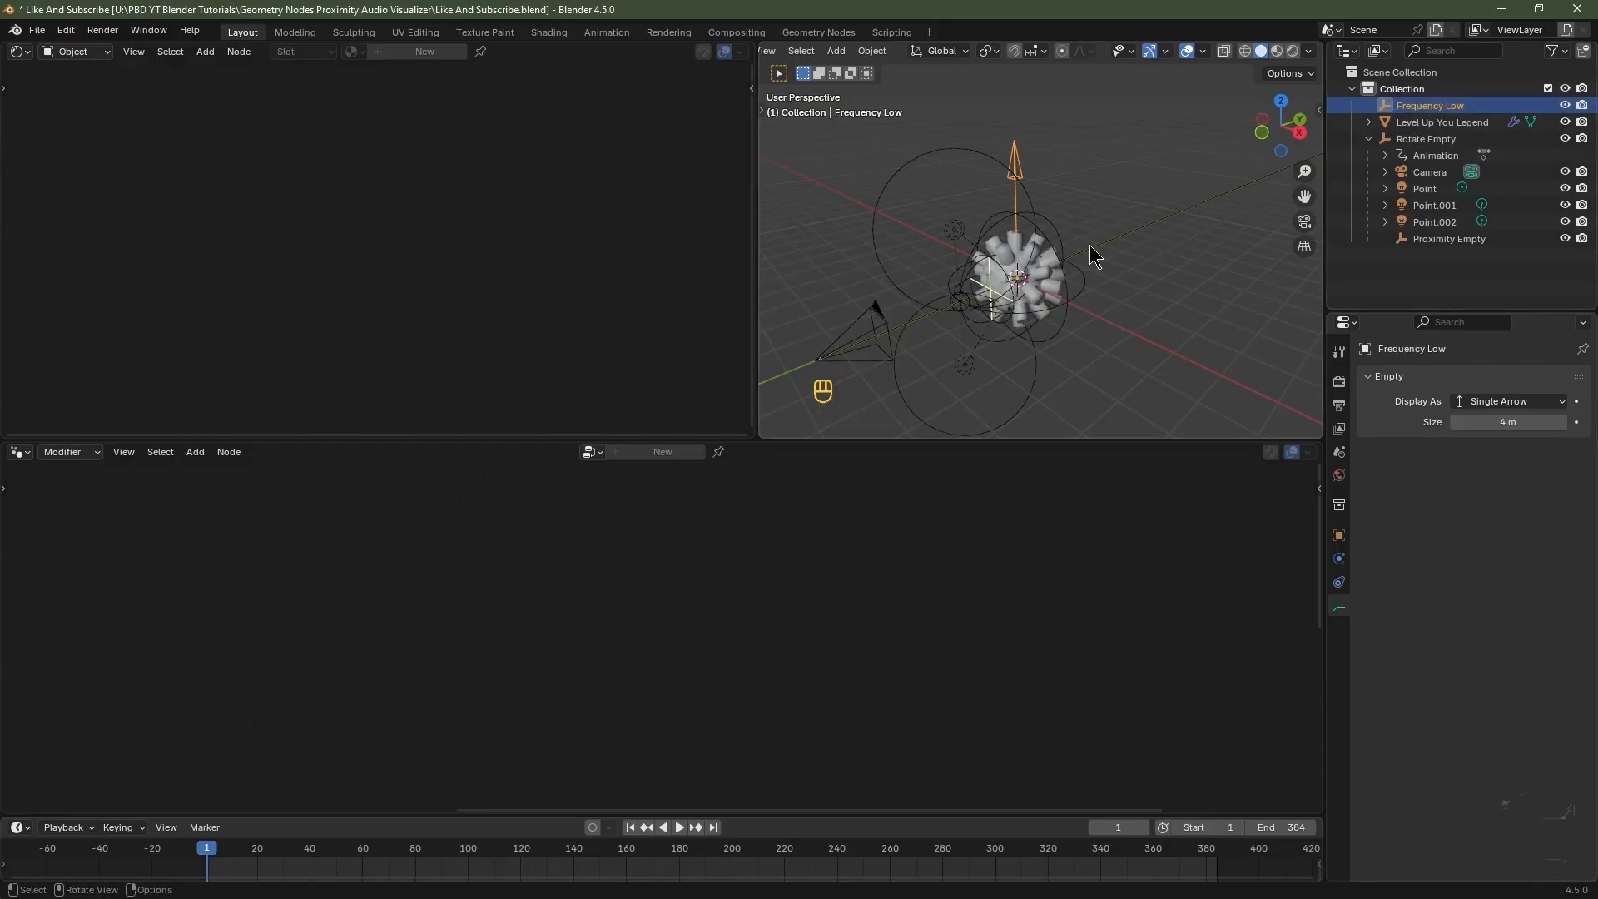
Duplicate the Frequency Low empty in place and rename the copy as Frequency High.
key(shift+d)
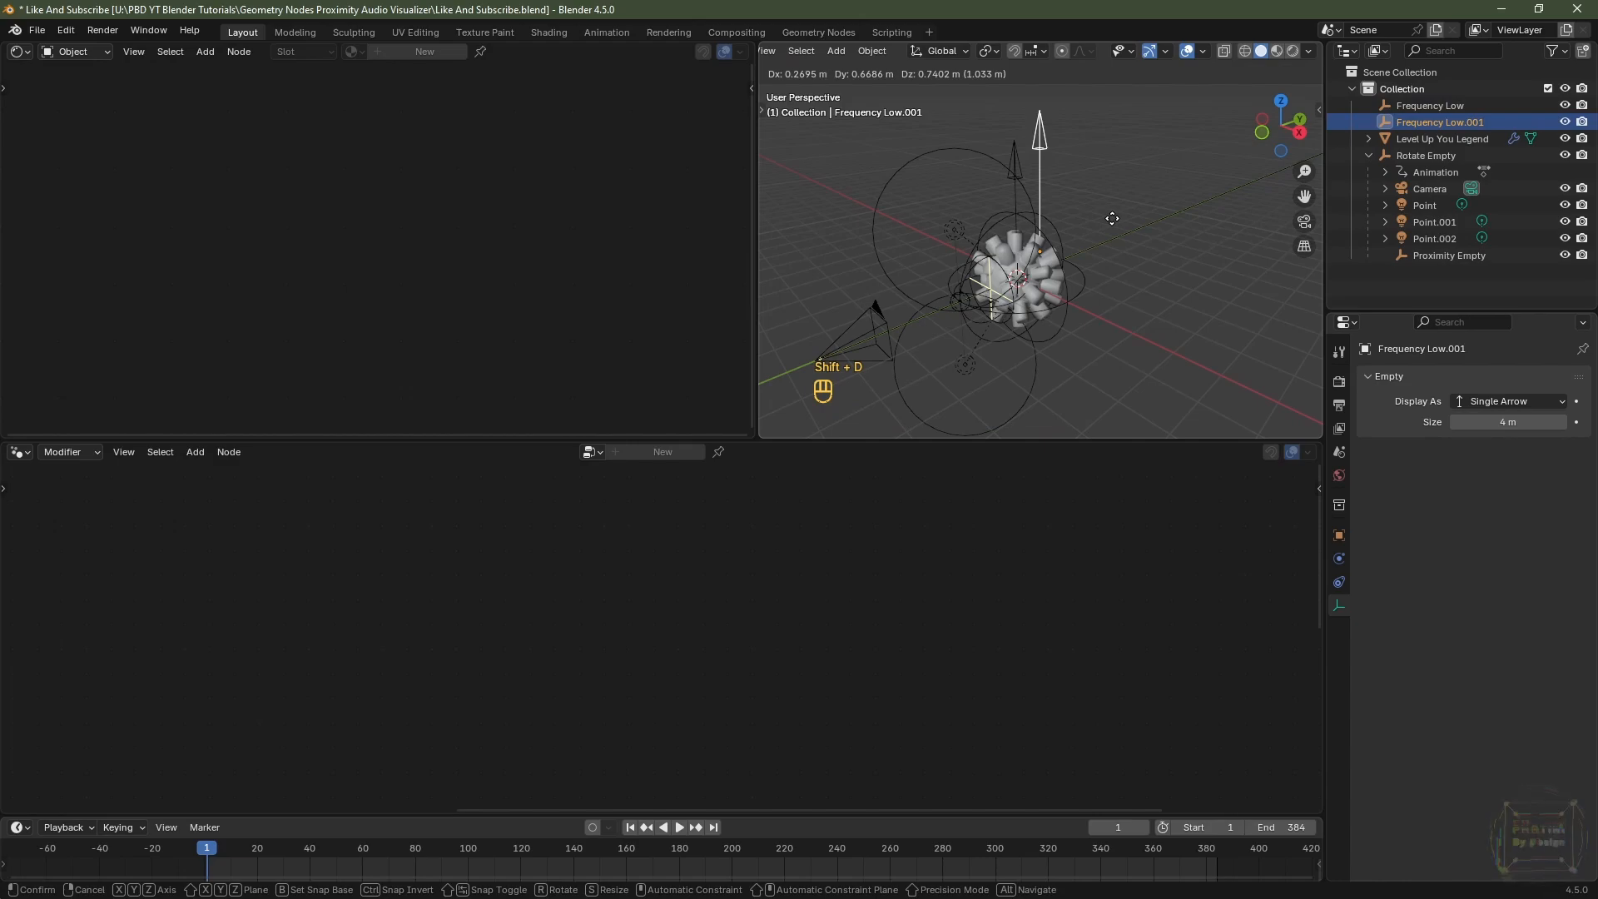
key(Escape)
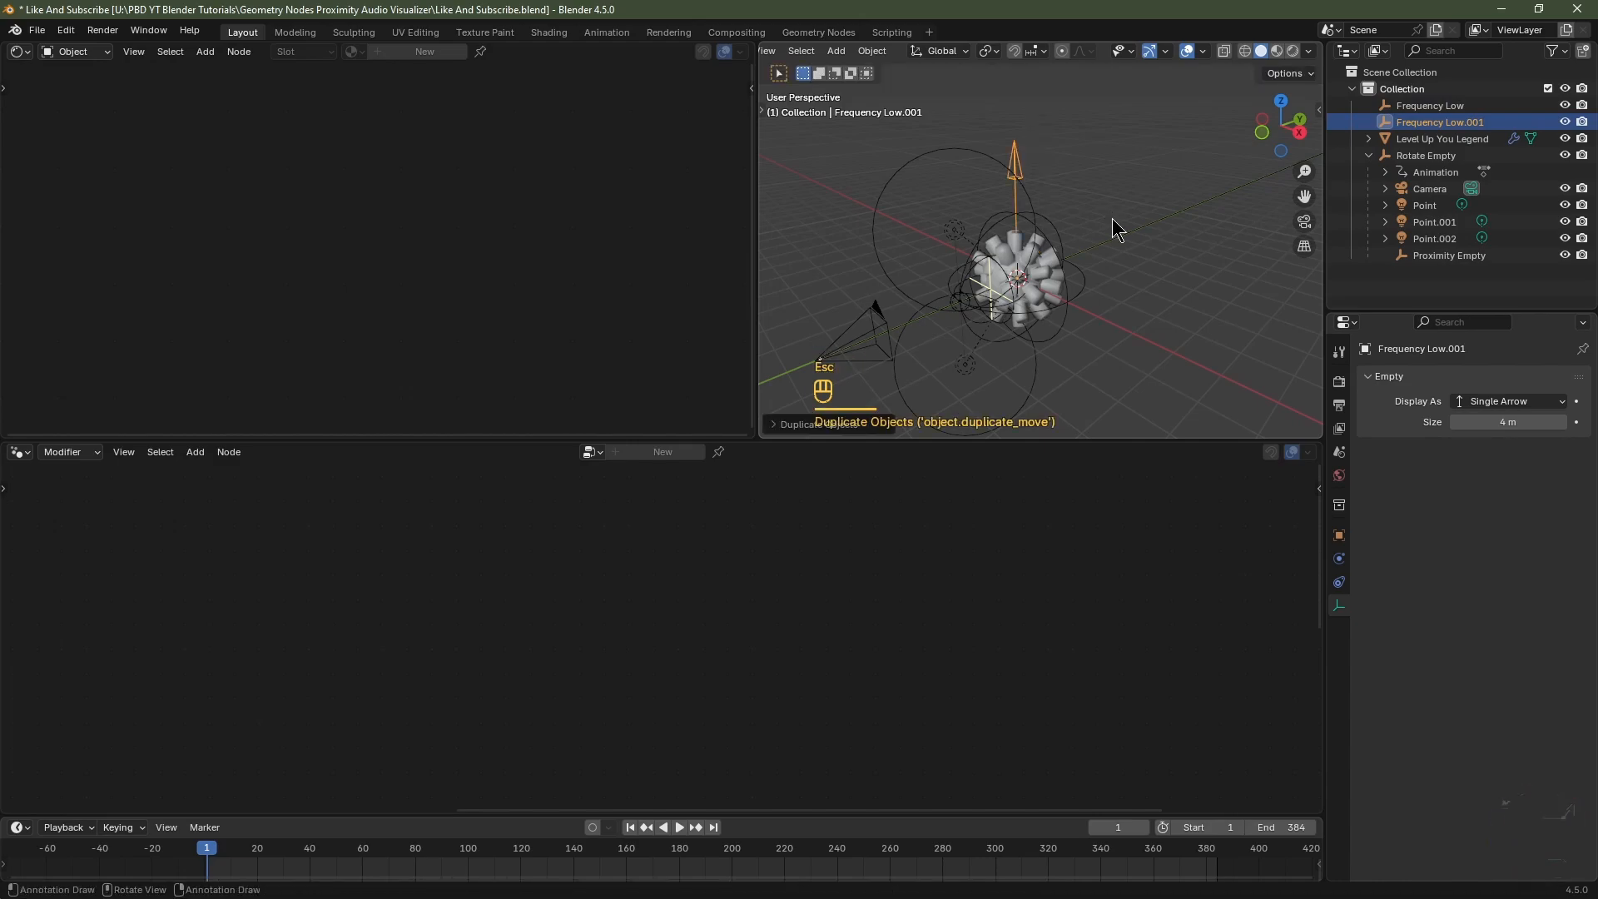
double_click(1481, 122)
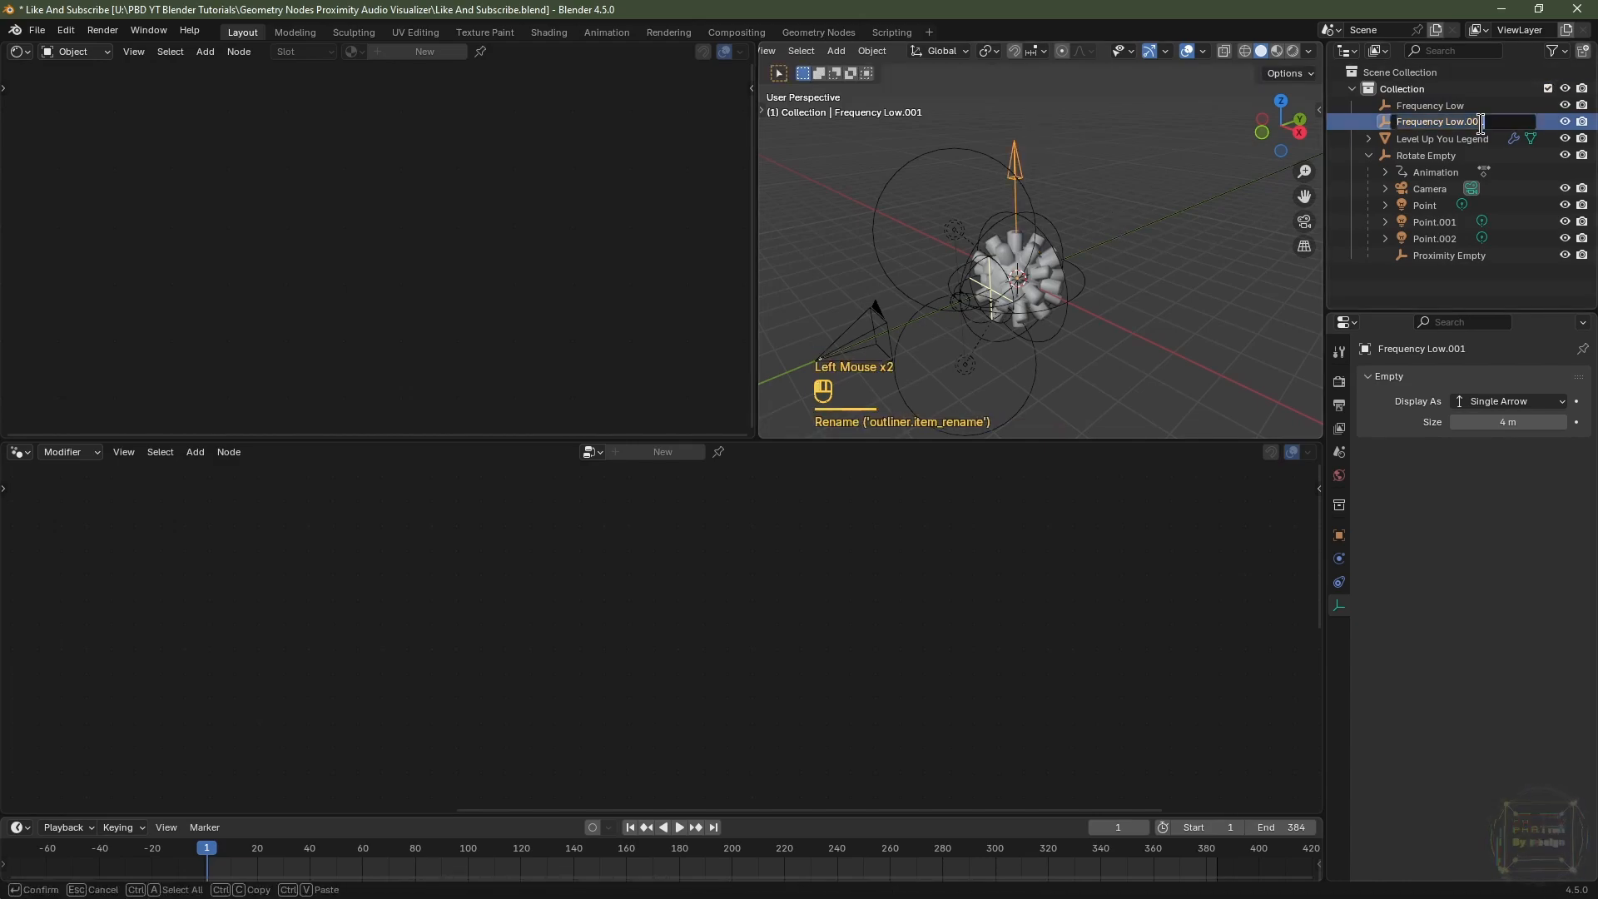
text(Frequency High)
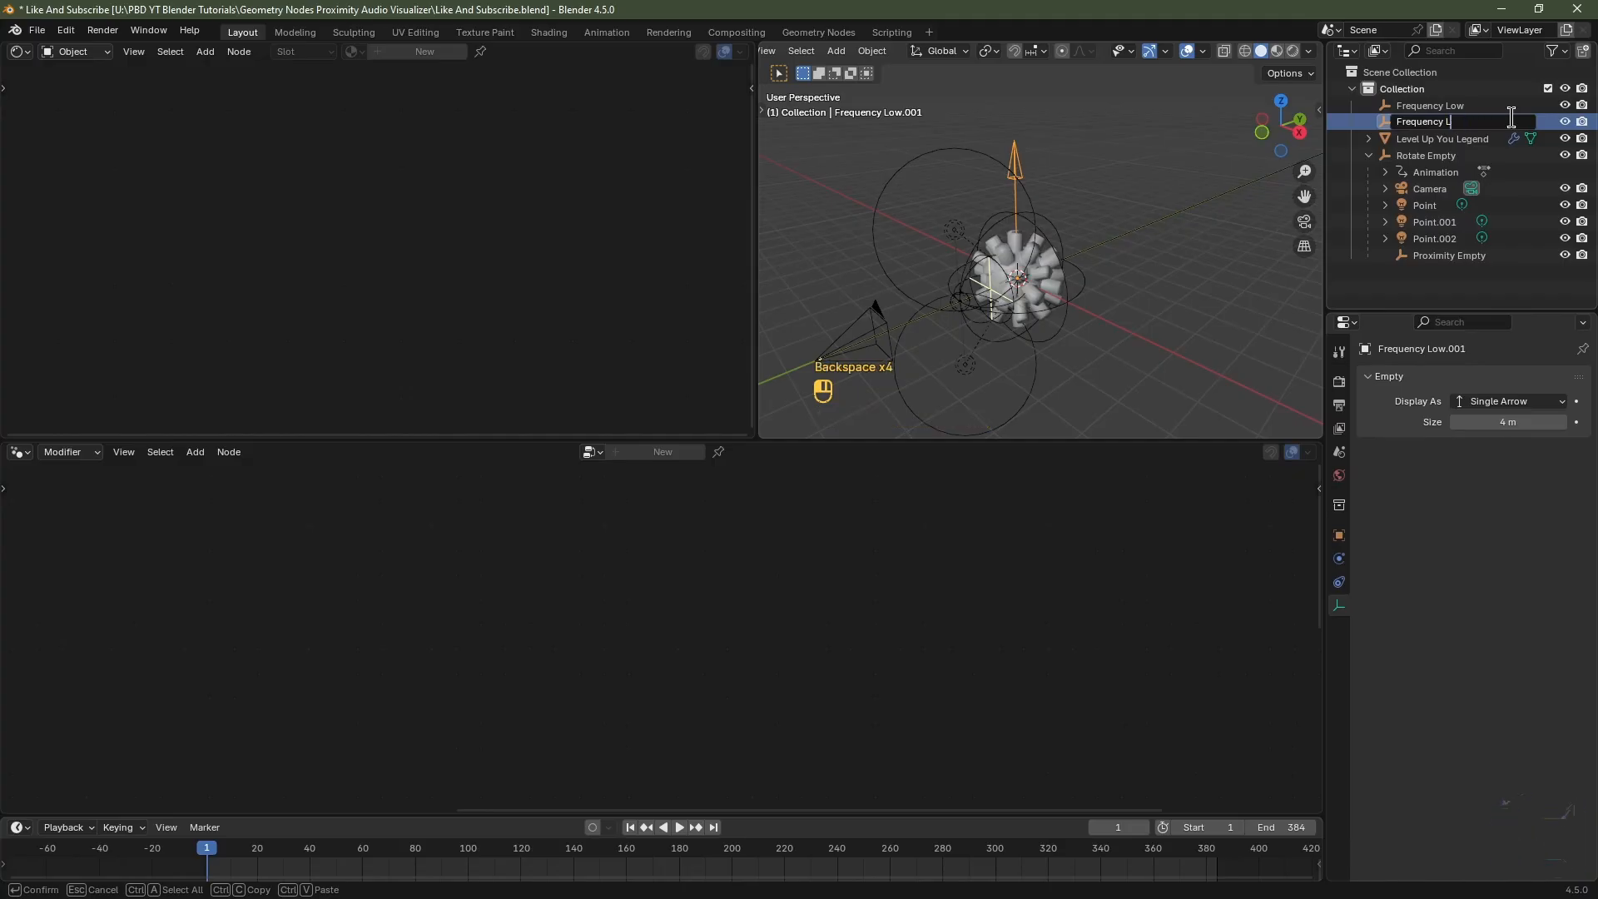
key(Return)
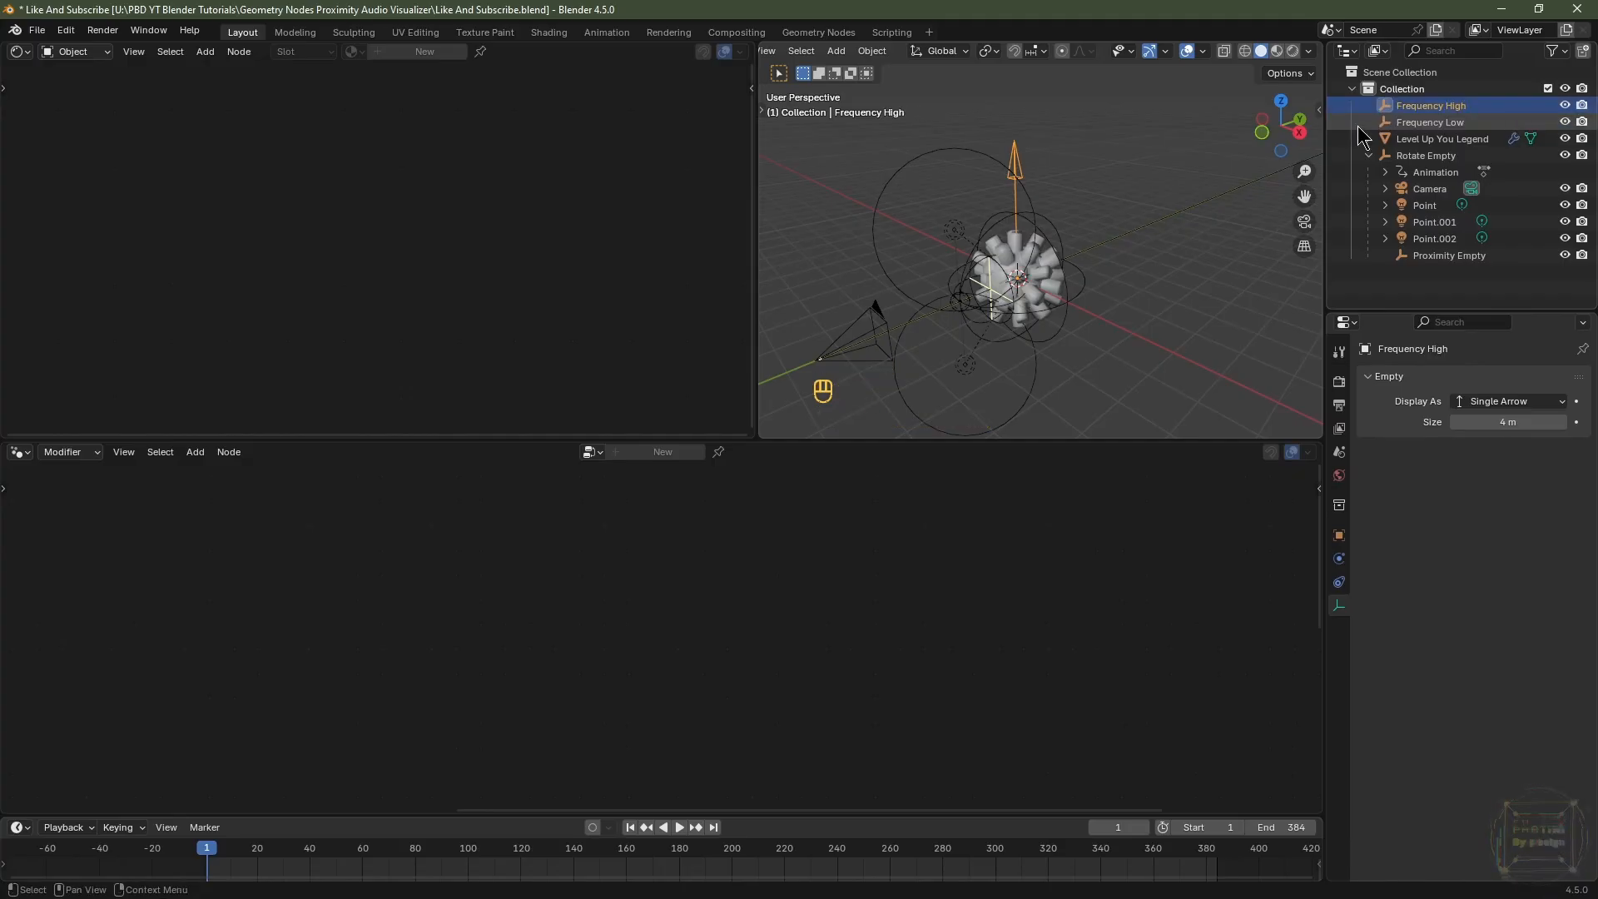
Select the Frequency Low empty and change the Shader Editor area to a Graph Editor with its sidebar hidden.
click(1413, 125)
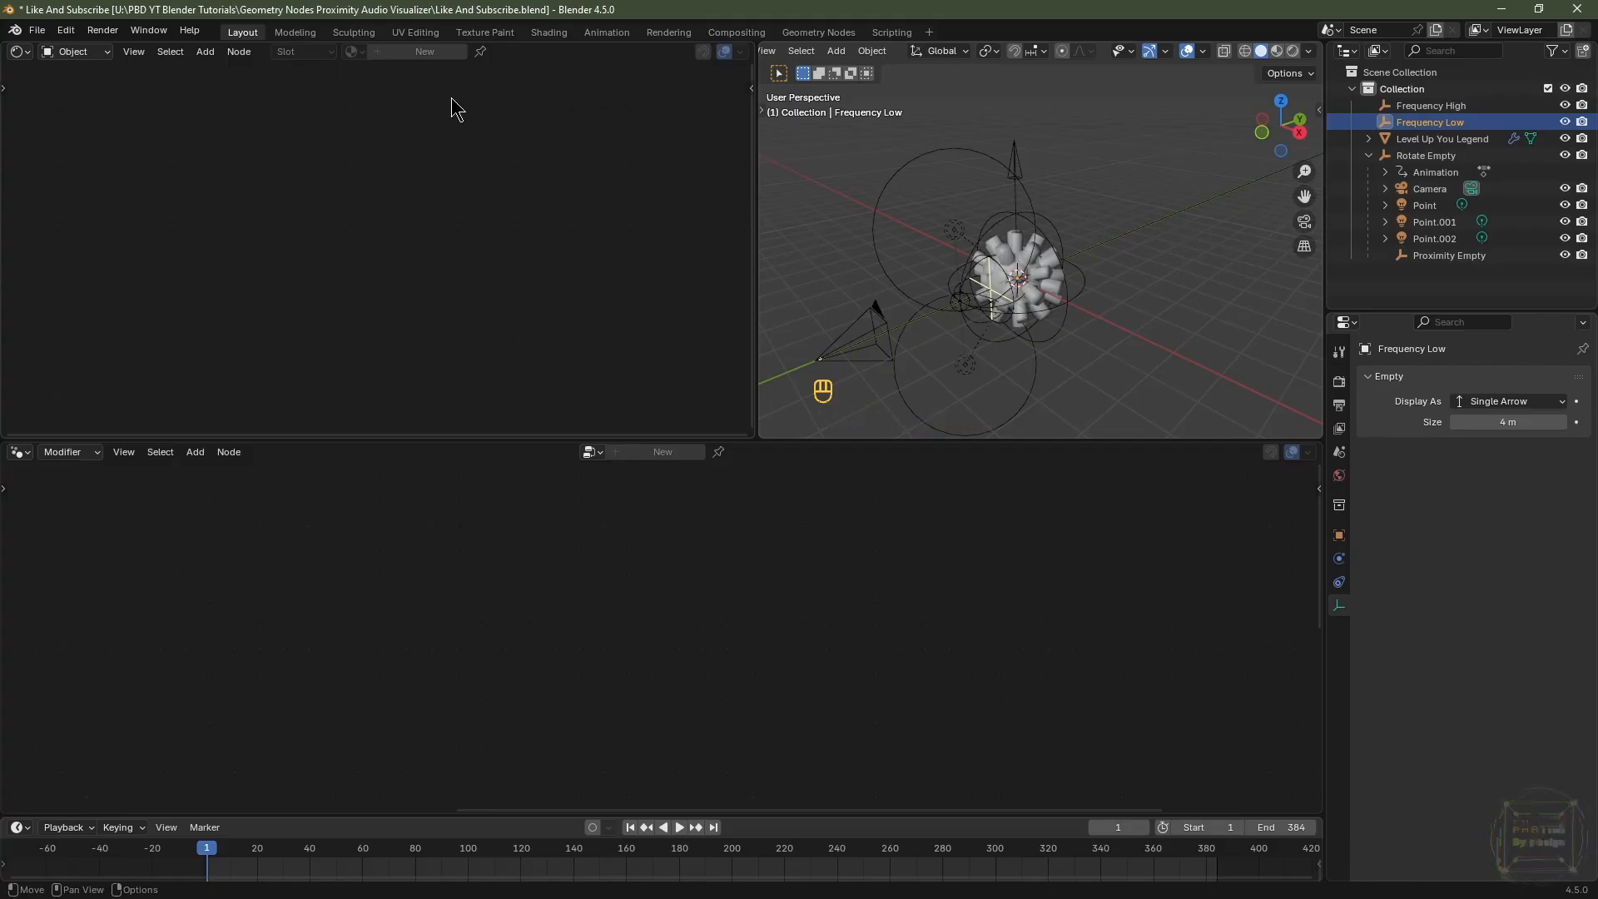
click(18, 53)
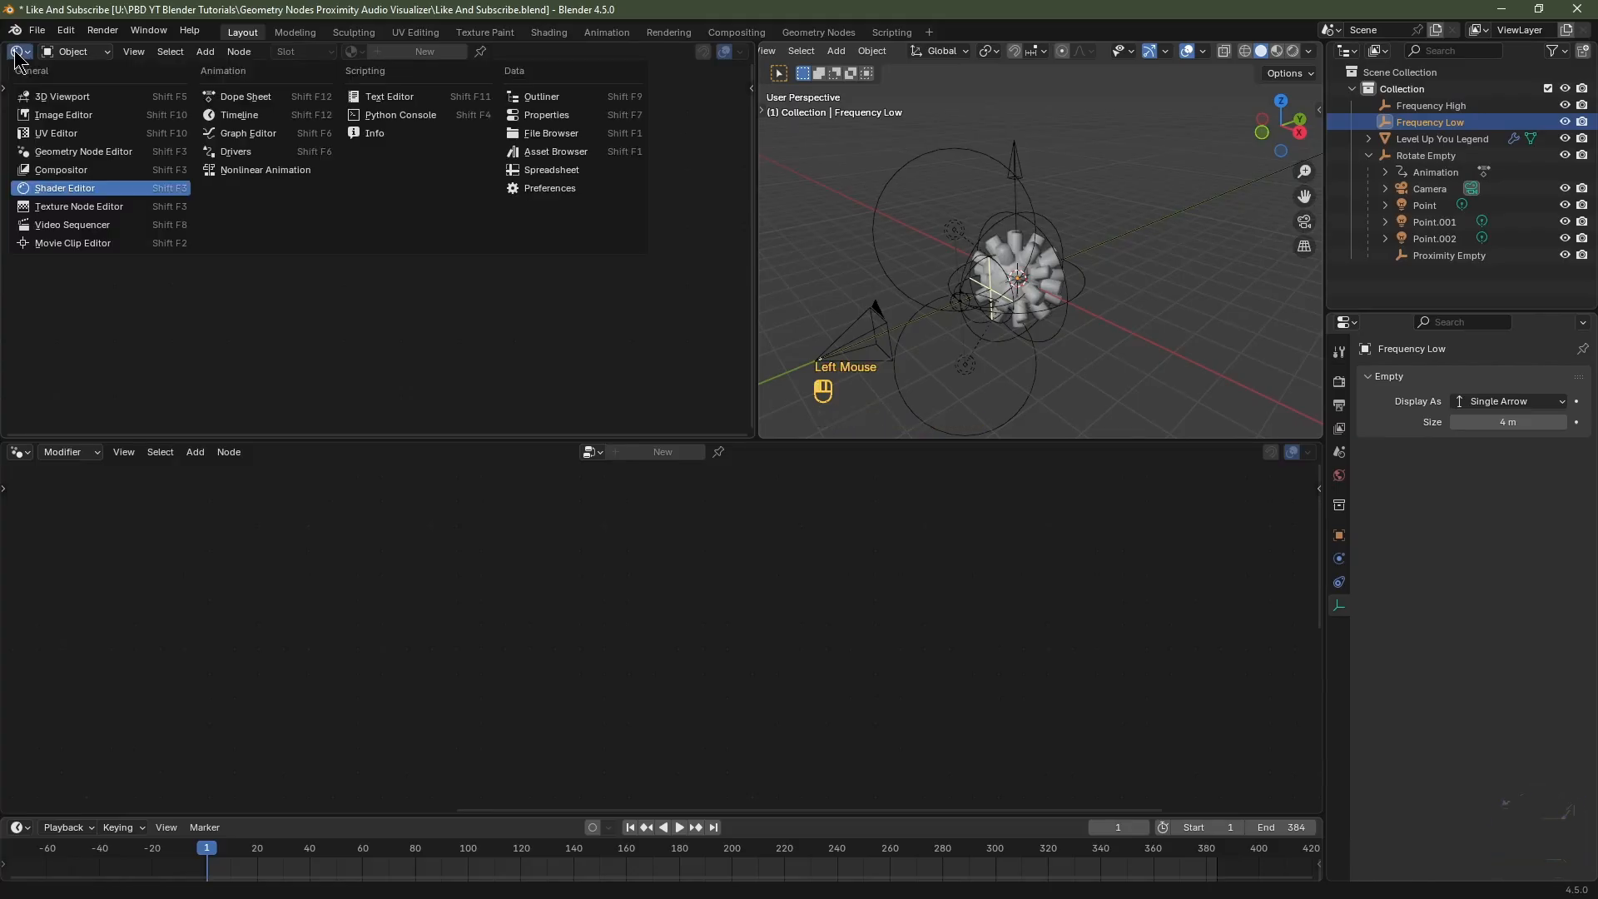
click(237, 137)
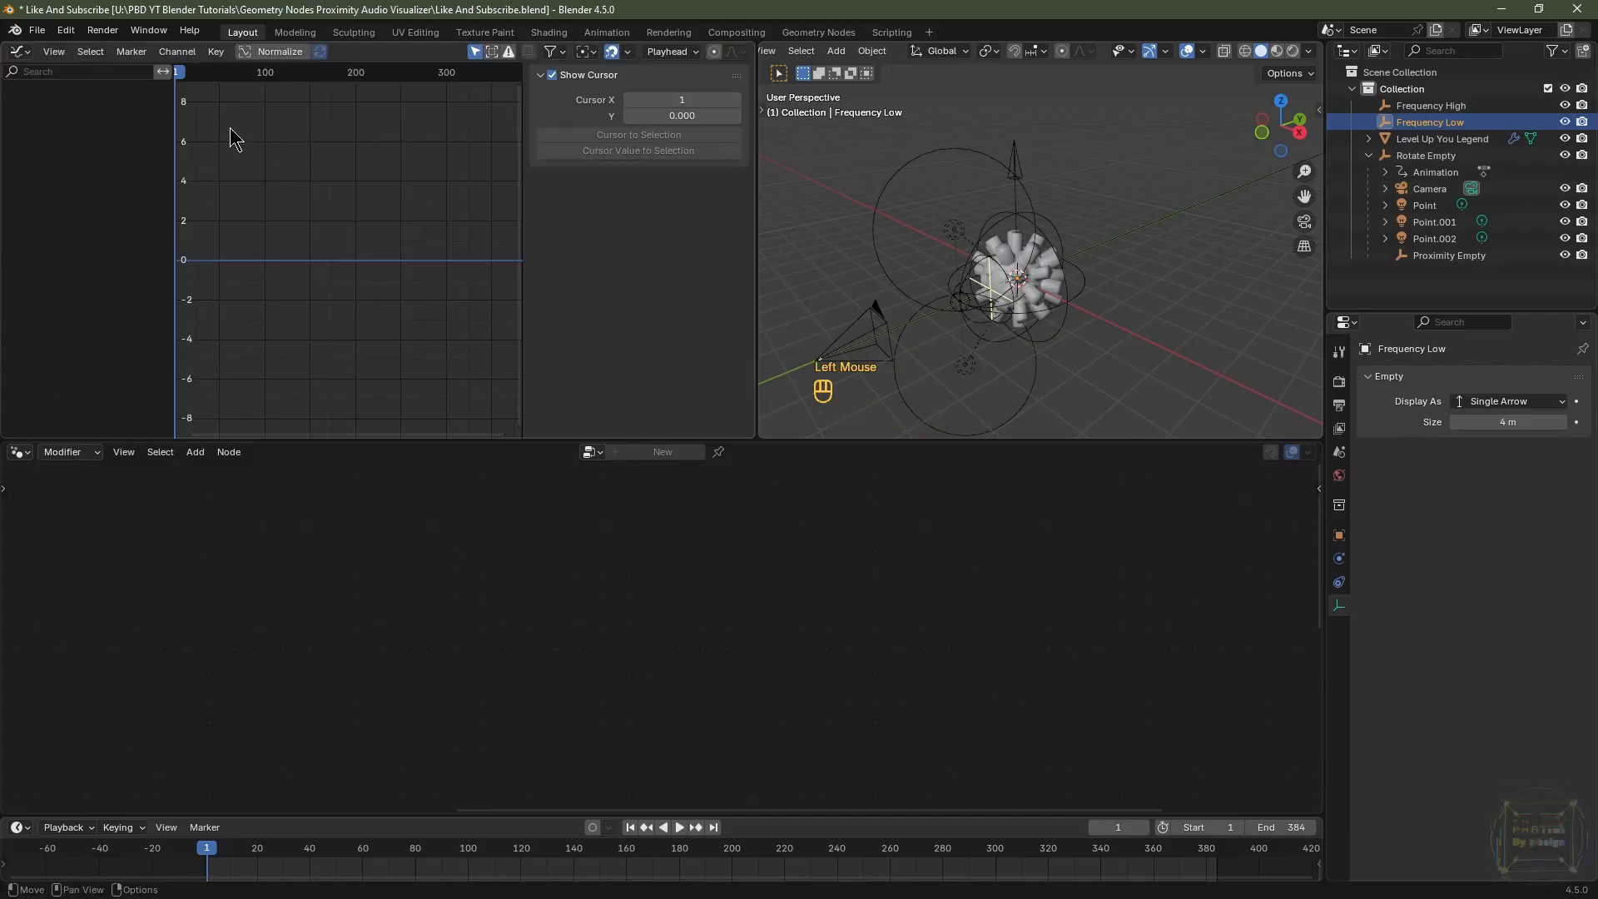
key(n)
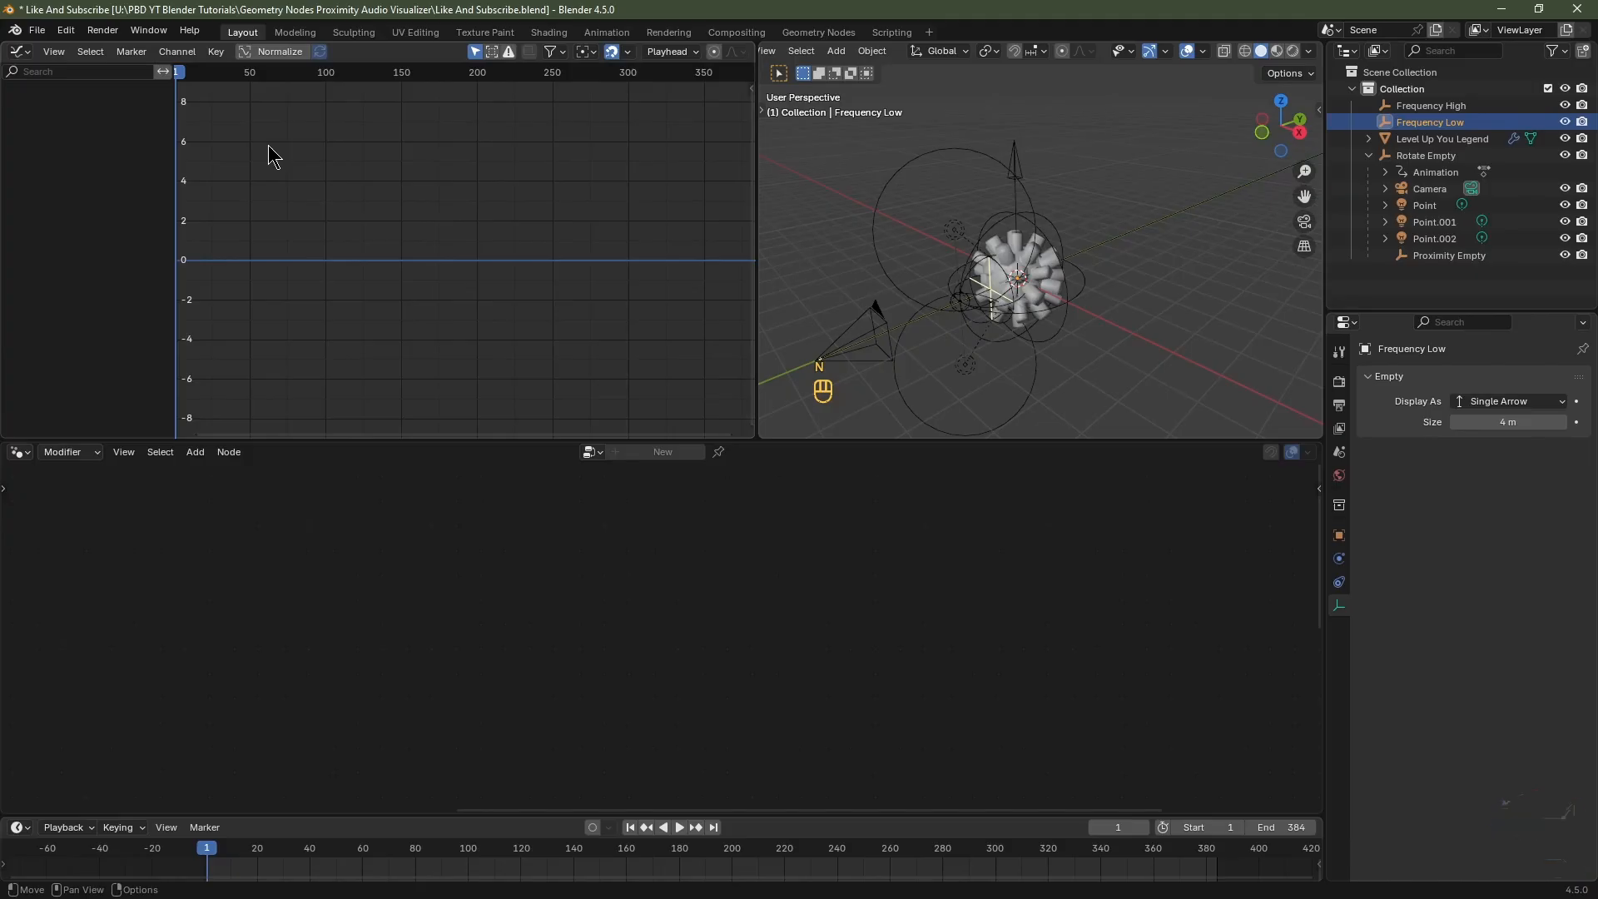
Keyframe the Z location of both the Frequency Low and Frequency High empties at 0 m on frame 1.
click(1339, 535)
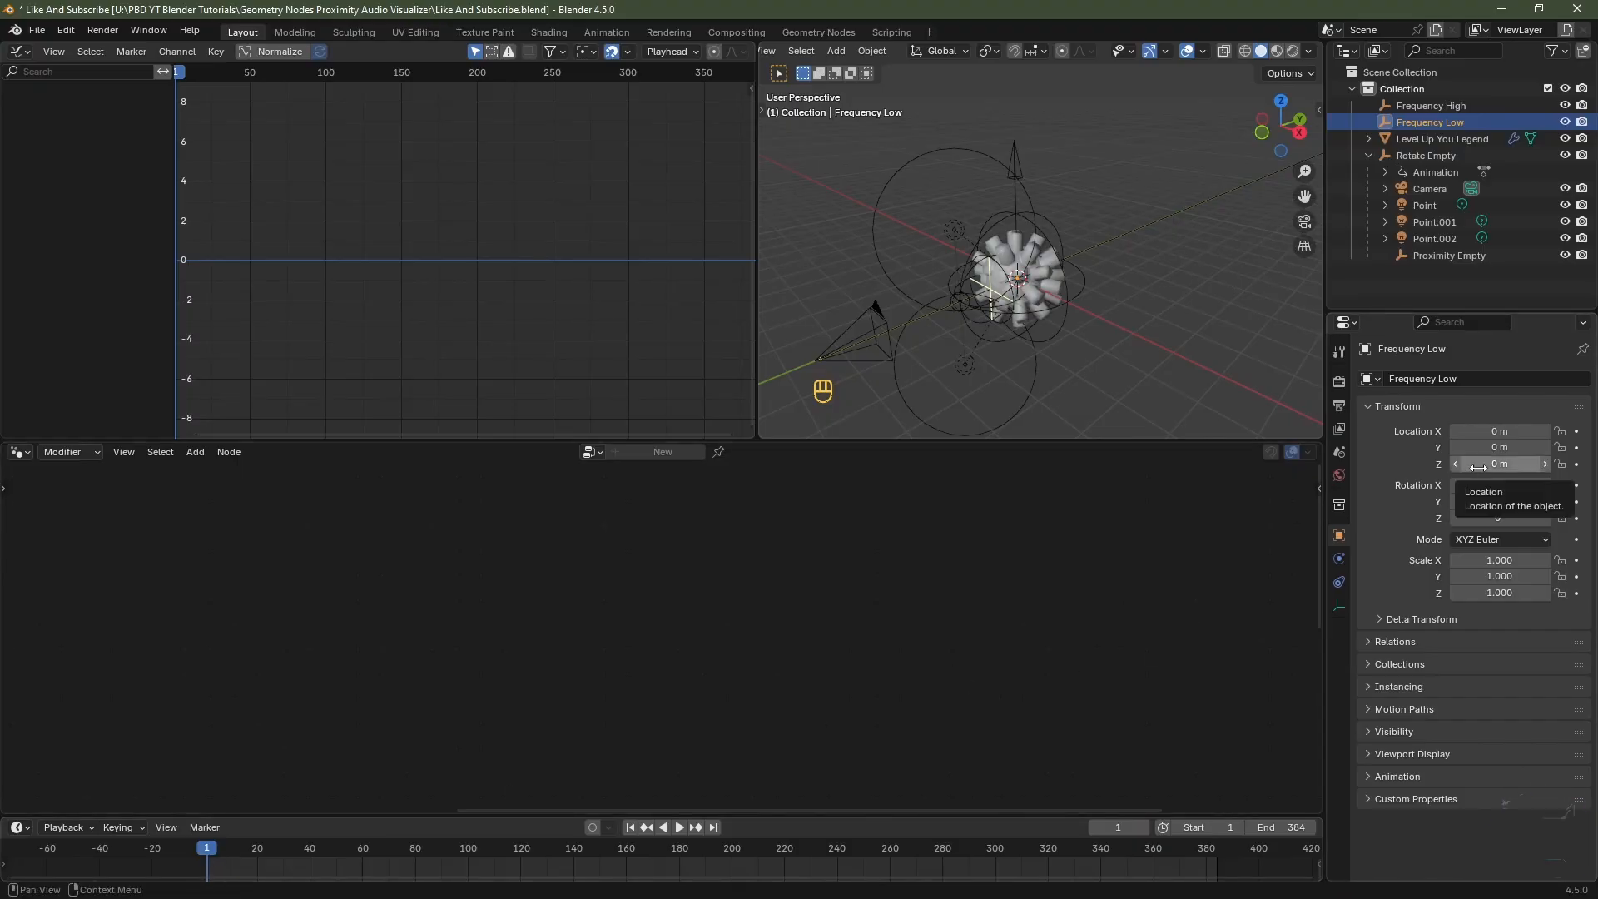
click(1576, 465)
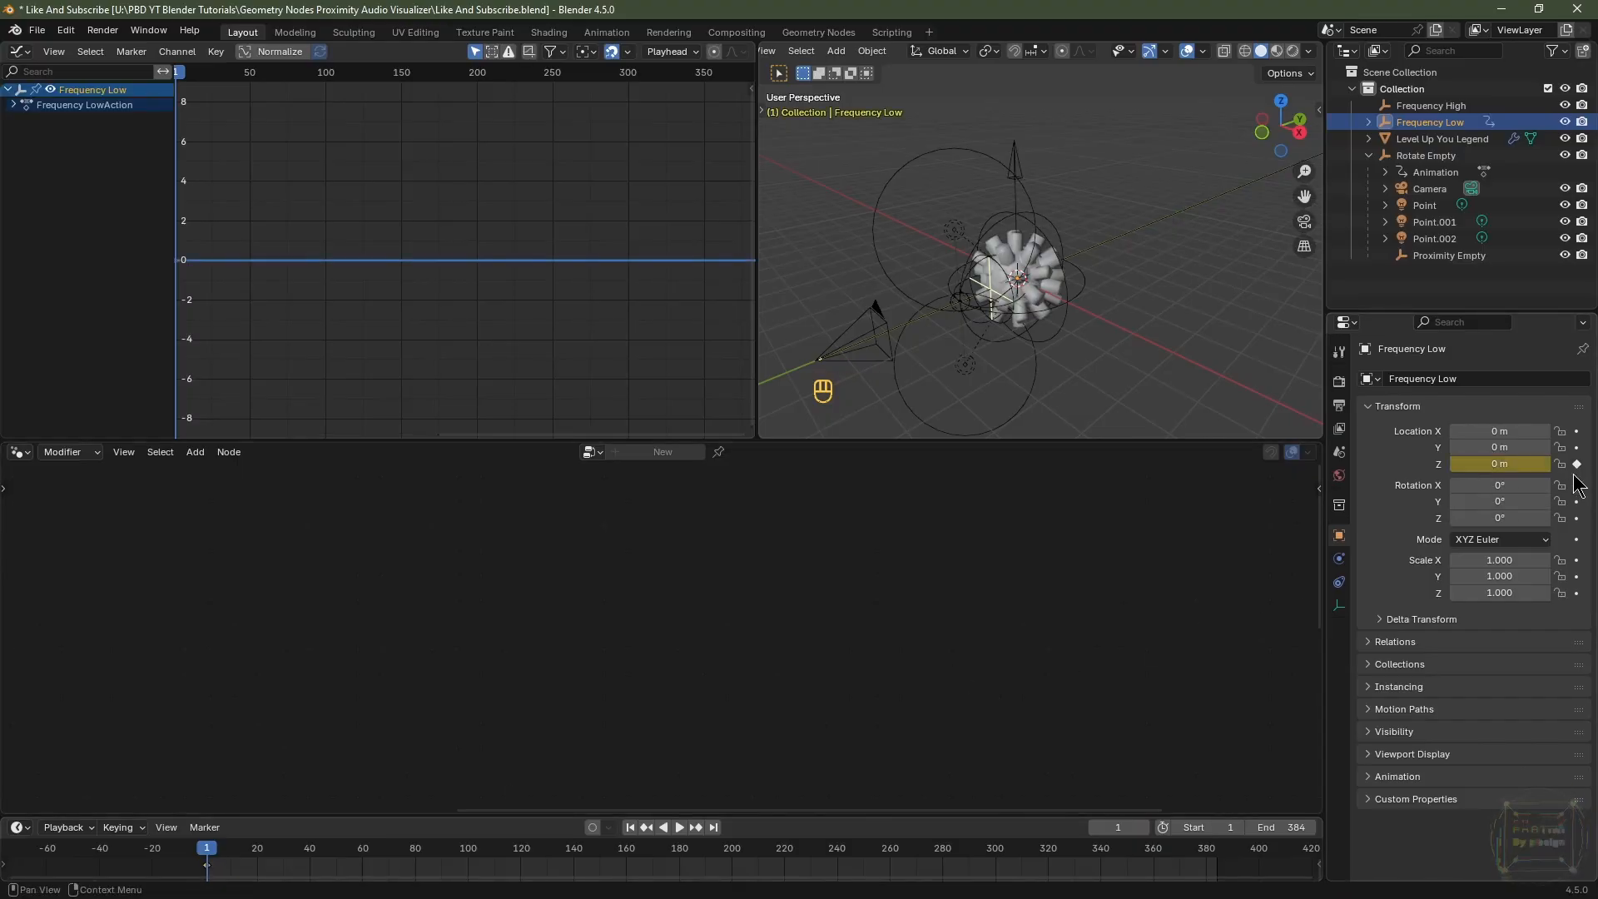
click(1456, 107)
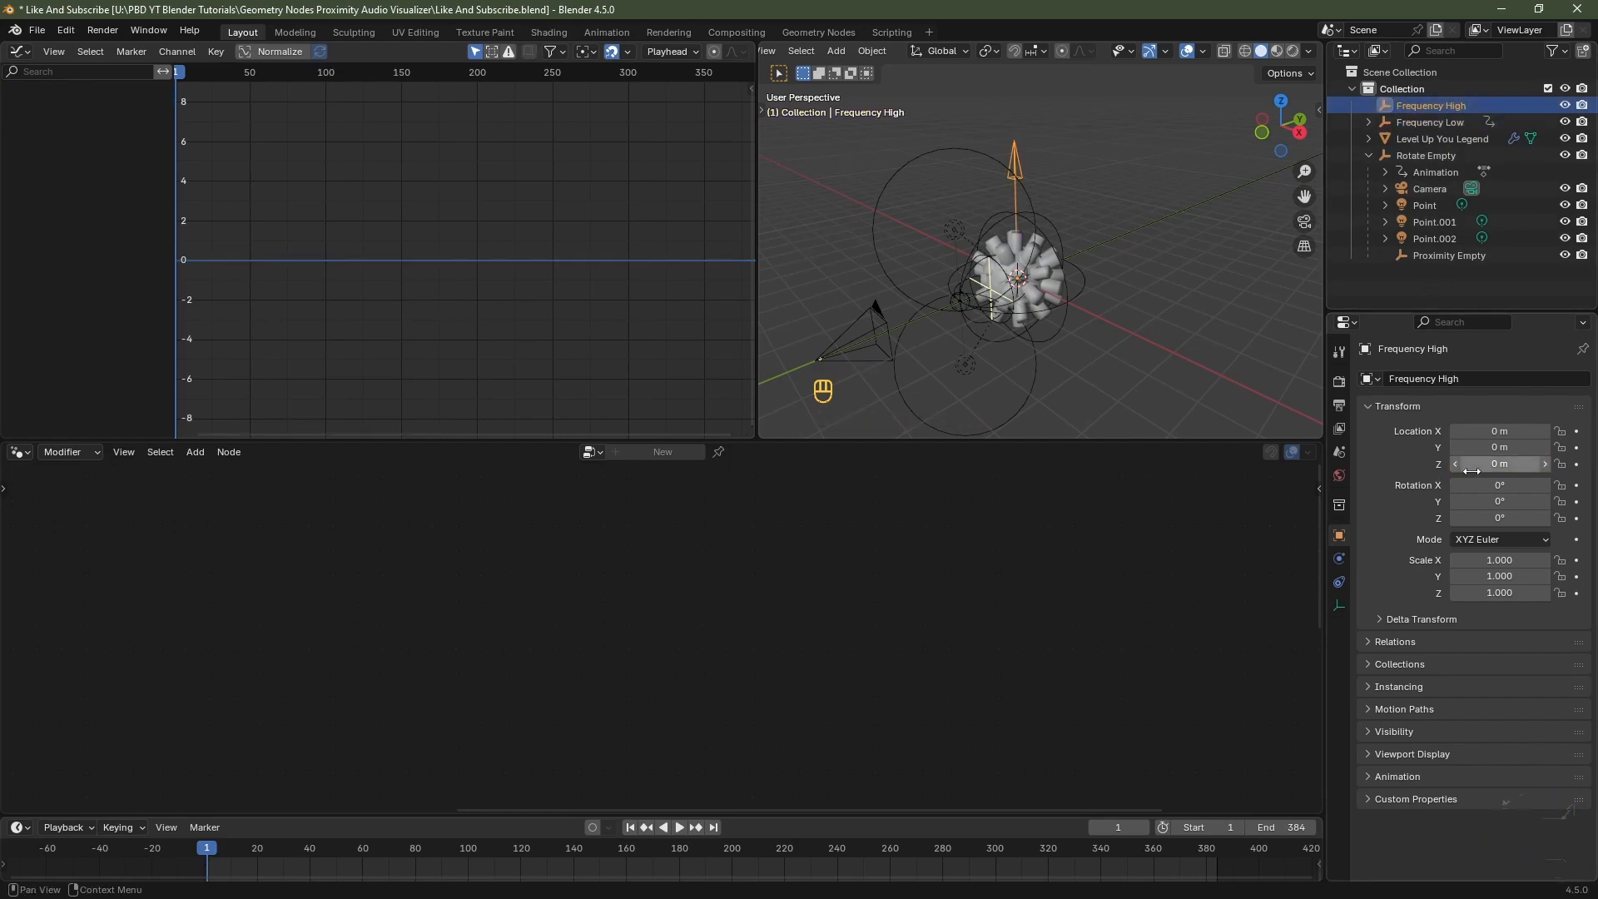
click(1577, 465)
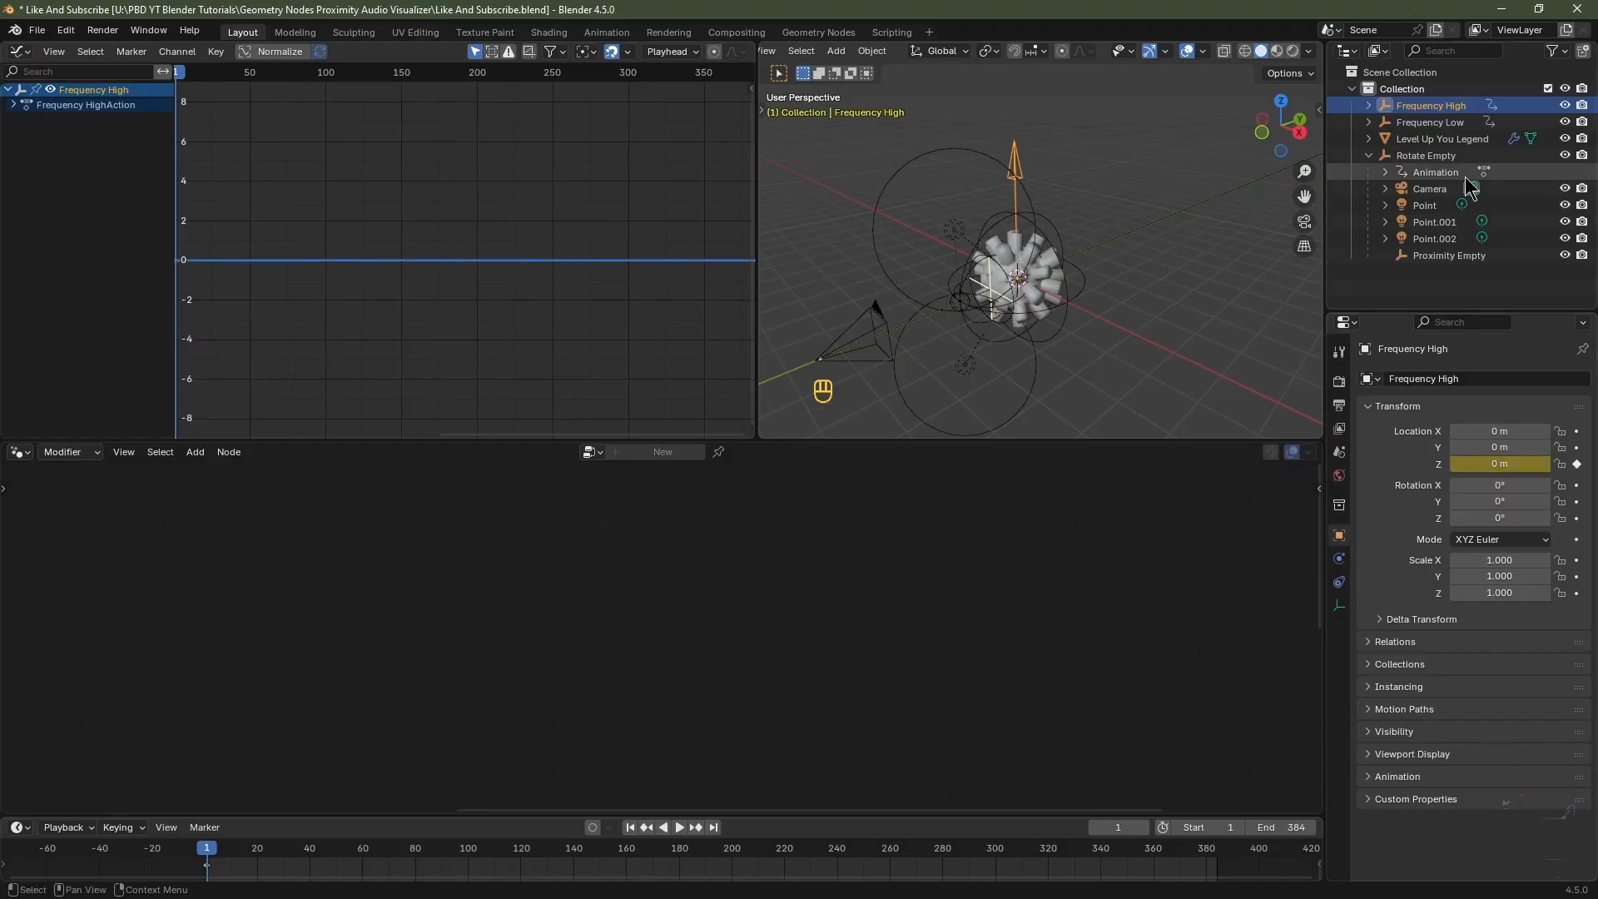
Bake P Title 150bpm.wav onto Frequency Low's Z Location channel with Sound to Samples, using a frequency range of 20 to 60.
click(1454, 125)
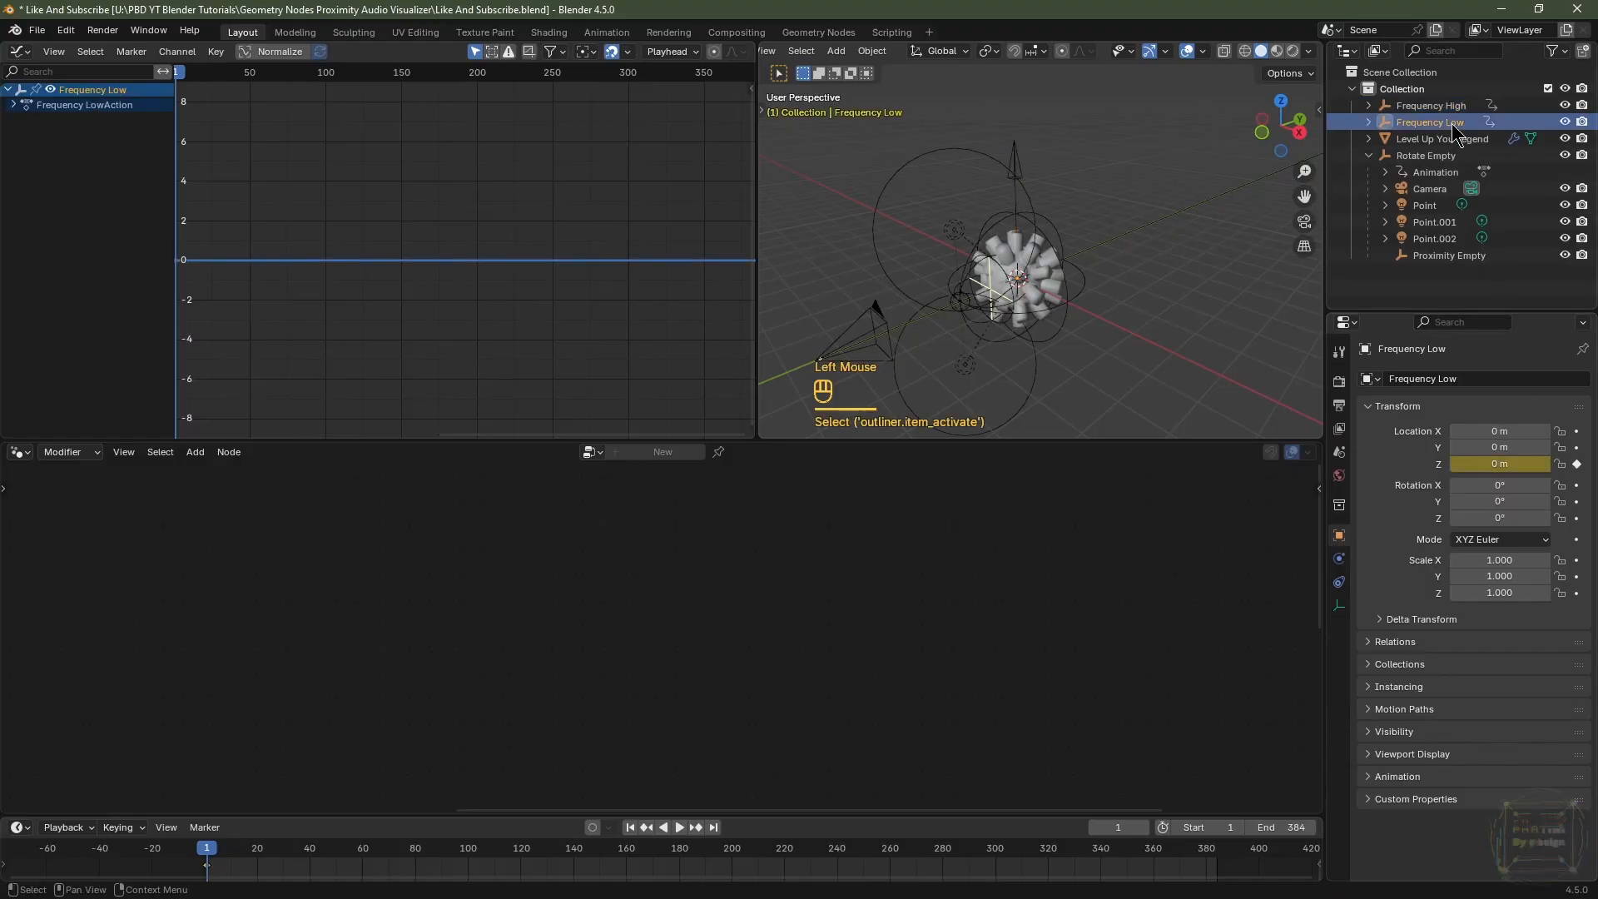
click(14, 105)
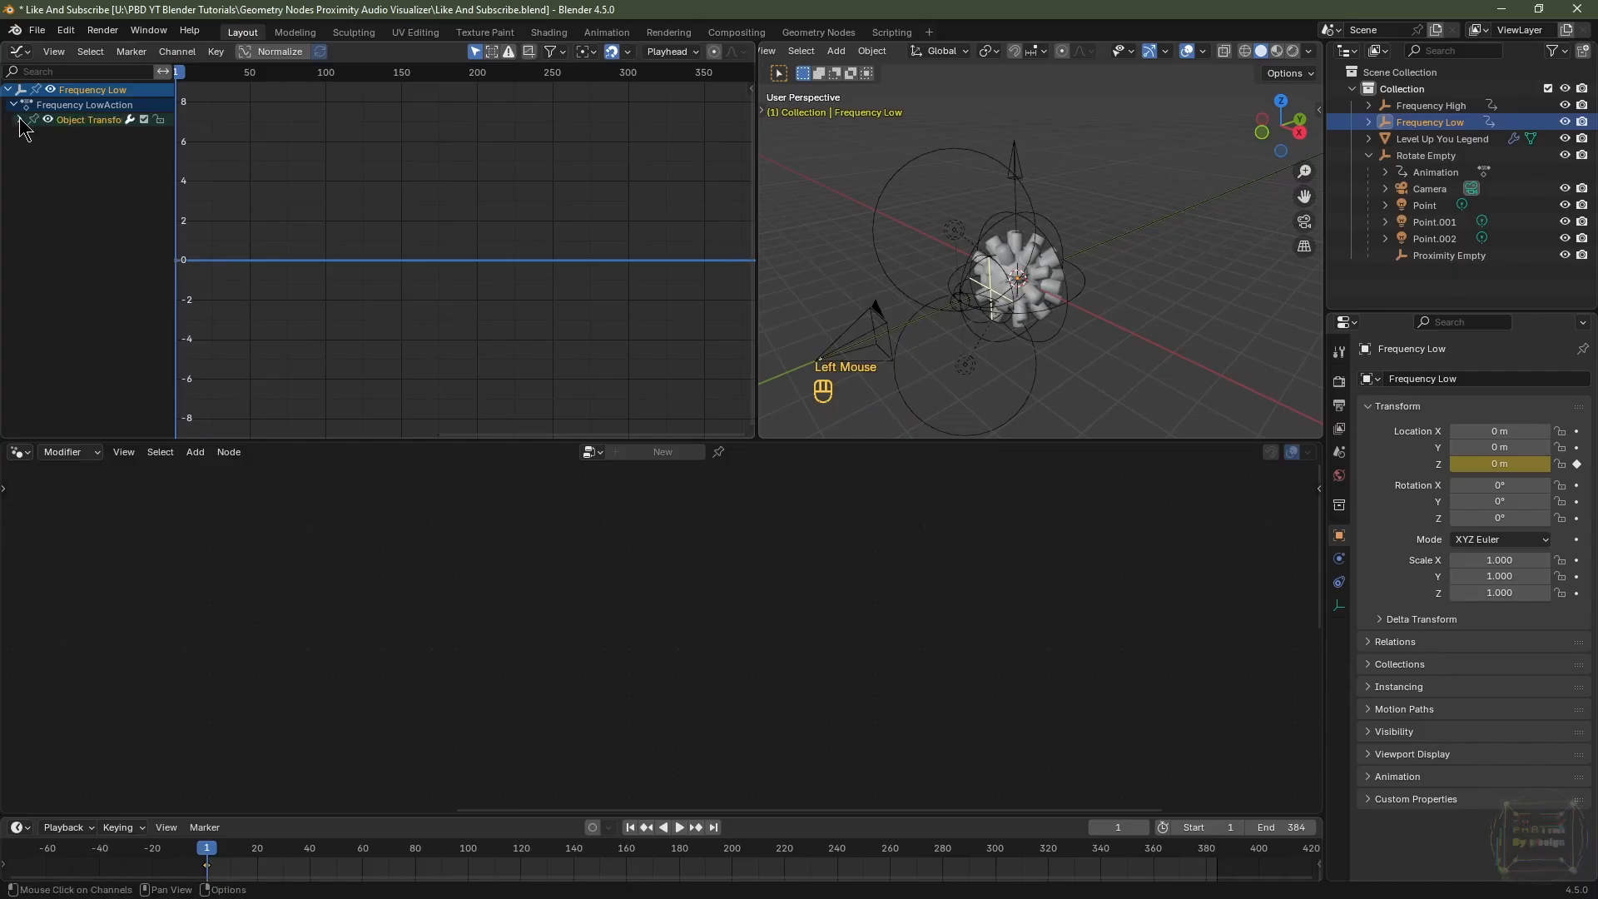
click(19, 120)
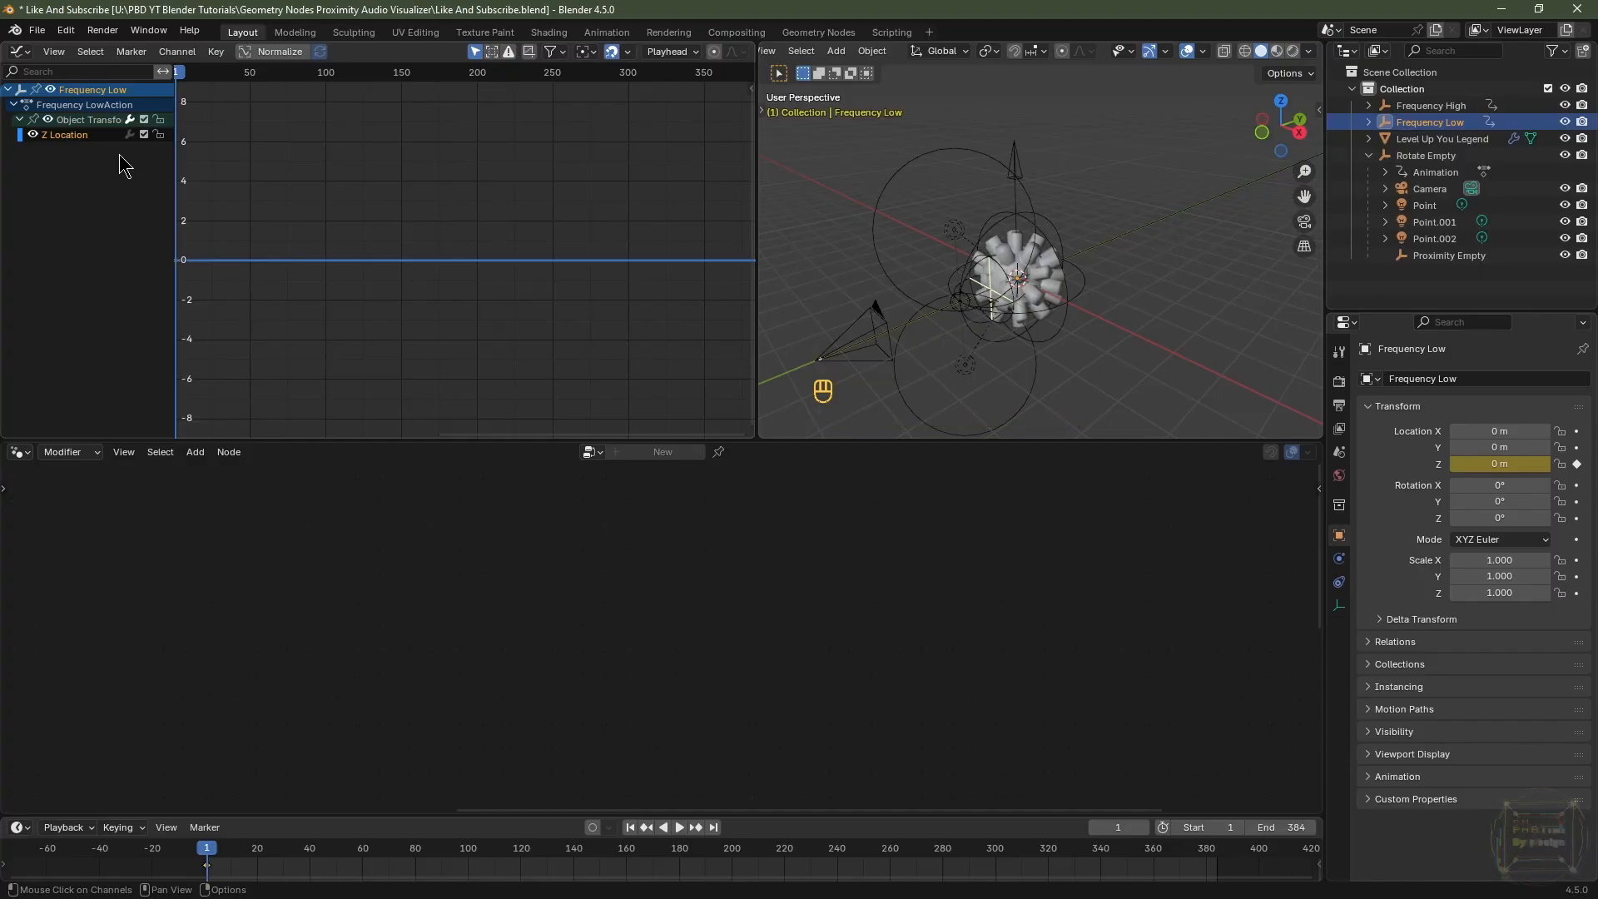
click(178, 51)
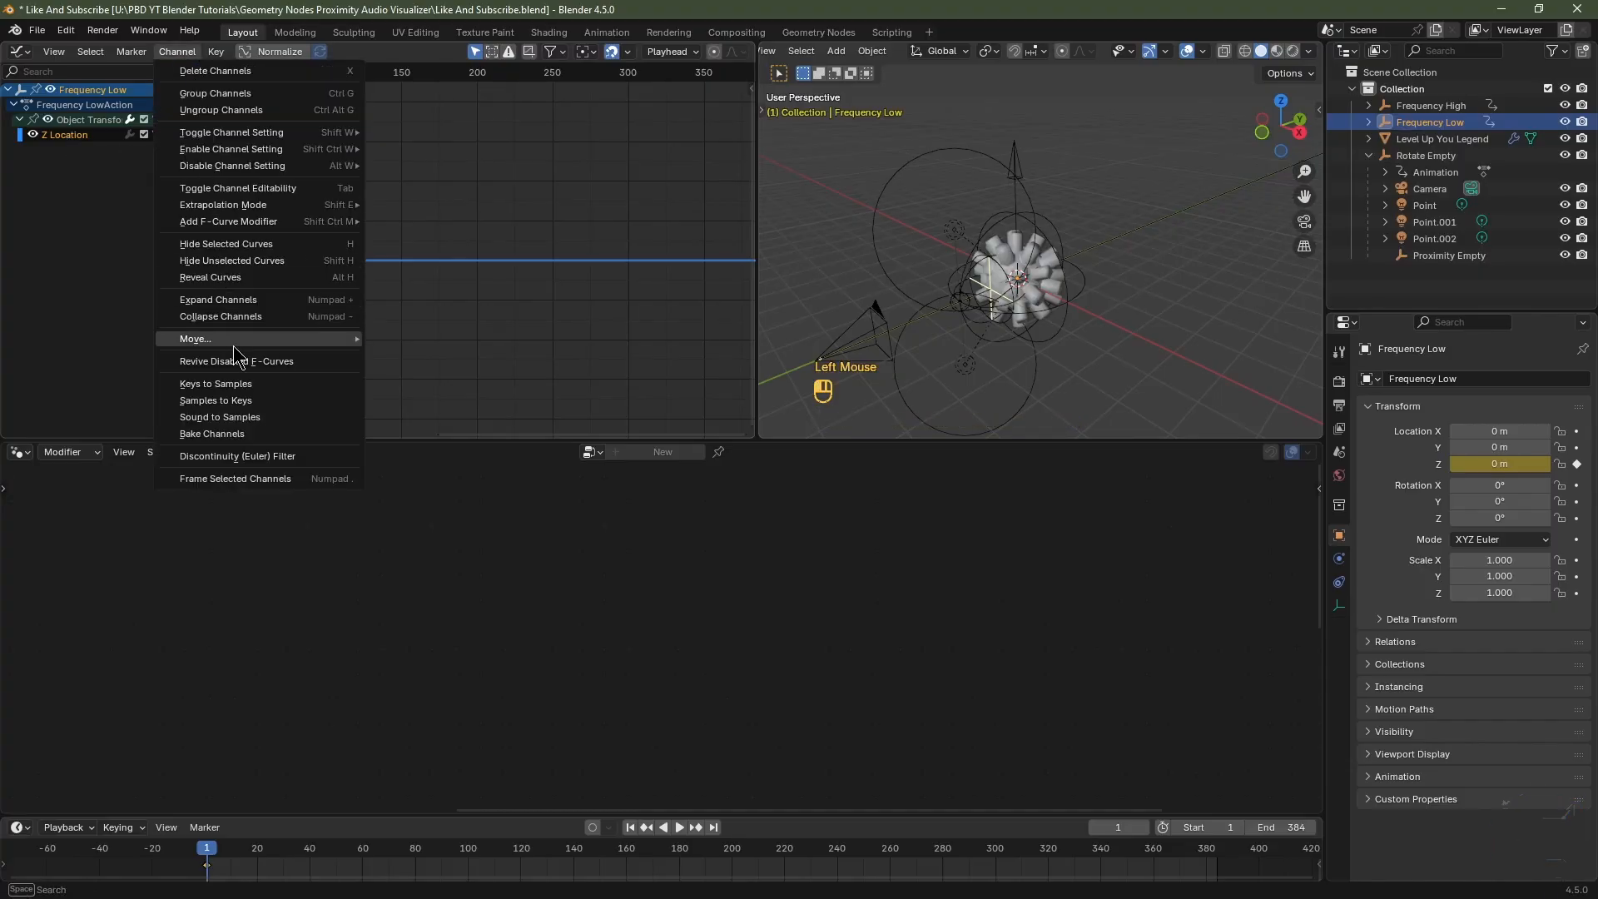
click(237, 419)
click(864, 547)
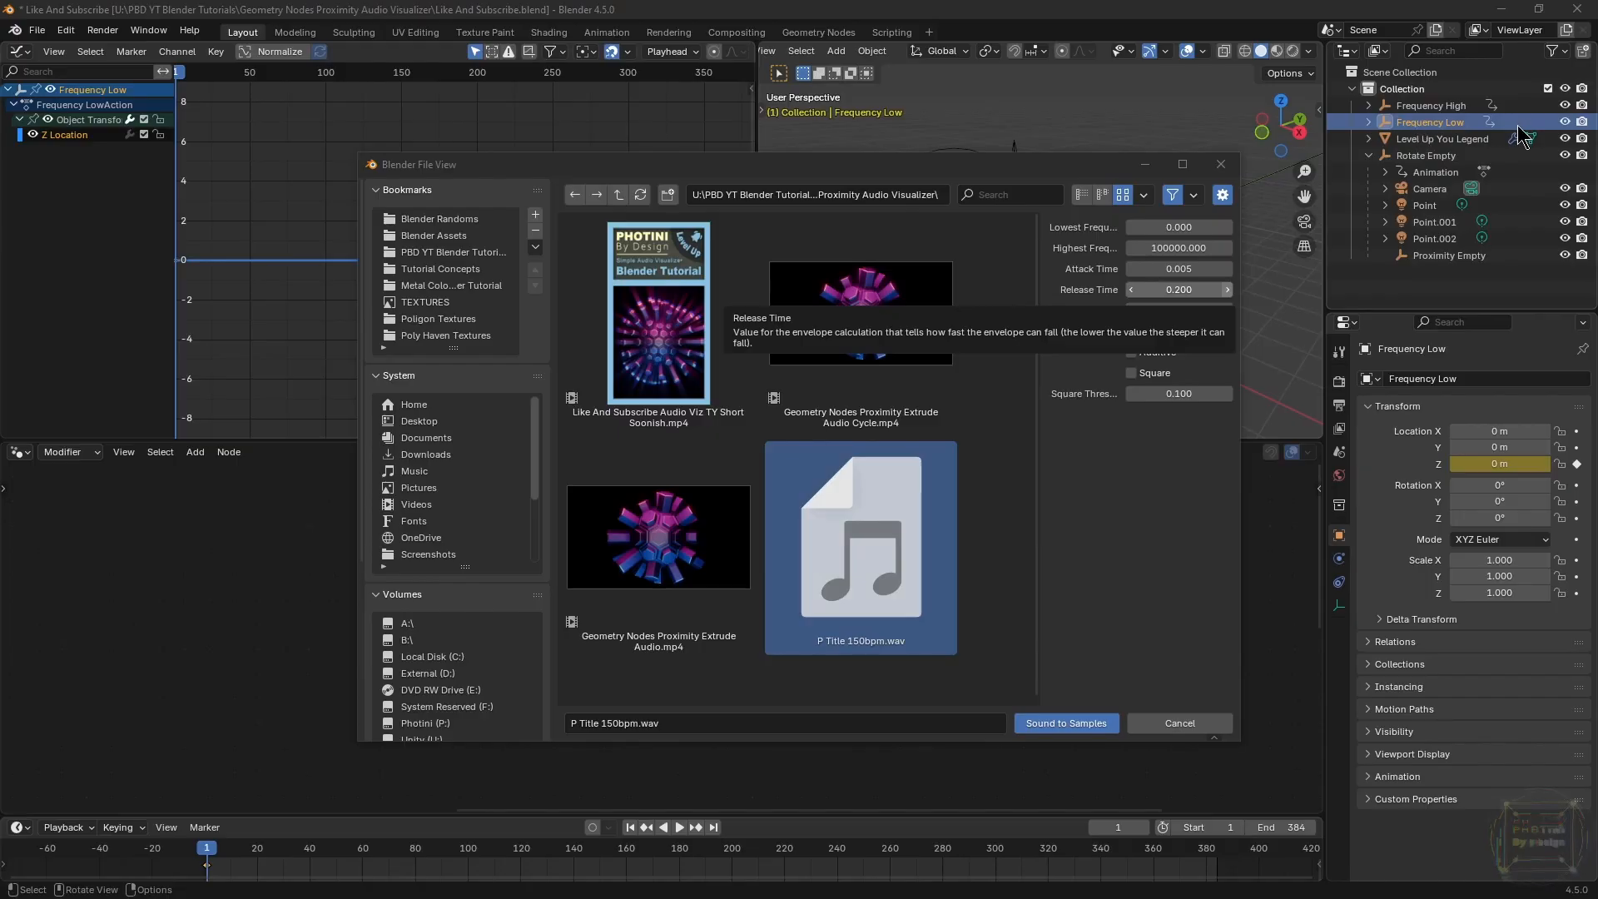
drag(0, 166, 864, 128)
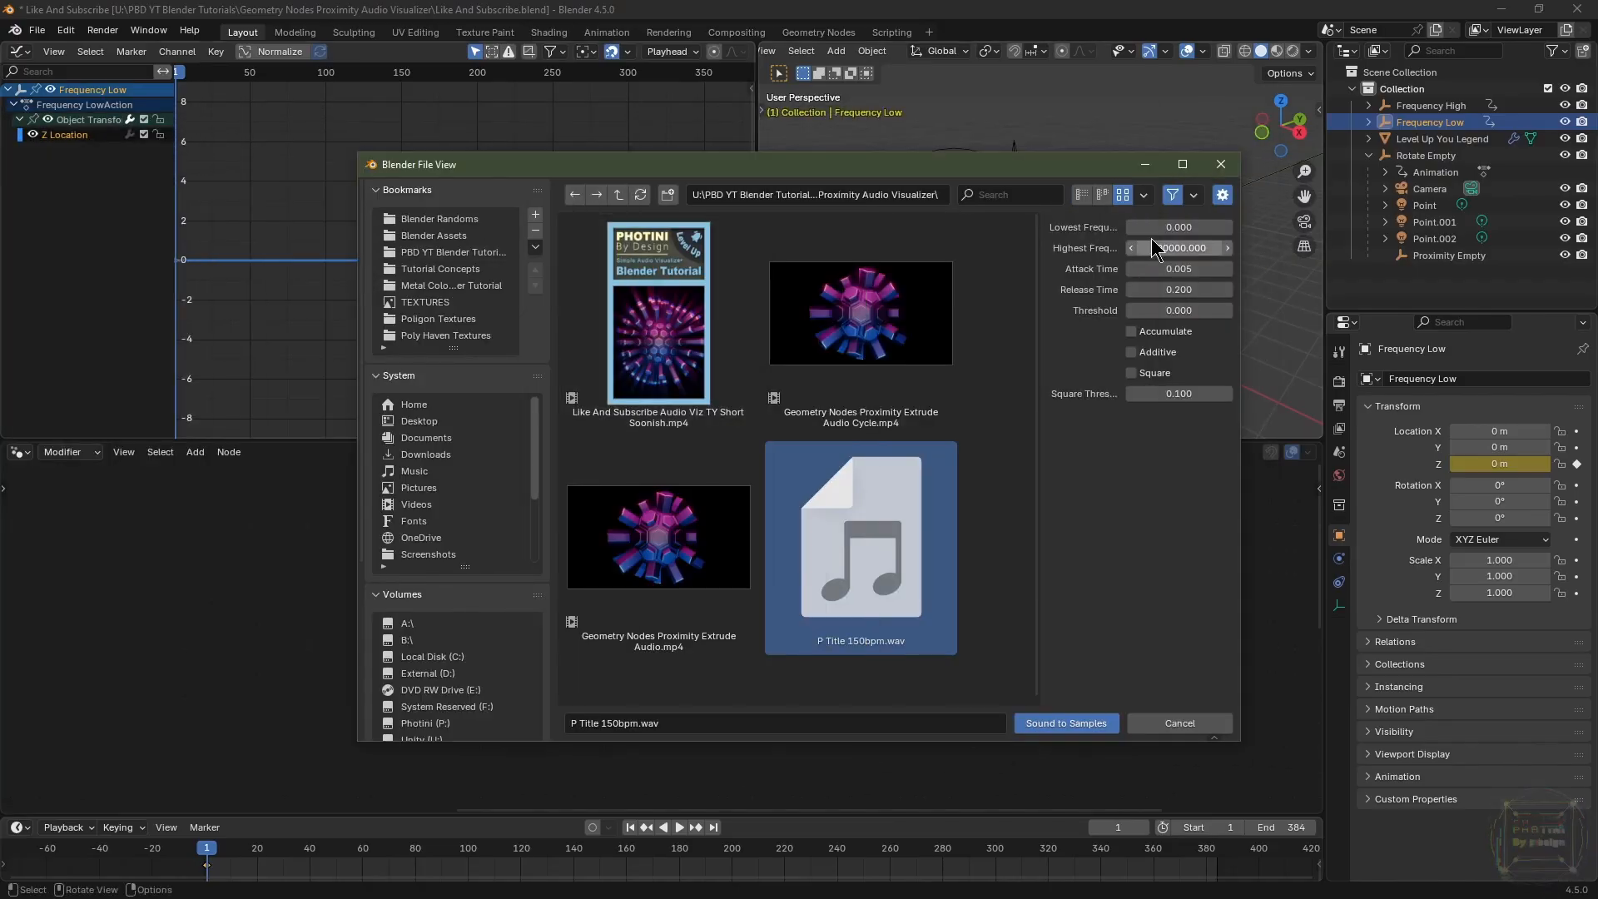
click(1169, 227)
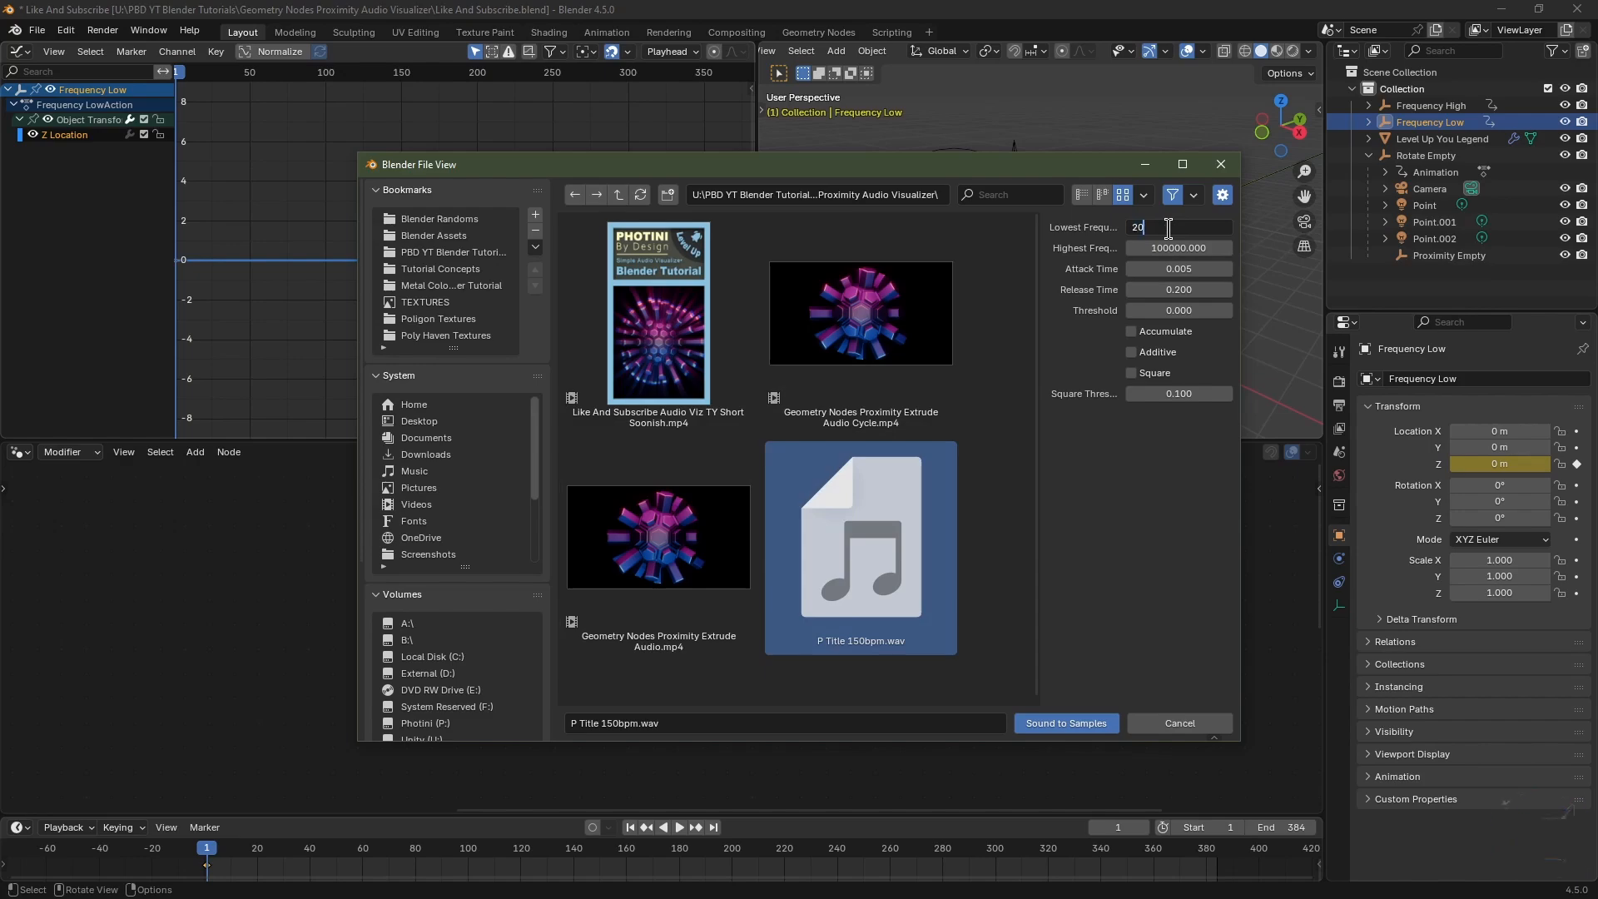
key(Tab)
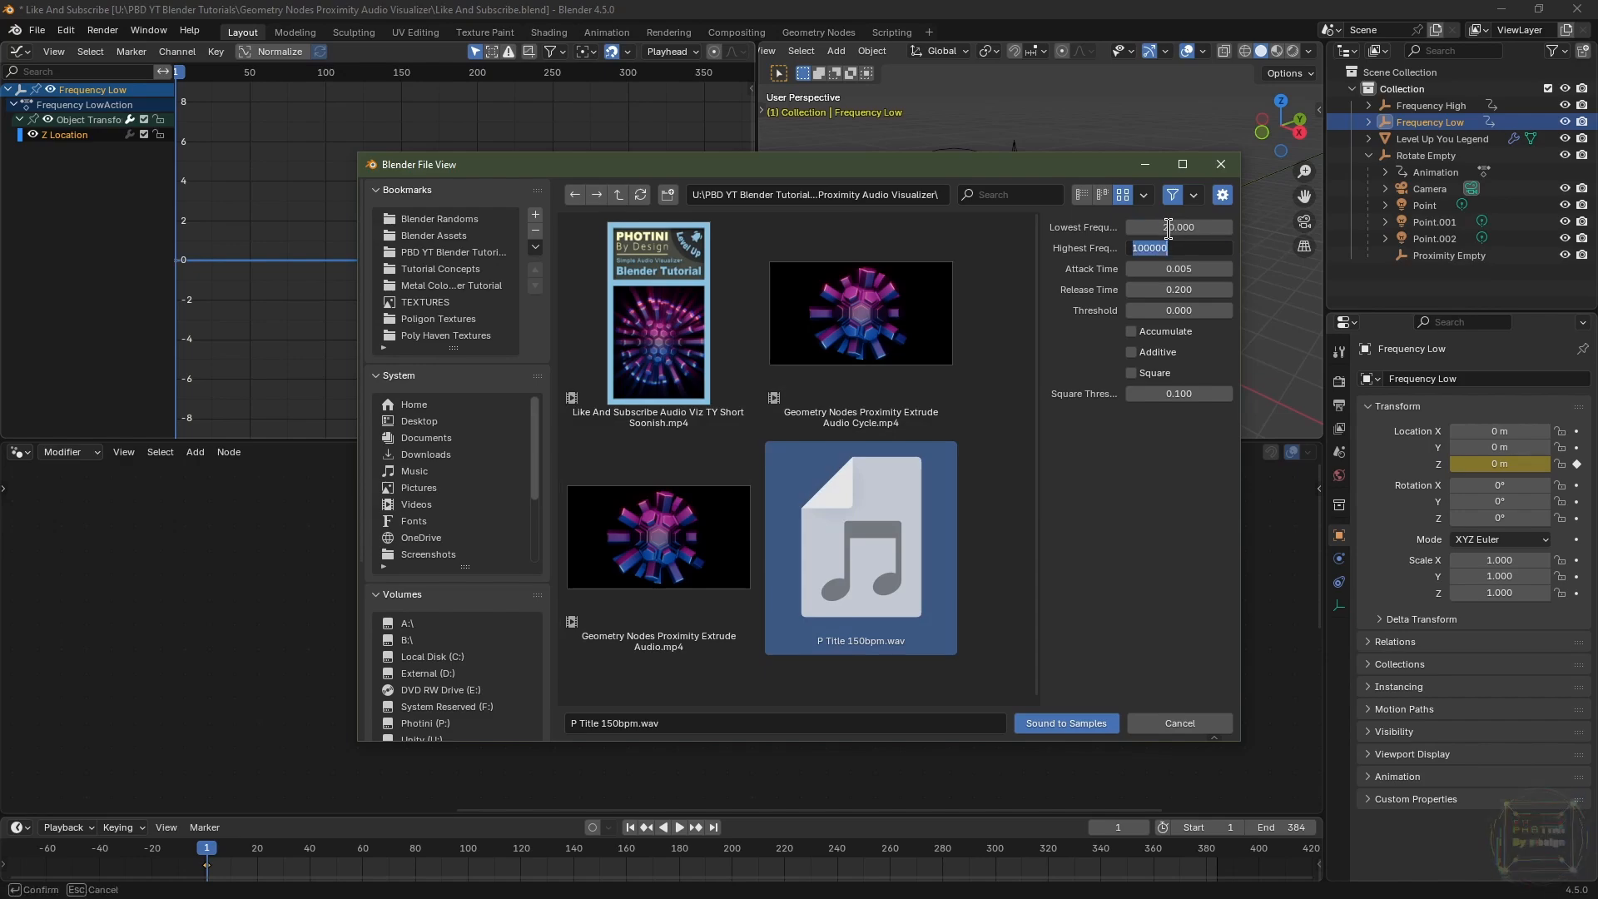
text(60)
key(Return)
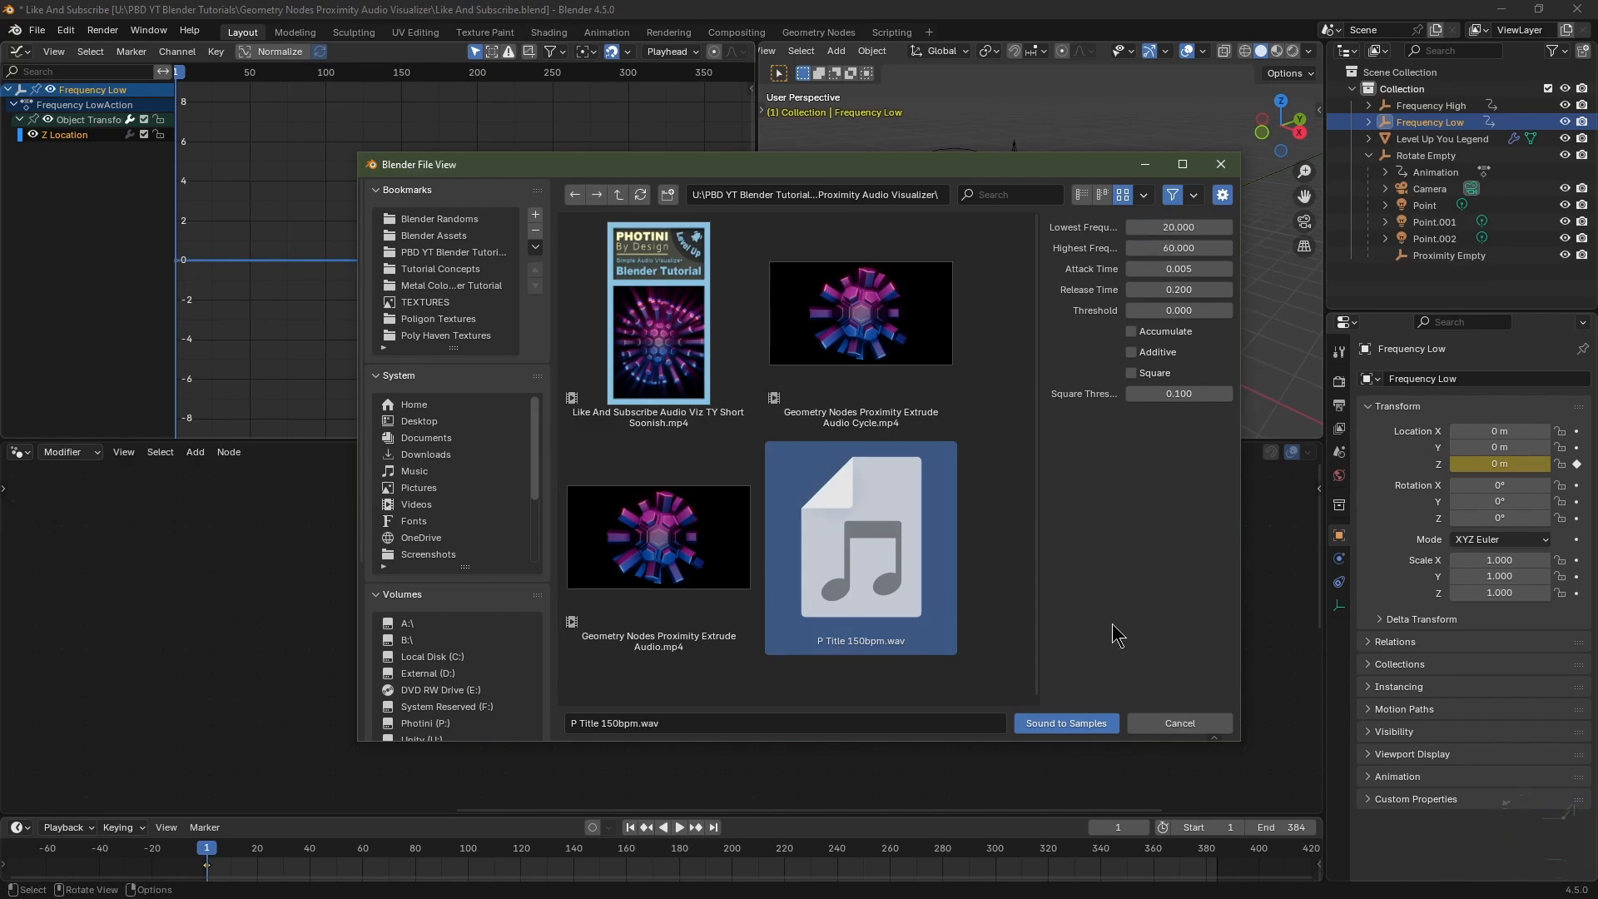
click(1098, 723)
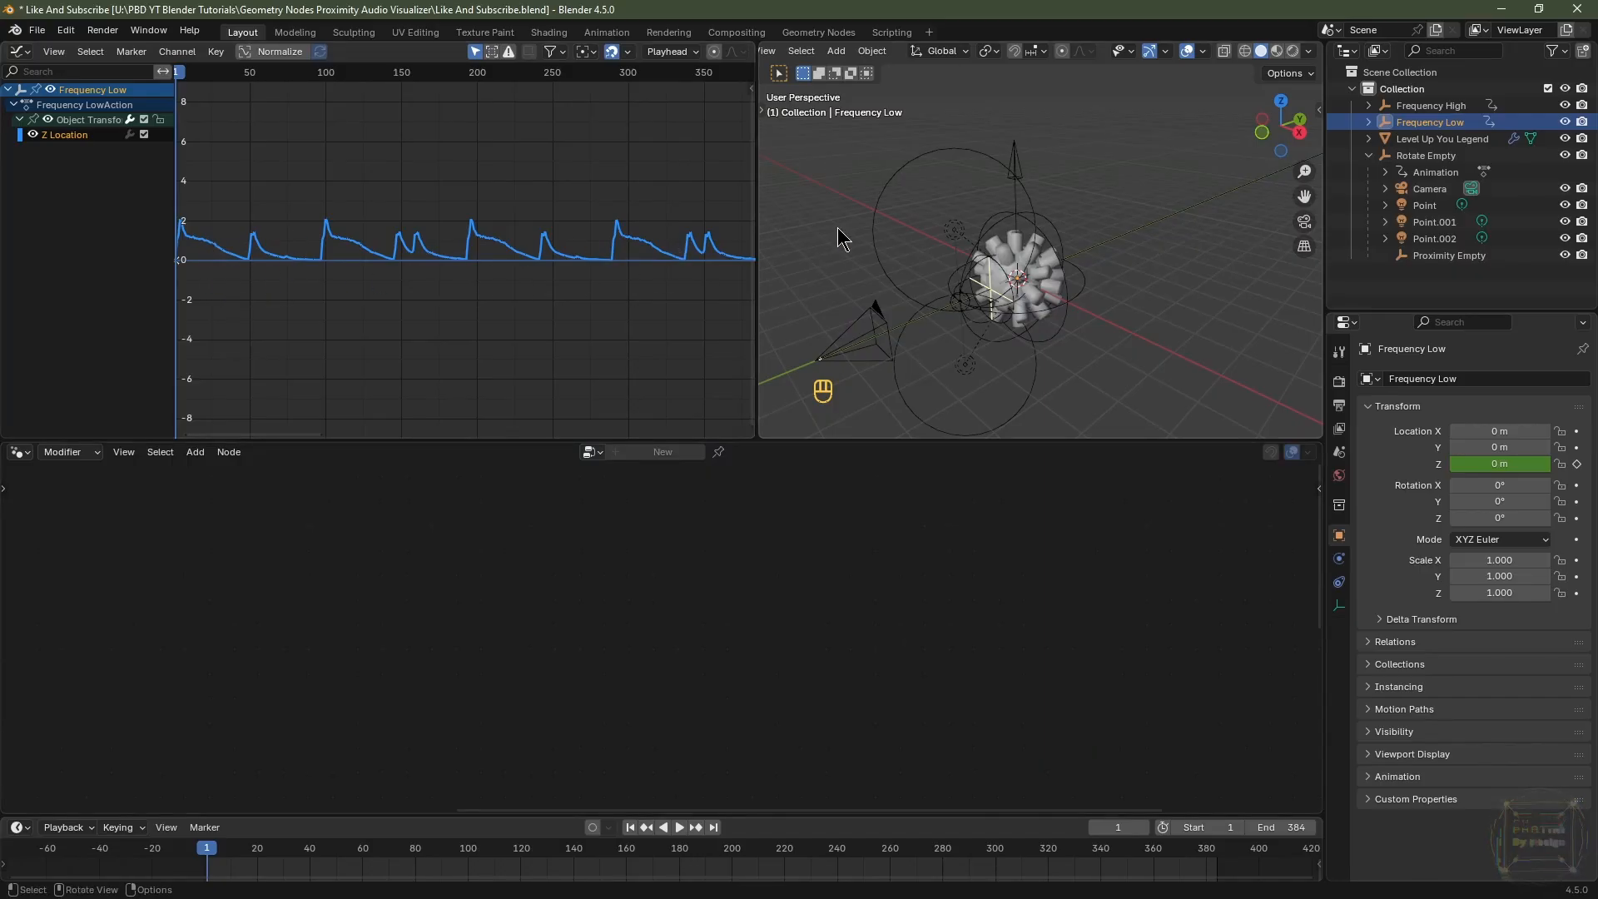
Bake P Title 150bpm.wav onto Frequency High's Z Location channel with Sound to Samples, using a frequency range of 4000 to 20000.
click(1469, 103)
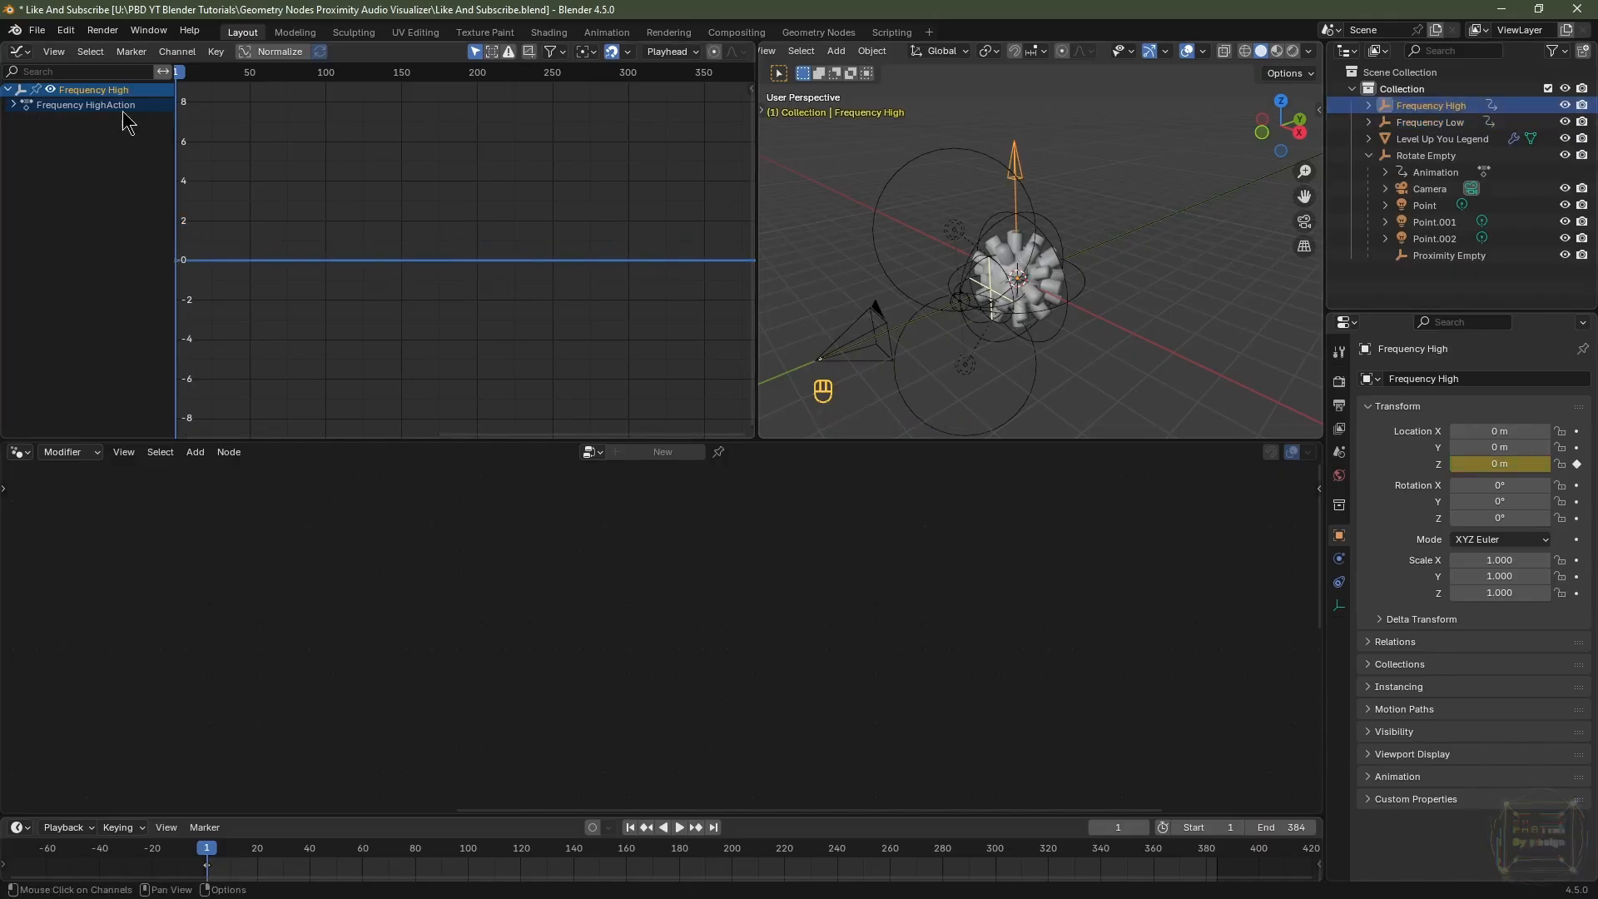
click(13, 106)
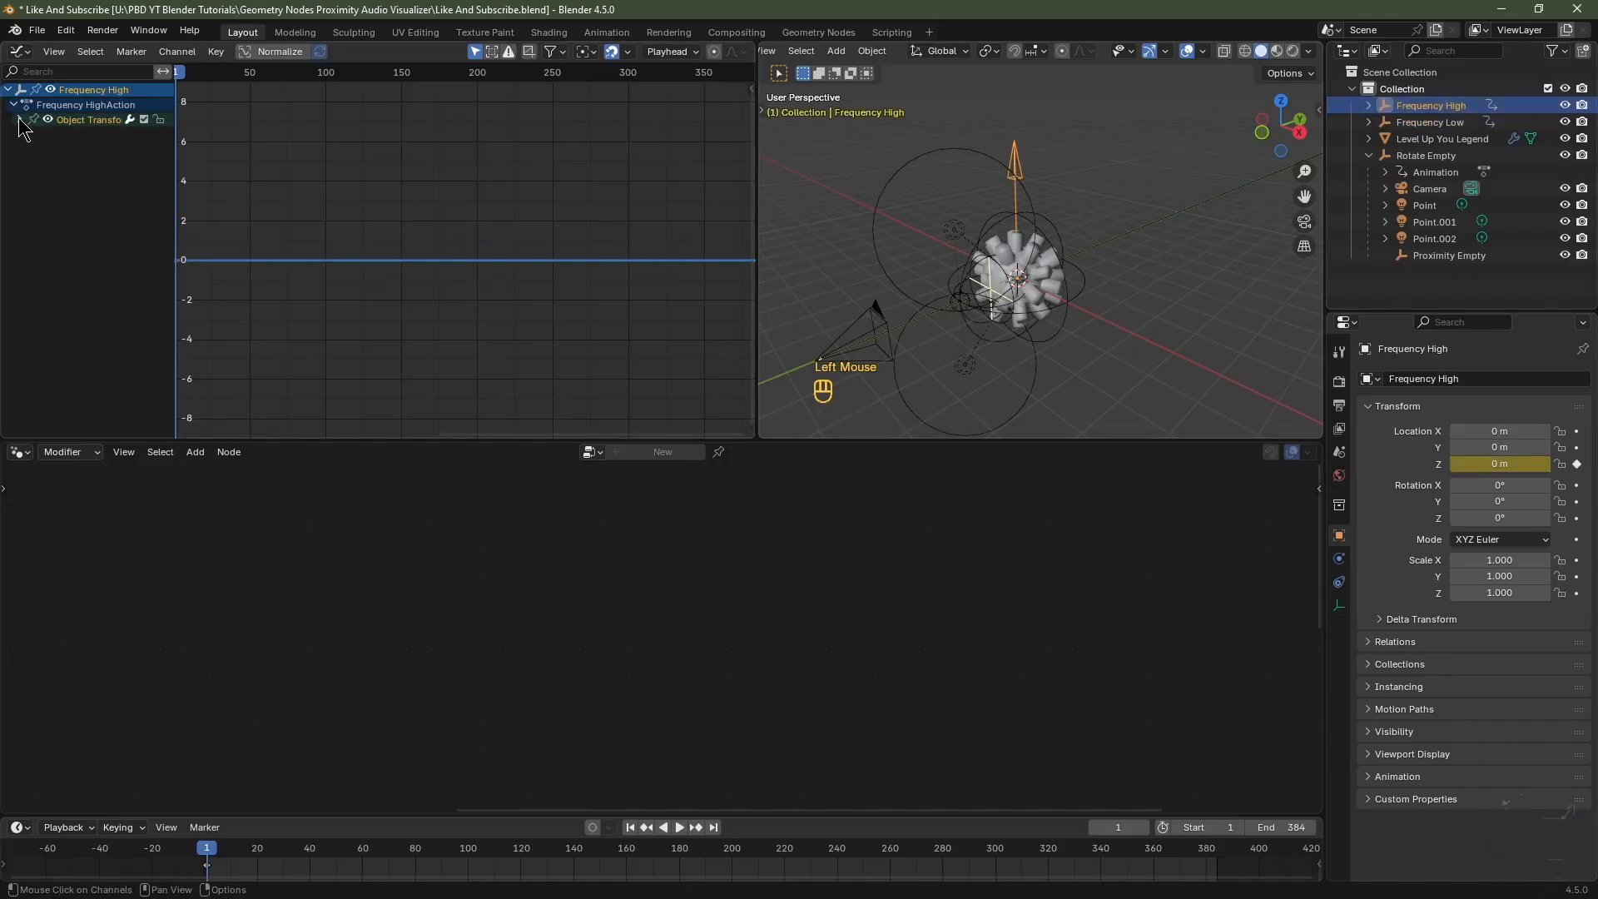
click(19, 119)
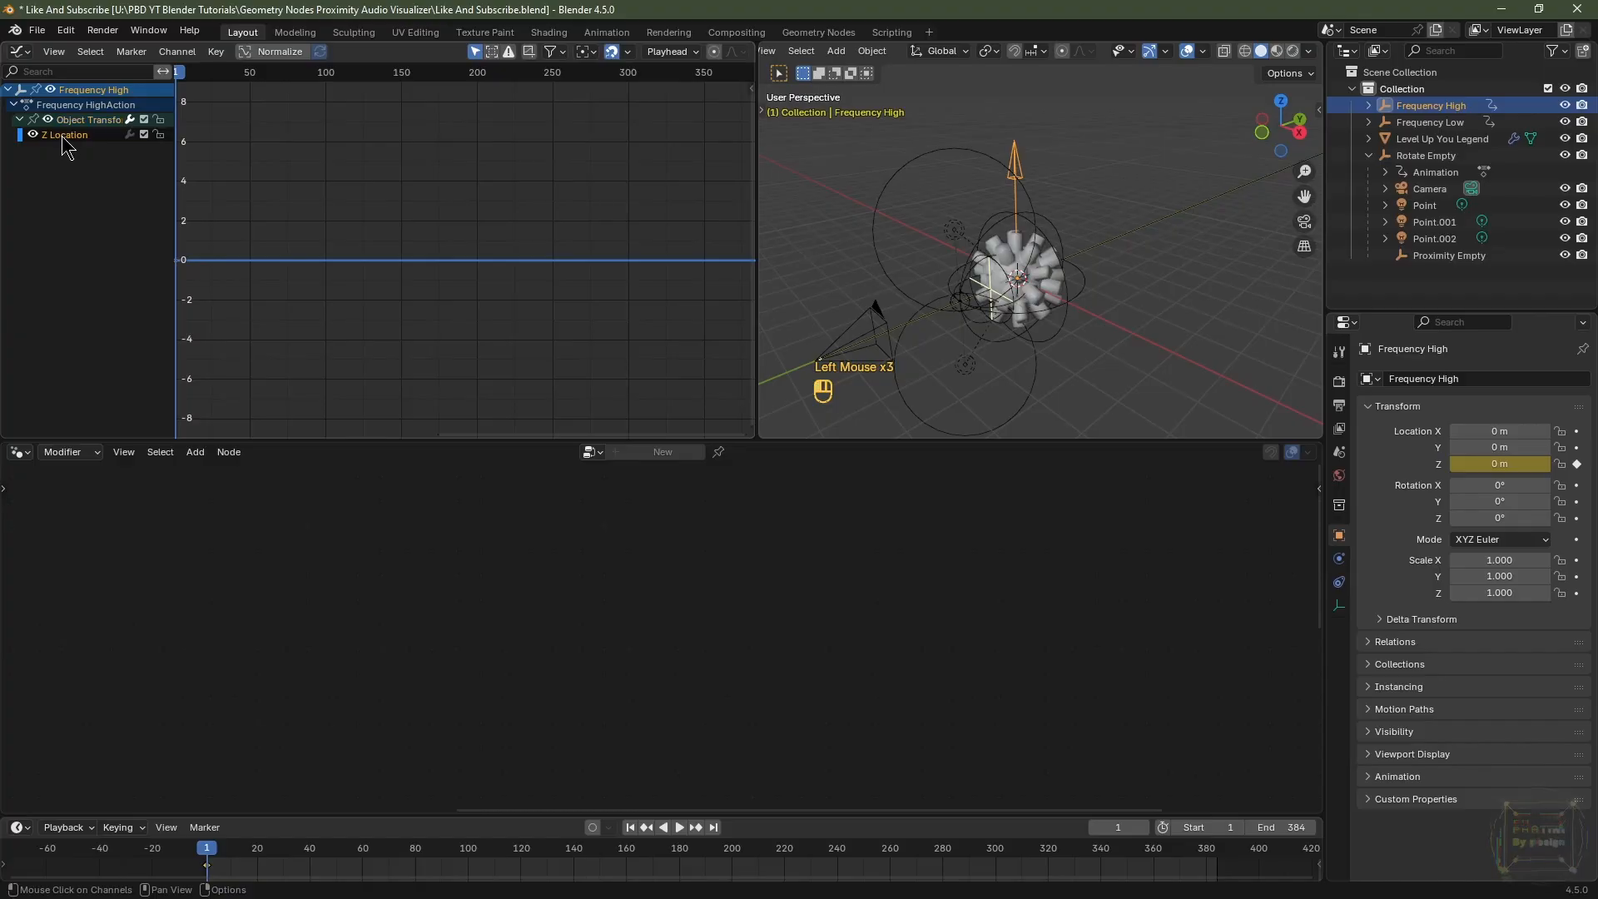
click(178, 51)
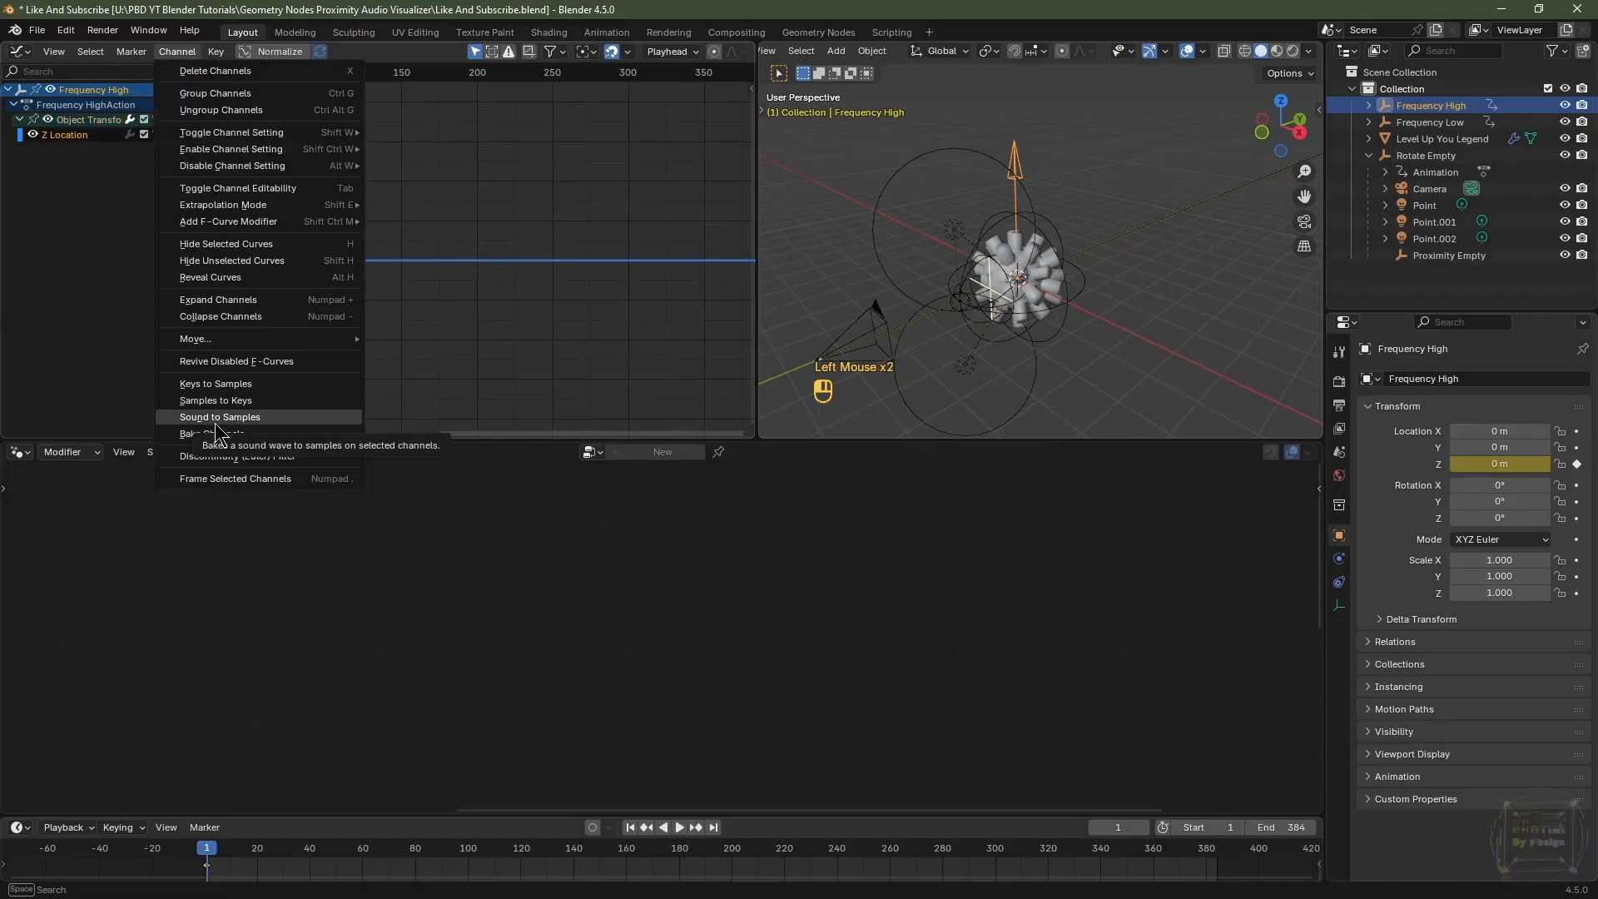
click(218, 418)
key(alt+Tab)
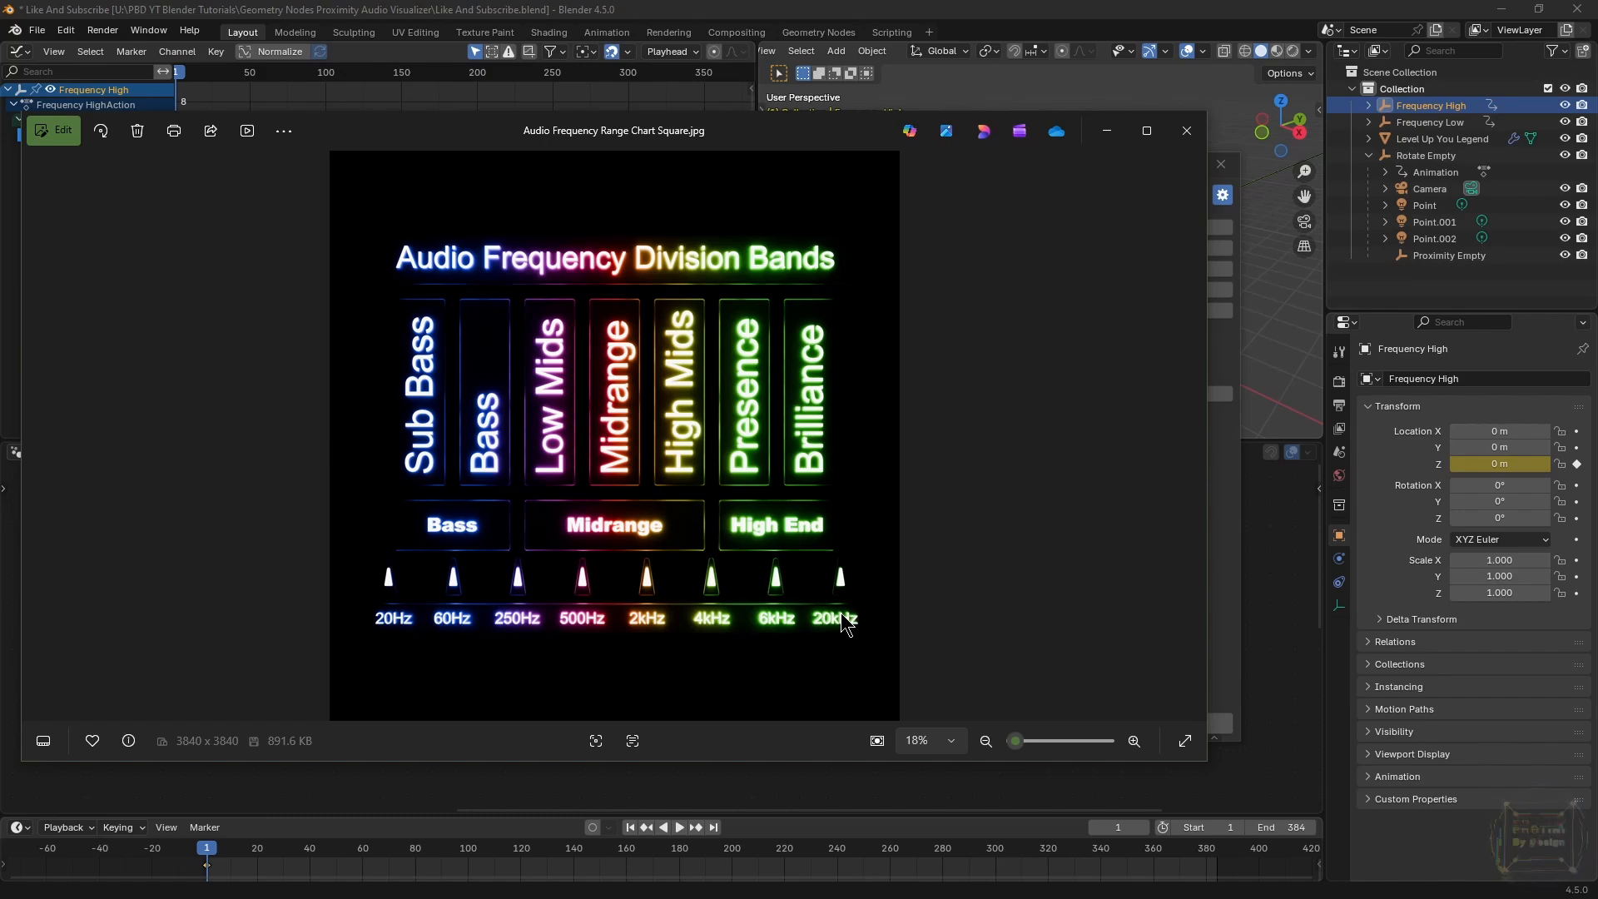
key(alt+Tab)
click(1174, 228)
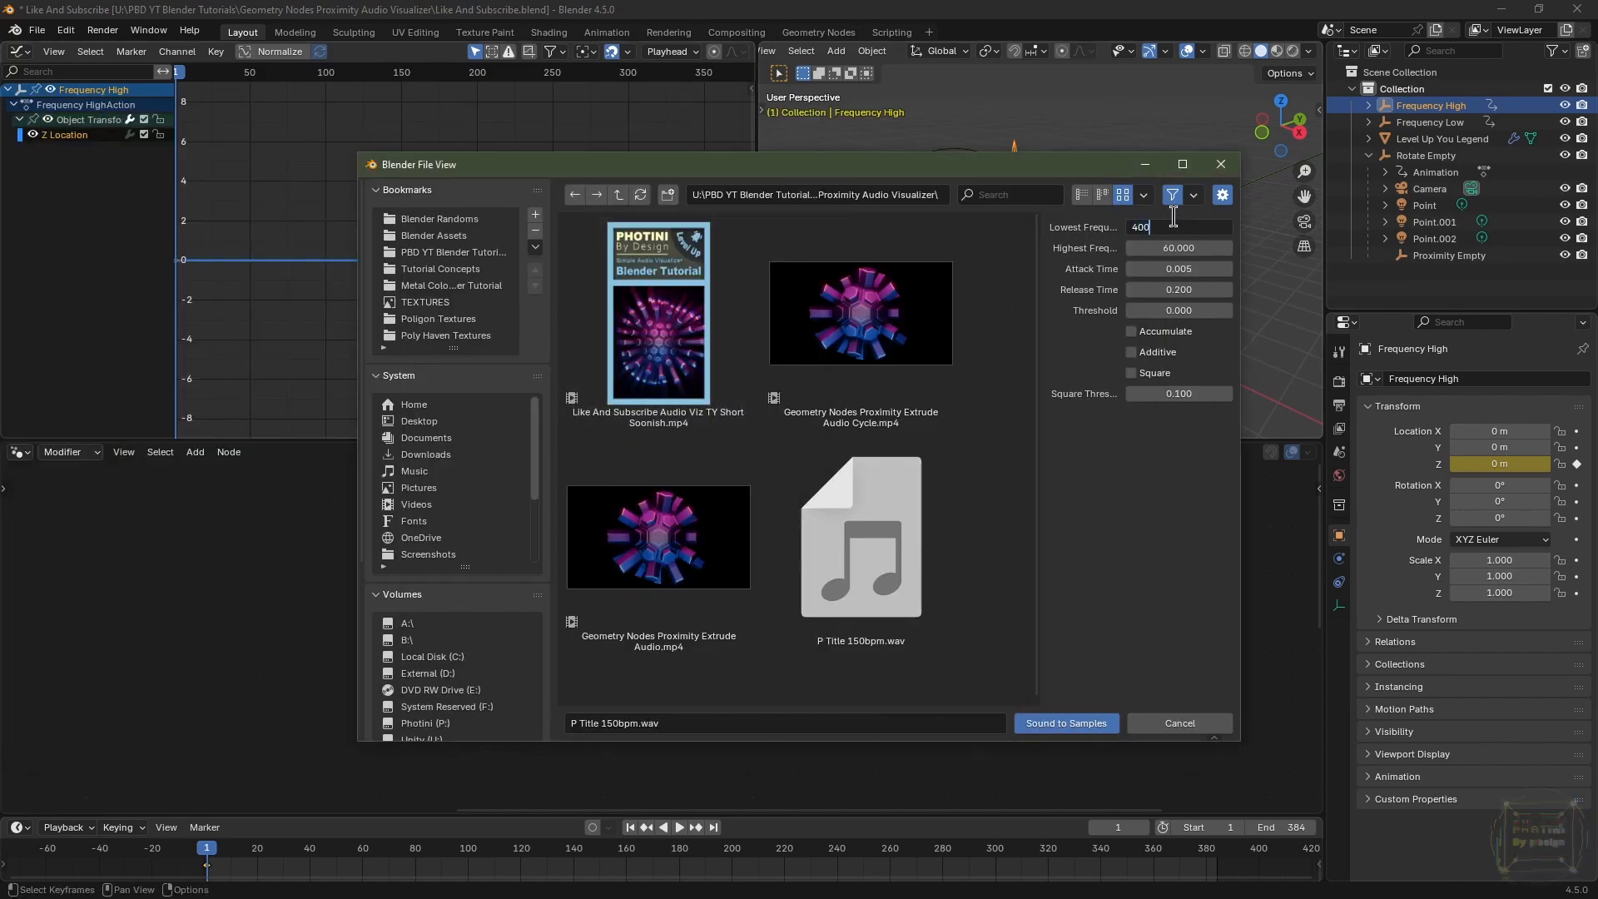
key(Tab)
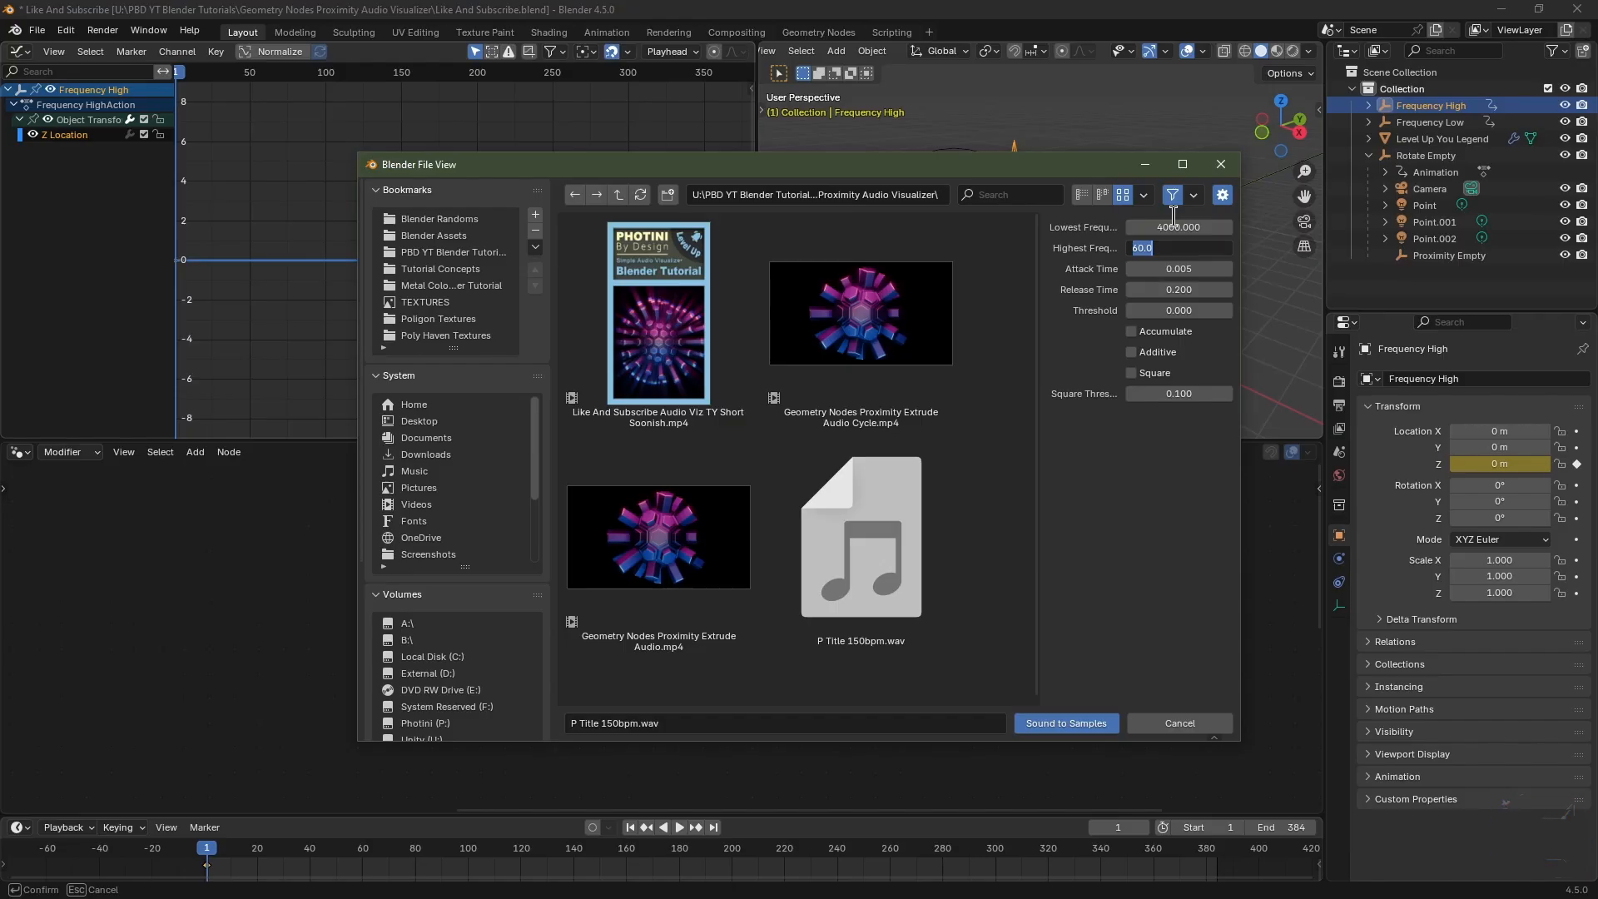
text(20000)
key(Return)
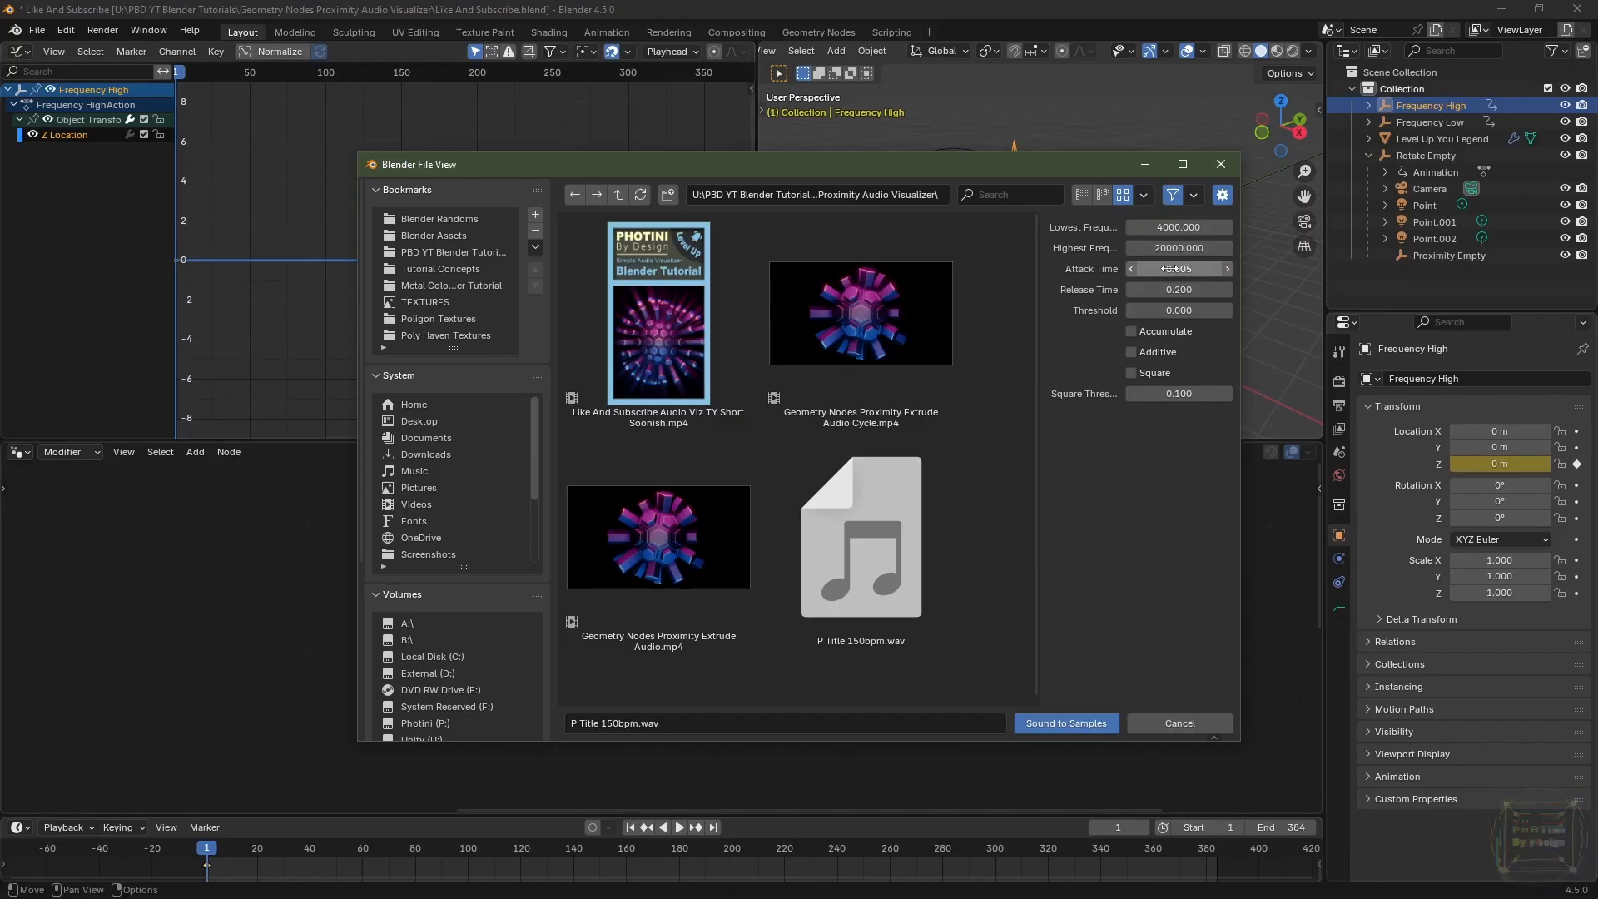
click(885, 527)
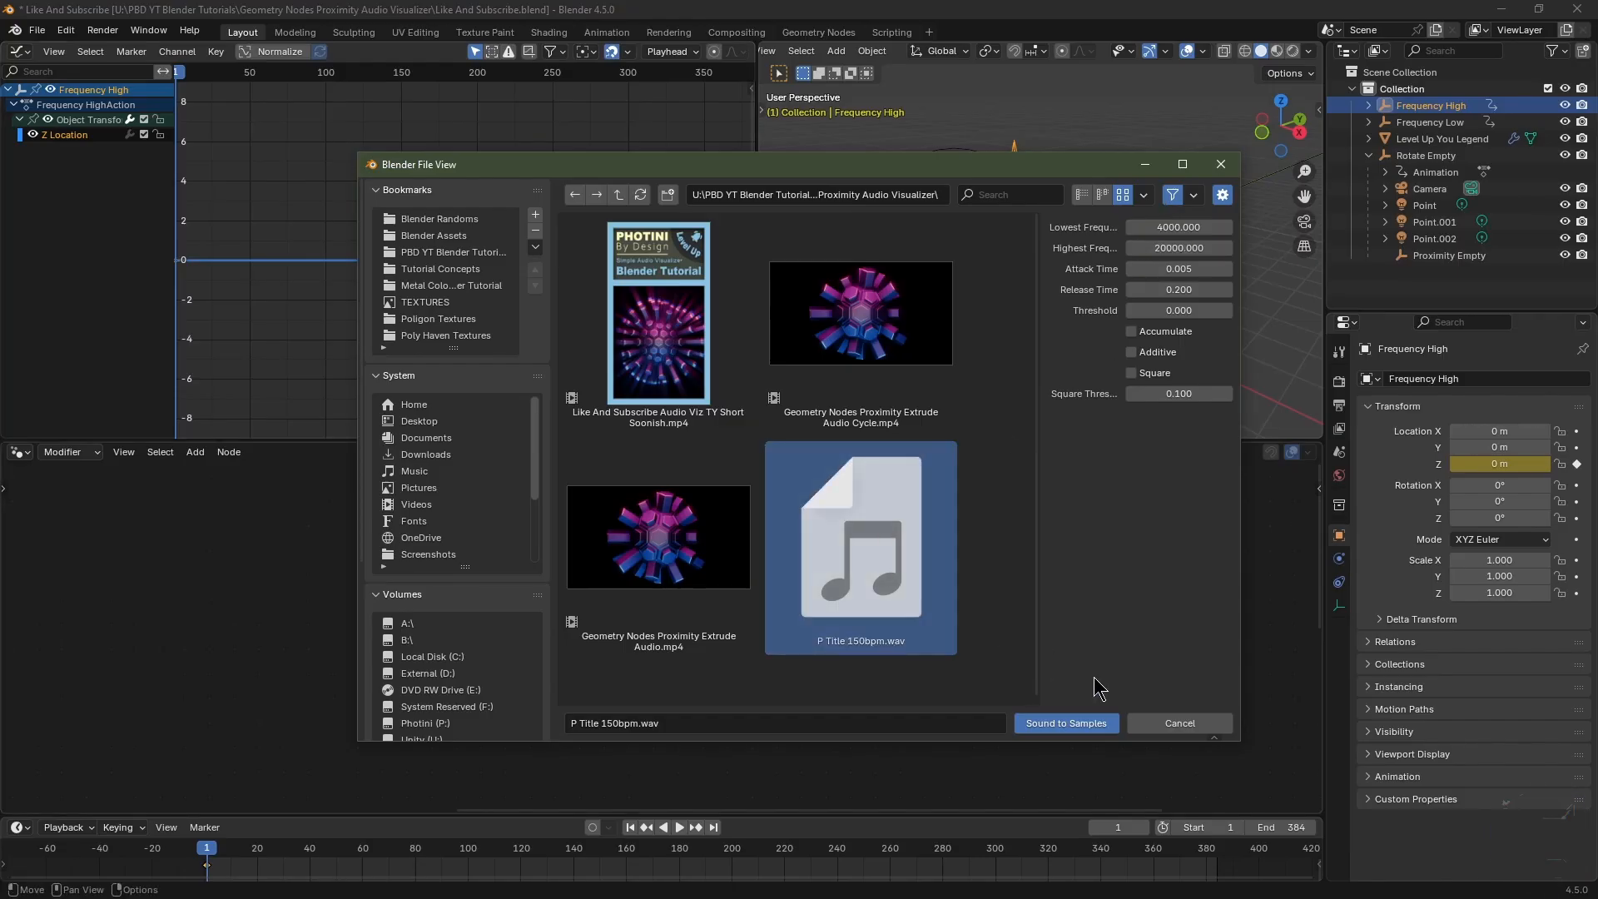
click(1071, 725)
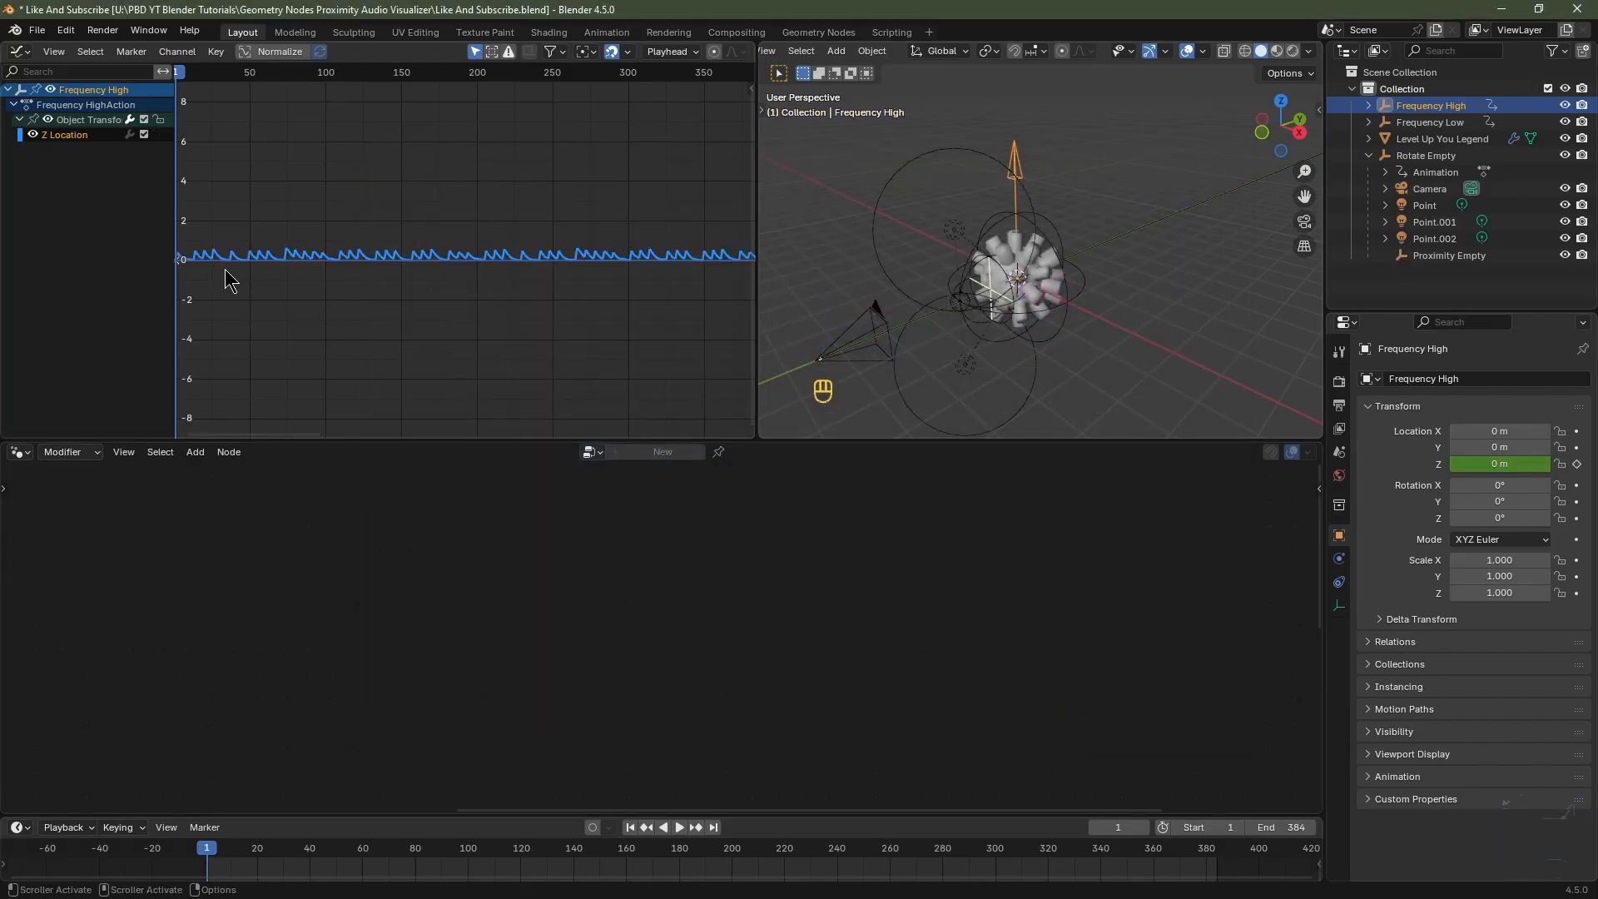
Widen the 3D viewport and frame the spiked sphere through the camera view.
drag(757, 283, 541, 283)
key(KP_0)
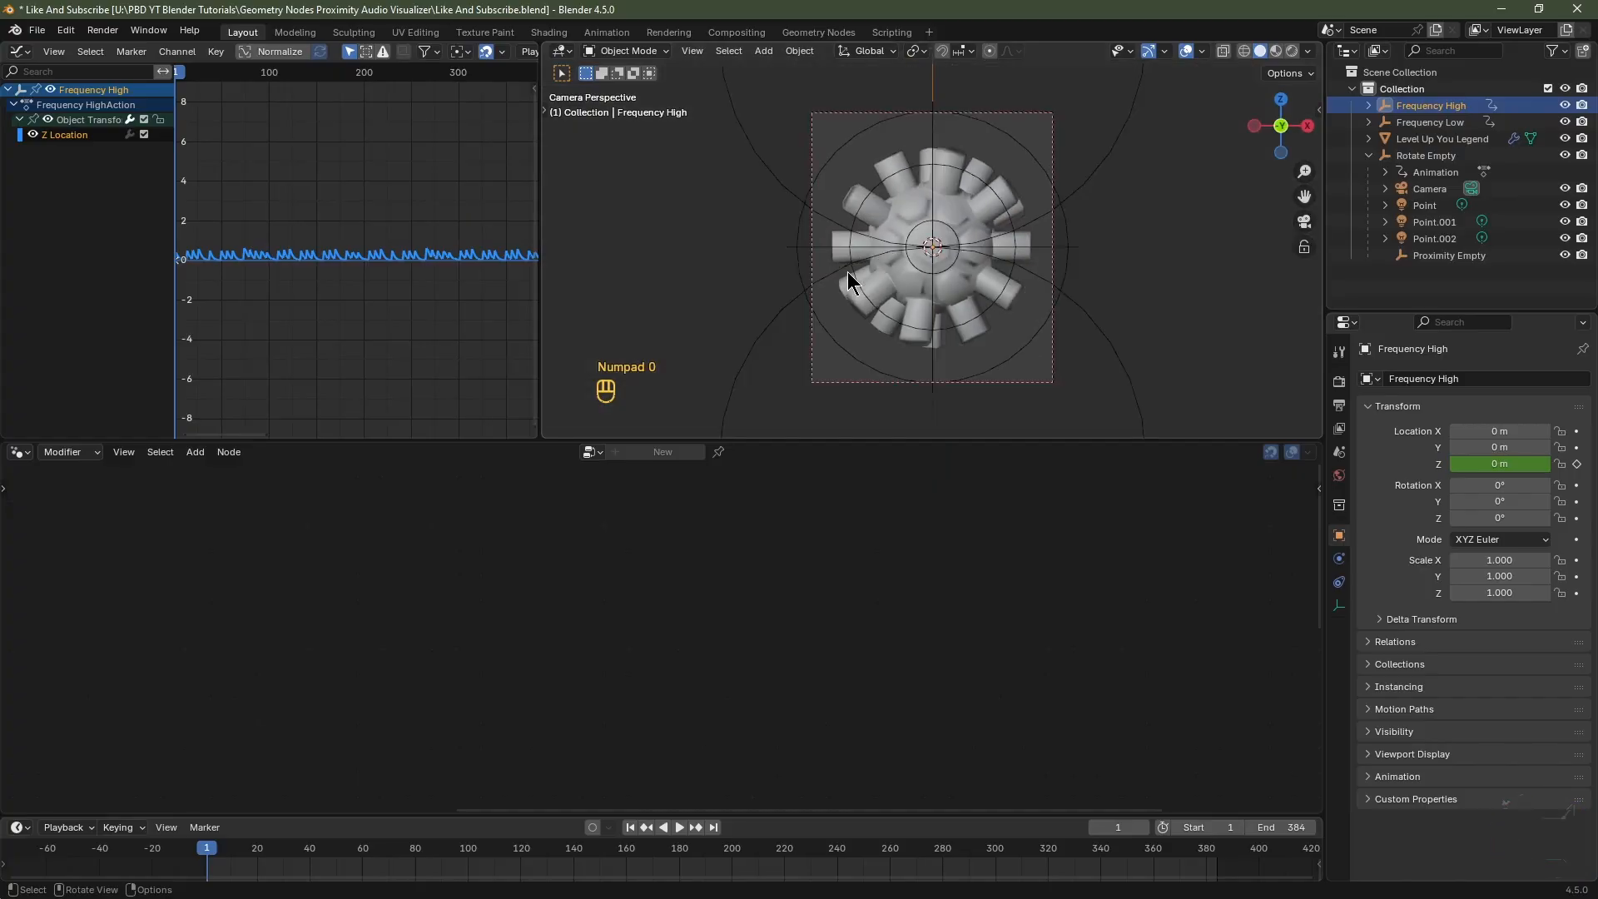
shift+scroll(976, 287, up, 1)
shift+middle_drag(976, 287, 962, 277)
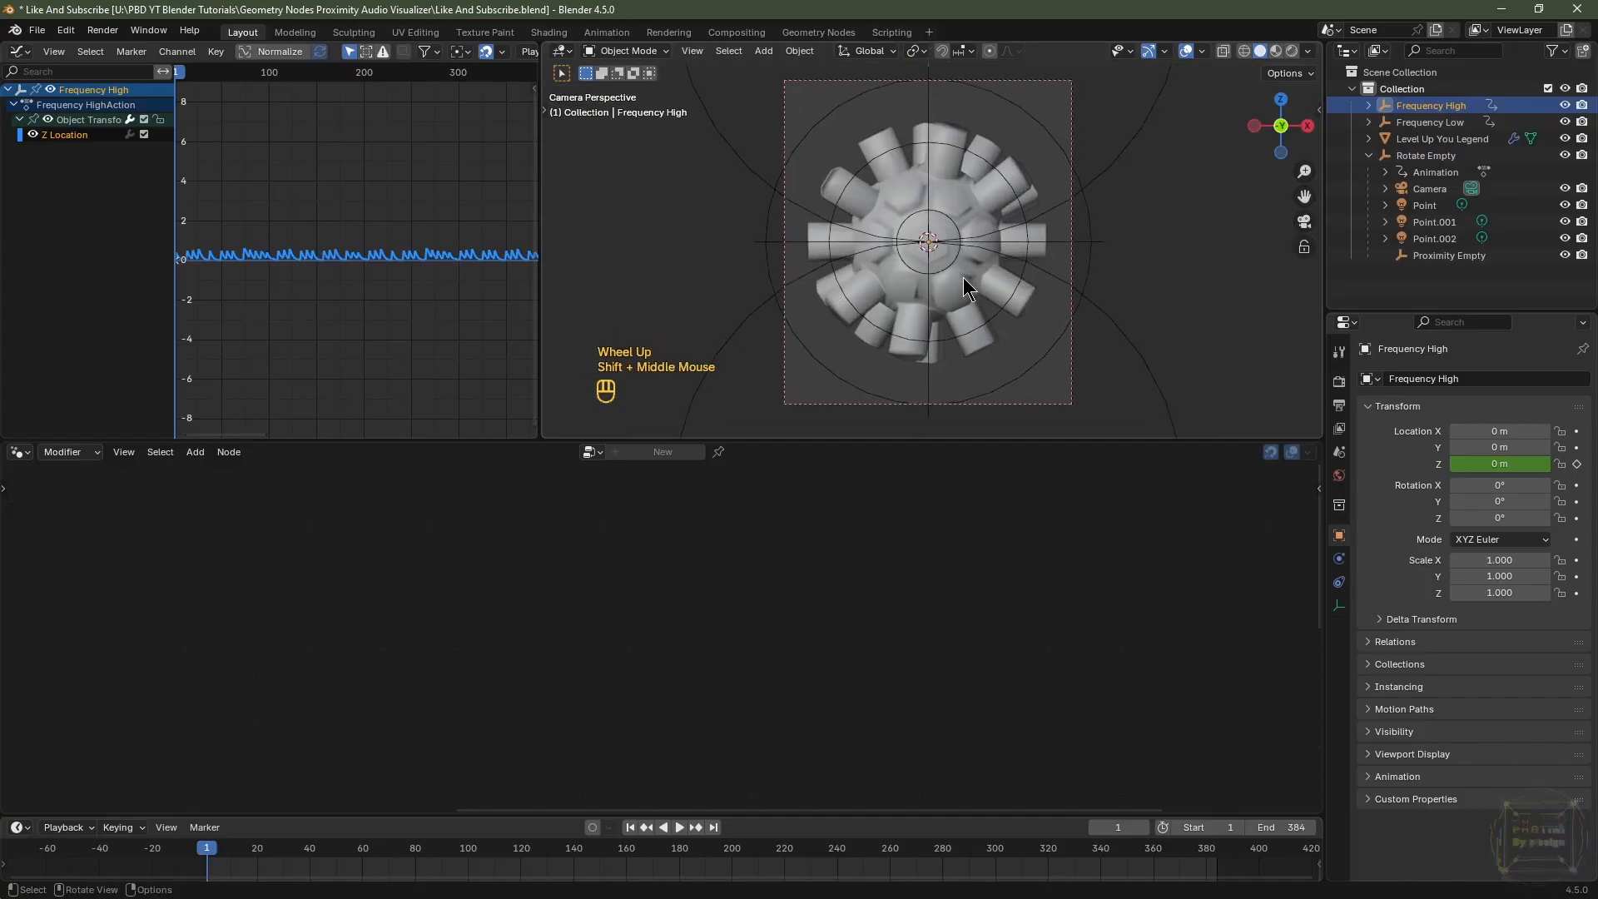
Play the animation to preview the rotation and empties' motion, and return to the first frame.
key(space)
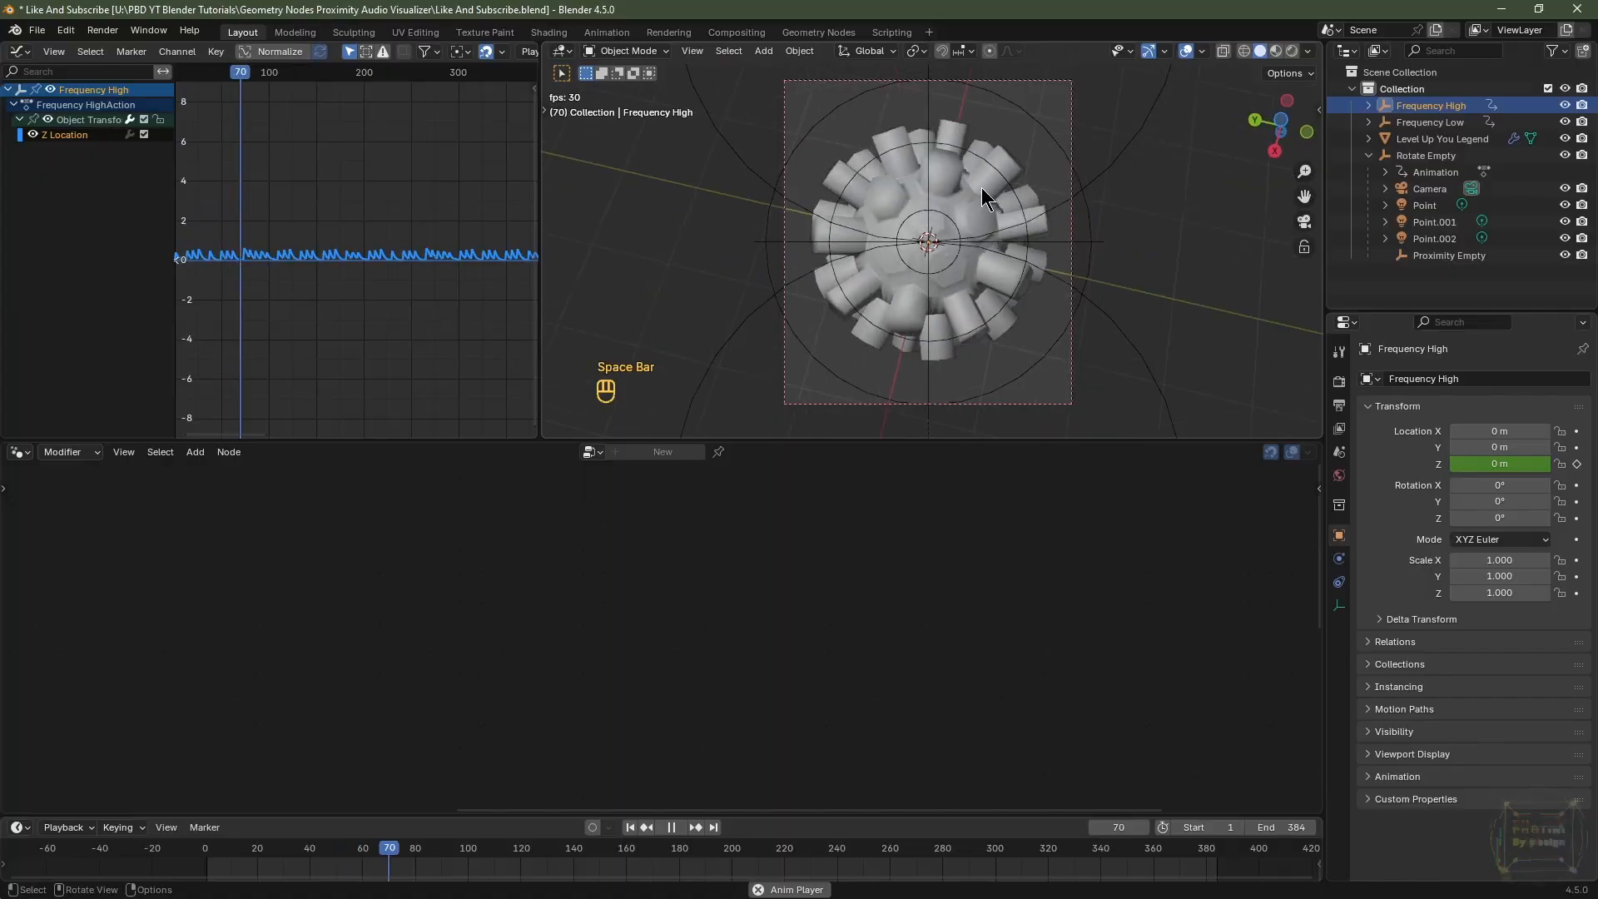
key(space)
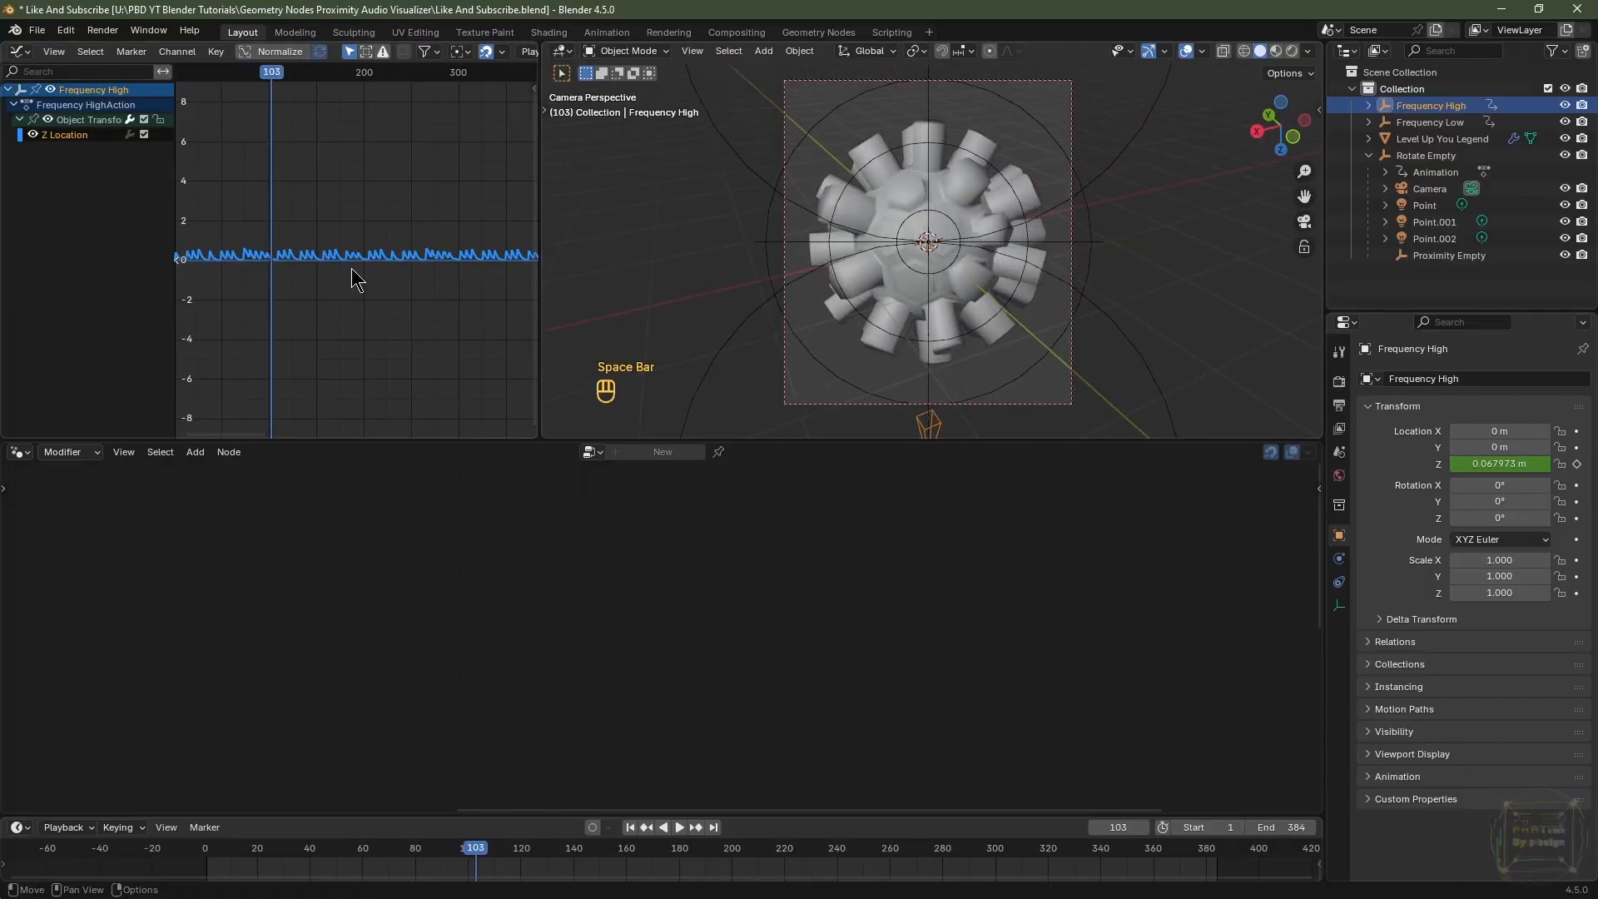
click(630, 827)
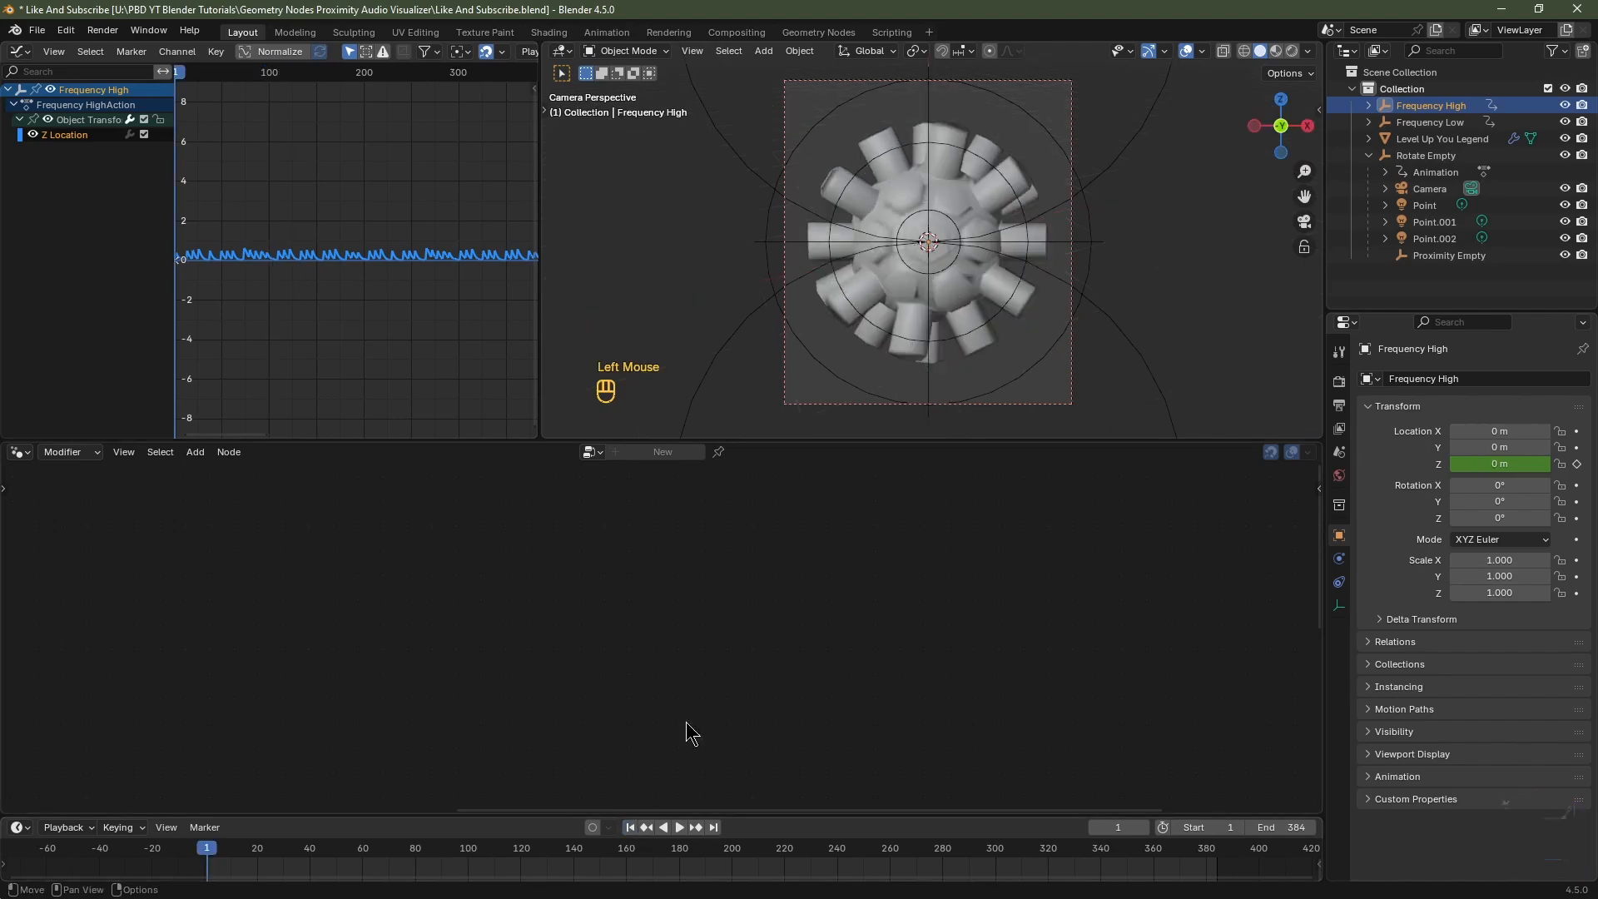
Deselect everything and add a Speaker object at the world origin.
click(1208, 261)
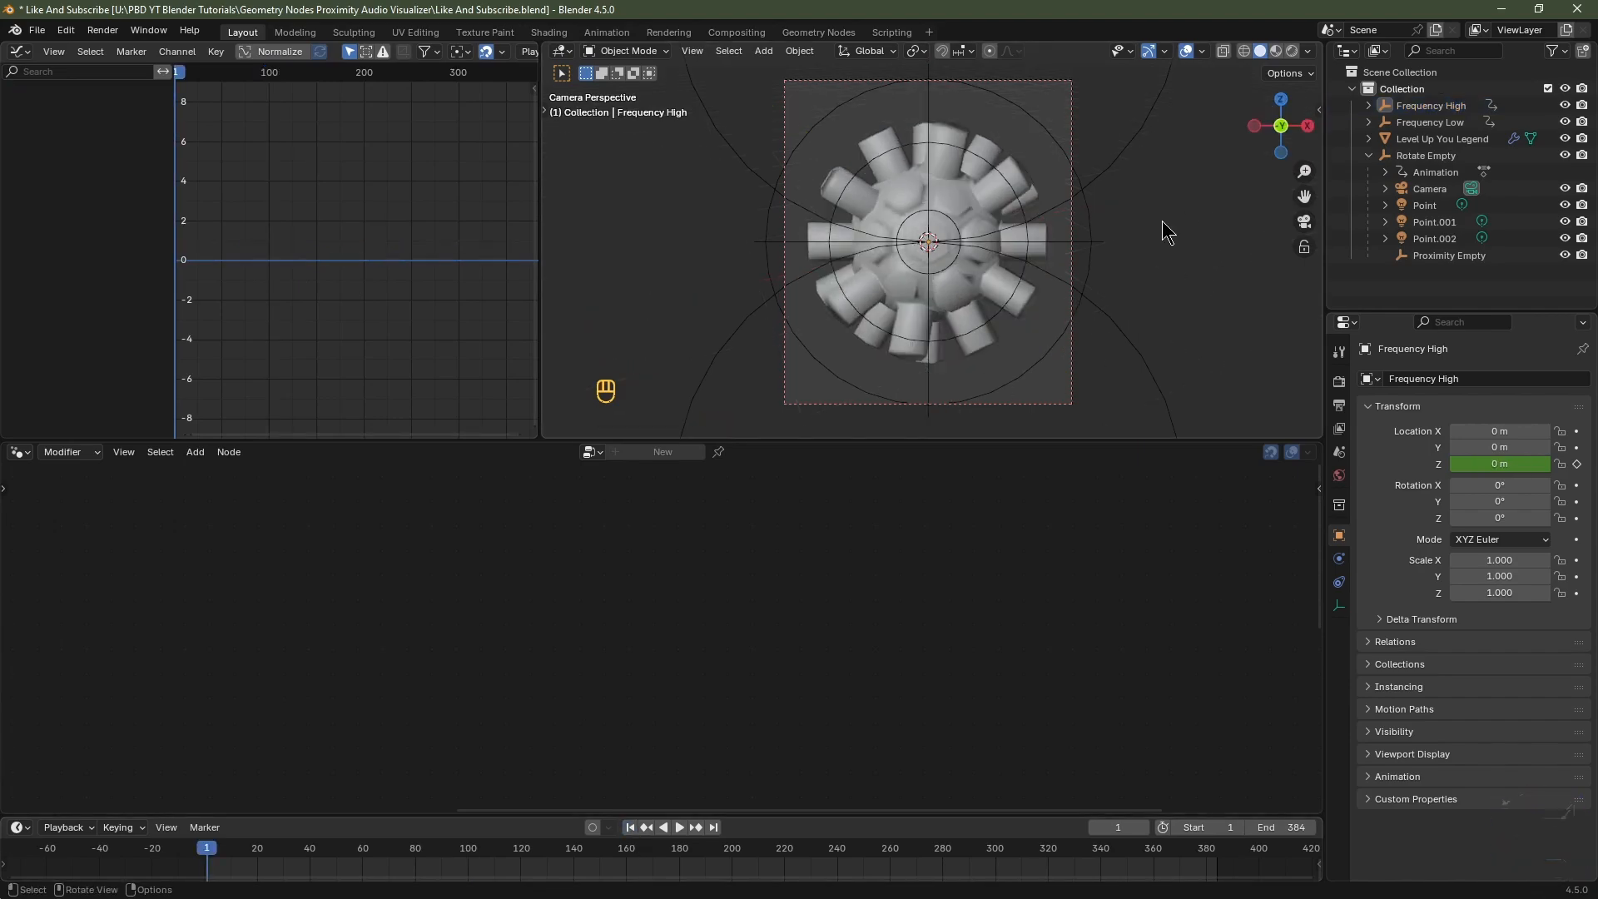
key(shift+a)
click(1123, 367)
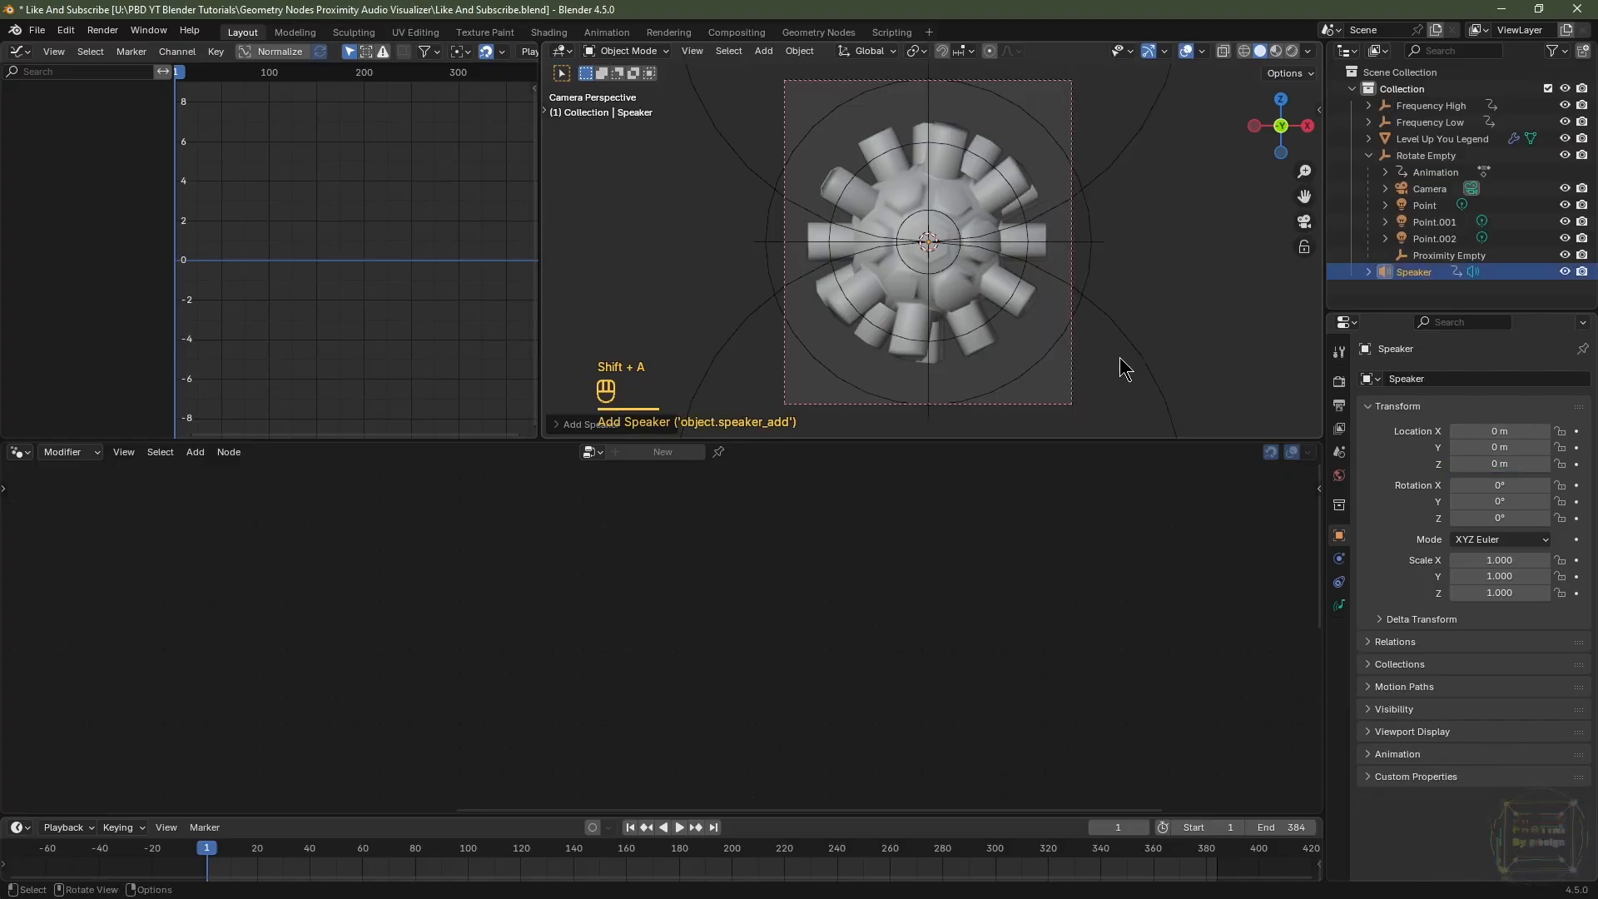
Load P Title 150bpm.wav as the Speaker's sound.
click(1406, 278)
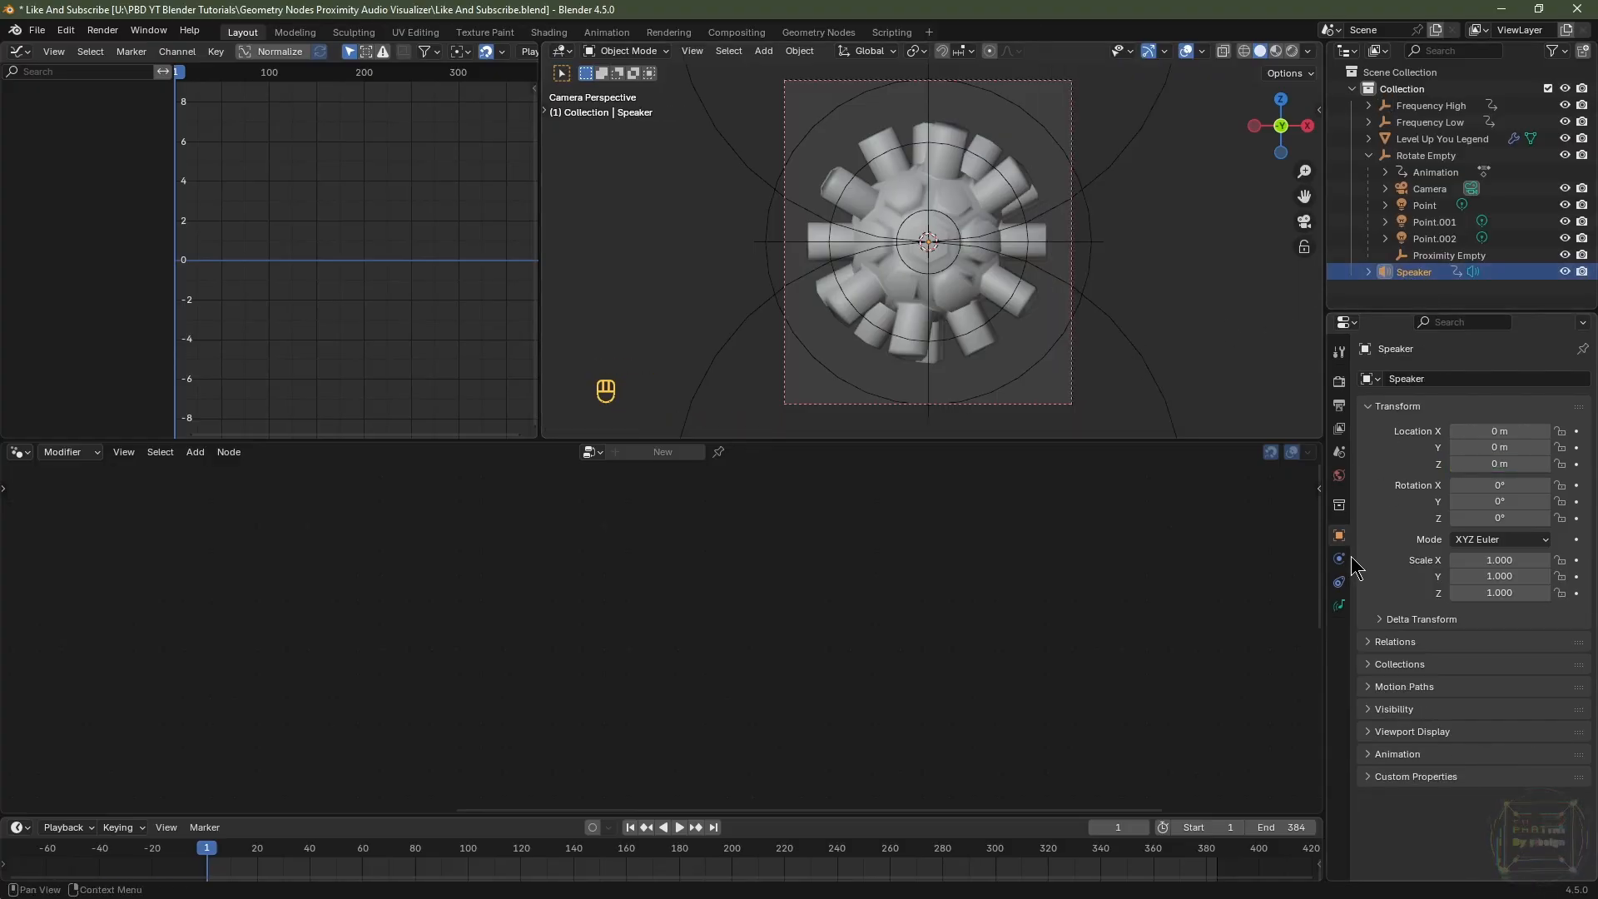
click(1340, 608)
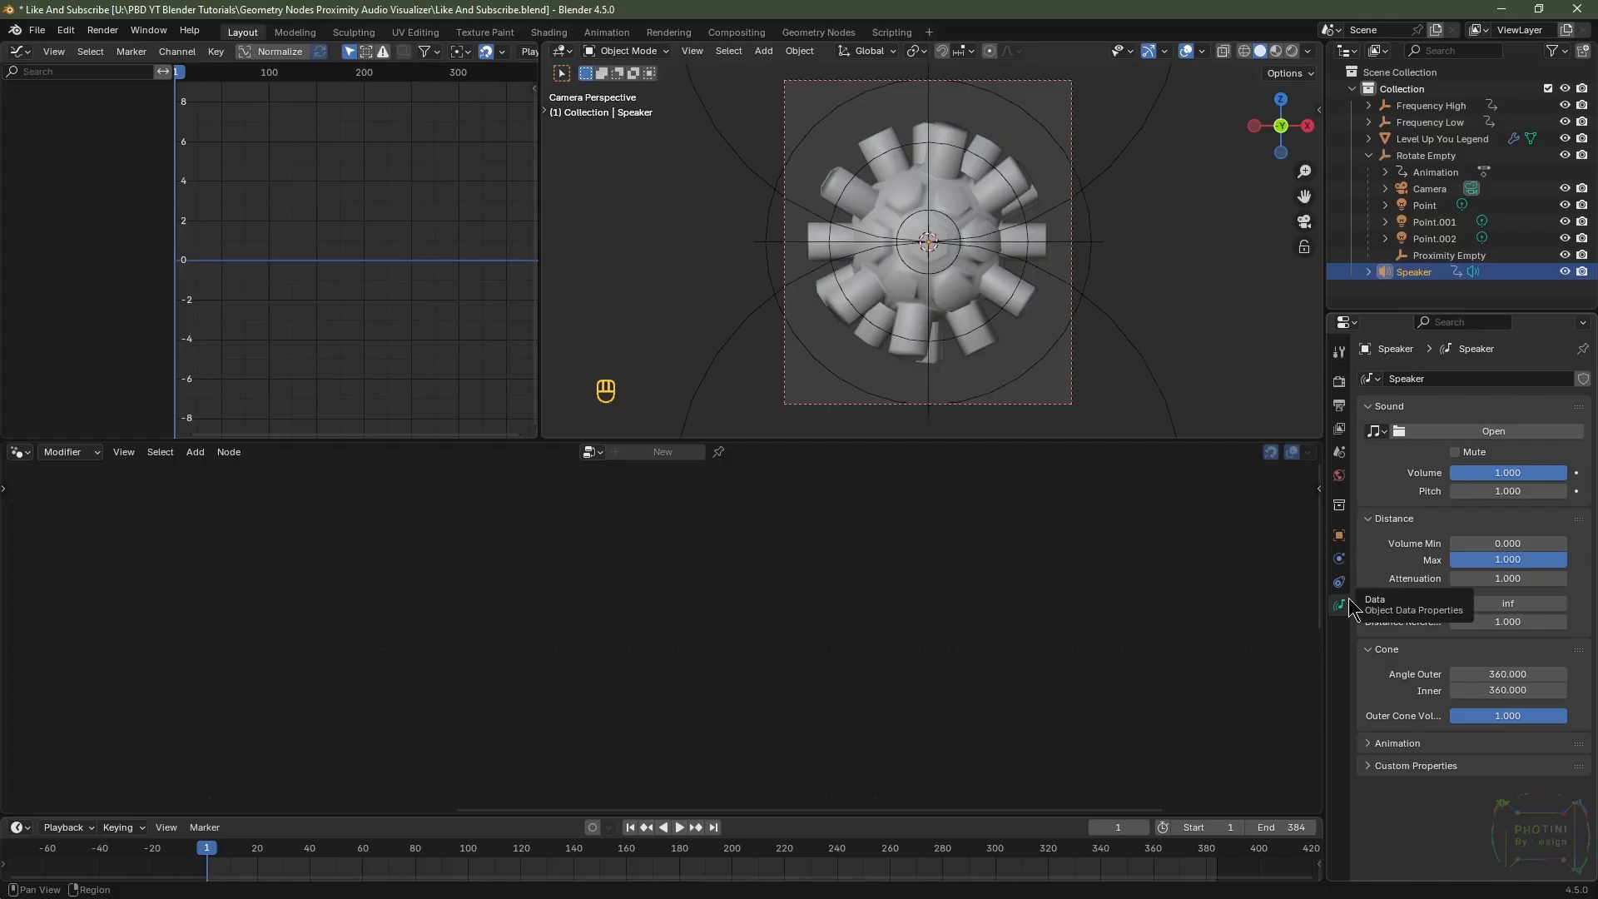
click(1448, 431)
click(662, 541)
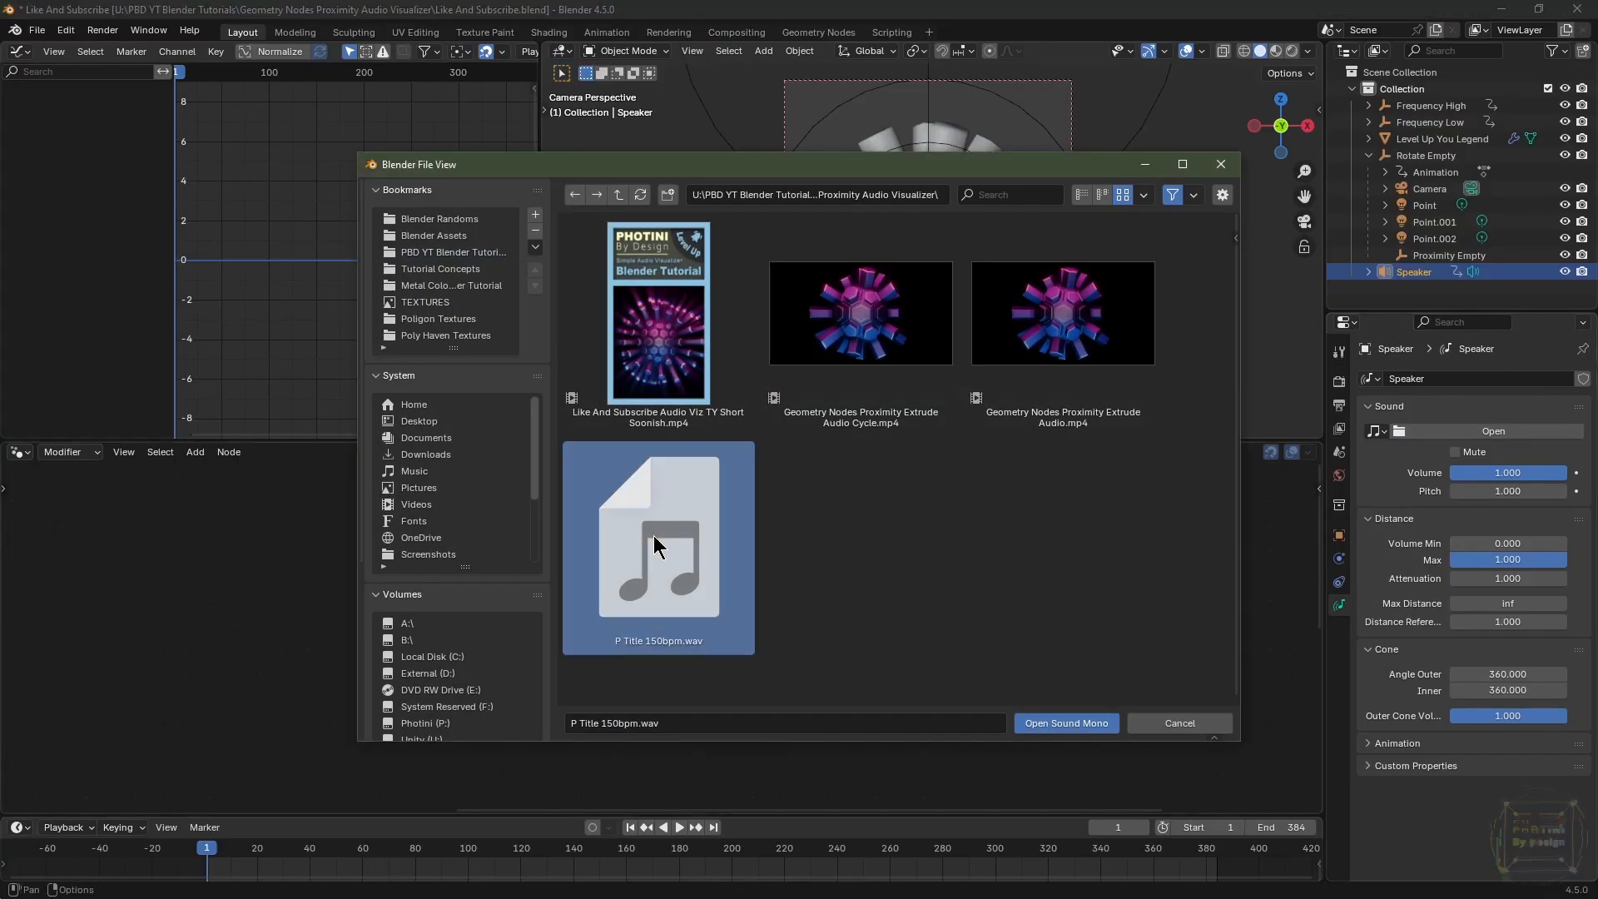
click(1079, 723)
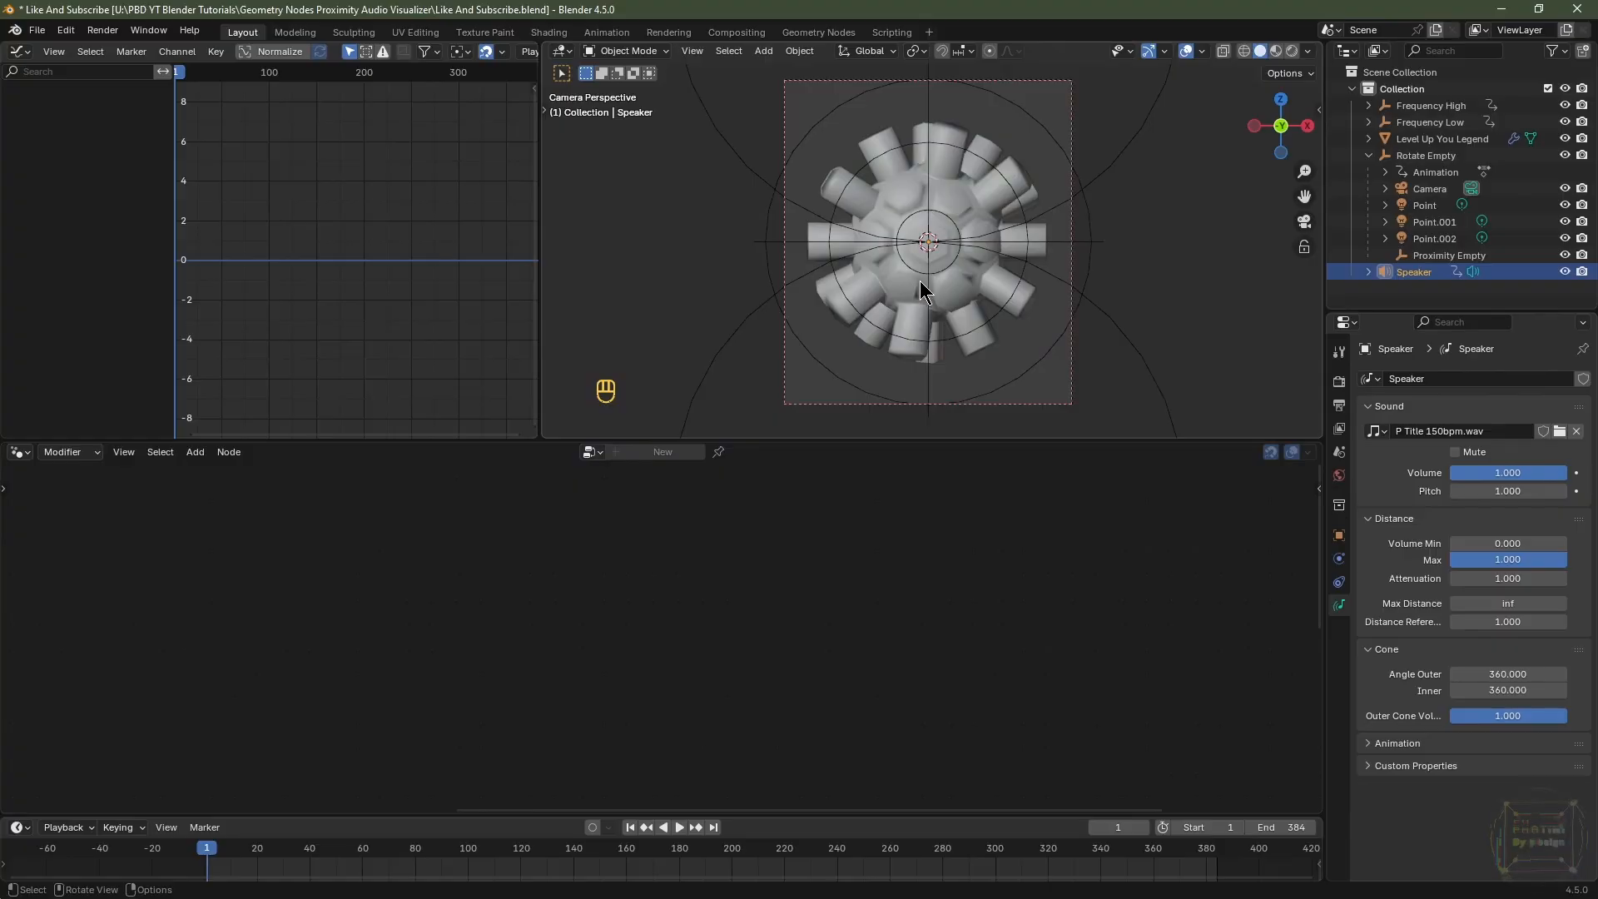
Play the animation to check the speaker's audio against the motion, and return to the first frame.
key(space)
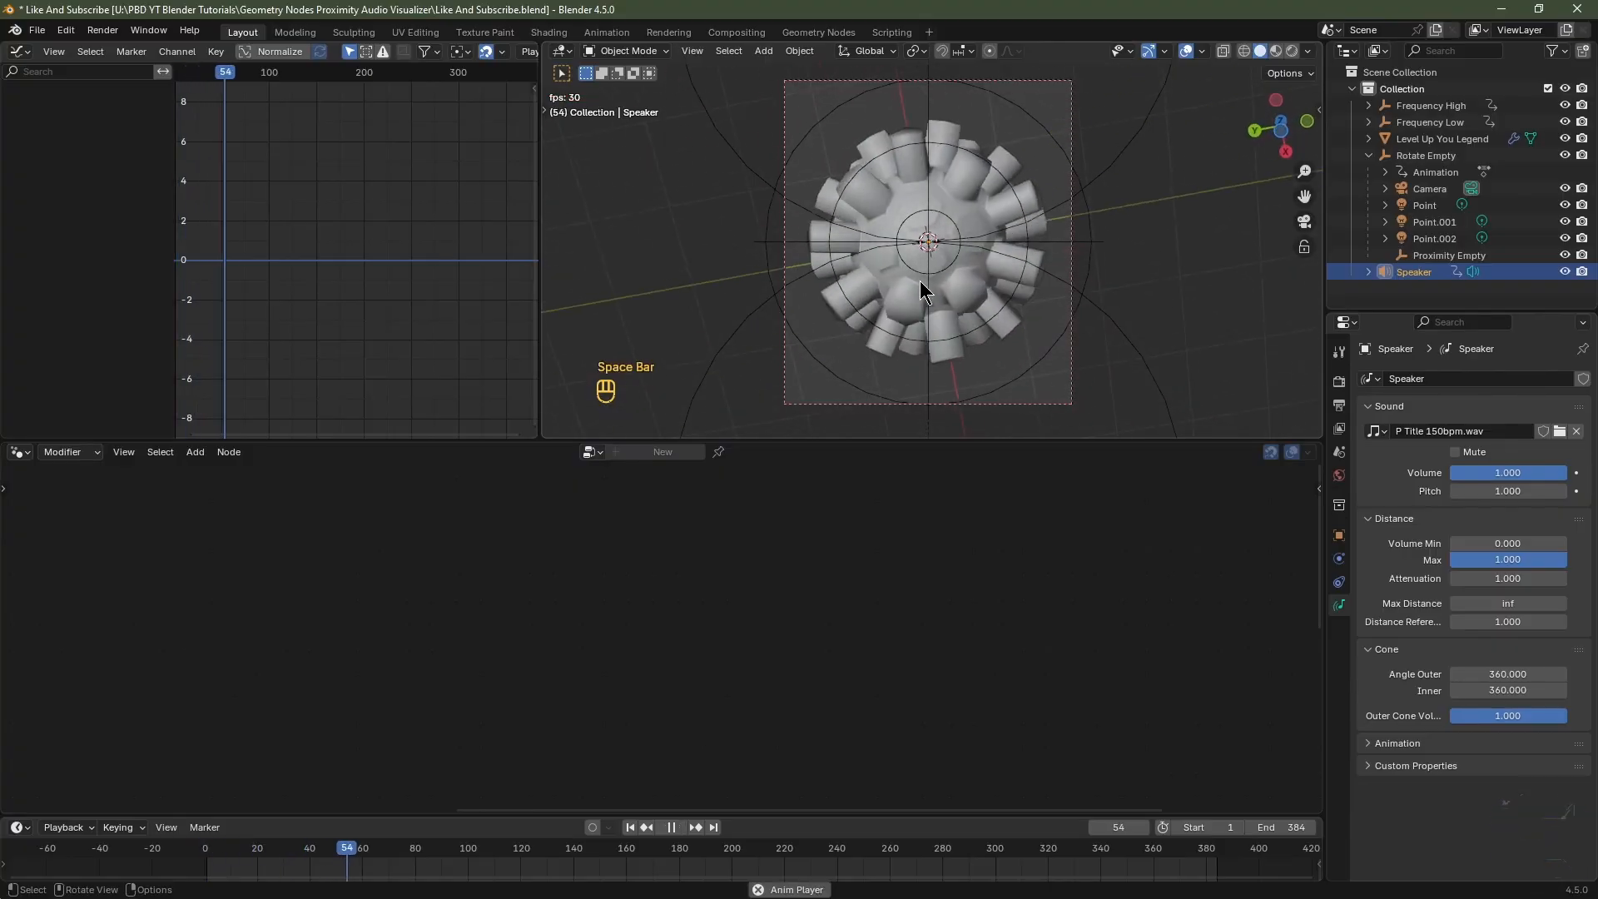
key(space)
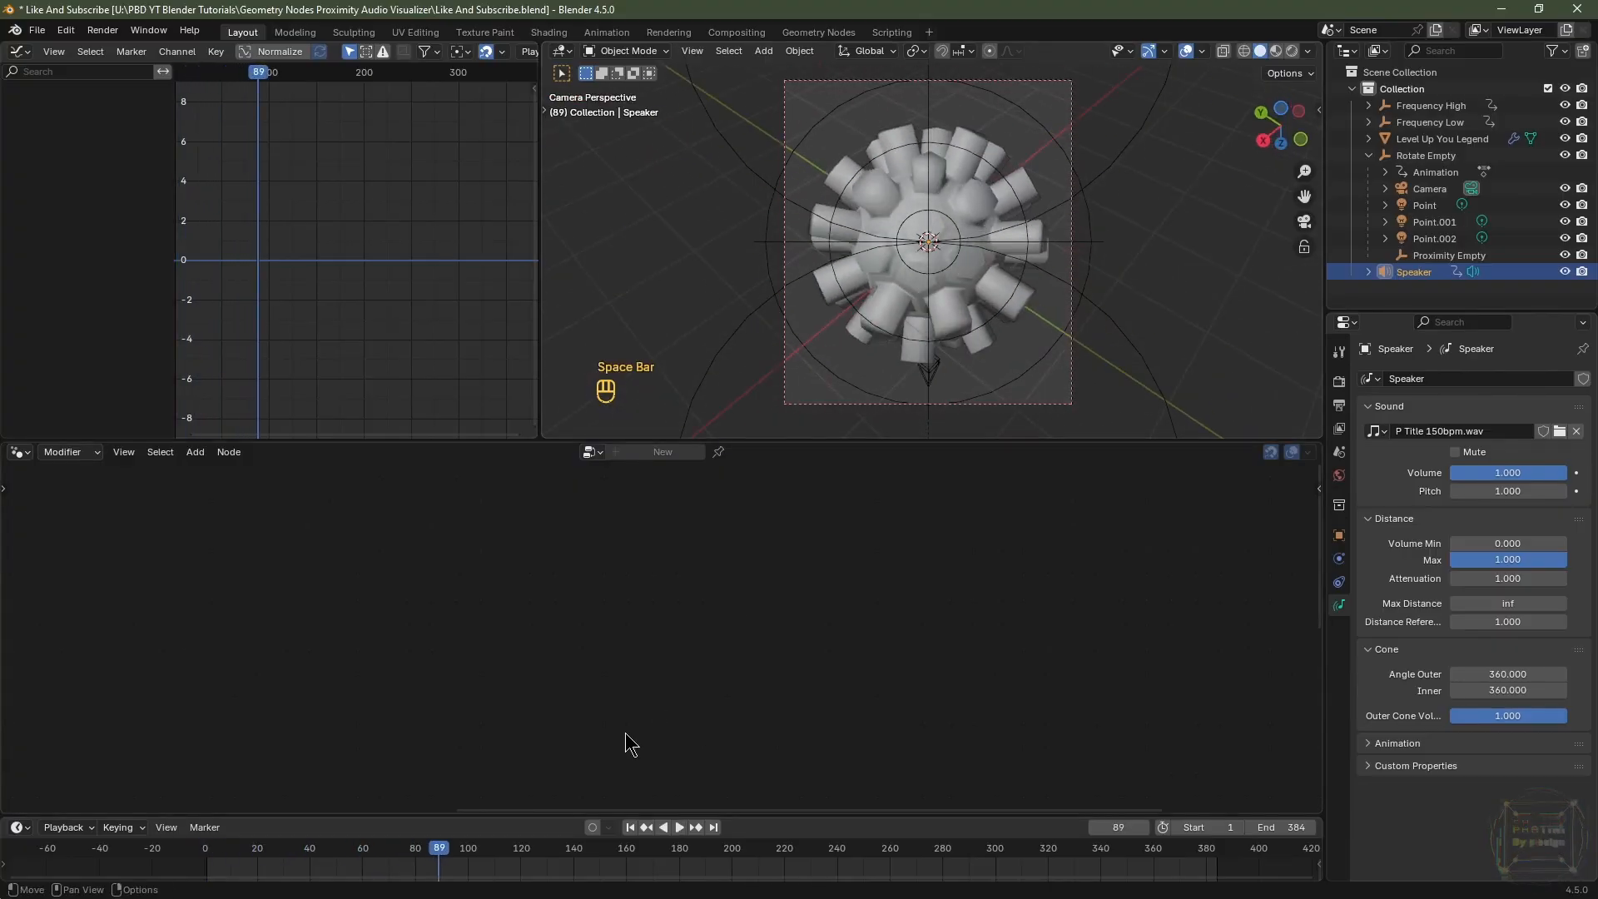
key(shift+Left)
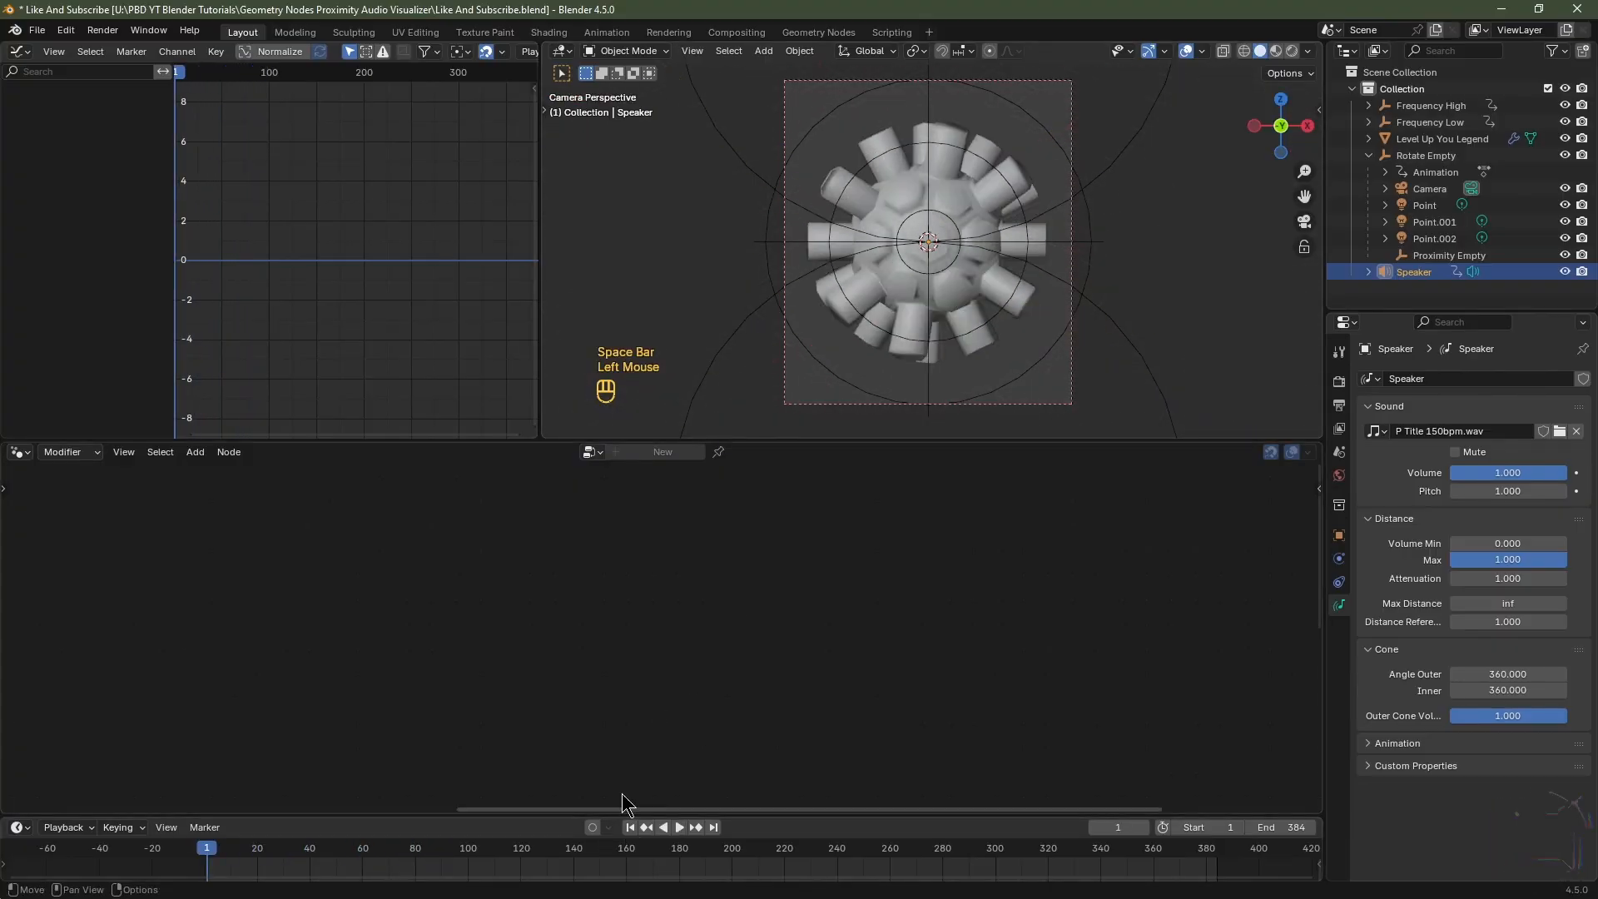
Replace the Graph Editor with the Shader Editor and select the spiked sphere object, Level Up You Legend.
click(20, 53)
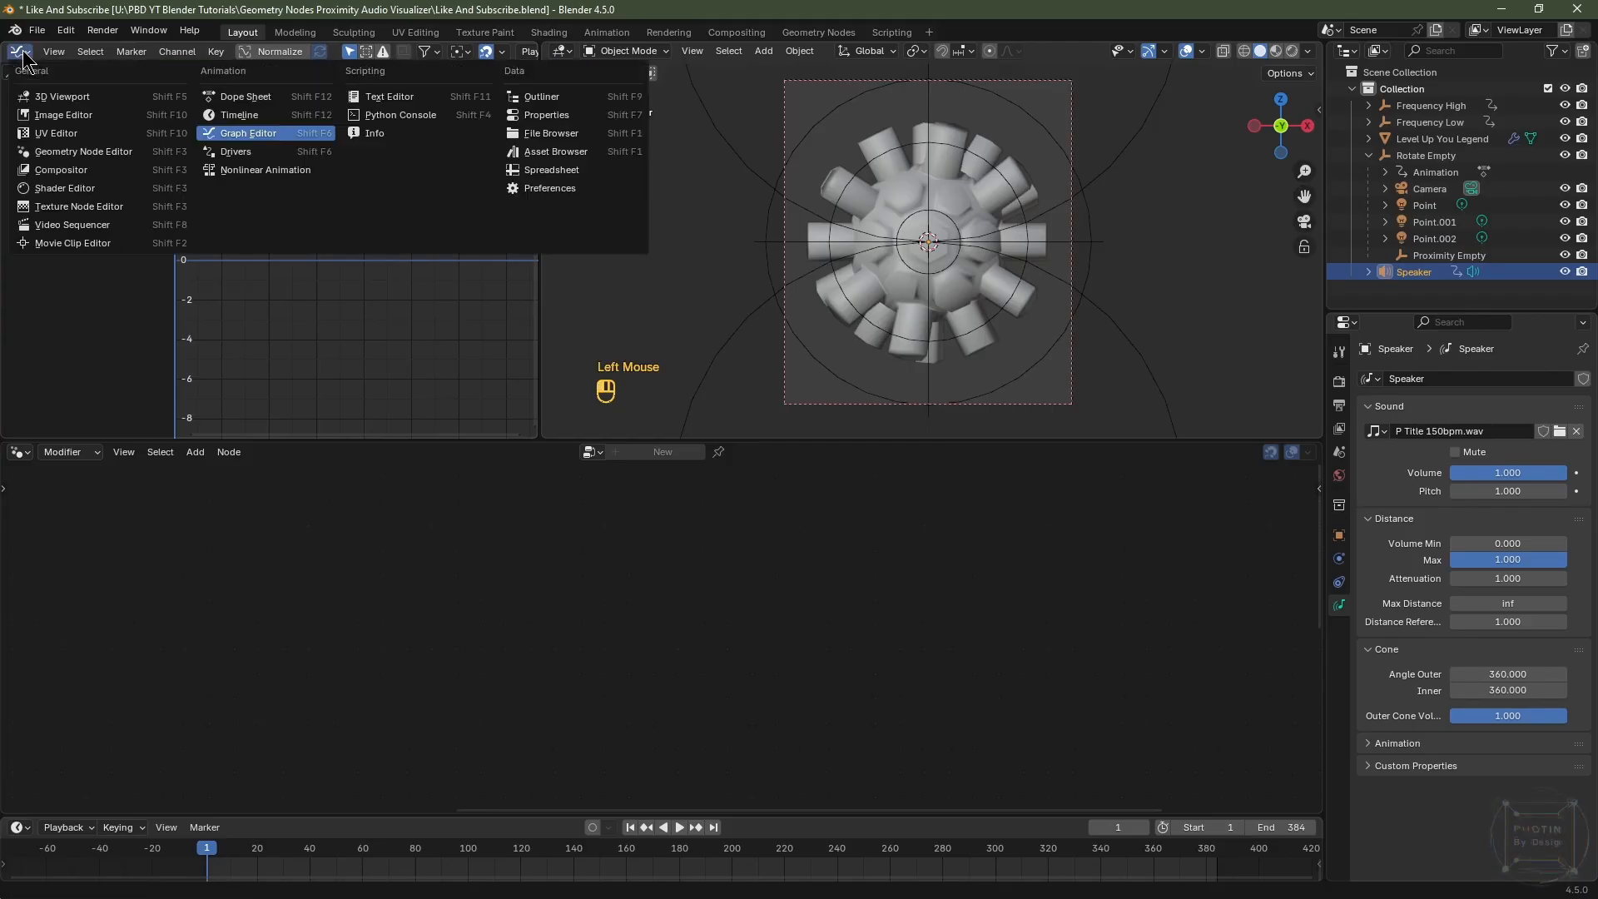
click(66, 189)
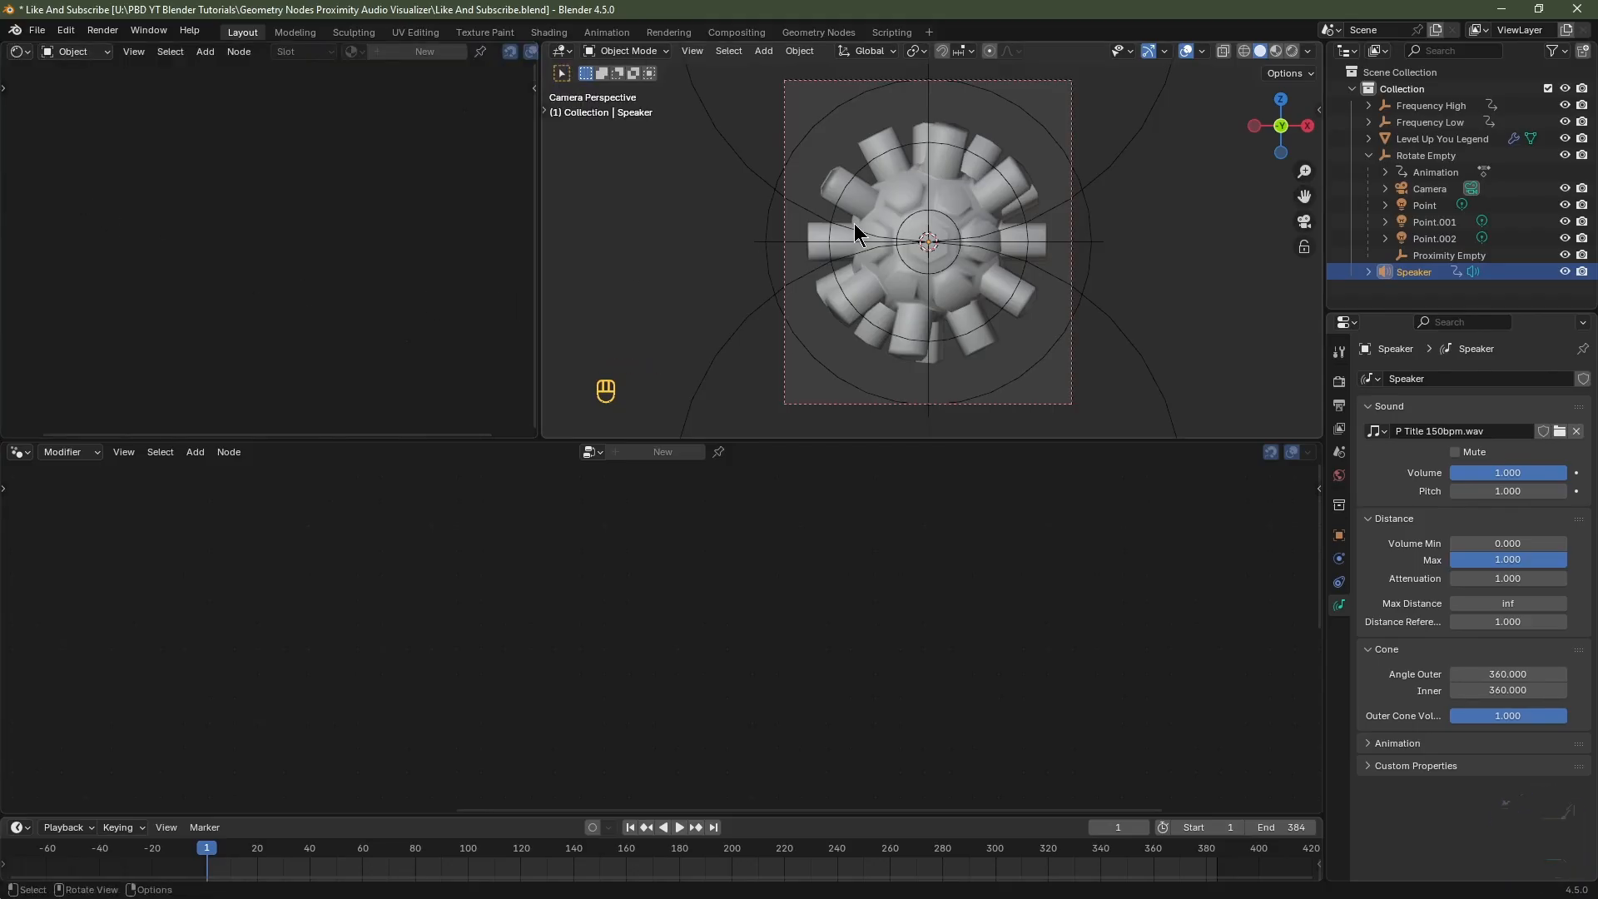
click(899, 204)
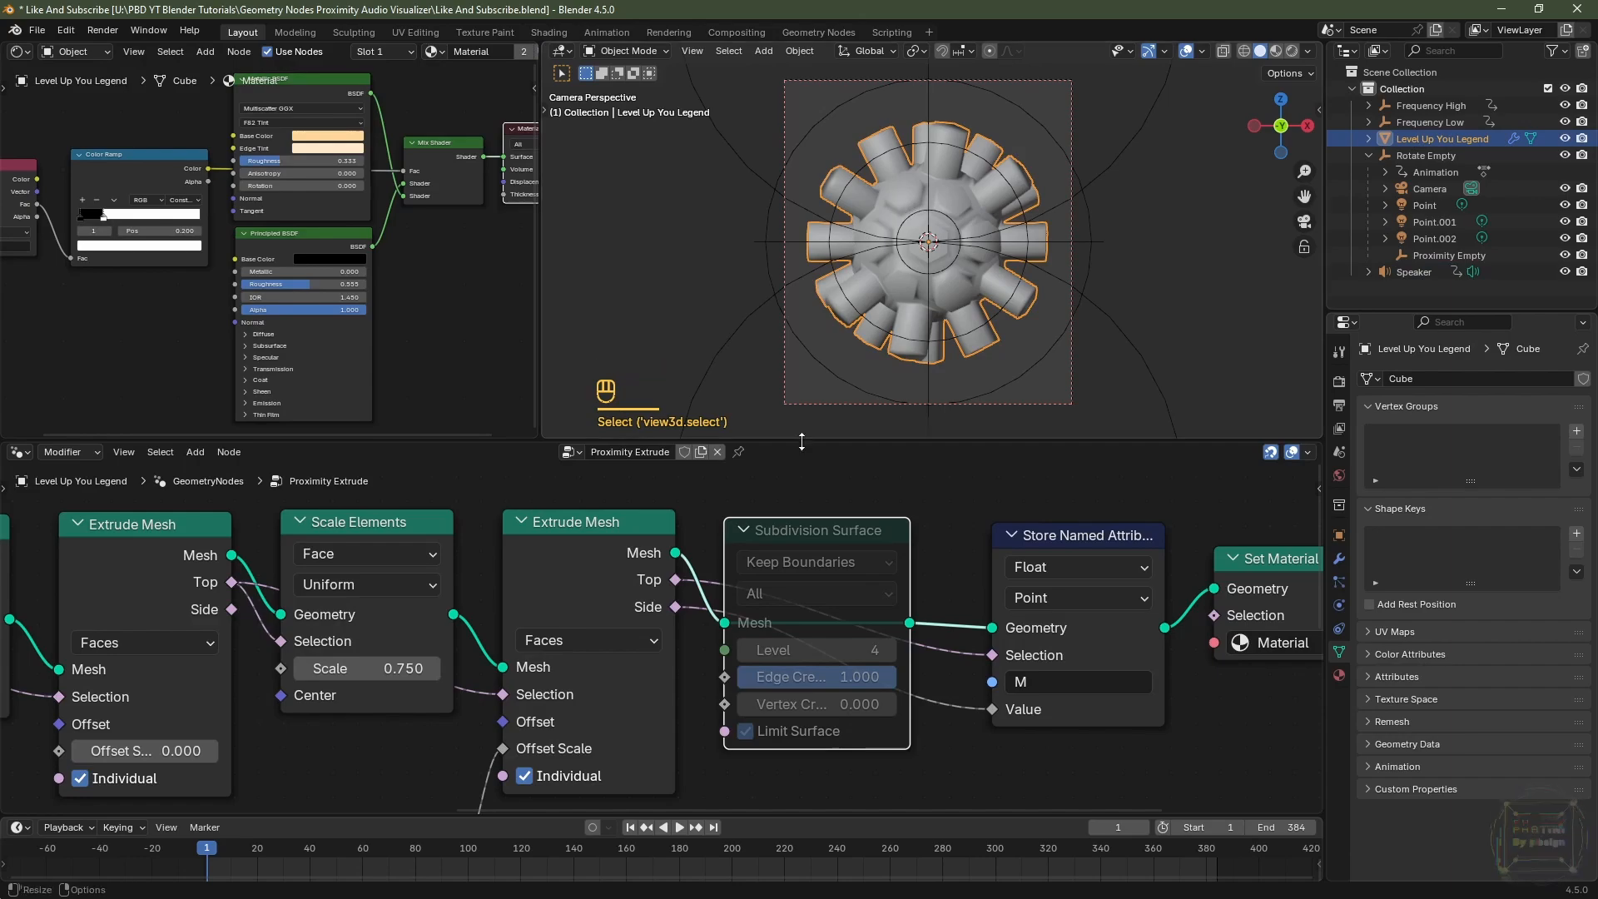
Enlarge the geometry node editor and add Object Info nodes for the Frequency Low and Frequency High empties below the existing nodes.
drag(766, 441, 767, 206)
scroll(841, 342, up, 4)
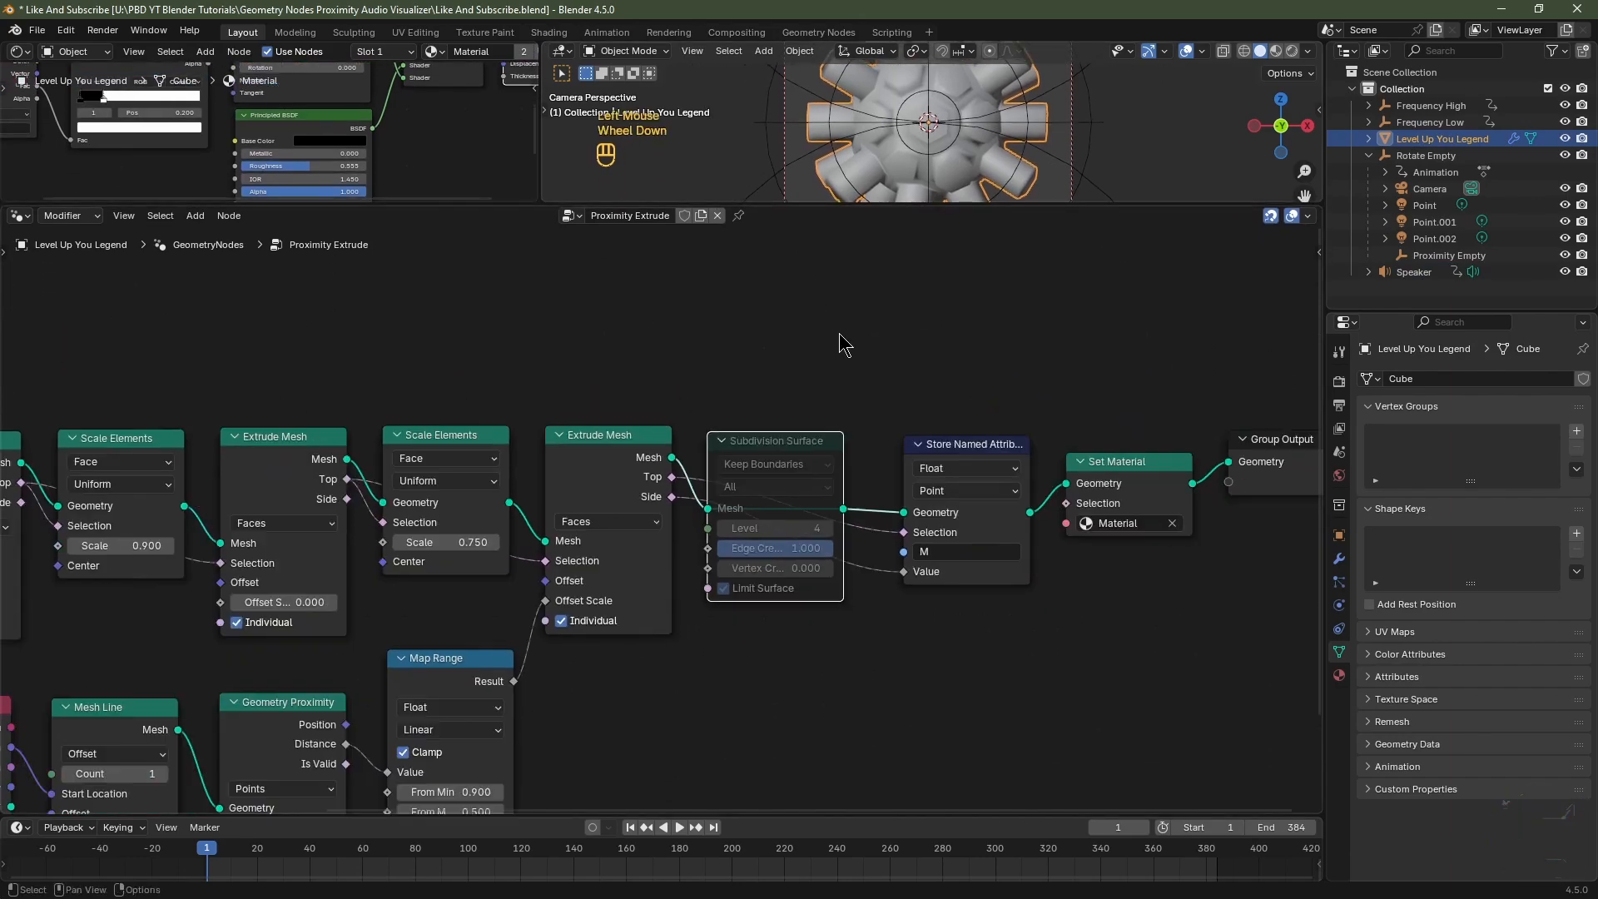
mouse_move(849, 438)
middle_down()
mouse_move(778, 436)
mouse_move(797, 453)
mouse_move(821, 443)
middle_up()
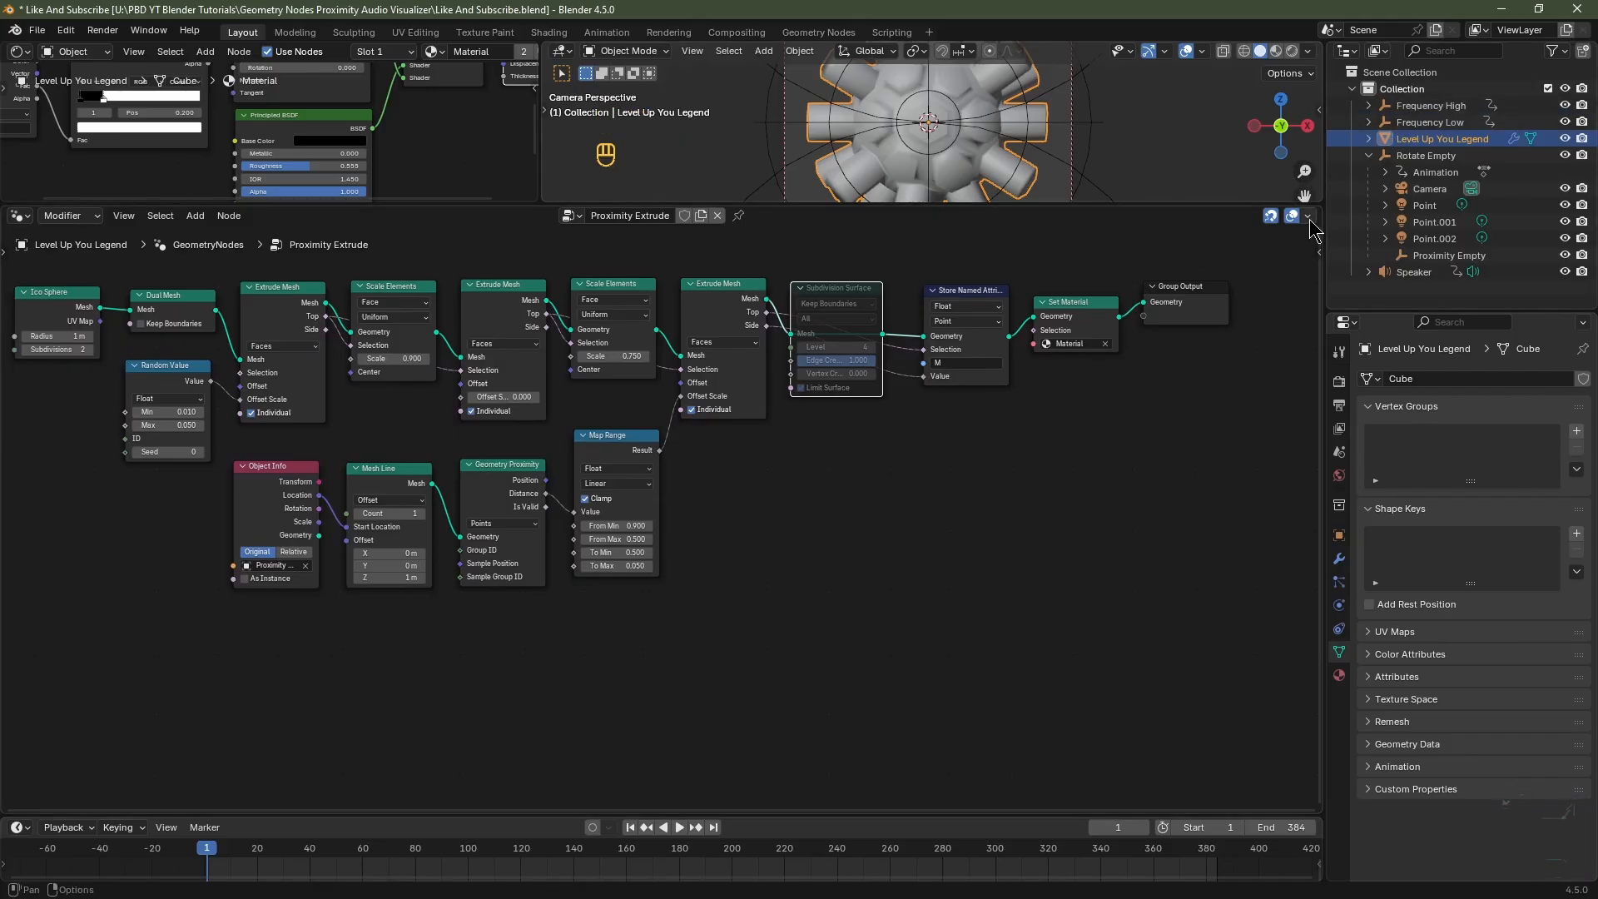
drag(1417, 125, 133, 691)
middle_drag(350, 732, 363, 641)
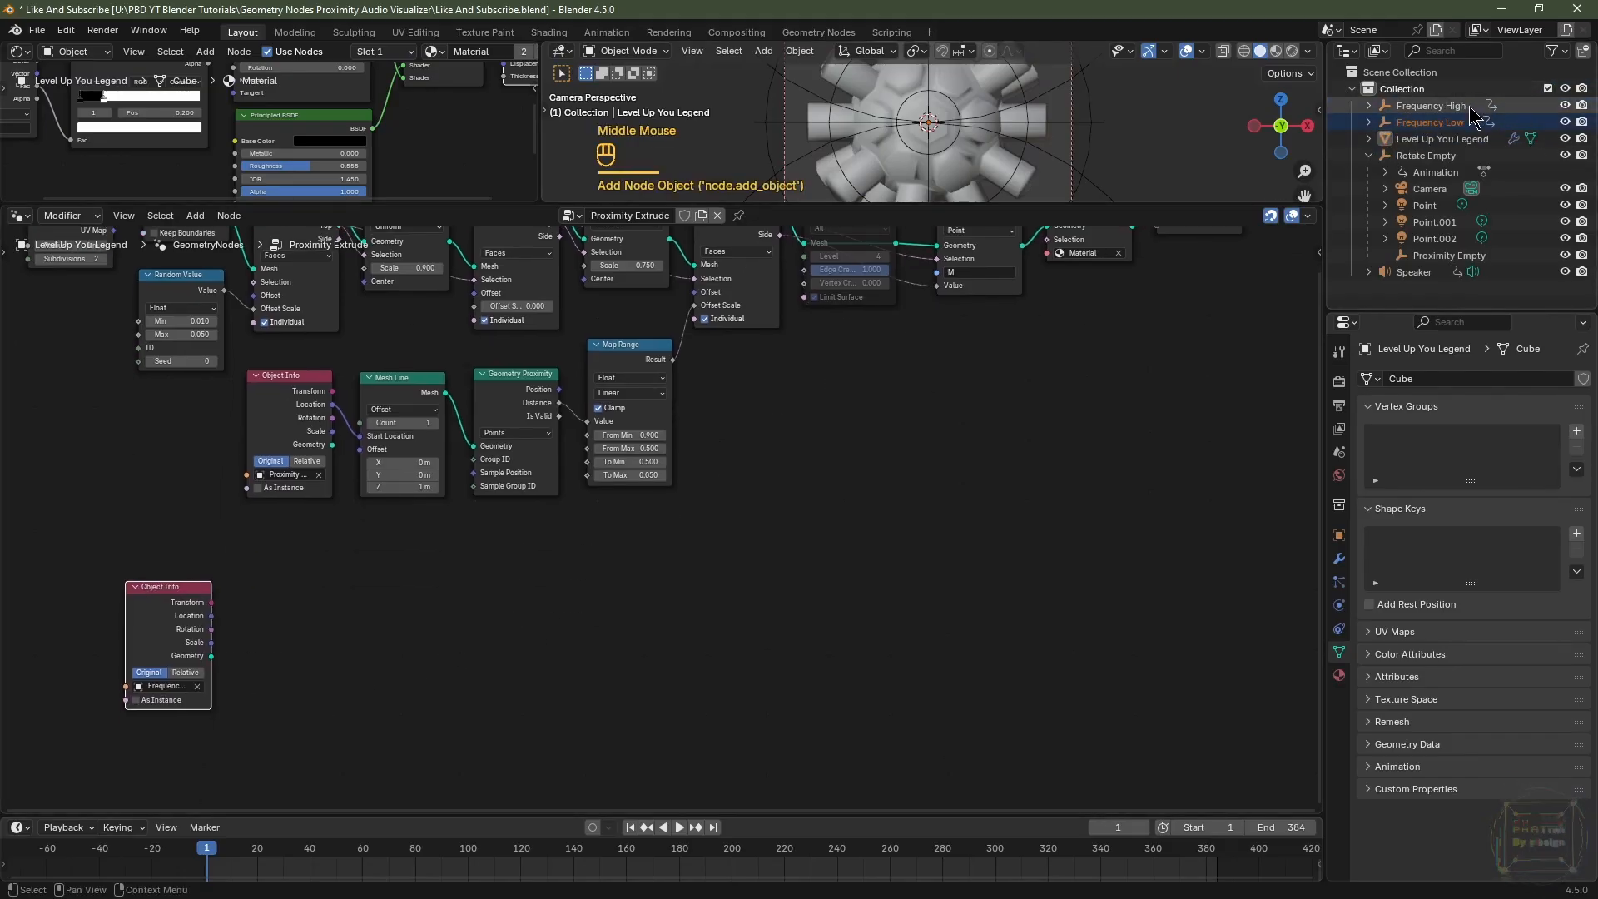
drag(1470, 109, 199, 666)
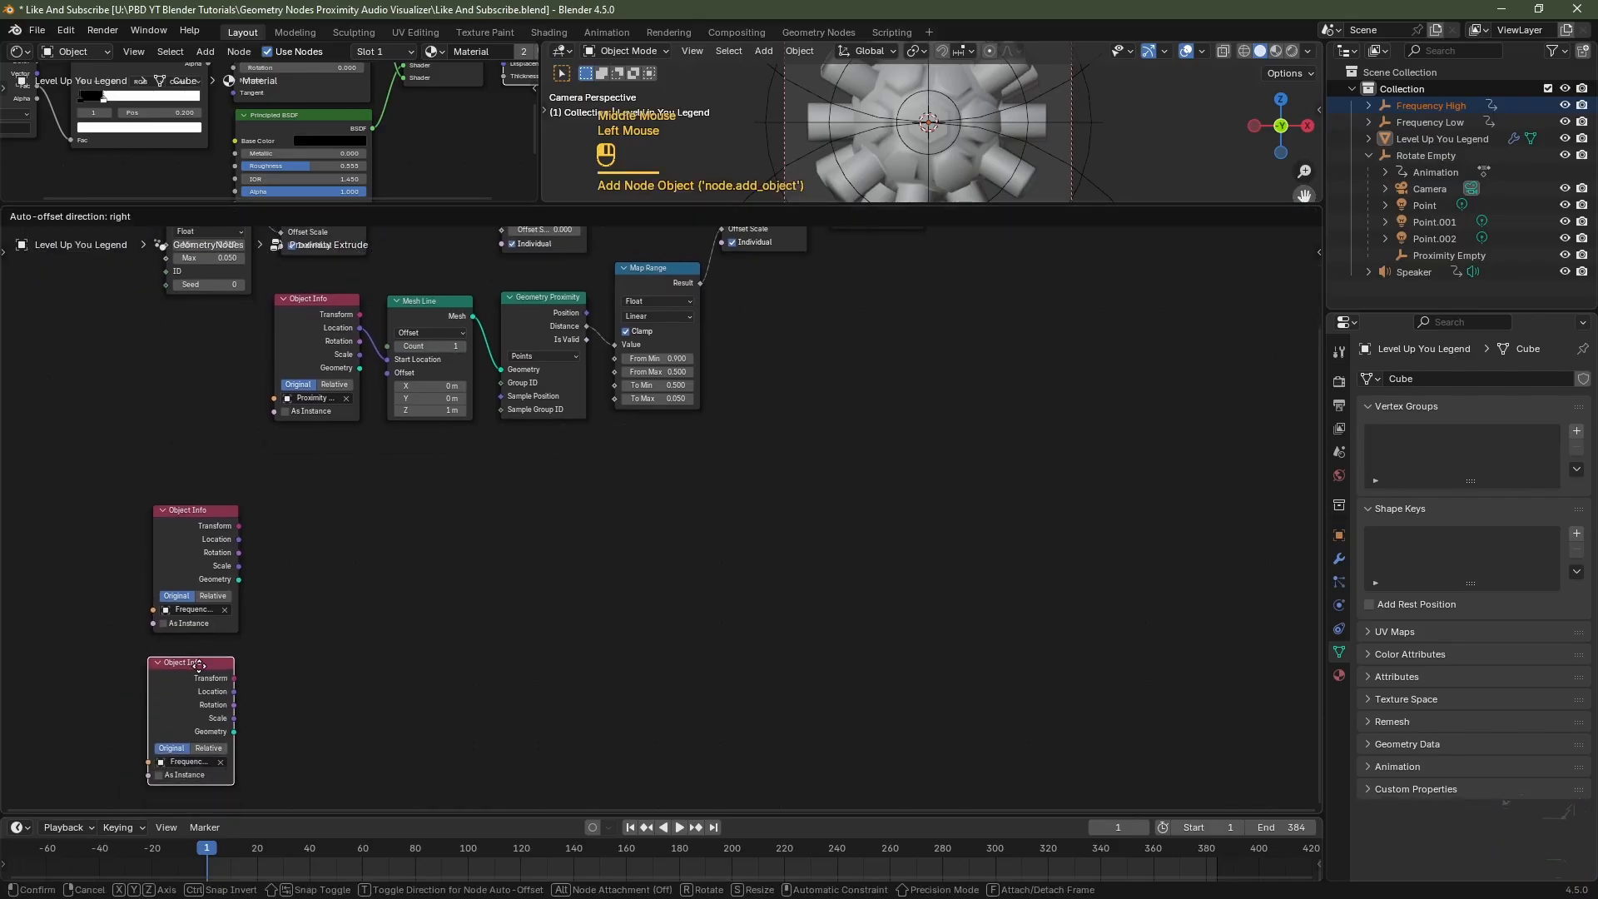
Examine how the frequency empties move around the sphere by playing the animation from a wider viewport angle.
scroll(988, 119, down, 3)
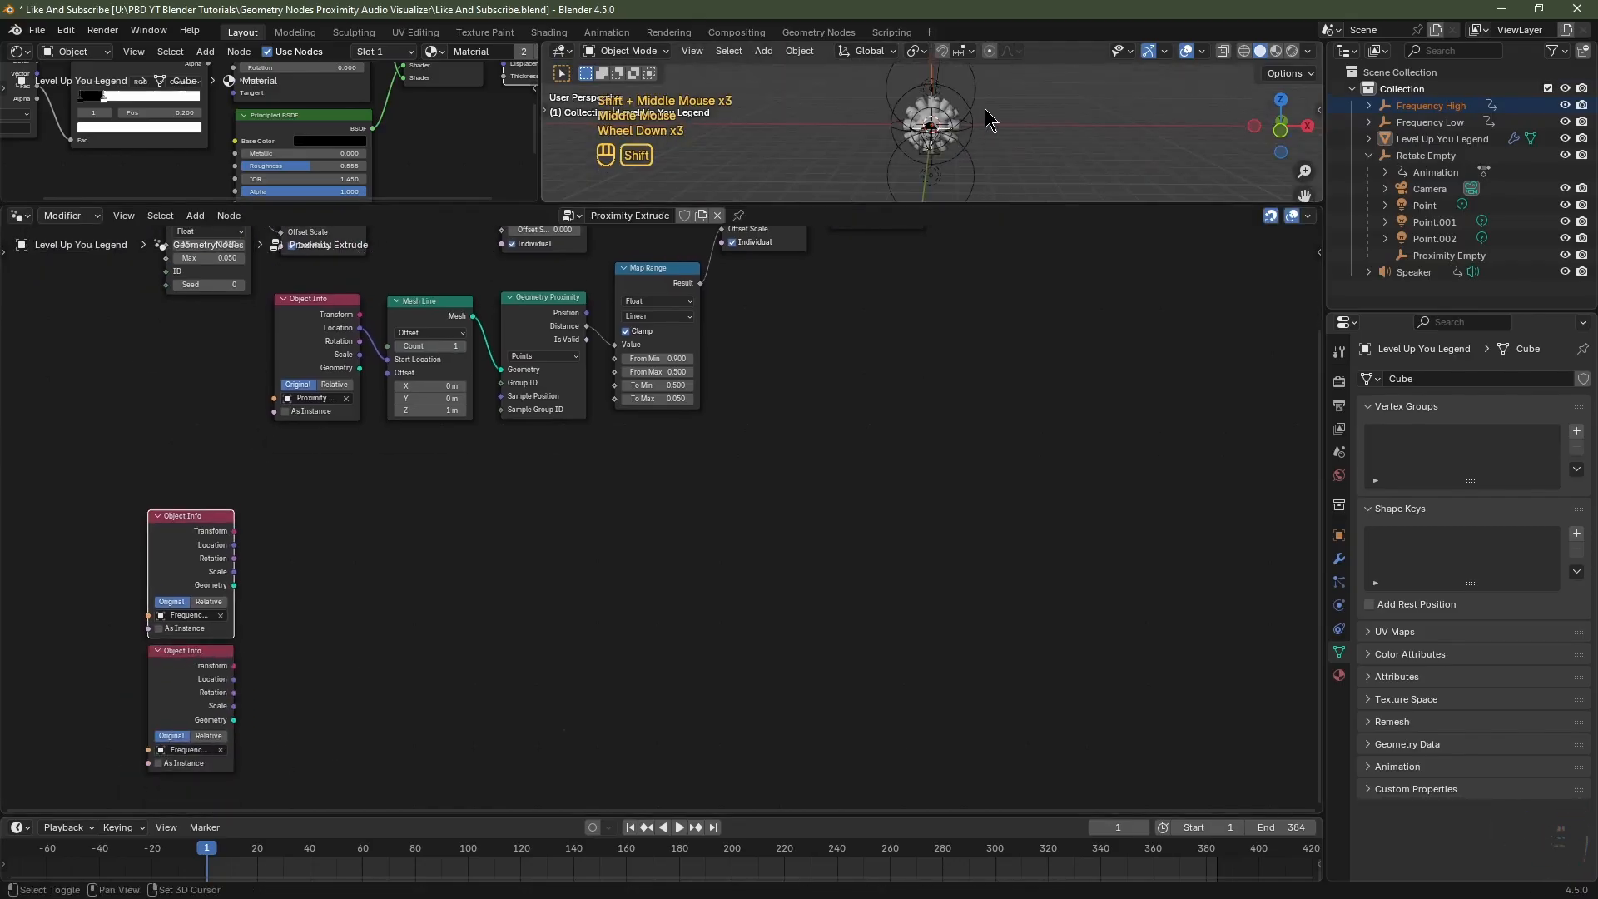
shift+middle_drag(989, 119, 963, 188)
scroll(957, 174, up, 2)
key(space)
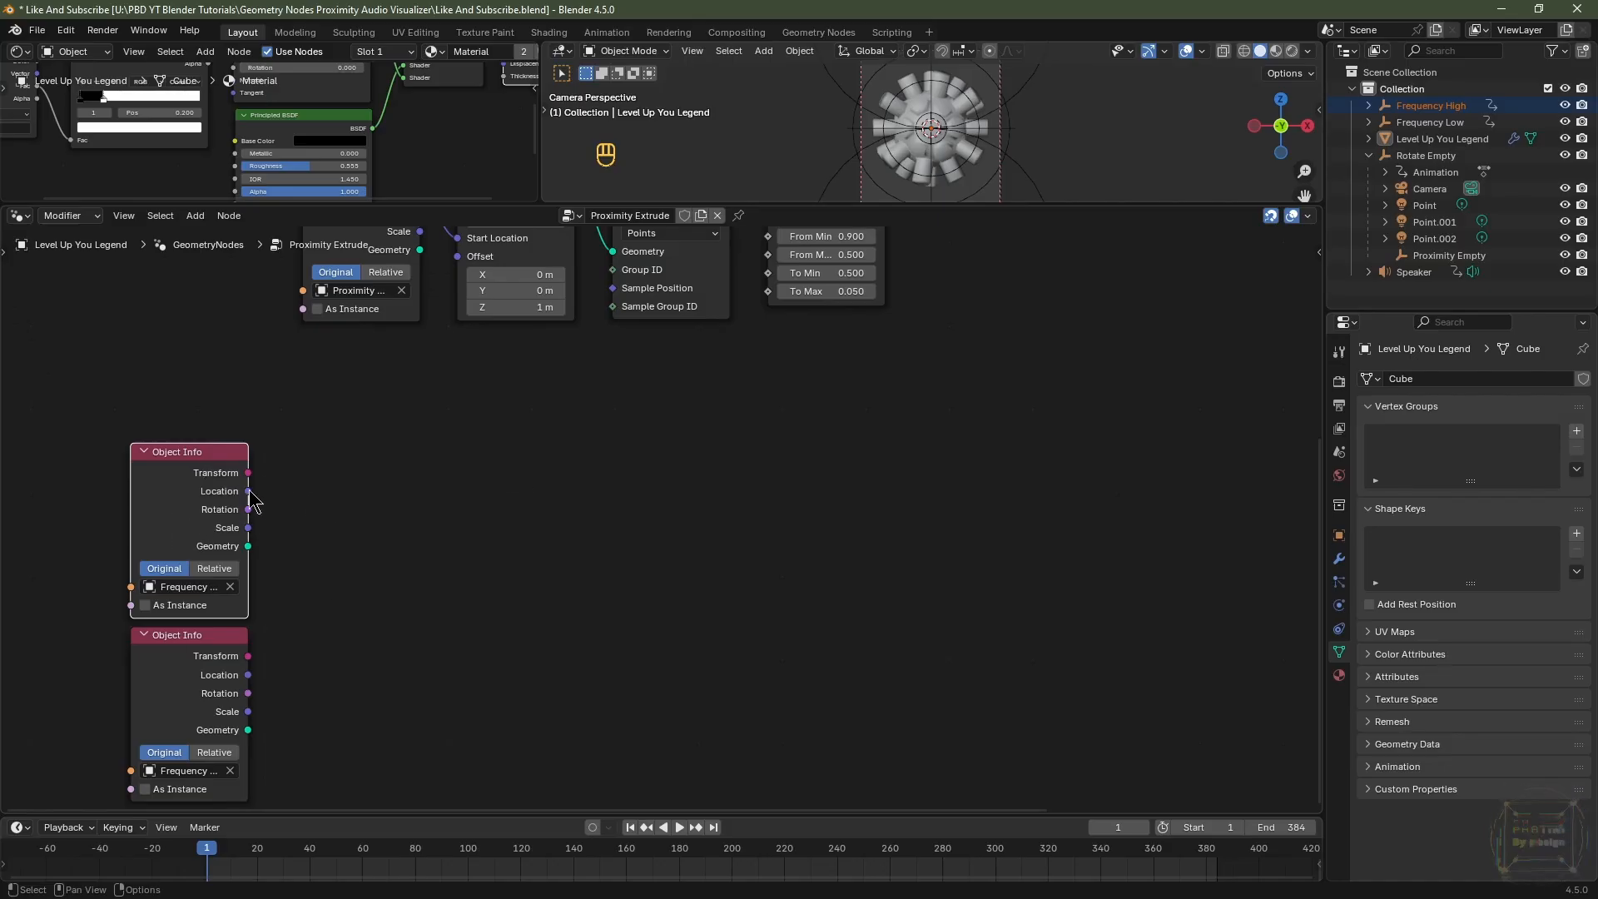
Add a Separate XYZ node beside the Frequency Low Object Info node.
scroll(774, 481, down, 6)
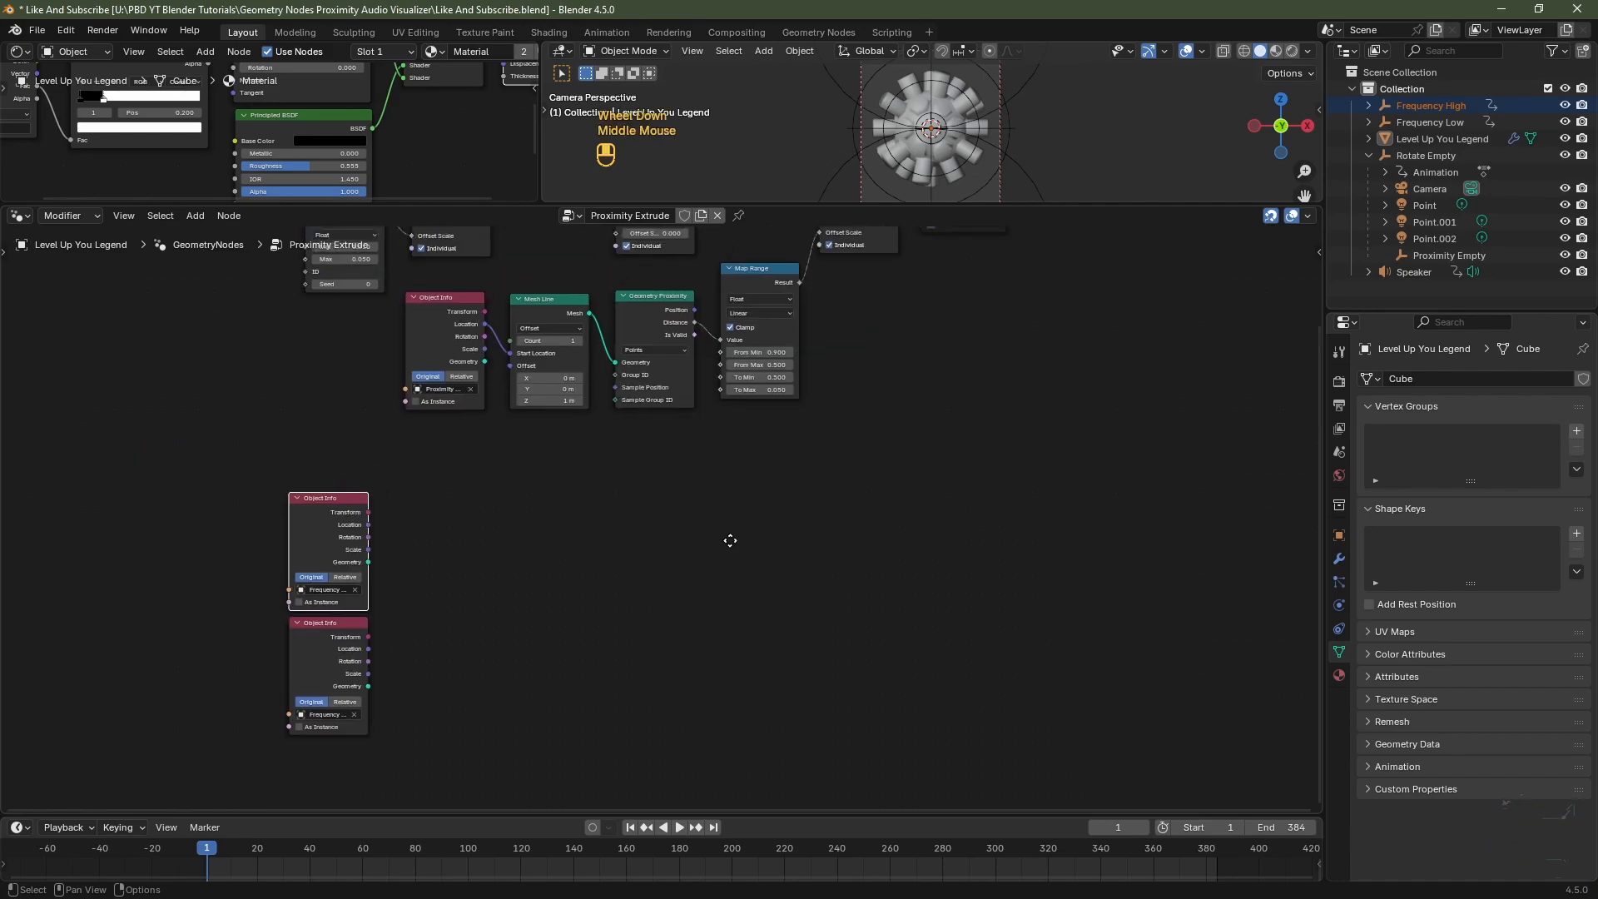
scroll(686, 474, up, 6)
scroll(381, 541, down, 1)
key(shift+a)
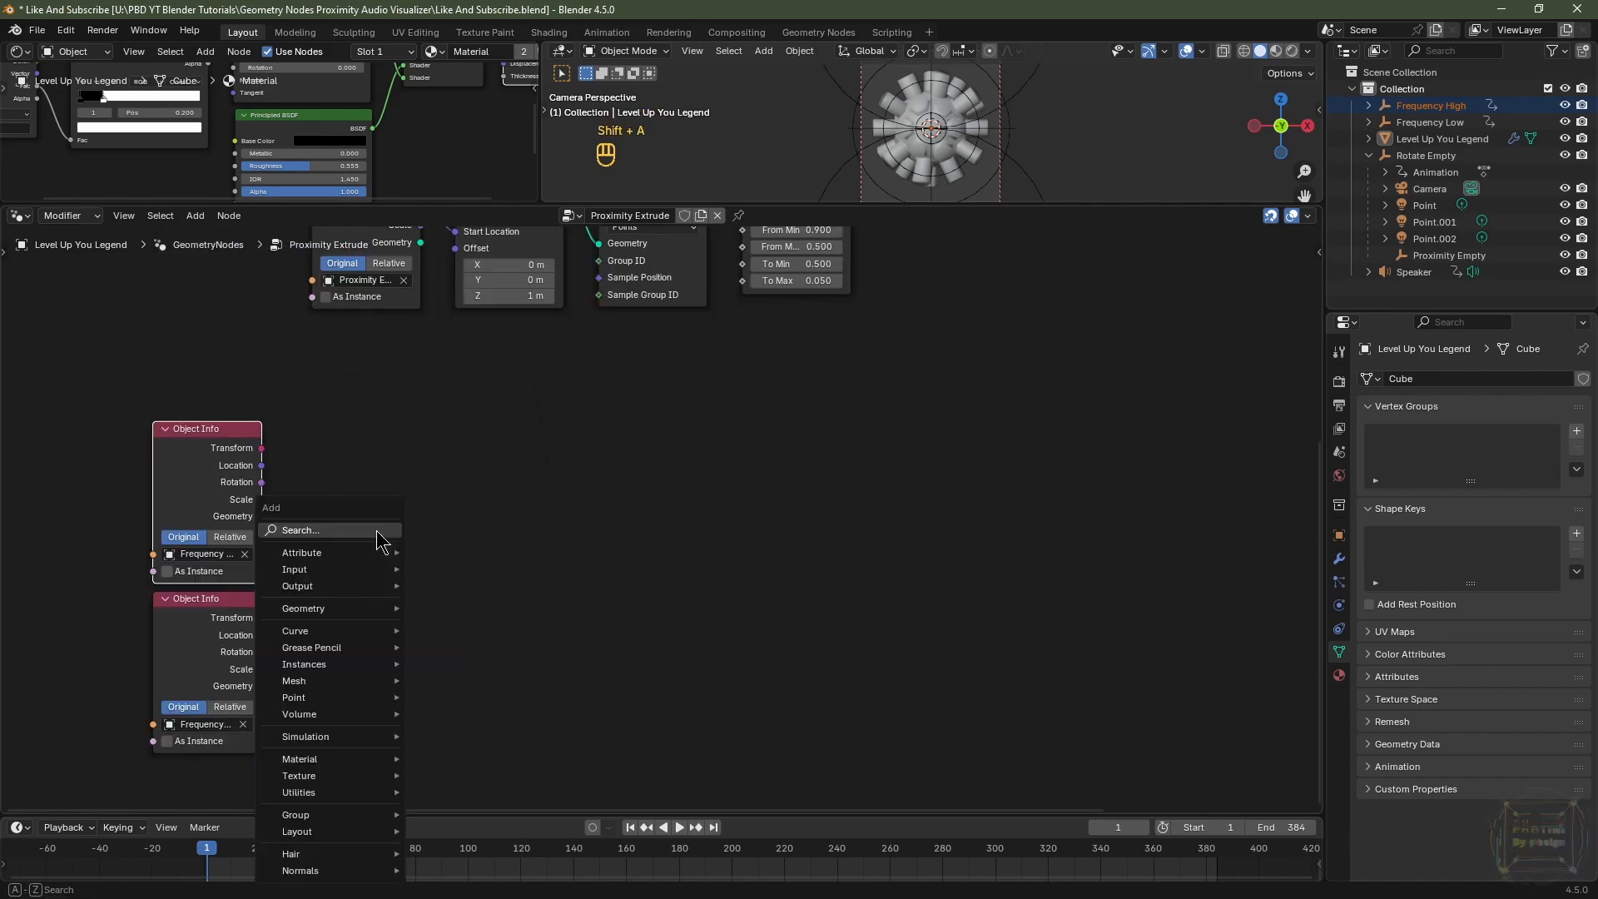
mouse_move(318, 795)
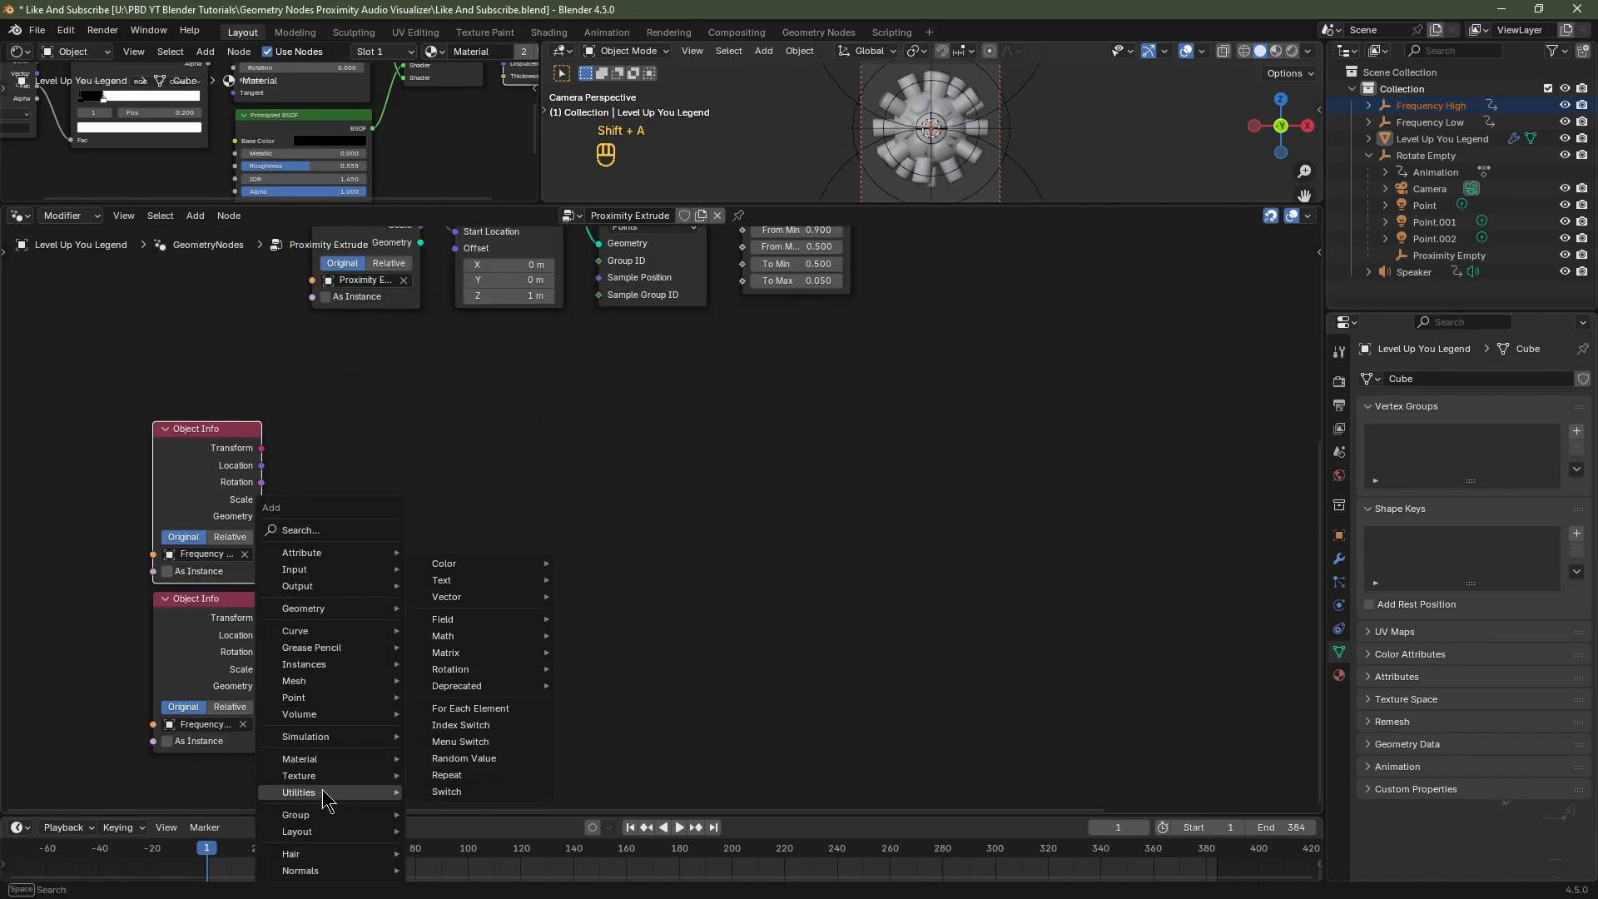
mouse_move(523, 599)
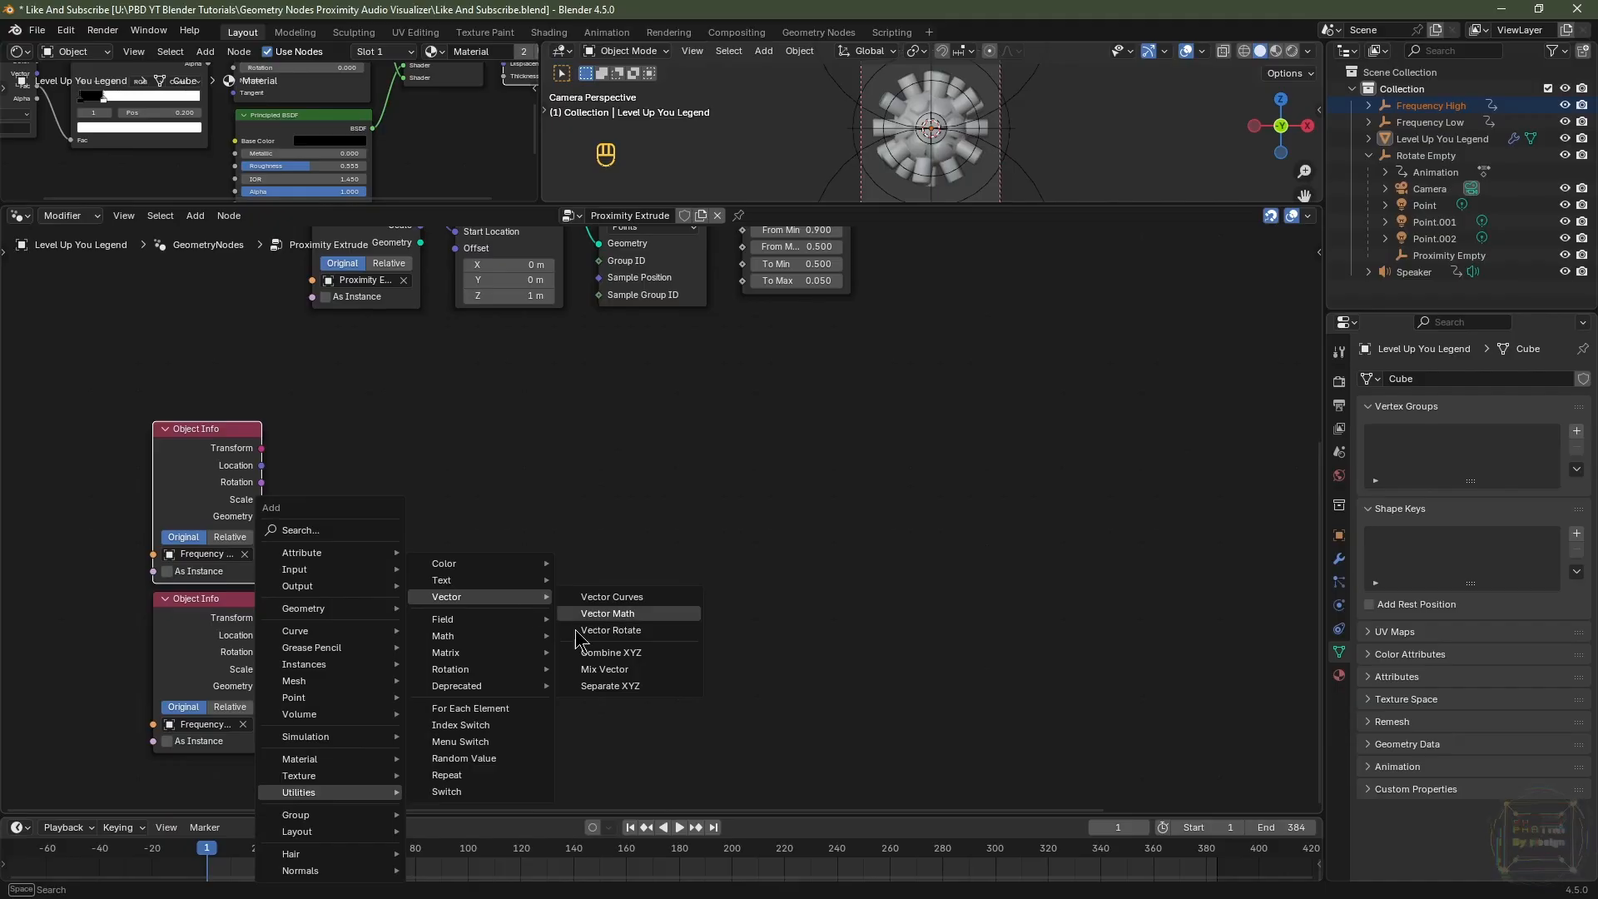
click(612, 686)
click(349, 475)
Add a Math node set to Add beside the Separate XYZ node.
key(shift+a)
mouse_move(349, 464)
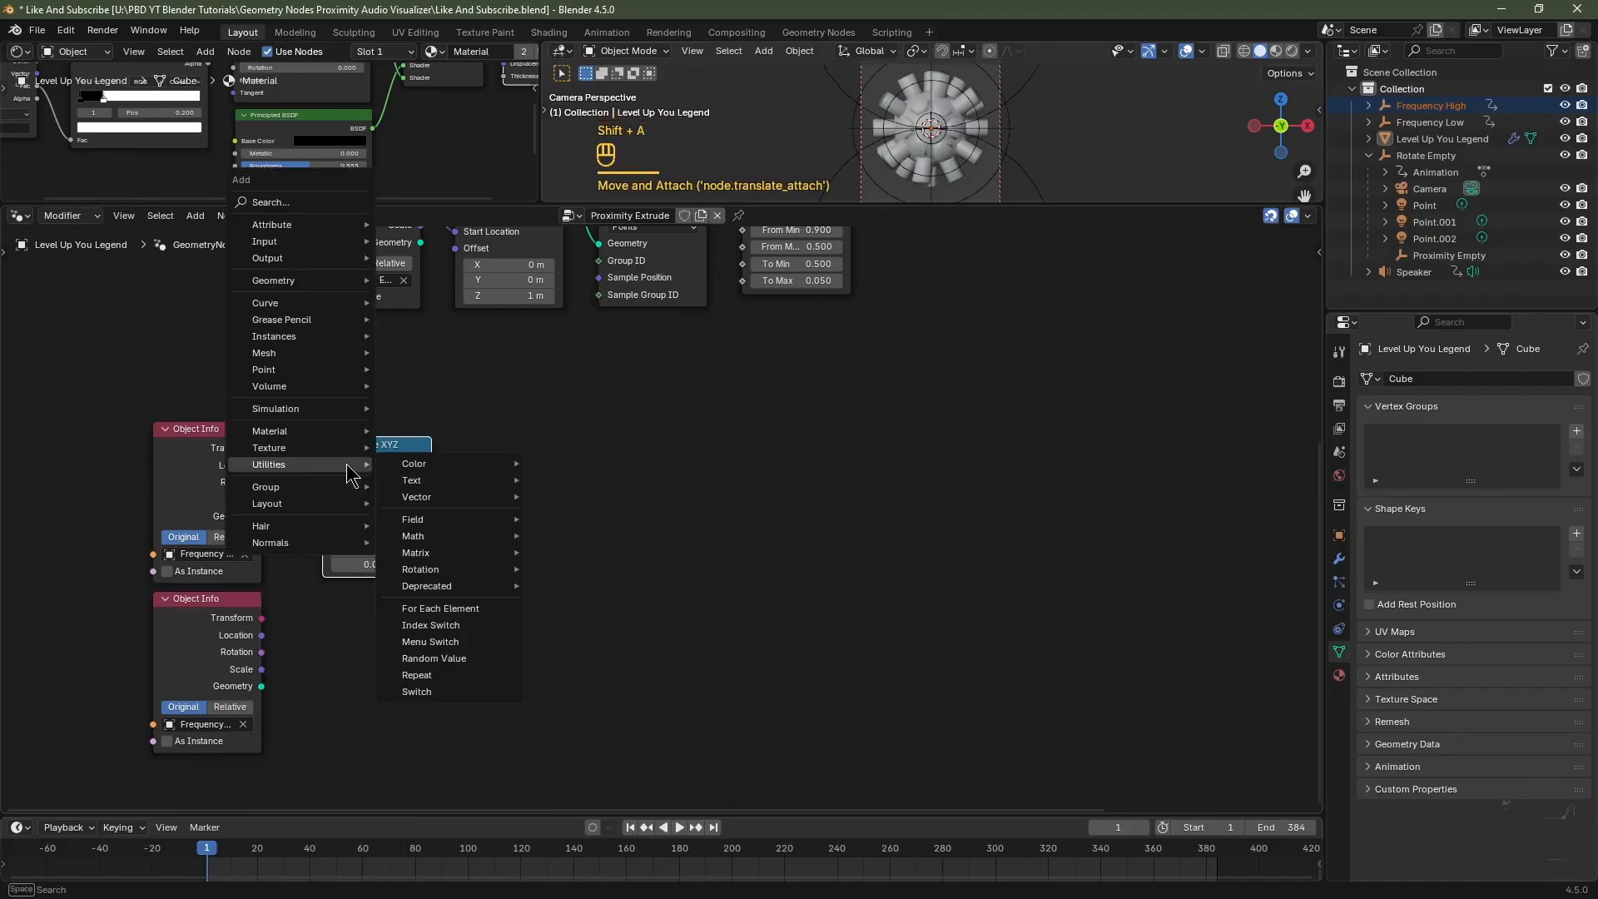
mouse_move(458, 541)
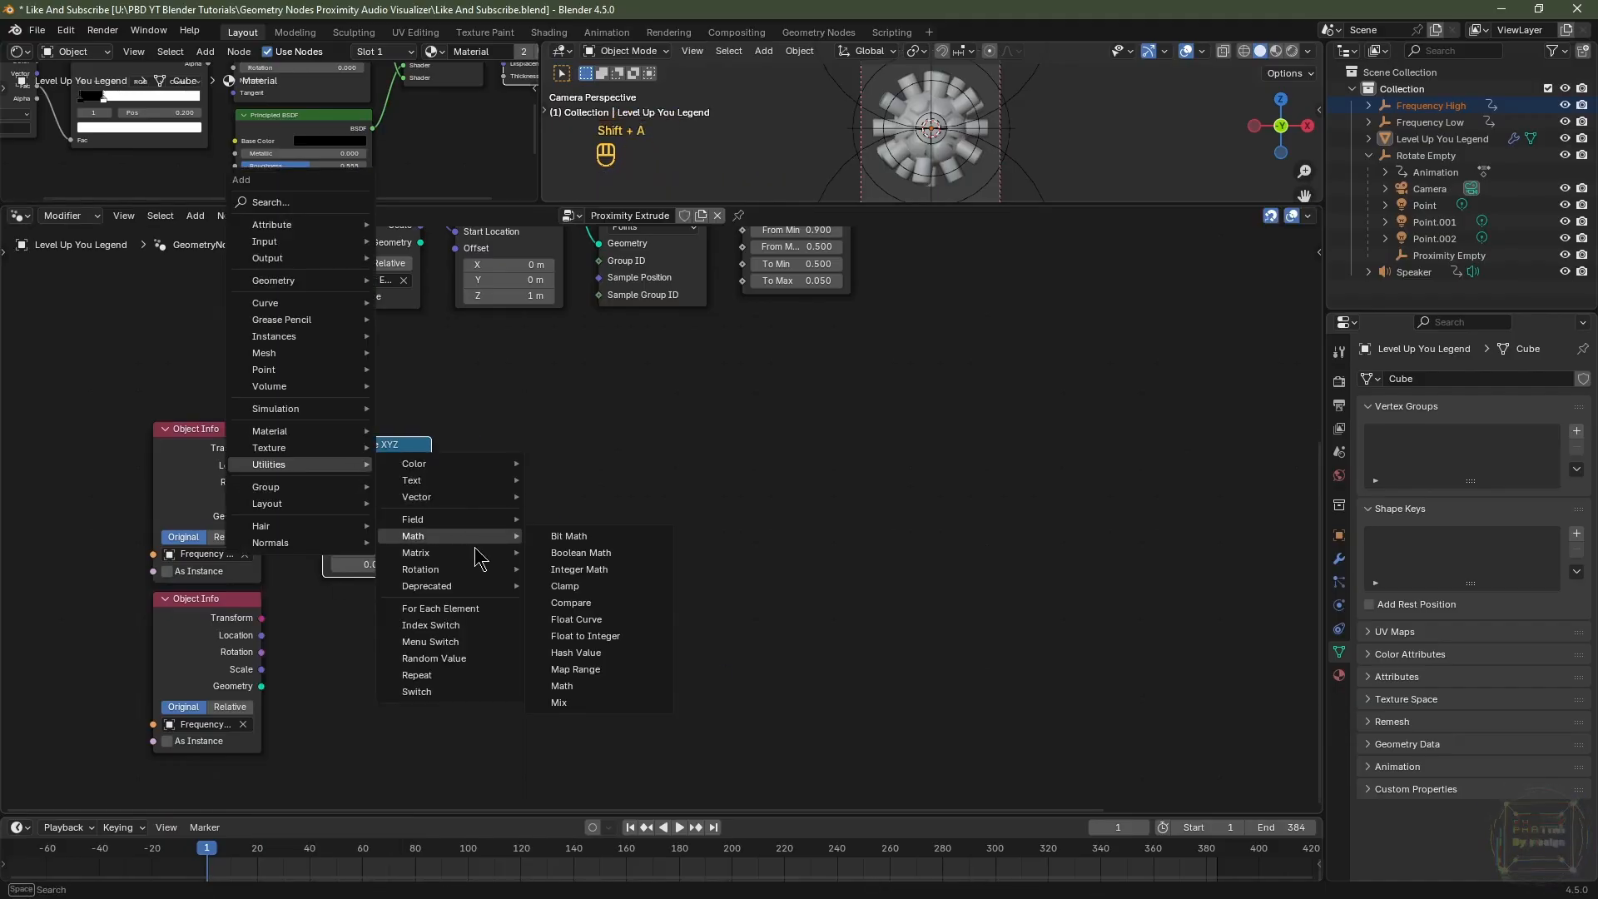
click(561, 686)
click(599, 428)
Add a Noise Texture node beside the Add node, with dimensions set to 4D and Detail set to 0.
key(shift+a)
mouse_move(604, 431)
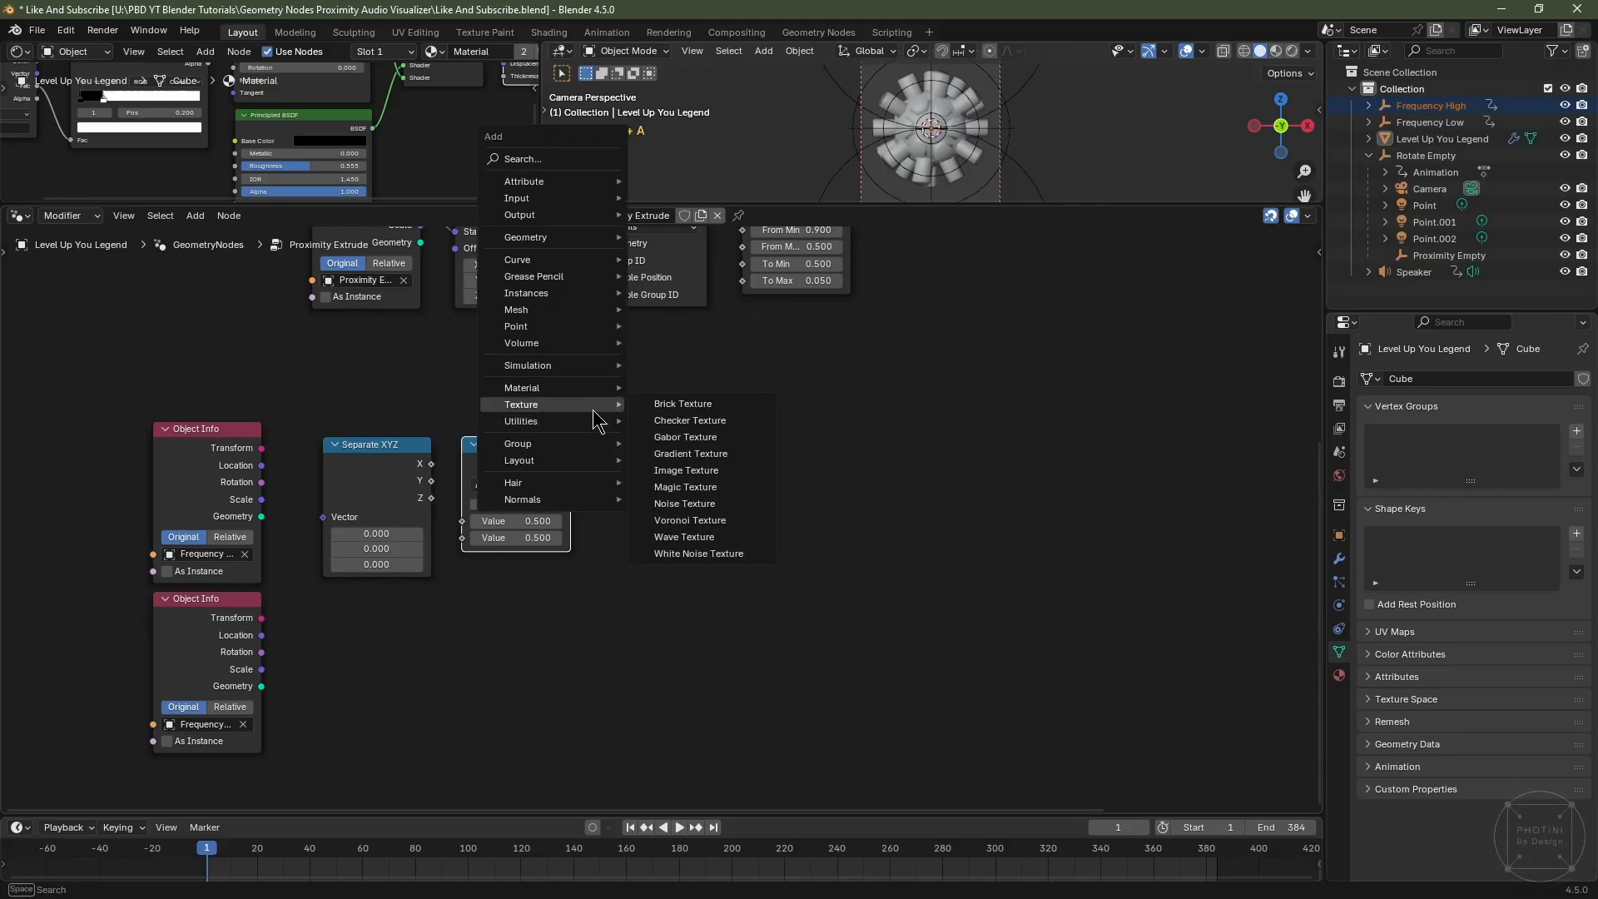
click(685, 504)
click(702, 481)
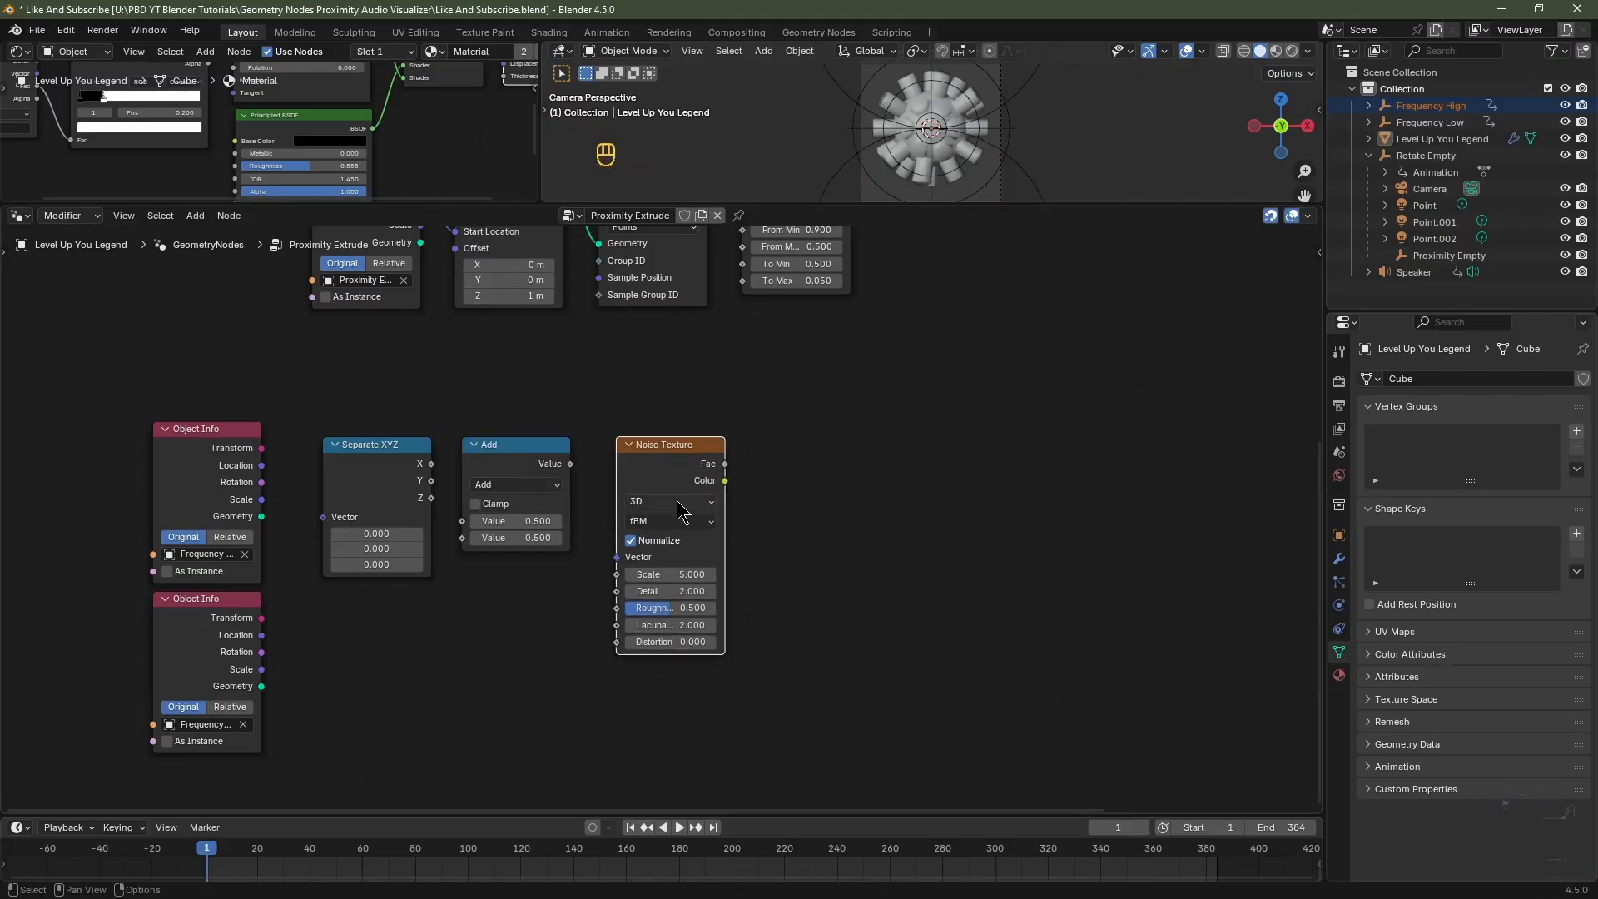
click(684, 501)
click(667, 594)
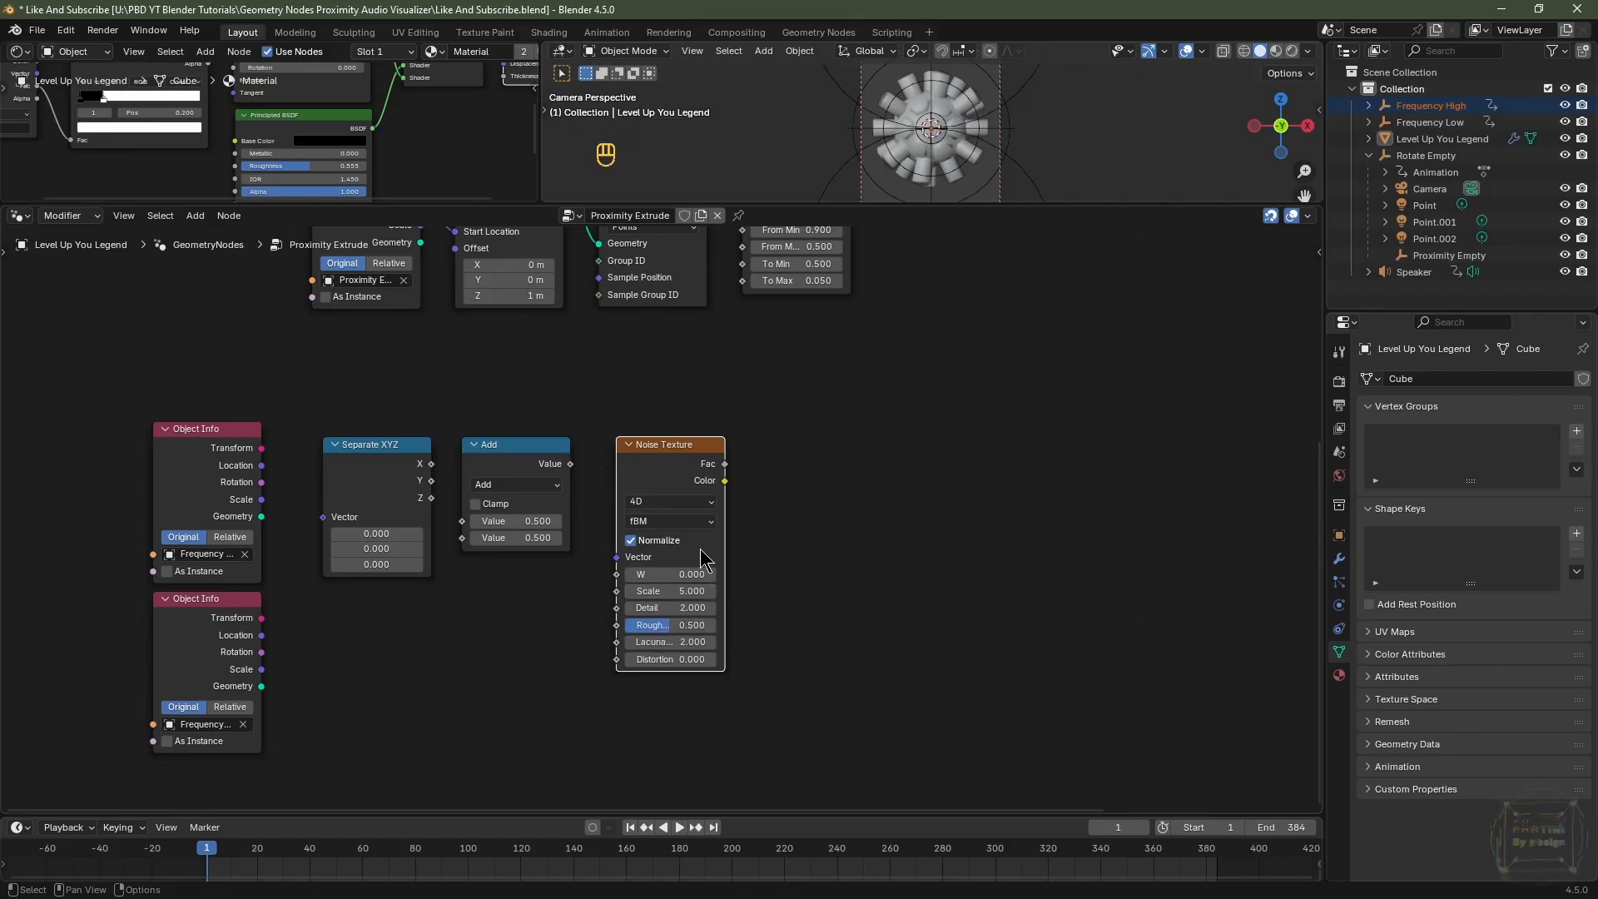
click(665, 604)
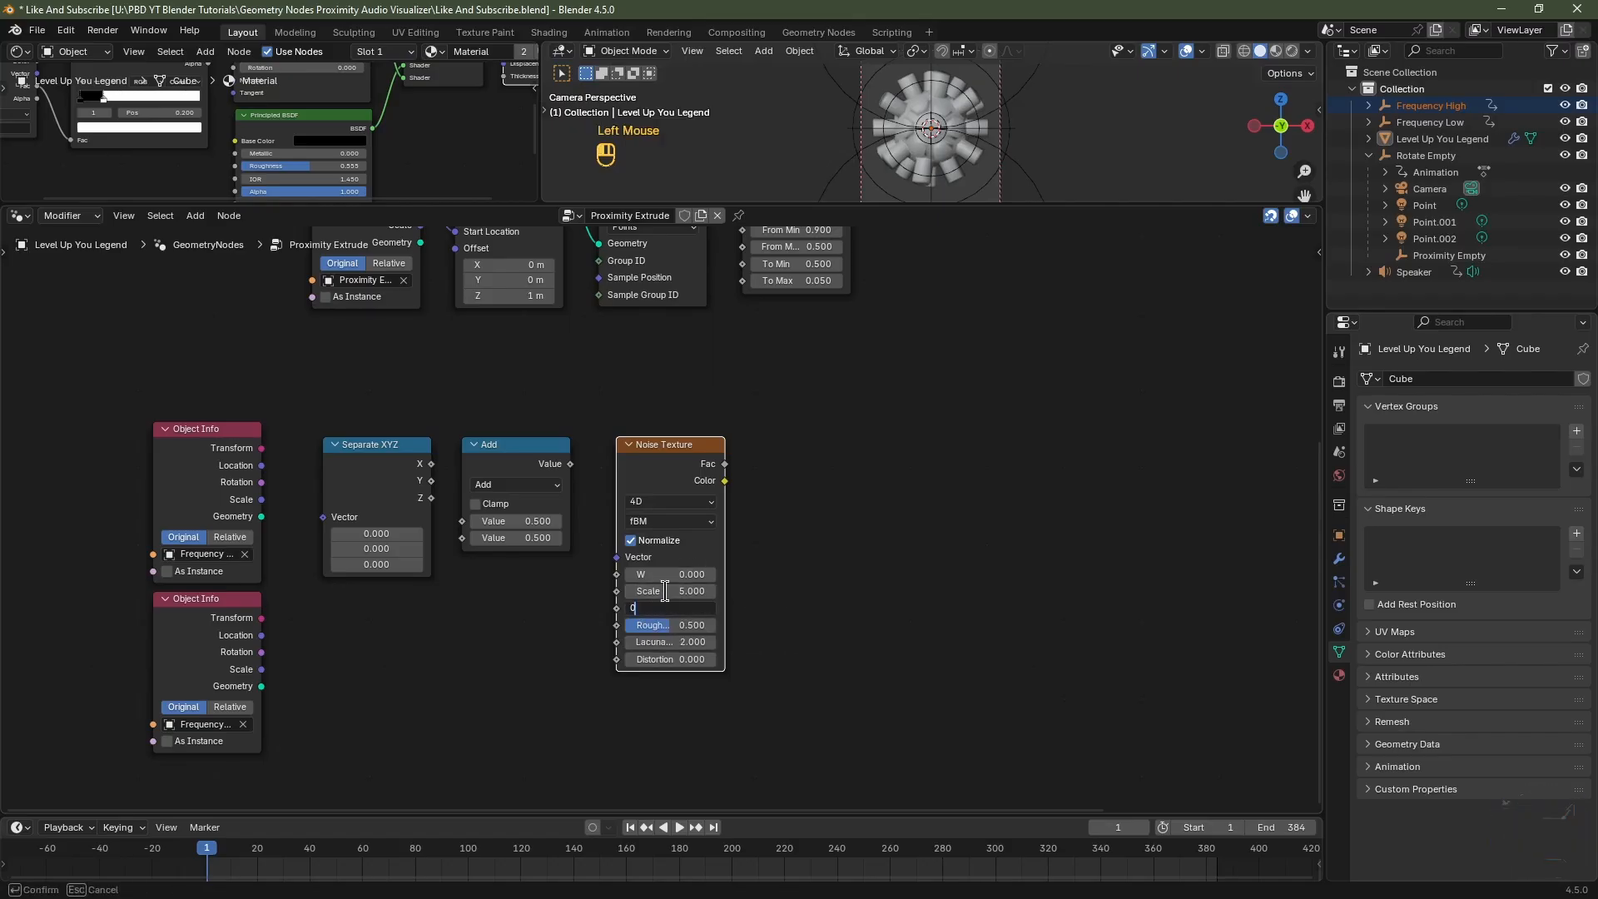
key(Return)
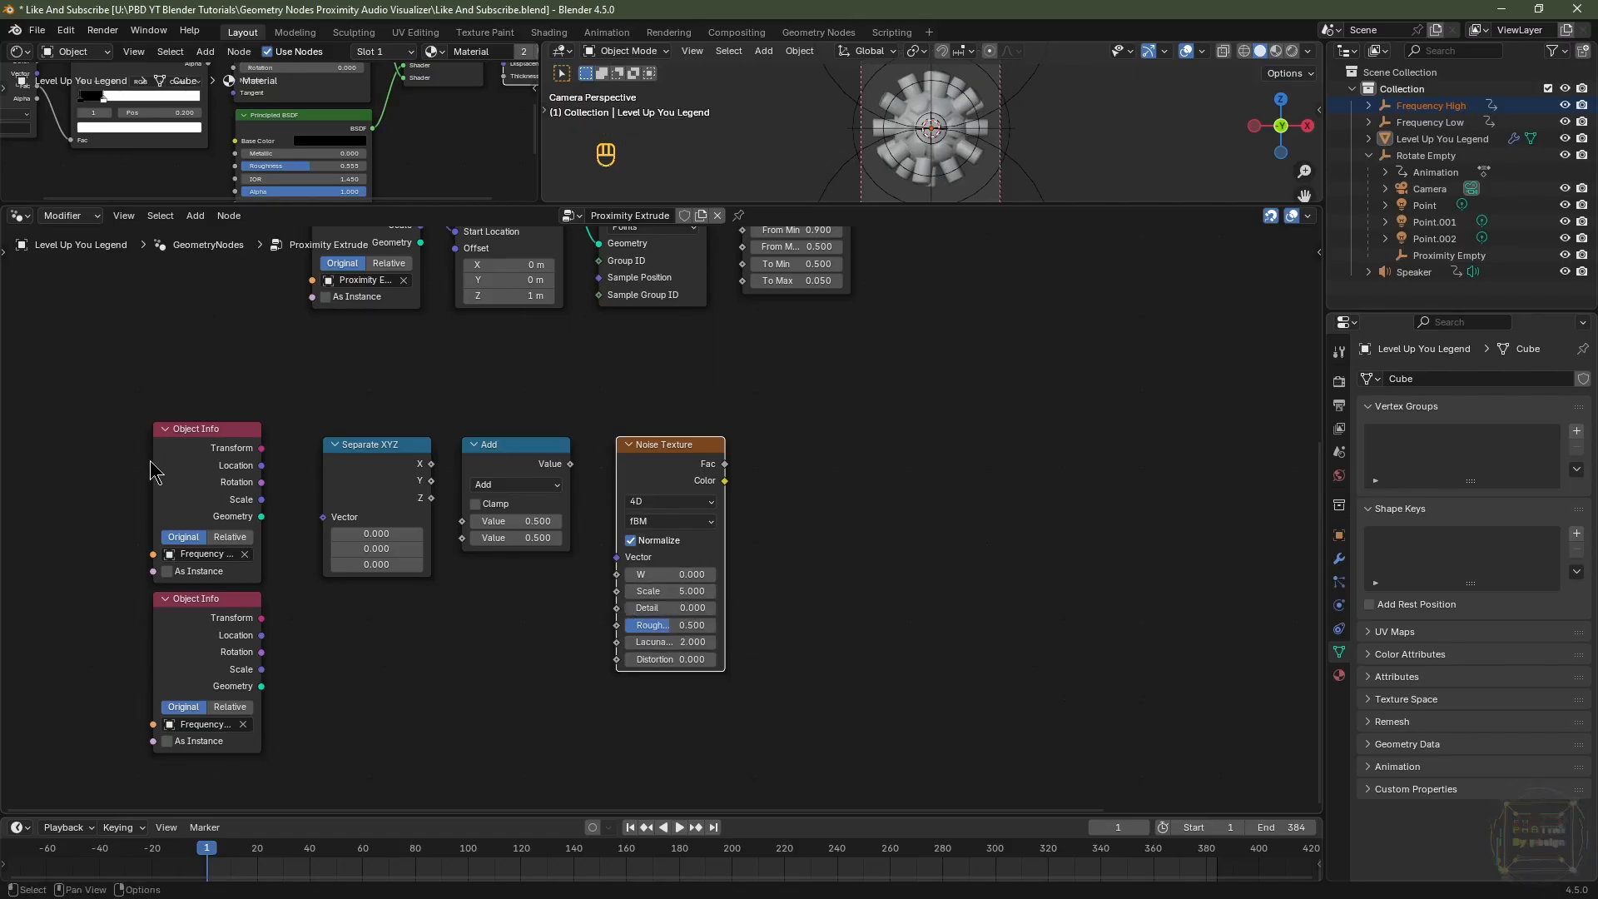
Widen both frequency Object Info nodes so their full object names are readable.
drag(155, 467, 140, 467)
drag(154, 661, 139, 662)
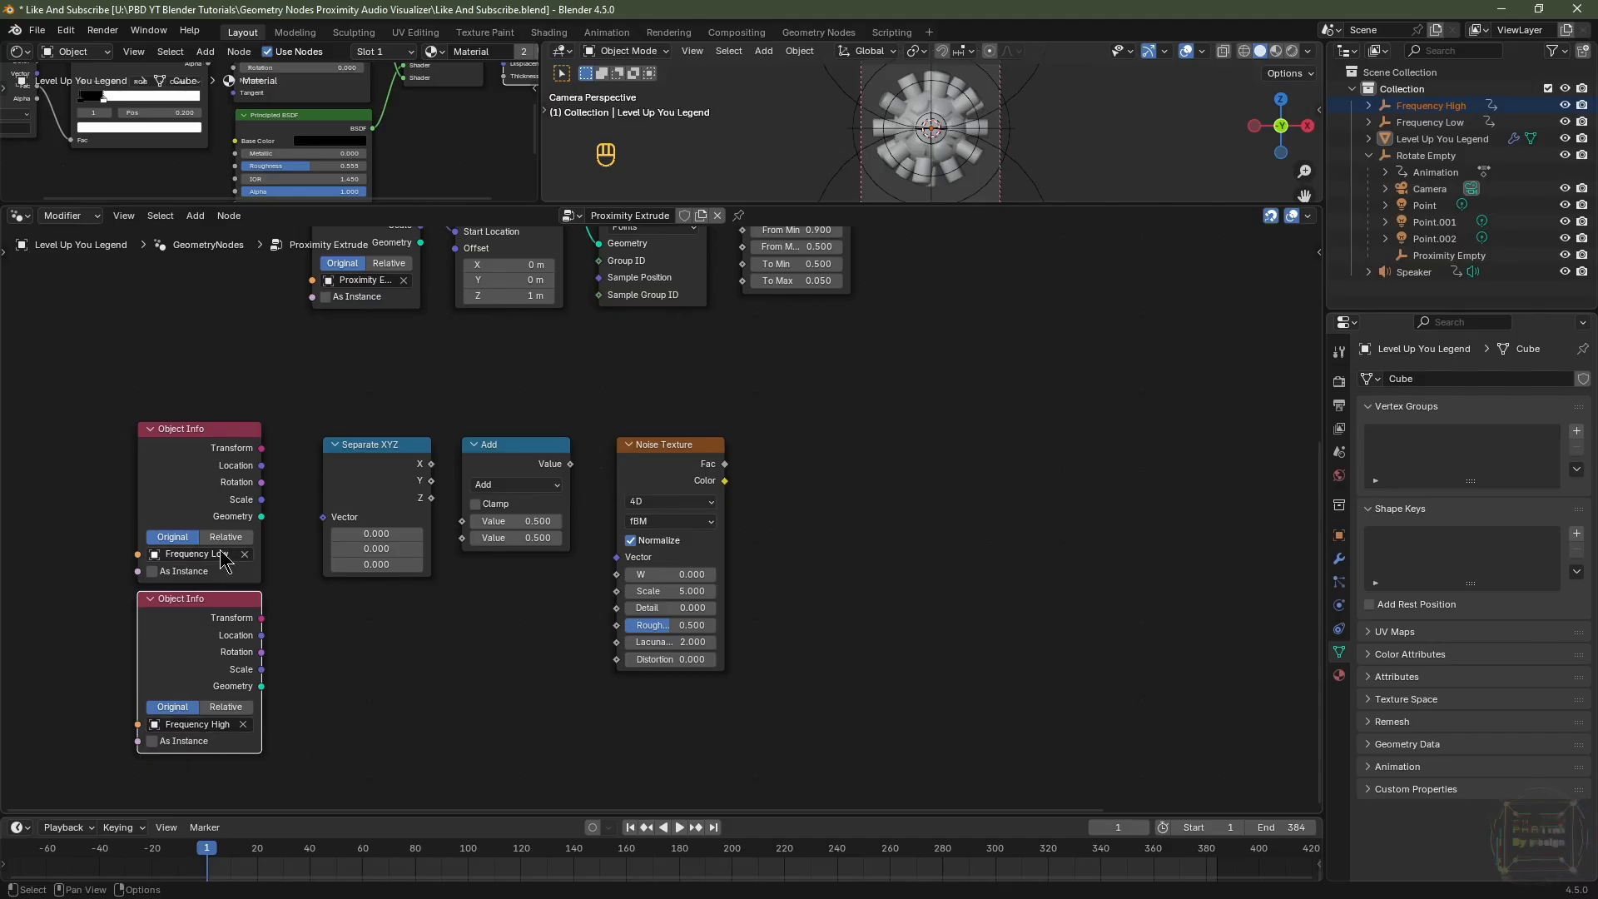
click(184, 503)
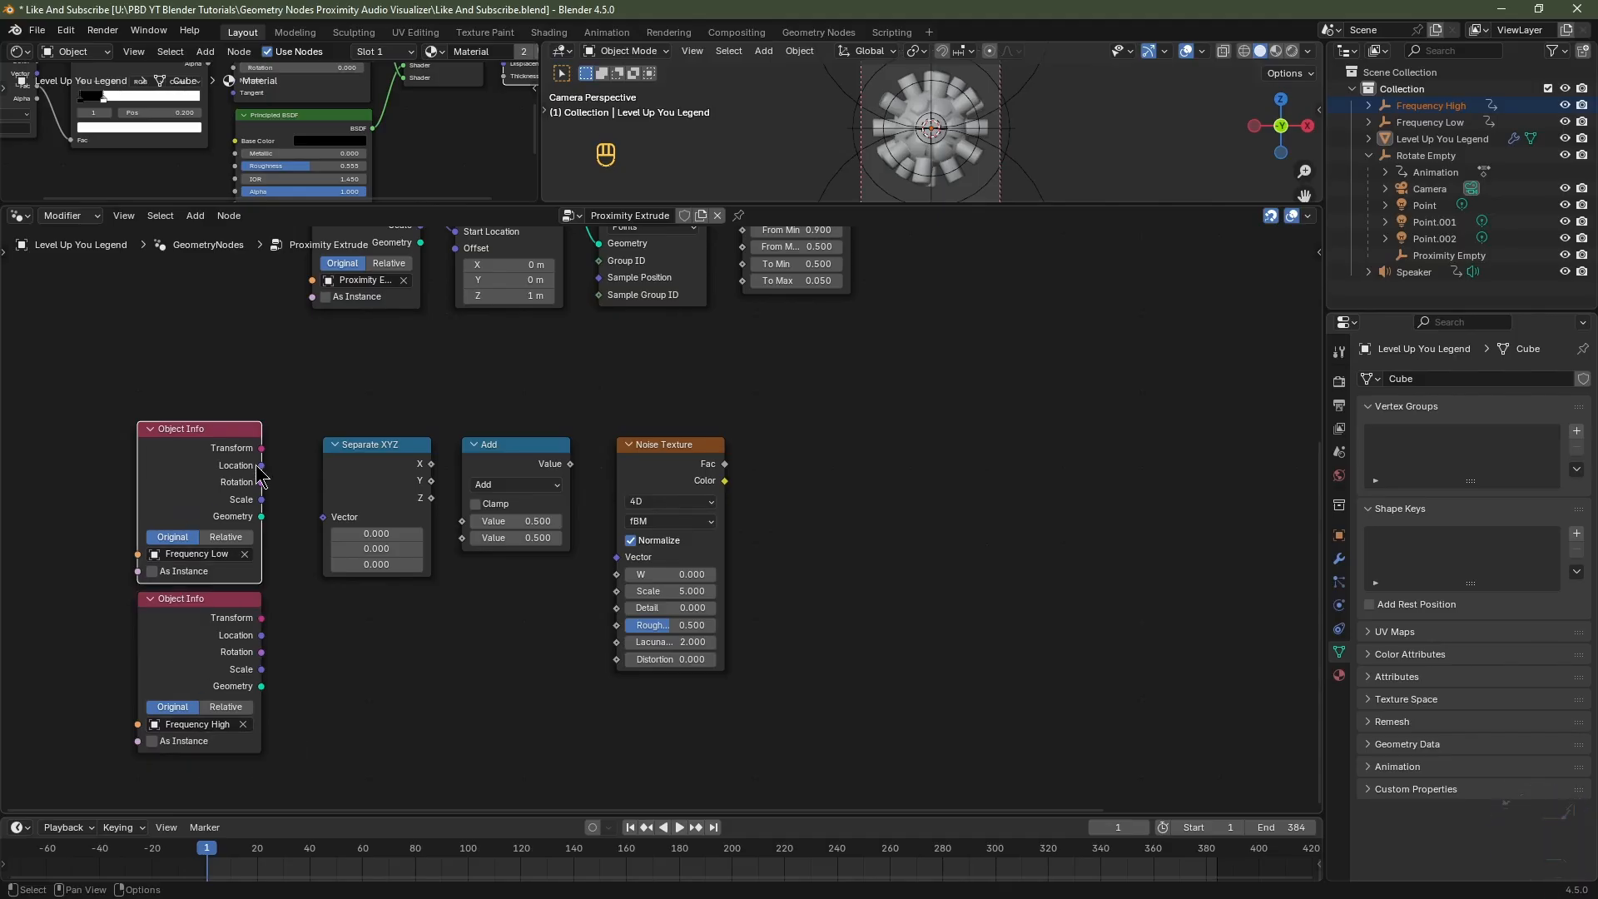
Link Frequency Low's Location to Separate XYZ and its Z output to the Add node, with the second value set to 1.
drag(260, 467, 317, 517)
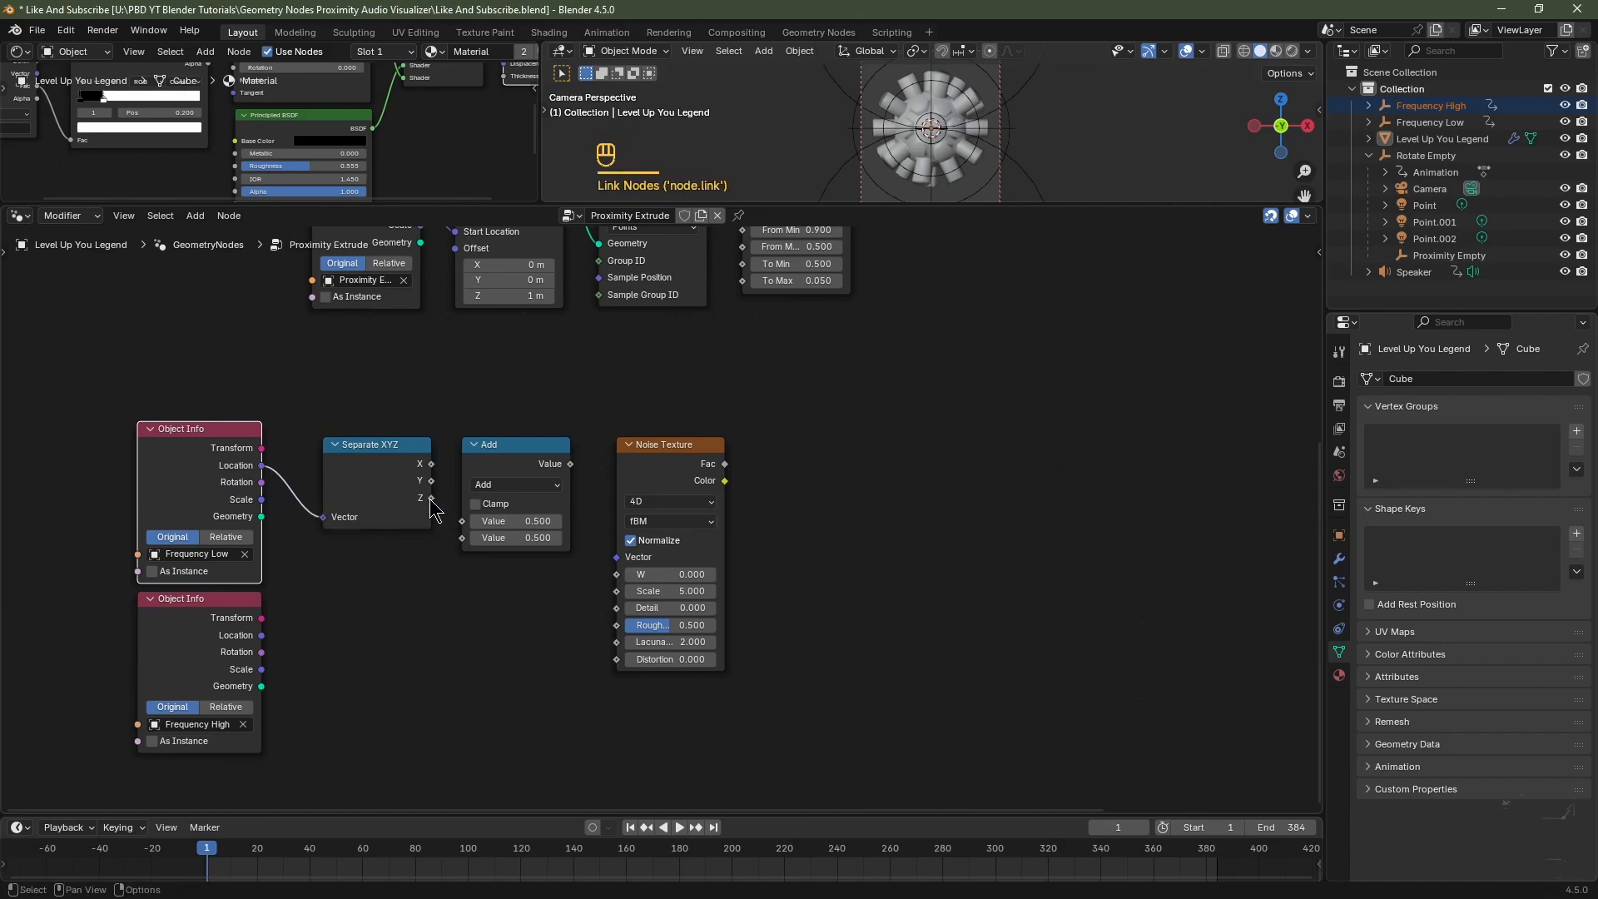
drag(431, 498, 449, 513)
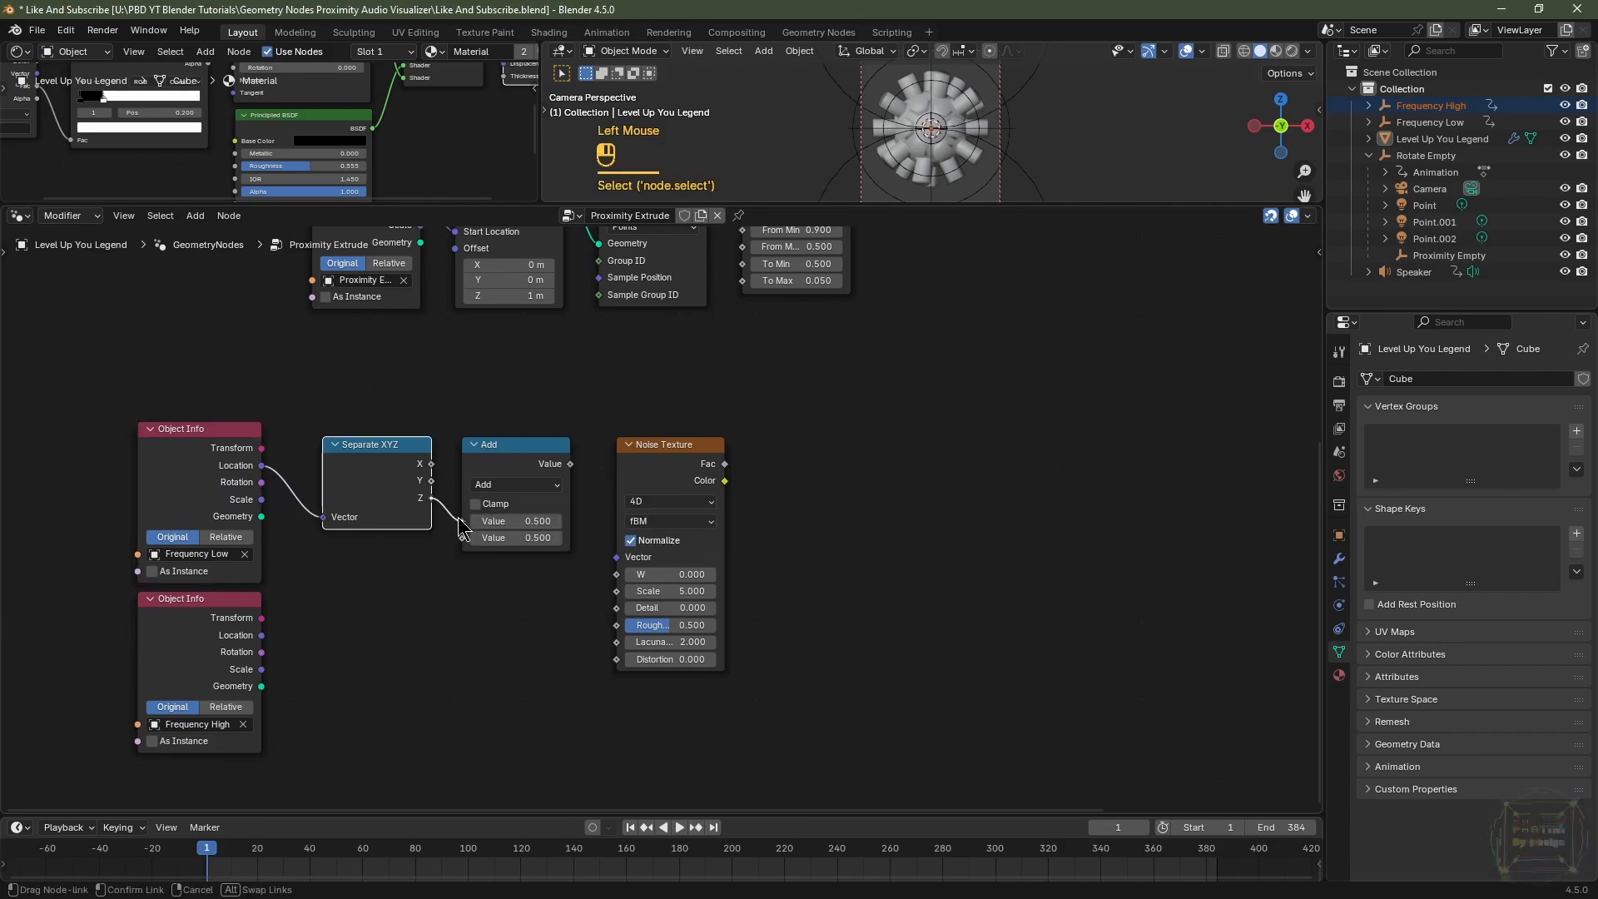
drag(459, 519, 462, 521)
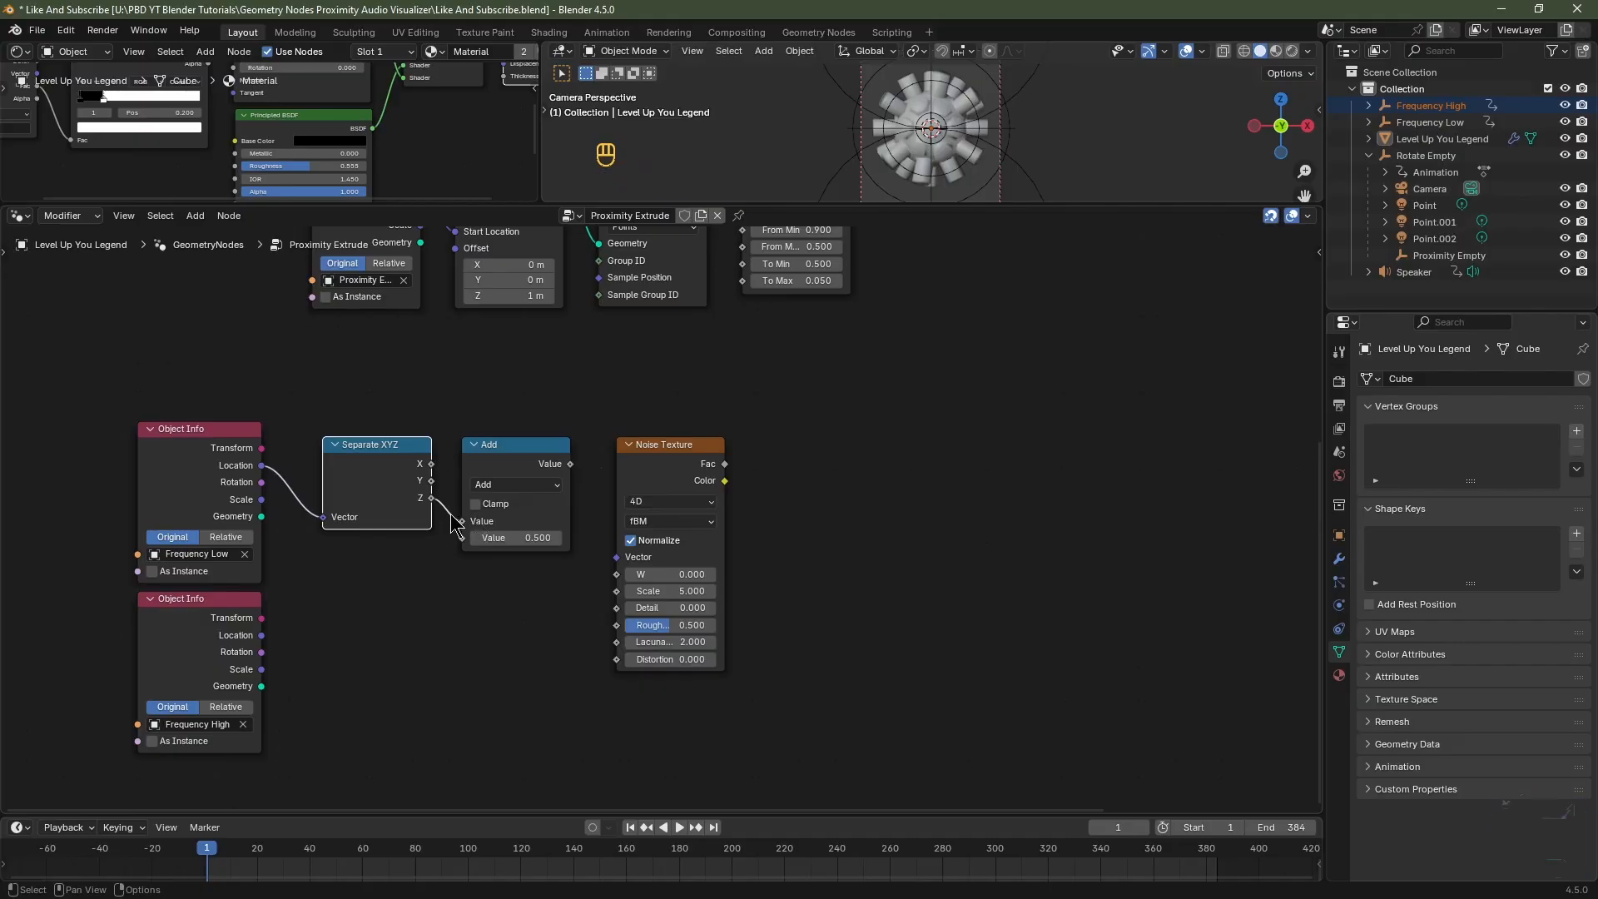
click(502, 537)
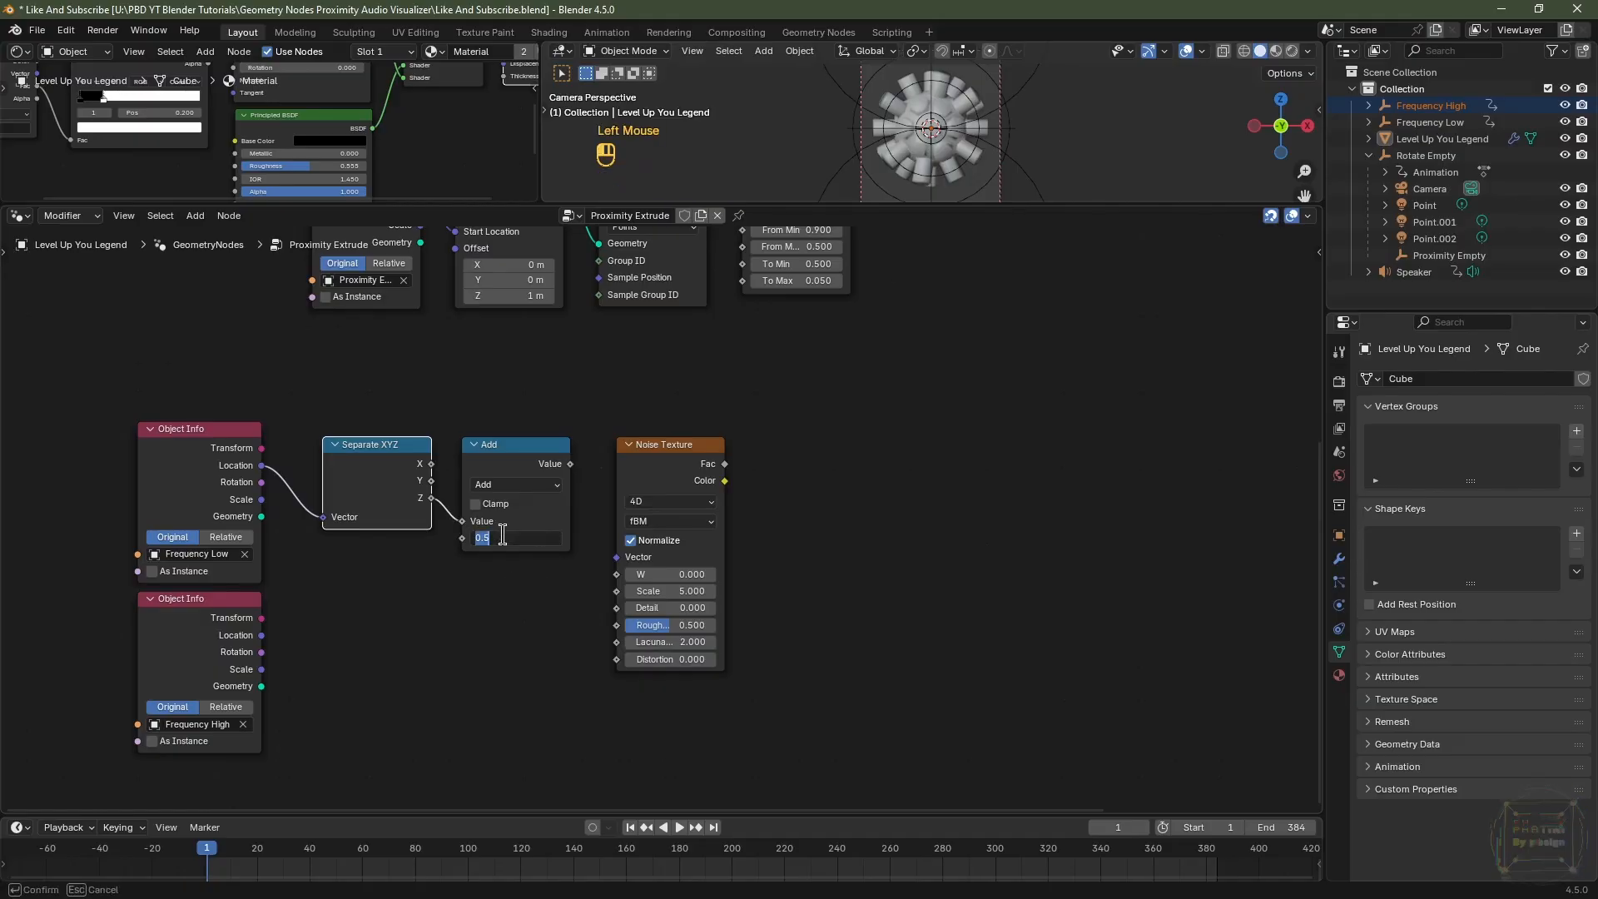
key(Return)
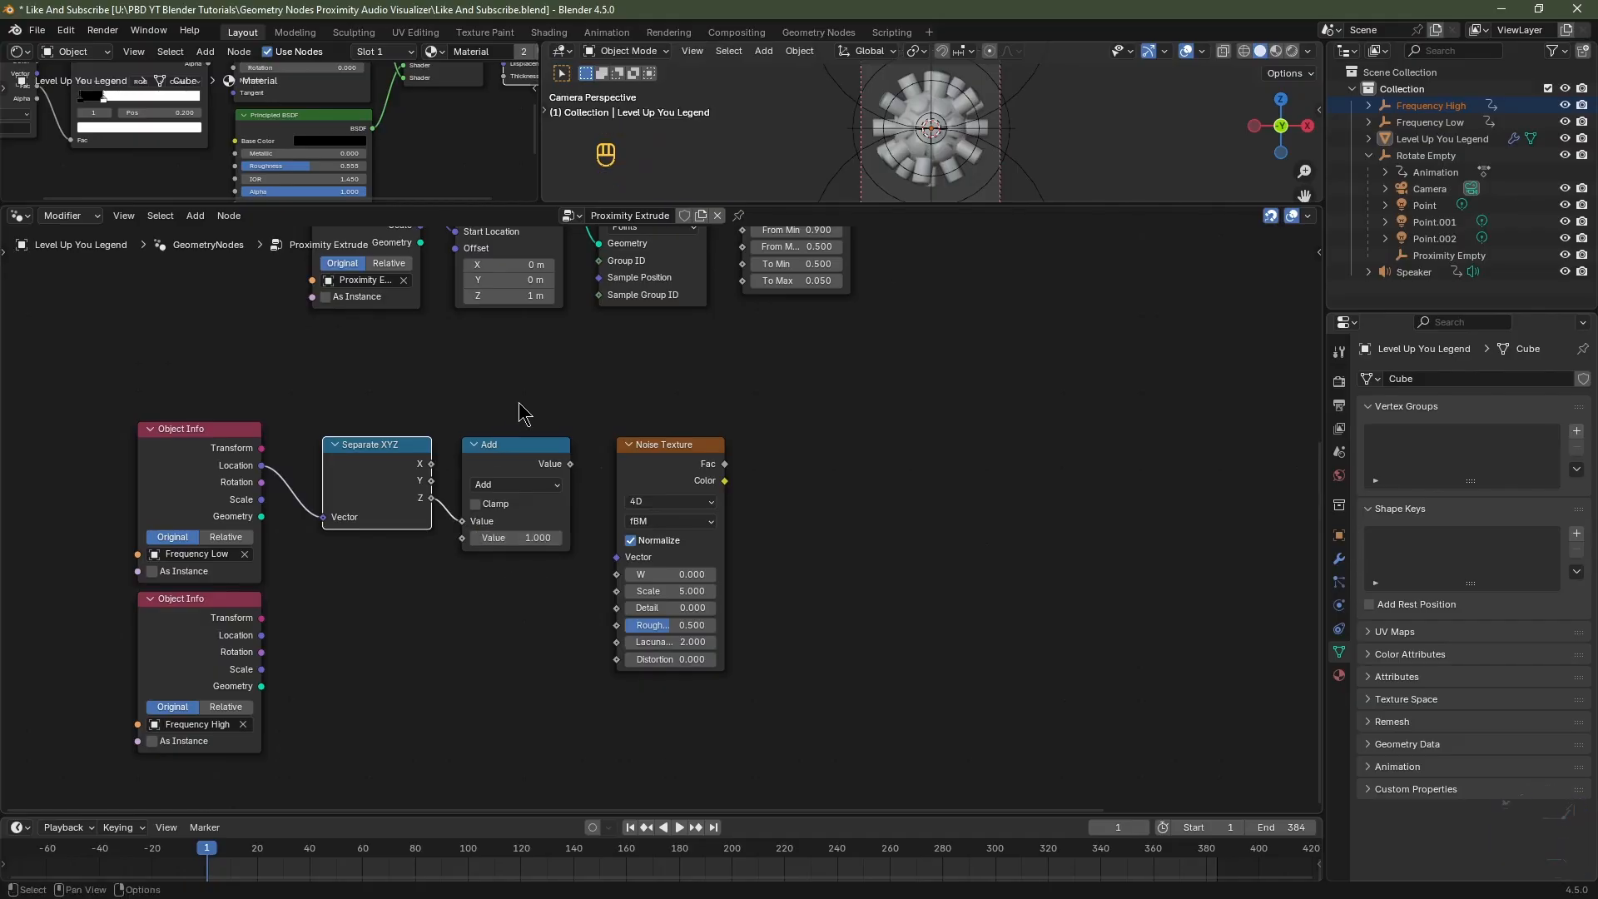
Duplicate the Separate XYZ and Add nodes below the originals and link Frequency High's Location to the duplicated Separate XYZ.
drag(520, 403, 377, 520)
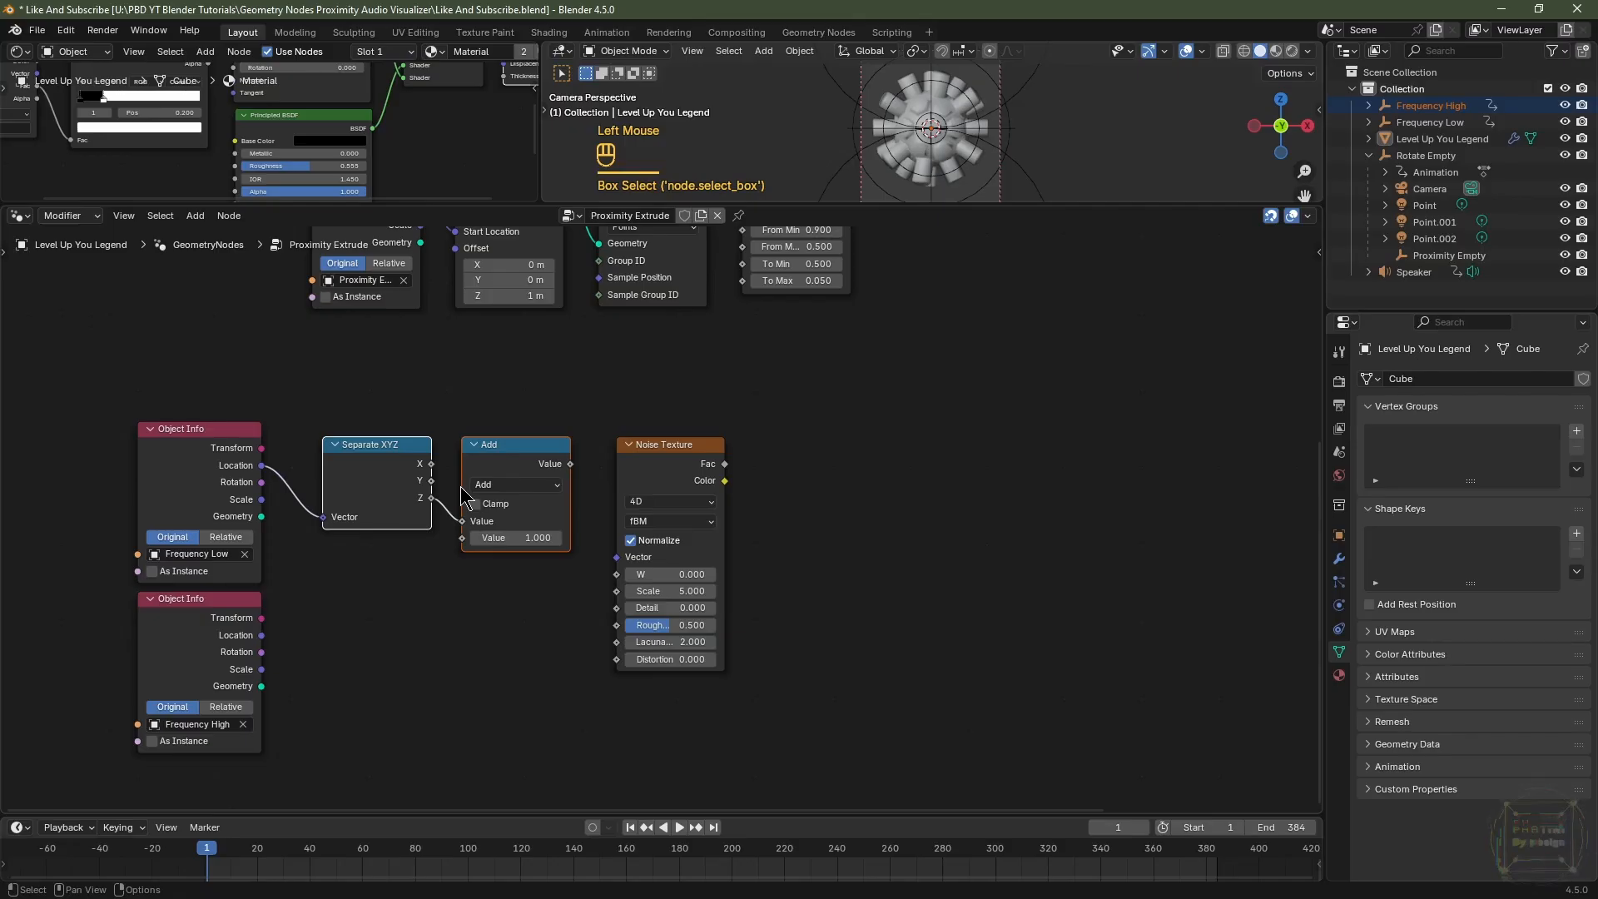
key(shift+d)
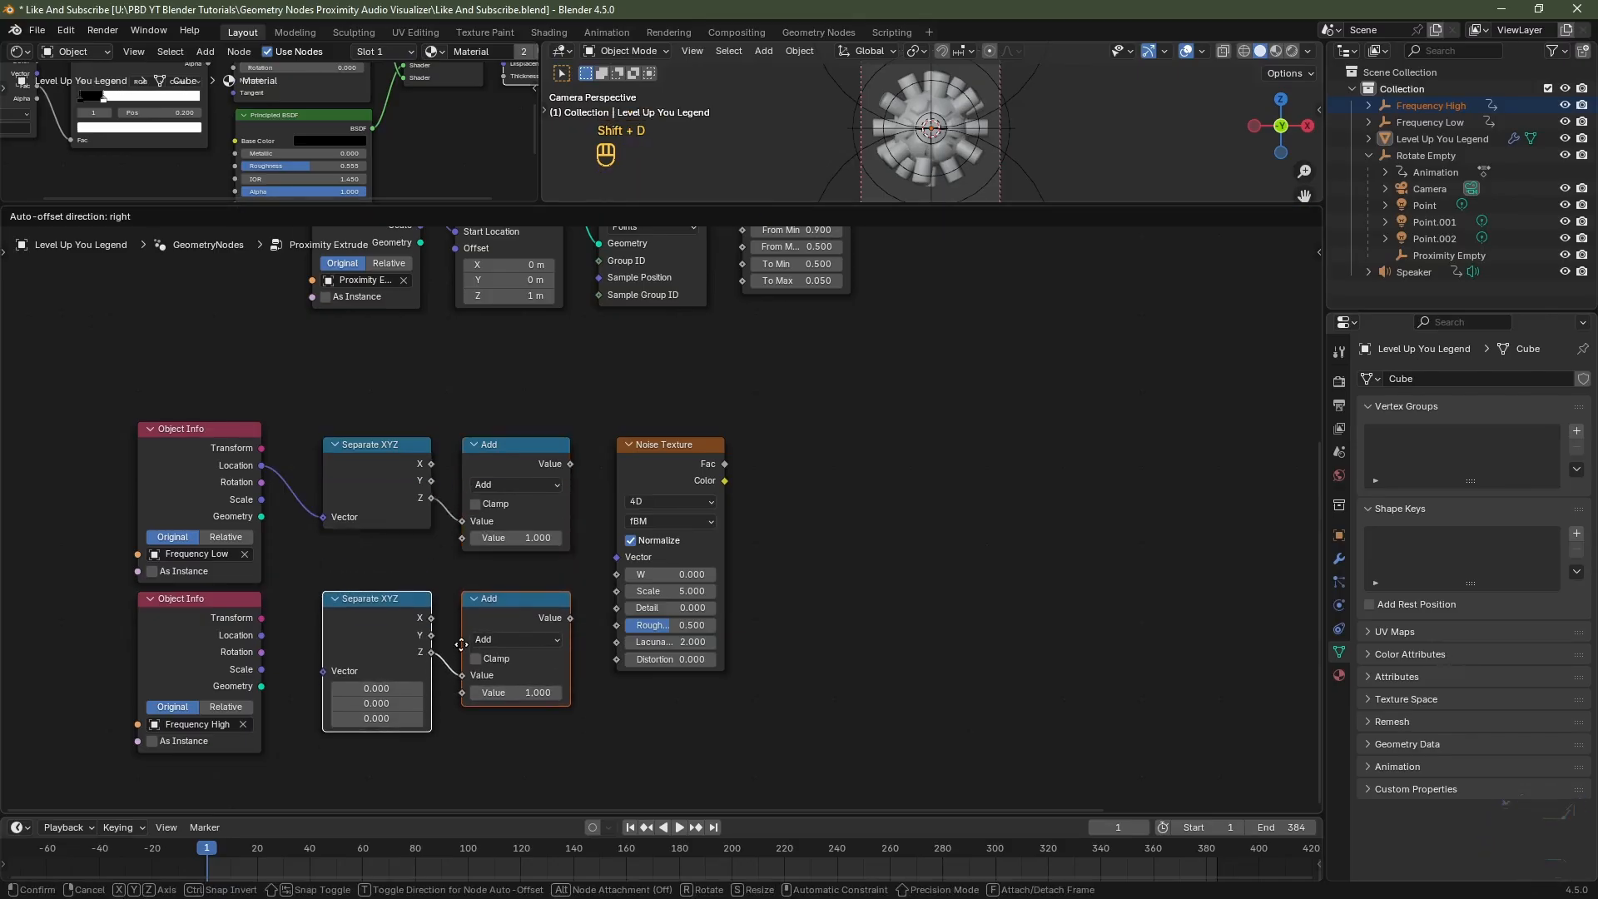
click(461, 641)
drag(261, 636, 326, 671)
Move the frequency and noise nodes up beneath the proximity nodes, and select the Map Range node.
drag(892, 462, 135, 707)
drag(557, 595, 540, 500)
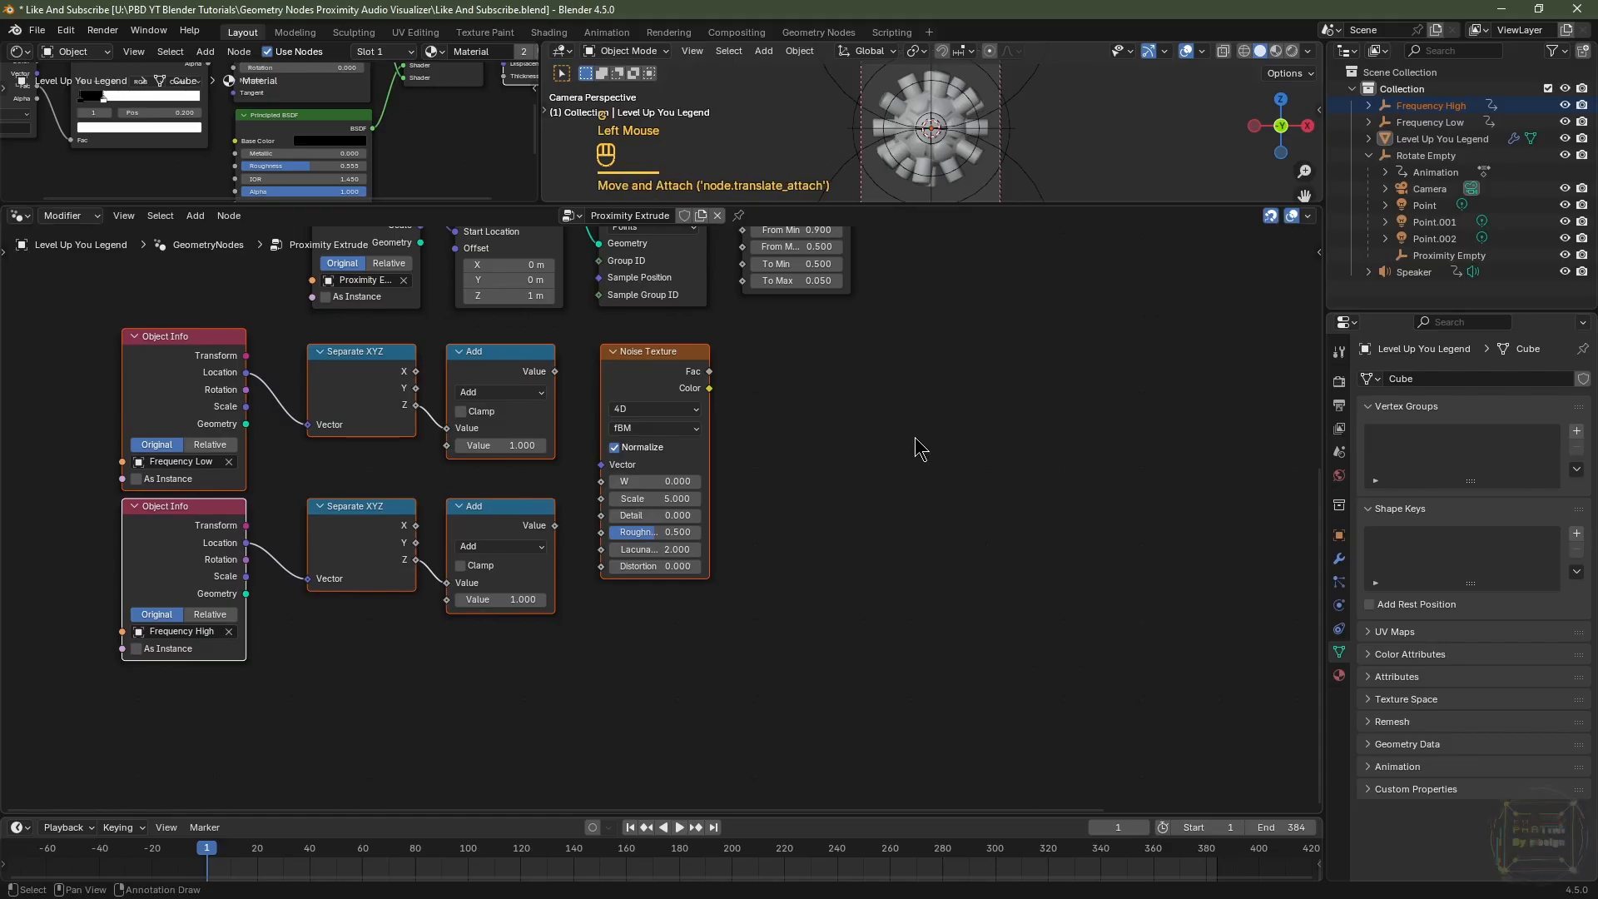
middle_drag(916, 404, 902, 556)
click(773, 287)
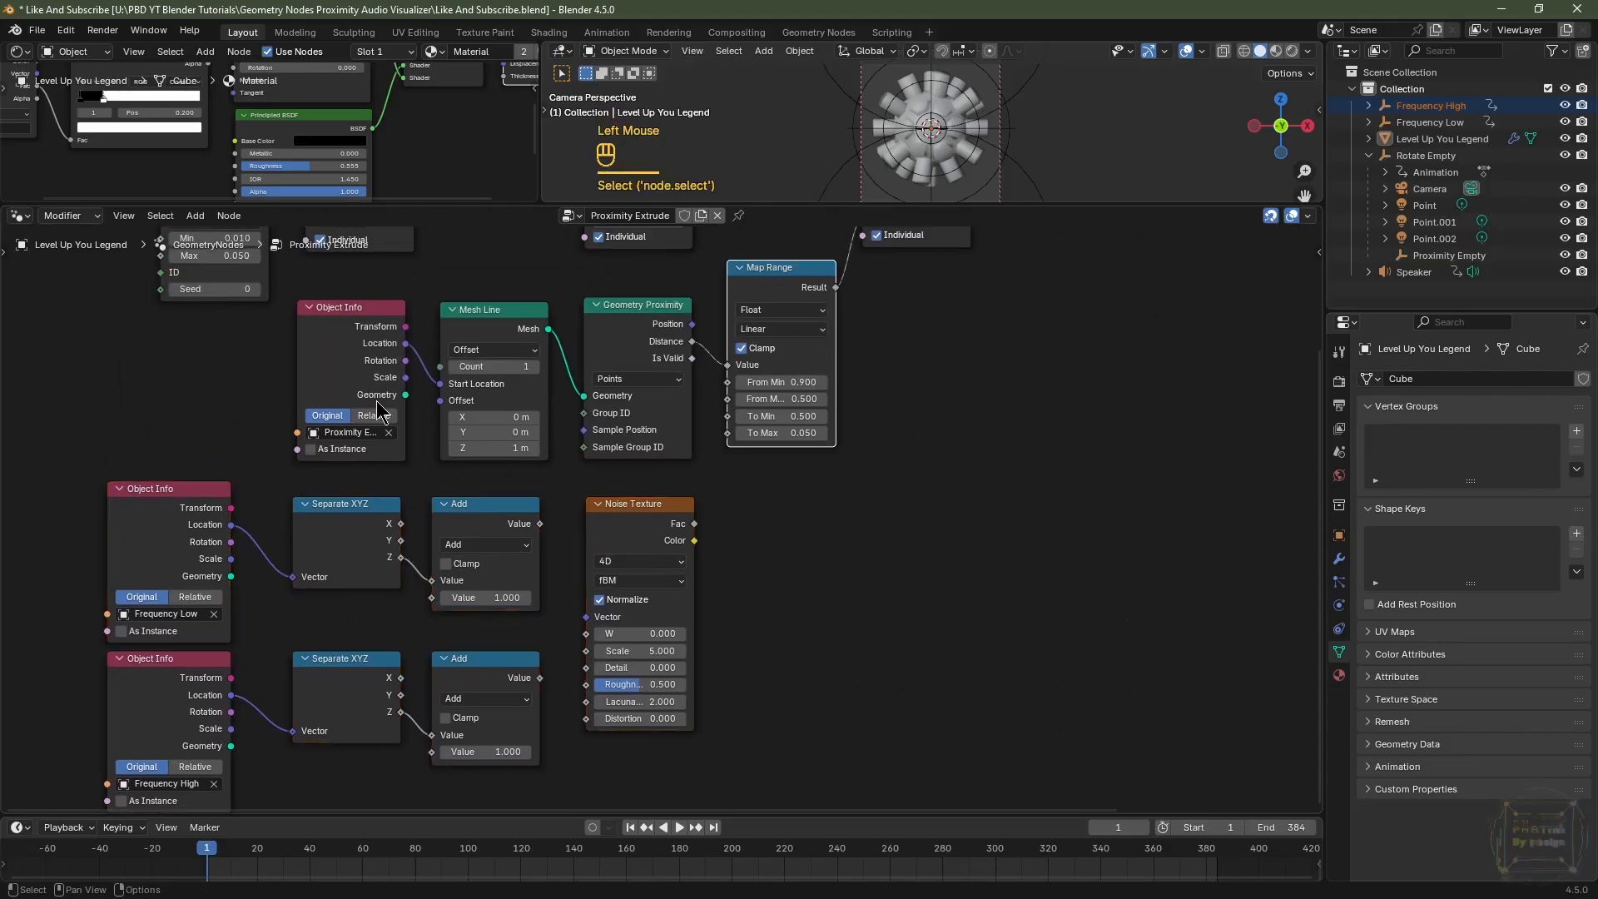
middle_drag(770, 417, 770, 435)
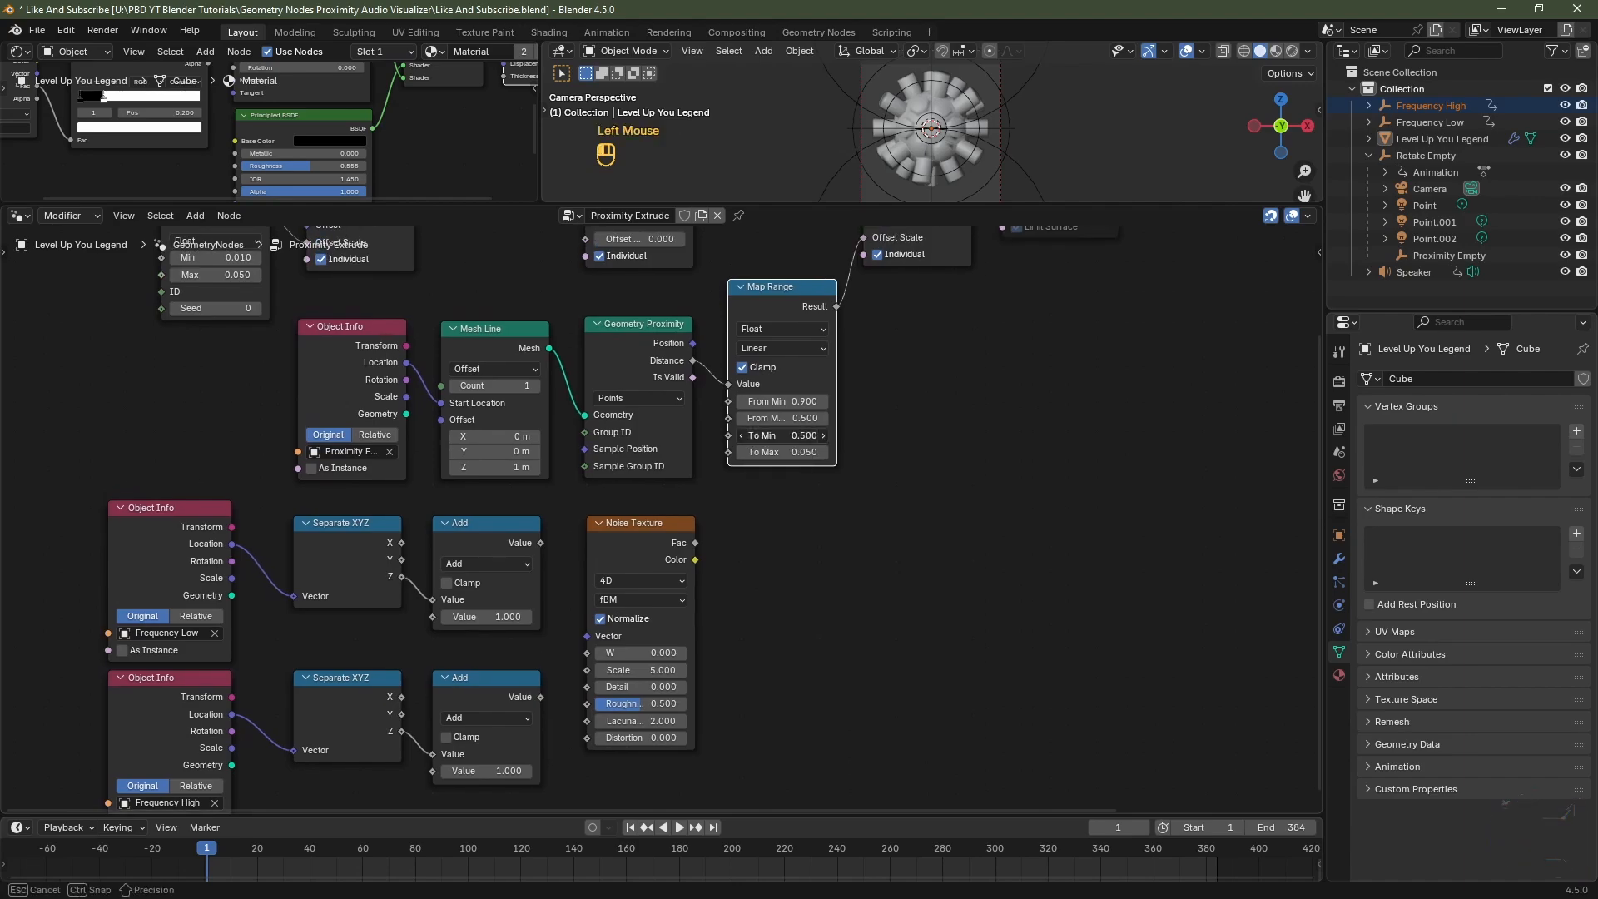
Link the Noise Texture's Fac output to the Map Range's To Min and set the noise Scale to 2.
mouse_move(782, 435)
mouse_down()
mouse_move(834, 436)
mouse_move(783, 435)
mouse_up()
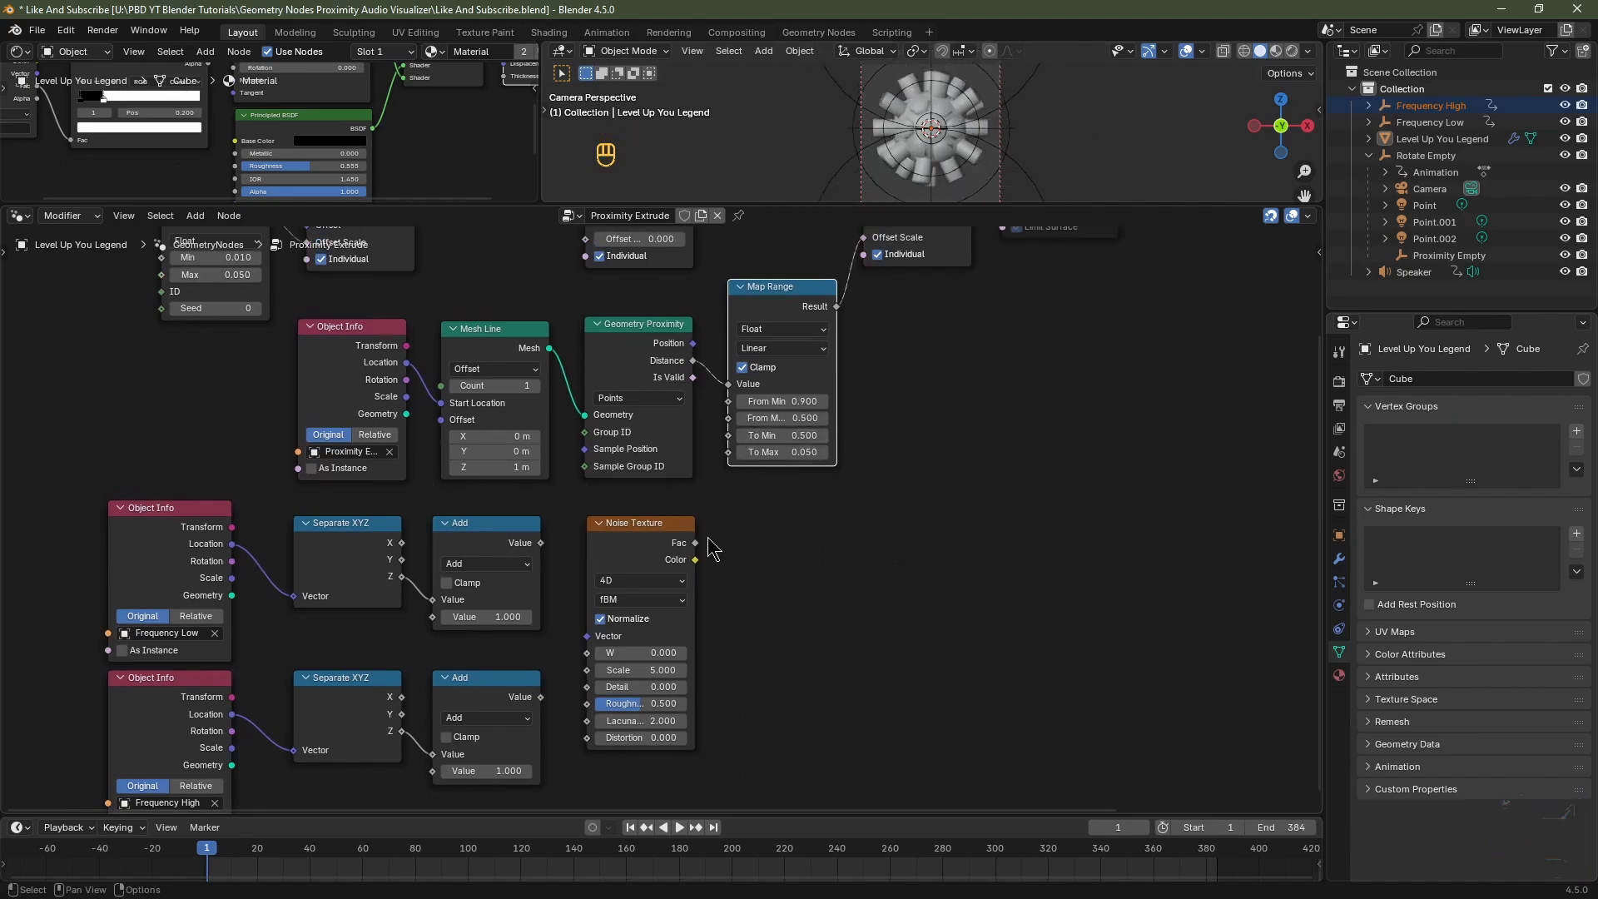
drag(695, 543, 728, 436)
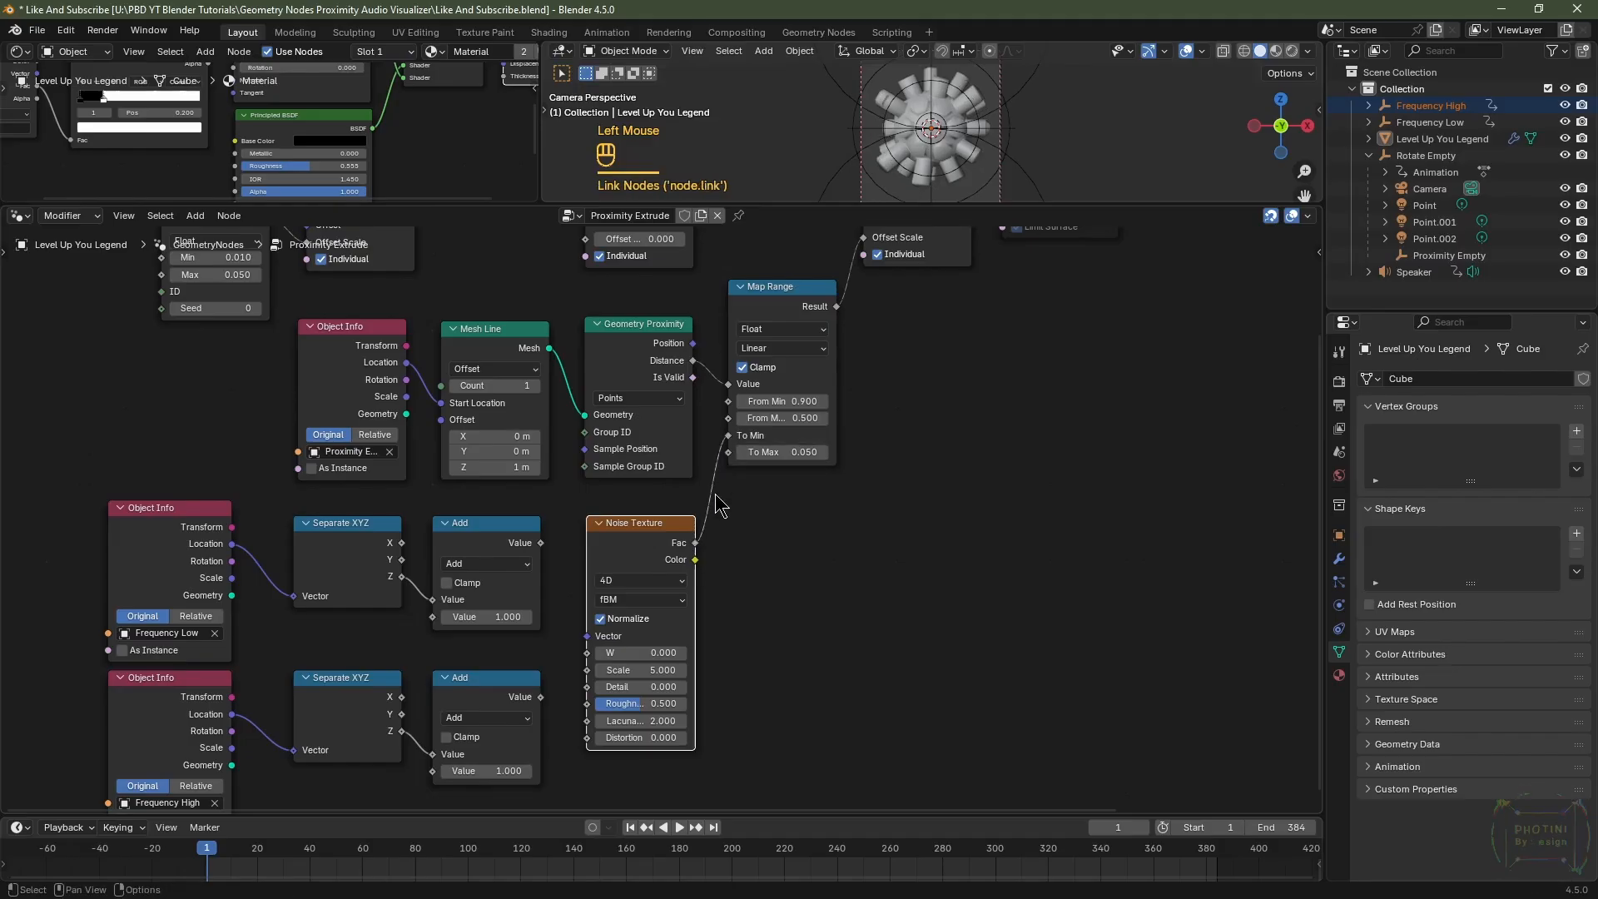
double_click(648, 670)
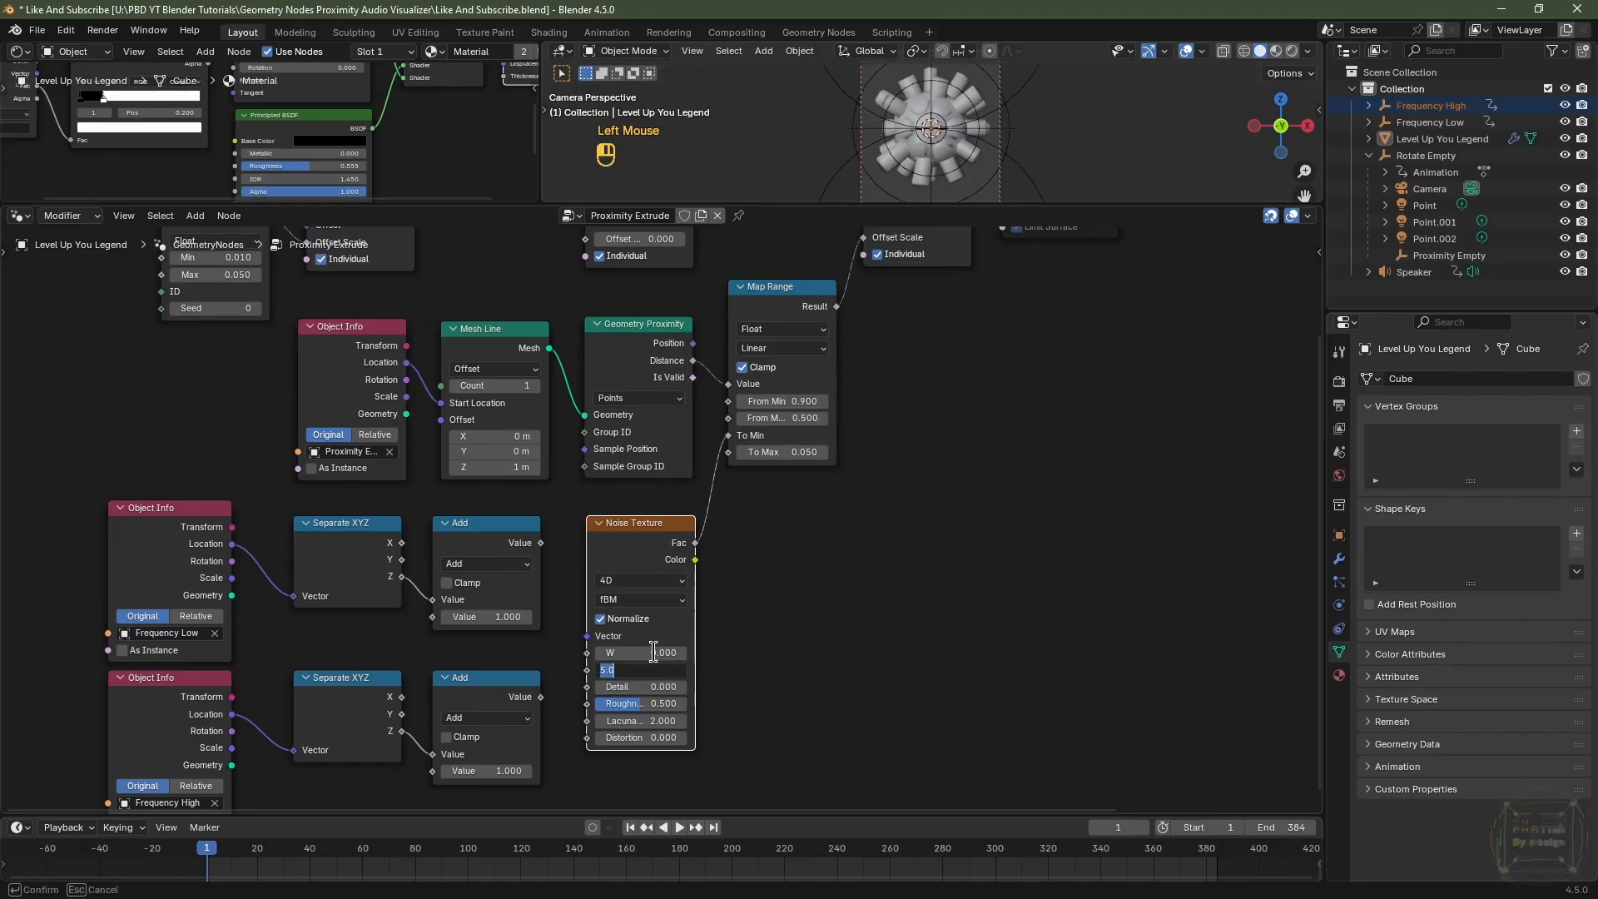
text(2)
key(Return)
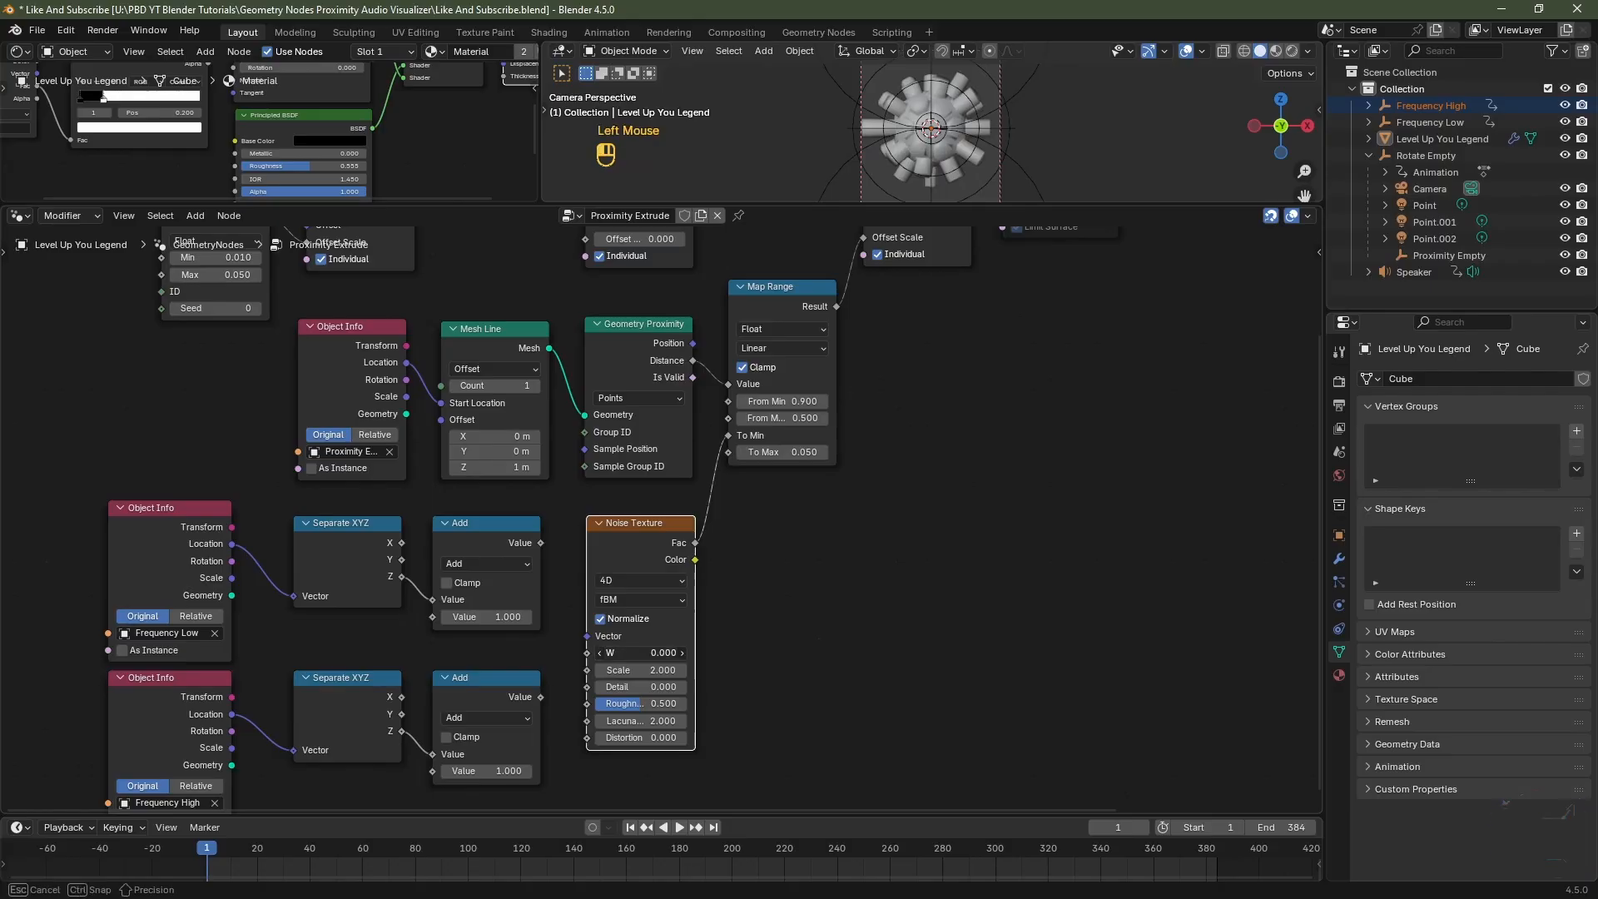
drag(641, 653, 882, 670)
key(Escape)
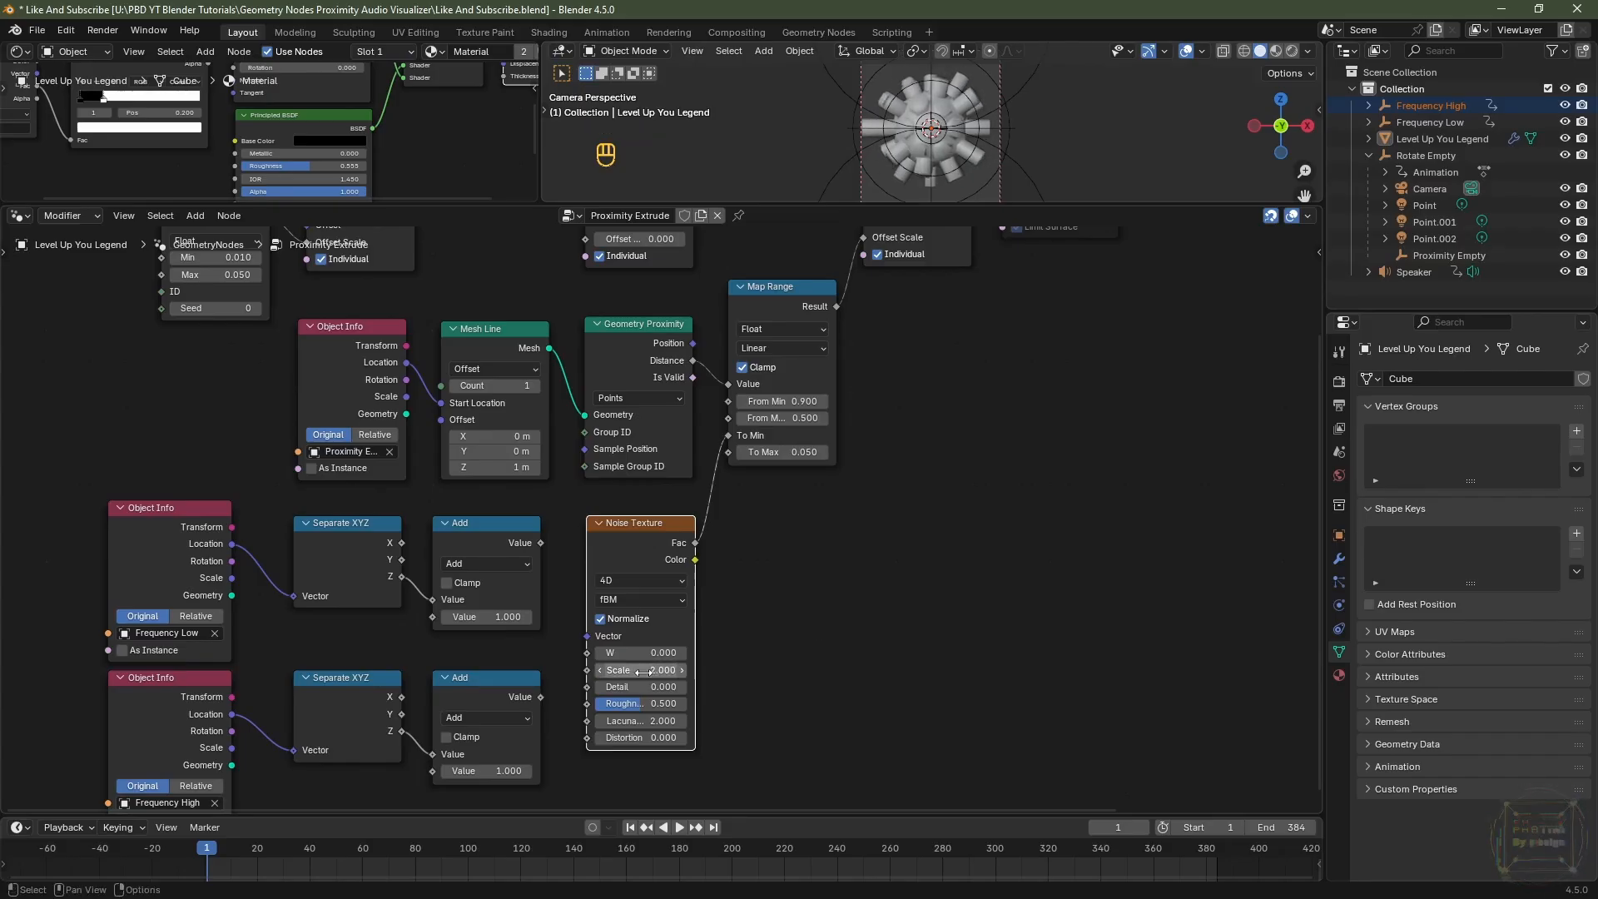
Link the Frequency Low Add node's Value to the Noise Texture's W and the Frequency High Add node's Value to its Scale.
drag(542, 544, 587, 657)
click(503, 540)
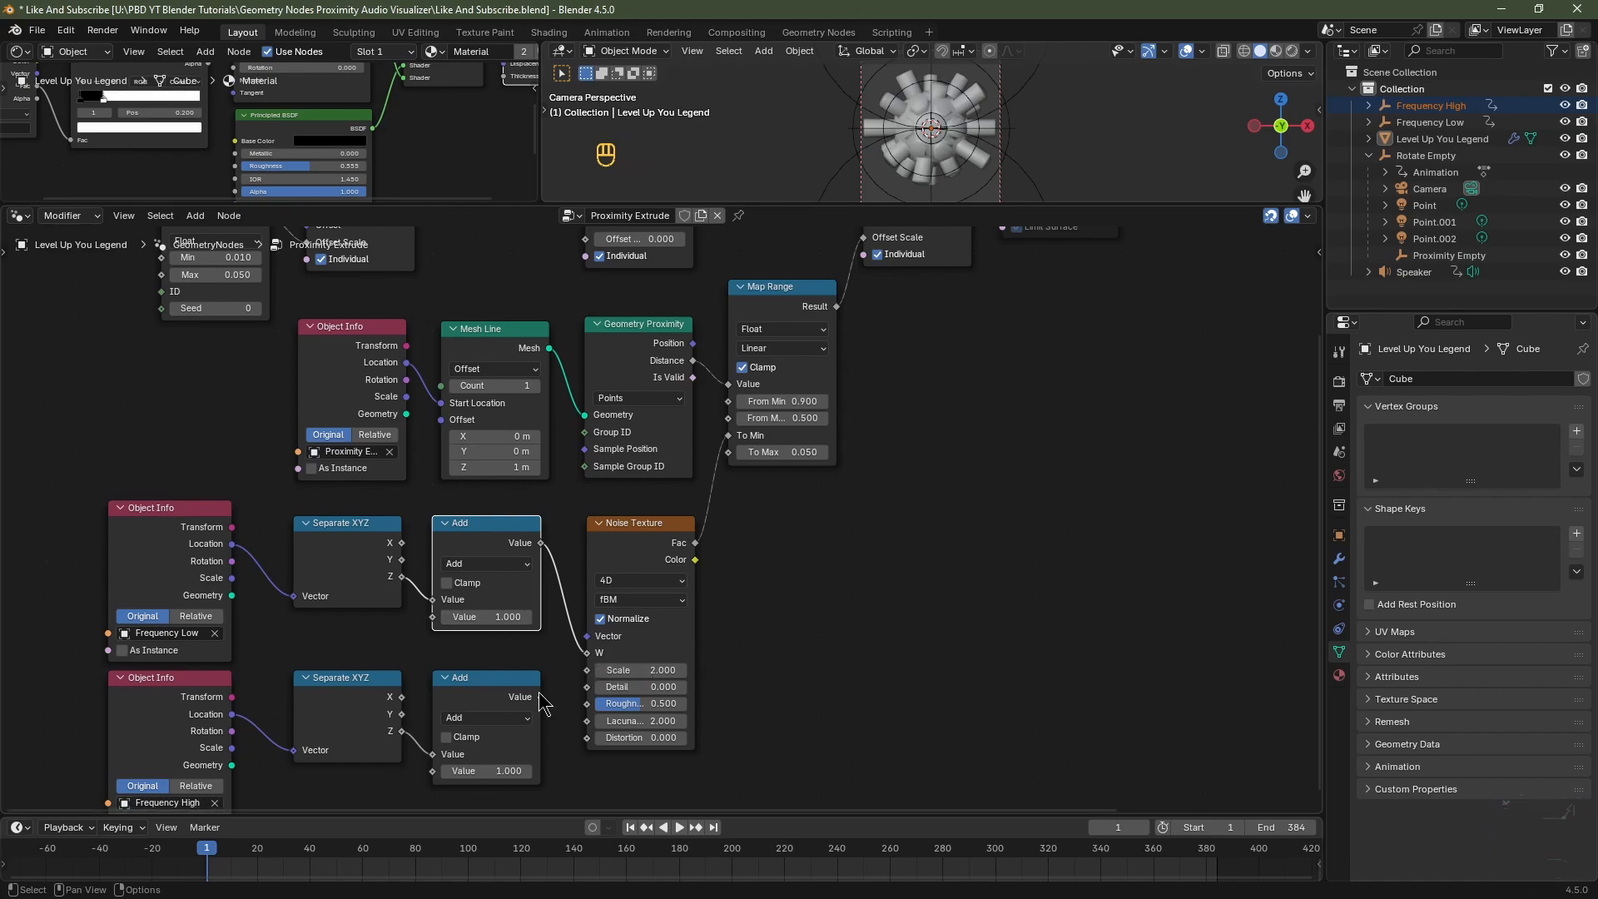
drag(541, 697, 588, 671)
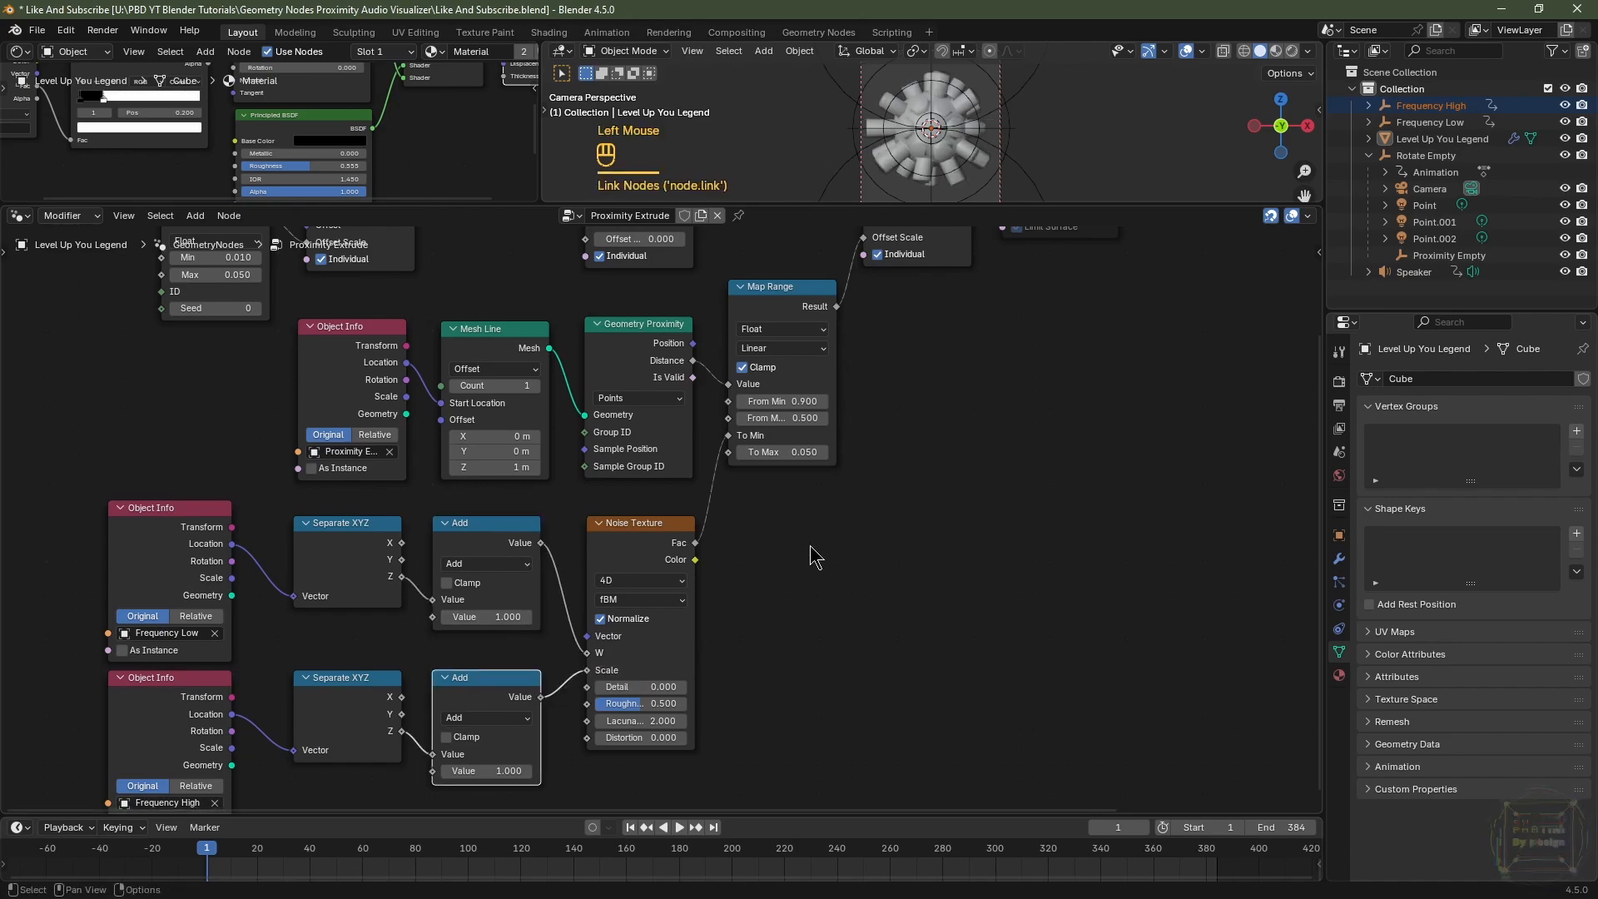
Play the animation to check how the audio-driven noise moves the sphere's extrusions, and stop playback.
key(space)
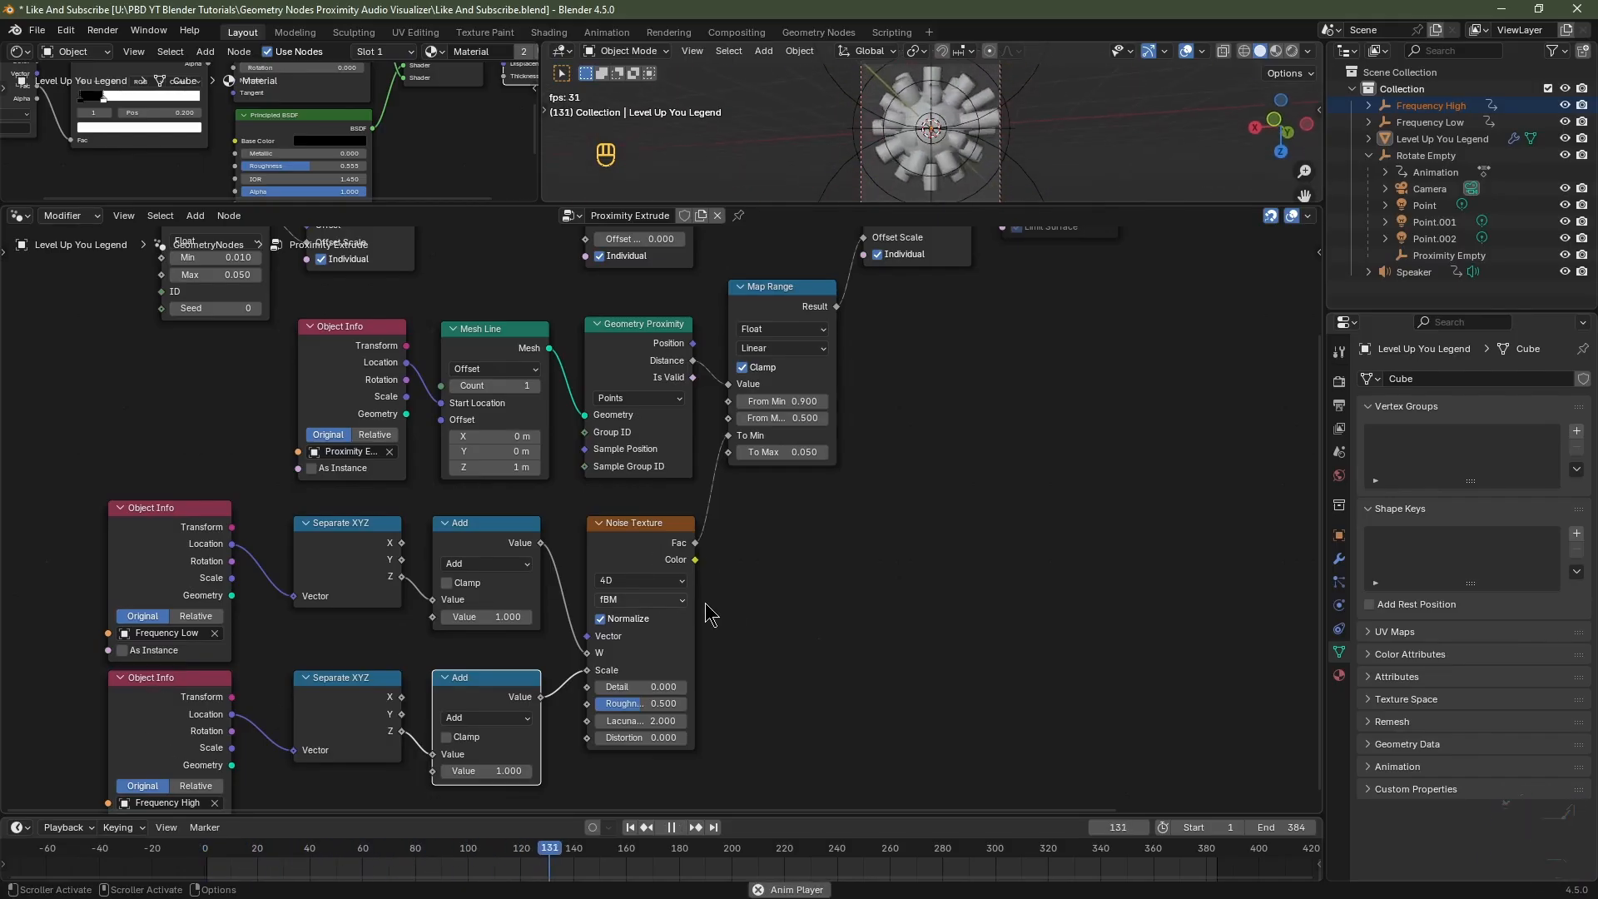
middle_drag(854, 474, 800, 599)
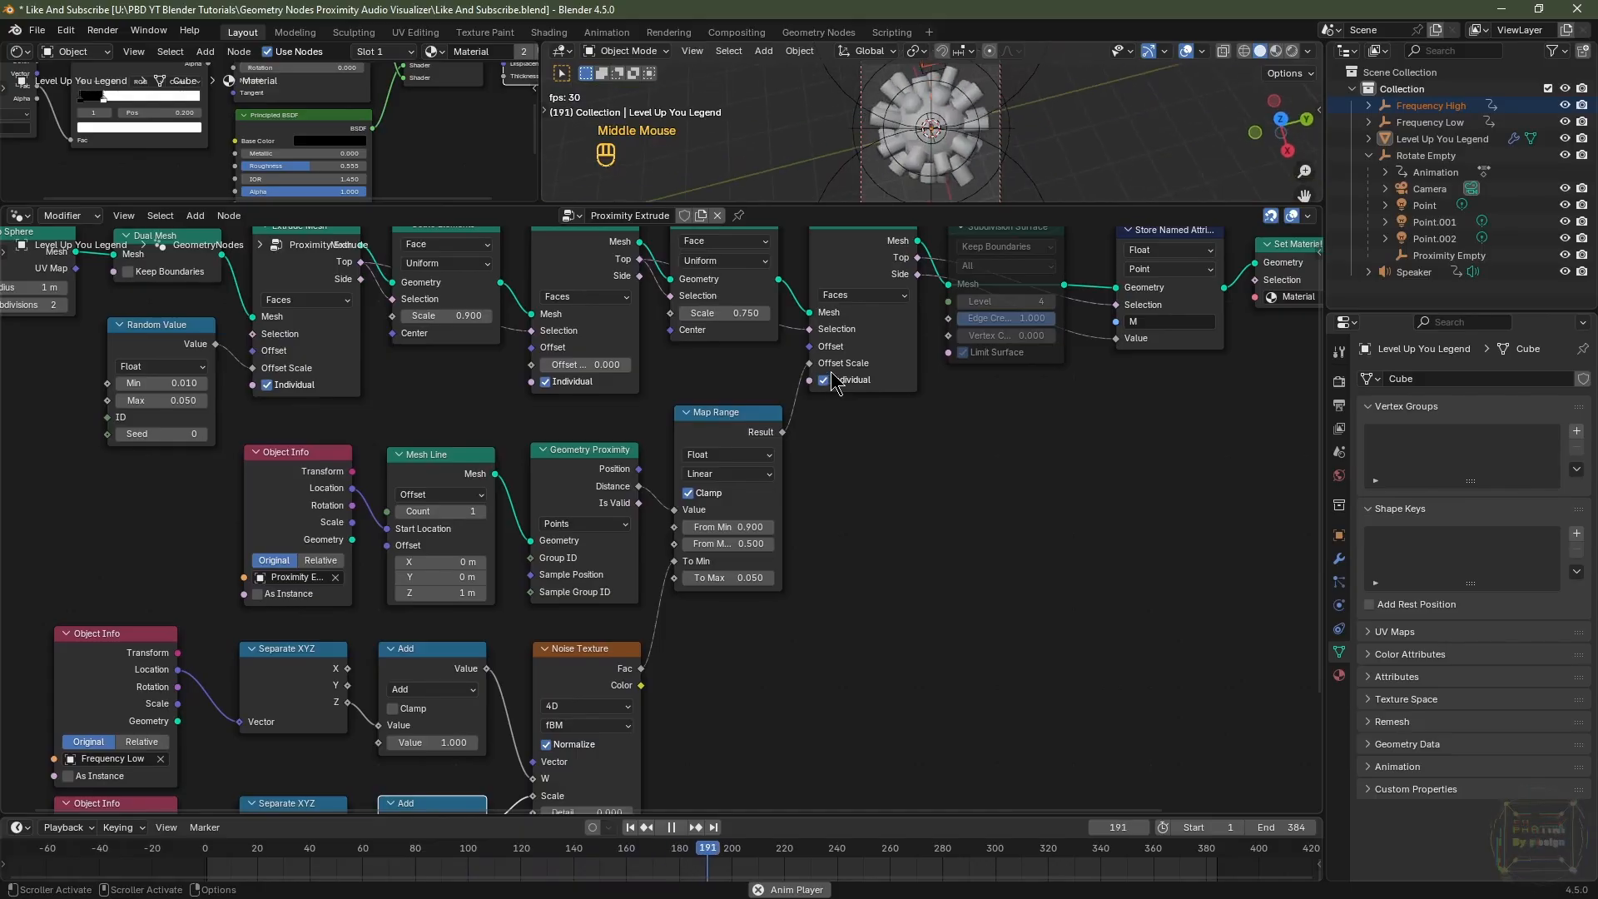
middle_drag(890, 308, 872, 432)
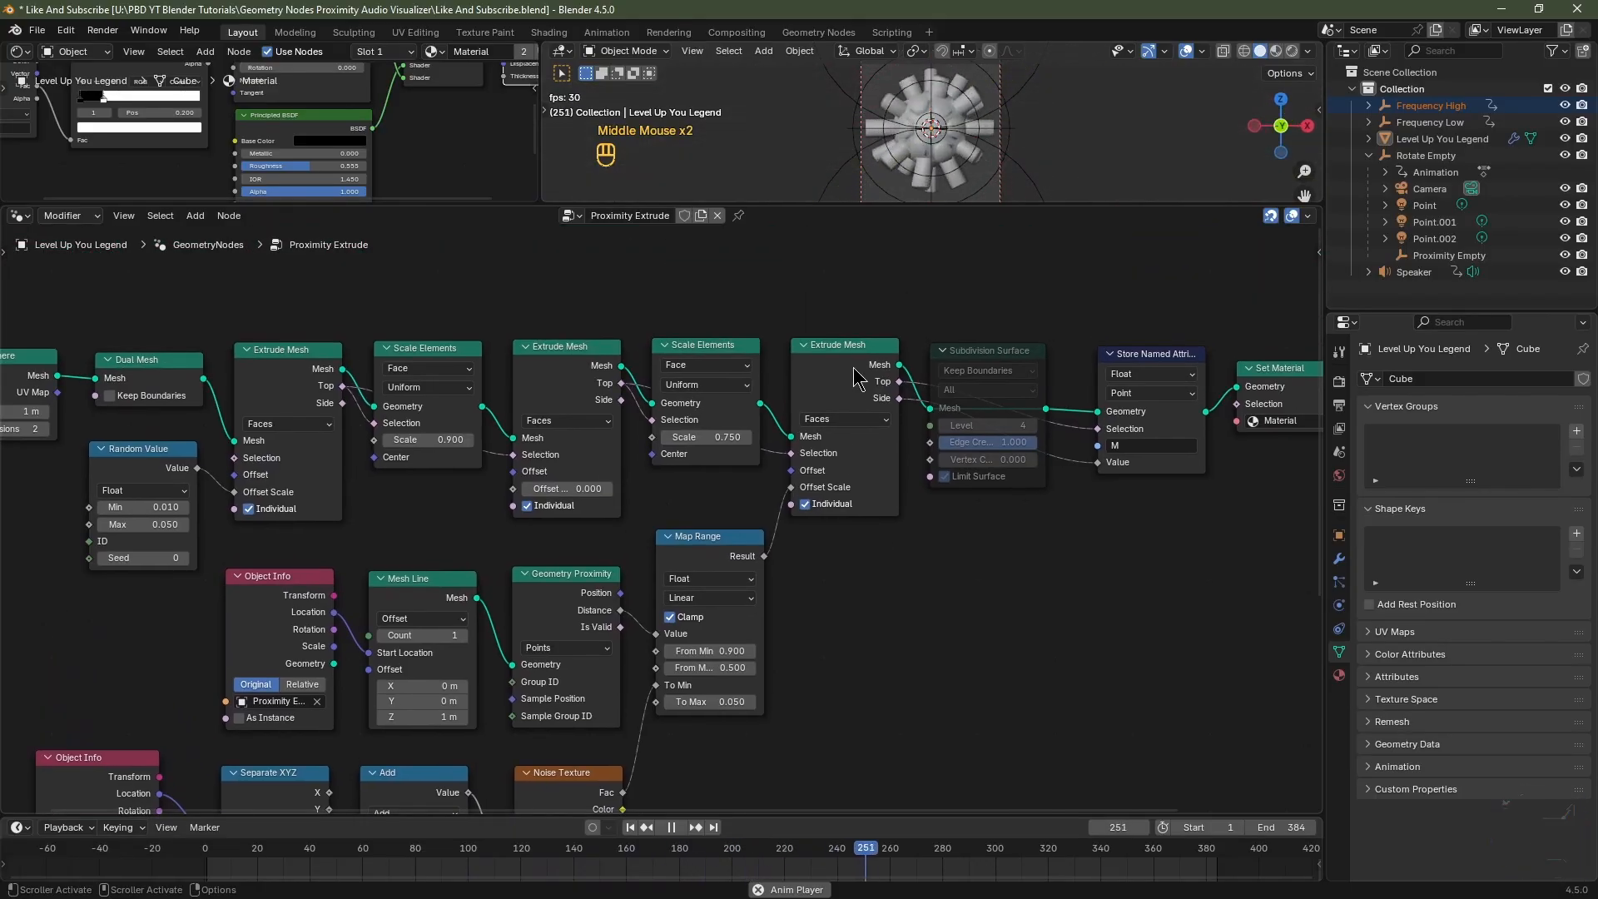
key(space)
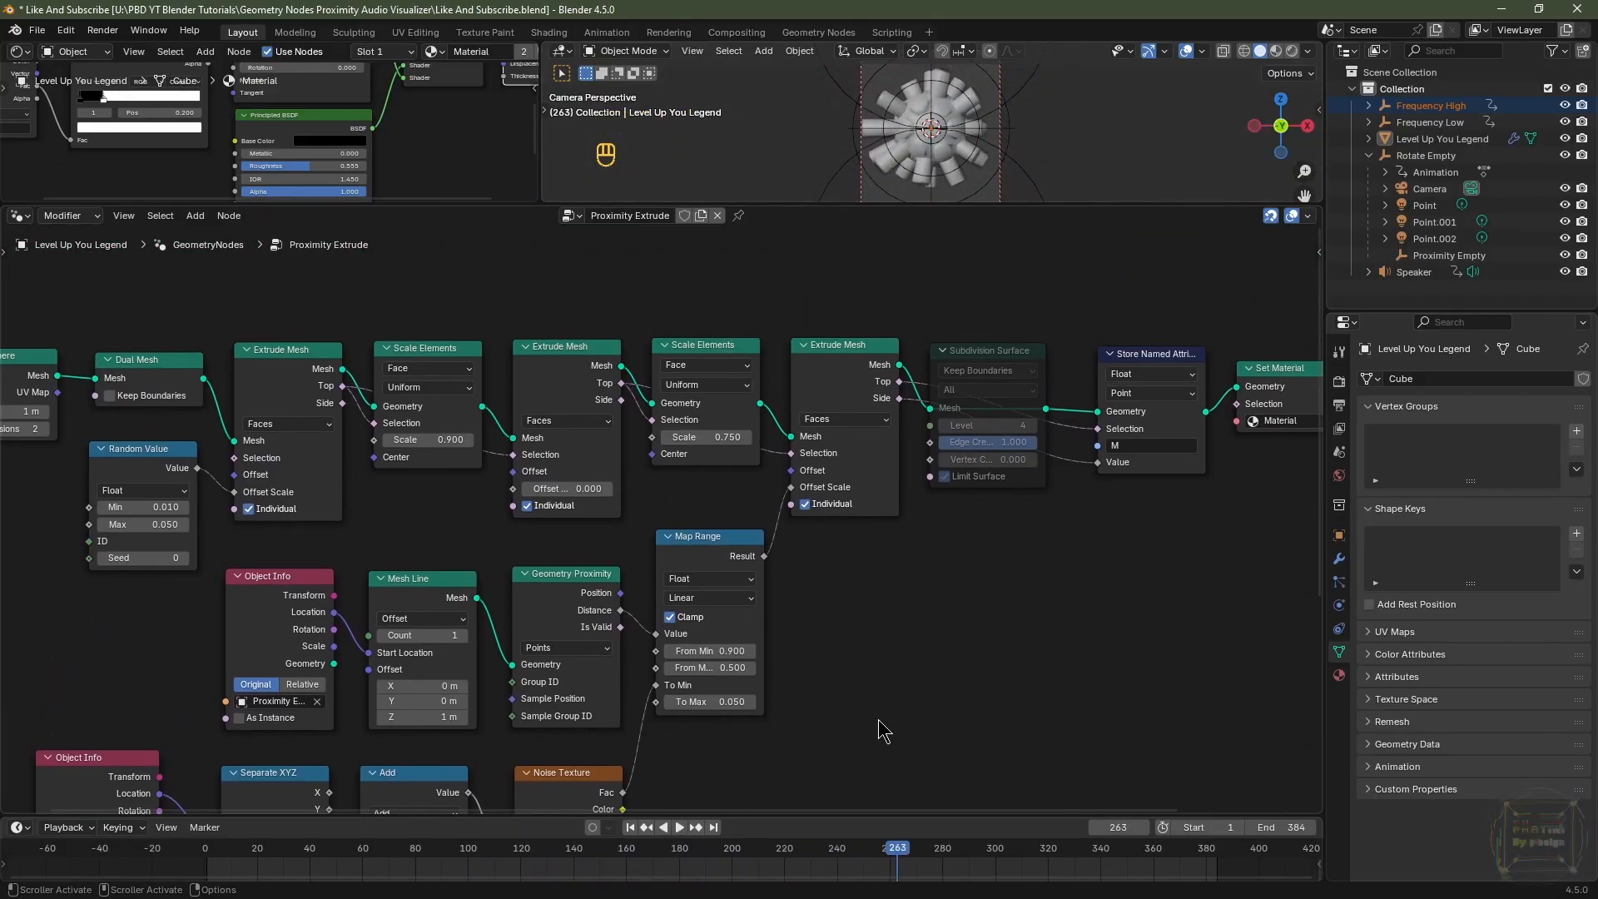
Duplicate the Store Named Attribute node twice, inserting both copies in sequence between the original and the Set Material node.
middle_drag(884, 731, 899, 492)
middle_drag(533, 700, 523, 616)
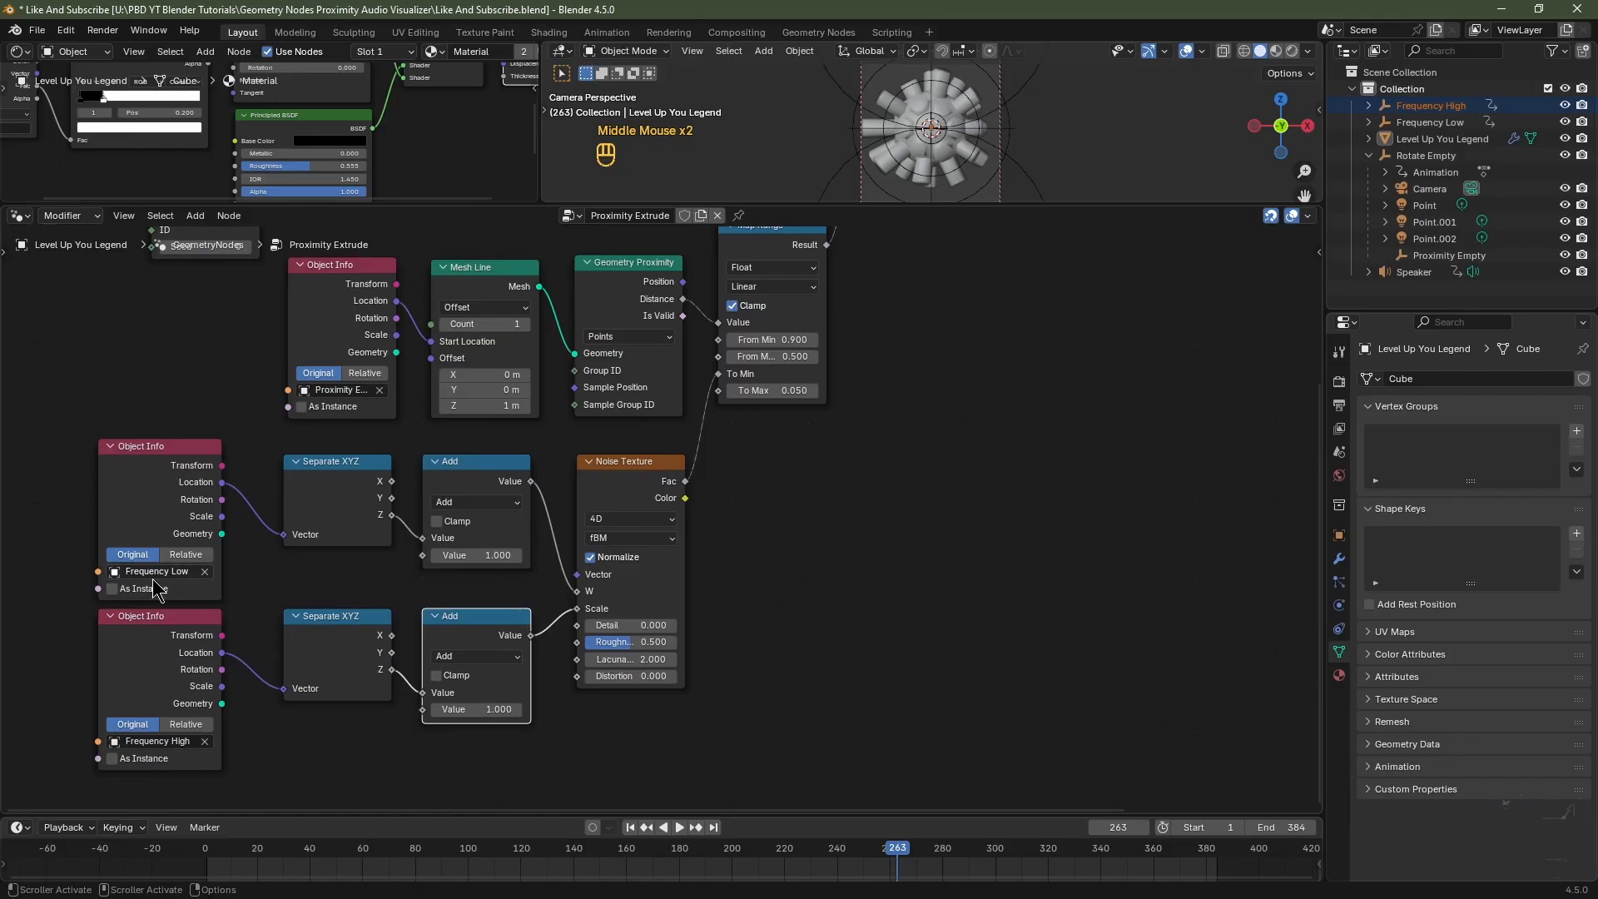
middle_drag(879, 503, 915, 583)
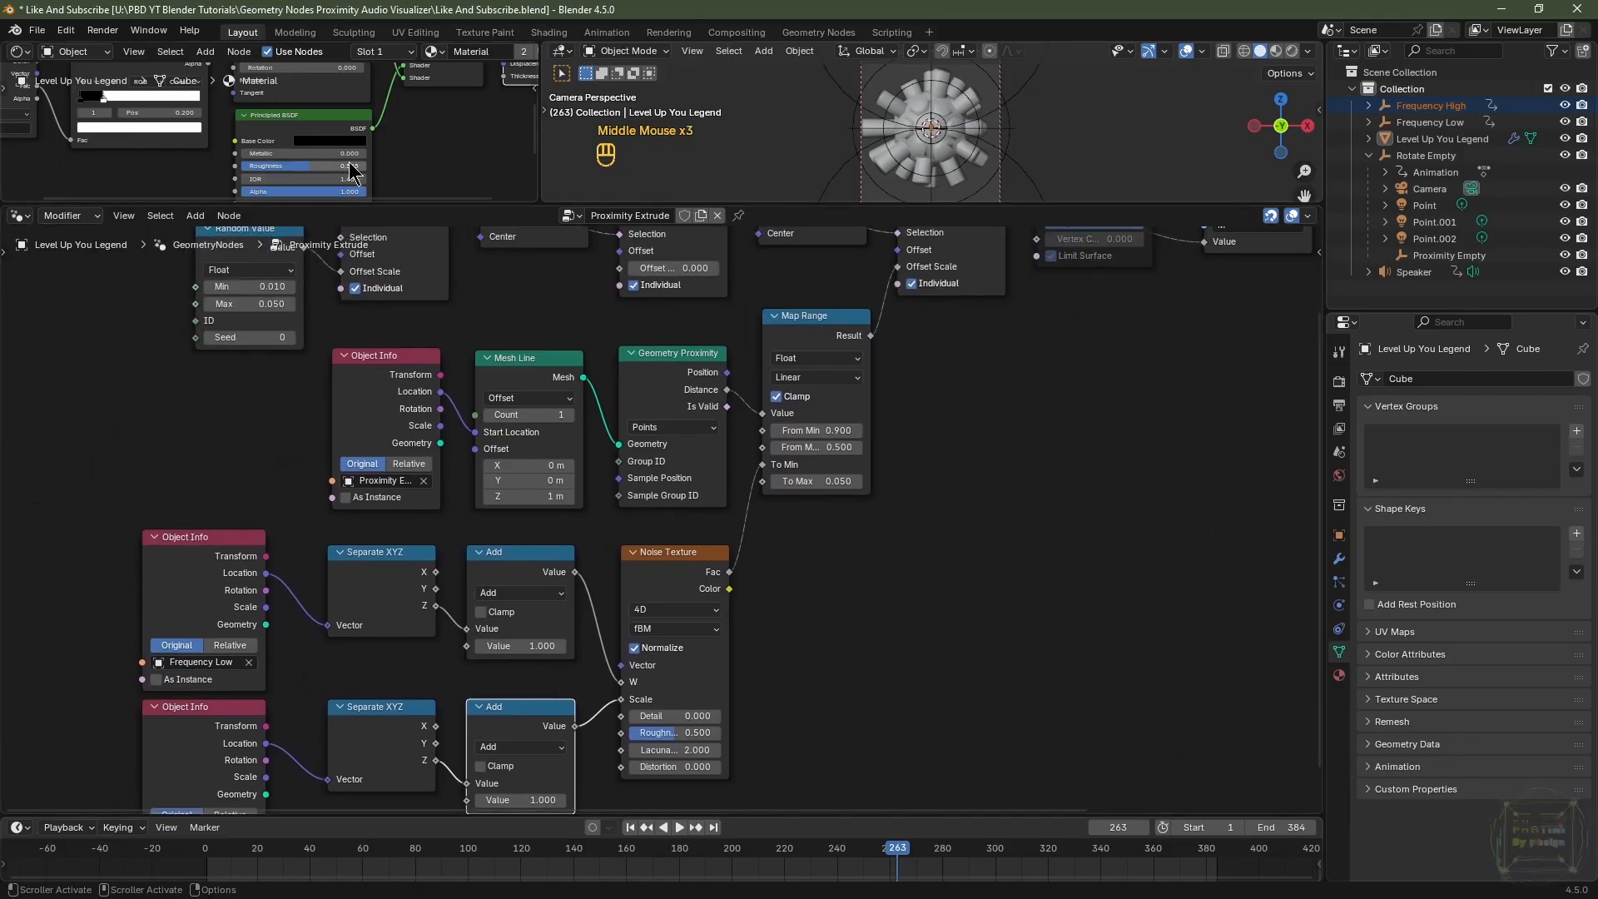
middle_drag(1156, 482, 829, 605)
middle_drag(885, 490, 793, 568)
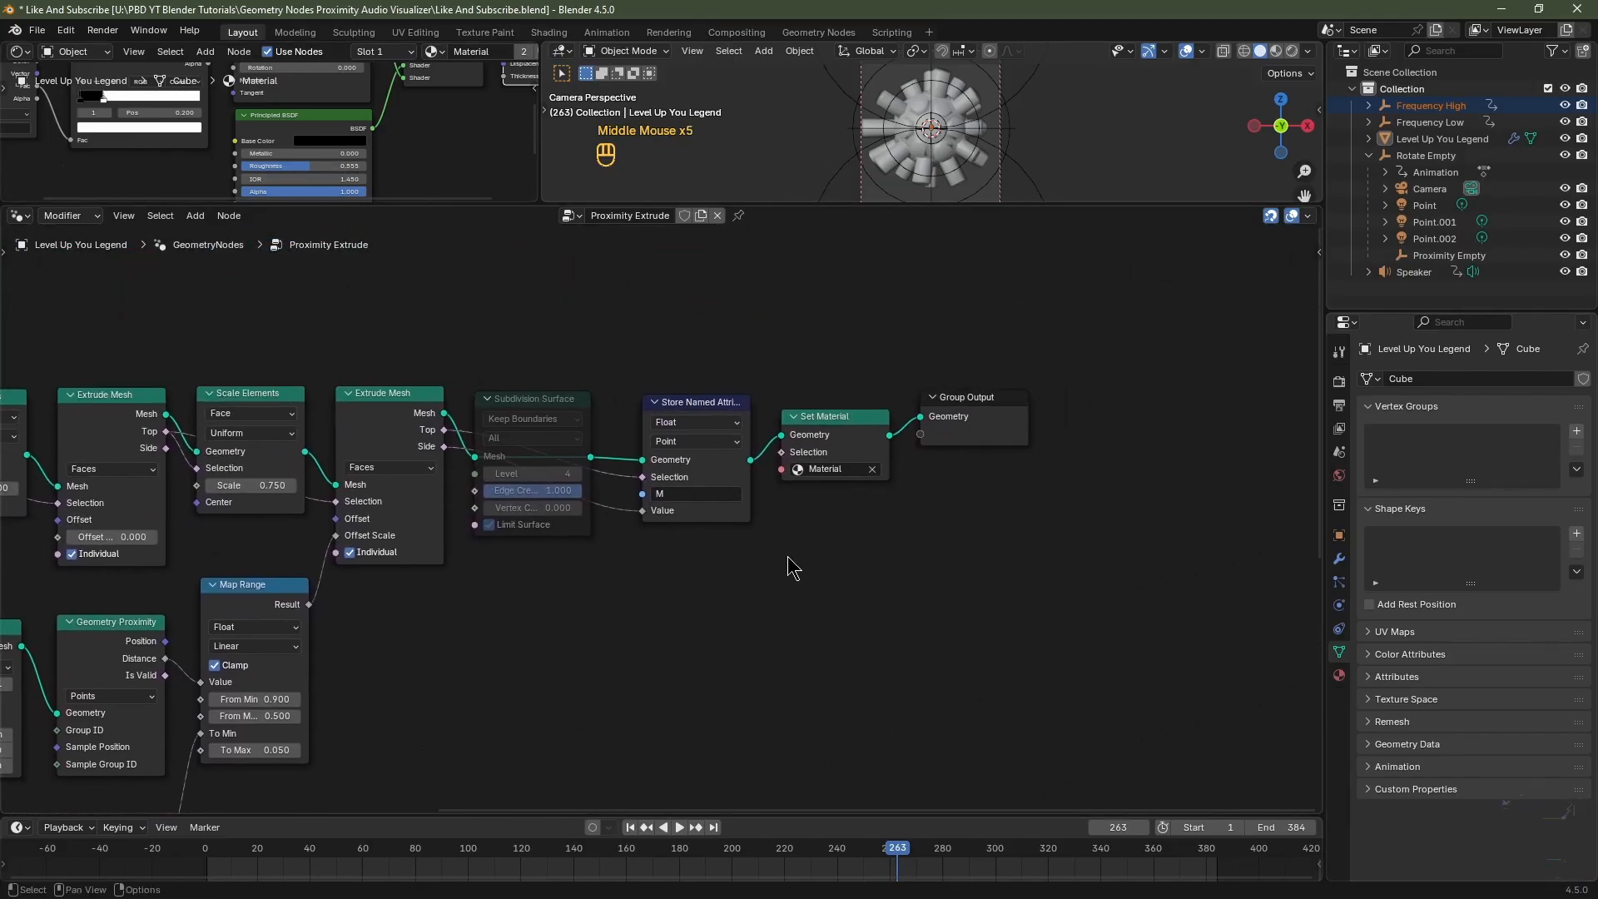
click(707, 408)
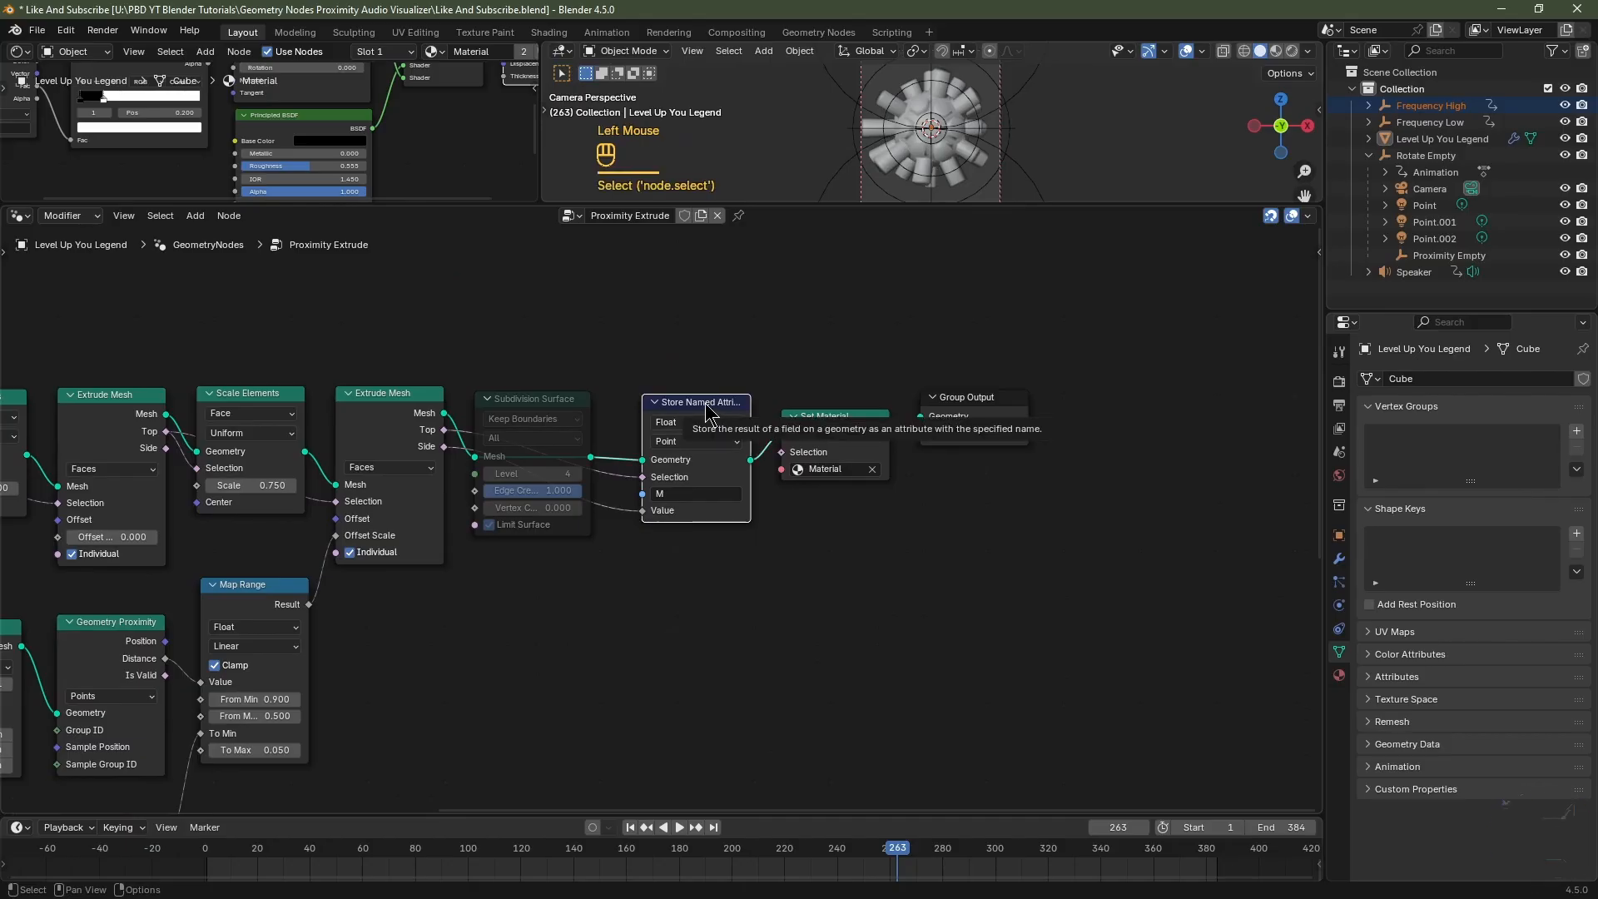
key(shift+d)
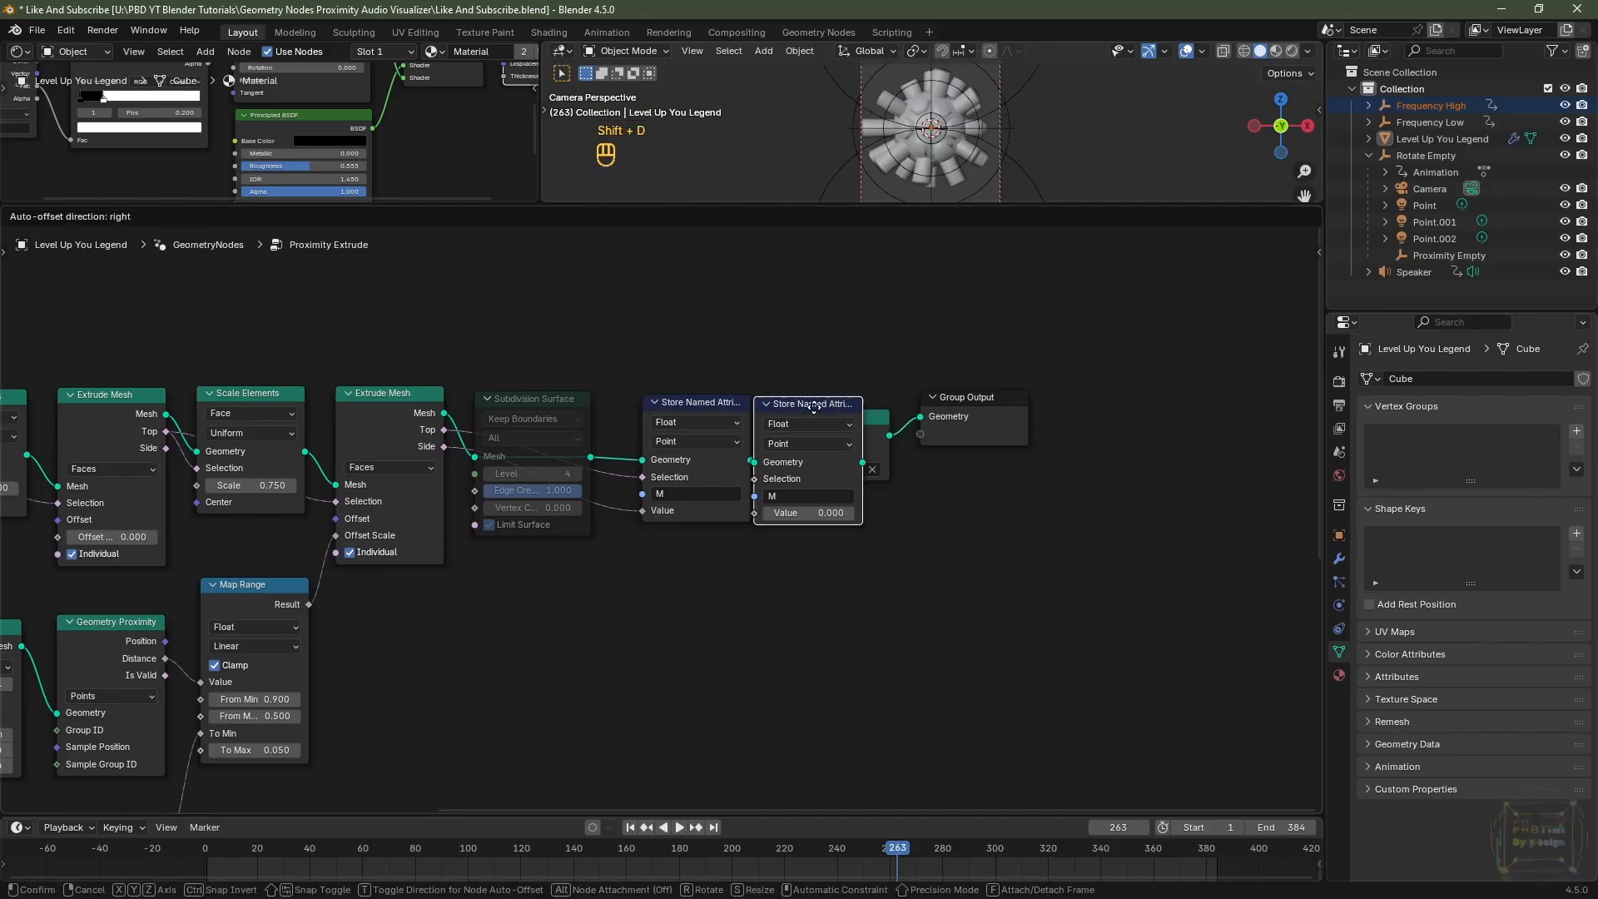
click(814, 406)
drag(837, 408, 869, 470)
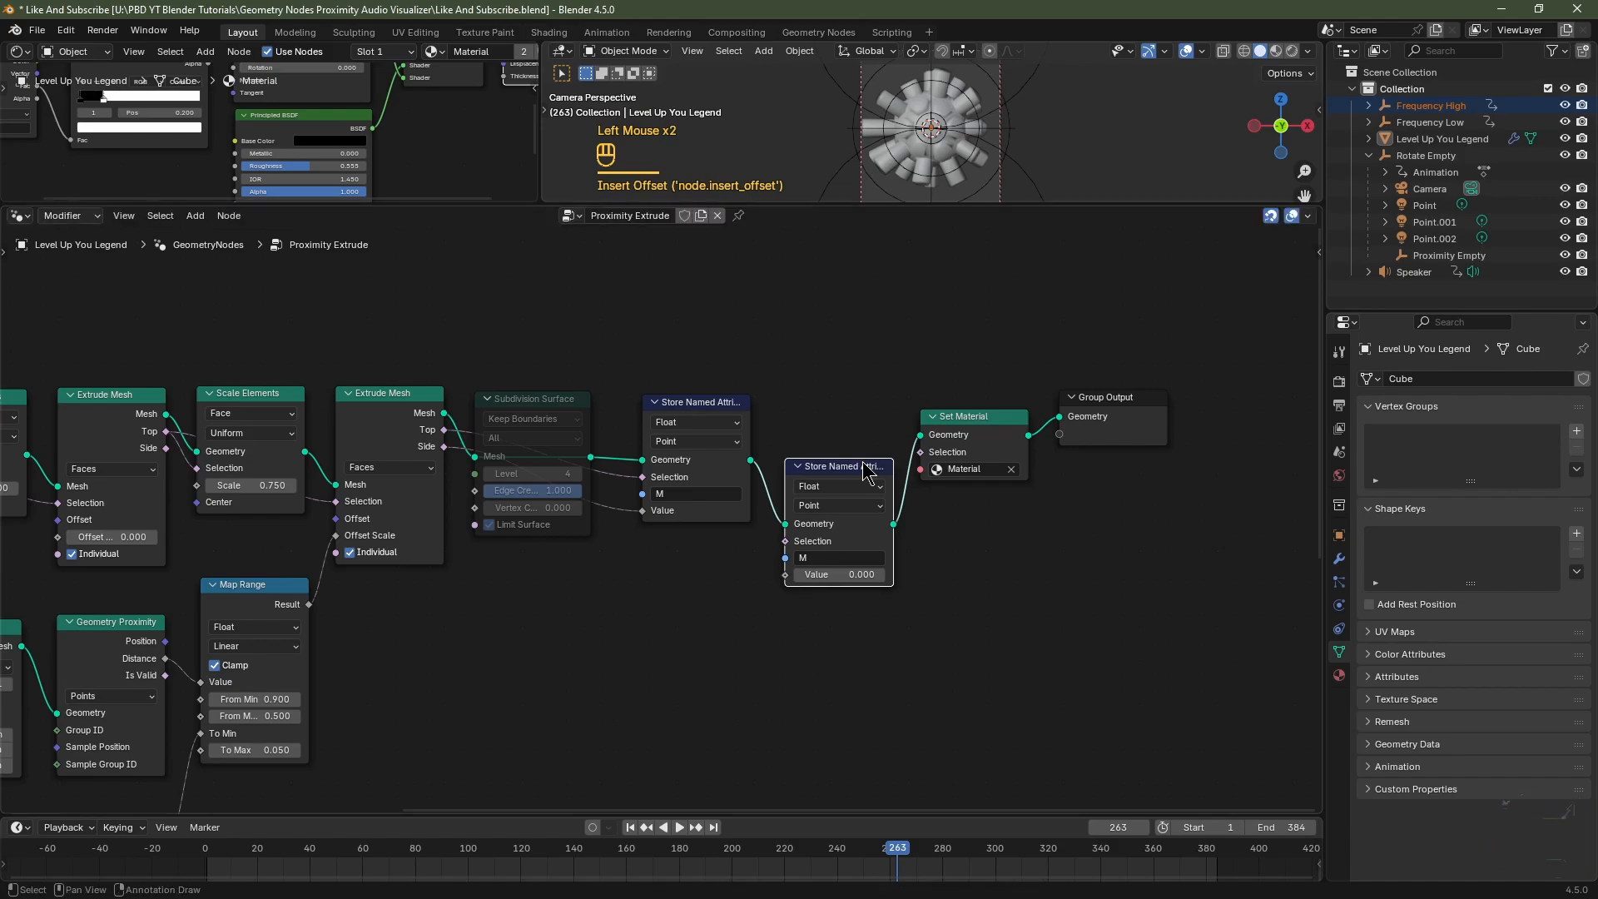
key(shift+d)
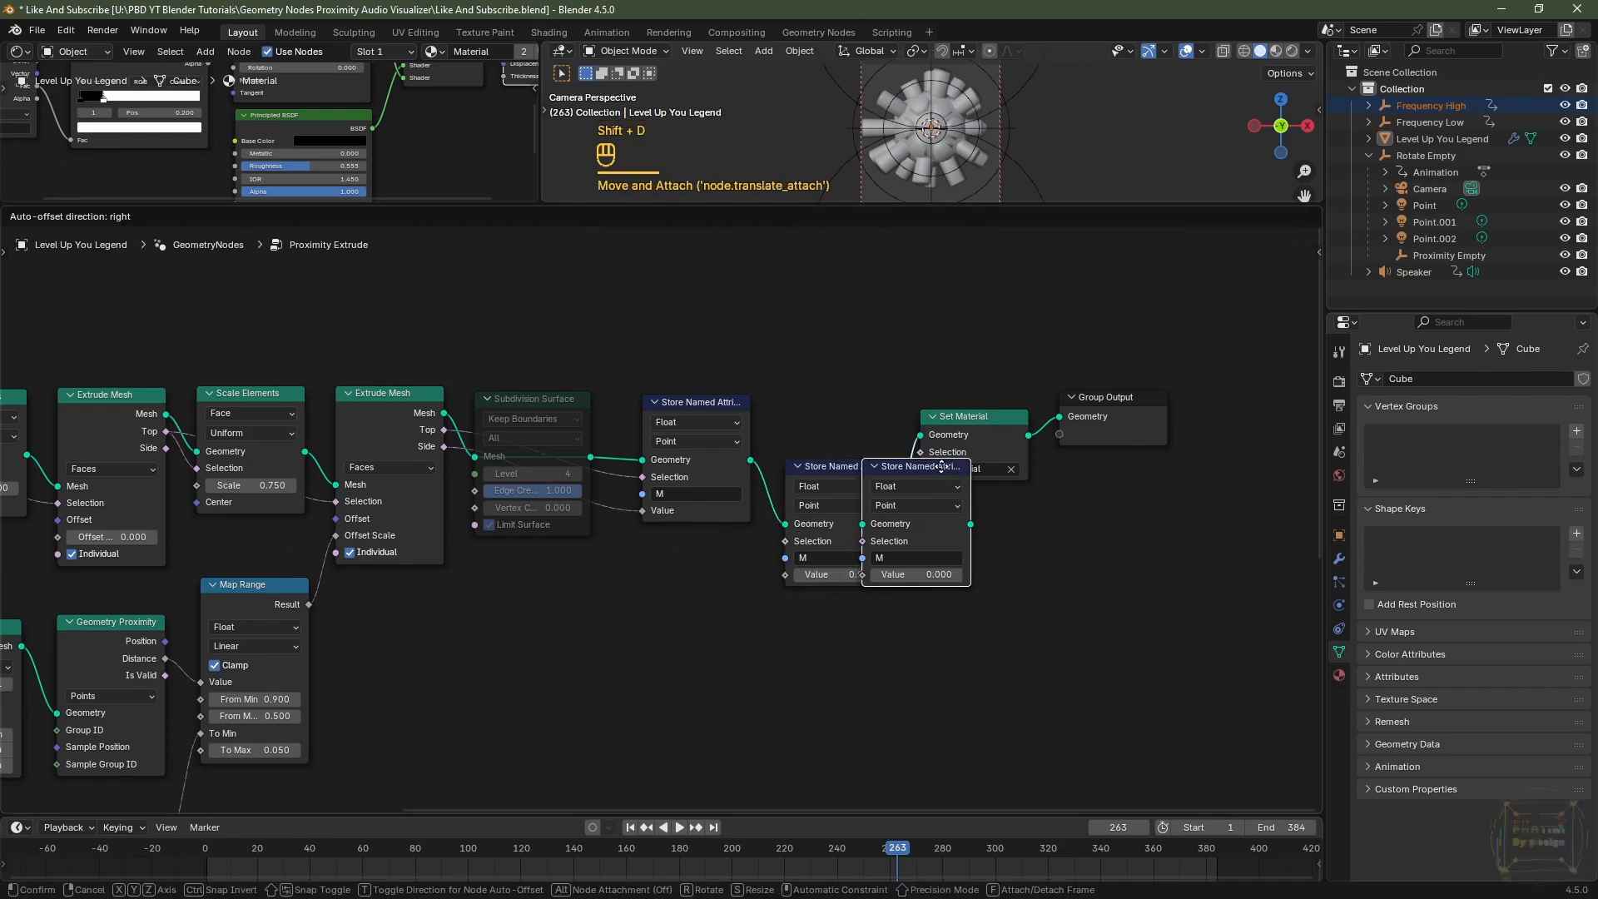
click(942, 467)
drag(986, 483, 986, 528)
Name the first duplicated Store Named Attribute's attribute FL and the second one's FH.
click(849, 471)
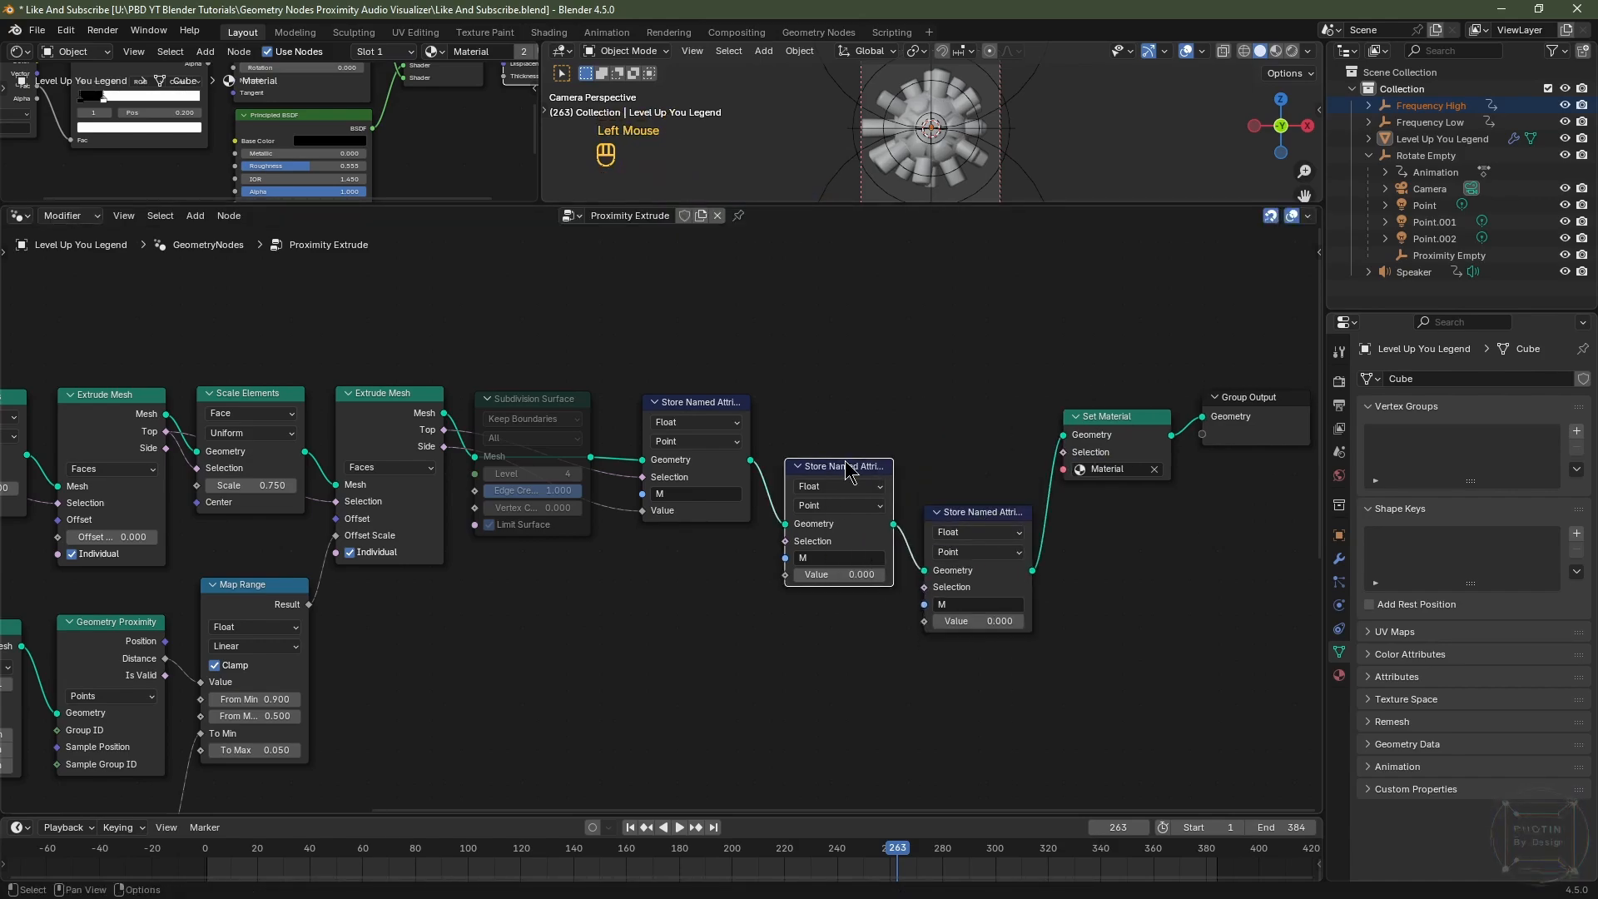
click(825, 558)
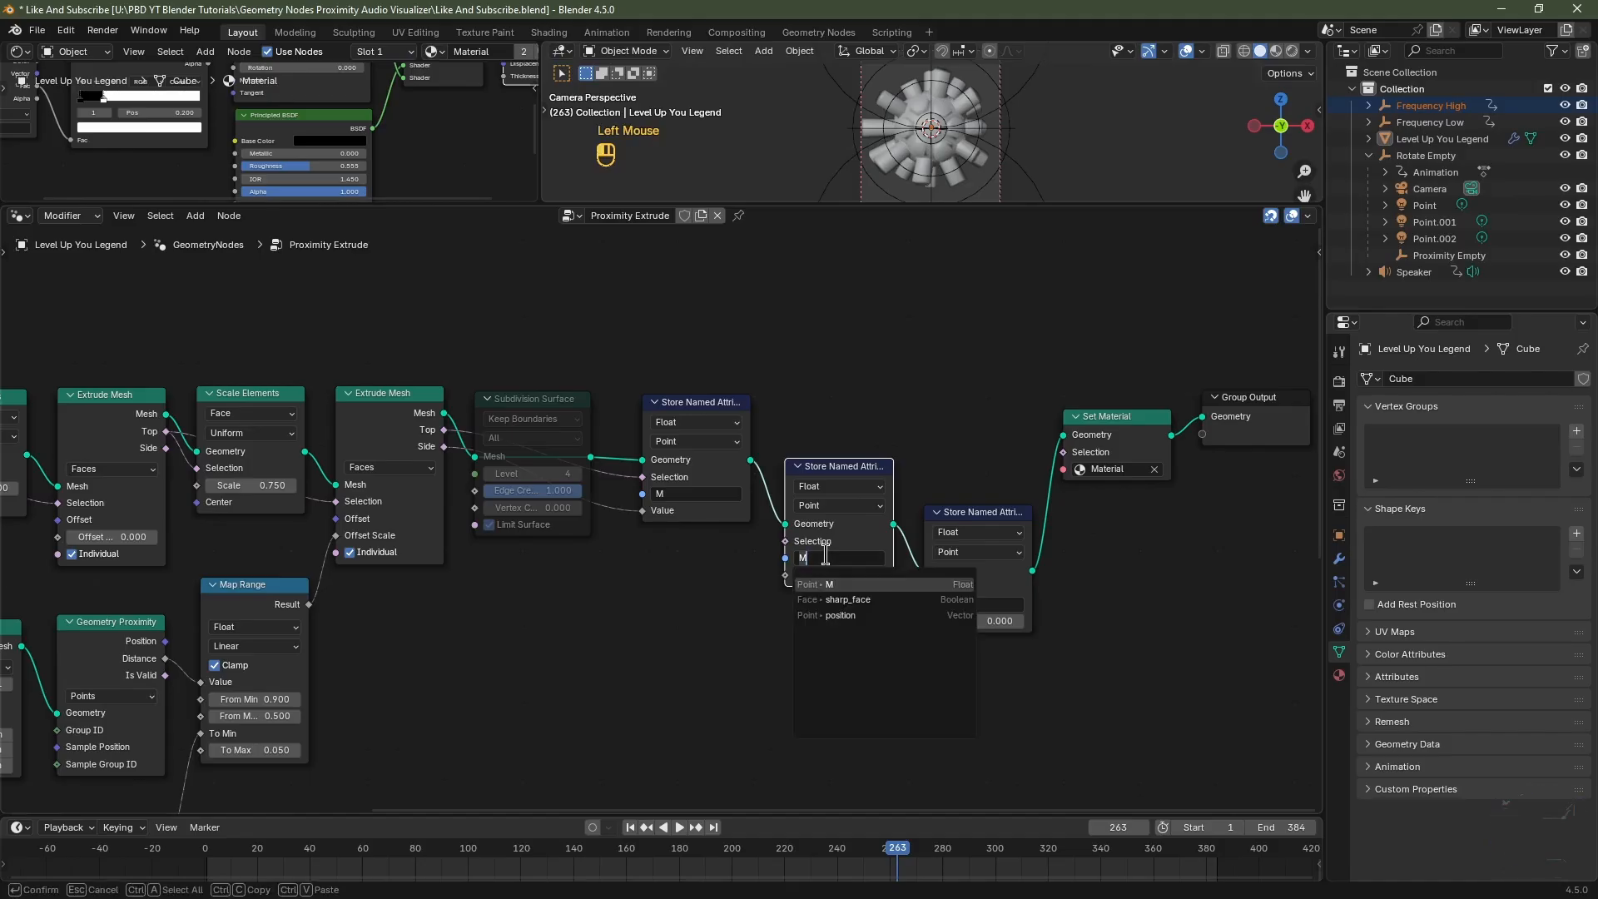
text(FL)
key(Return)
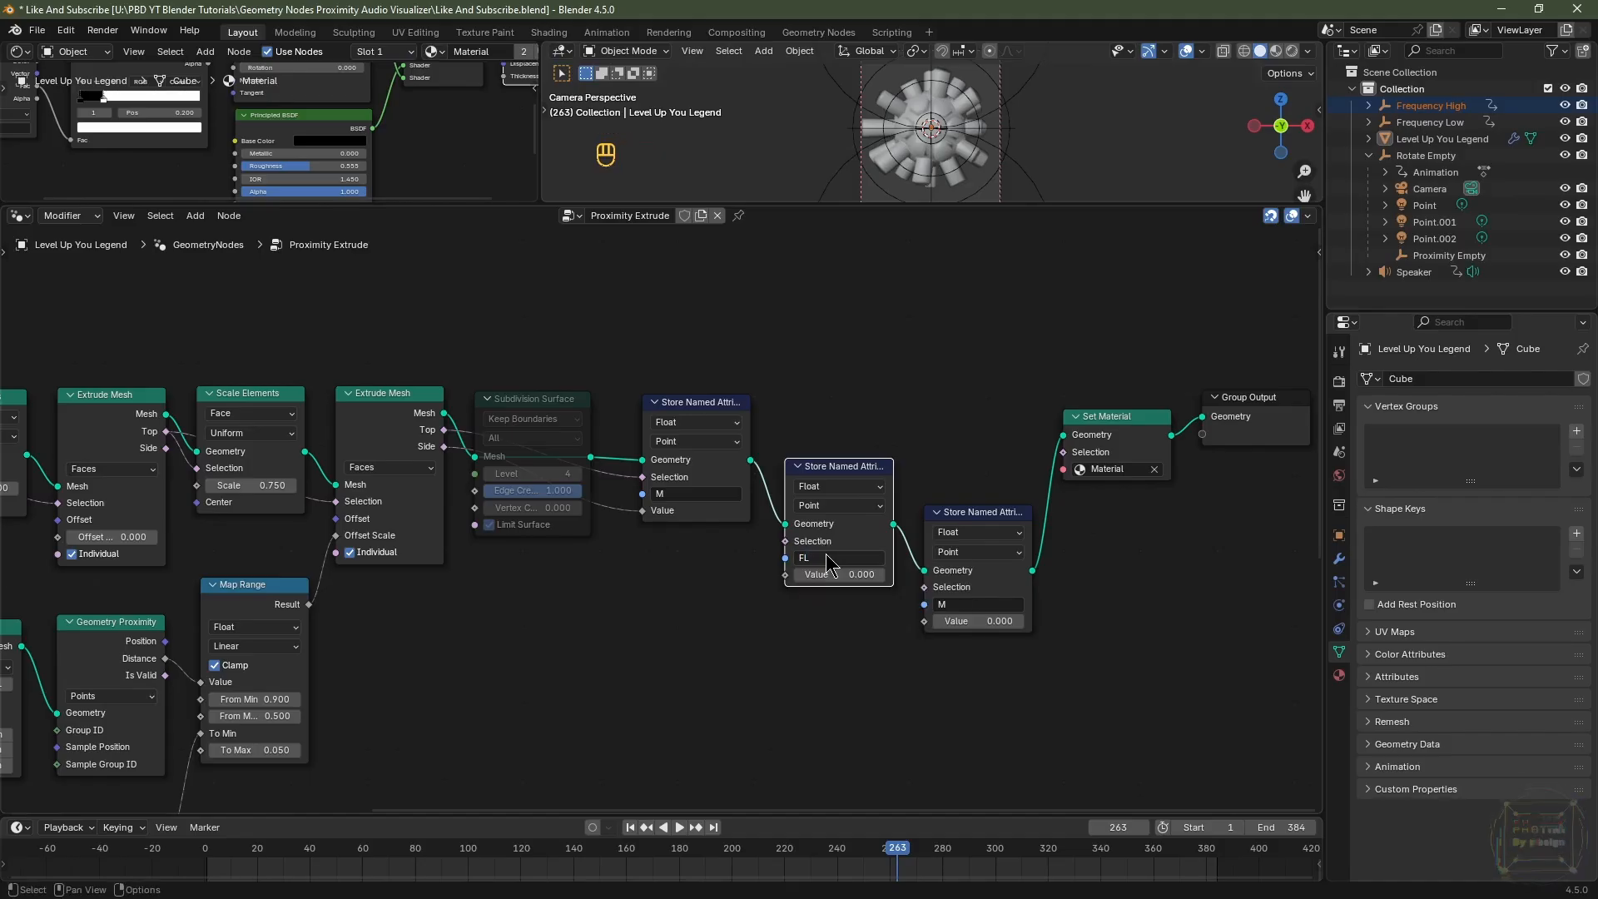
click(972, 606)
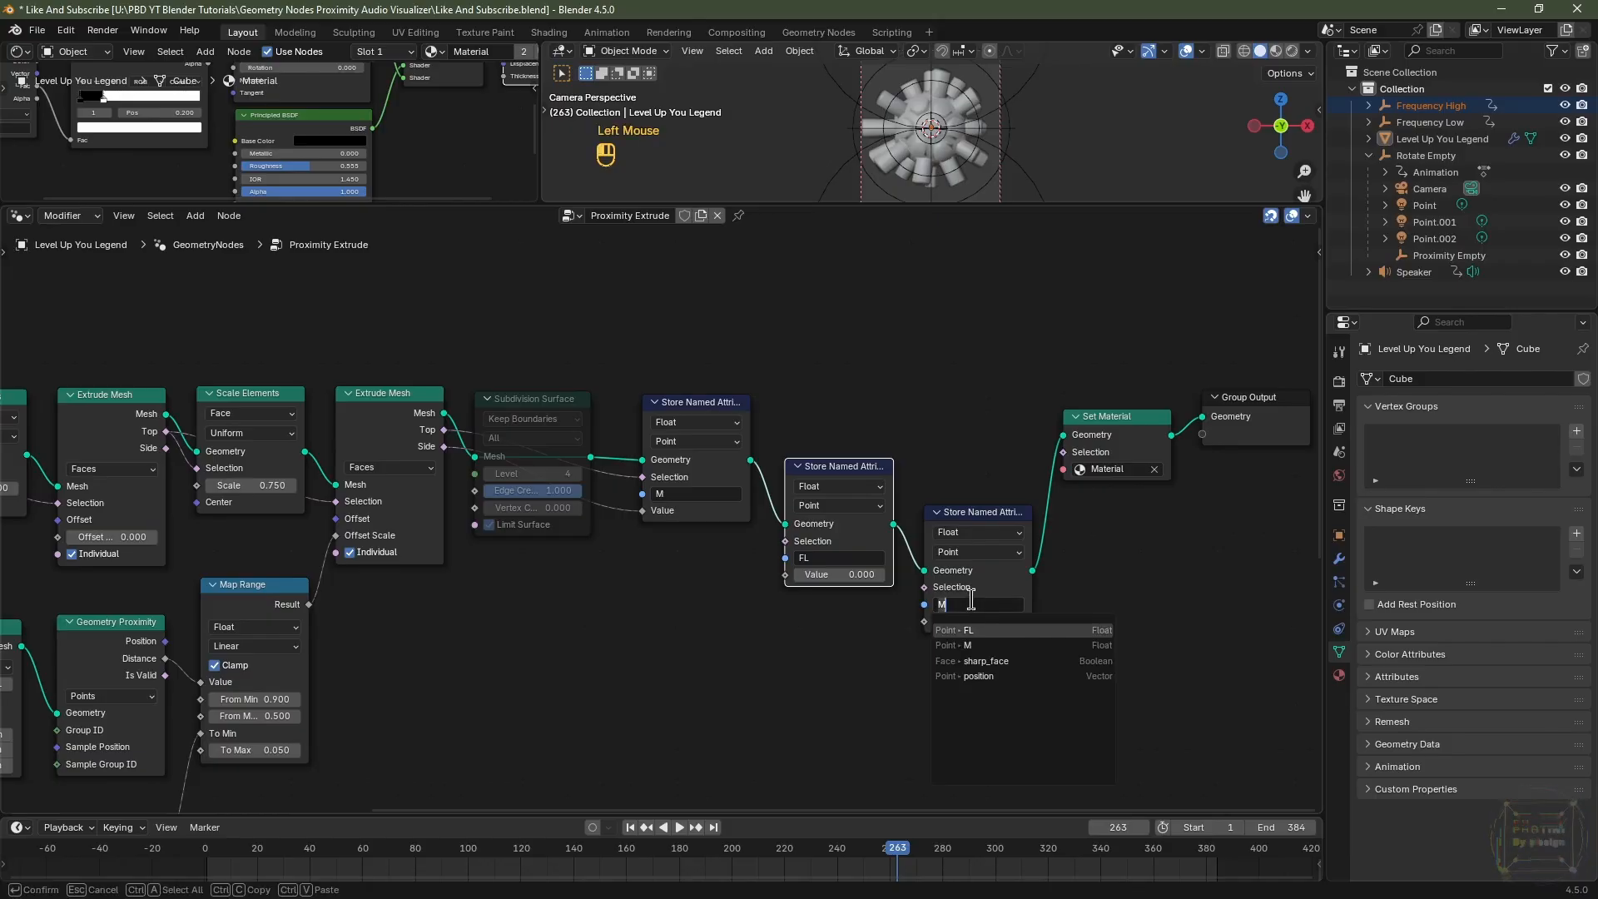
text(FH)
key(Return)
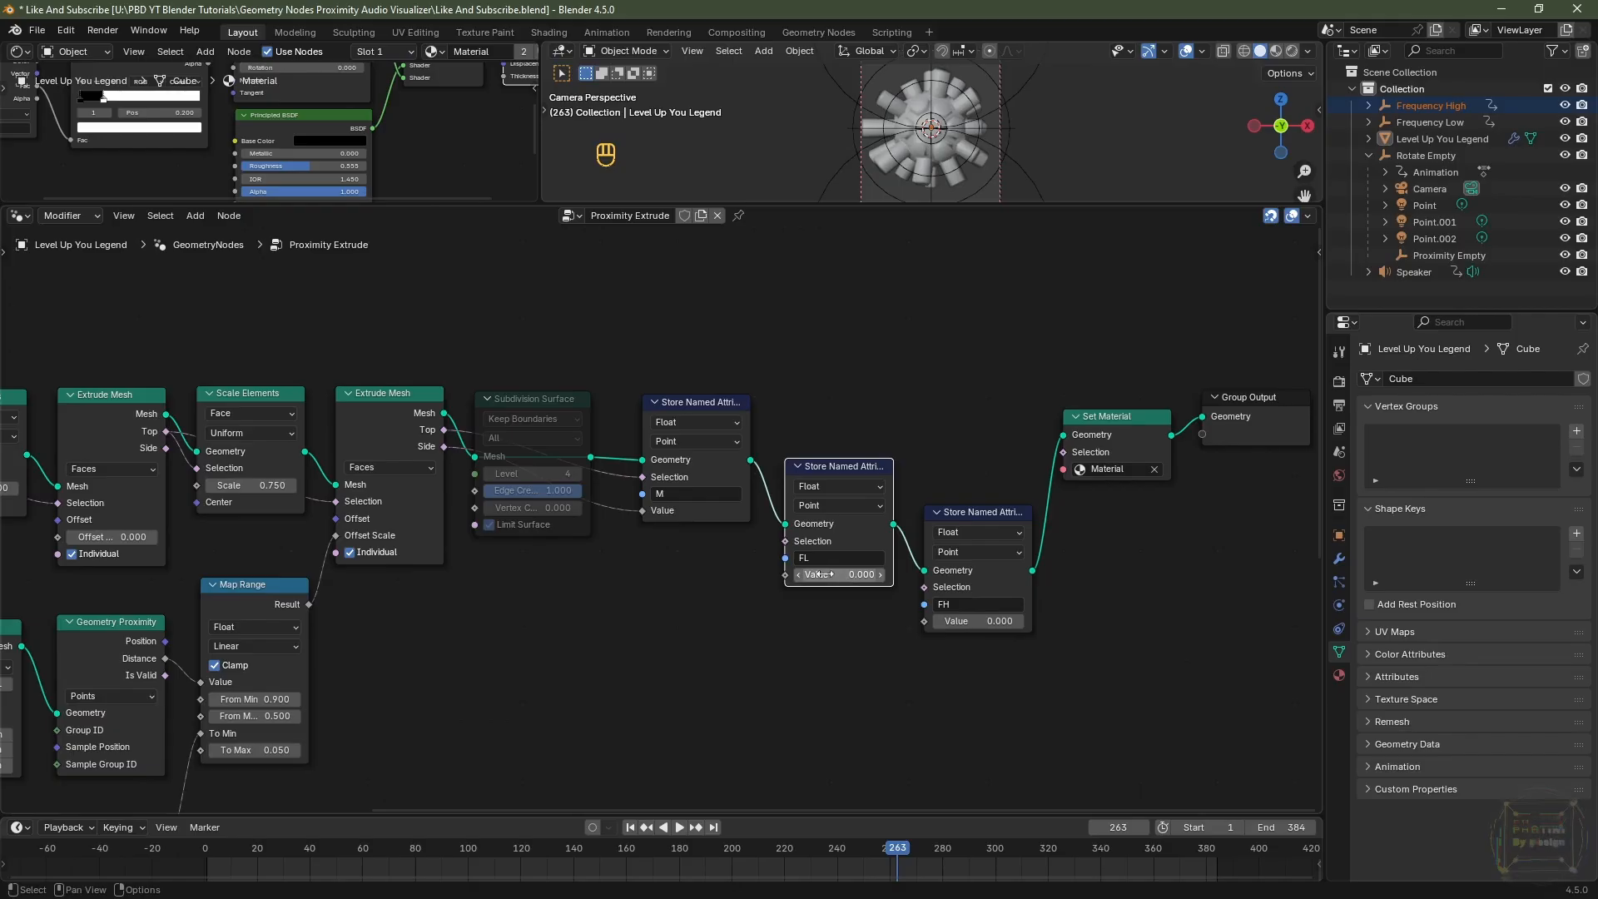
Link the Z output of Frequency Low's Separate XYZ to the Value of the FL Store Named Attribute node.
scroll(786, 691, down, 4)
middle_drag(732, 702, 794, 596)
middle_drag(694, 638, 759, 597)
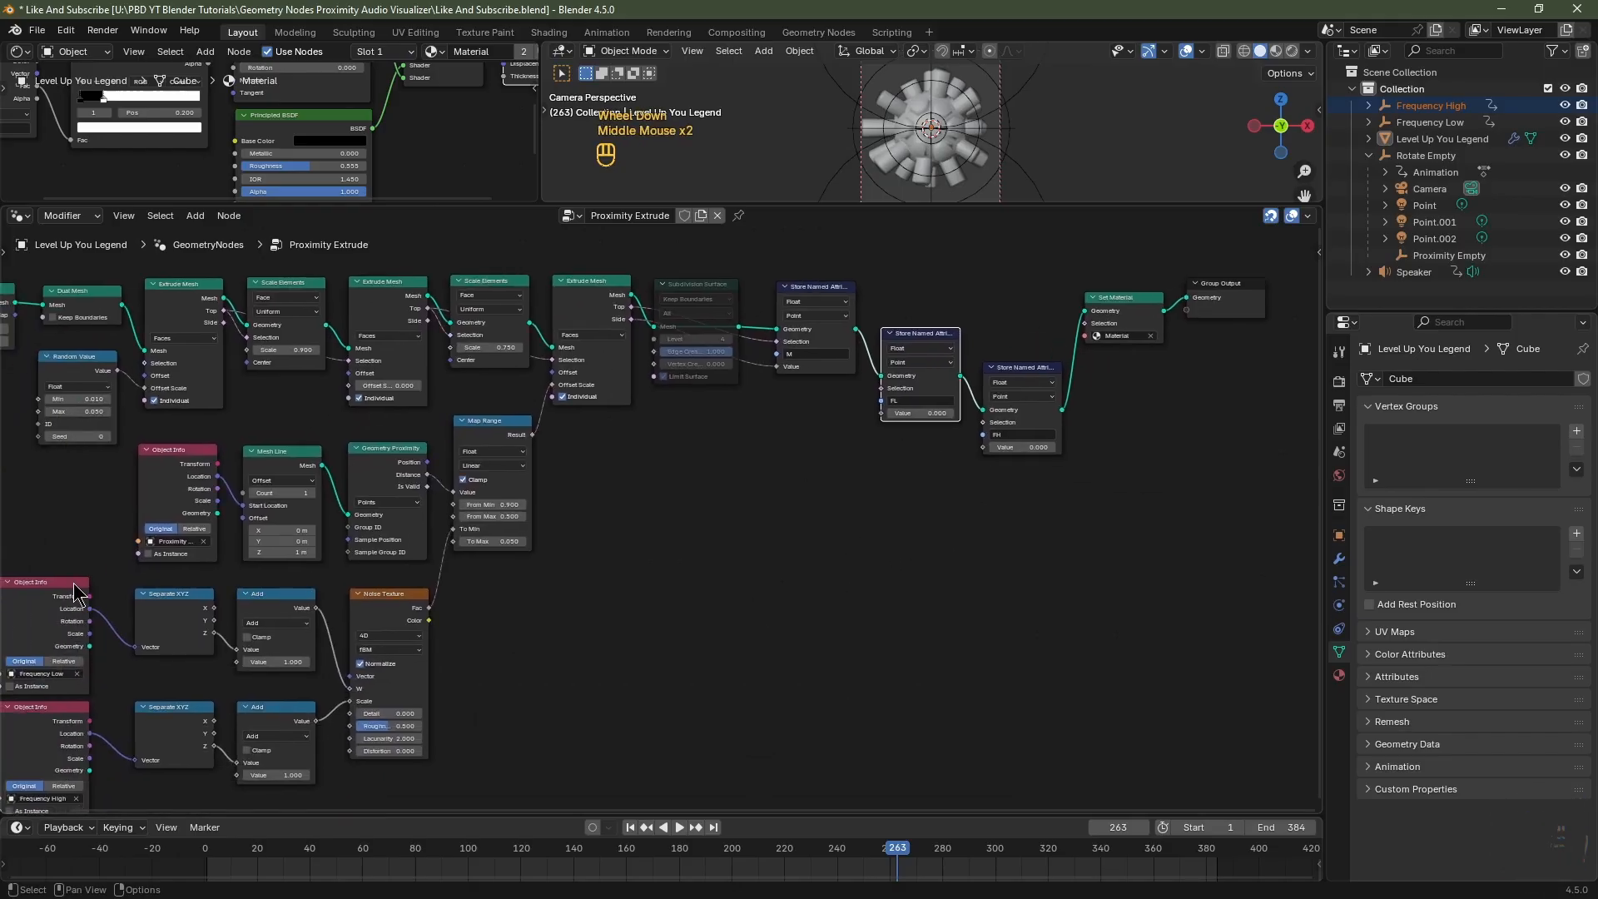
click(36, 618)
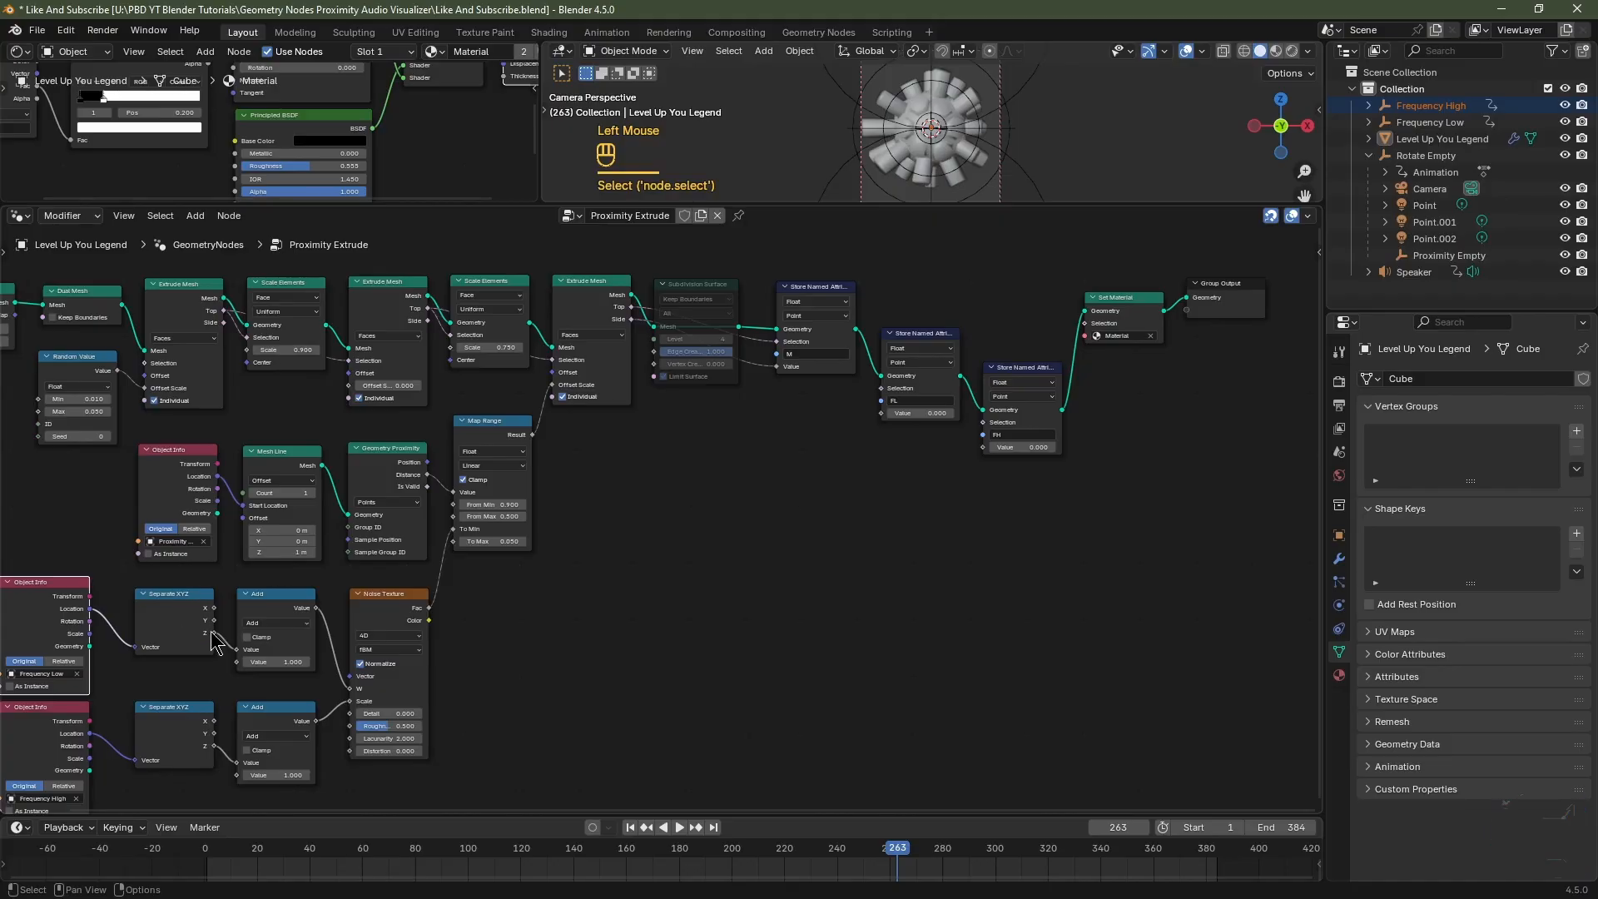
drag(214, 634, 884, 433)
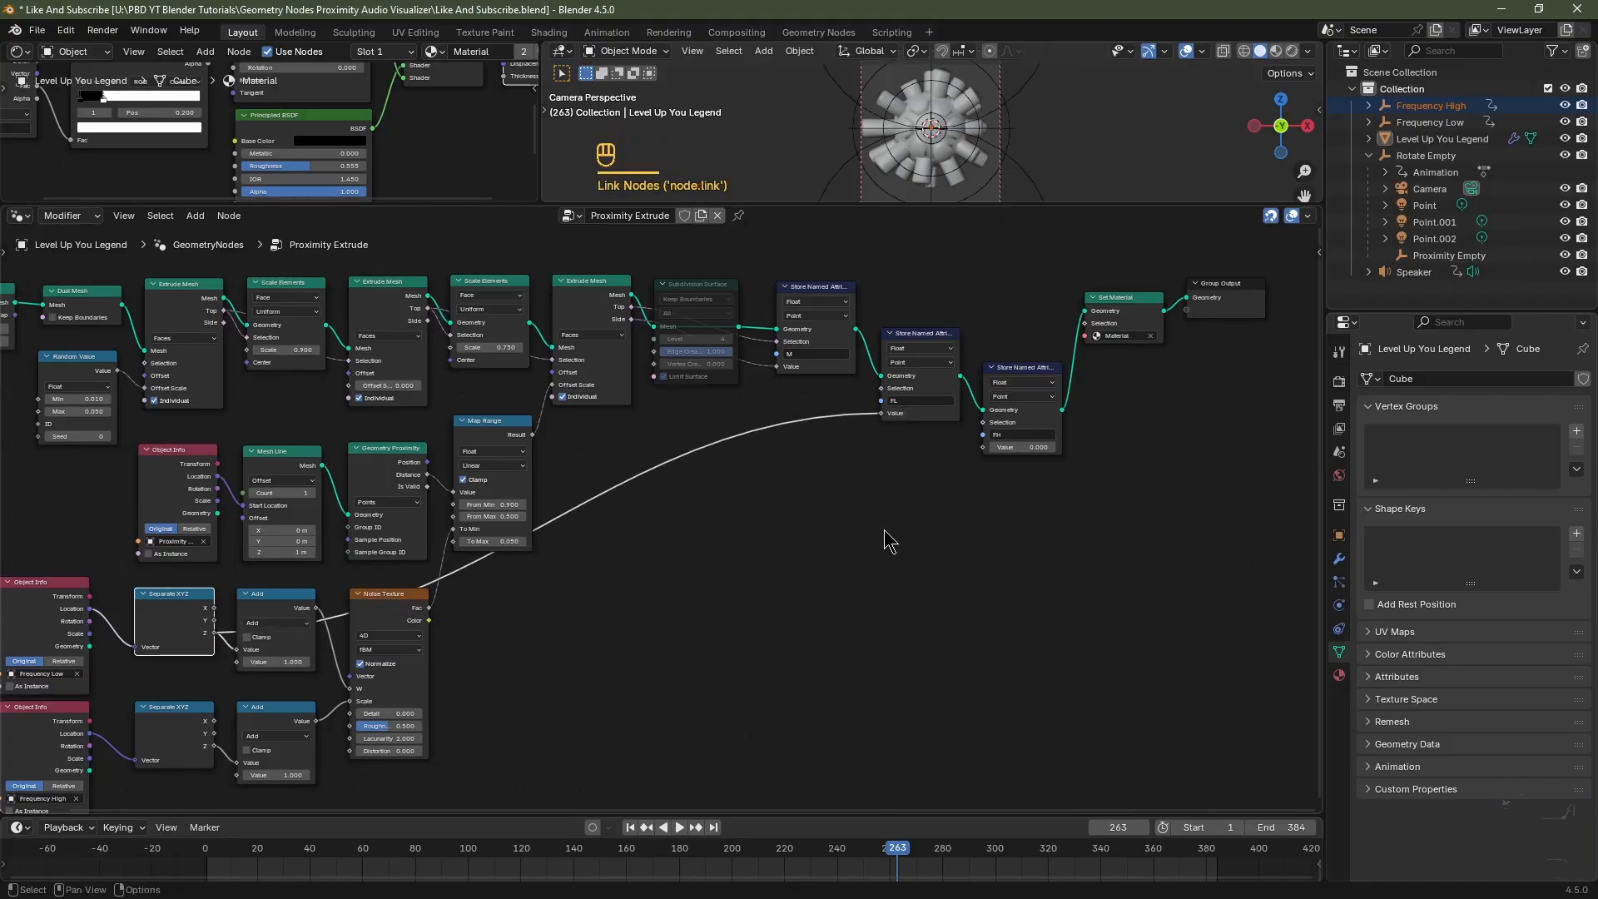
Link the Z output of Frequency High's Separate XYZ to the Value of the FH Store Named Attribute node.
scroll(882, 537, up, 2)
middle_drag(885, 535, 1007, 510)
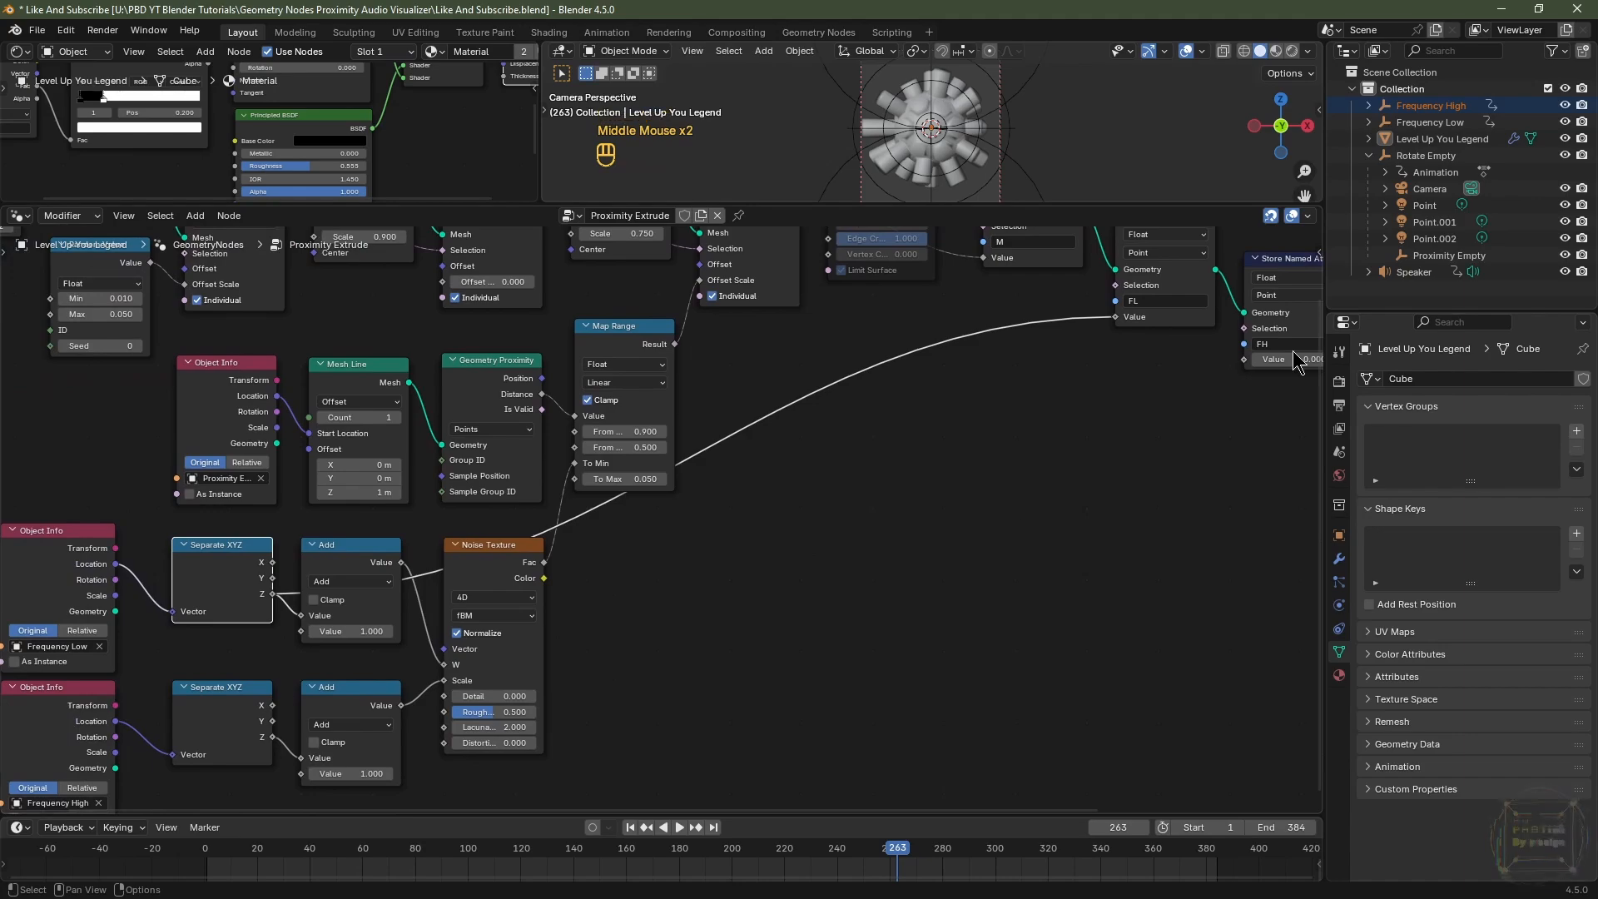
scroll(1253, 380, down, 1)
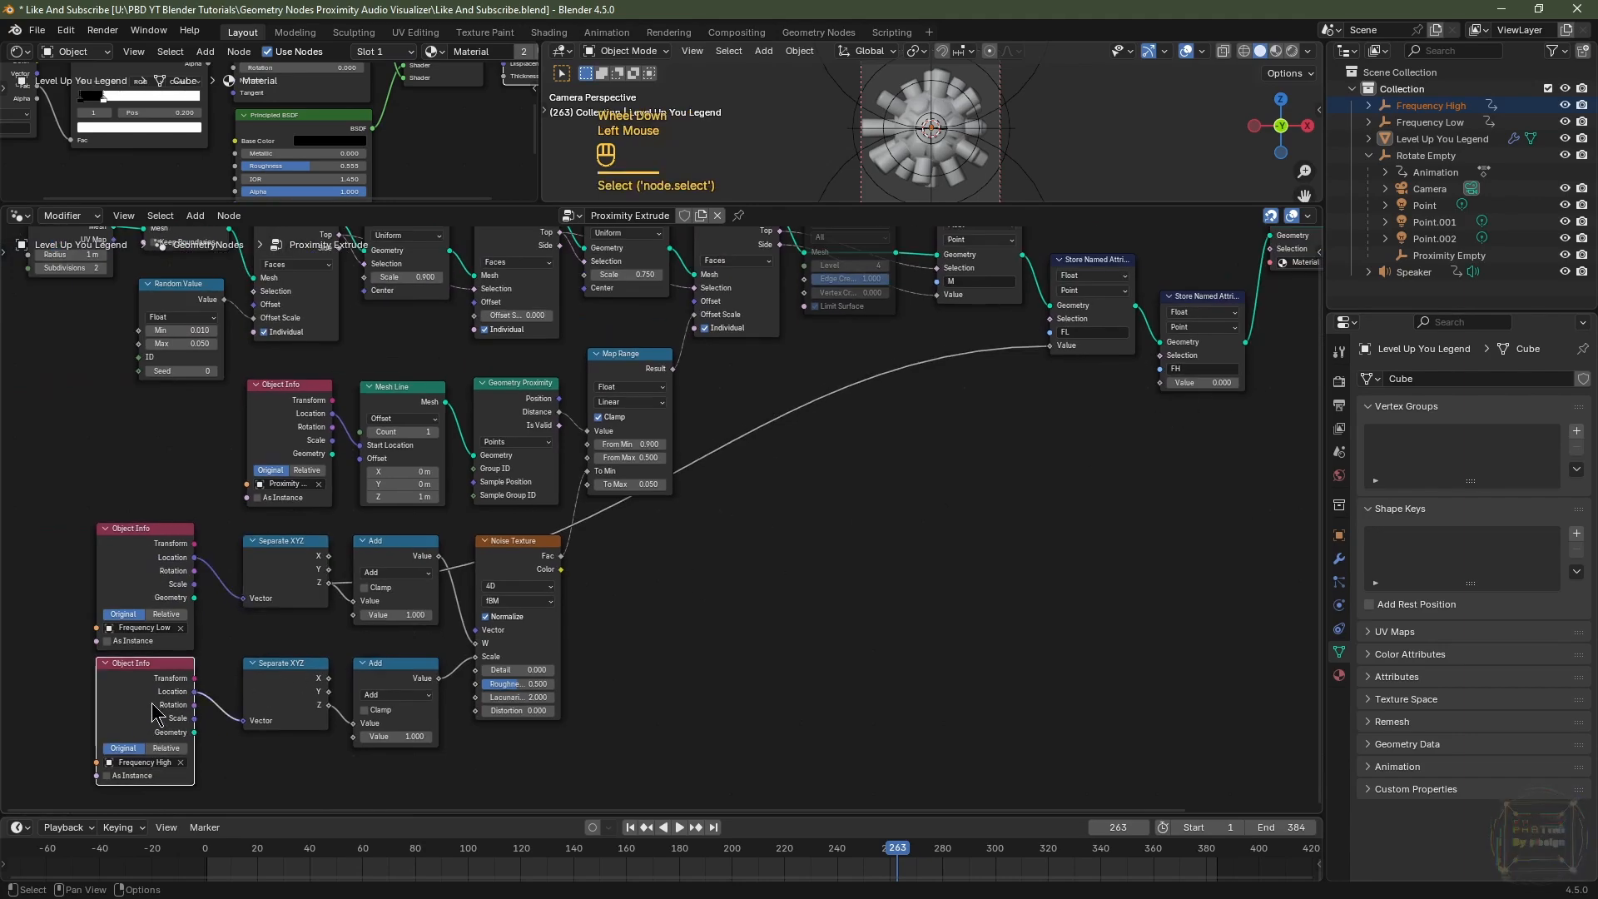
click(326, 710)
drag(329, 705, 1162, 400)
Switch the 3D viewport to Rendered shading with the sphere enlarged, and select the muted Subdivision Surface node.
scroll(861, 553, up, 2)
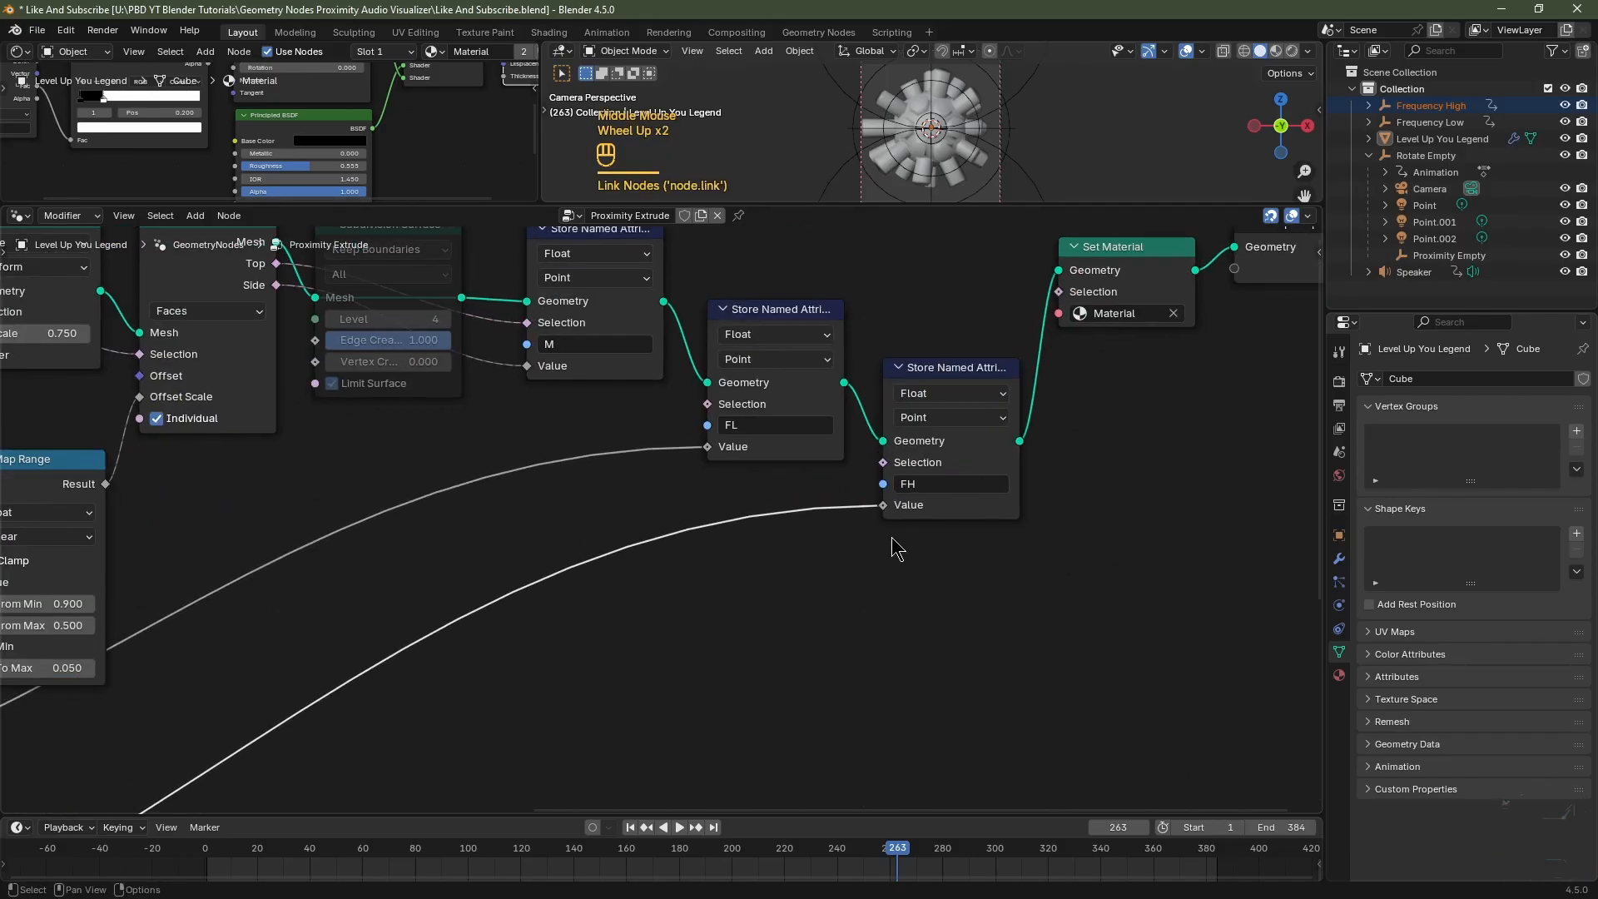
scroll(681, 583, down, 1)
scroll(671, 532, up, 3)
middle_drag(666, 521, 981, 564)
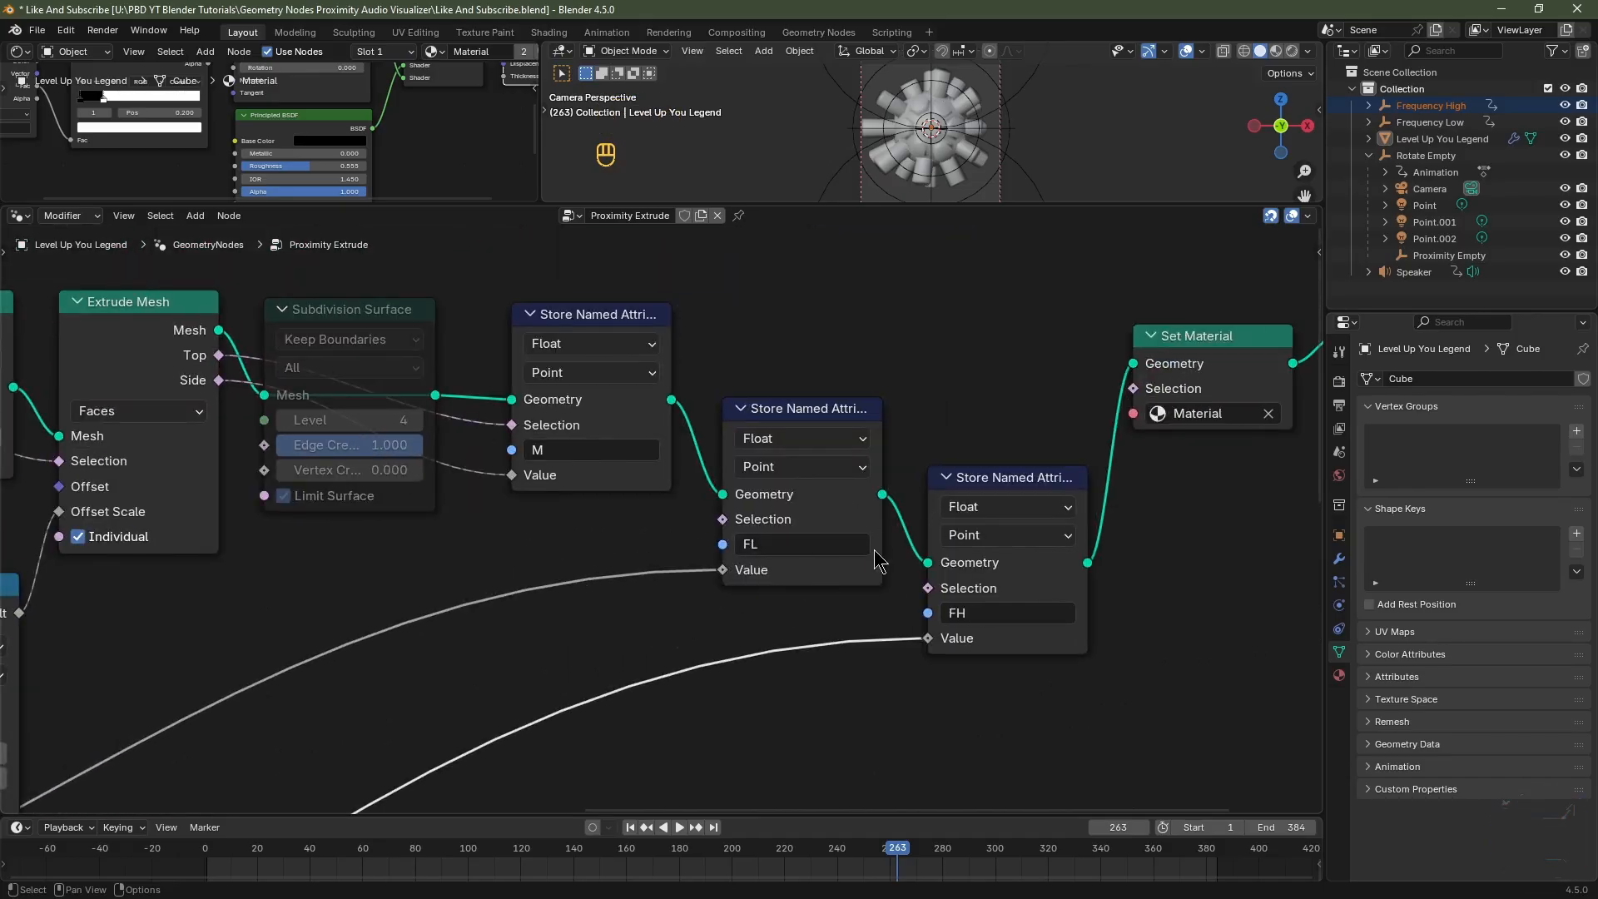
scroll(1040, 162, up, 2)
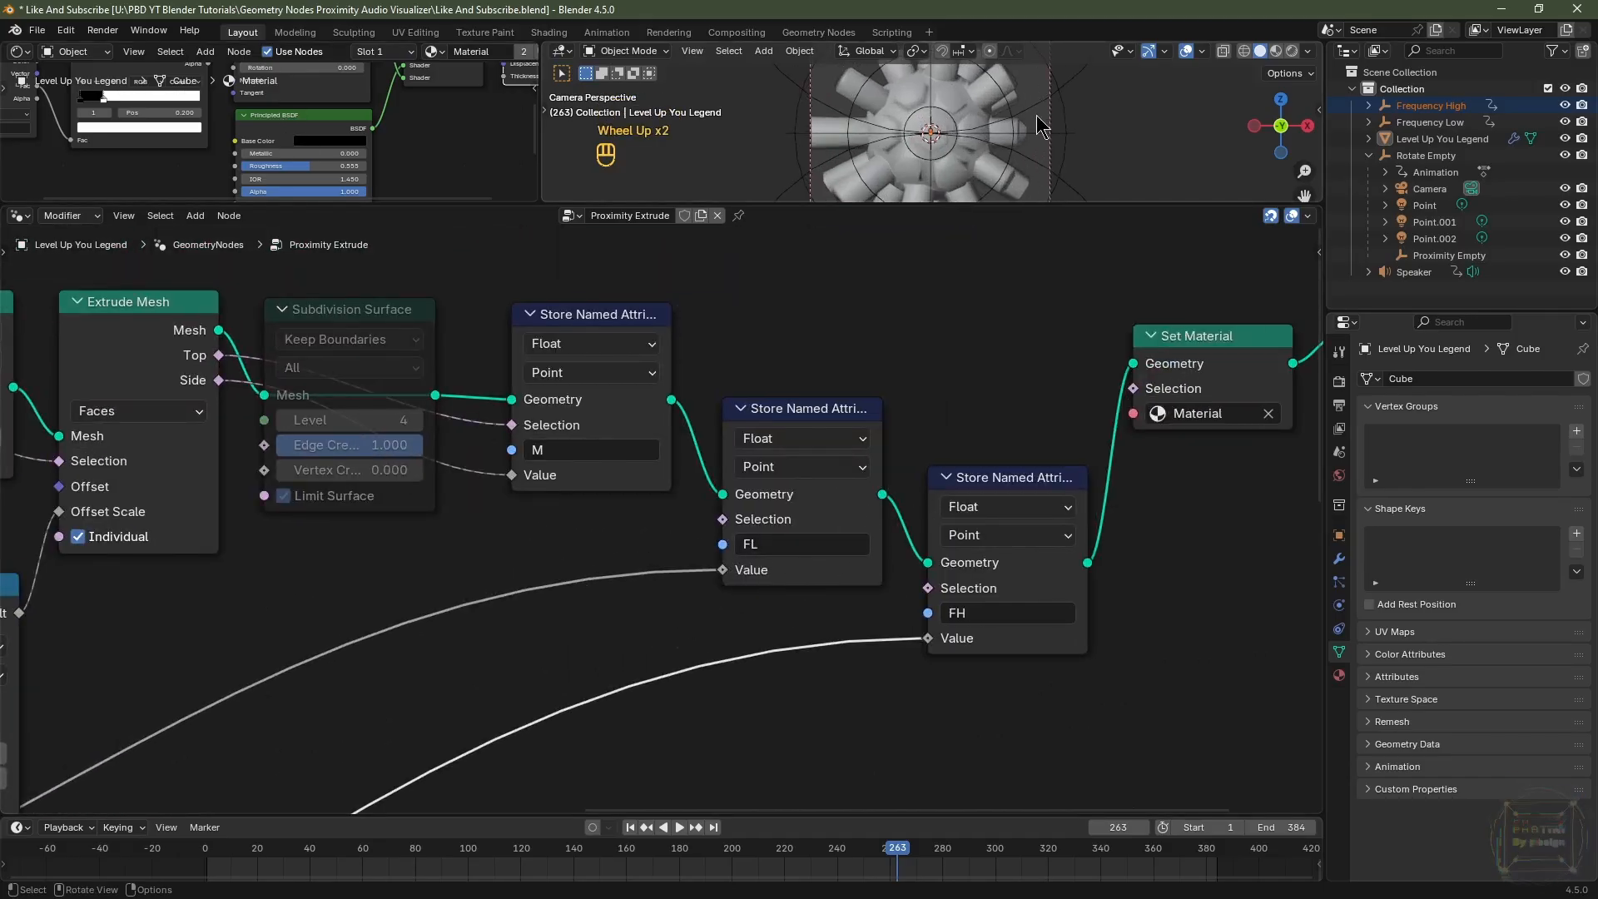
scroll(966, 184, down, 1)
scroll(661, 521, down, 1)
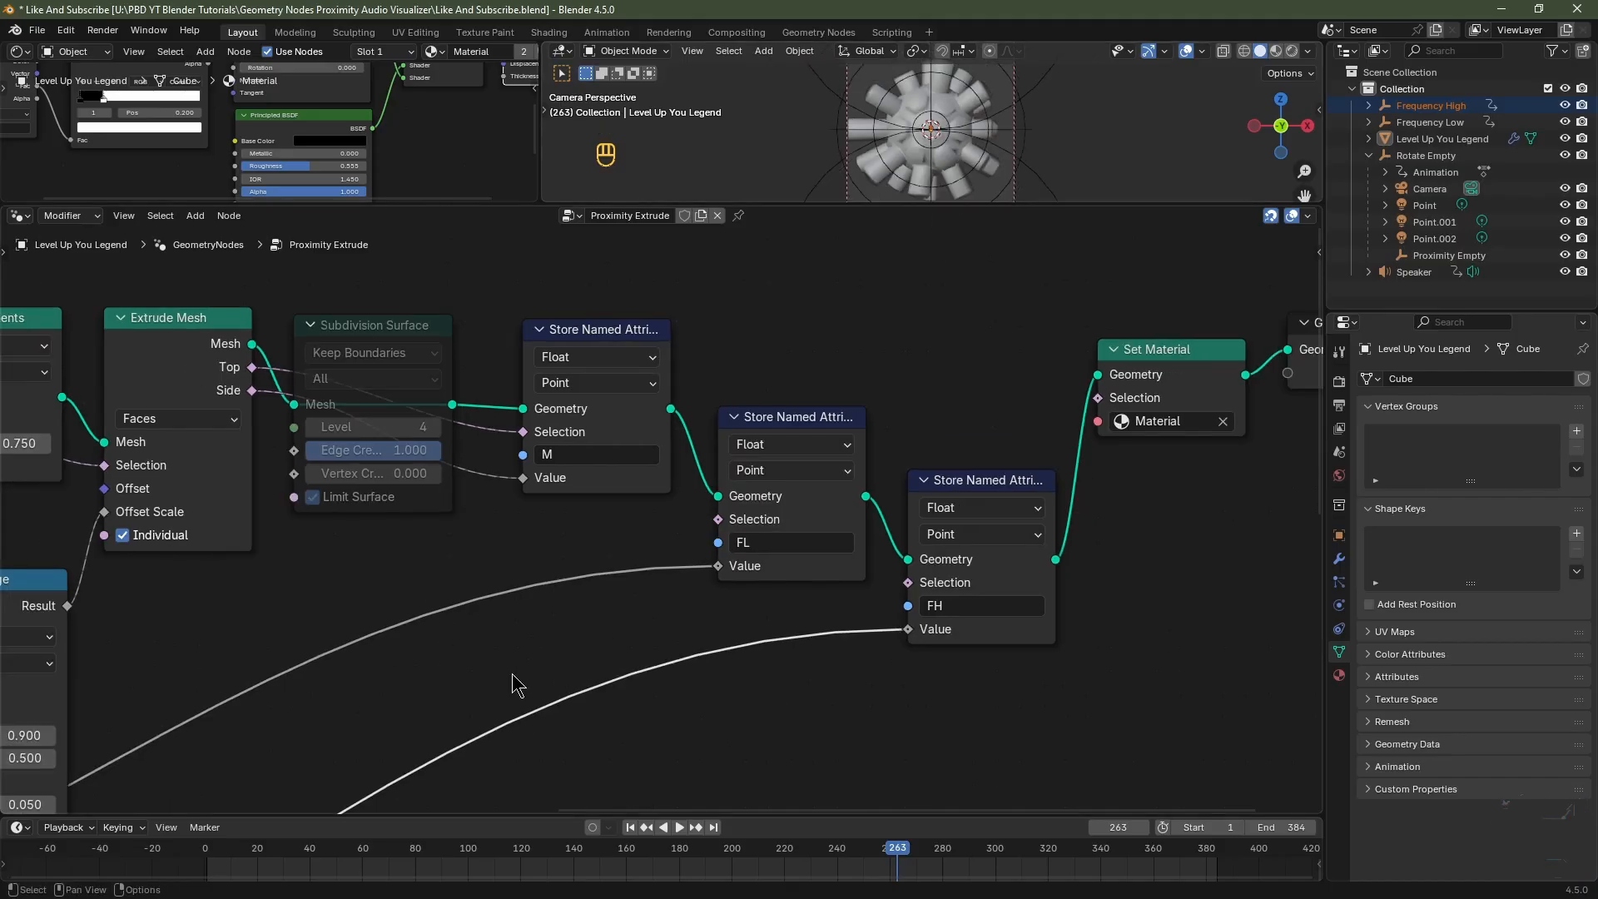
click(1291, 51)
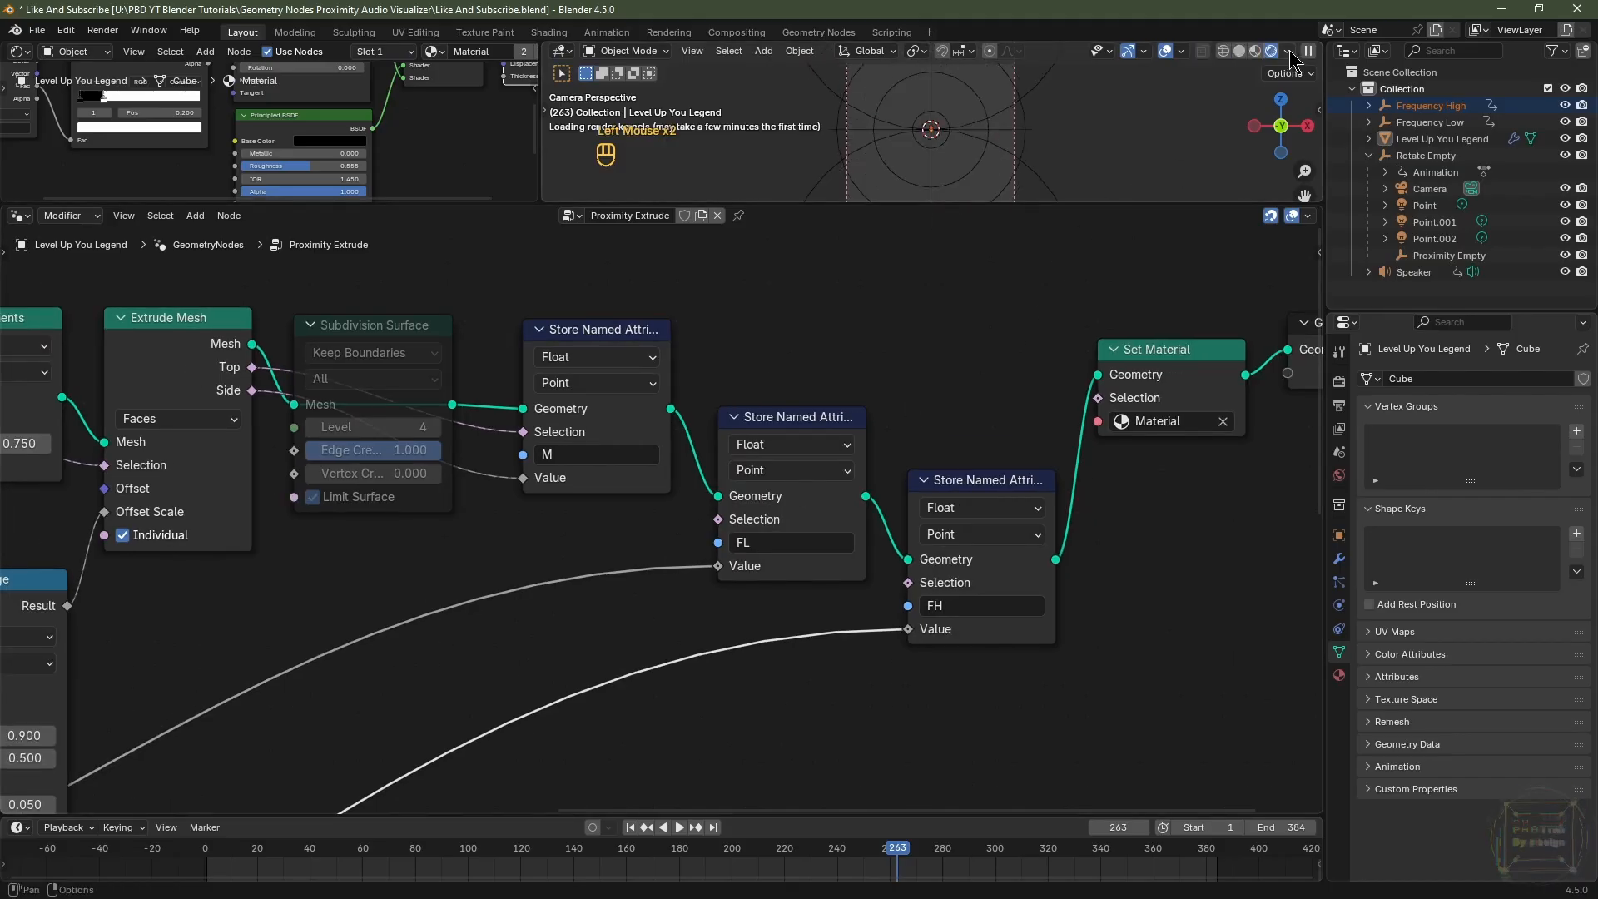
scroll(999, 166, up, 3)
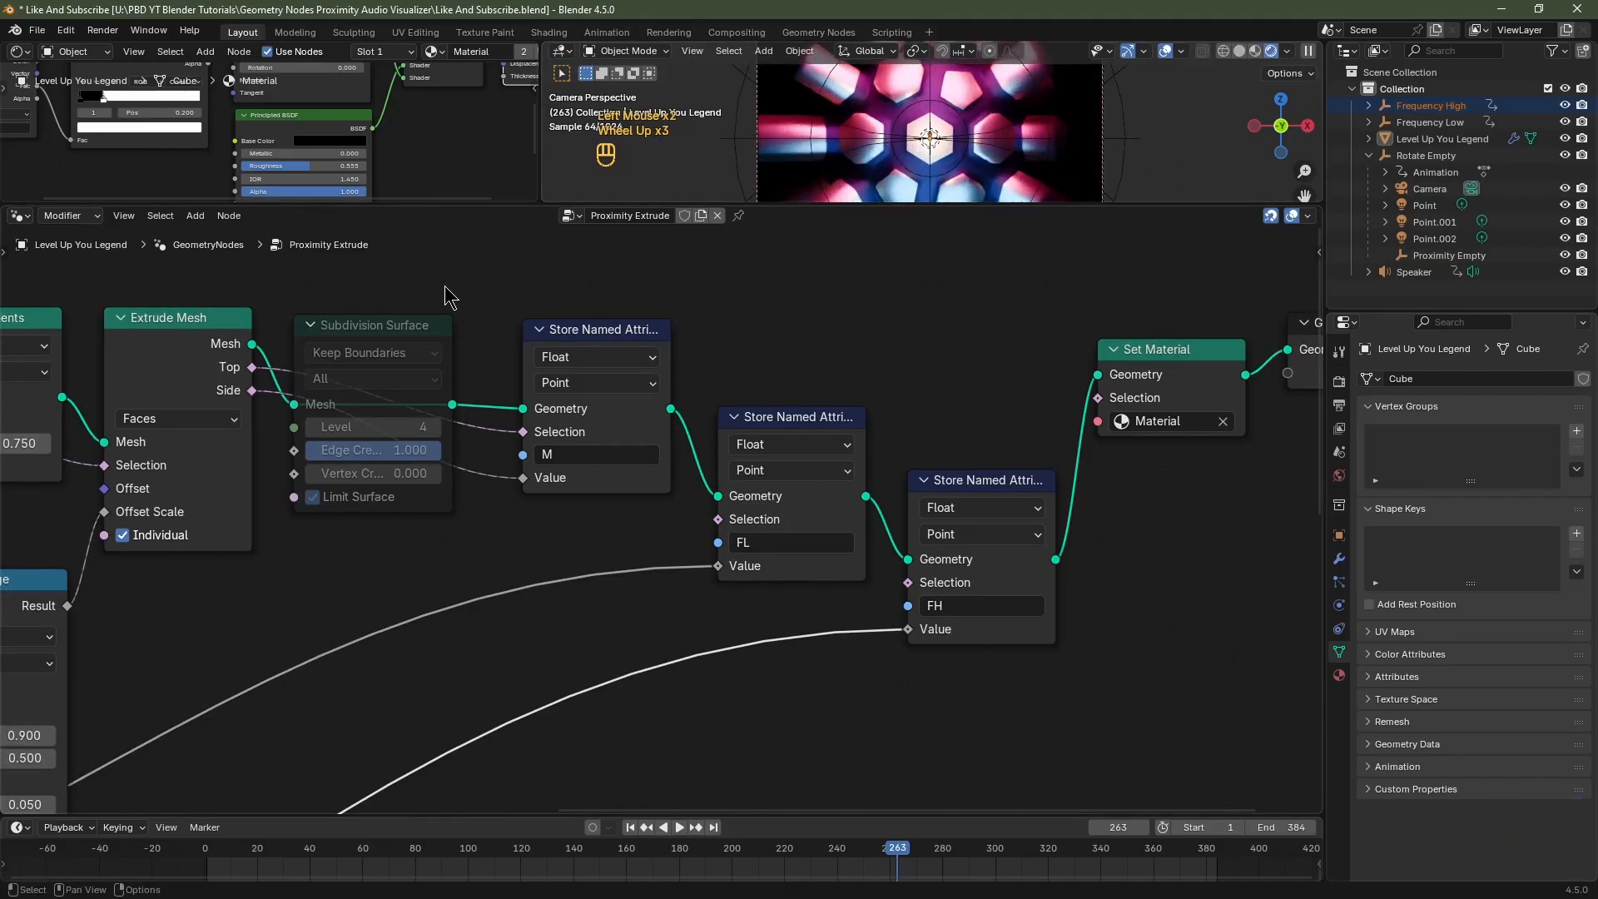
click(391, 328)
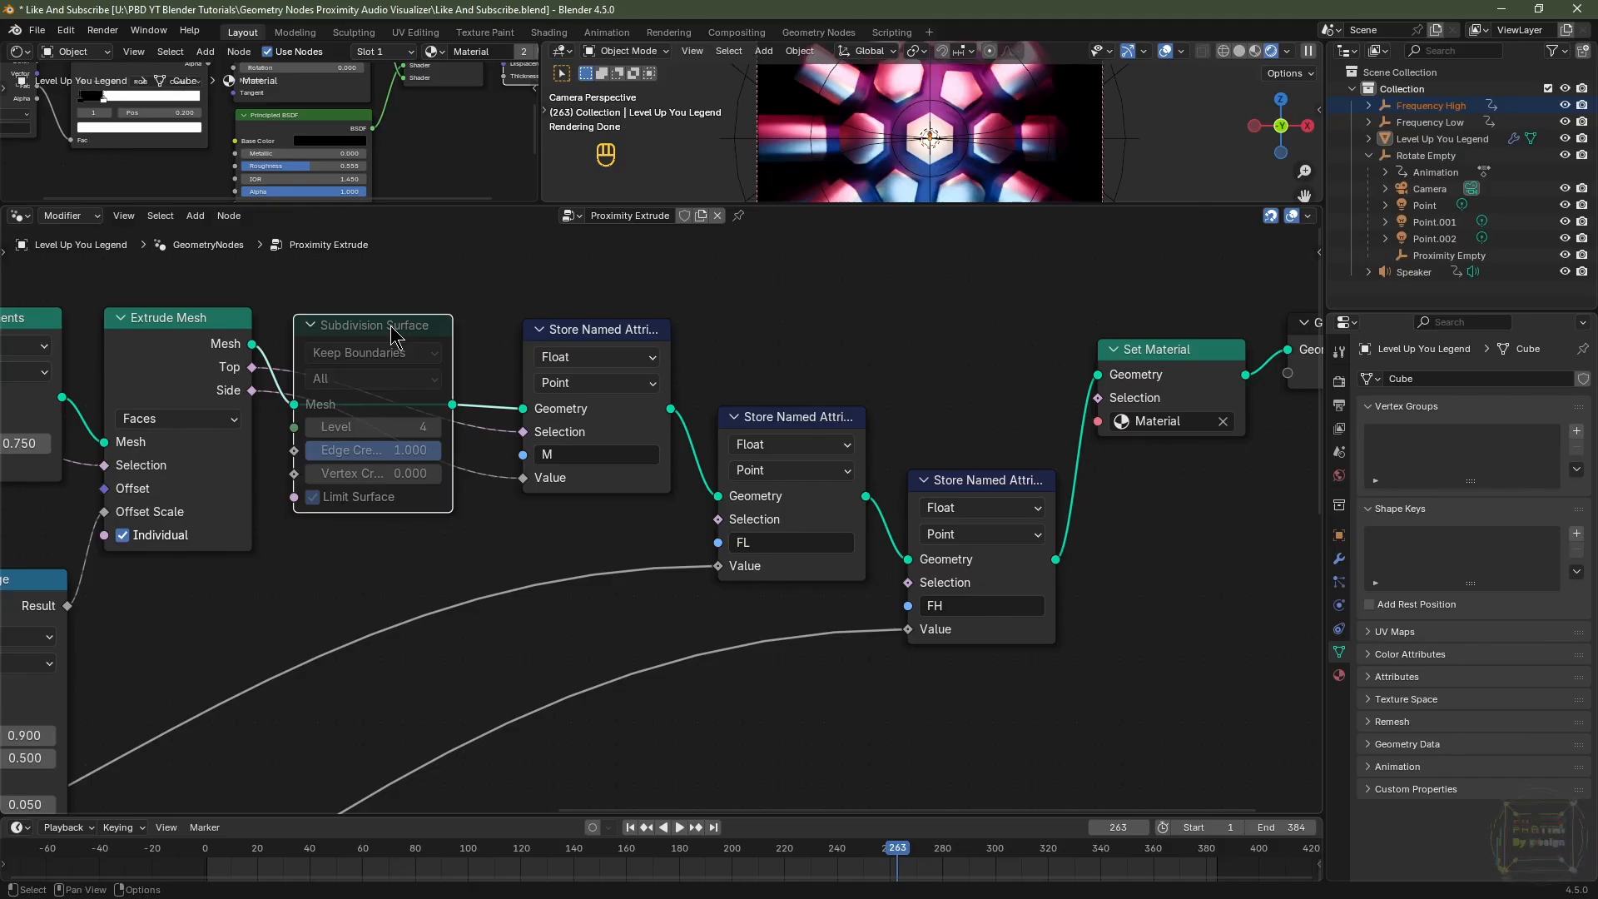
Unmute the Subdivision Surface node that follows Extrude Mesh.
key(m)
scroll(982, 116, up, 3)
shift+middle_drag(999, 92, 812, 183)
shift+middle_drag(814, 97, 787, 92)
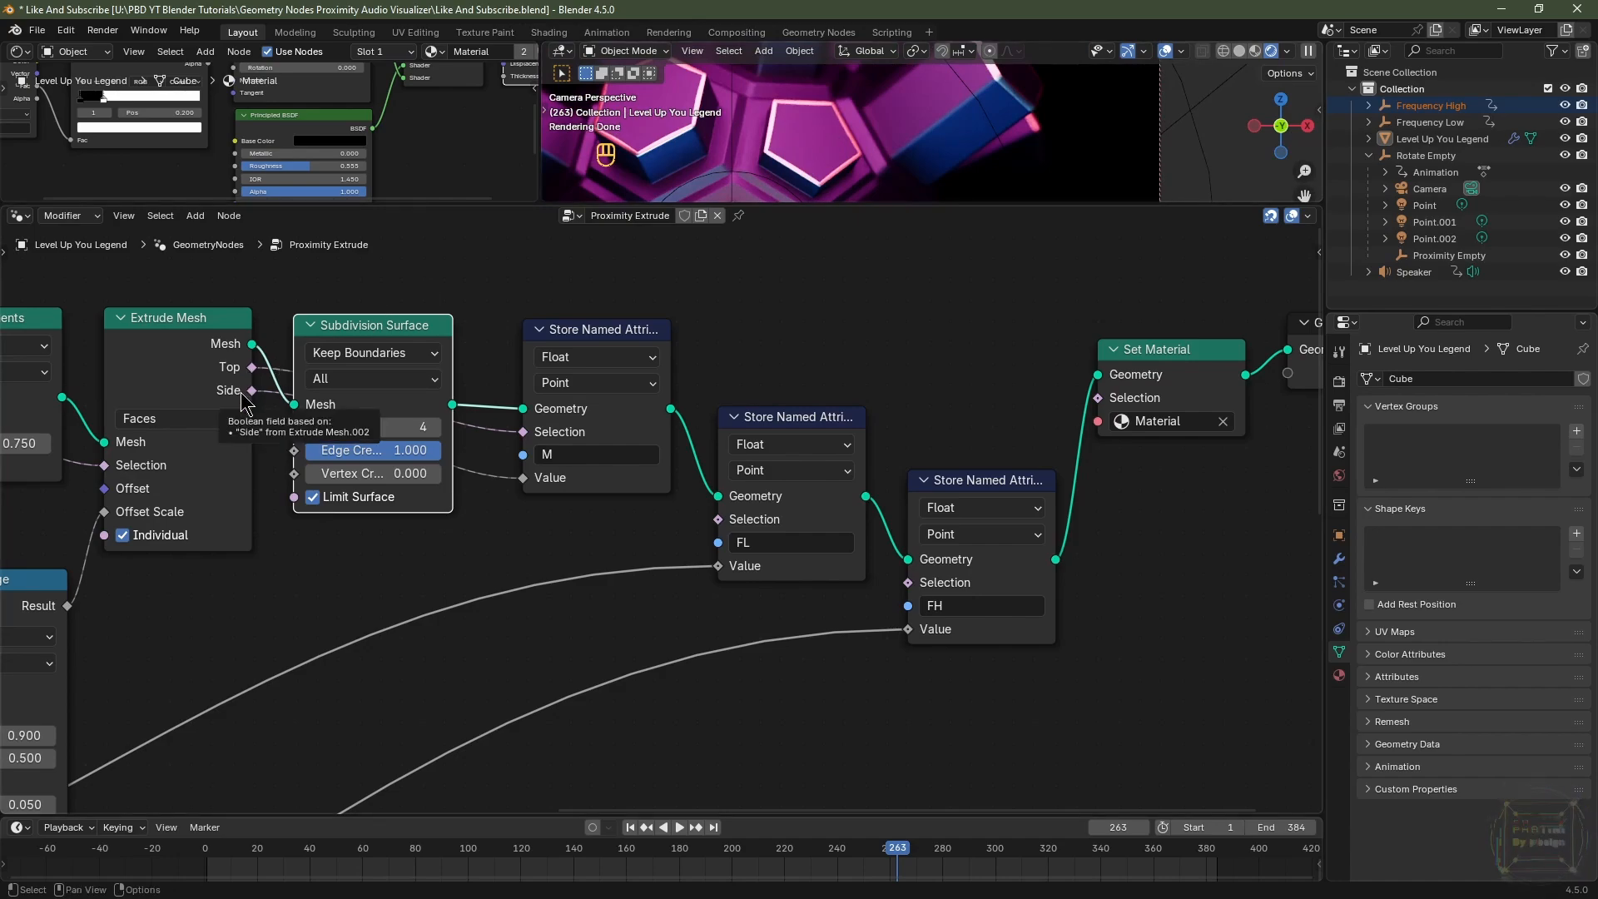
click(825, 420)
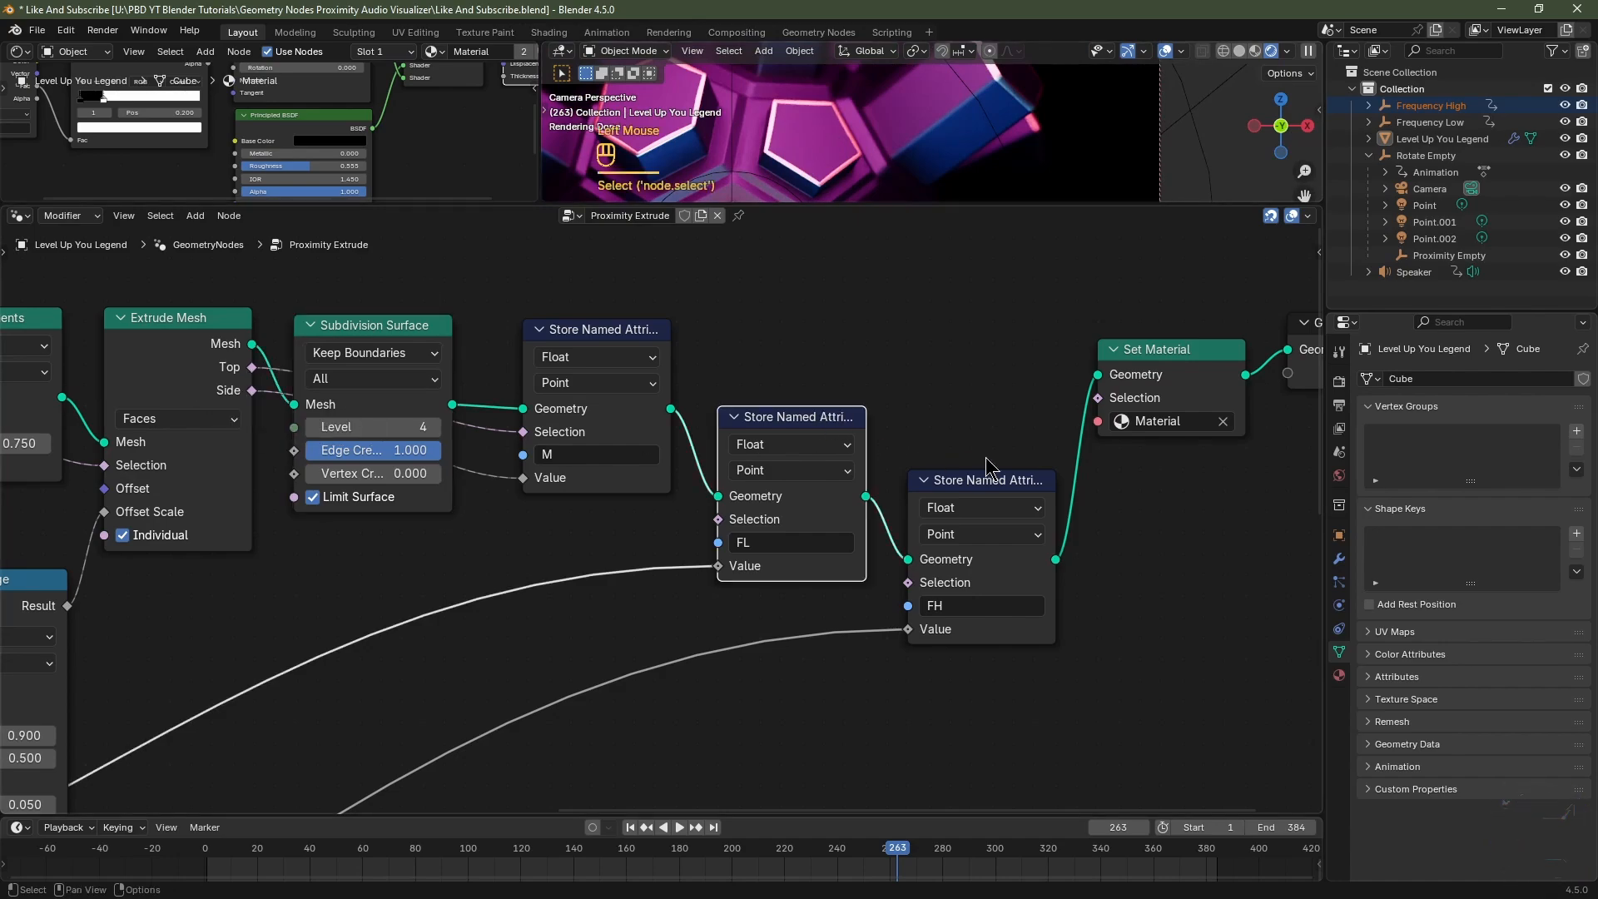
click(1002, 500)
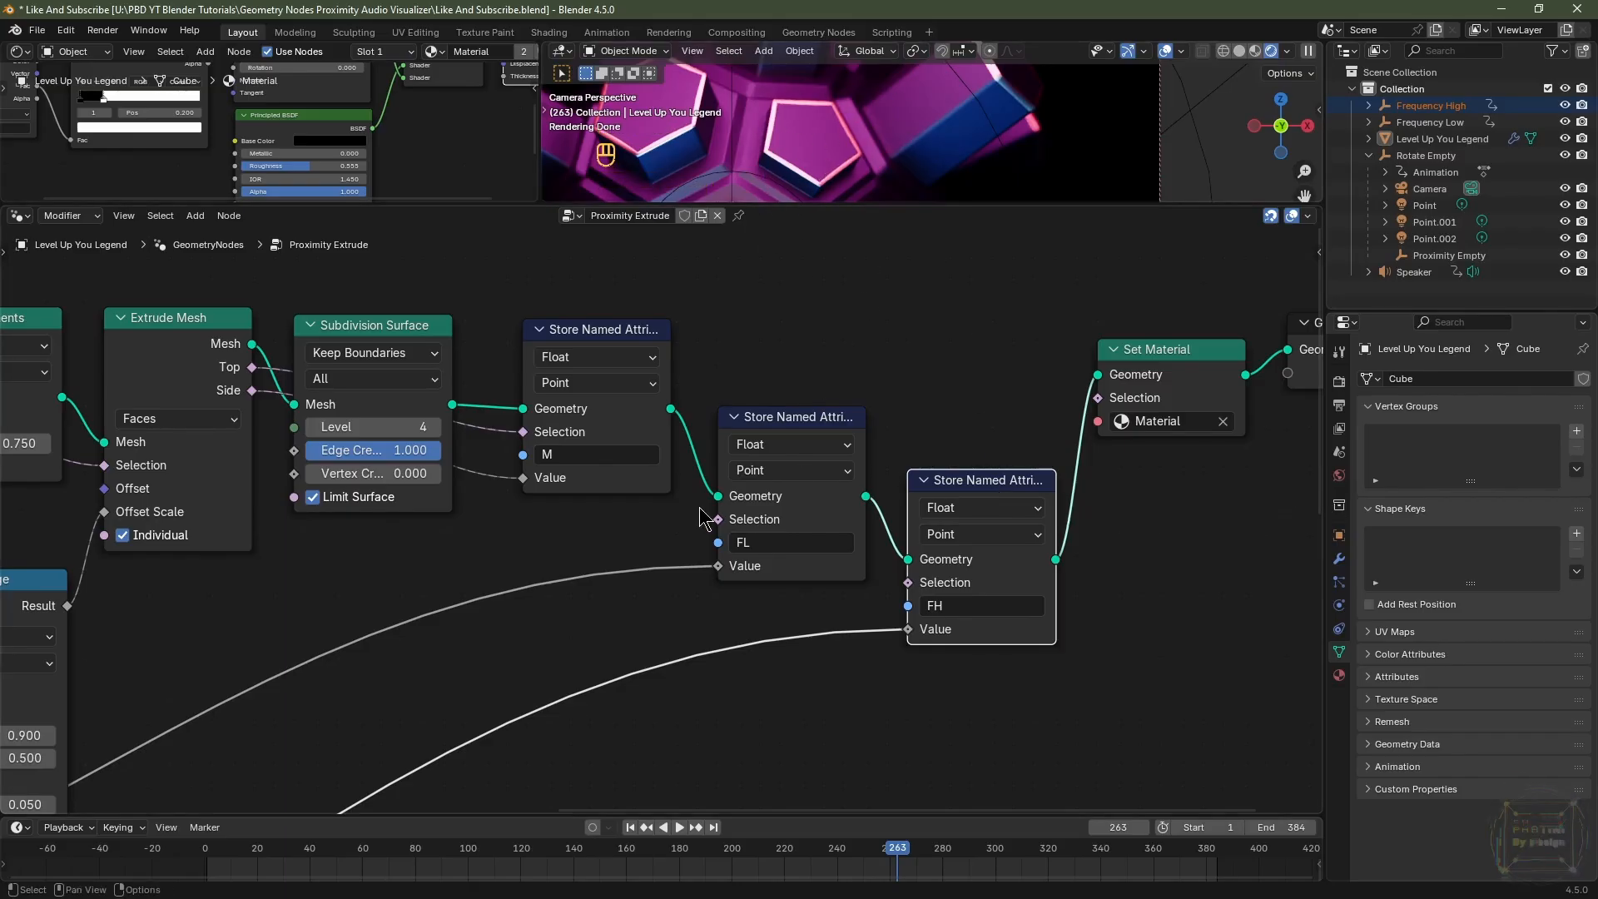
click(223, 391)
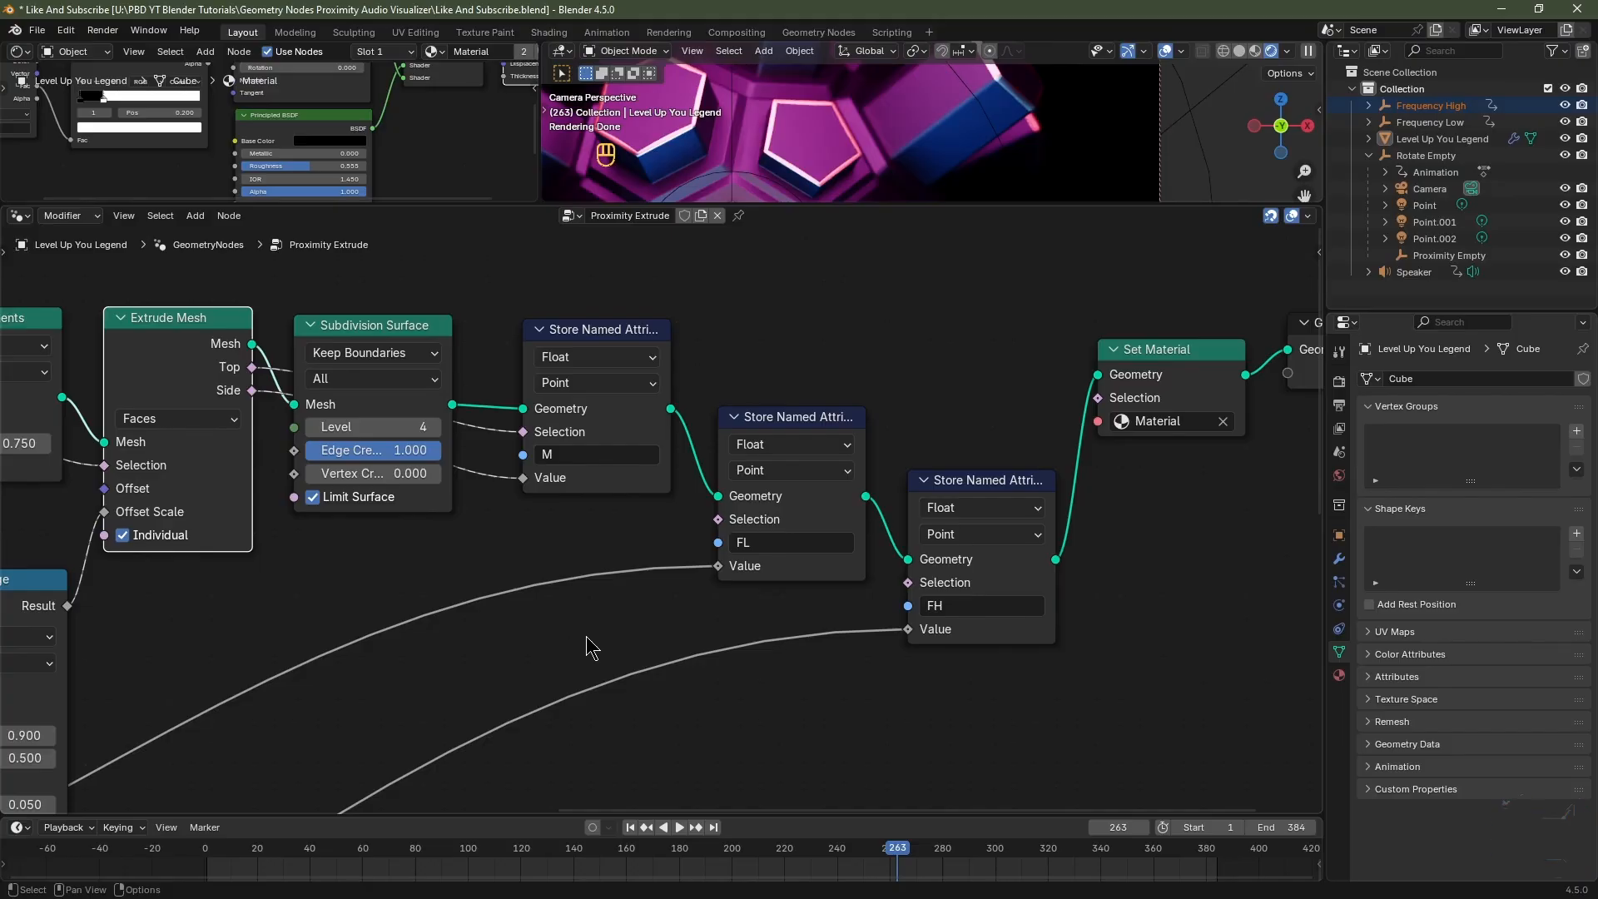
Add a Math node set to Multiply and link Extrude Mesh's Top and Side outputs to its two Value inputs.
key(shift+a)
mouse_move(587, 653)
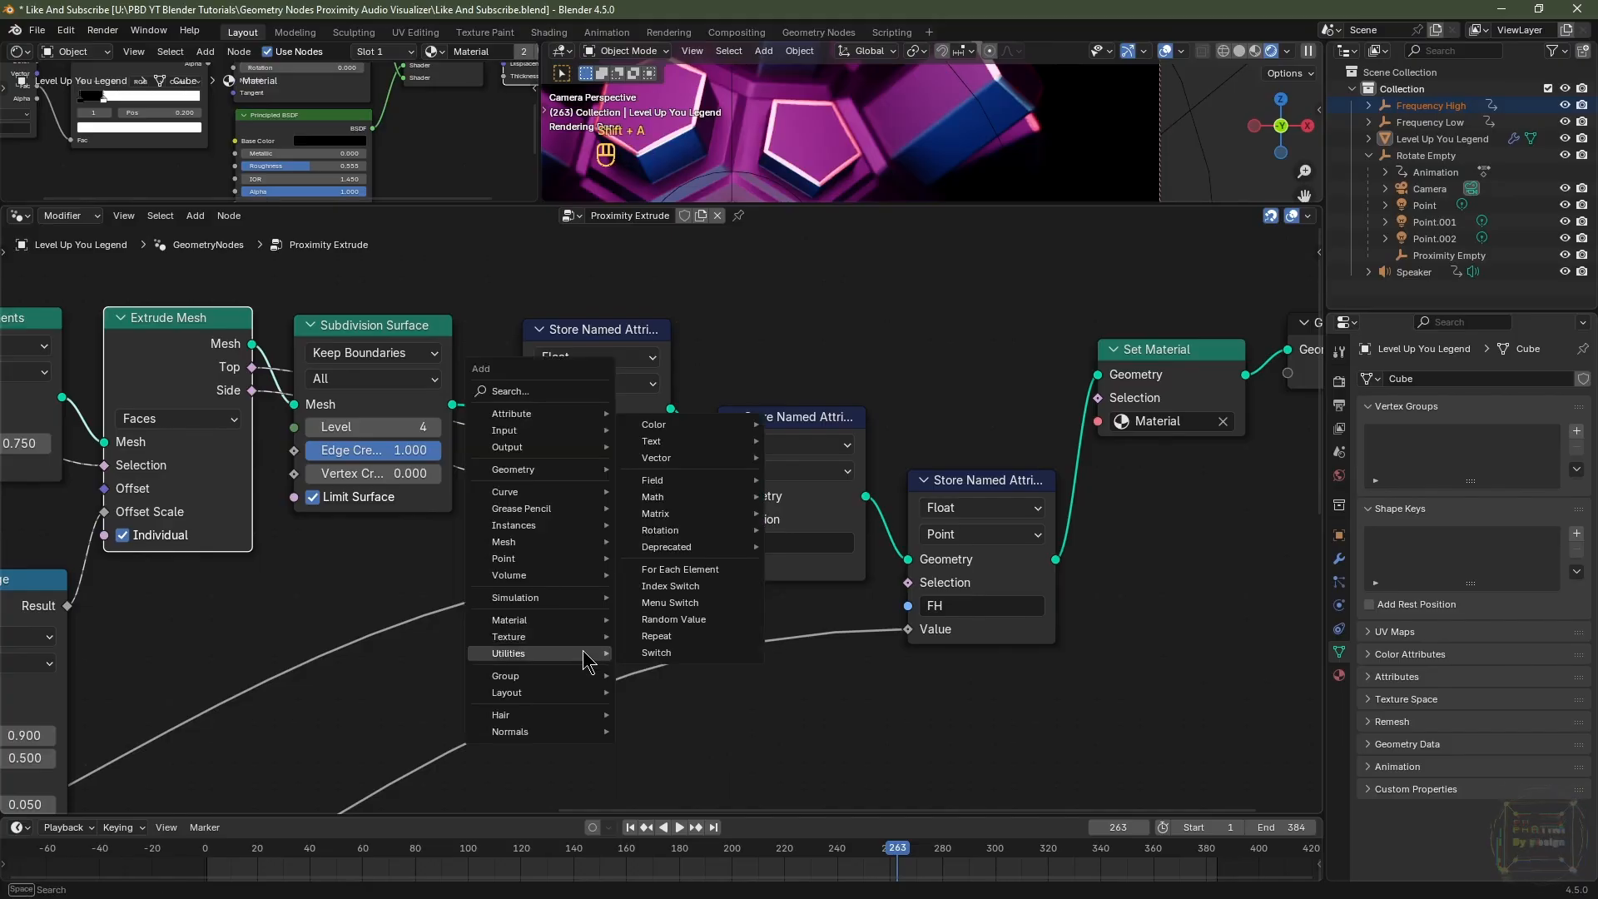
mouse_move(657, 497)
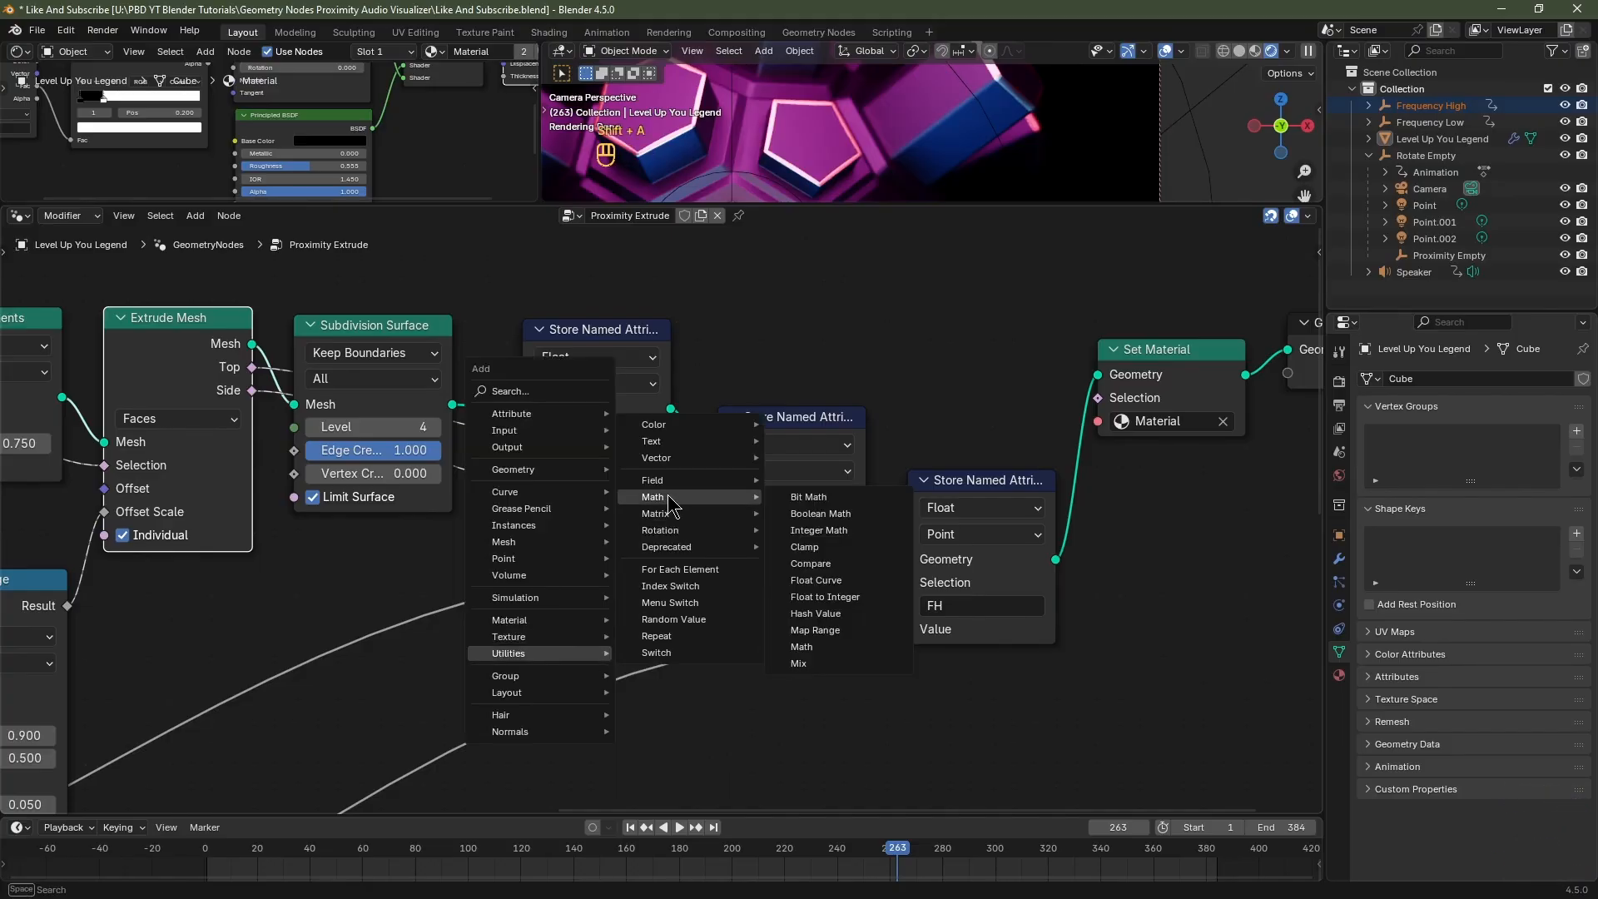
click(824, 649)
click(783, 739)
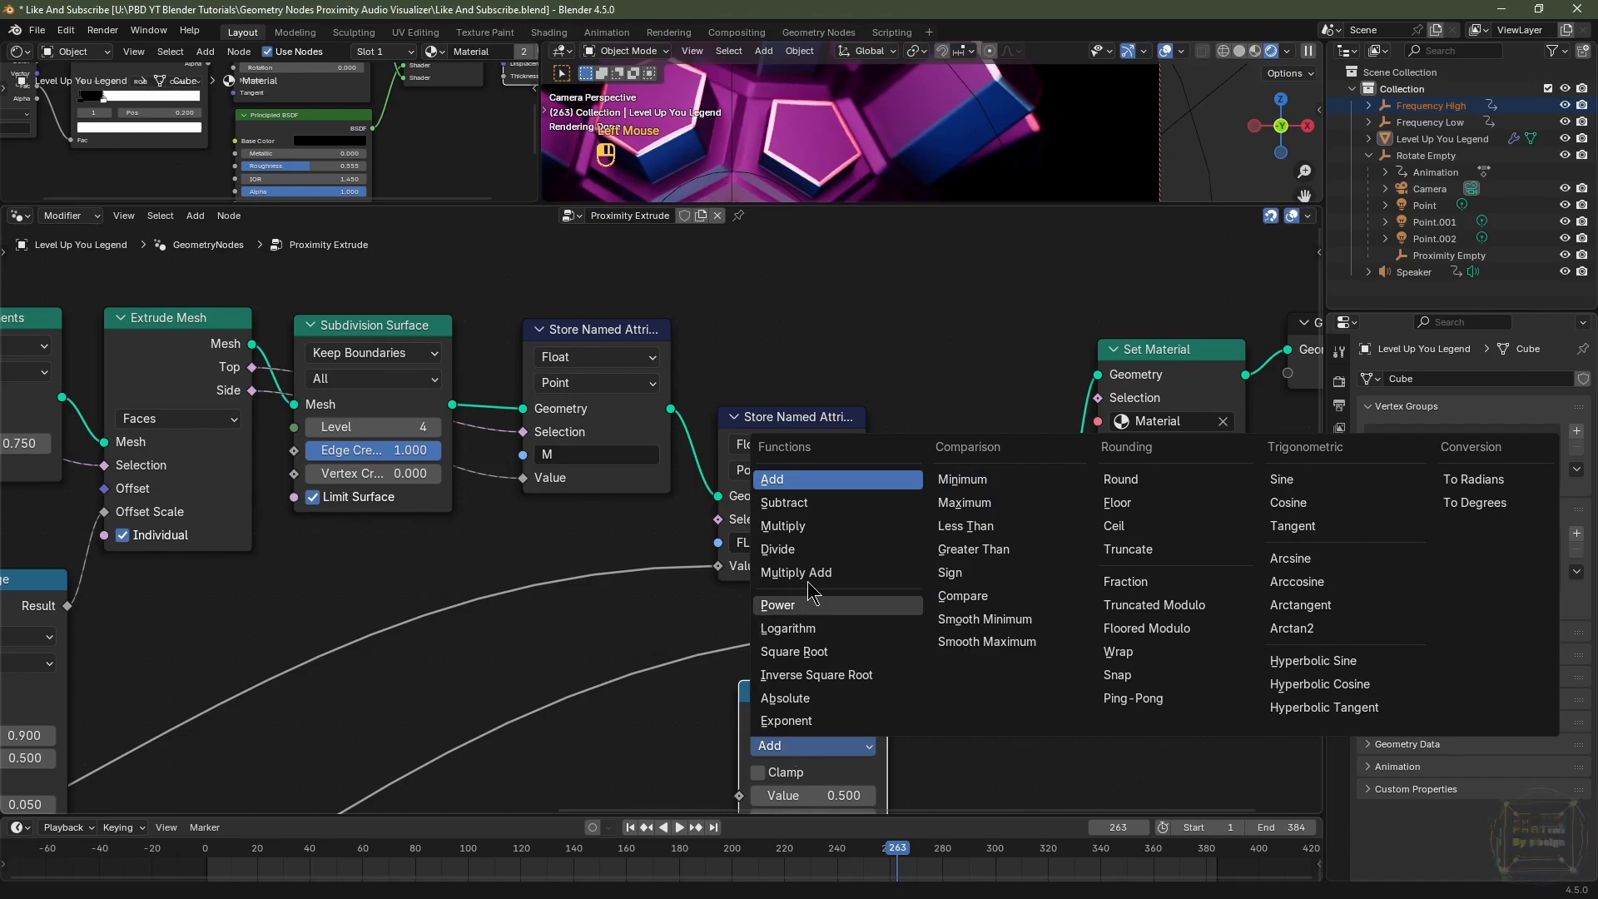
click(795, 533)
scroll(684, 727, down, 1)
drag(265, 298, 726, 695)
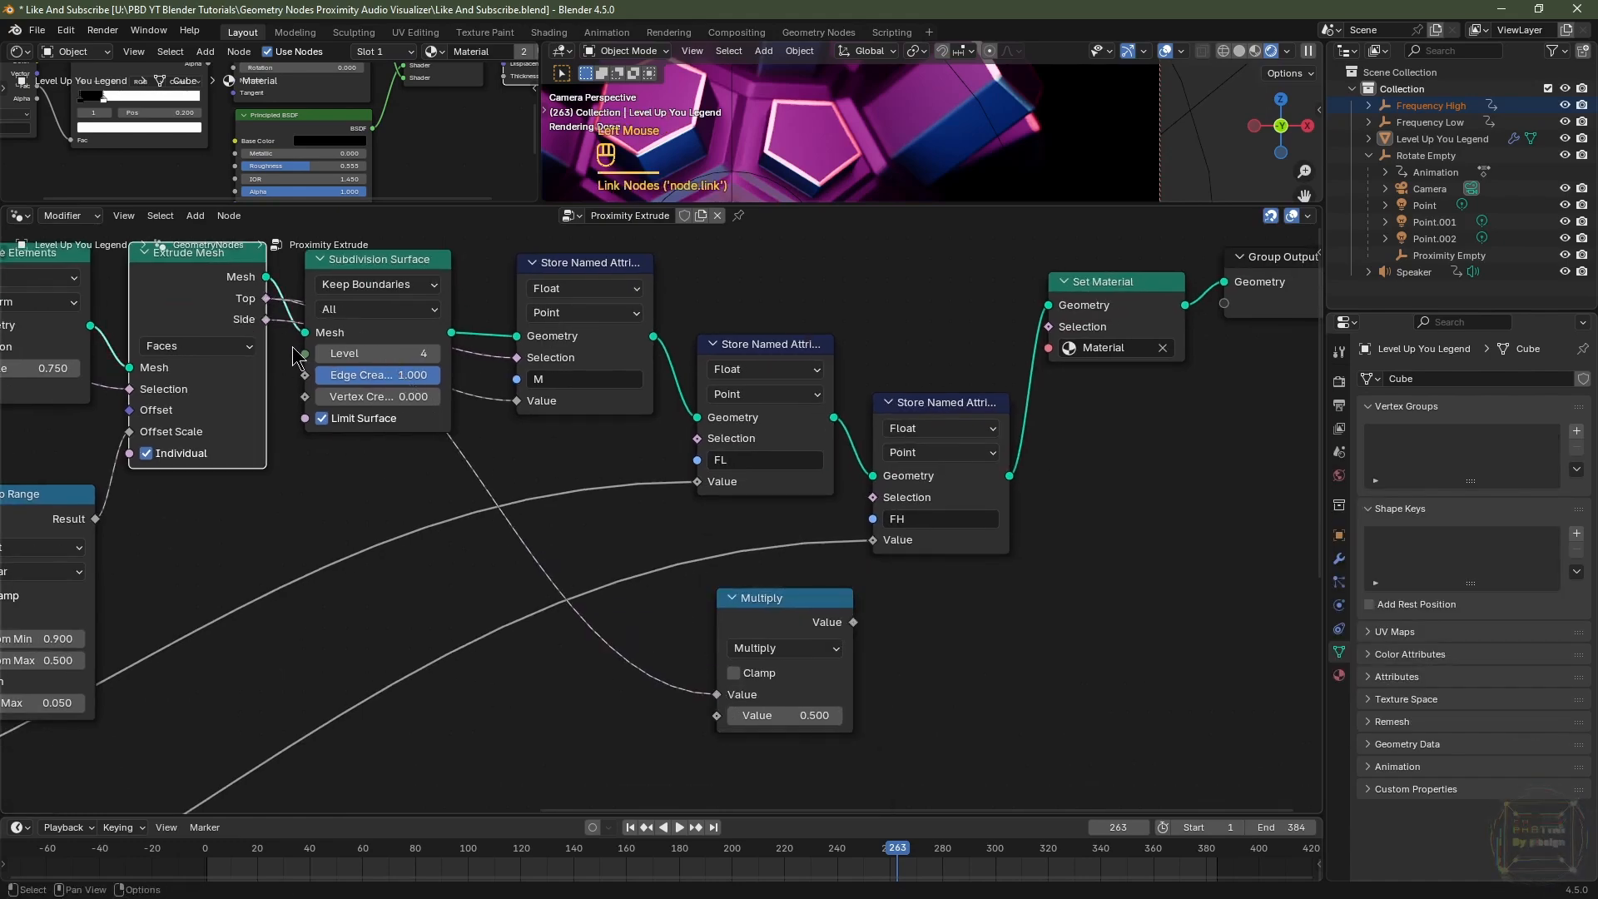
drag(265, 319, 717, 716)
Link the Multiply node's Value output to the Selection inputs of the FL and FH Store Named Attribute nodes.
drag(849, 645, 698, 438)
drag(639, 543, 872, 497)
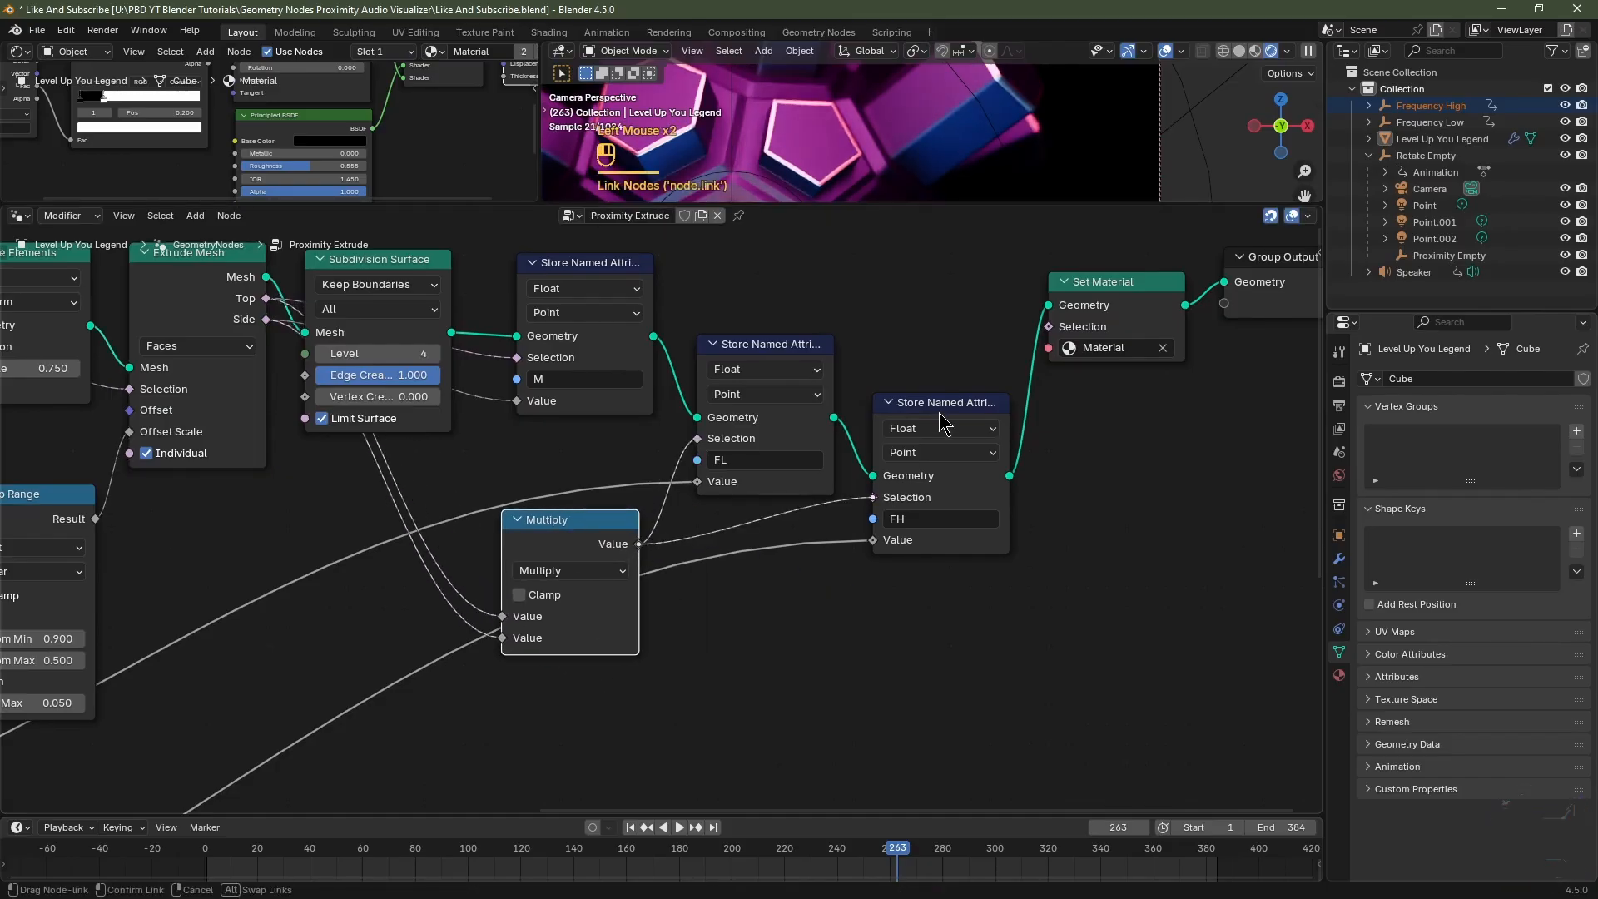
scroll(842, 616, up, 2)
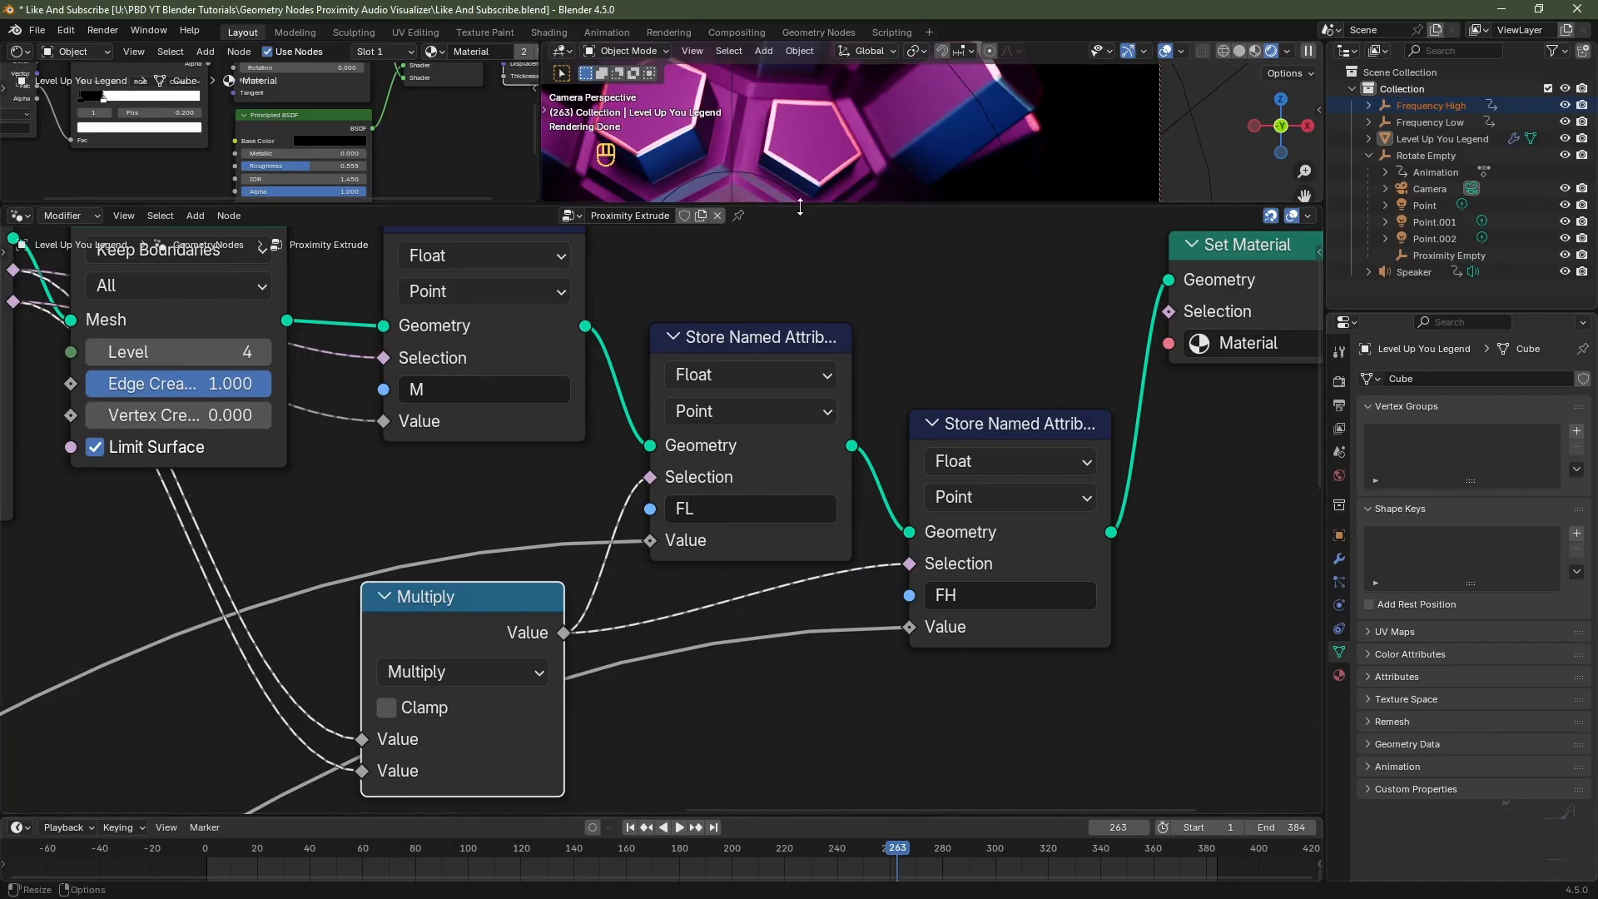
Enlarge the shader editor downward over the geometry node editor and widen it into the 3D viewport's space.
drag(802, 204, 797, 626)
scroll(799, 527, down, 2)
shift+middle_drag(799, 527, 970, 291)
drag(541, 369, 901, 369)
middle_drag(537, 466, 537, 507)
scroll(621, 476, up, 2)
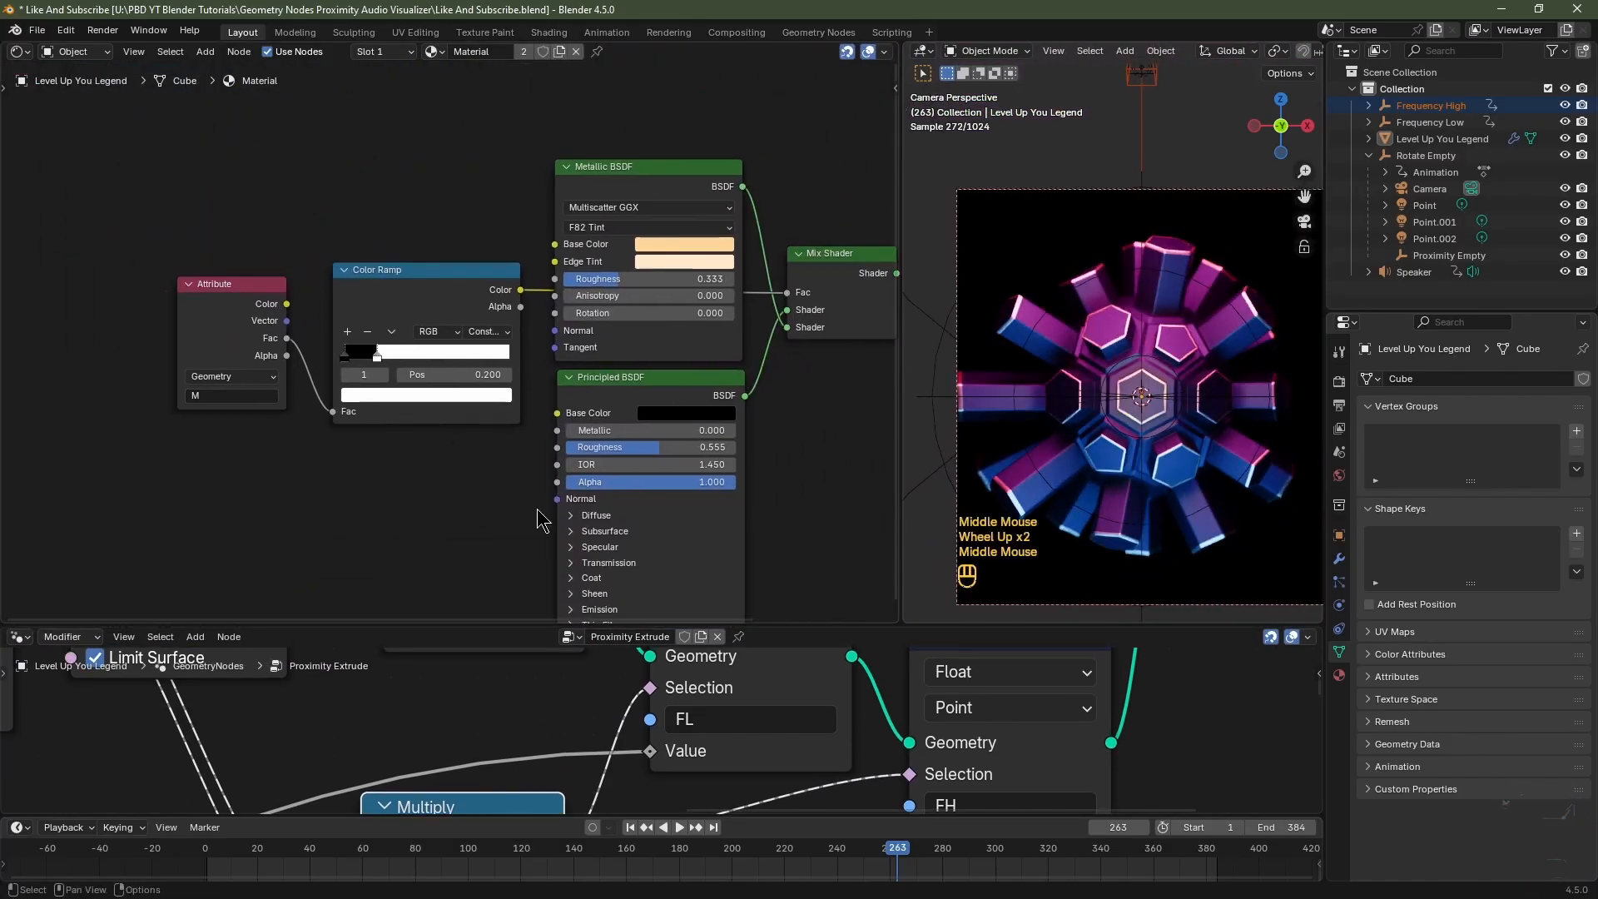
scroll(983, 433, up, 2)
scroll(633, 416, up, 3)
Set the white stop of the M attribute's Color Ramp to position 0.750.
click(414, 260)
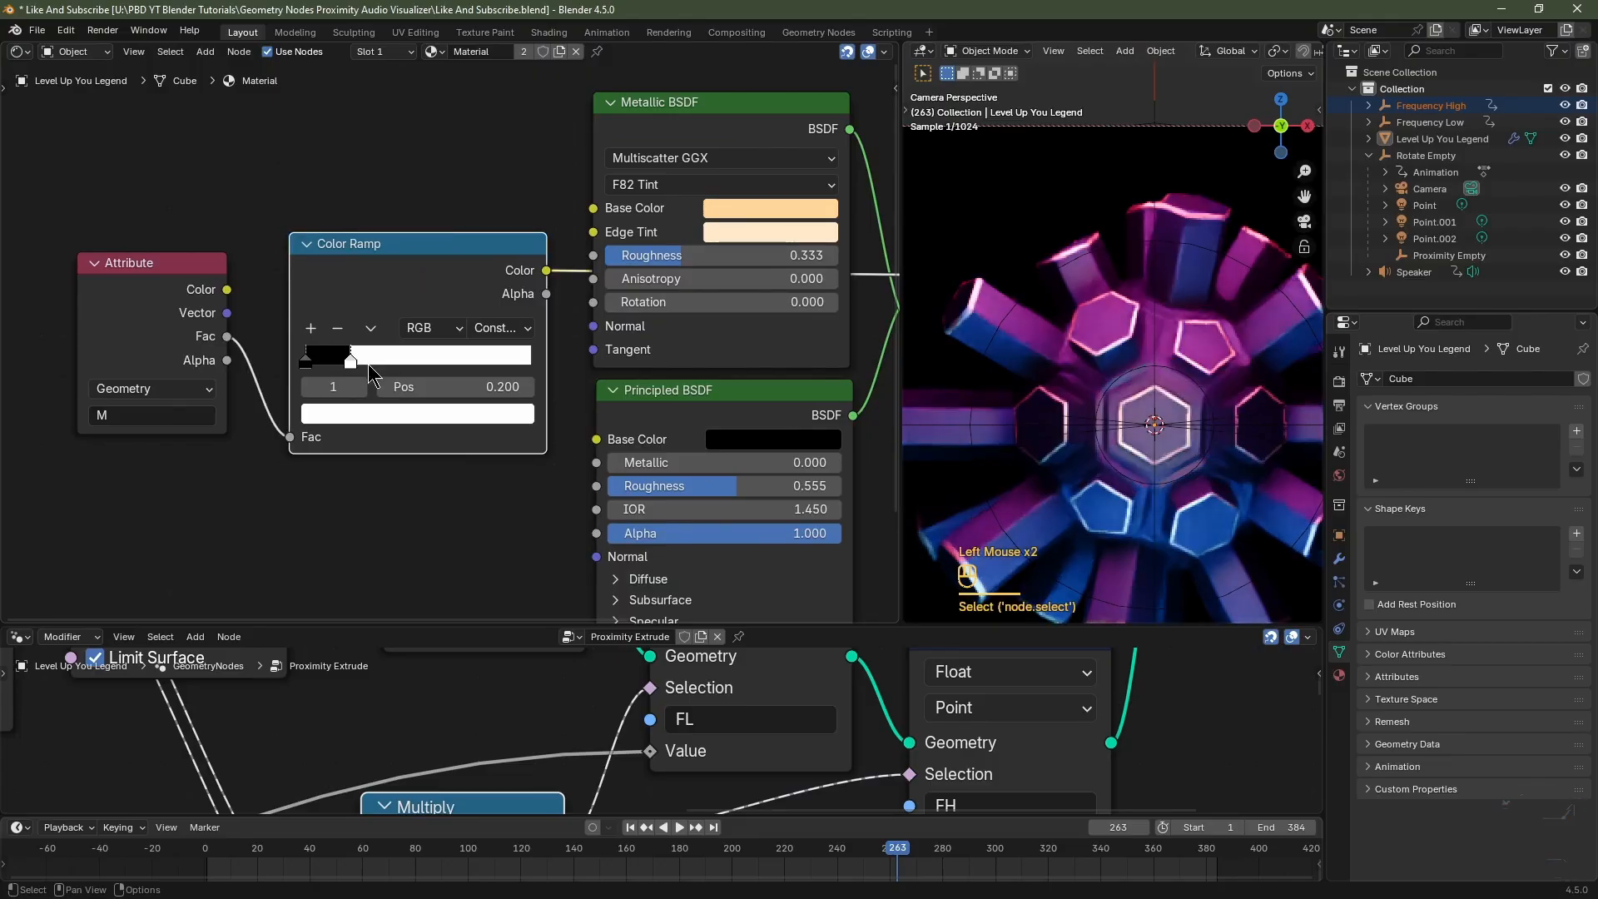
click(444, 386)
key(Return)
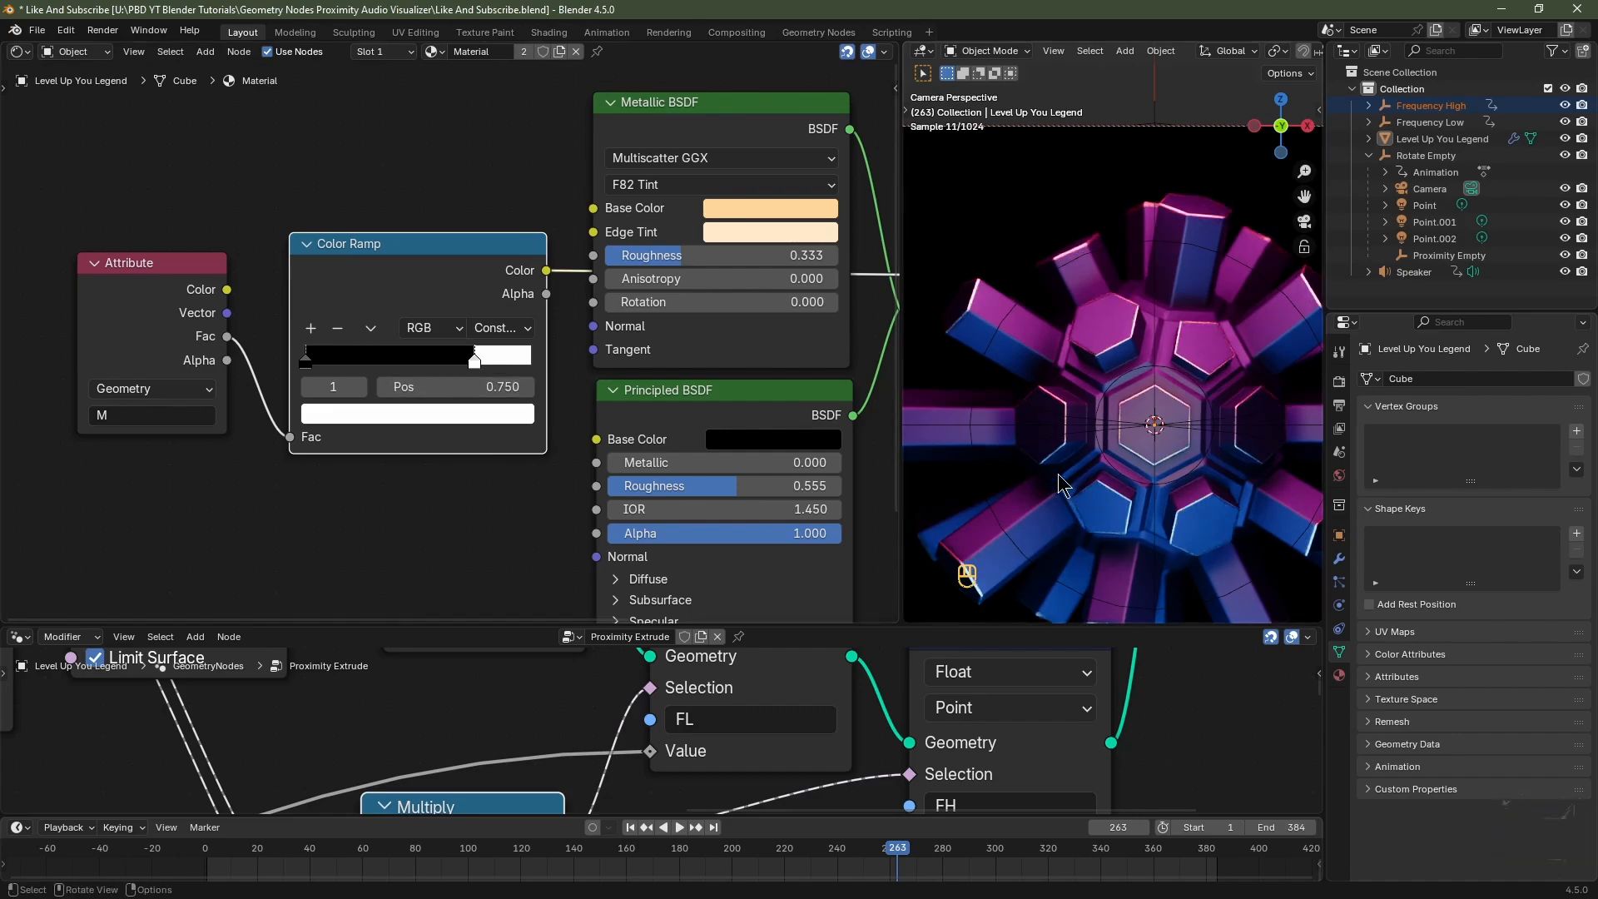
Try lower positions for the white stop of the M attribute's Color Ramp.
scroll(1166, 441, up, 2)
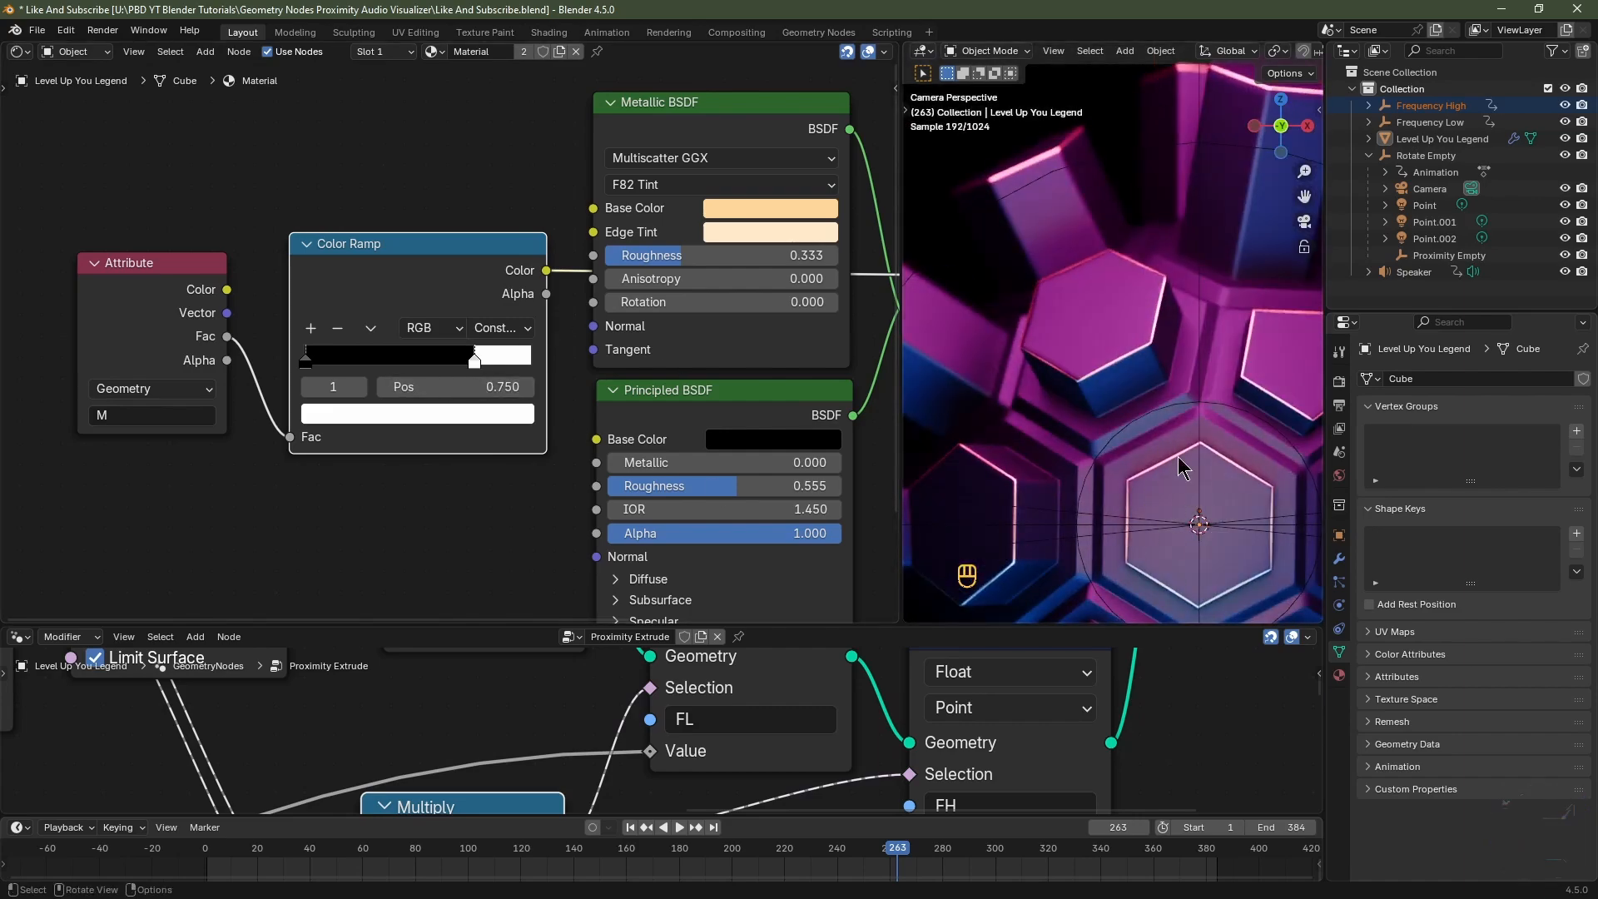
click(475, 366)
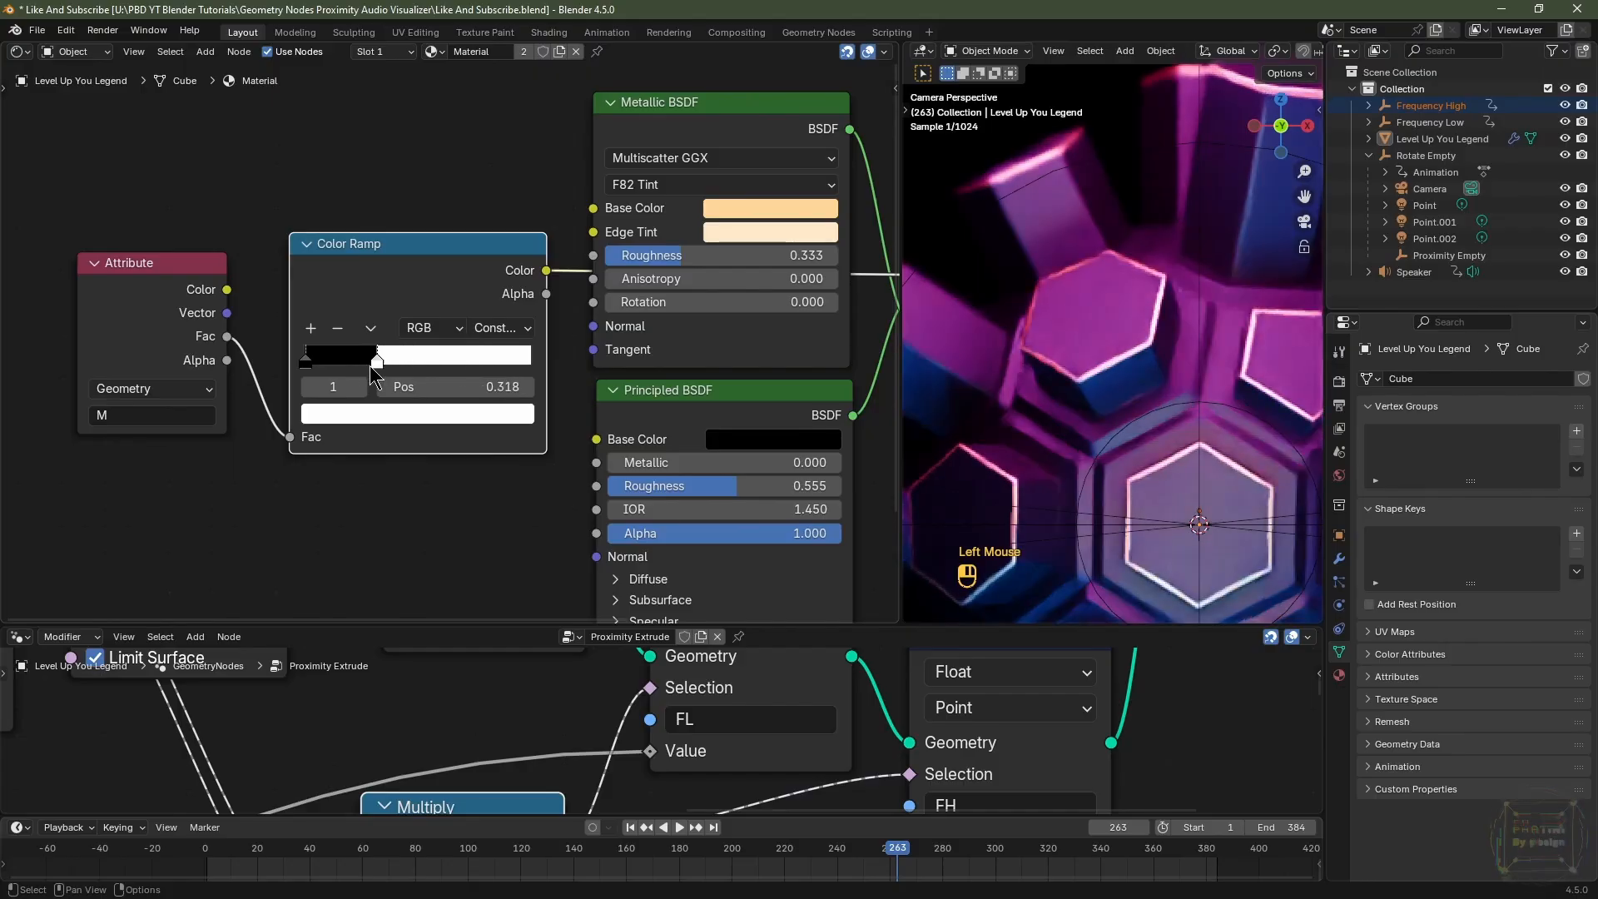
drag(476, 367, 451, 367)
Add a new Attribute node below the M Attribute node in the material and place a duplicate of it underneath.
scroll(361, 536, down, 3)
middle_drag(361, 536, 416, 491)
scroll(571, 424, up, 1)
key(shift+a)
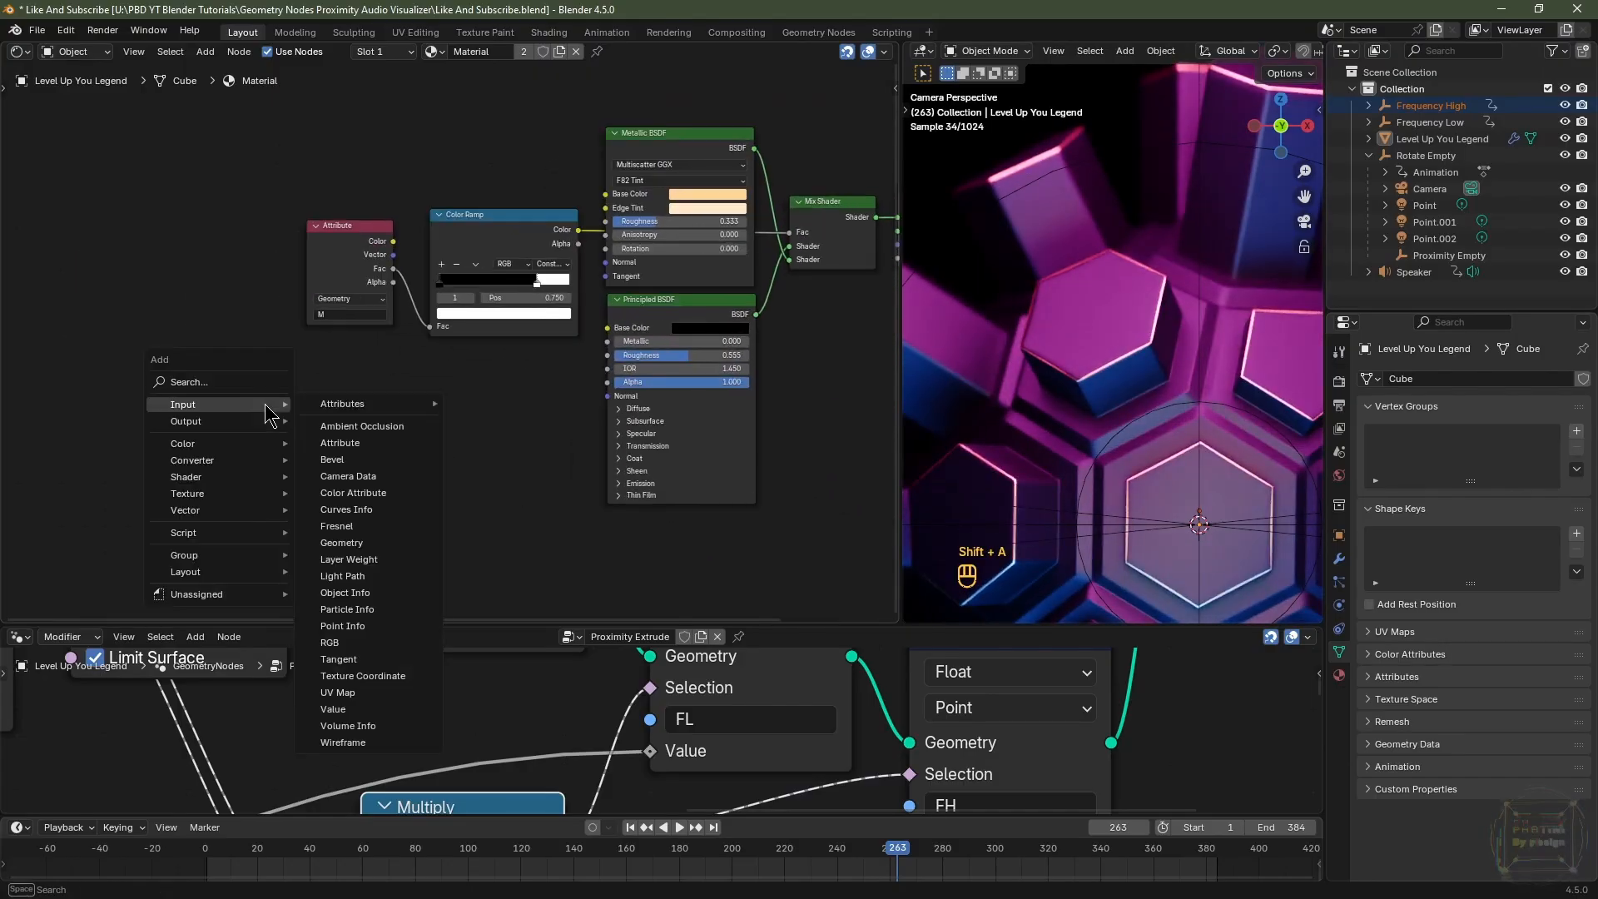
click(350, 443)
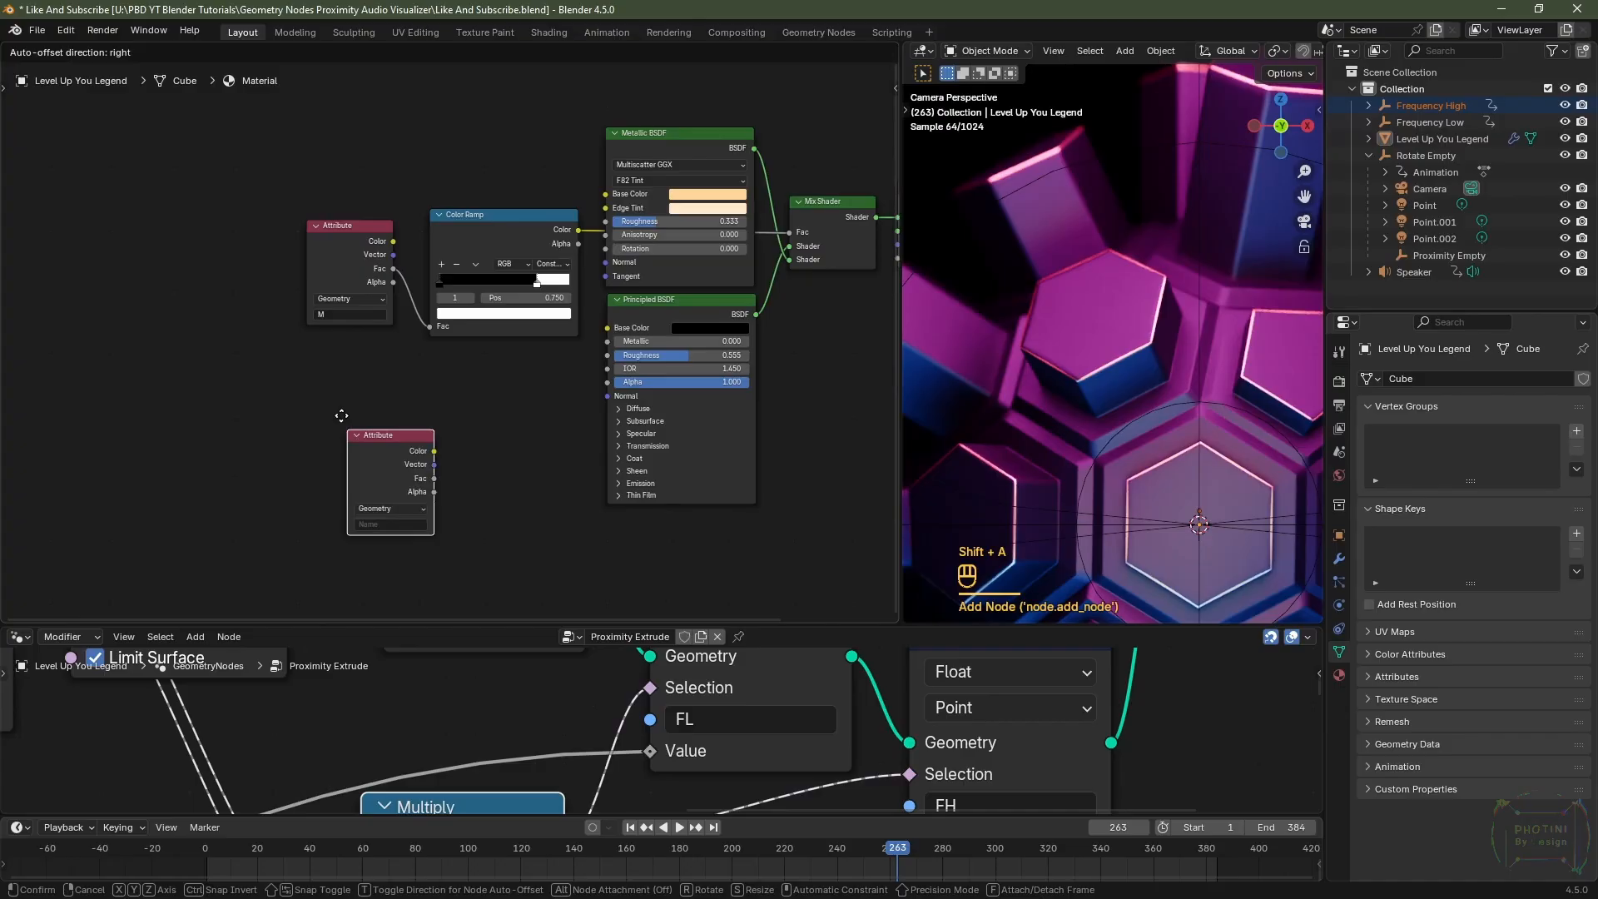
click(293, 362)
key(shift+d)
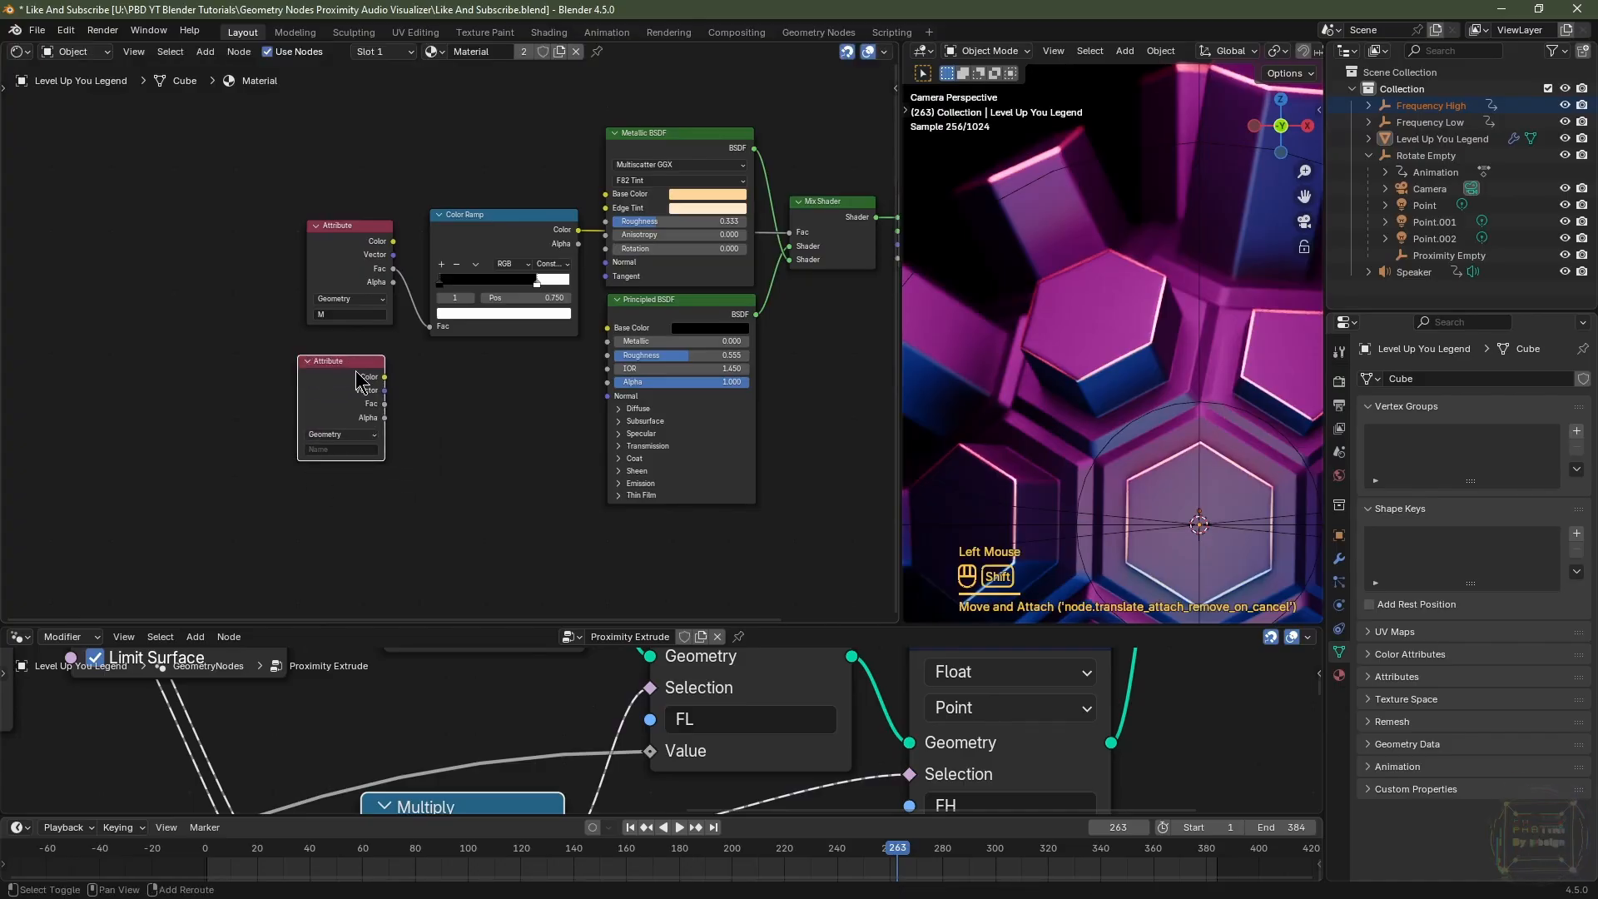
click(360, 515)
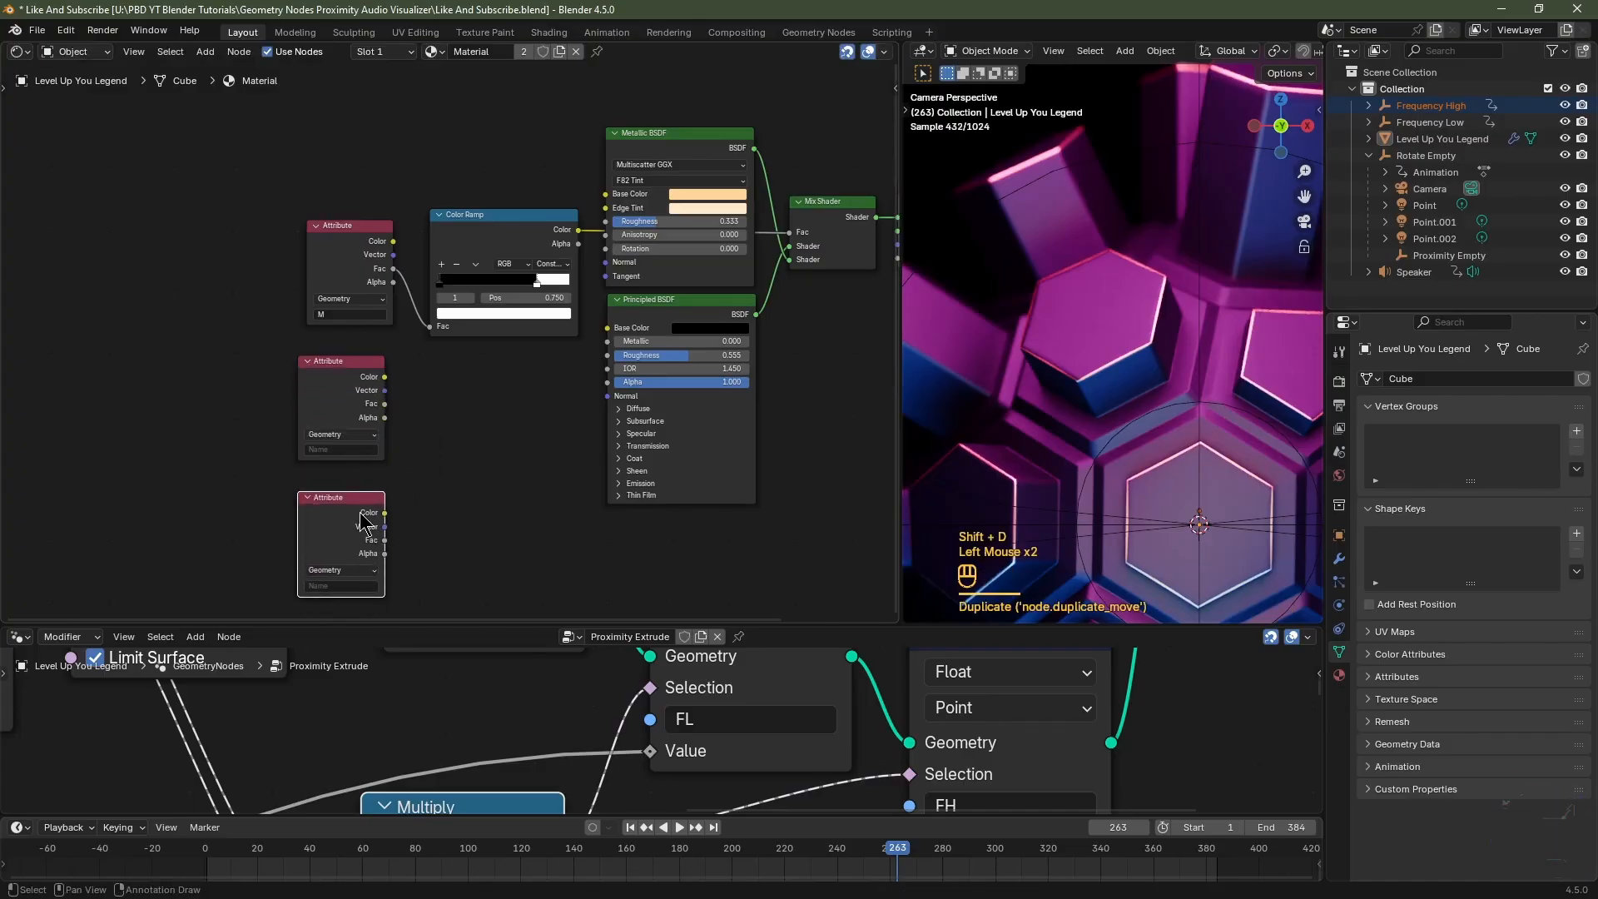
Name the attribute of the first new Attribute node FL.
scroll(468, 542, up, 2)
middle_drag(468, 541, 287, 463)
scroll(288, 463, up, 2)
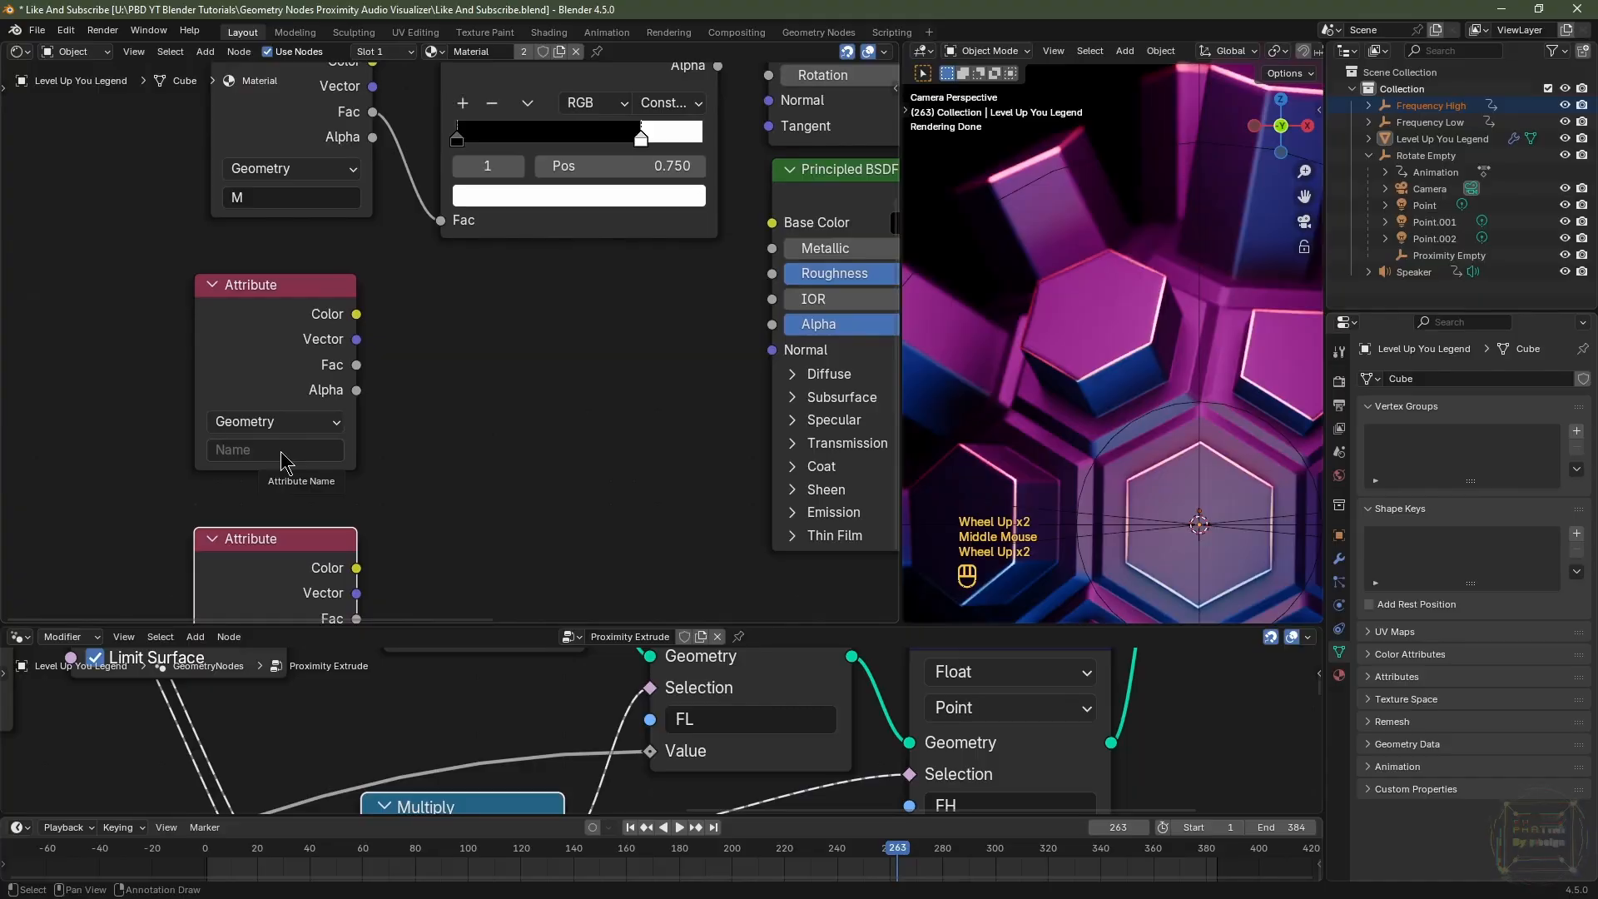
click(280, 452)
text(FL)
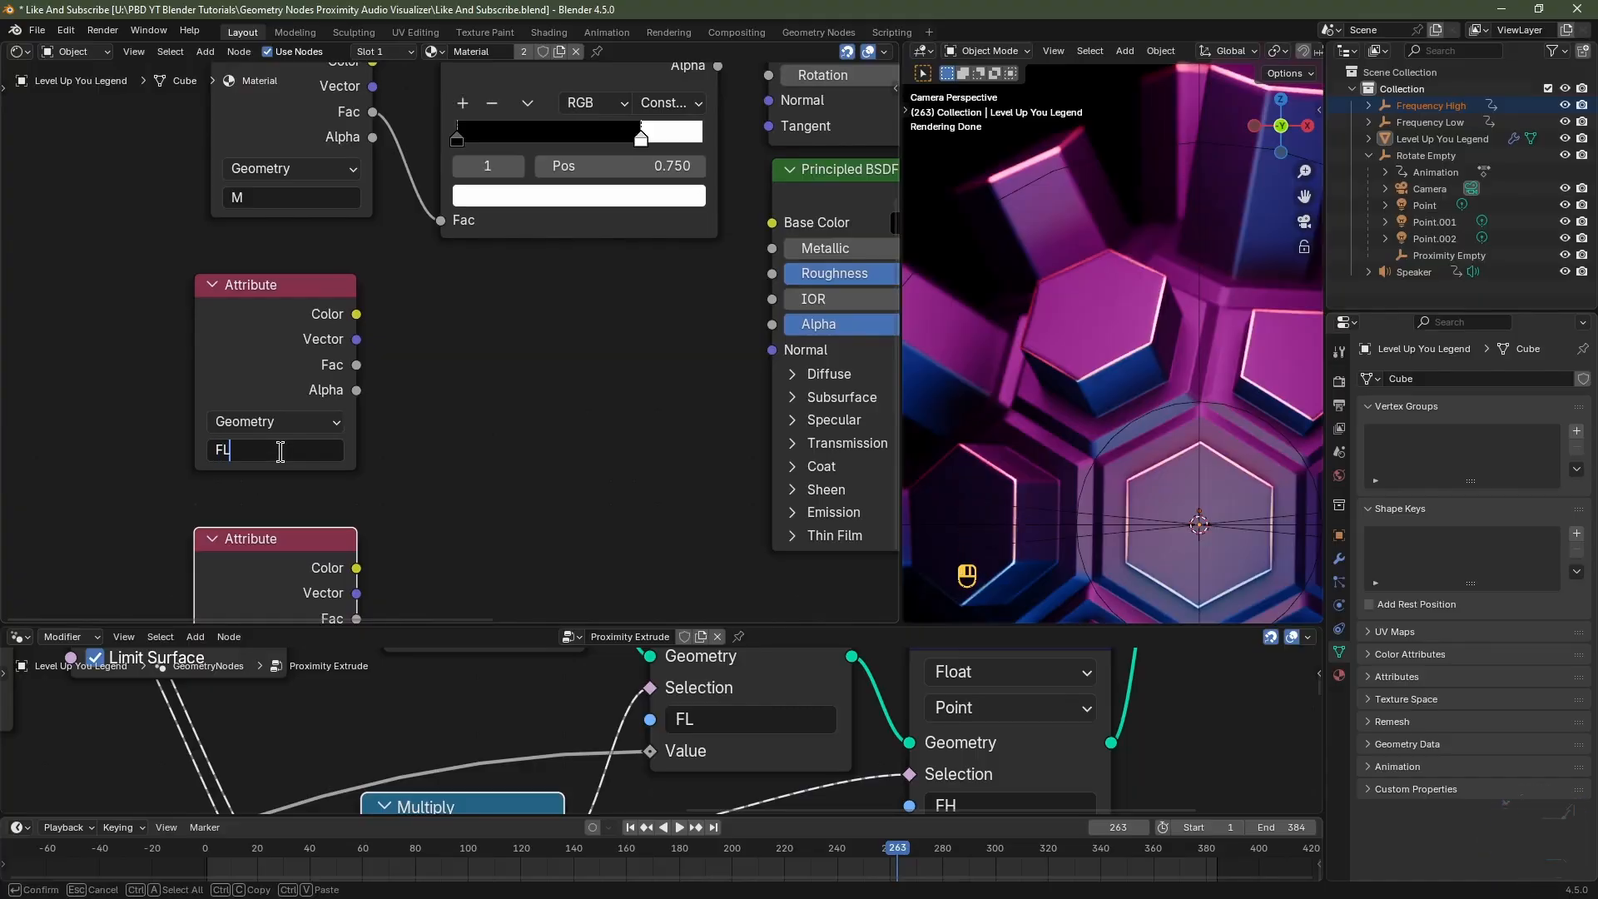
key(Return)
Name the attribute of the duplicated Attribute node FH.
scroll(686, 691, down, 2)
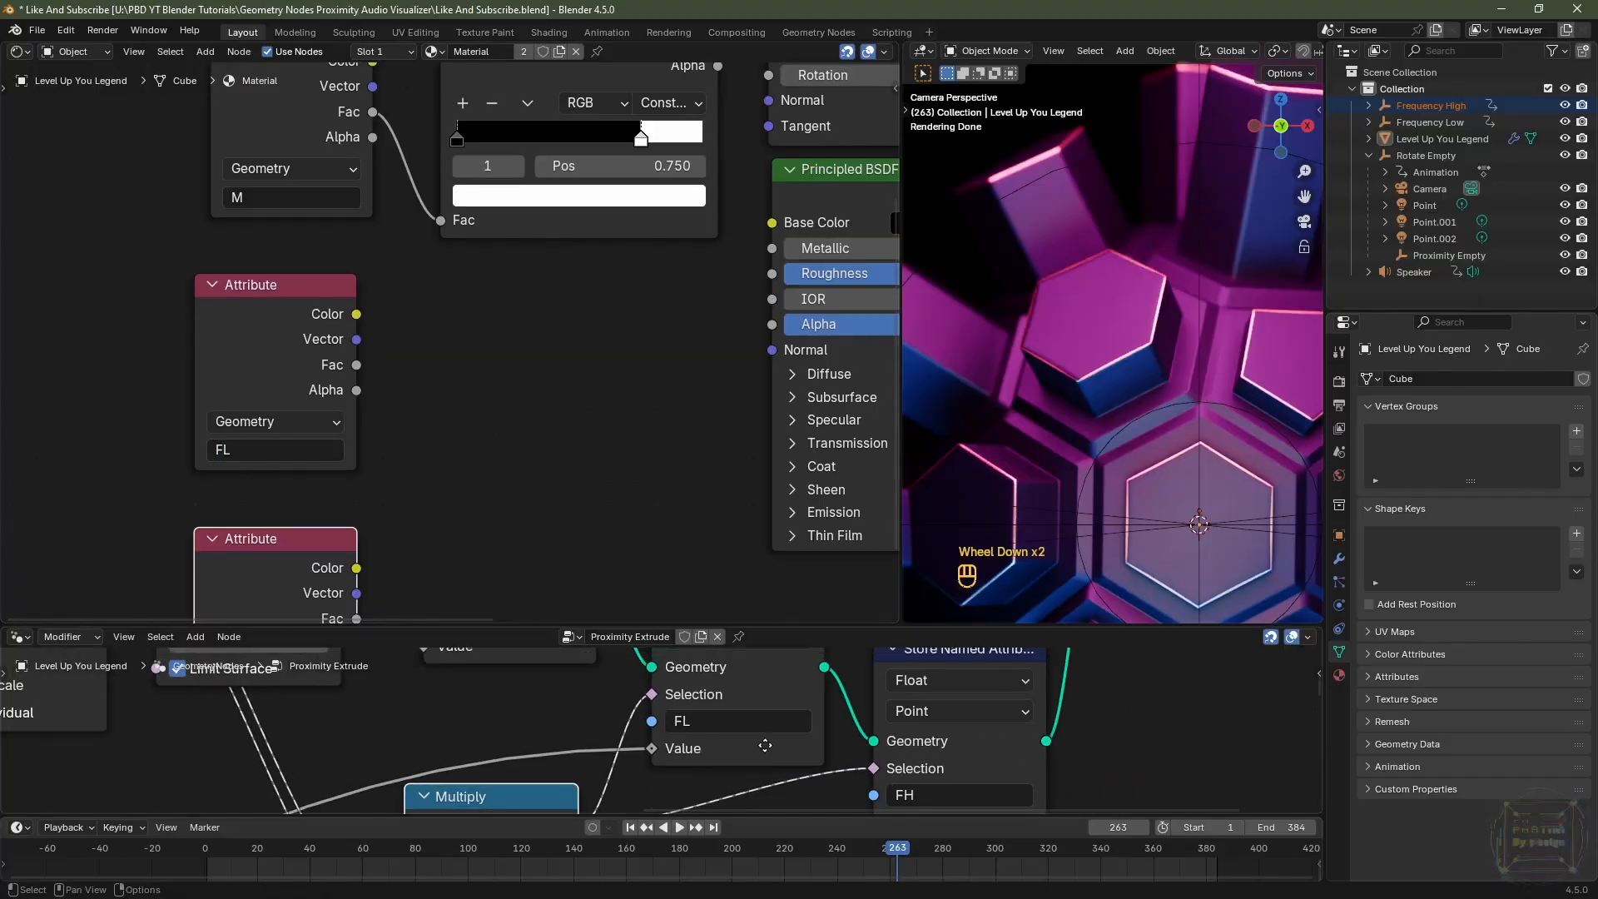
middle_drag(686, 690, 705, 642)
middle_drag(707, 771, 702, 742)
middle_drag(486, 554, 487, 379)
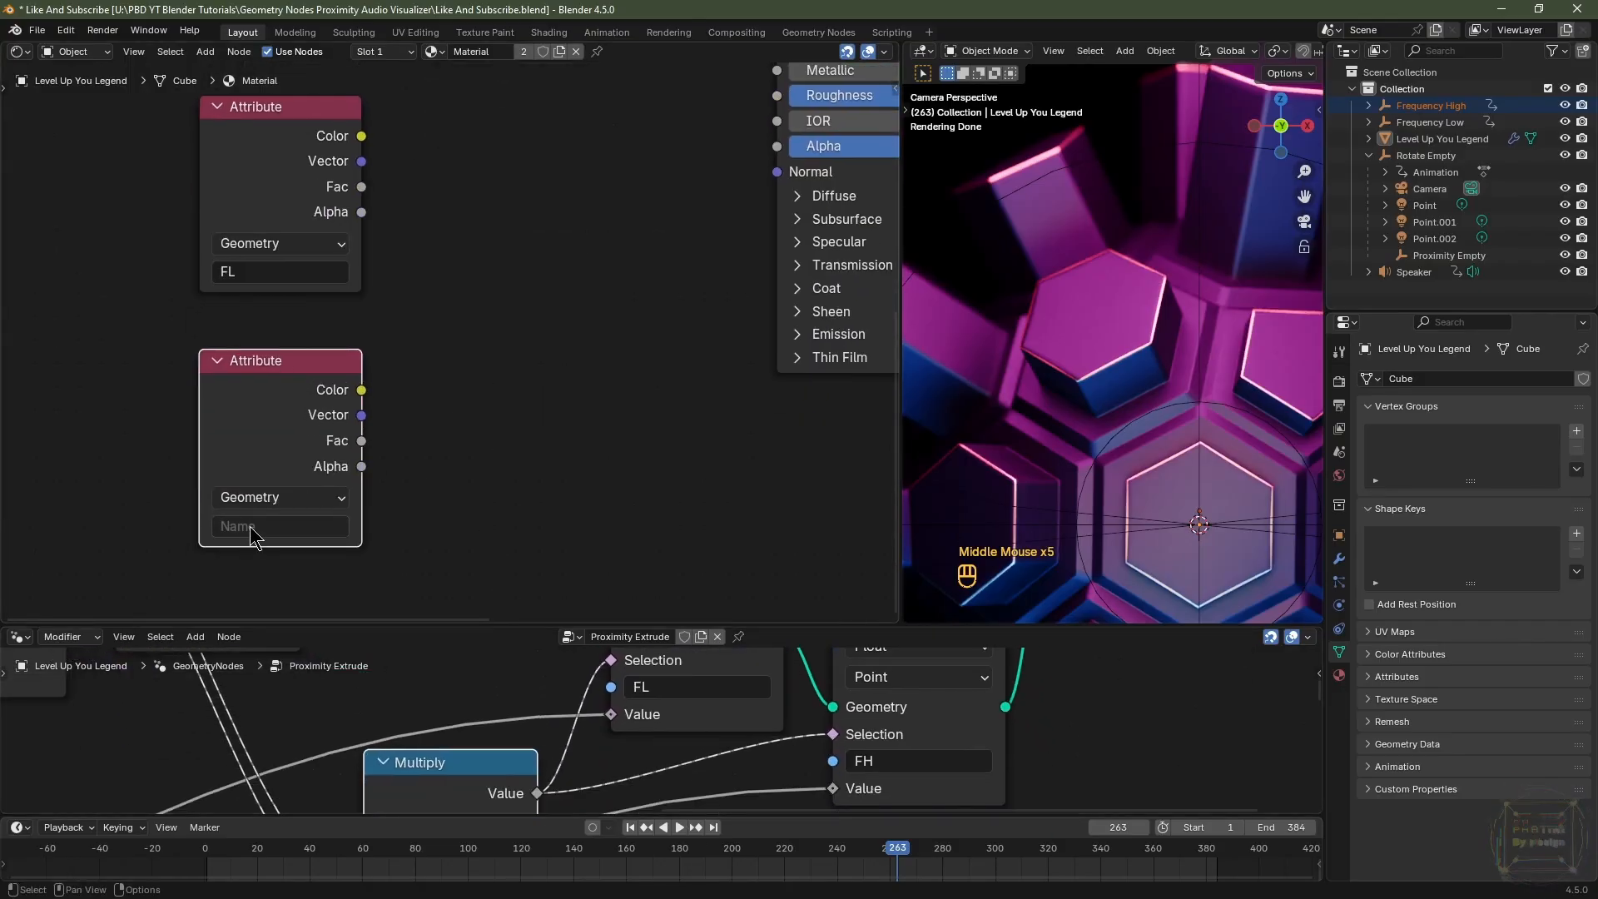
click(250, 526)
text(FH)
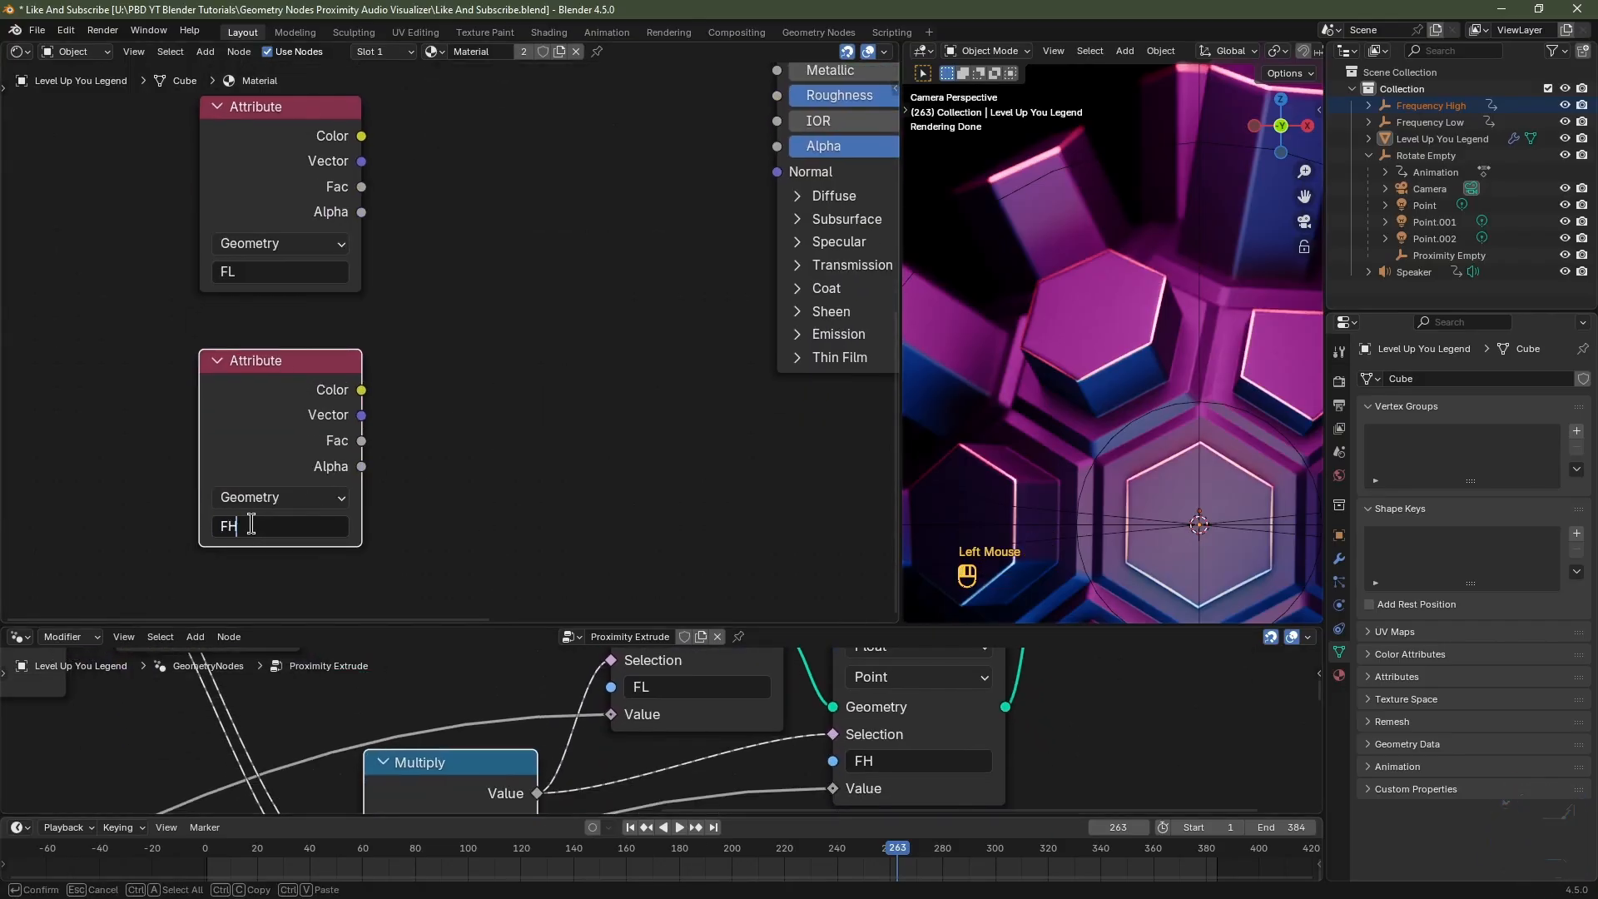
key(Return)
Expand the Emission settings of the Principled BSDF node.
middle_drag(949, 658, 952, 717)
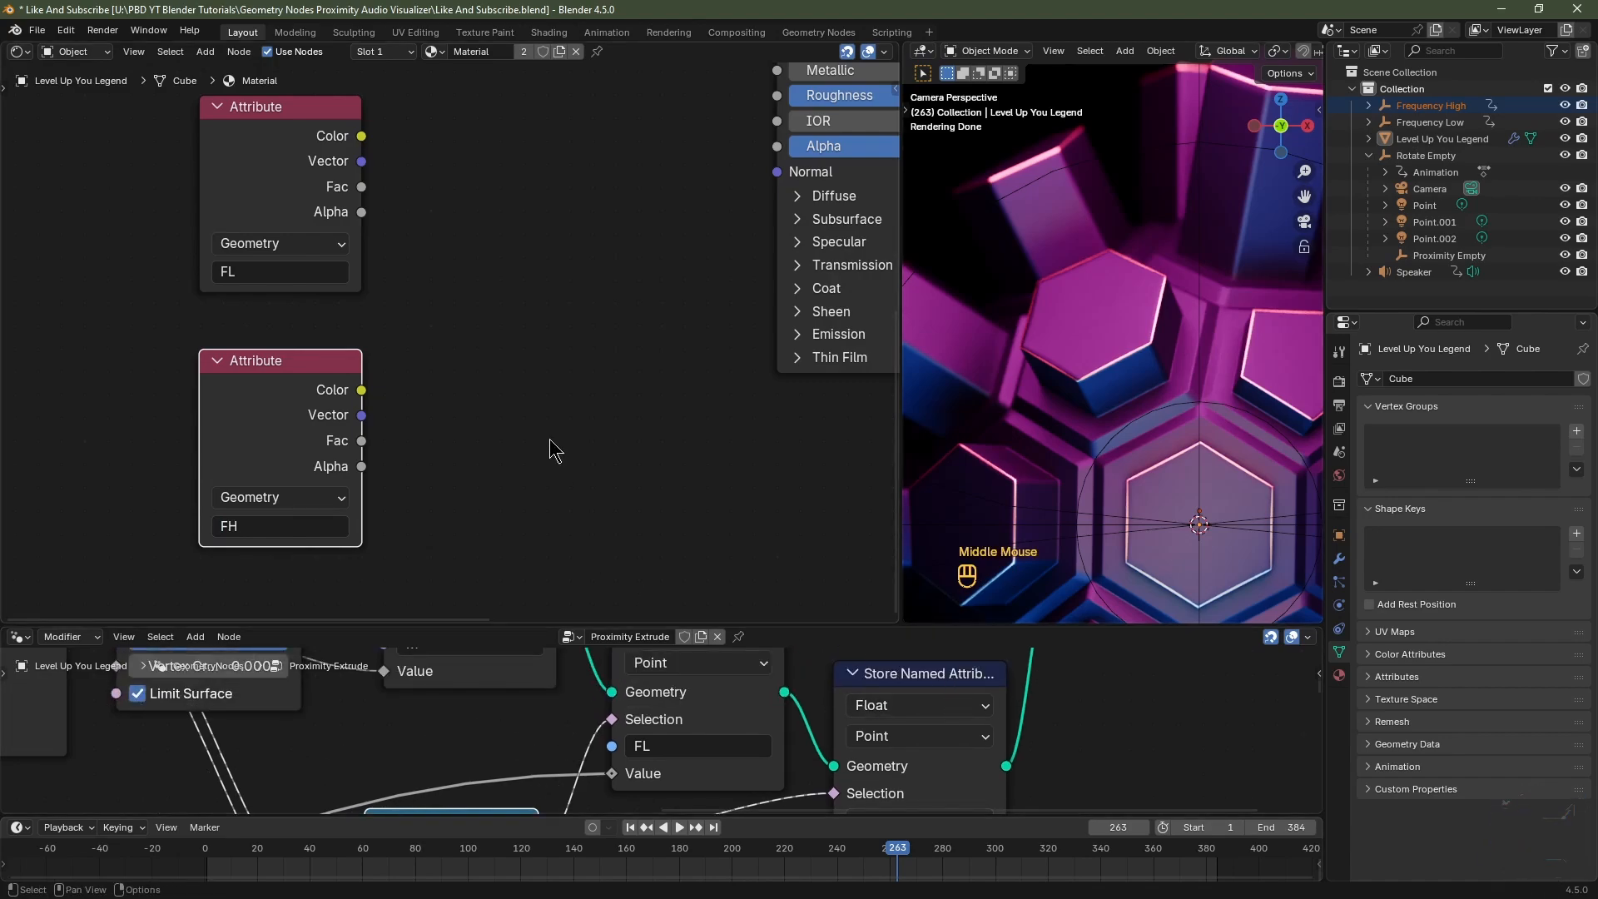
middle_drag(752, 268, 554, 403)
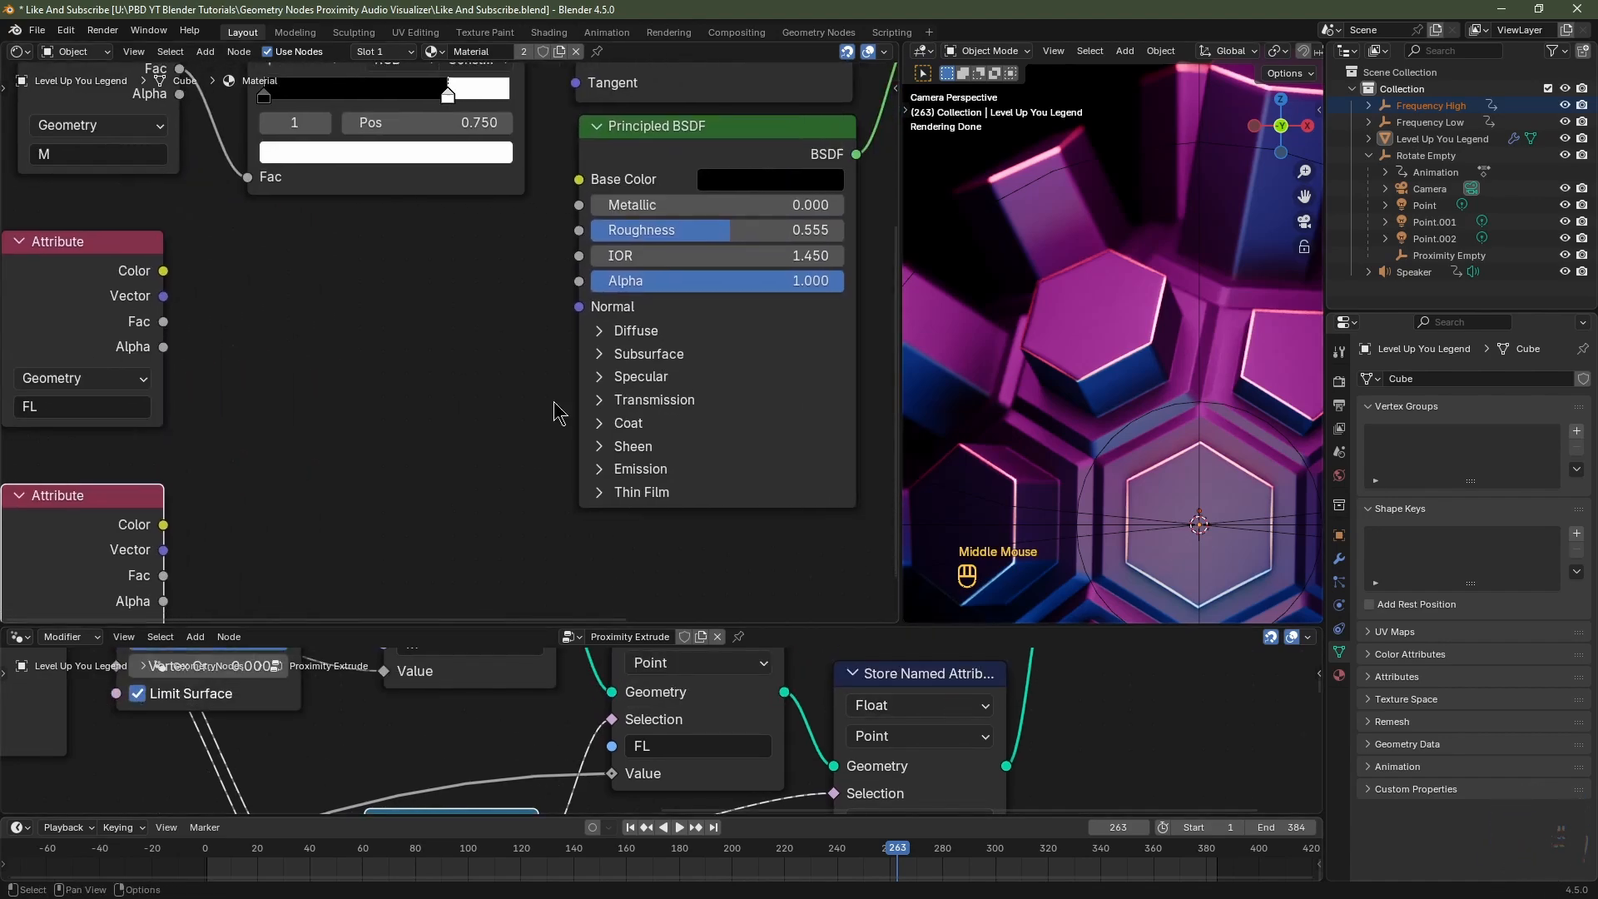
click(600, 471)
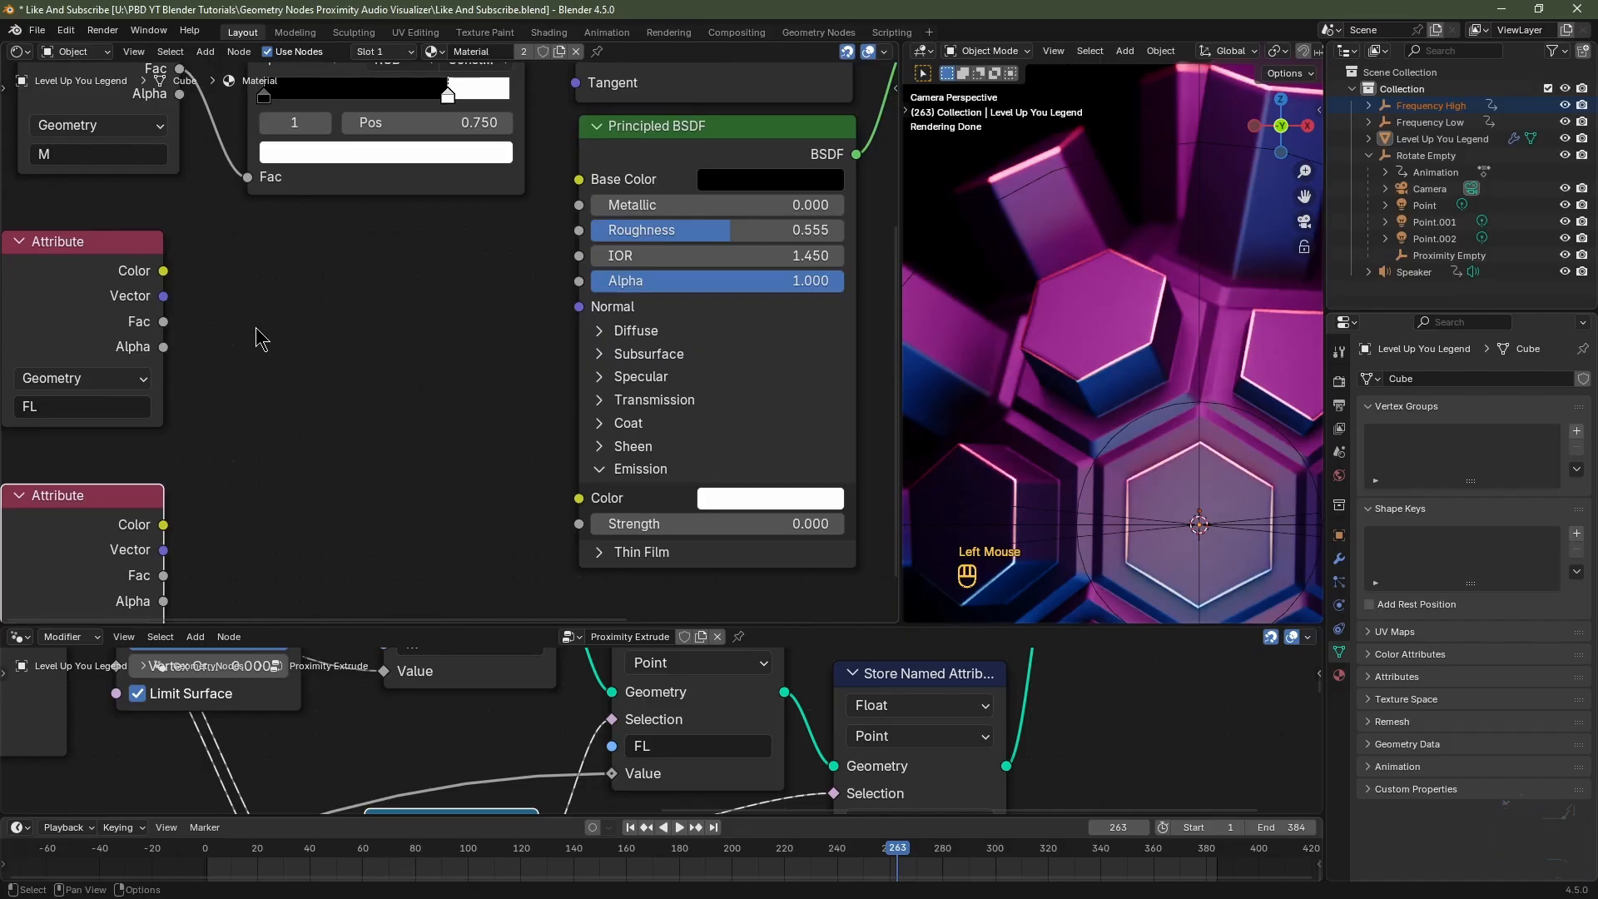
Add a Color Ramp beside the FL Attribute node and place a duplicate of it beside the FH Attribute node.
key(shift+a)
mouse_move(254, 385)
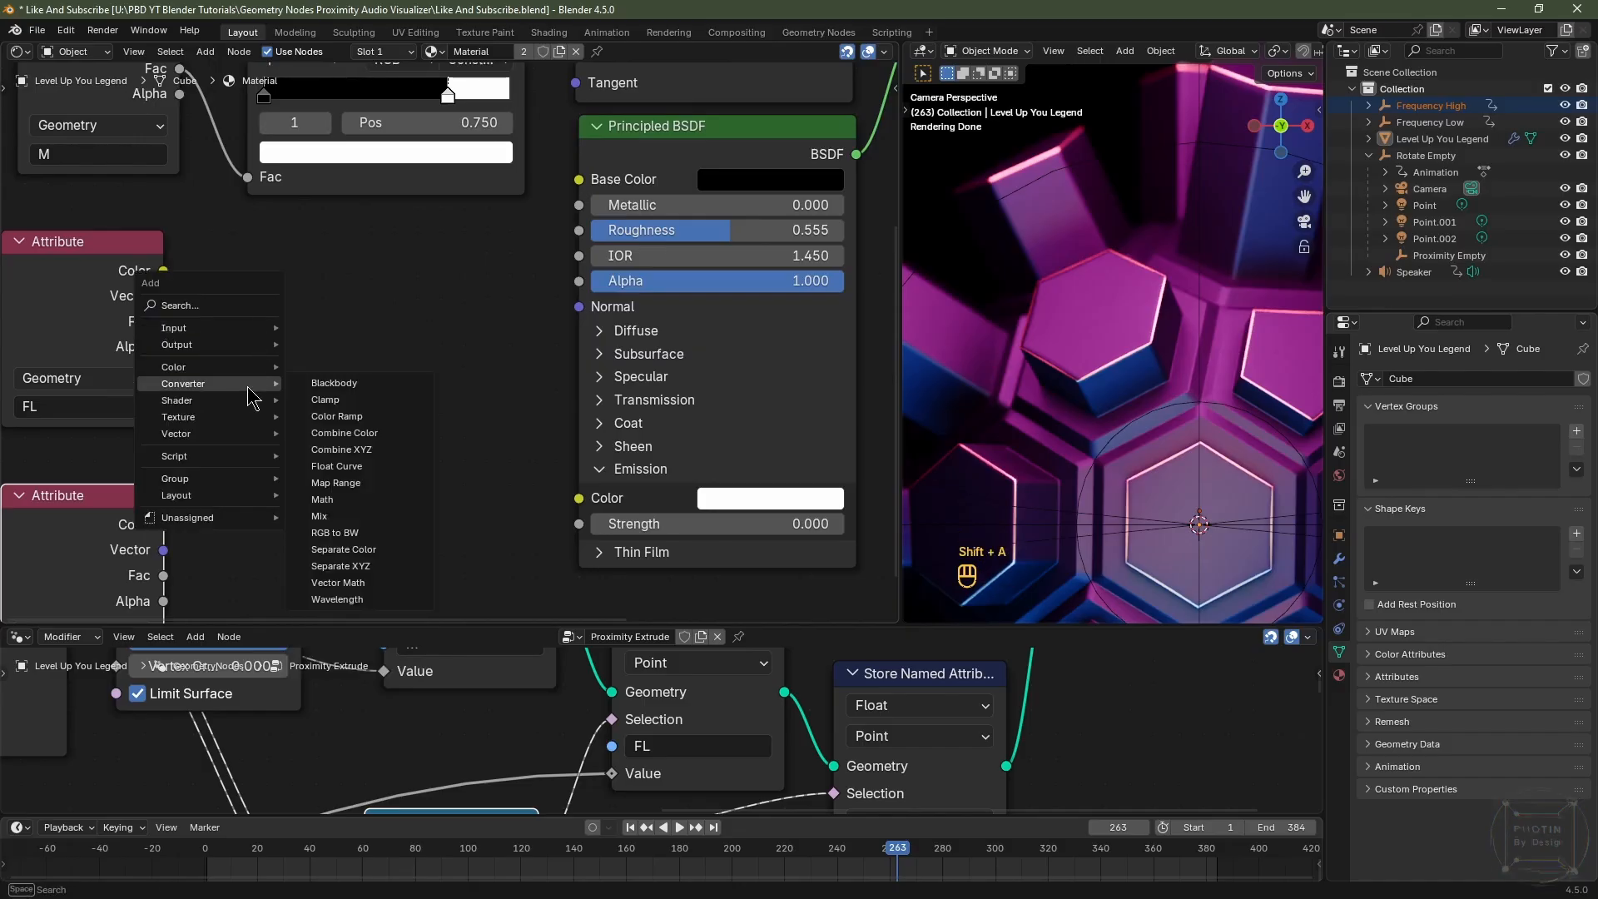
click(329, 416)
click(262, 257)
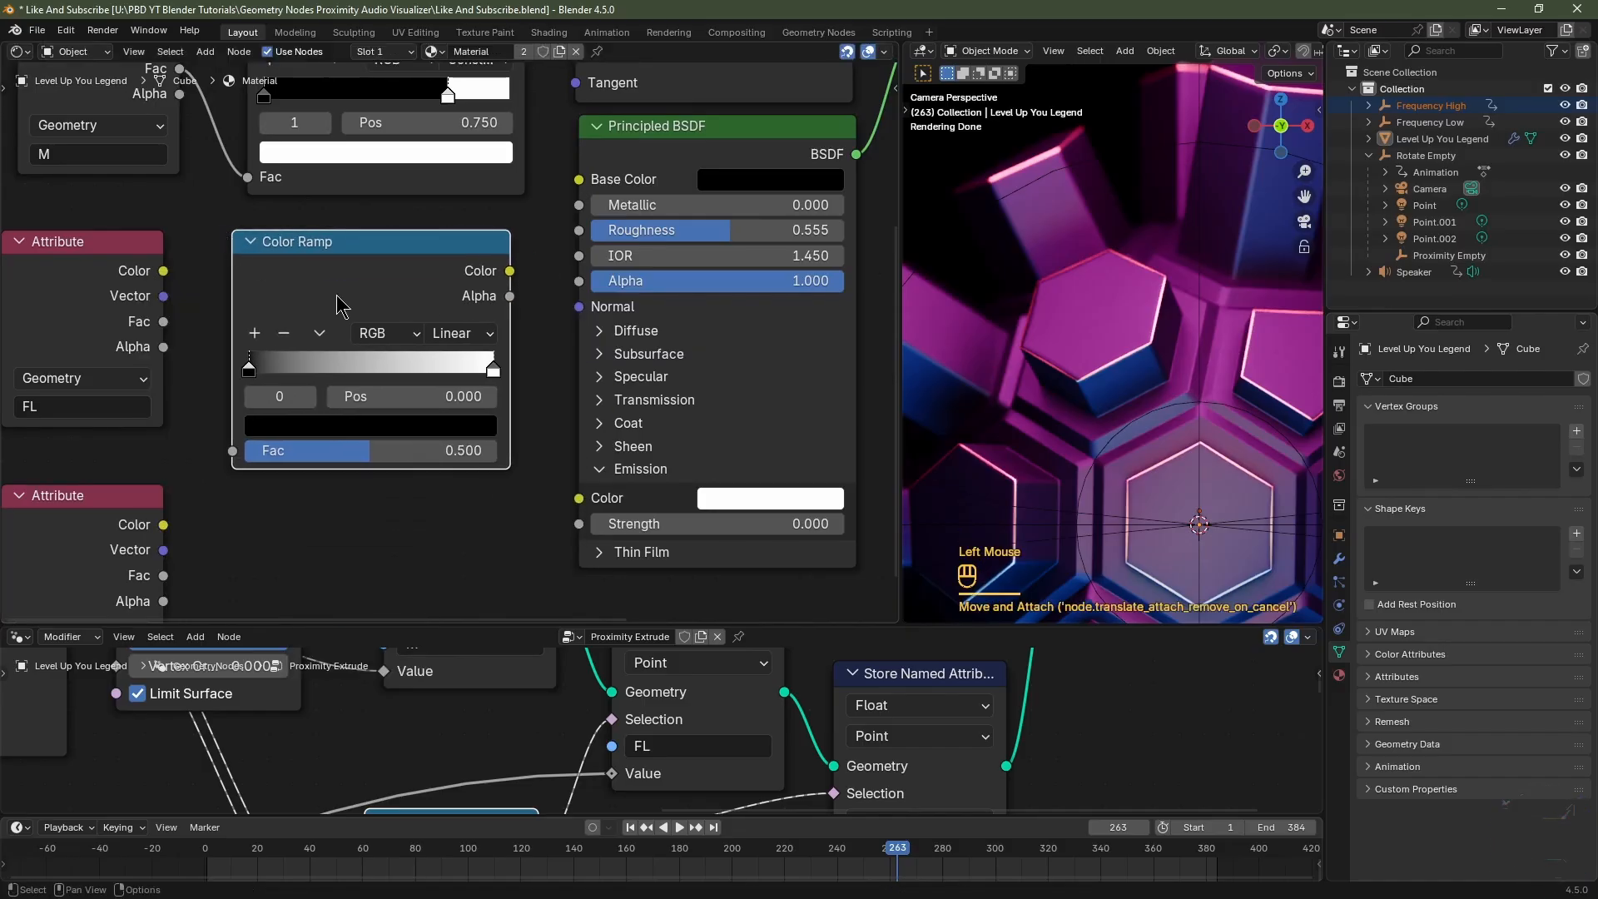
key(shift+d)
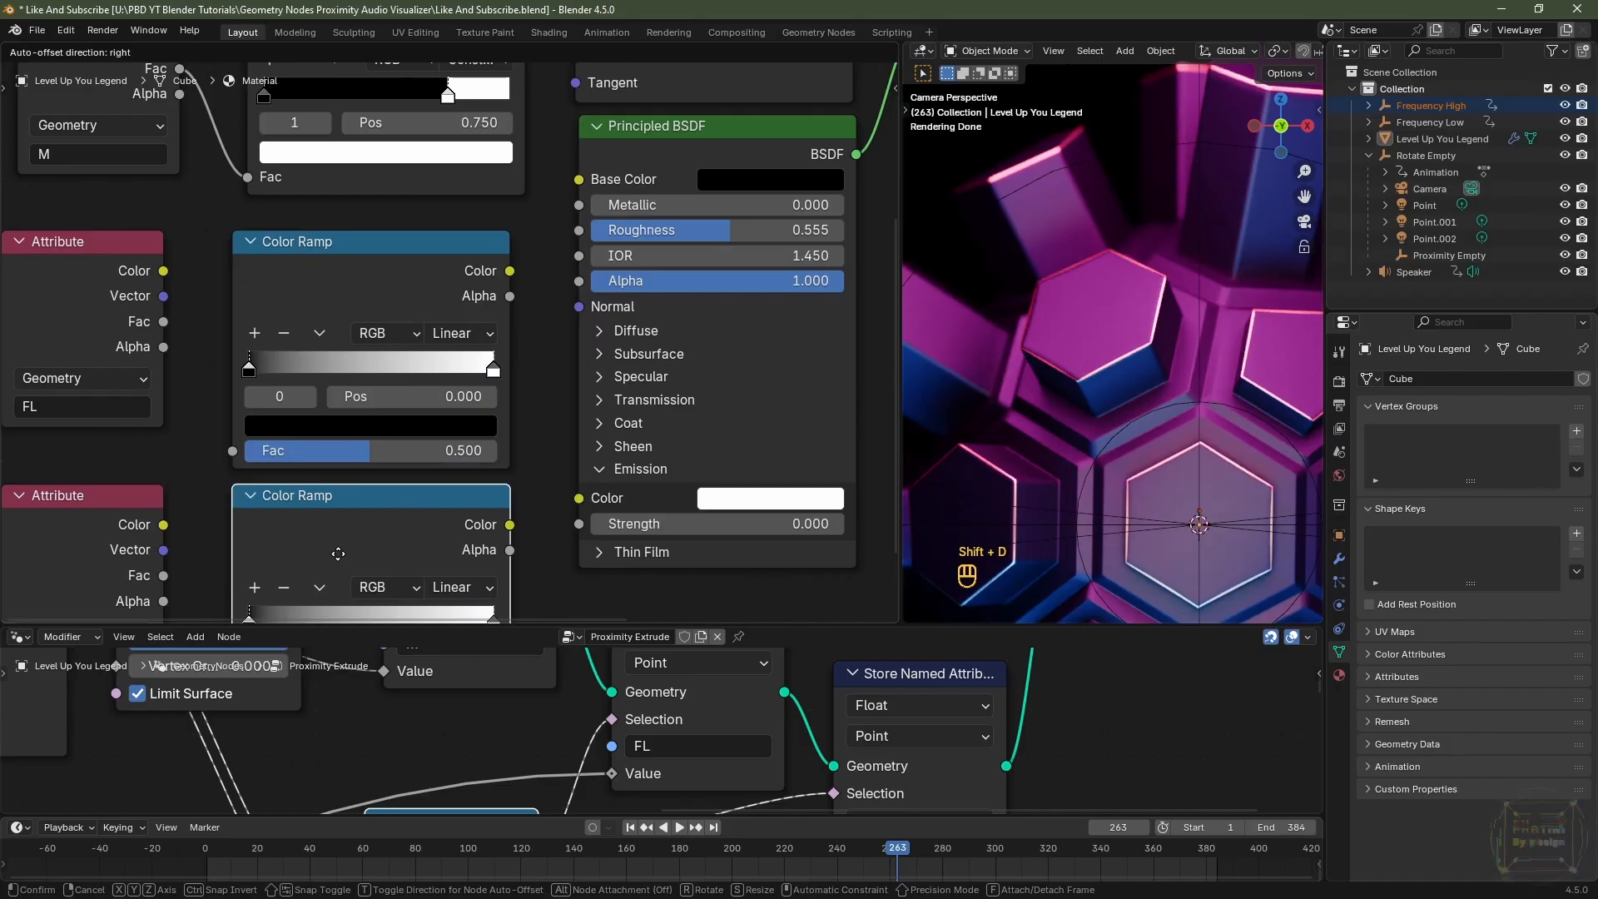
click(338, 553)
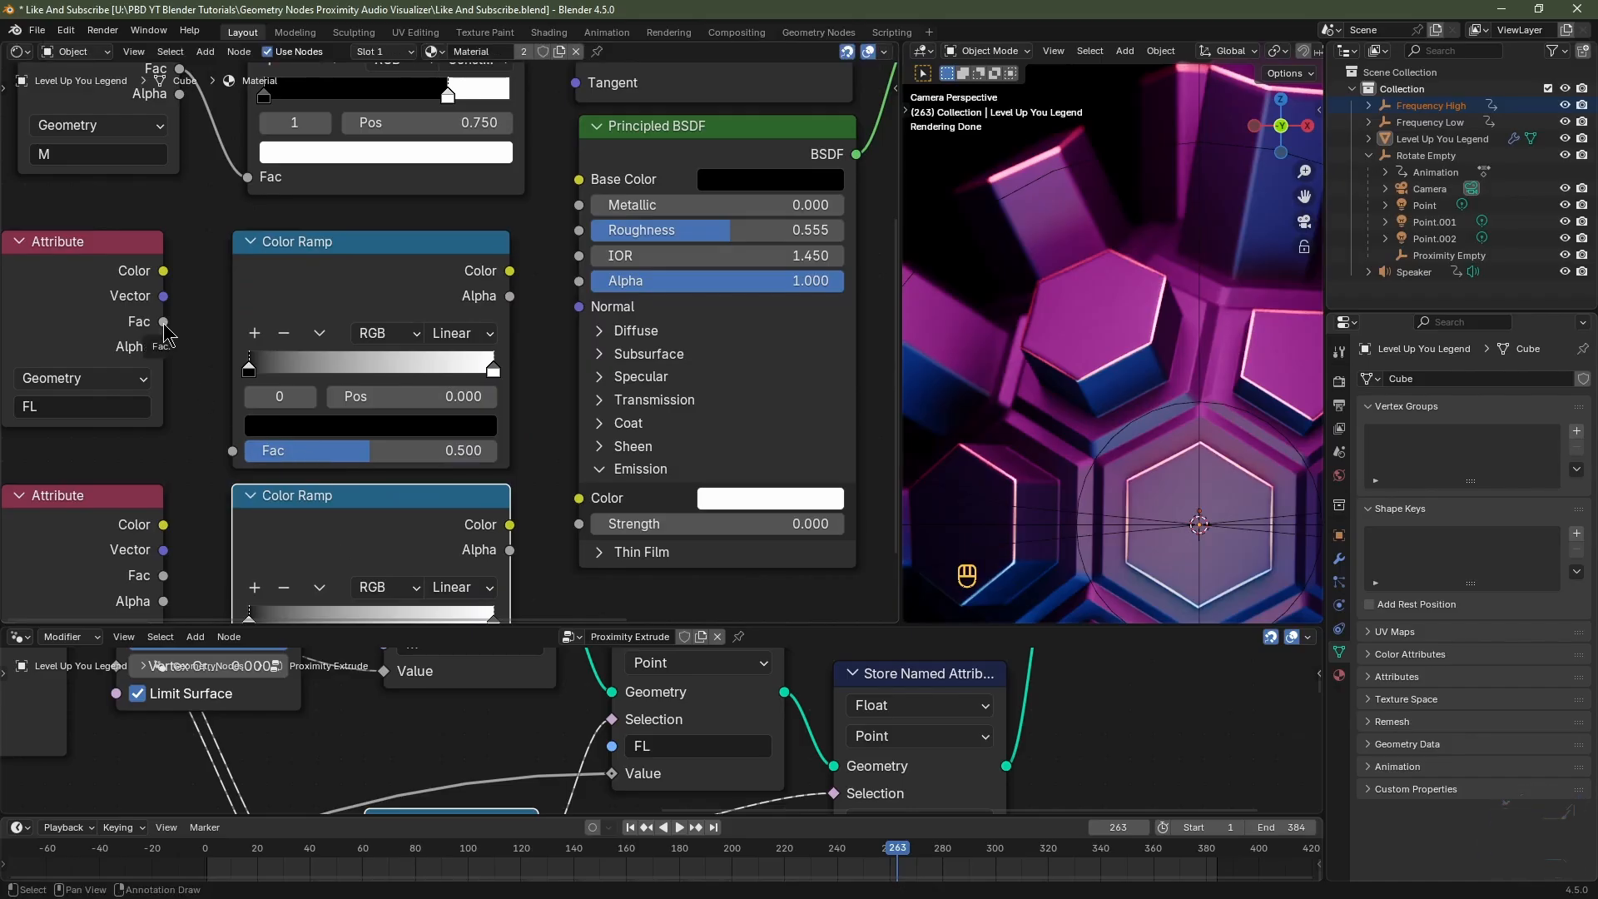
Link the FL attribute's Fac to its Color Ramp and that ramp's Color to the Principled BSDF's Emission Strength.
drag(163, 322, 232, 451)
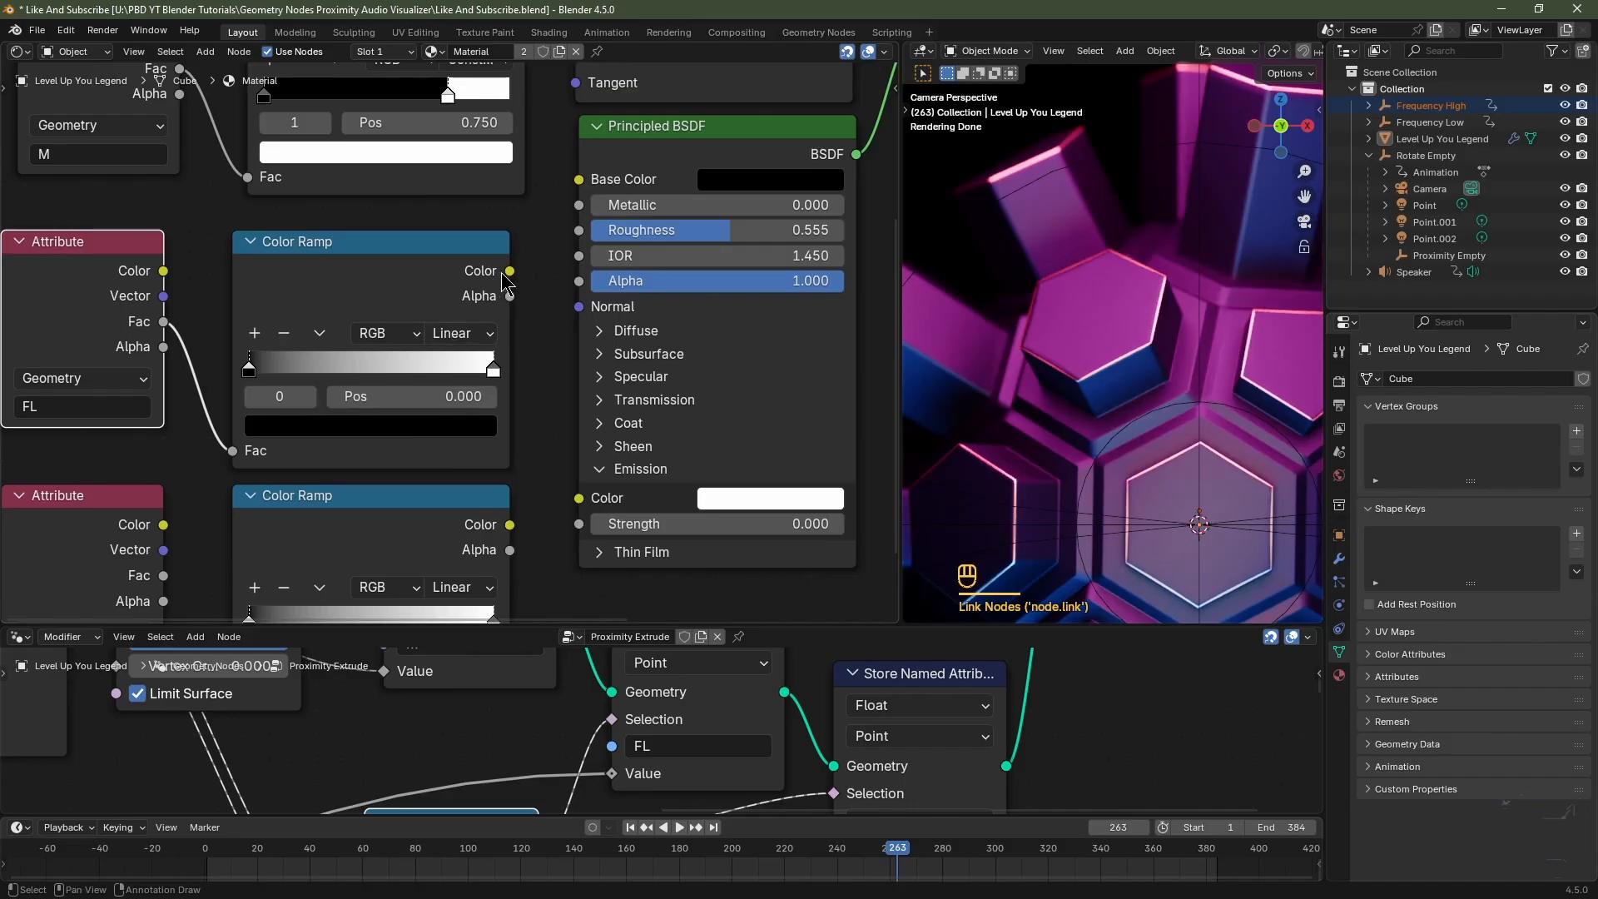
drag(509, 271, 582, 525)
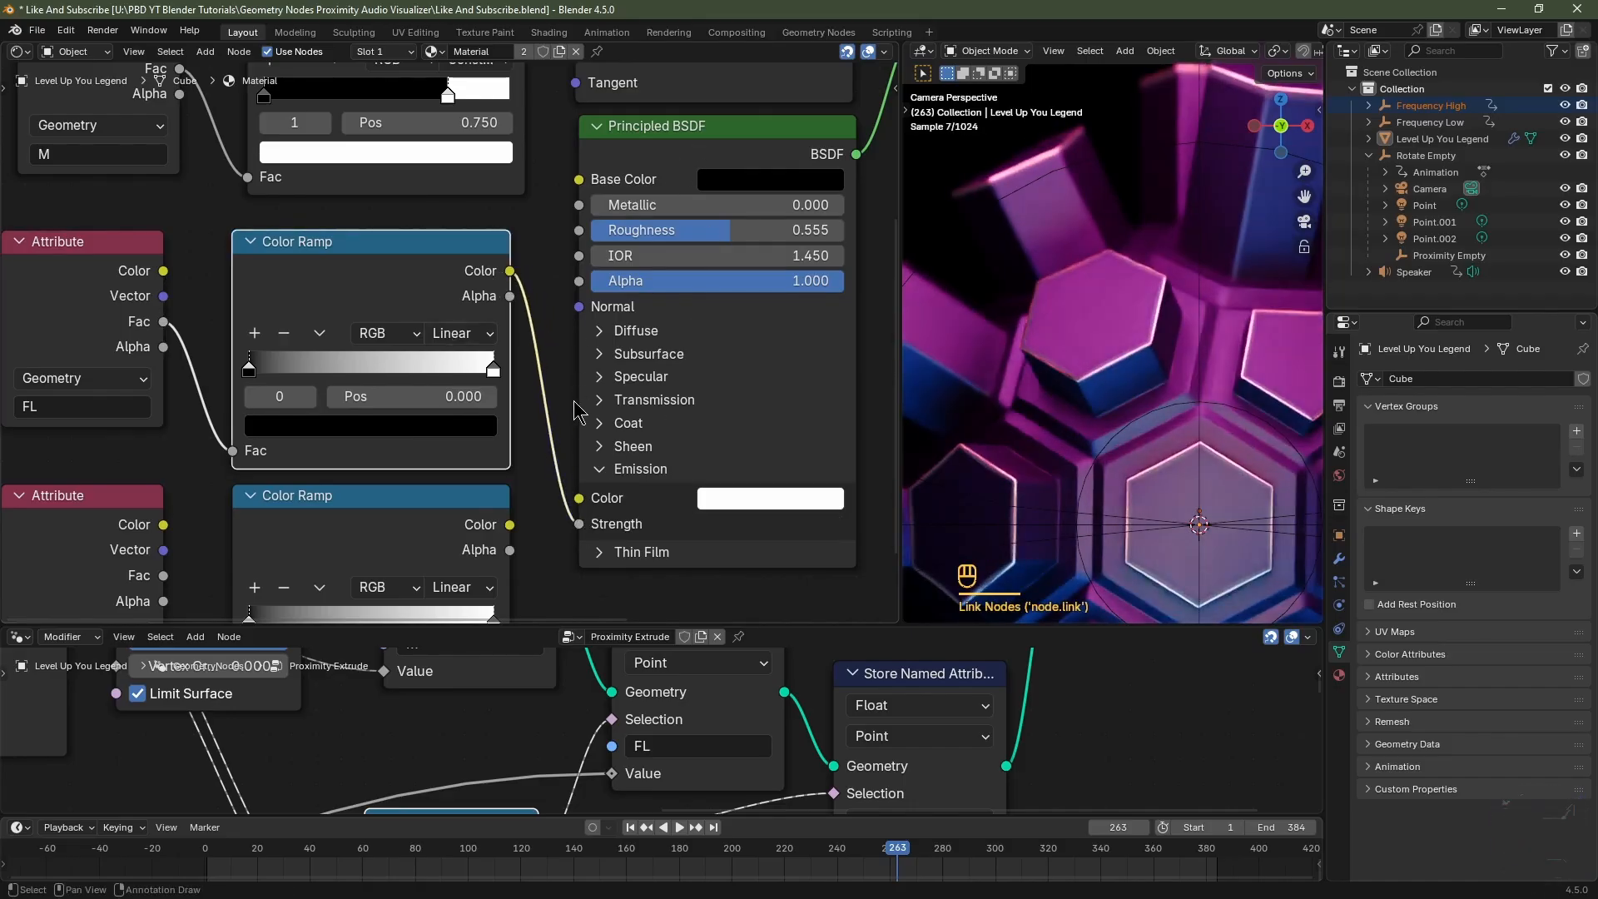
Set the FL Color Ramp's interpolation to Ease and select its white stop.
click(455, 334)
click(453, 390)
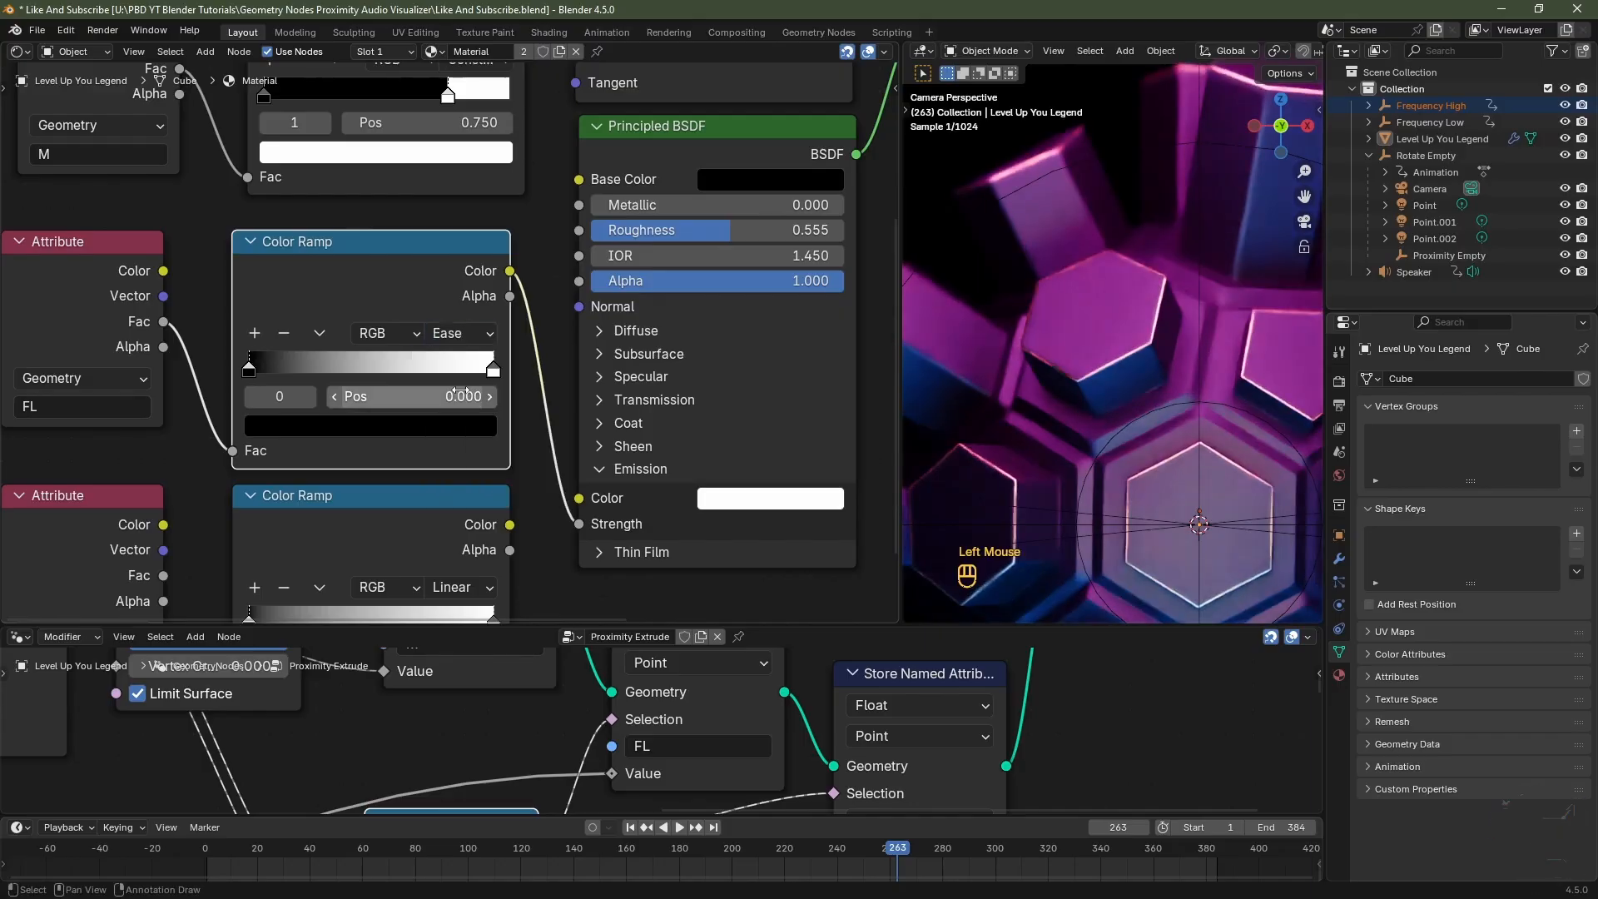
click(492, 371)
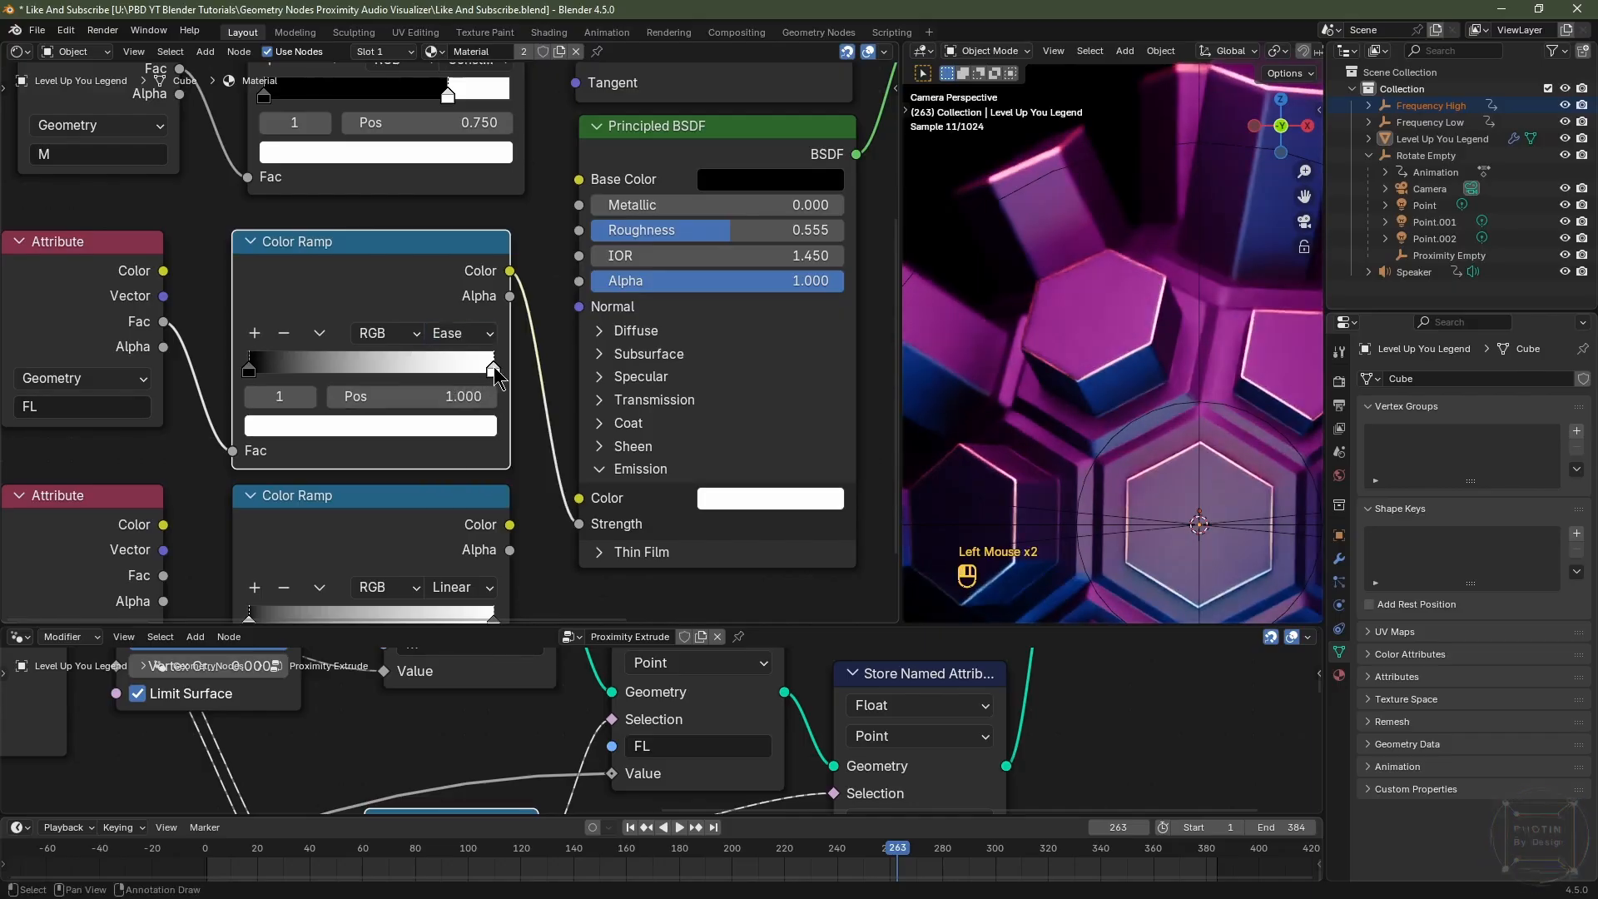
Set the HSV Value of the FL Color Ramp's white stop colour to 10.
click(431, 426)
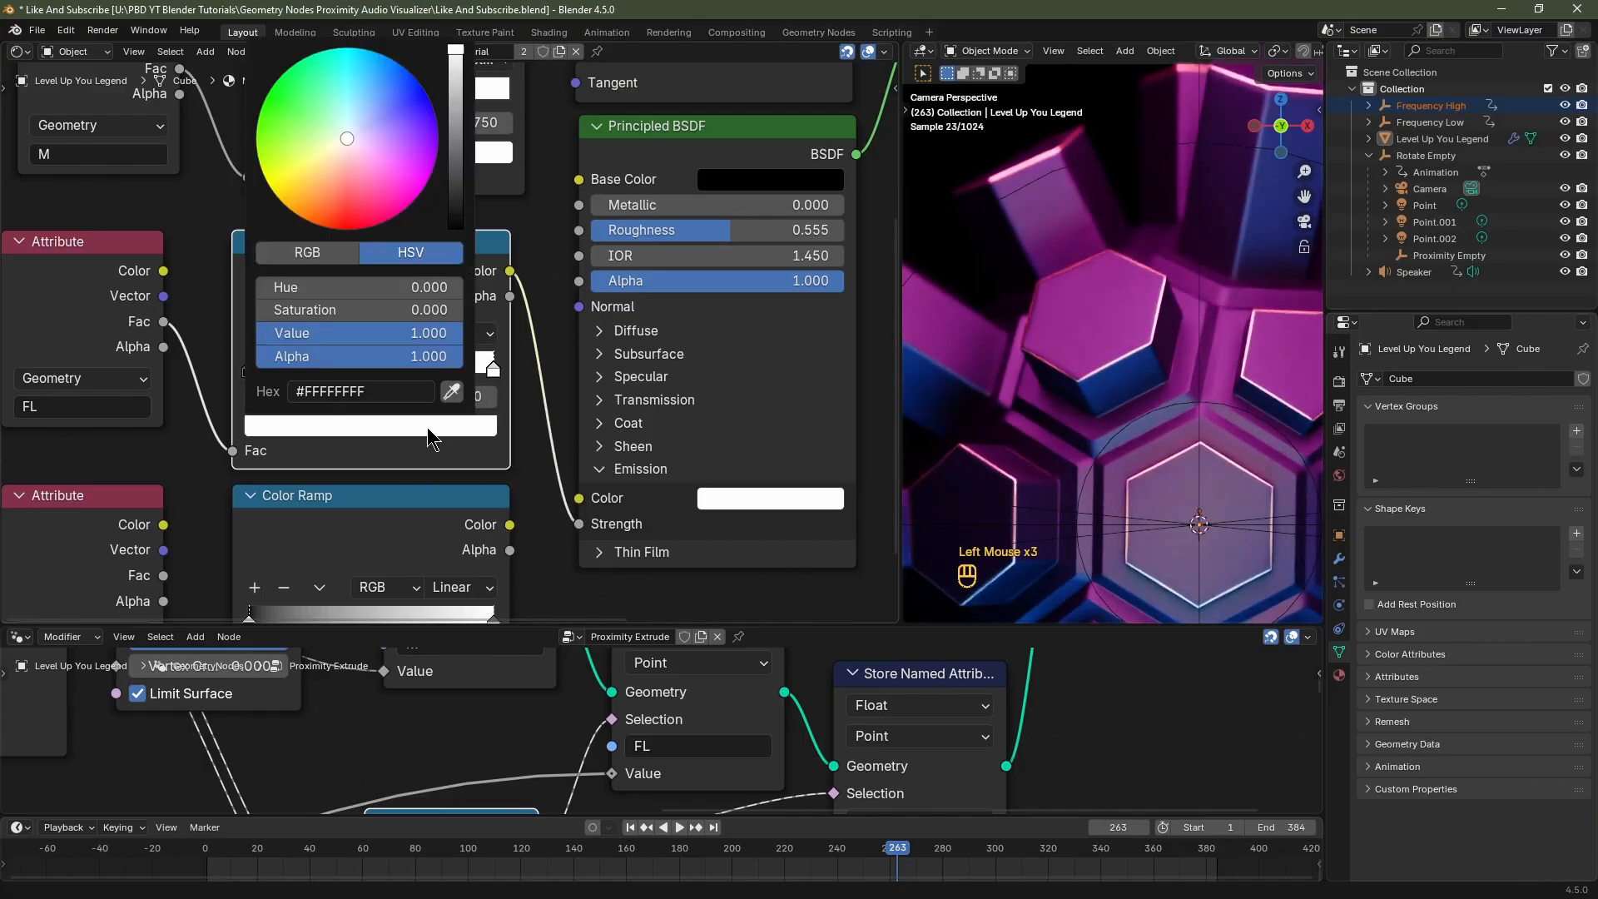
double_click(408, 330)
text(10)
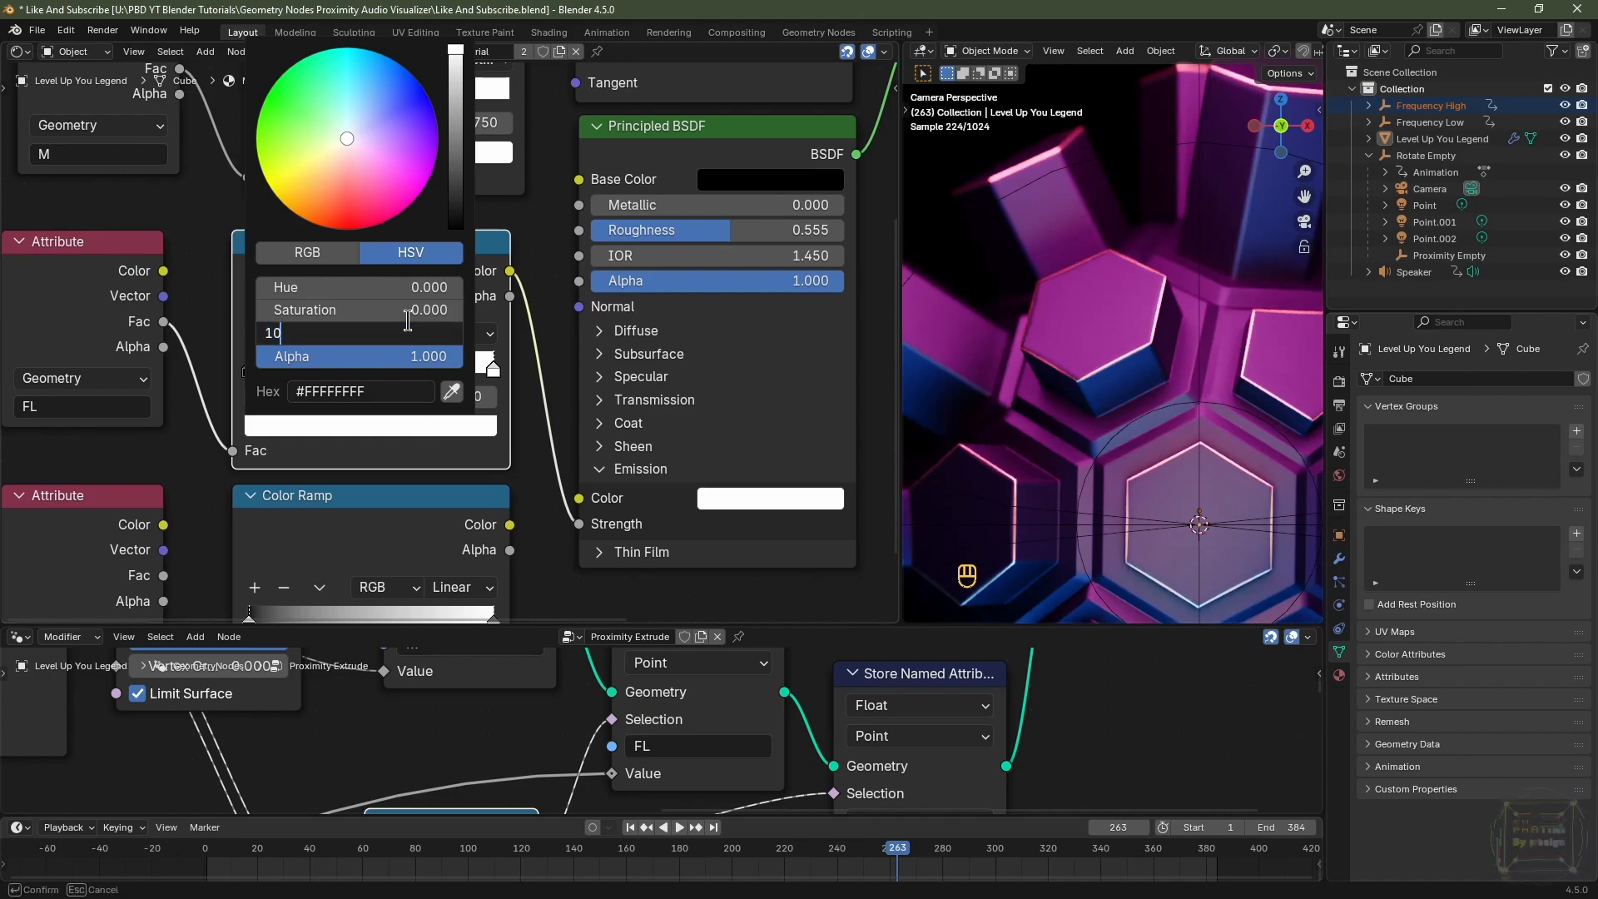
key(Return)
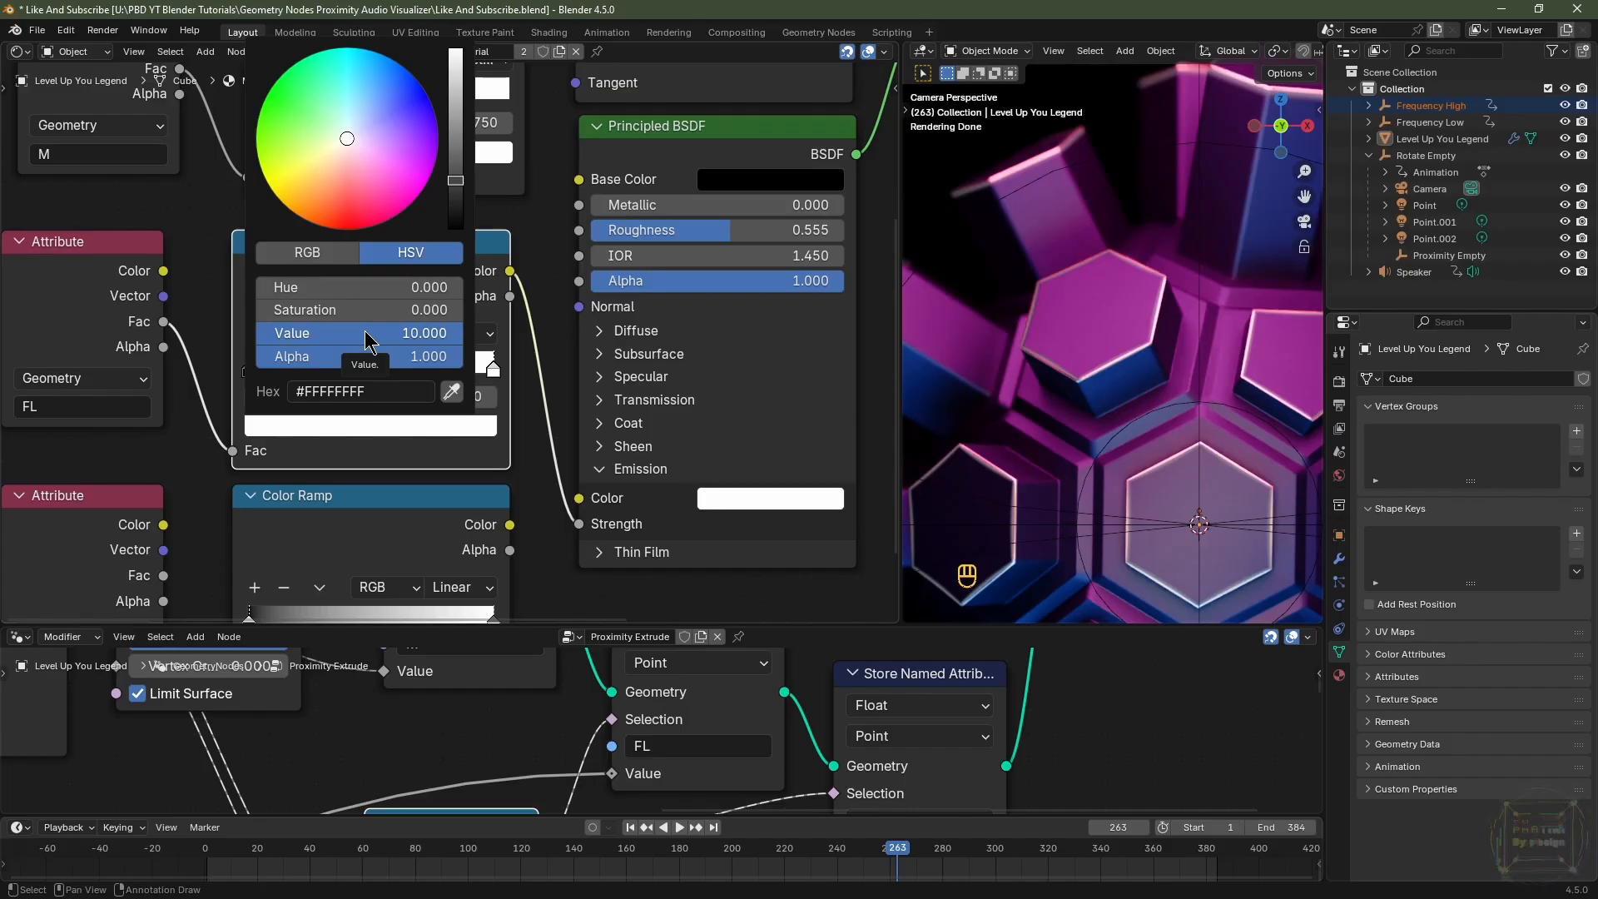
Add three stops to the FH Color Ramp so they sit between the end stops at 0.25, 0.5 and 0.75.
middle_drag(534, 503, 540, 361)
click(338, 392)
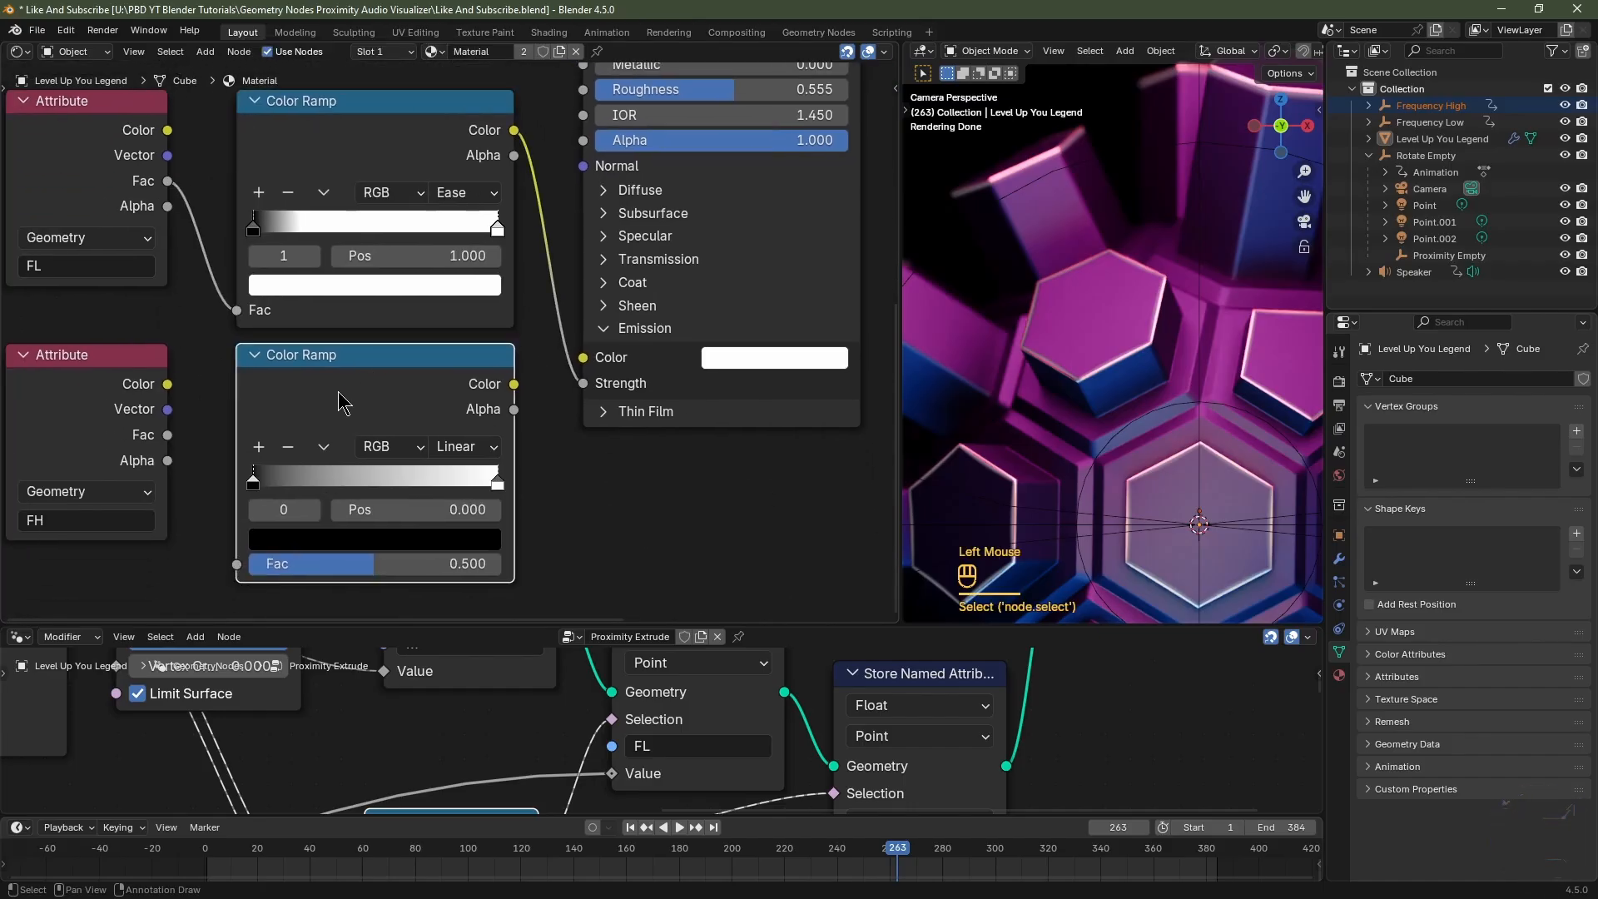
click(260, 448)
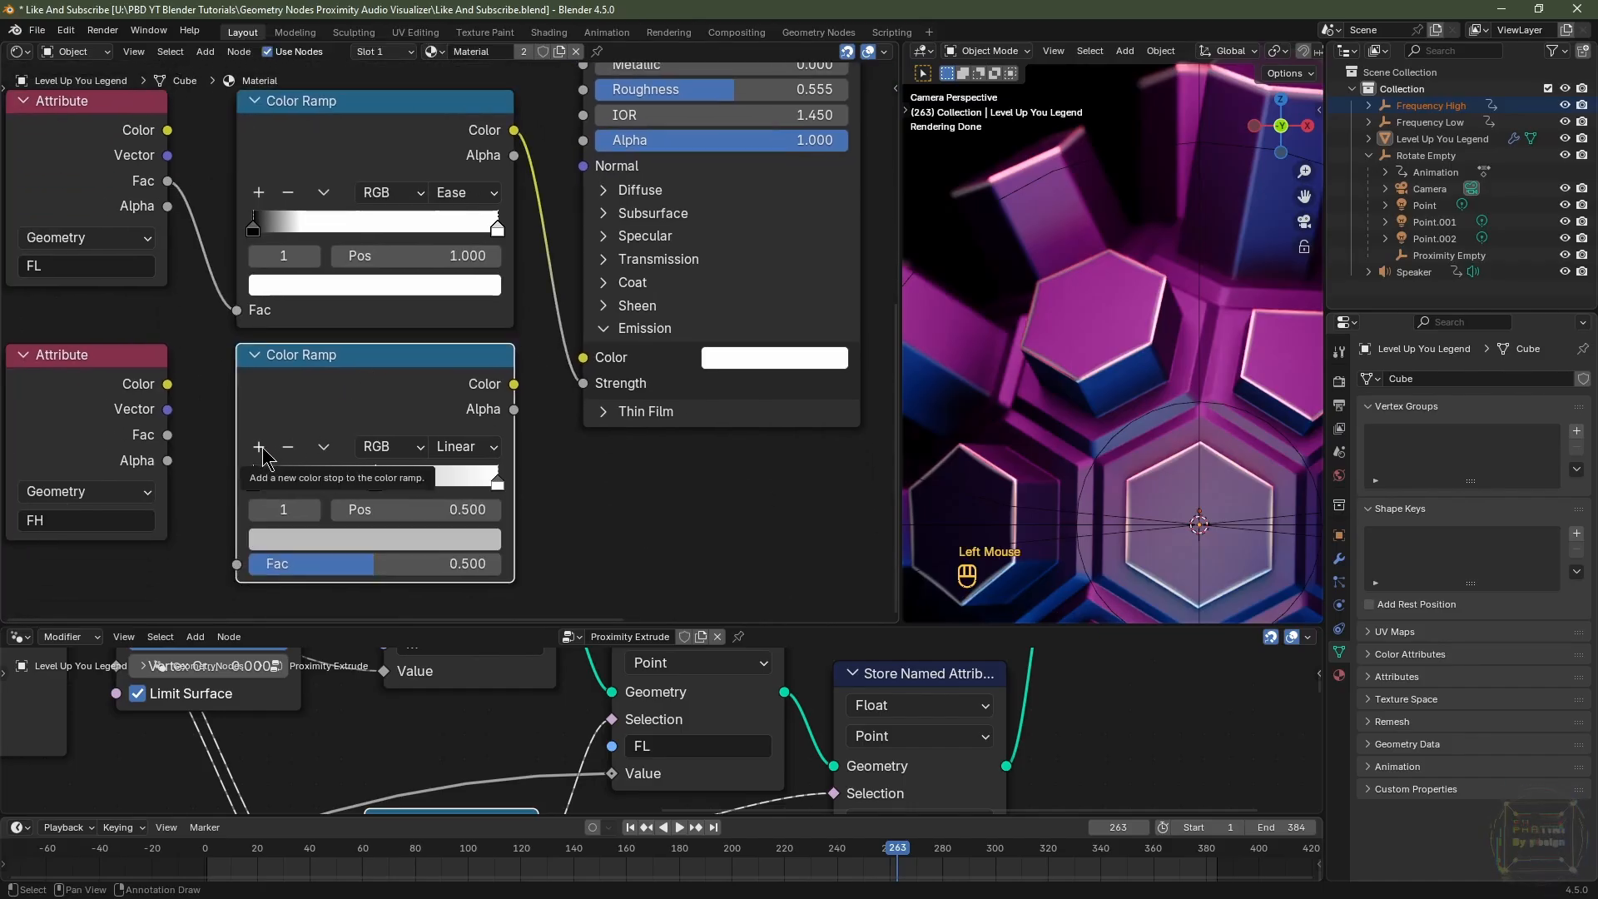
click(260, 448)
click(497, 483)
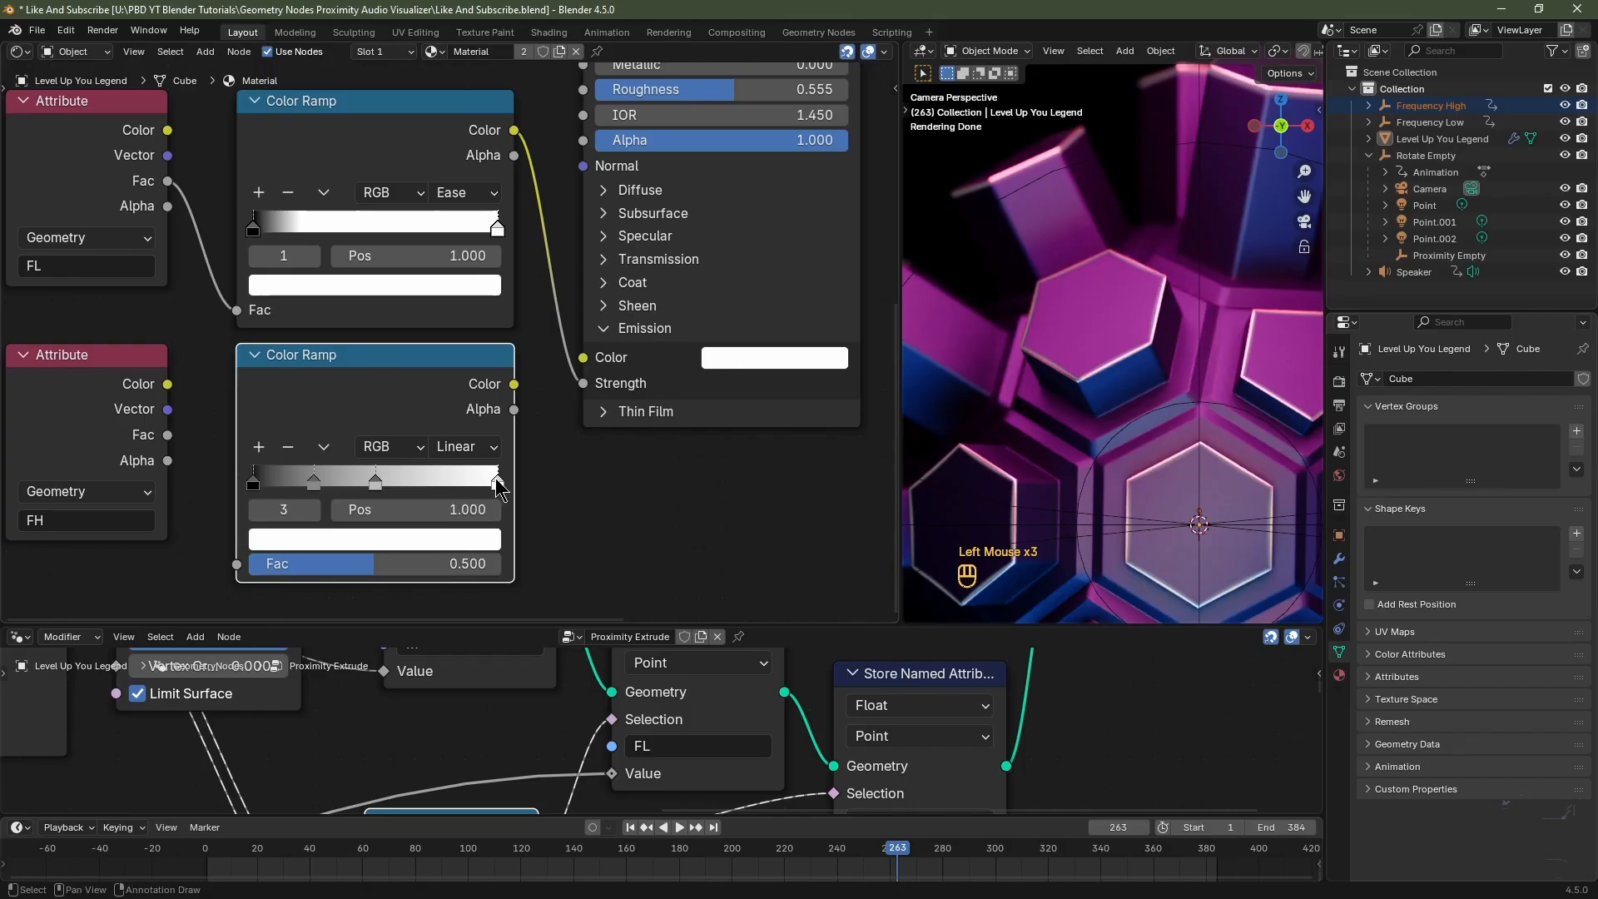
click(260, 447)
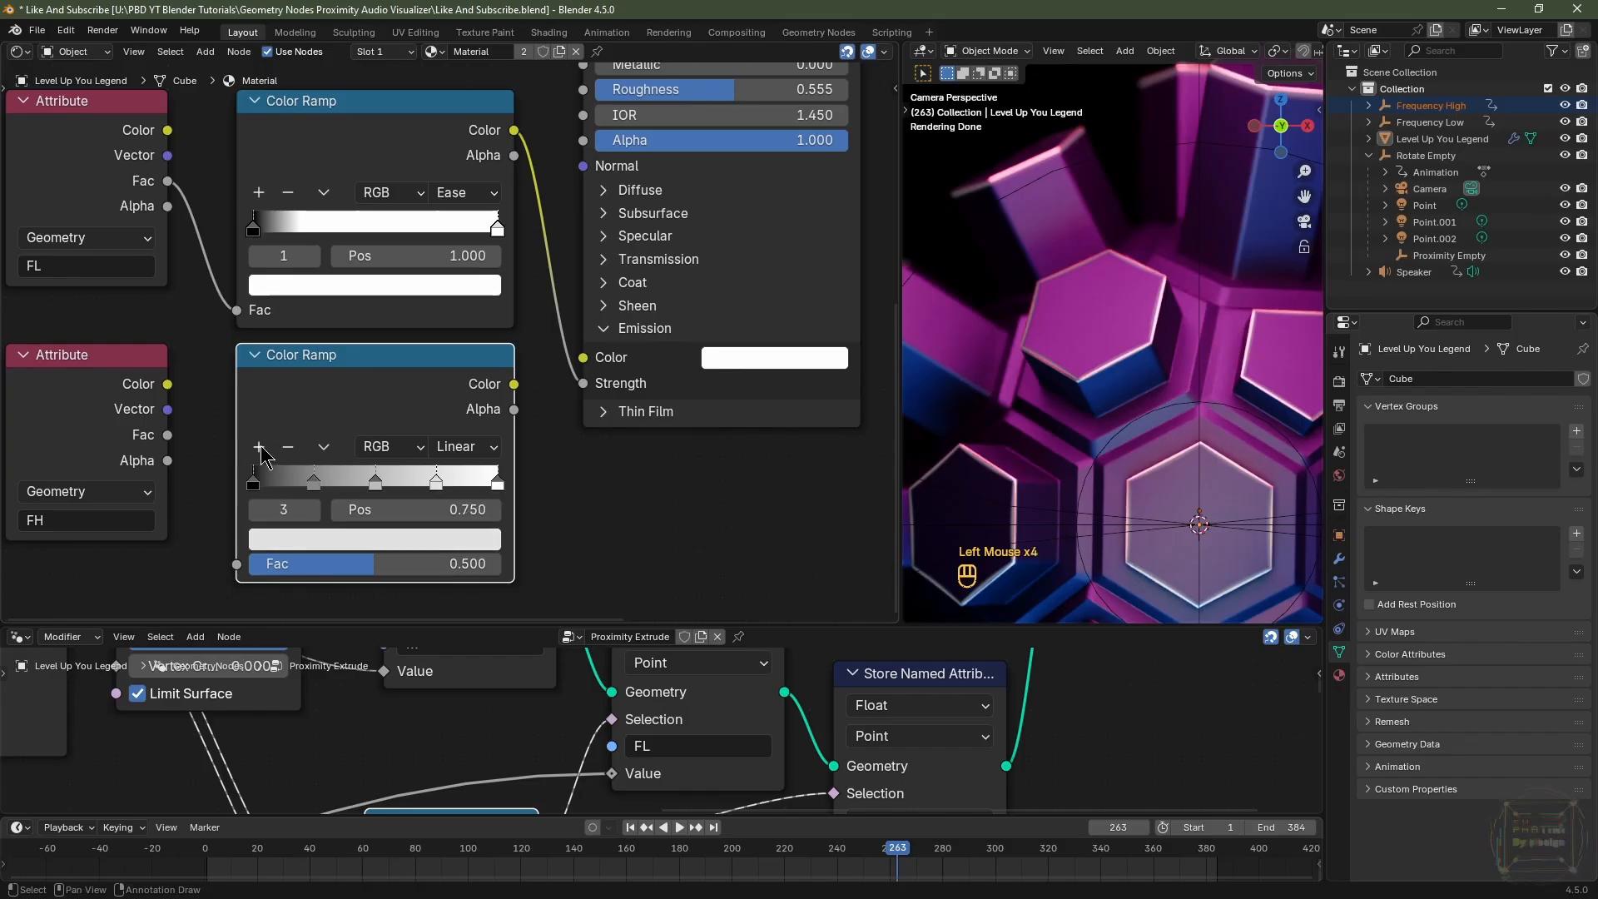
Colour the FH Color Ramp's first stop bright green and its second stop bright blue.
click(254, 483)
click(307, 543)
scroll(301, 546, up, 20)
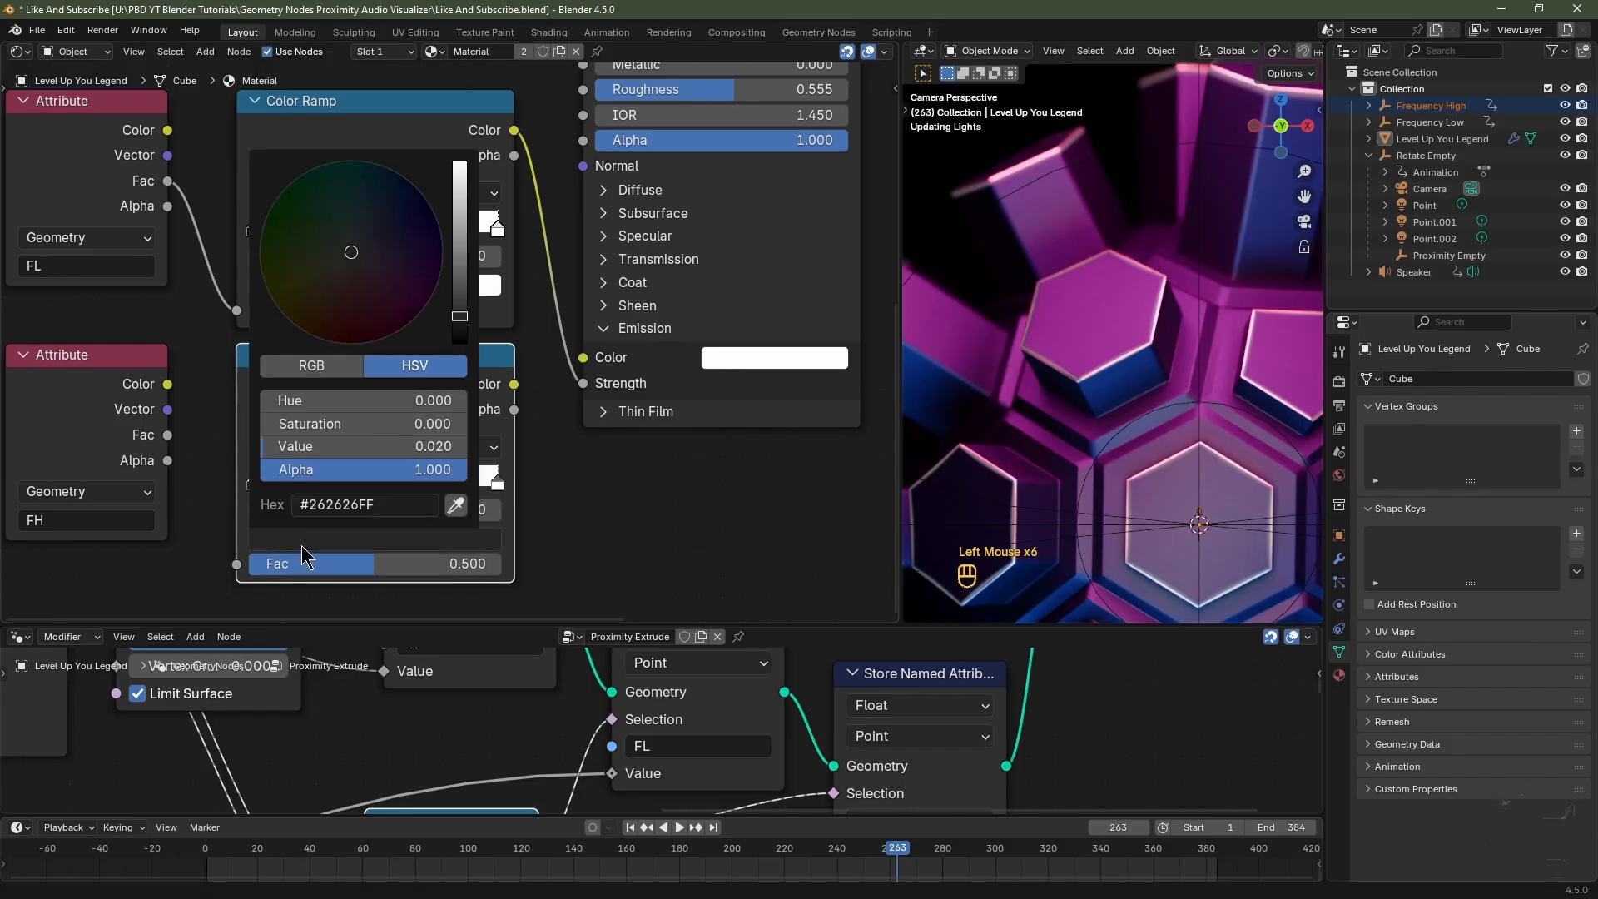
click(309, 240)
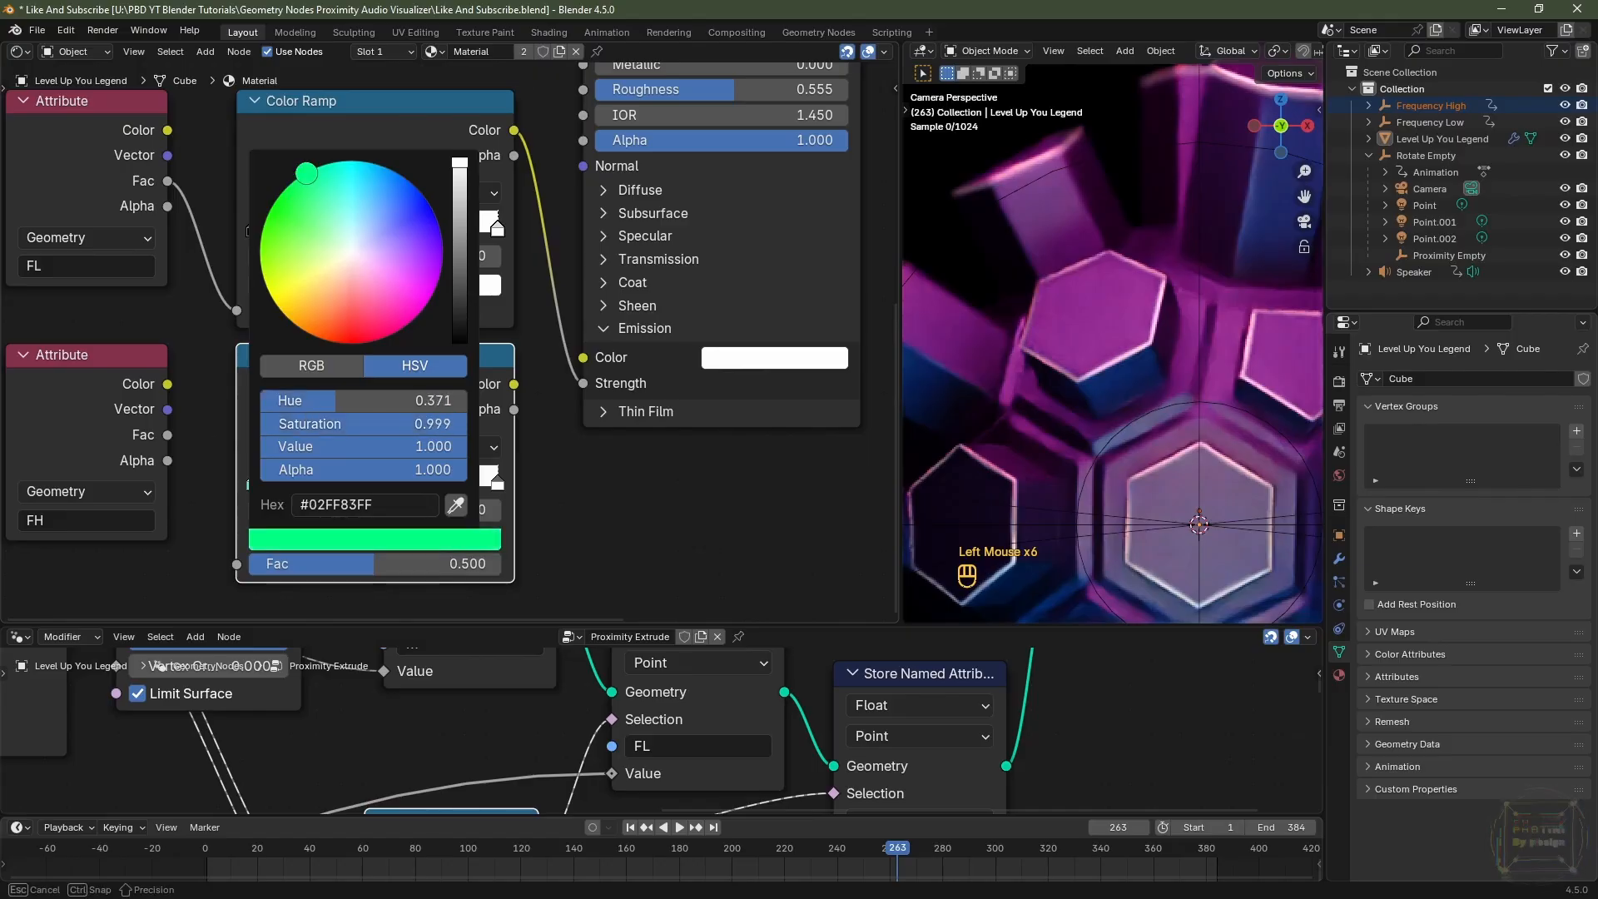
click(316, 481)
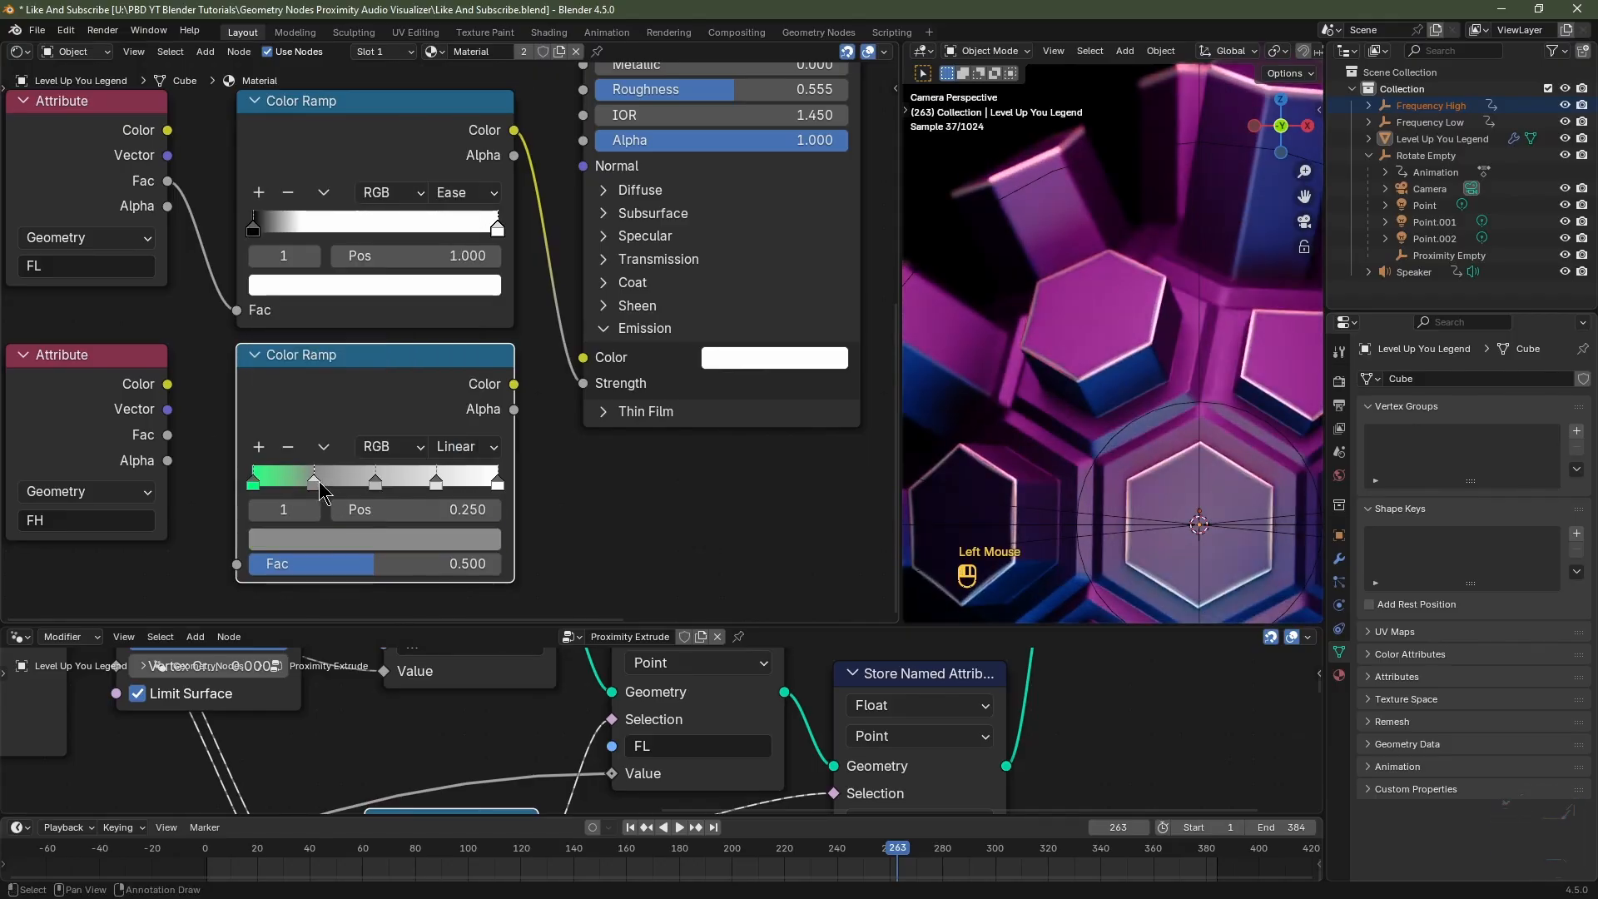
click(345, 542)
scroll(346, 548, up, 12)
click(420, 213)
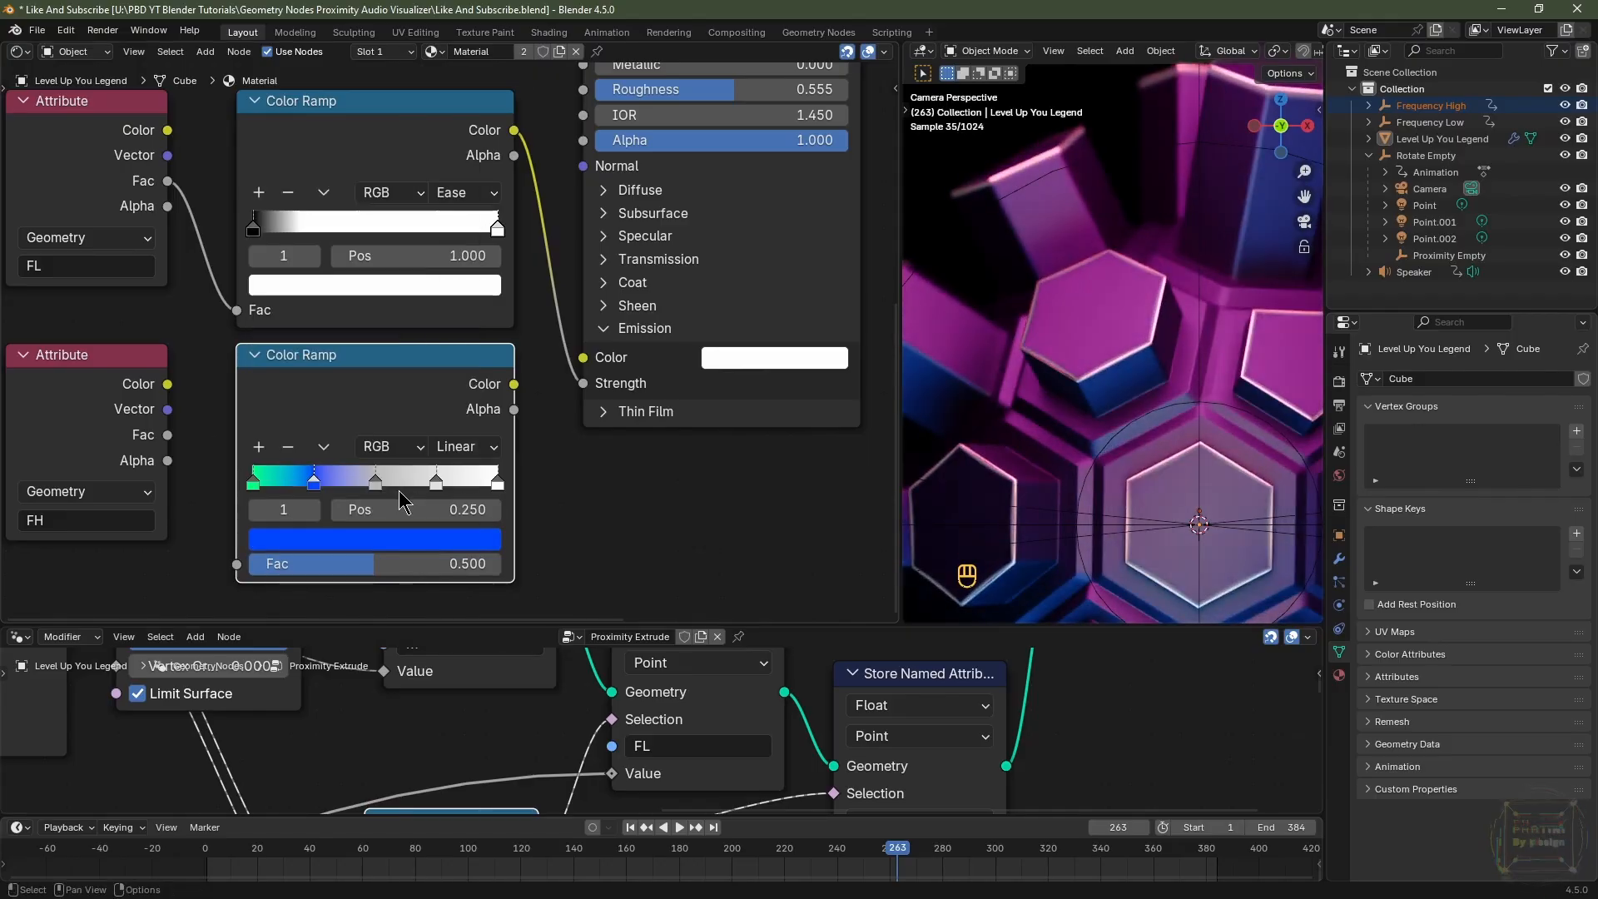
Colour the FH Color Ramp's third stop magenta, its fourth stop red and its last stop orange.
click(375, 483)
click(403, 541)
click(416, 273)
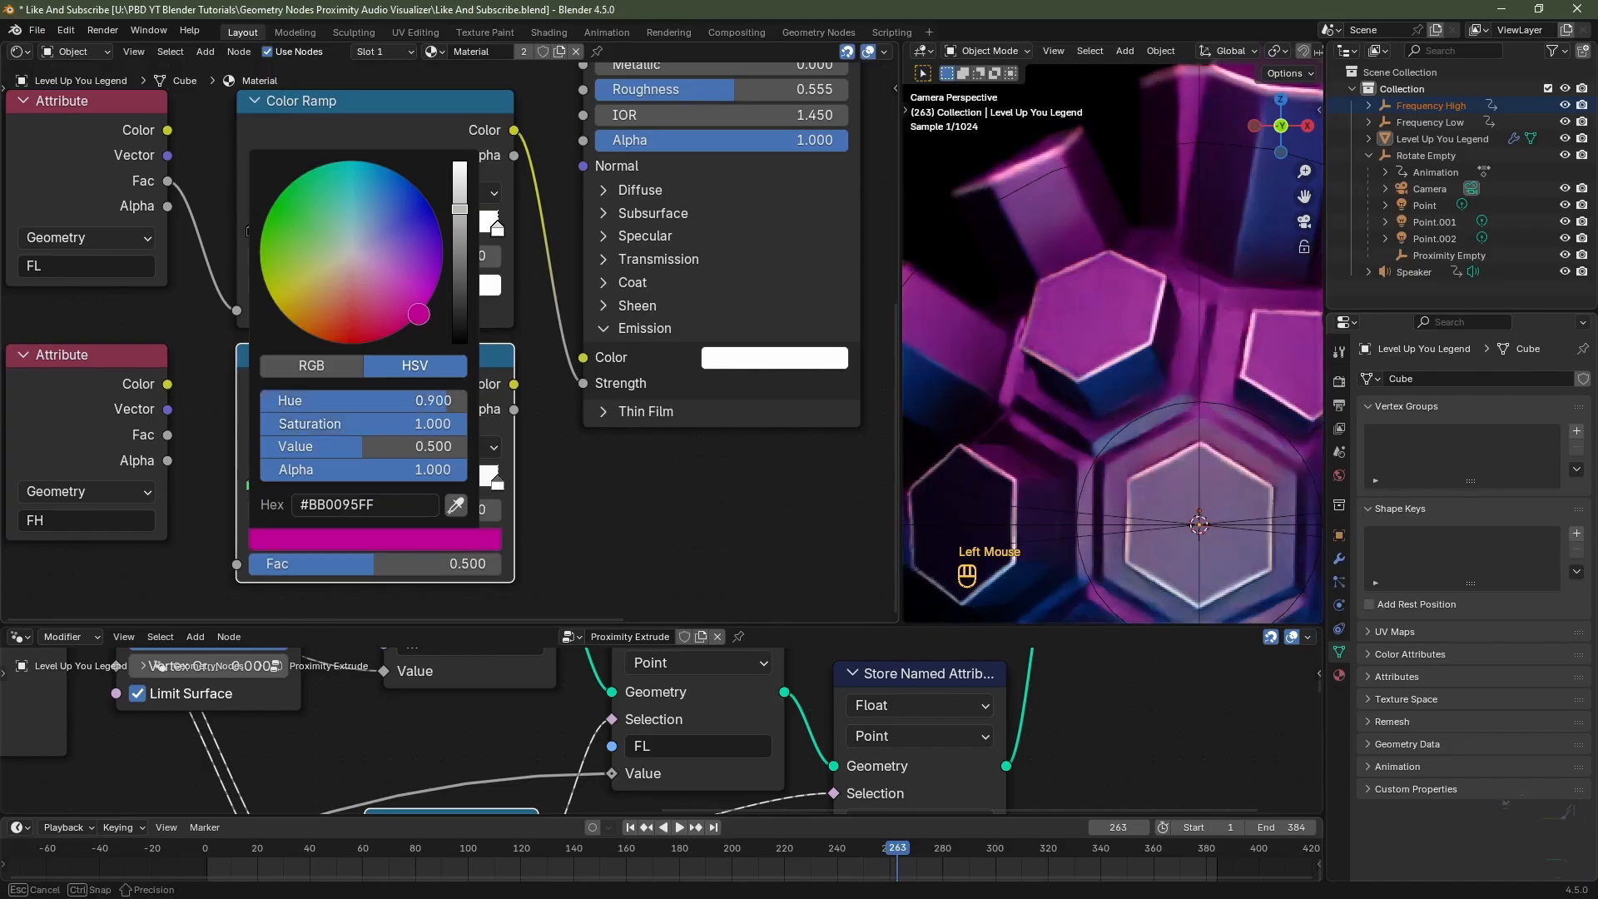
click(436, 481)
click(375, 539)
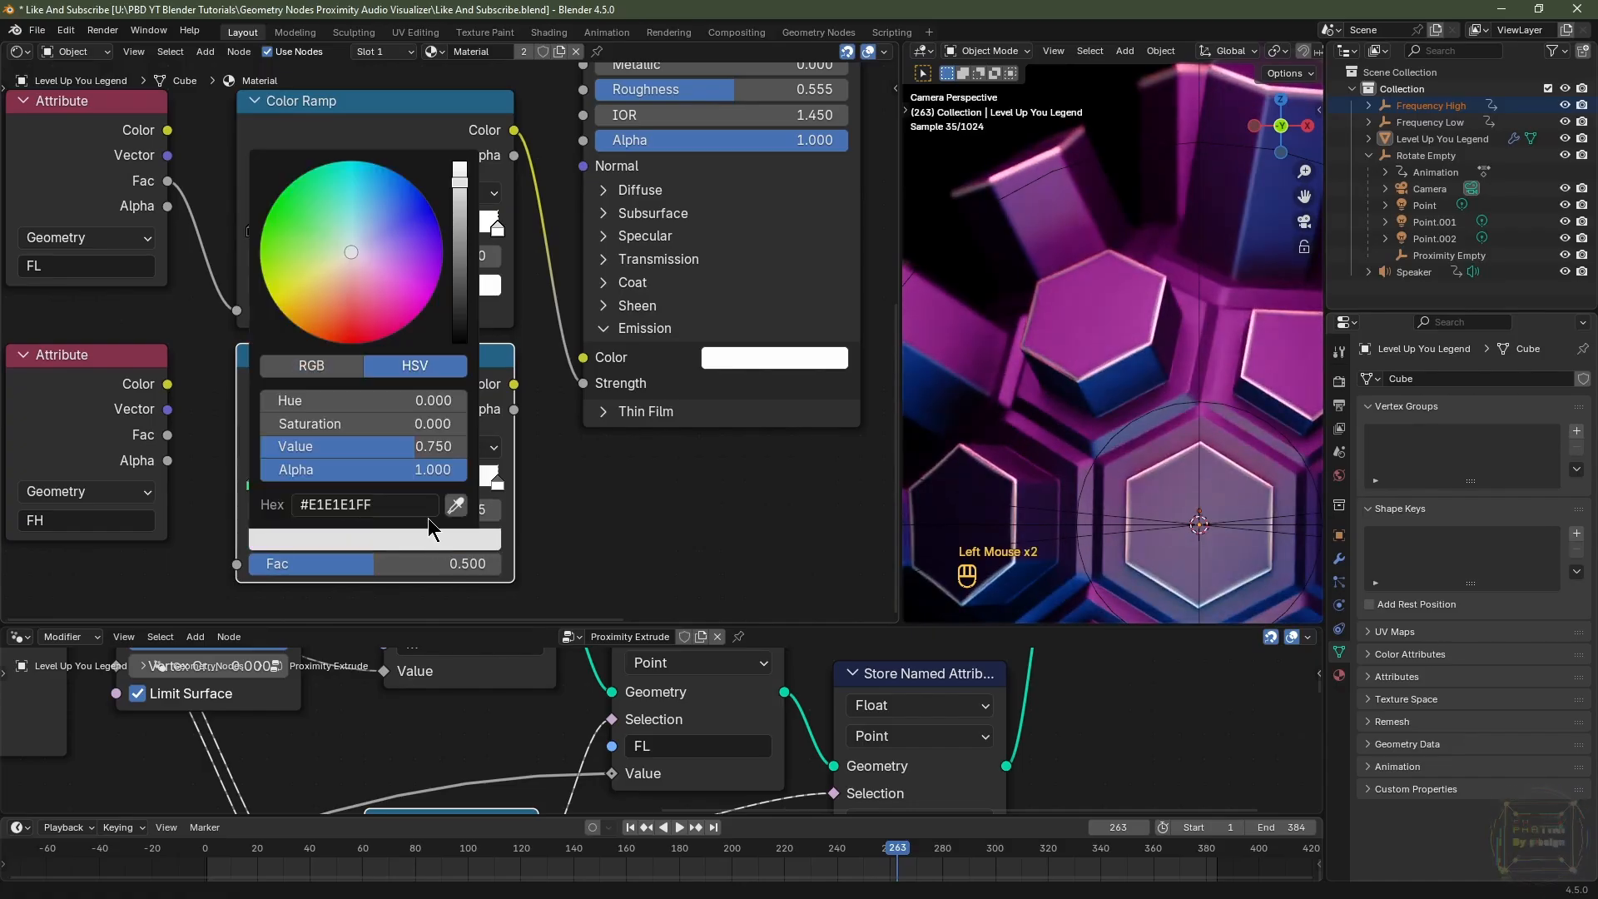
click(326, 324)
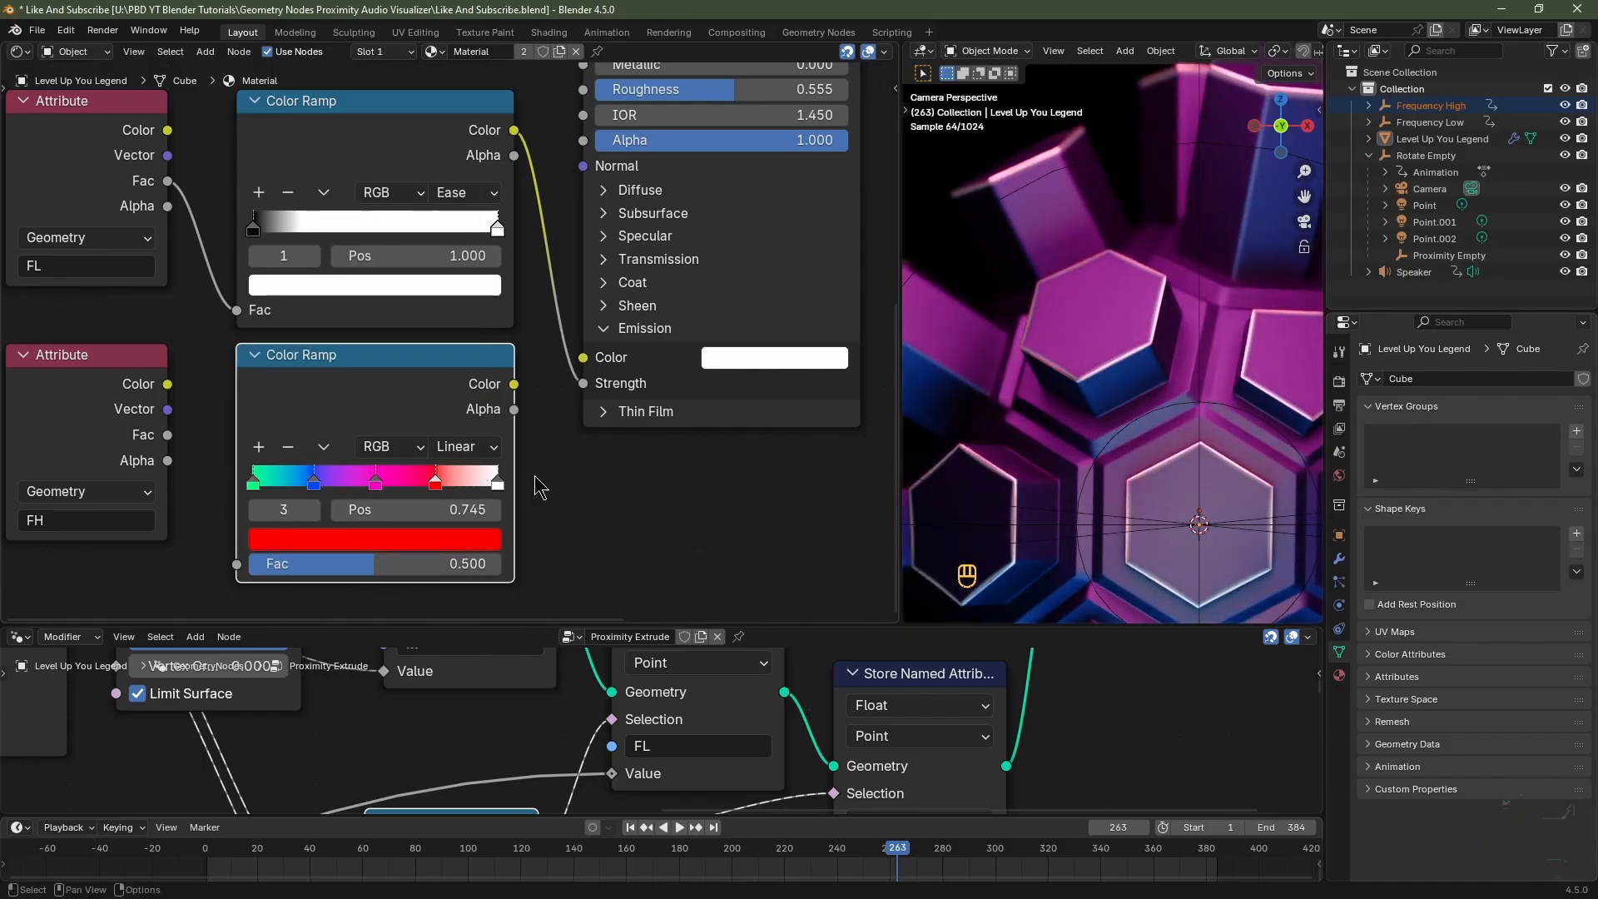
click(498, 482)
click(476, 543)
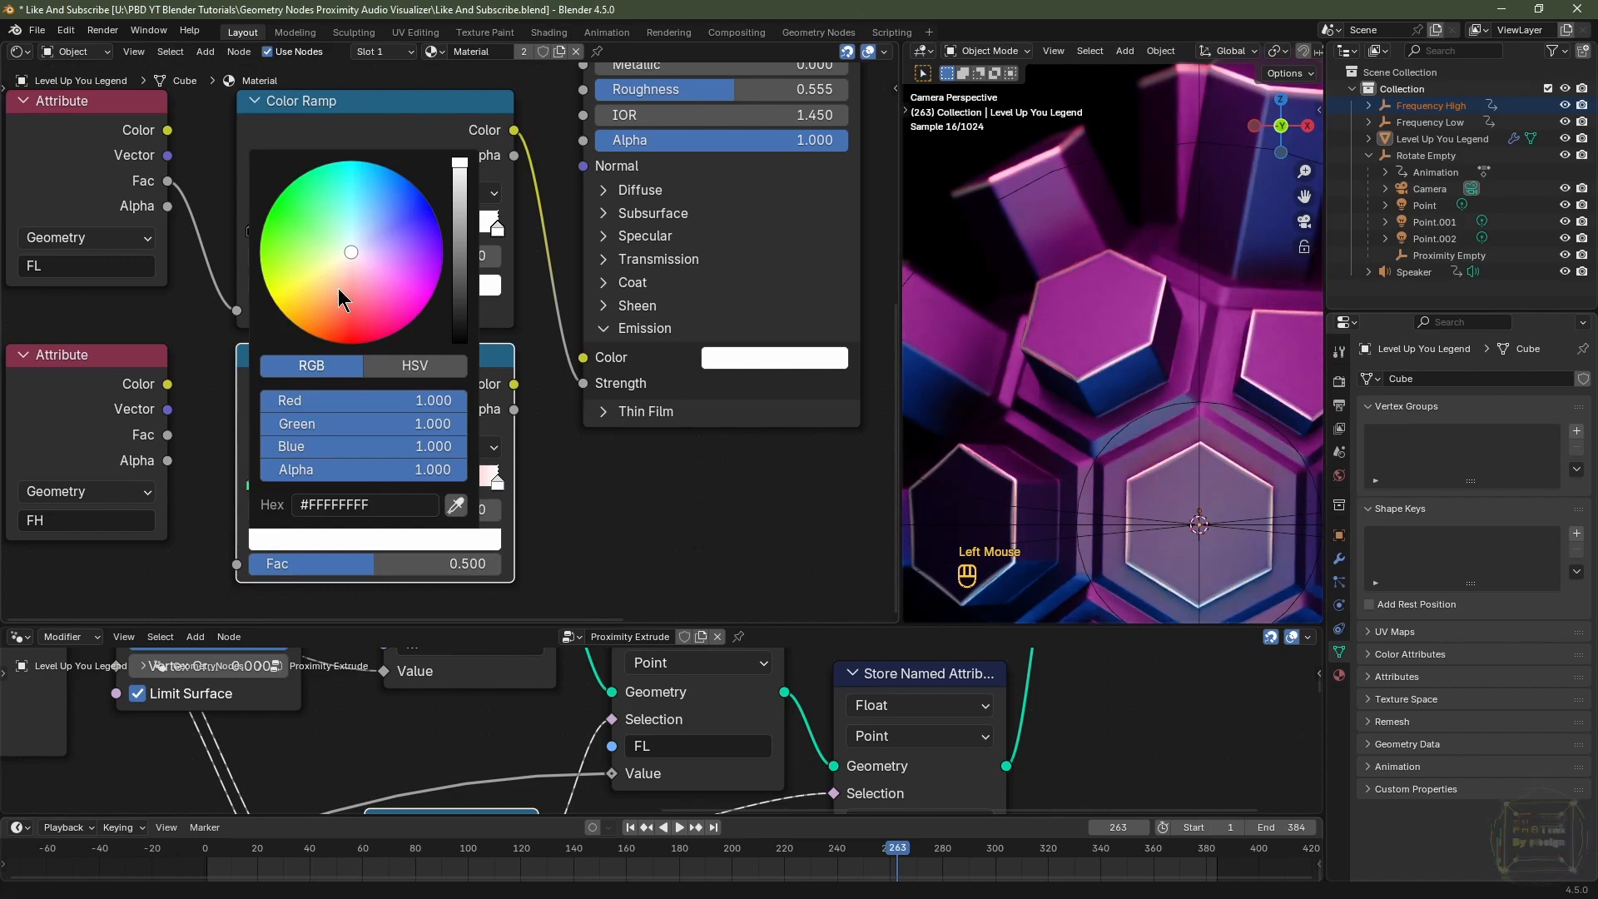
drag(339, 291, 320, 339)
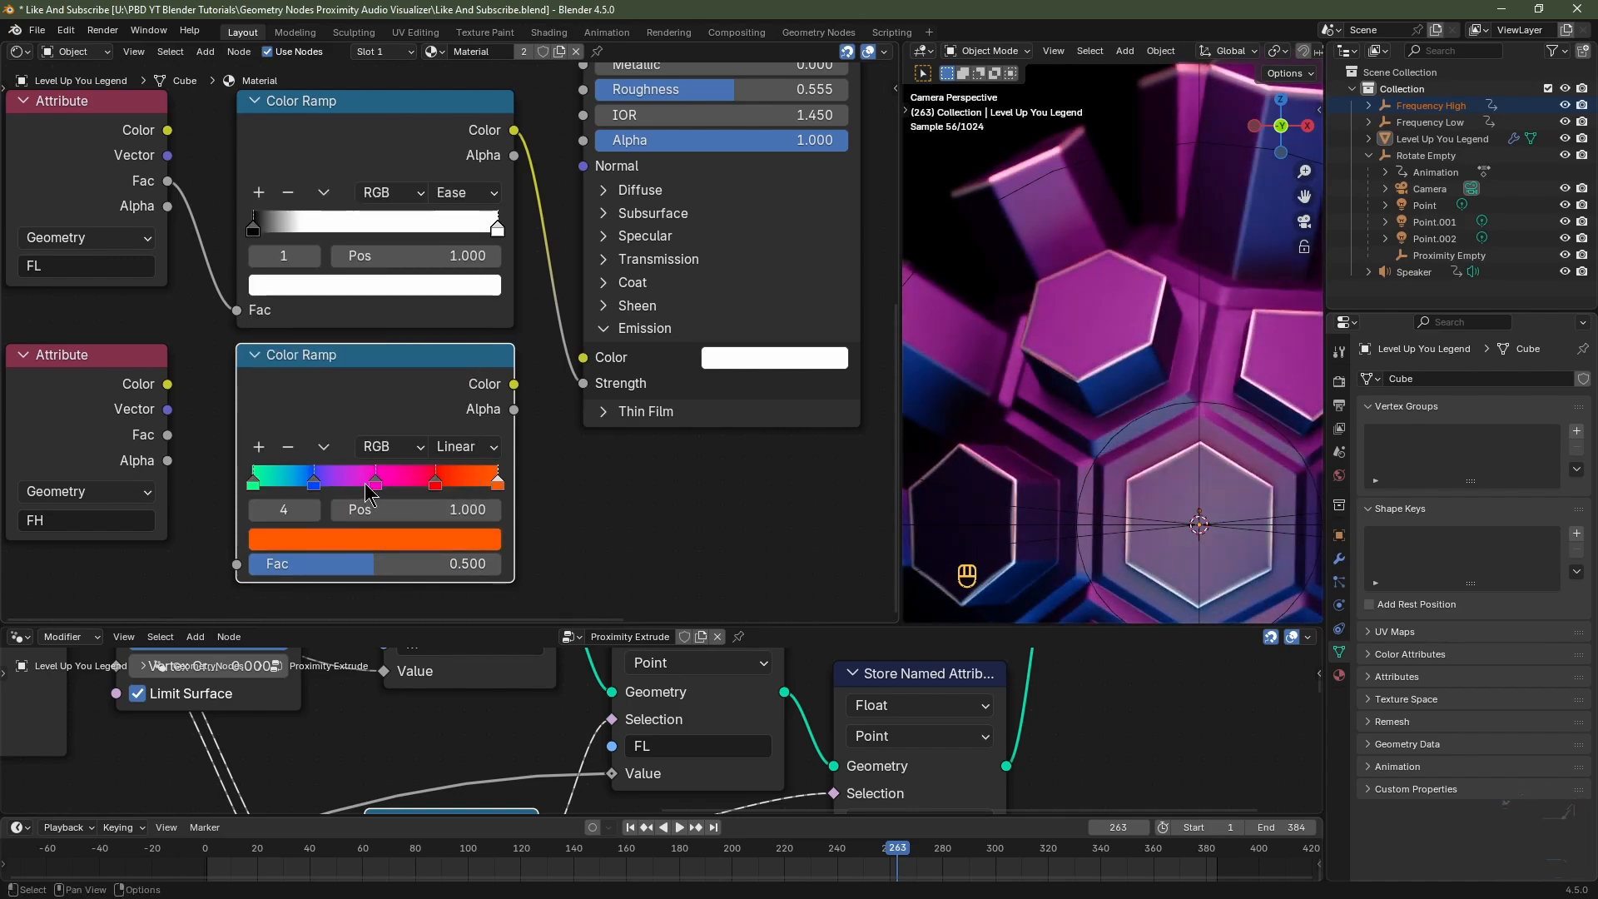
Bunch the FH Color Ramp stops near the green one: blue at about 0.041, magenta 0.082, red 0.118 and orange 0.168.
drag(309, 483, 260, 483)
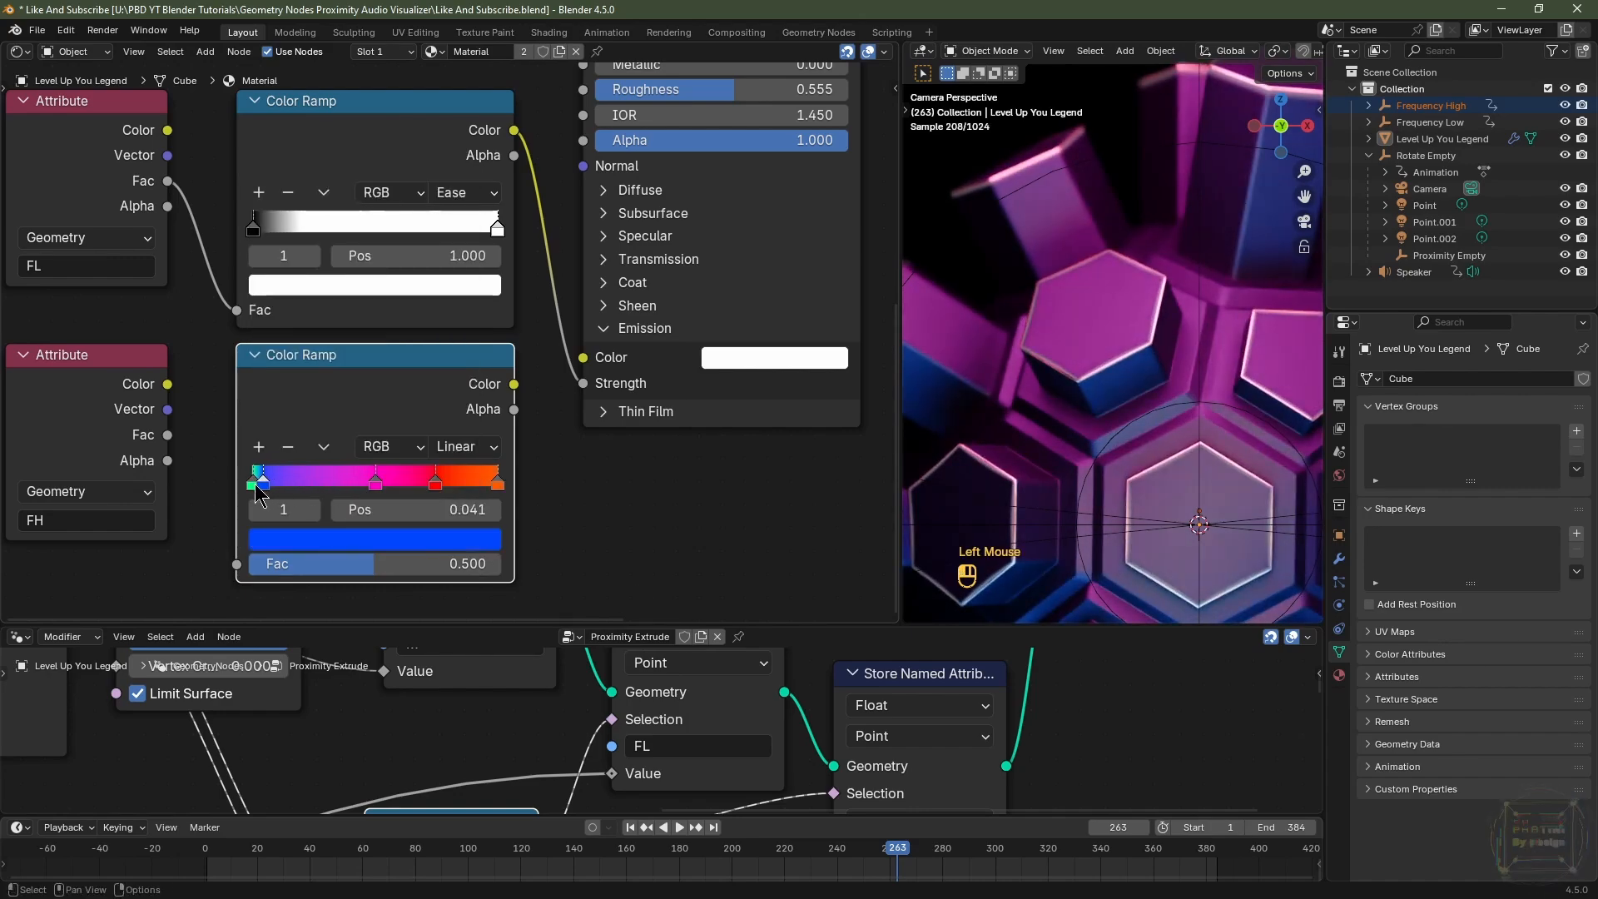
drag(375, 483, 267, 486)
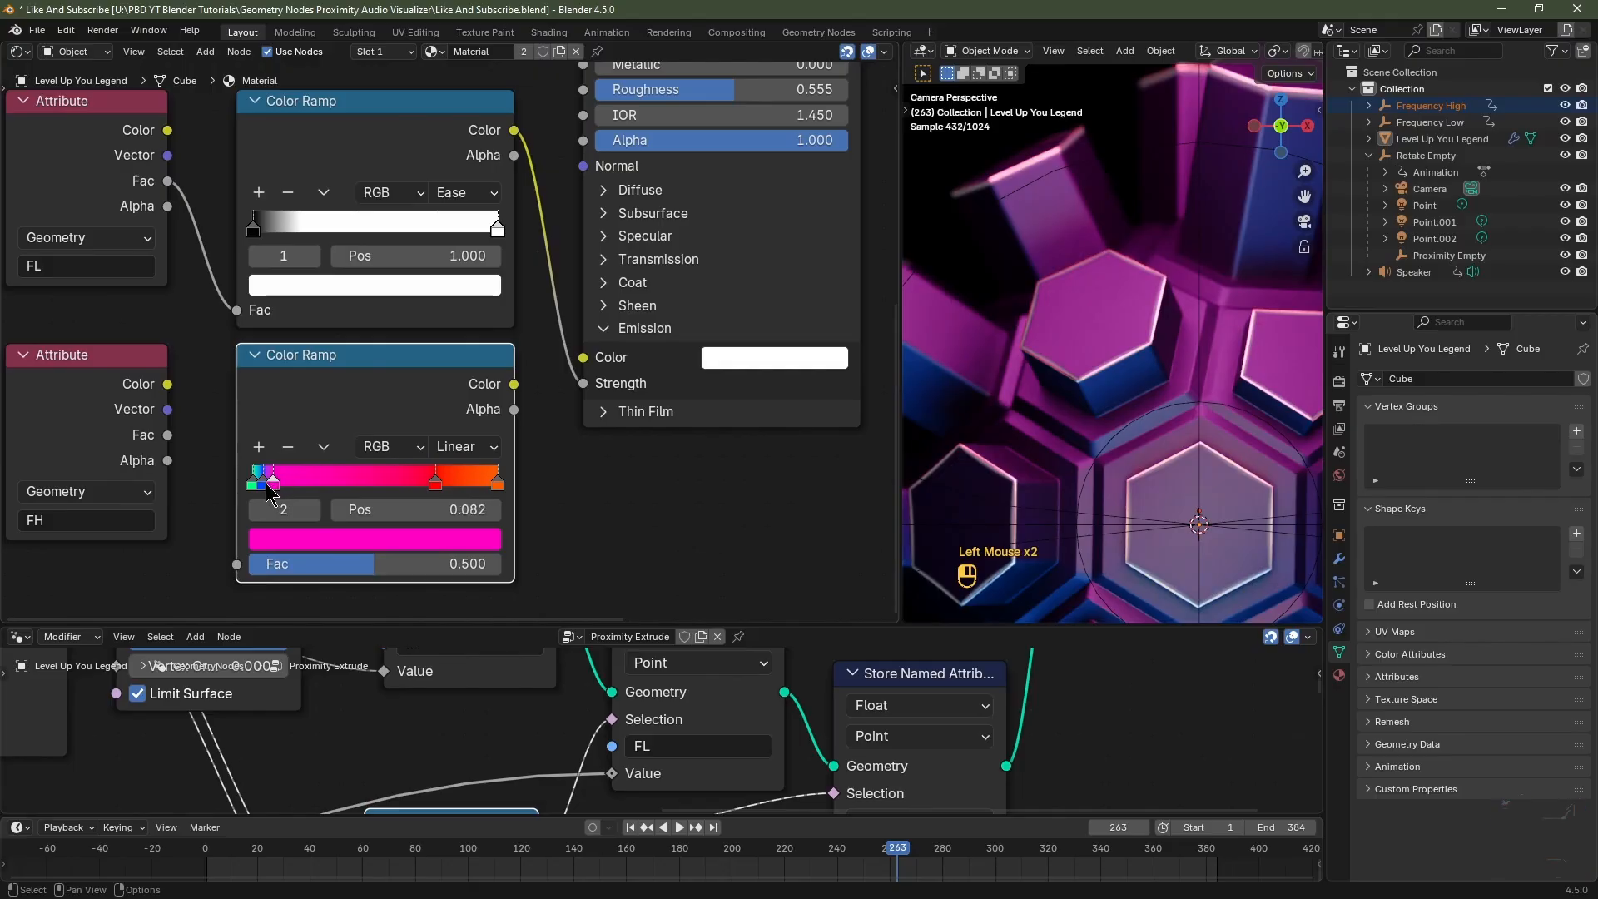
drag(436, 483, 287, 485)
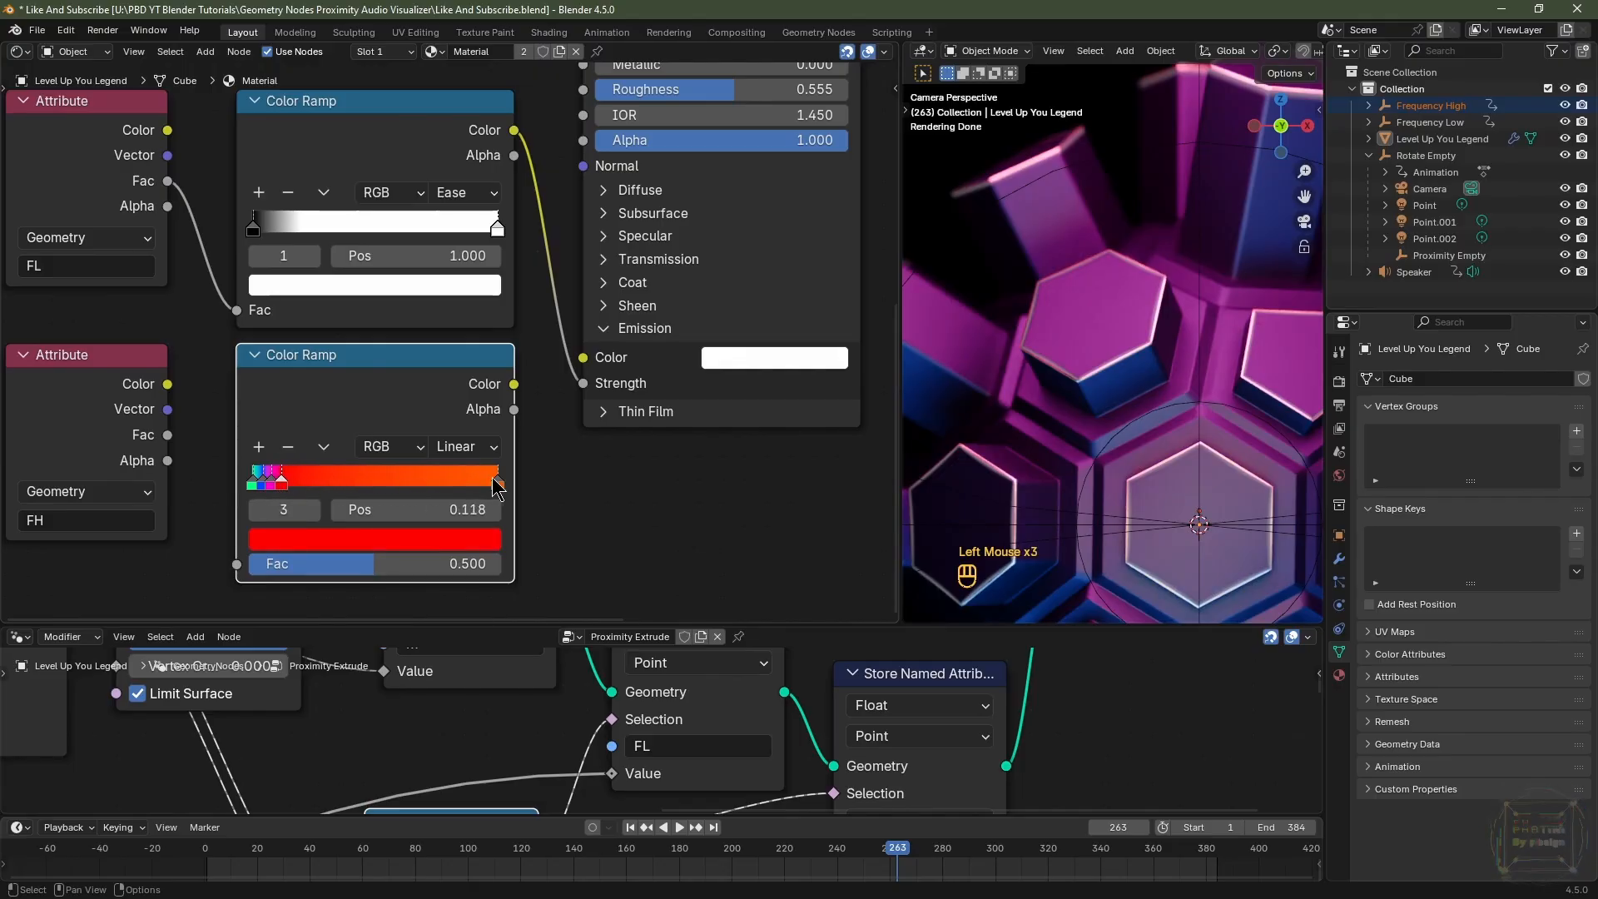
drag(497, 483, 290, 485)
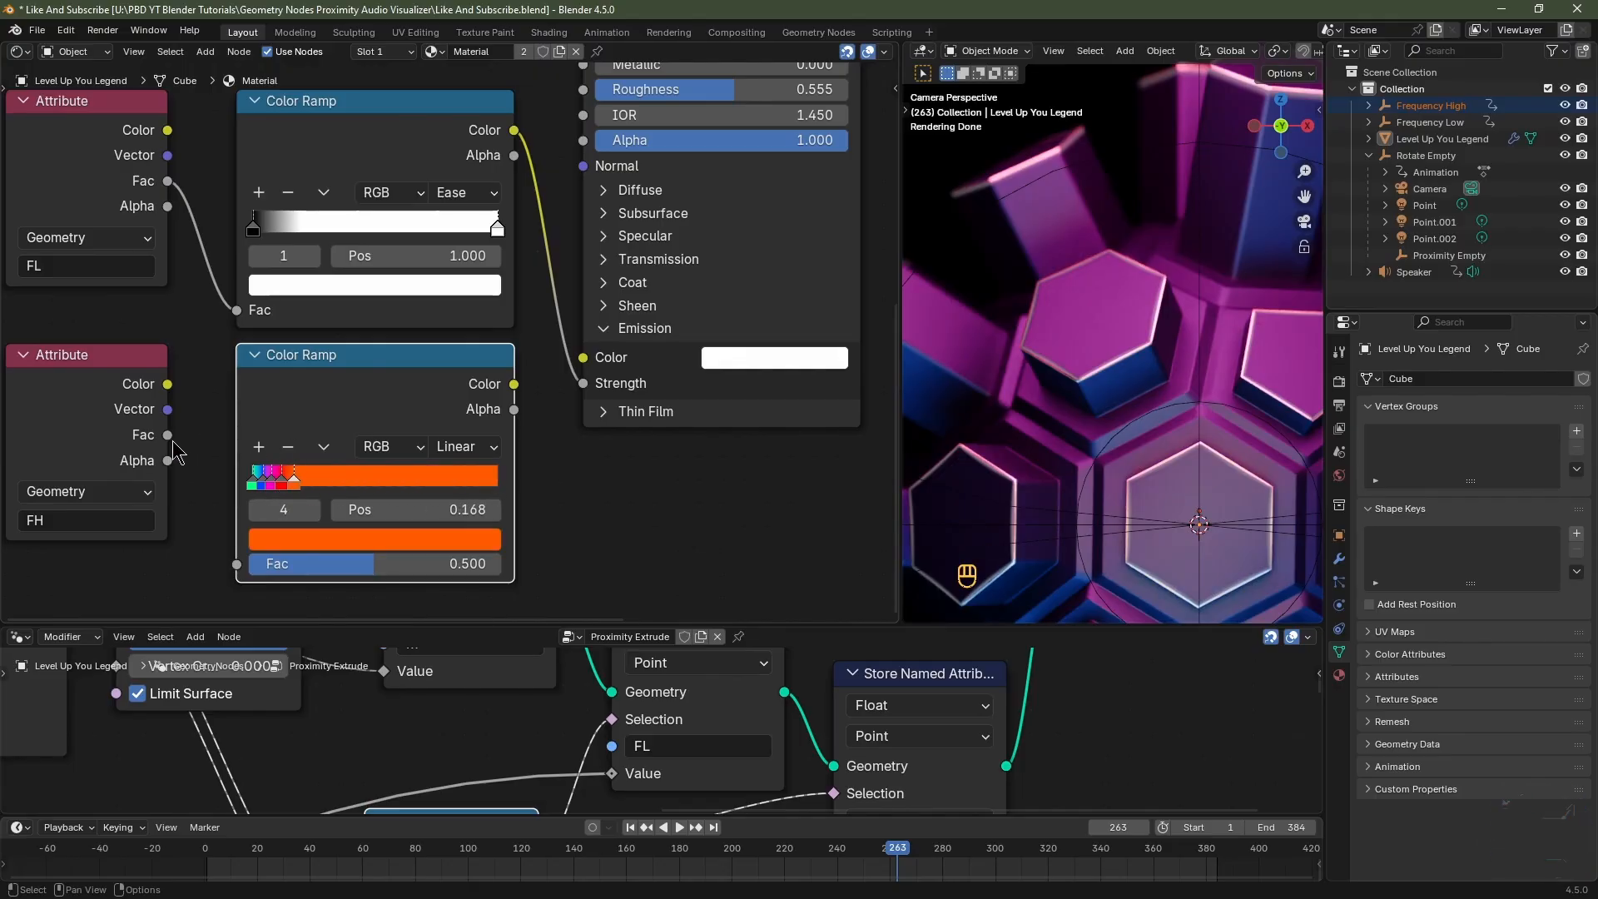
Link the FH attribute's Fac to its Color Ramp and that ramp's Color to the Principled BSDF's Emission Color.
drag(169, 436, 238, 563)
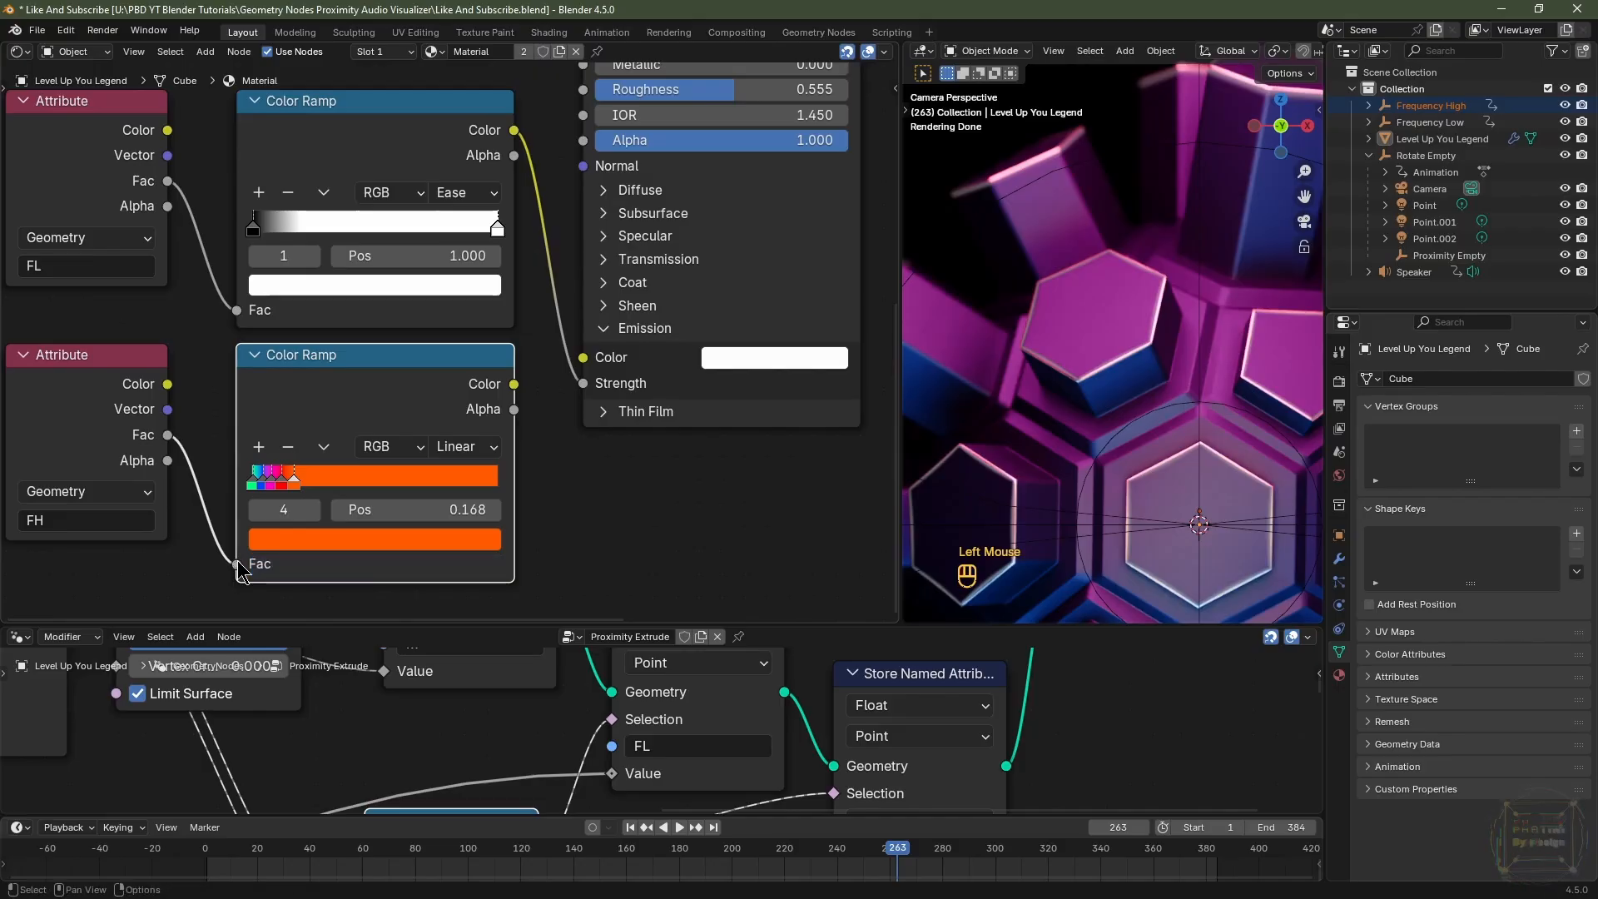
drag(515, 385, 584, 358)
middle_drag(632, 348, 610, 450)
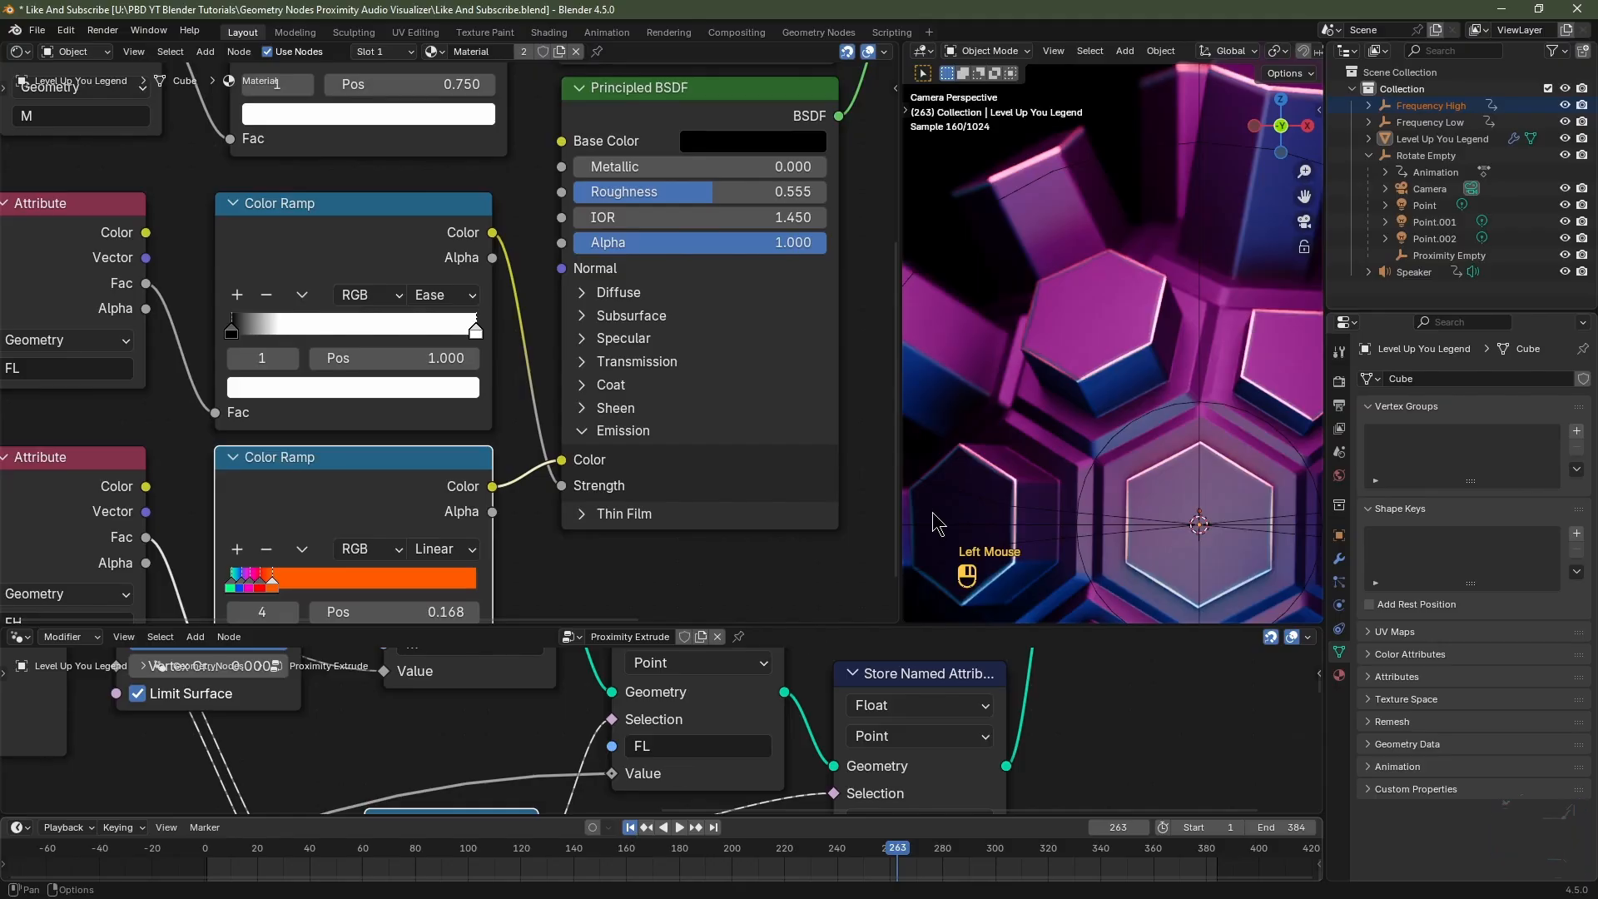
Return to the start of the animation and step forward to frame 8 to examine the emission on the spikes.
key(shift+Left)
key(Right)
key(Right)
key(Right)
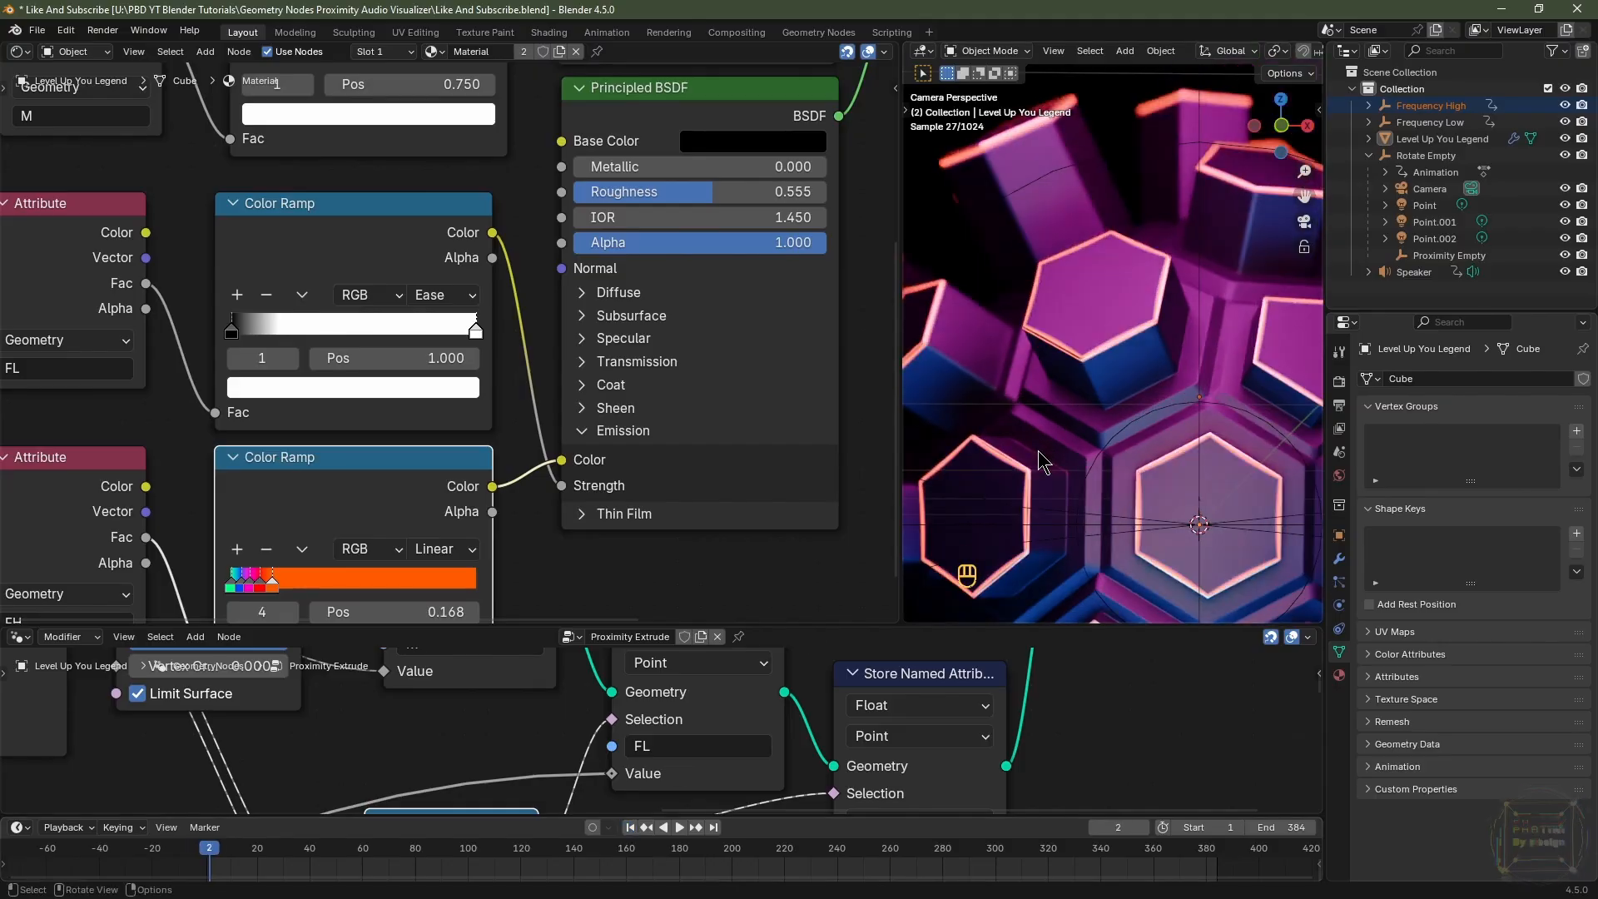
key(Right)
key(Right)
key(Right)
key(Right)
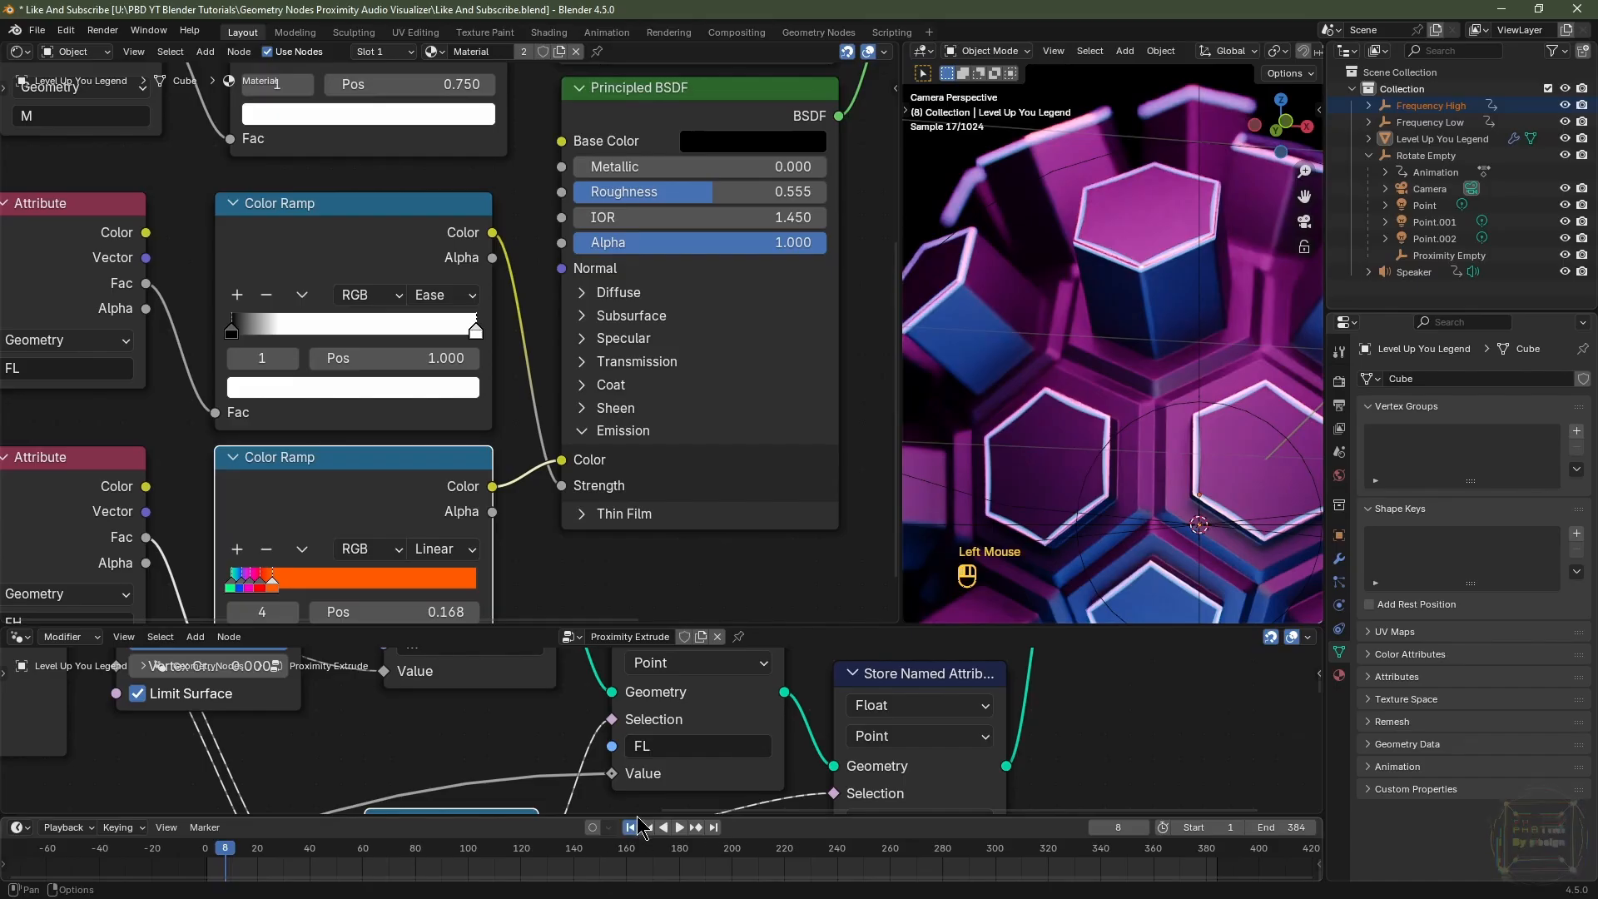
Enlarge the geometry node editor and mute the Subdivision Surface node ahead of the M Store Named Attribute node.
drag(841, 628, 824, 498)
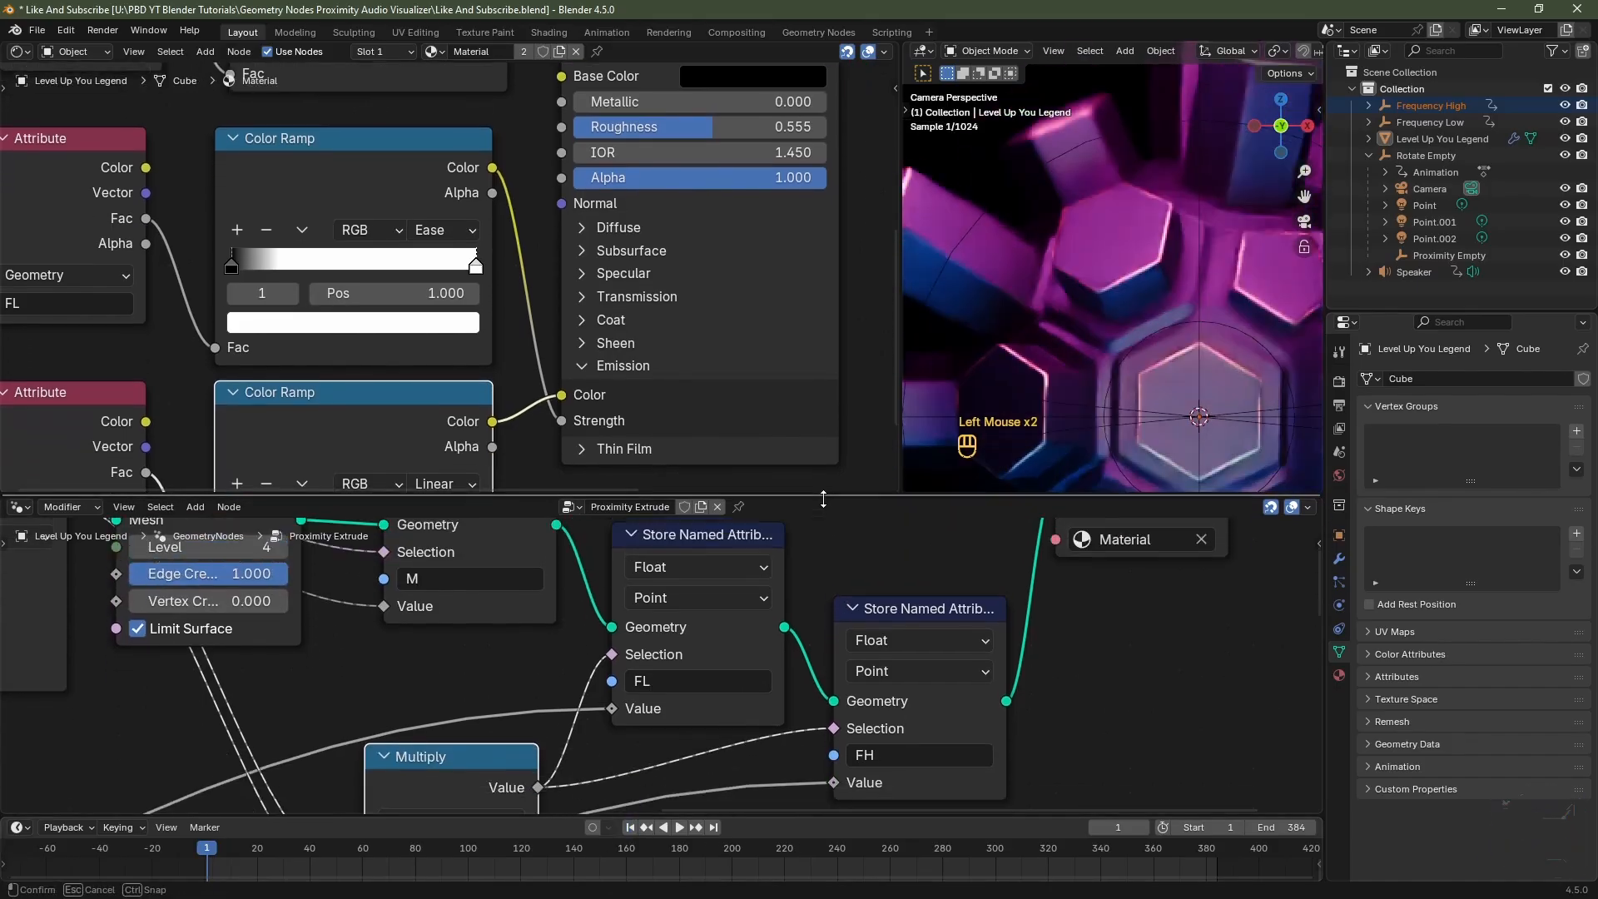
middle_drag(875, 594, 812, 709)
middle_drag(318, 662, 696, 671)
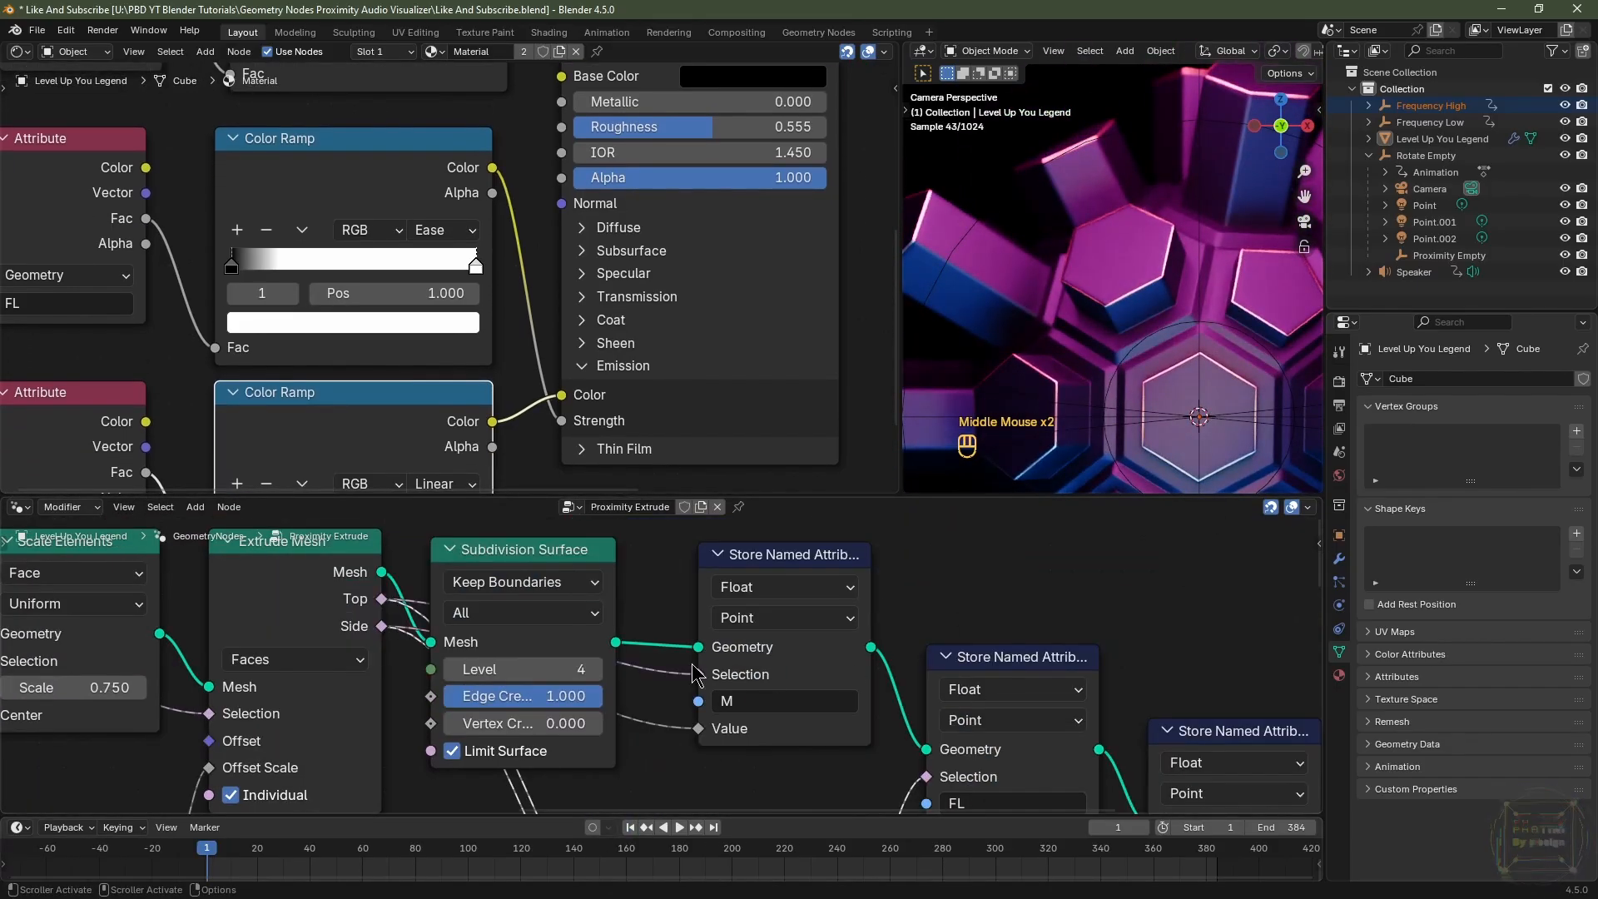
middle_drag(566, 631, 766, 646)
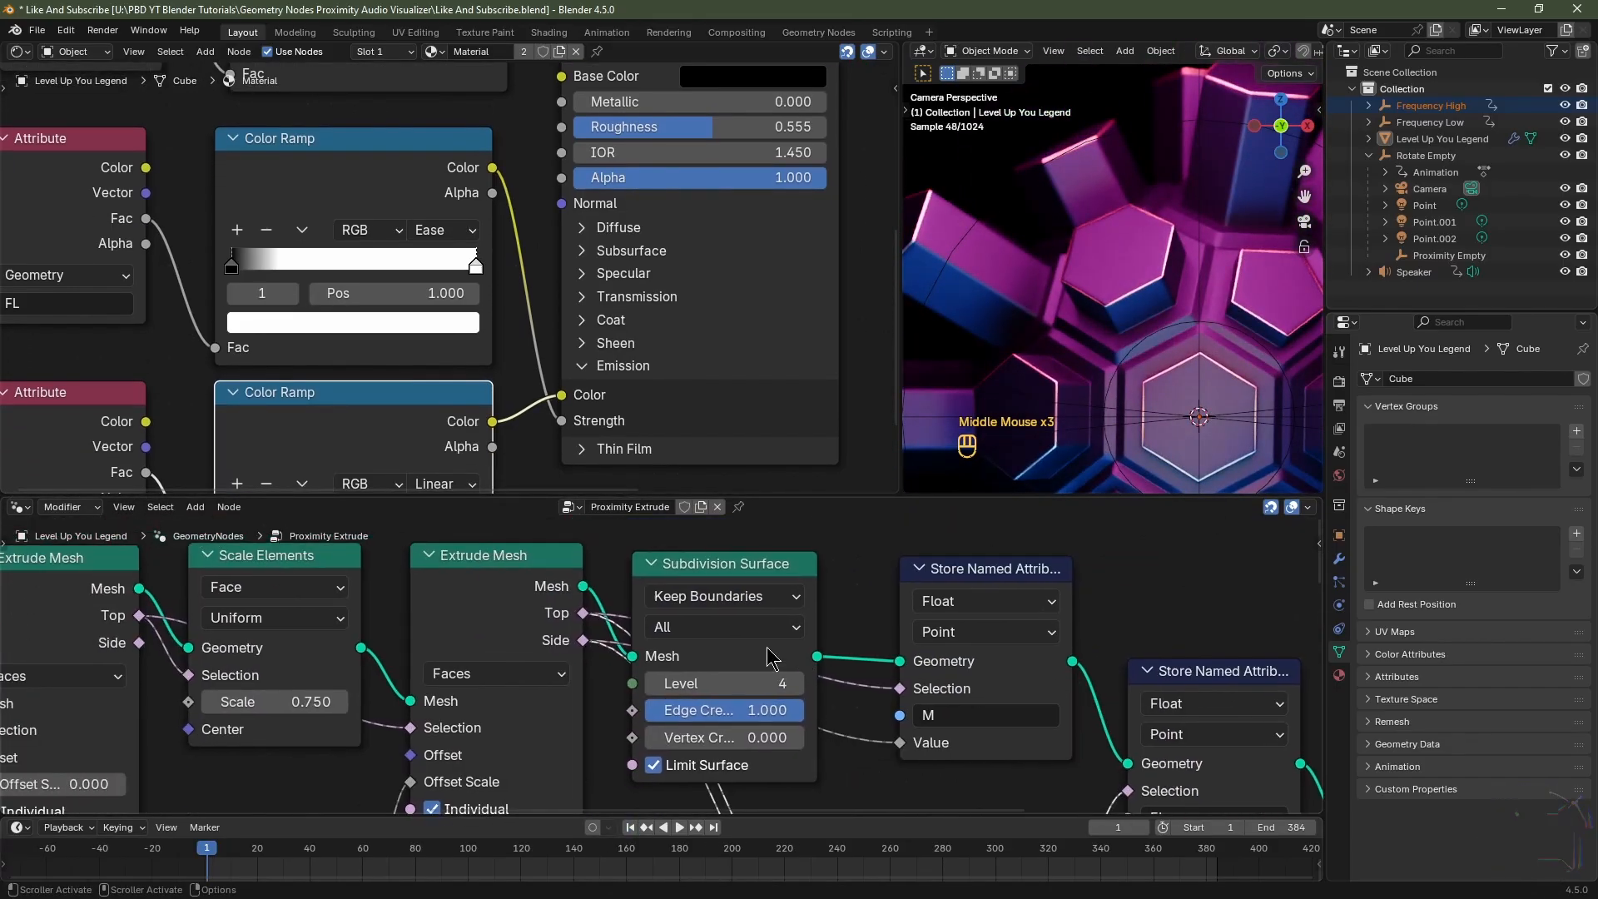
click(747, 572)
key(m)
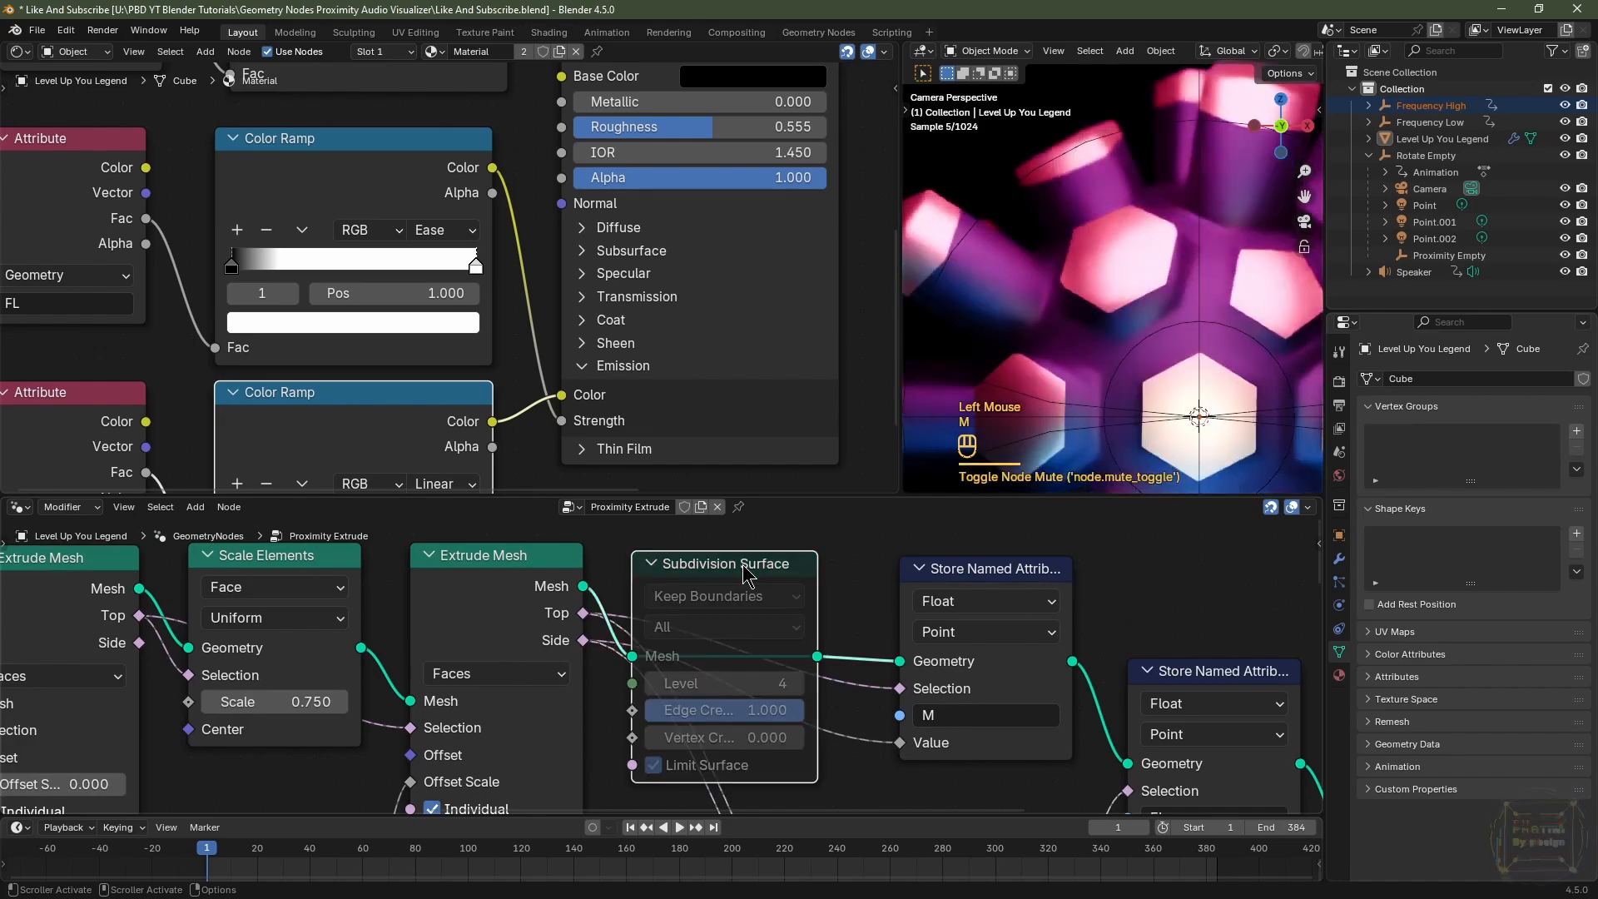
Switch the viewport to Material Preview shading and play the animation to check how the emission follows the FL and FH attributes.
scroll(1090, 52, down, 5)
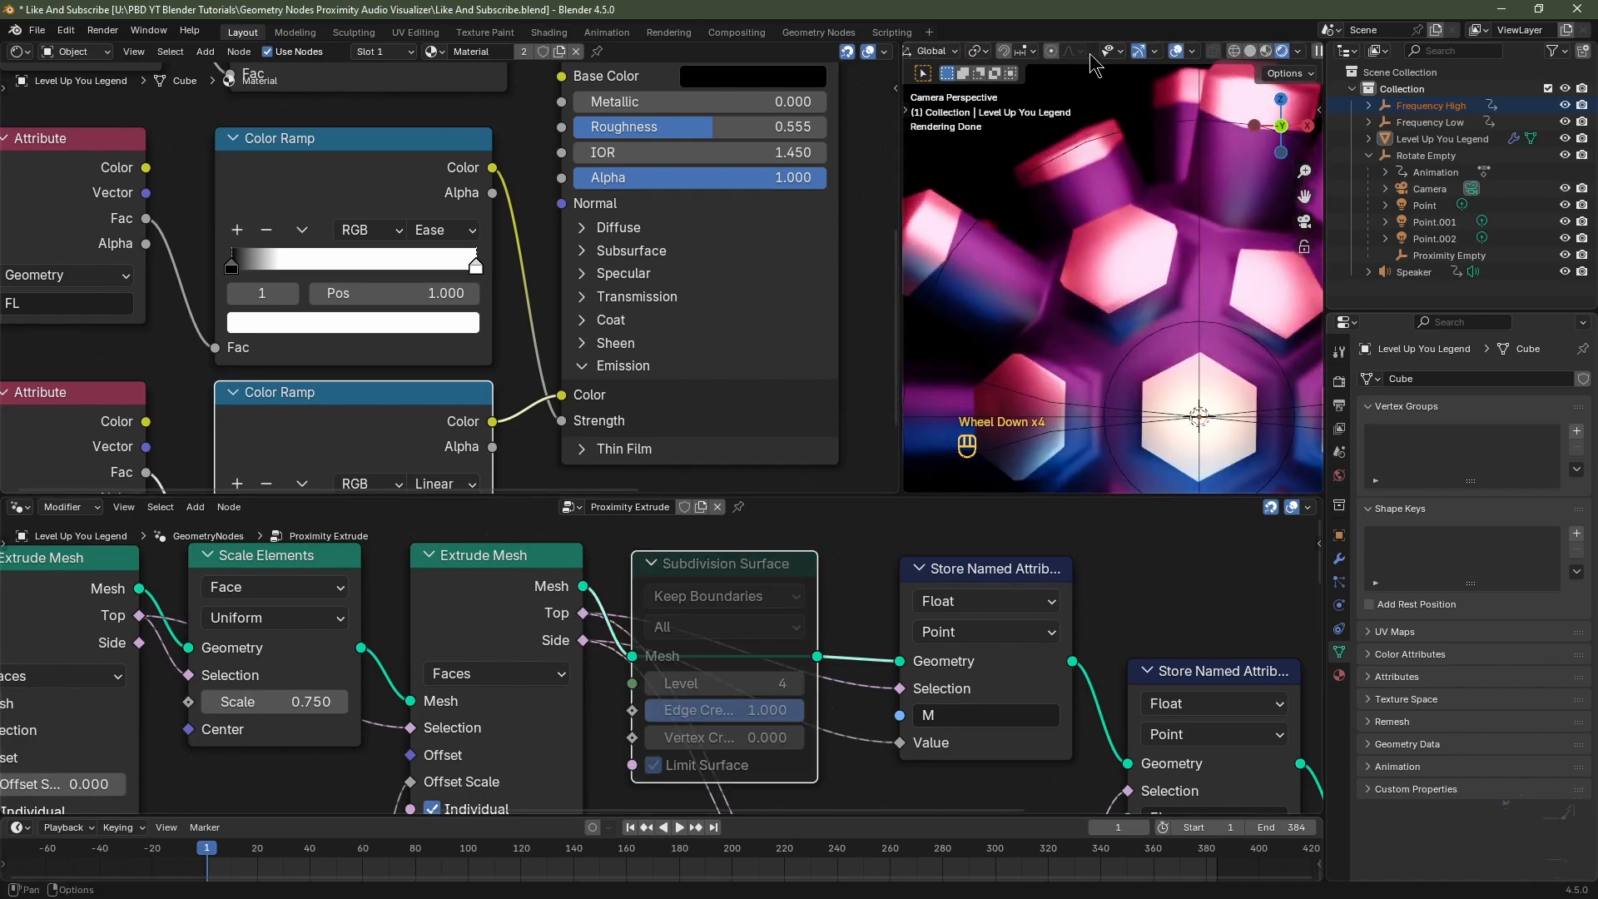
click(1257, 52)
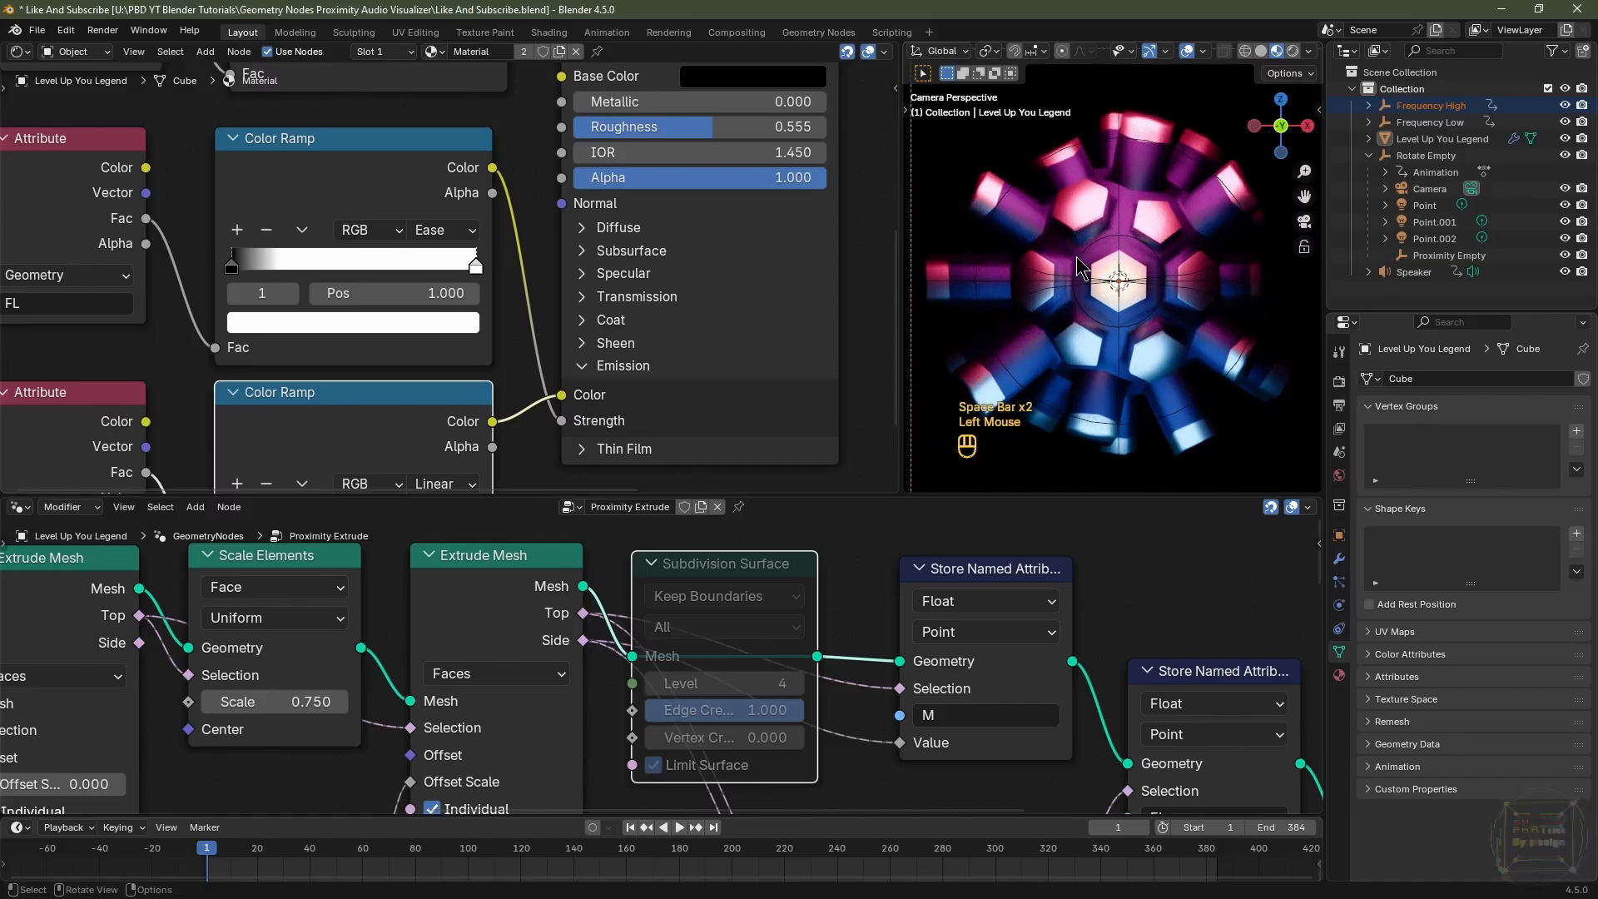
key(space)
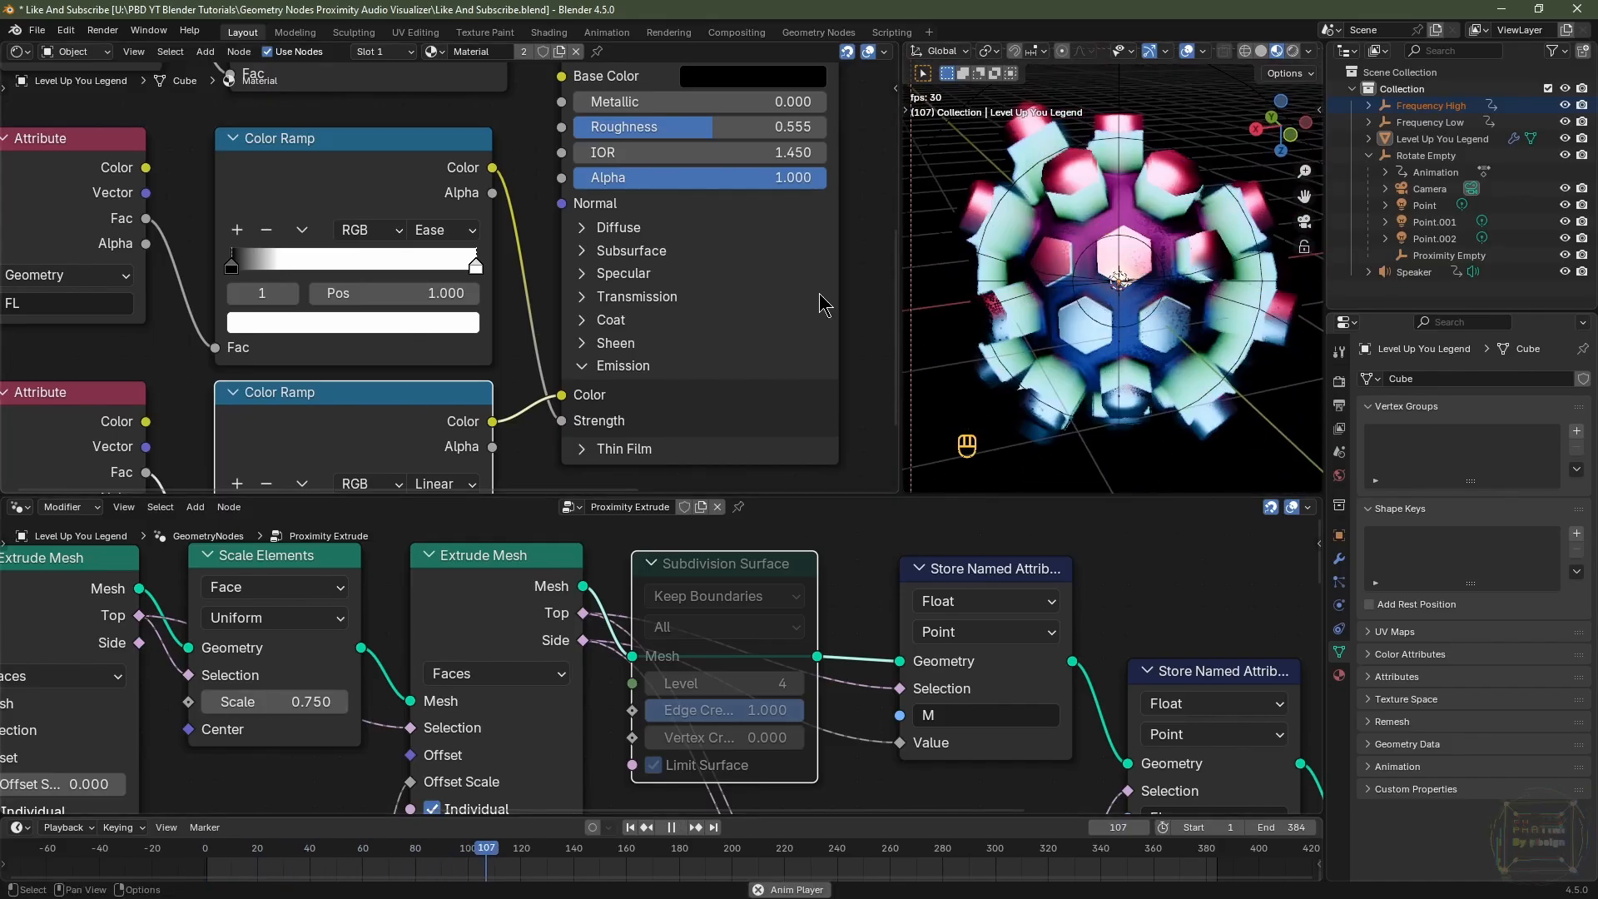
key(space)
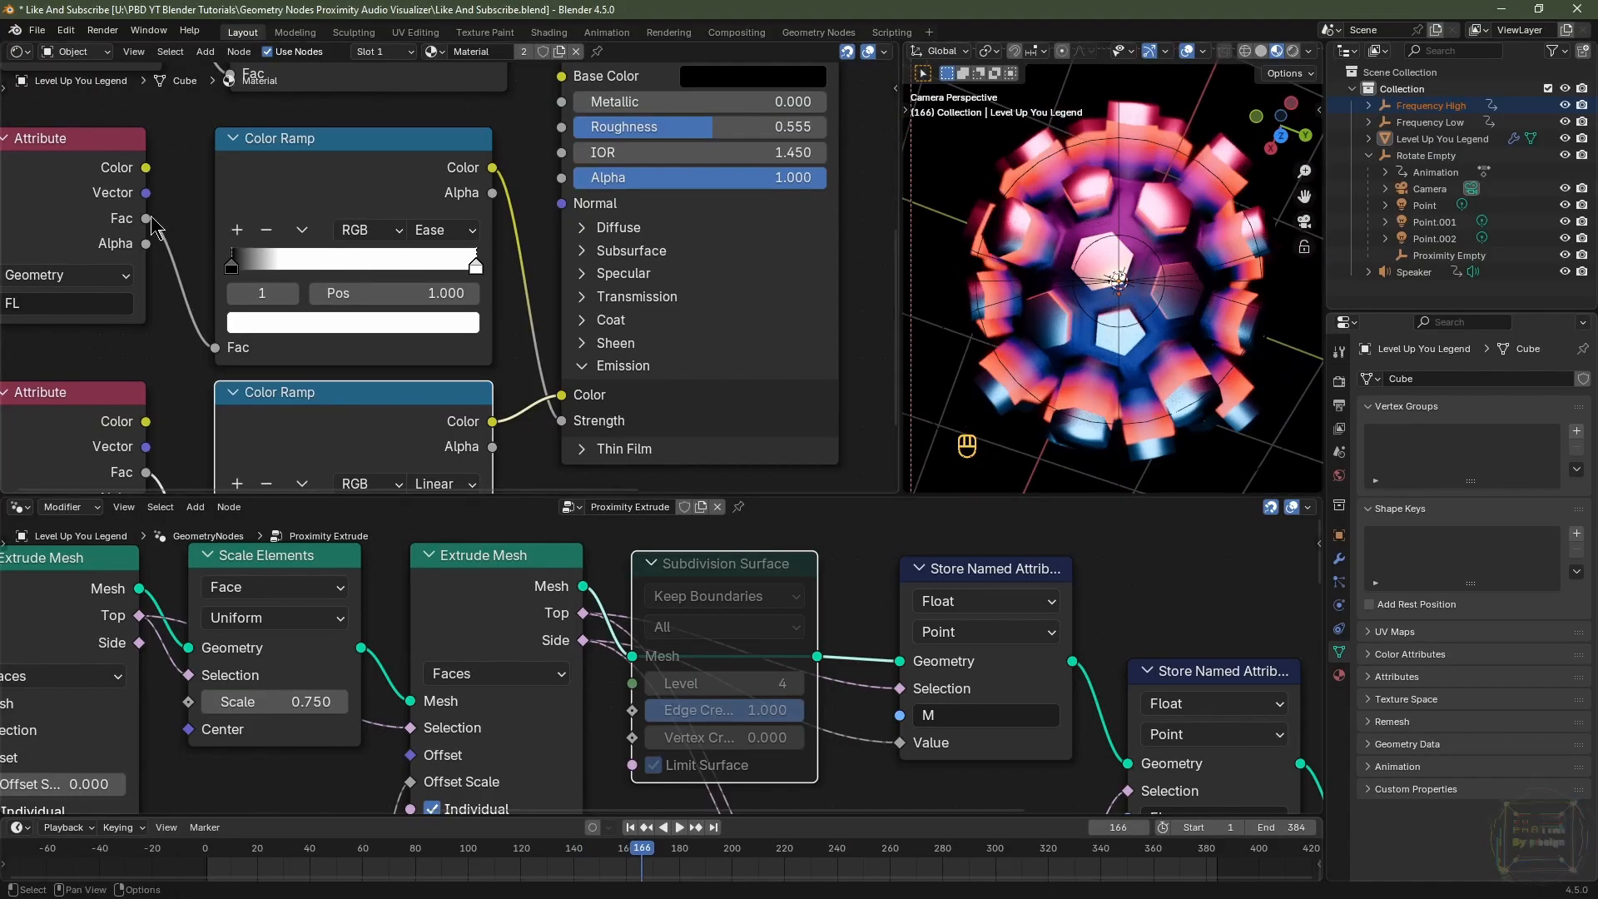
middle_drag(100, 333, 162, 177)
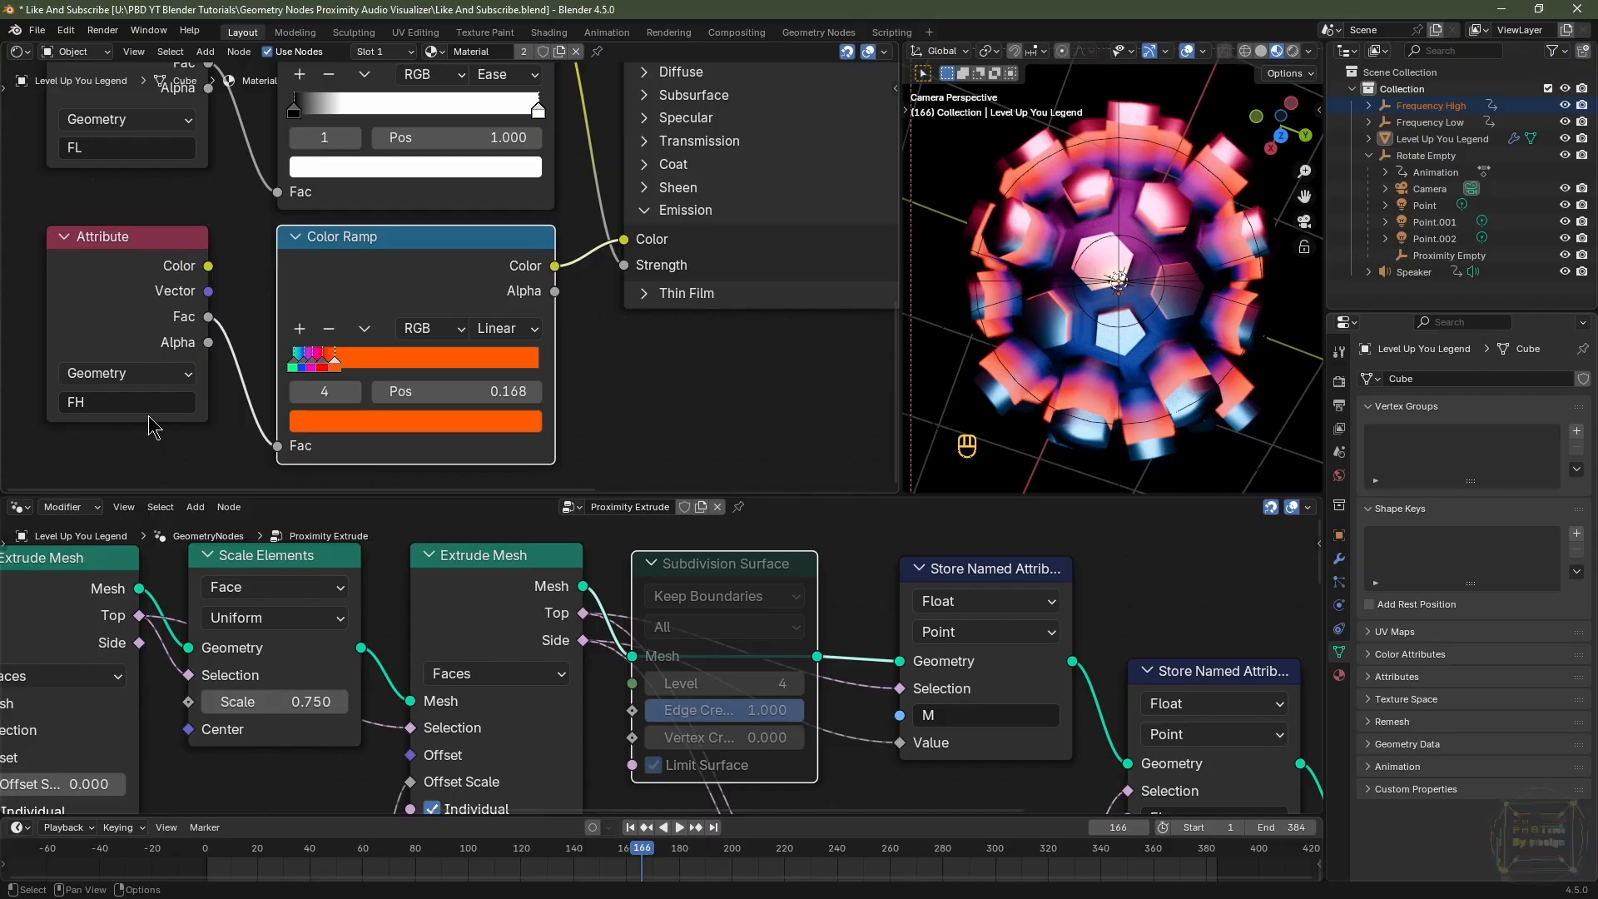
key(space)
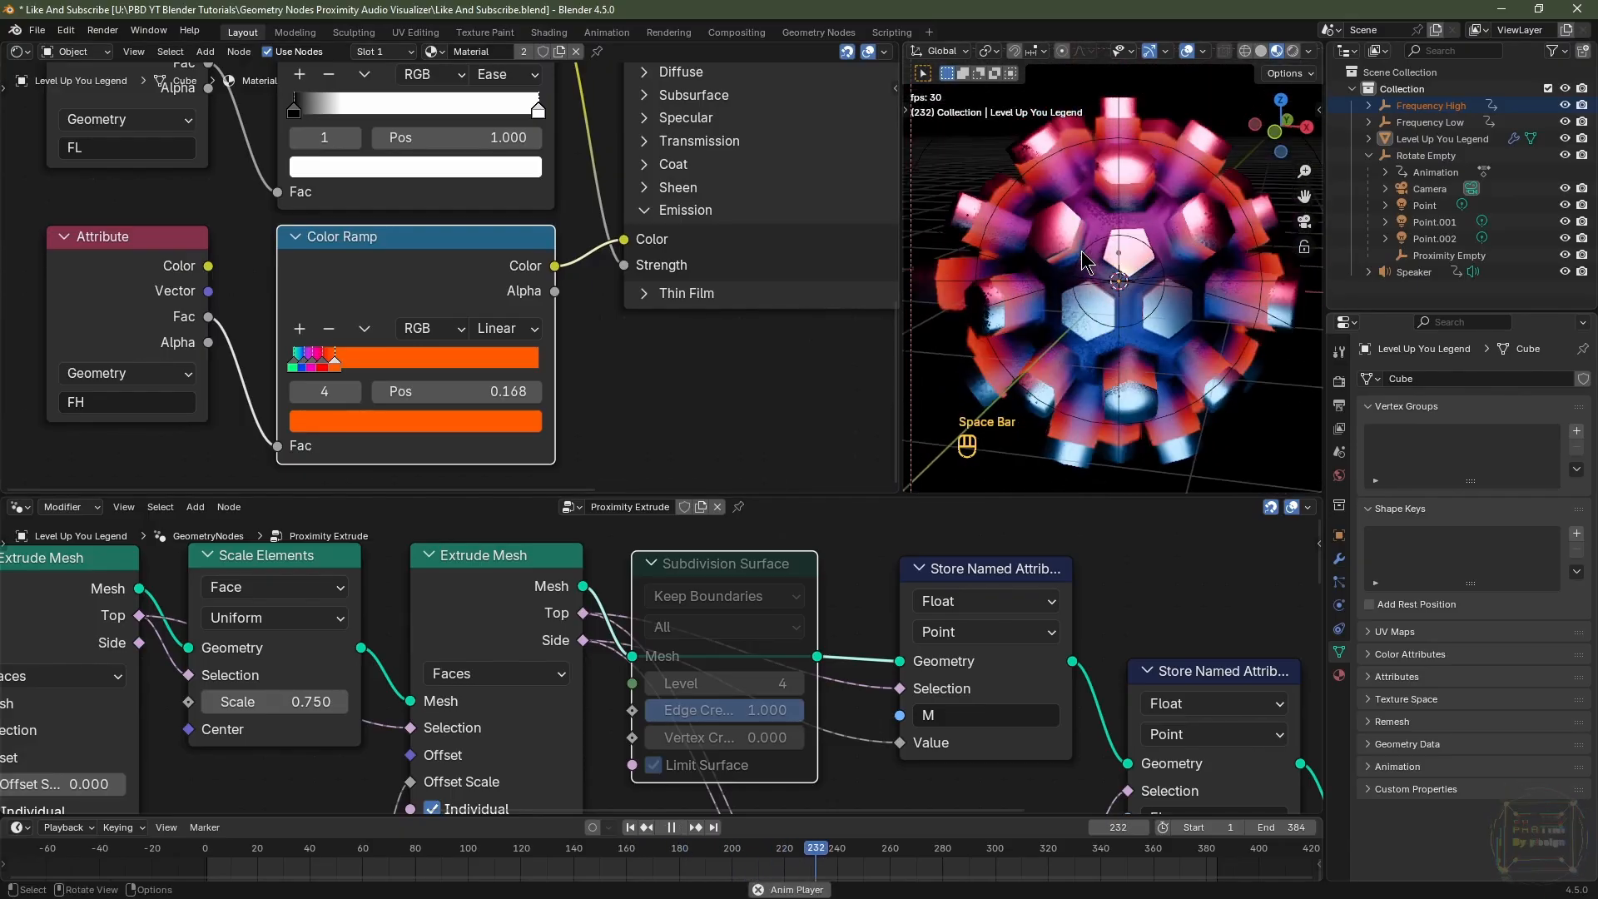
key(space)
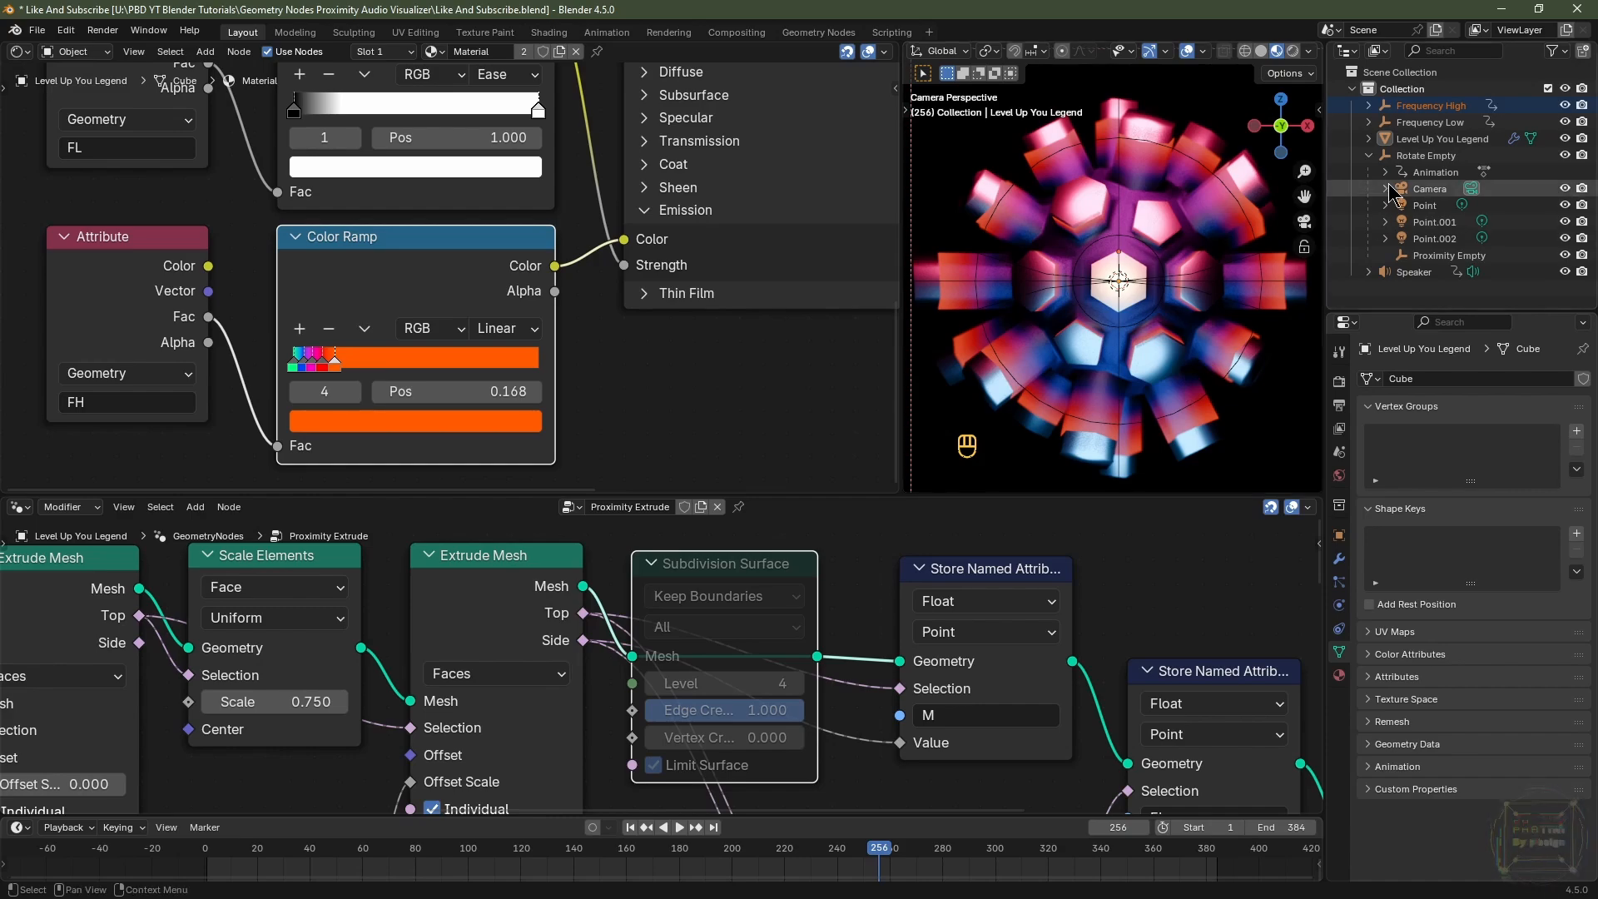
Select the Rotate Empty, enlarge the timeline to show its keyframes, and set the current frame to 385.
click(1418, 156)
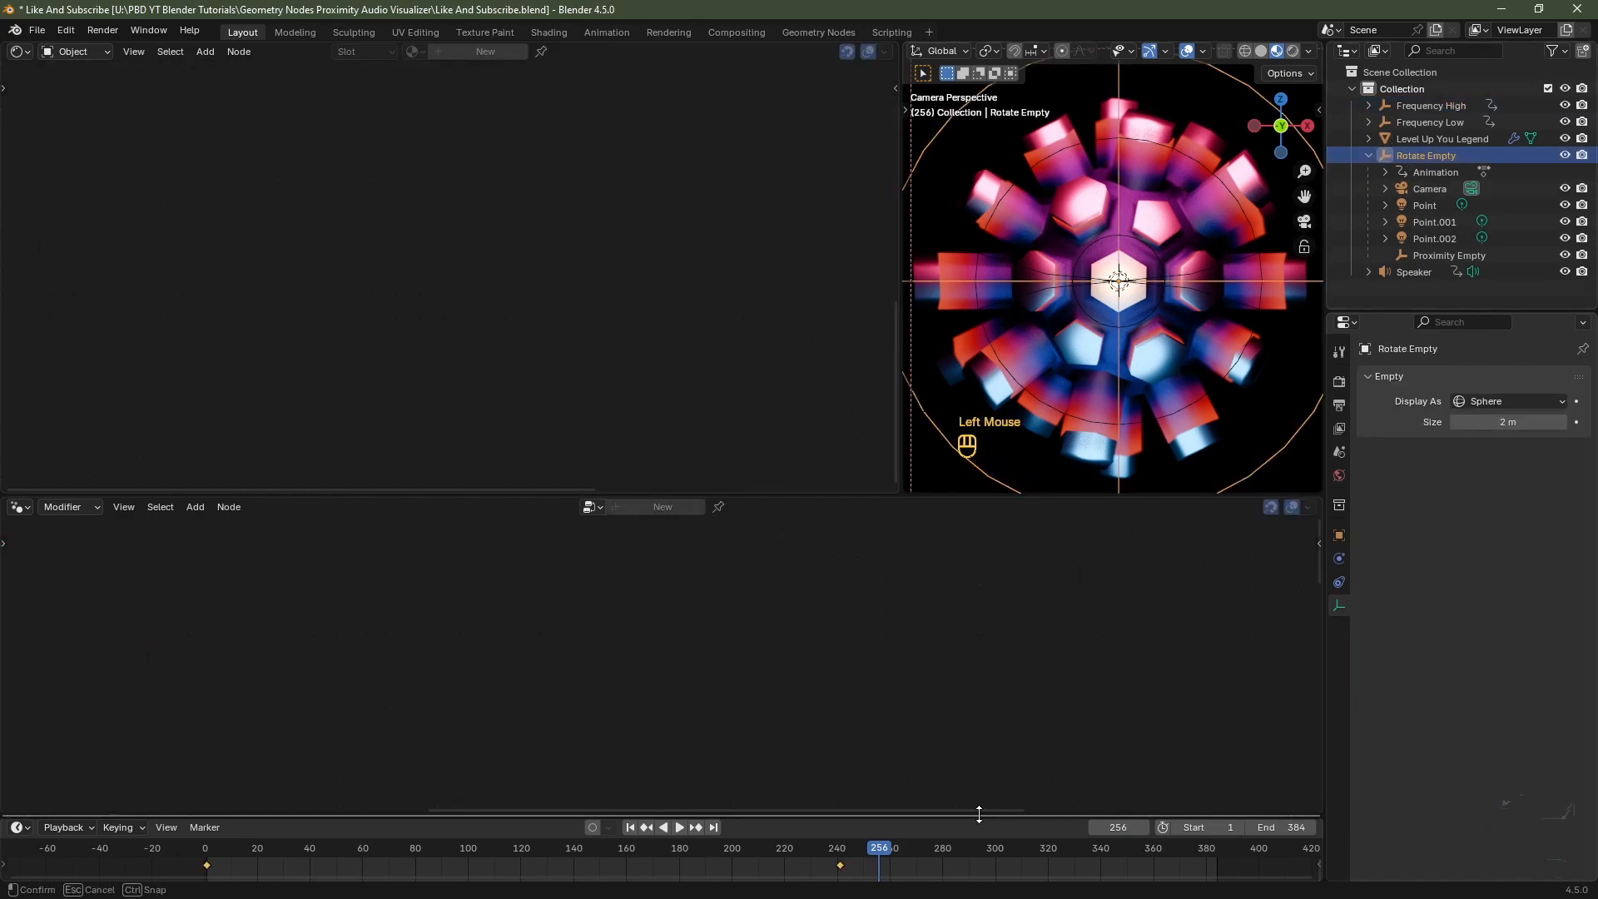
drag(991, 816, 991, 648)
scroll(991, 797, up, 2)
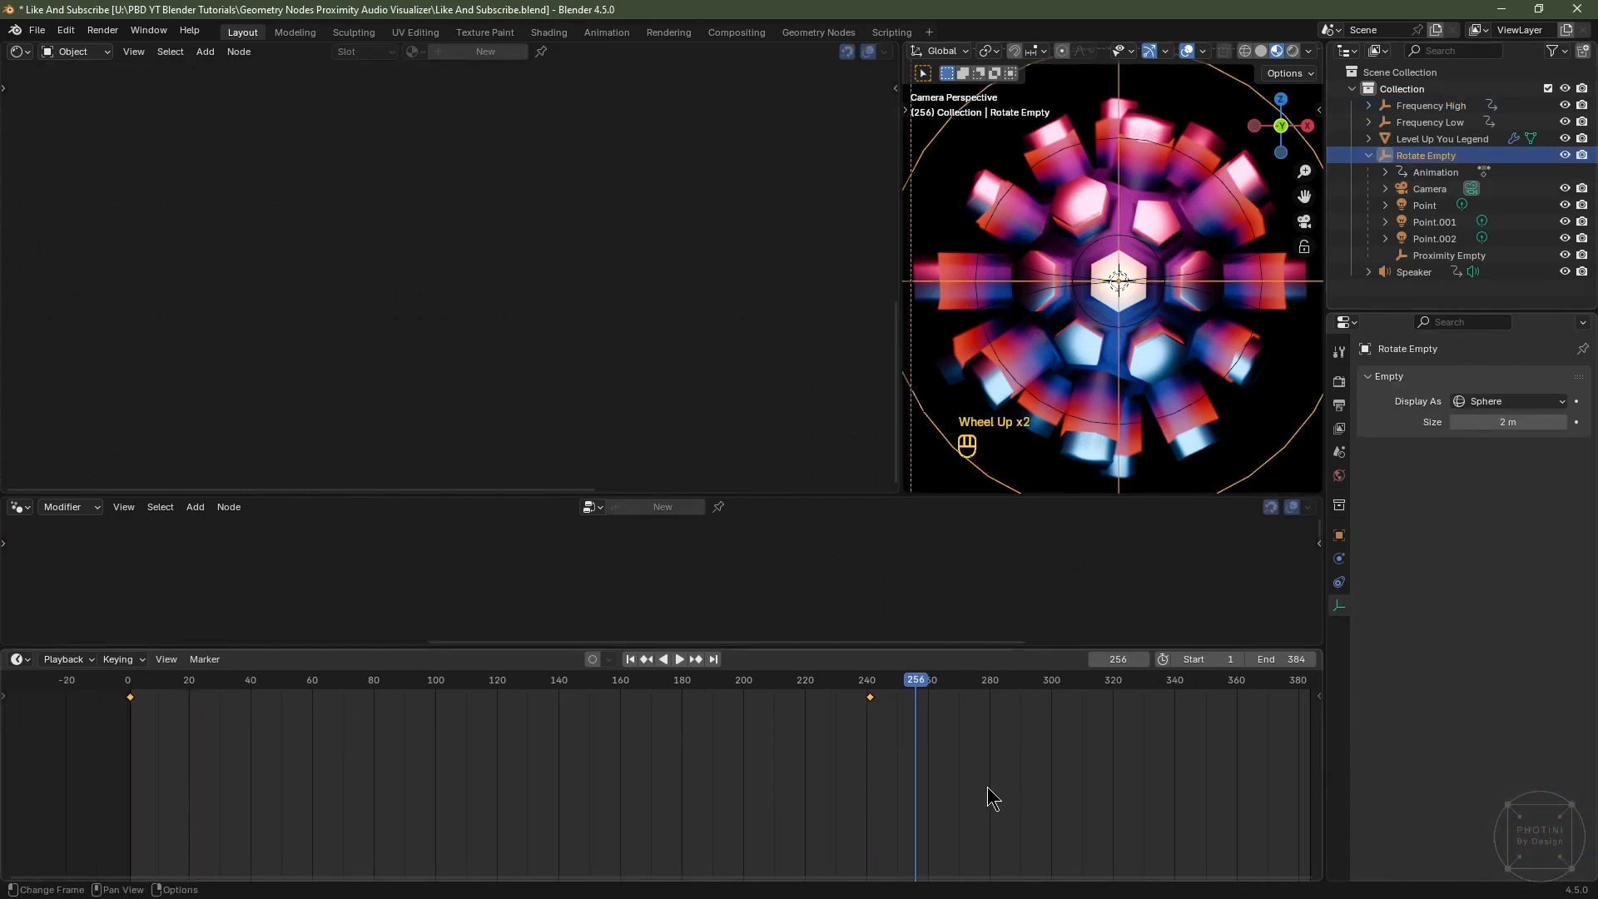
click(873, 683)
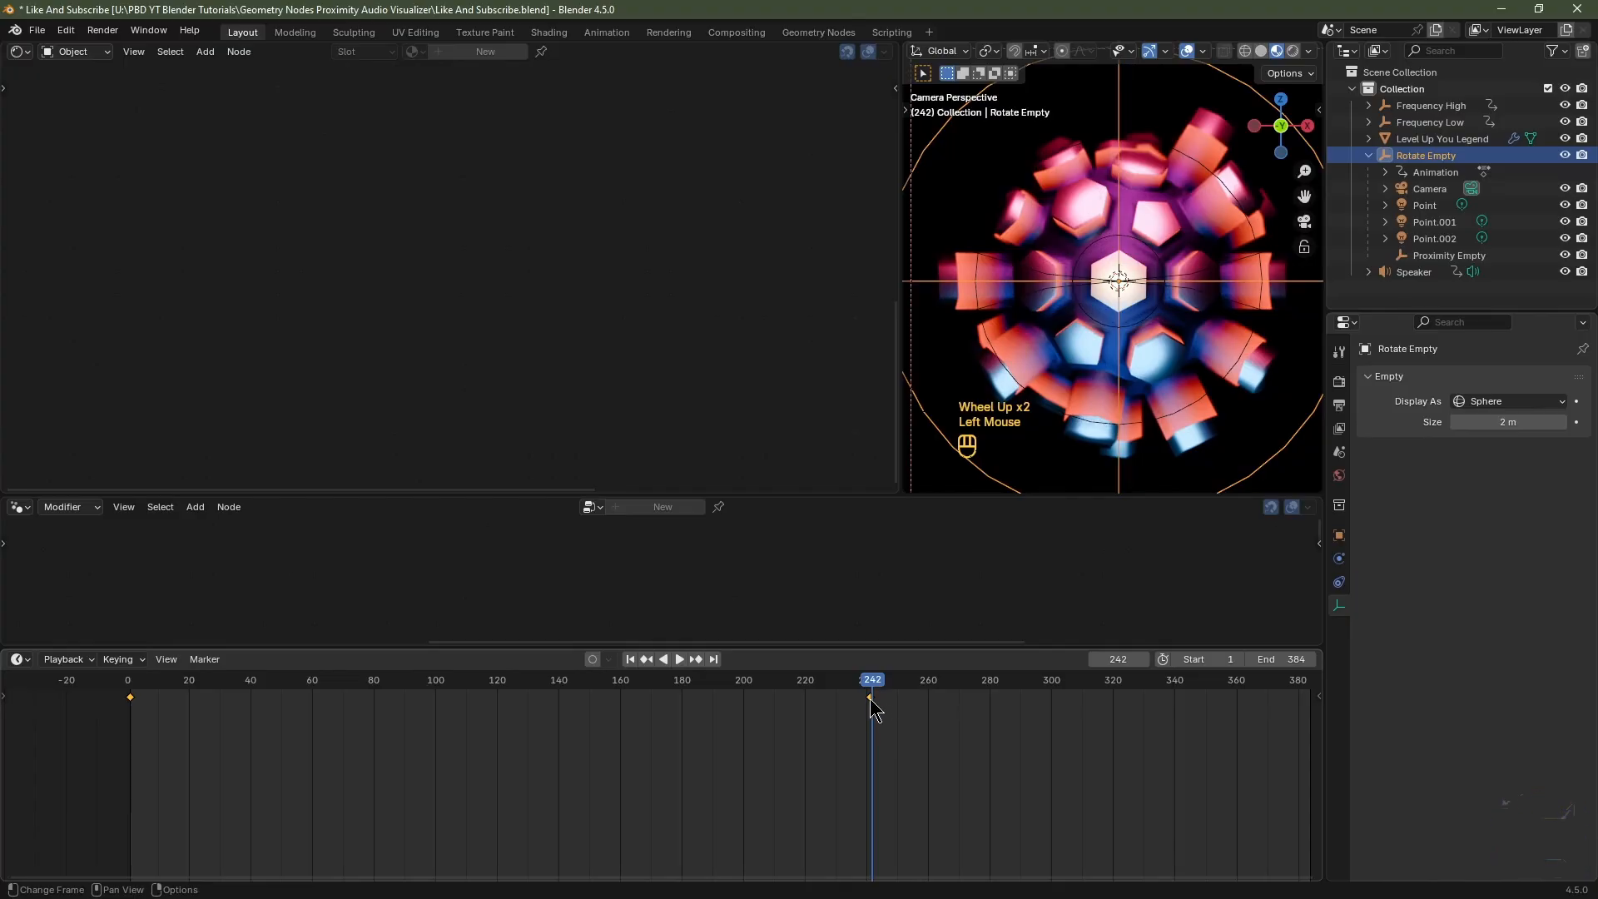
middle_drag(1009, 764, 961, 764)
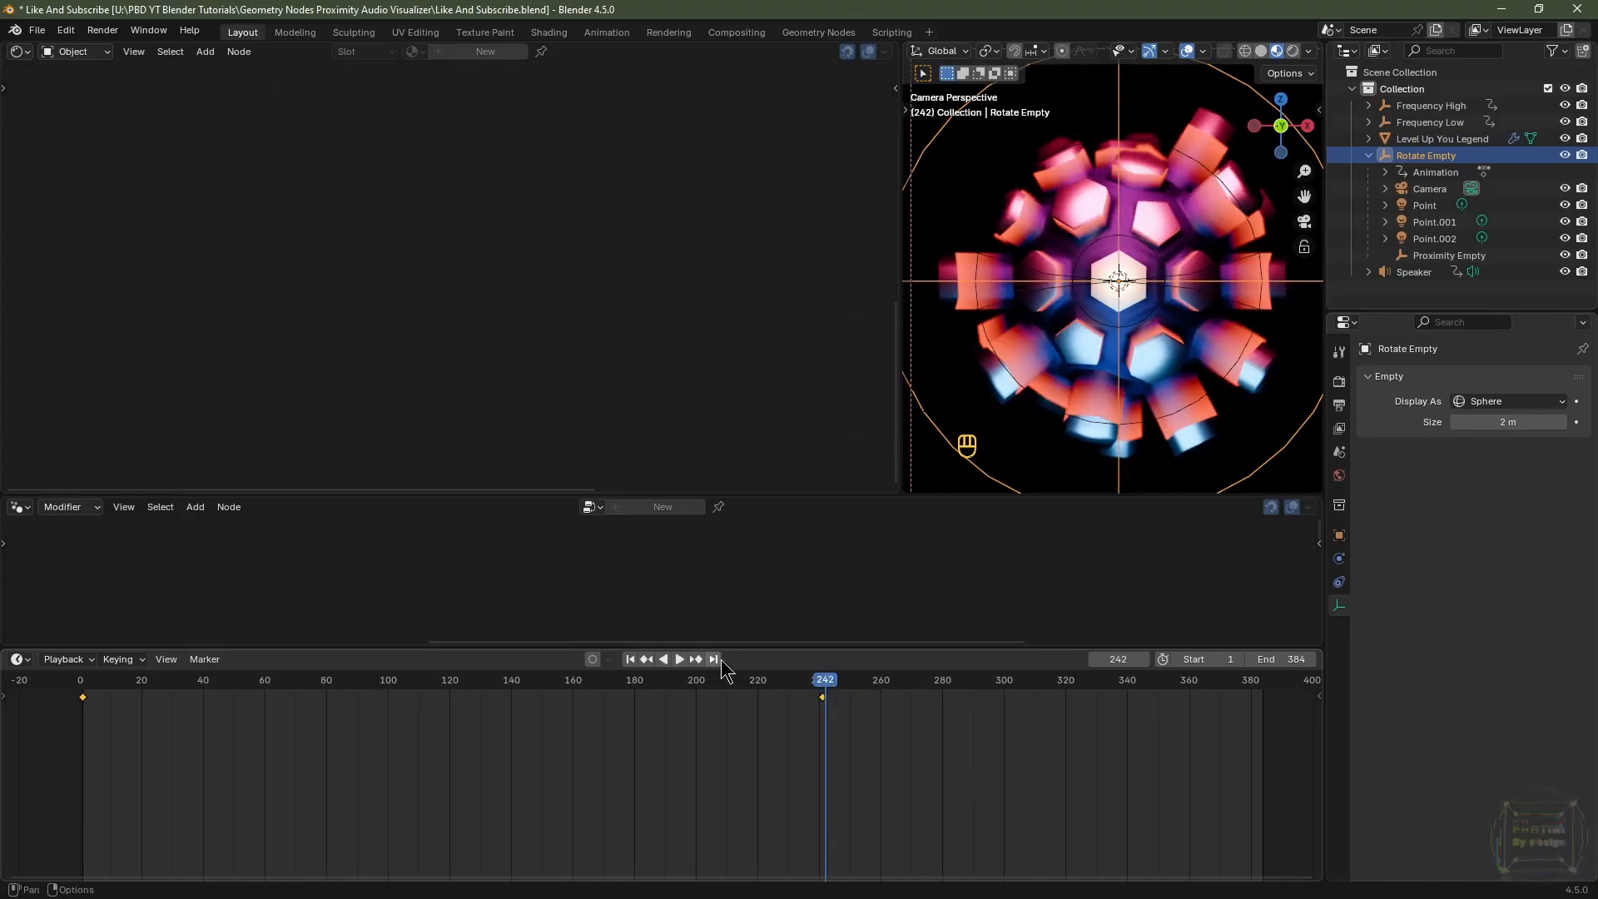
click(715, 659)
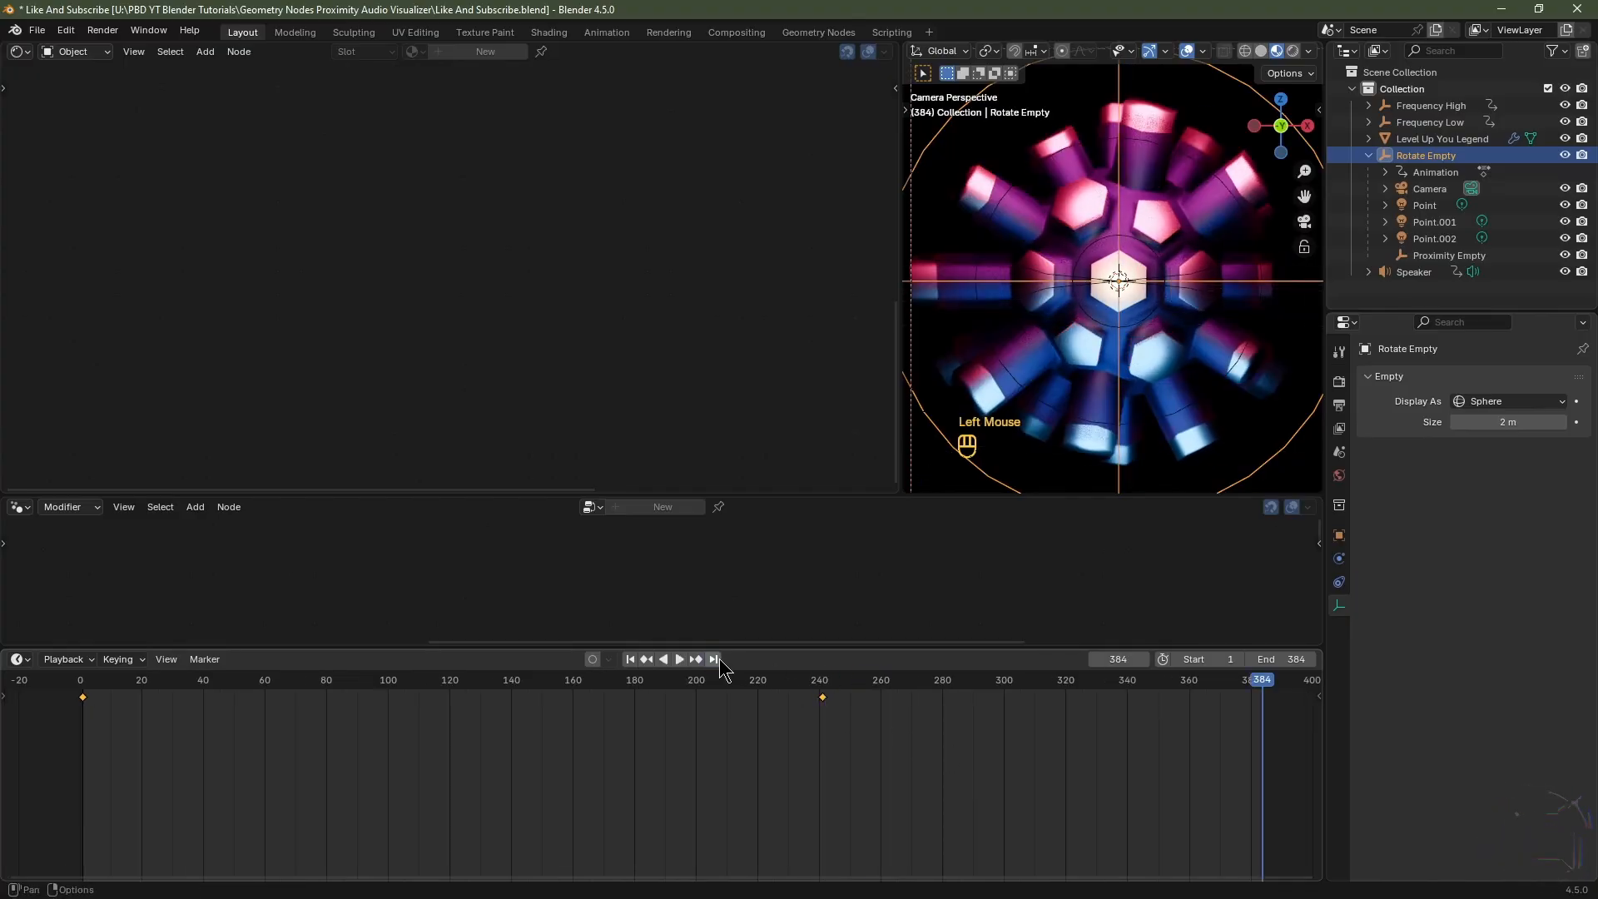
click(1145, 659)
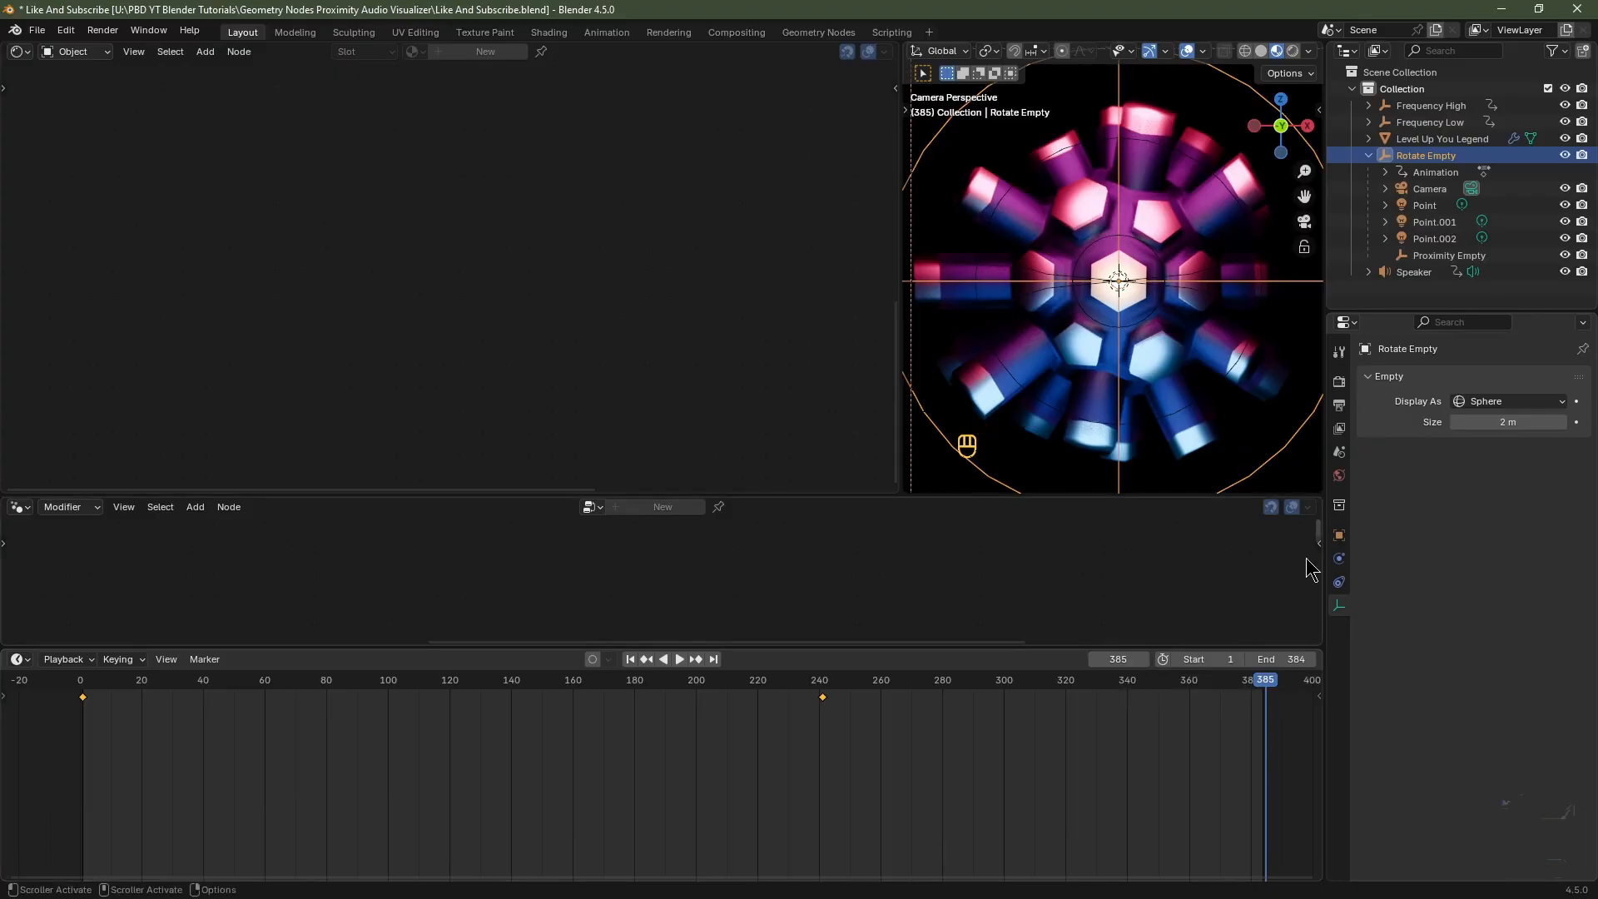
Keyframe the Rotate Empty's X rotation of 360° and Z rotation of -360° at frame 385, and delete its keyframes around frame 241.
click(1339, 535)
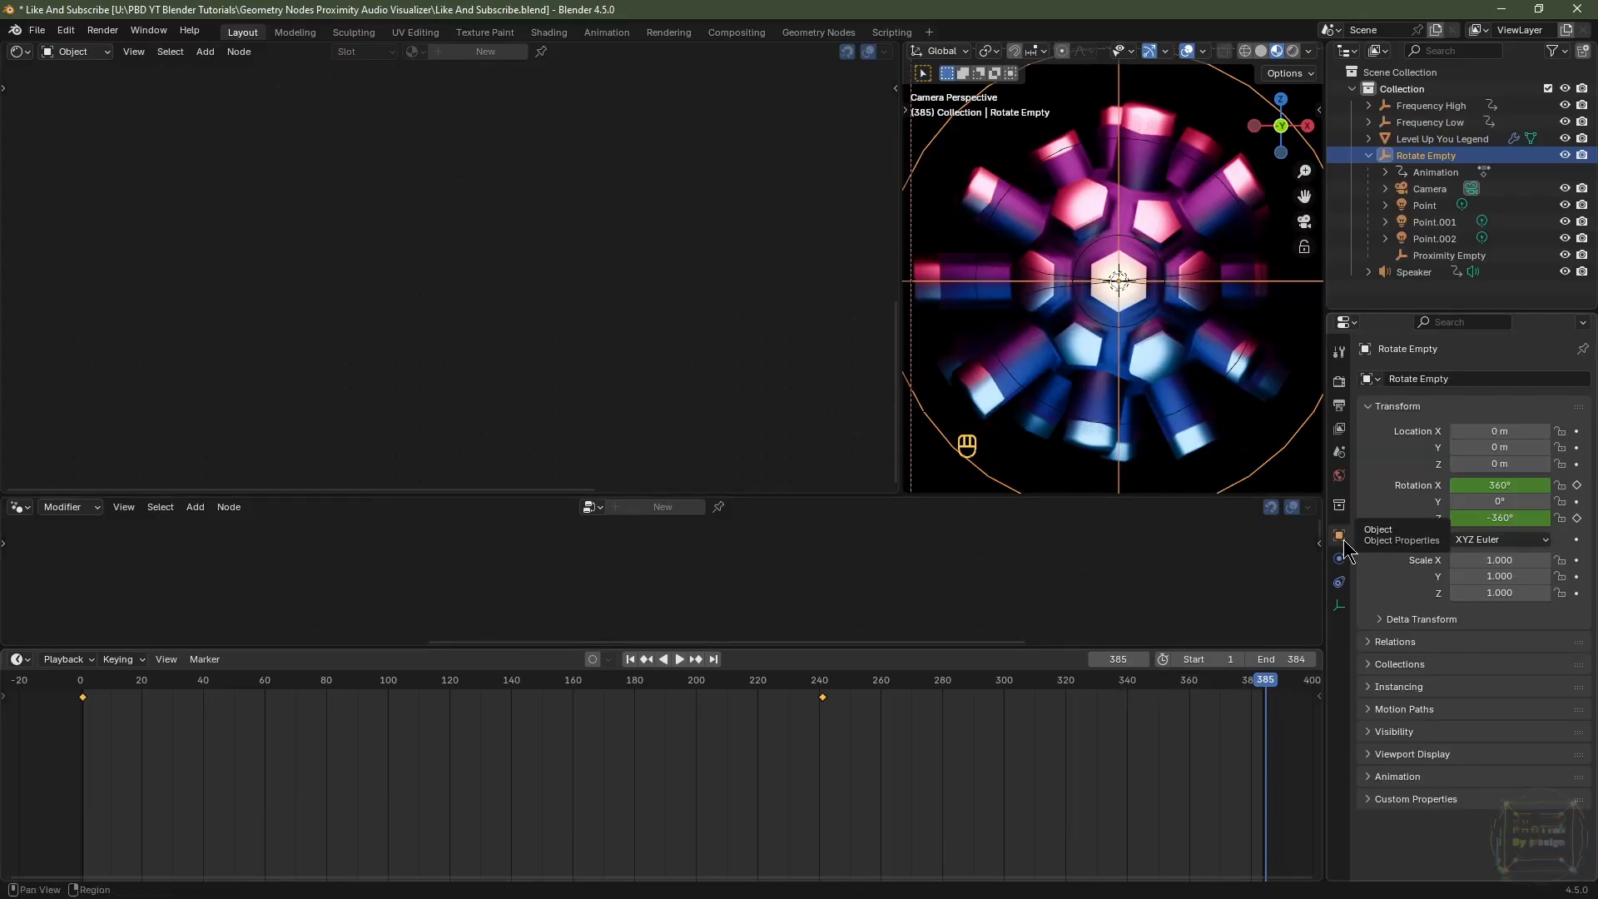
click(1578, 485)
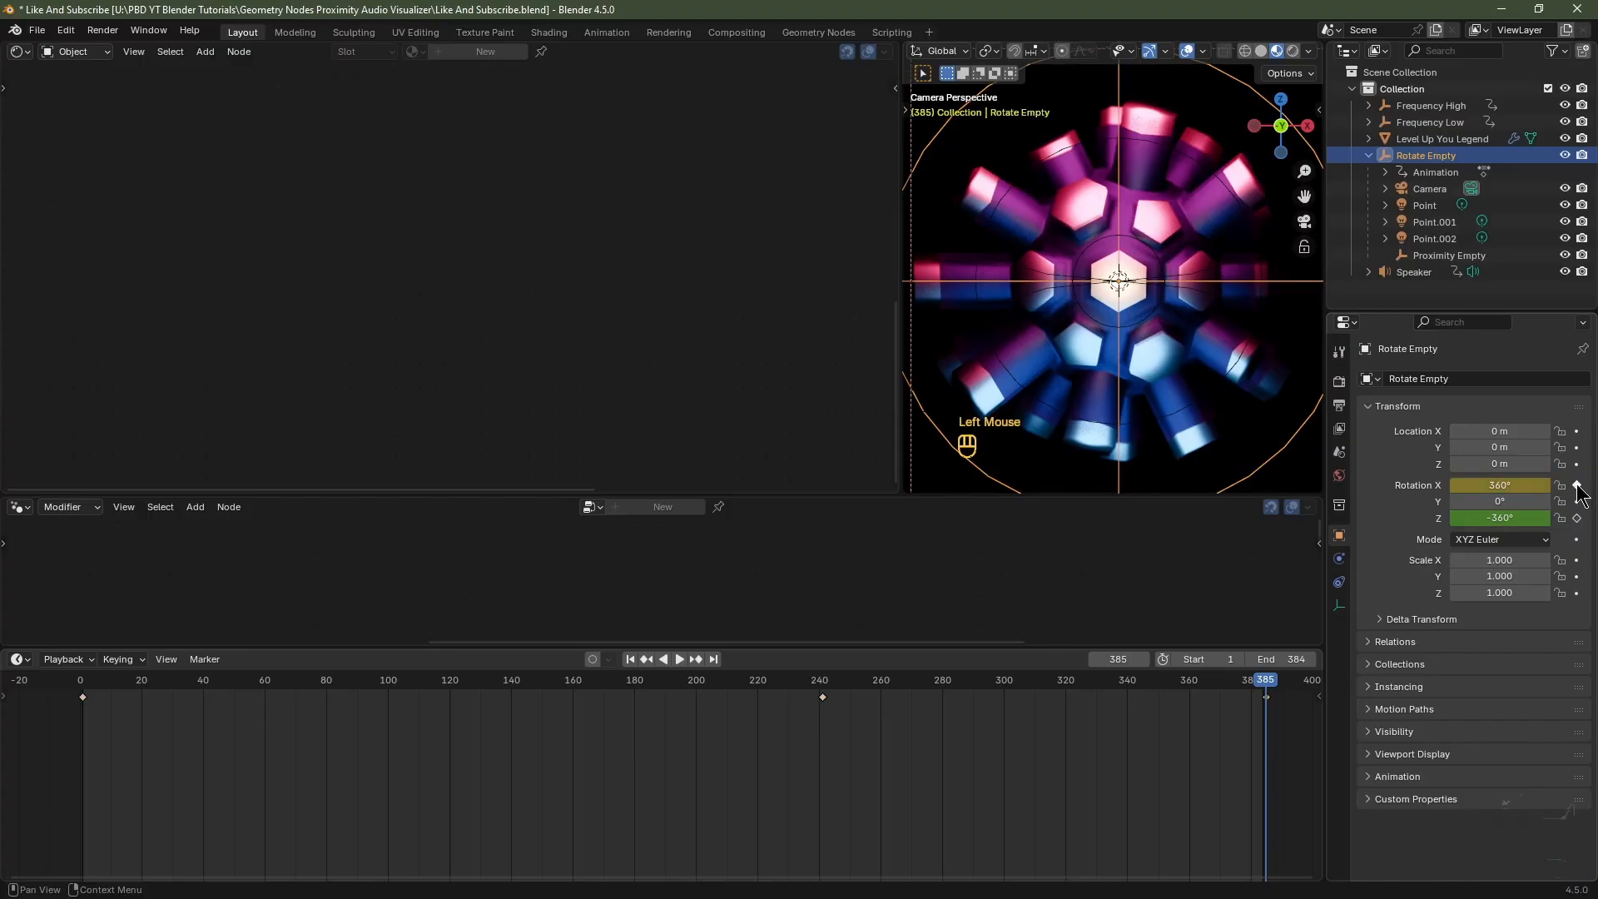
click(1579, 518)
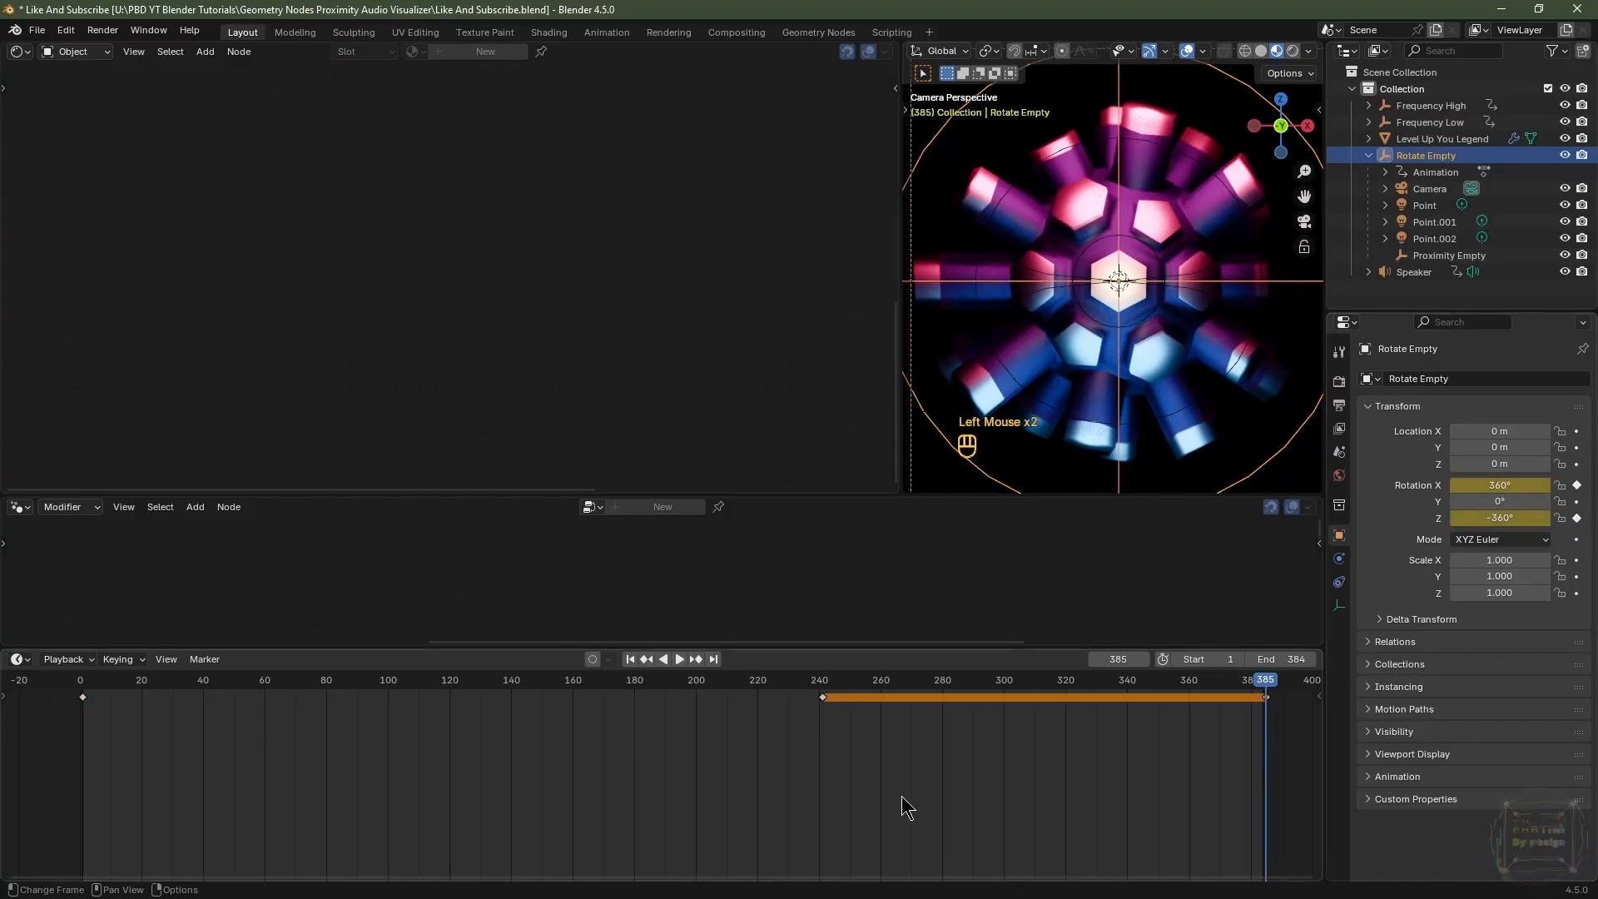
drag(902, 798, 817, 696)
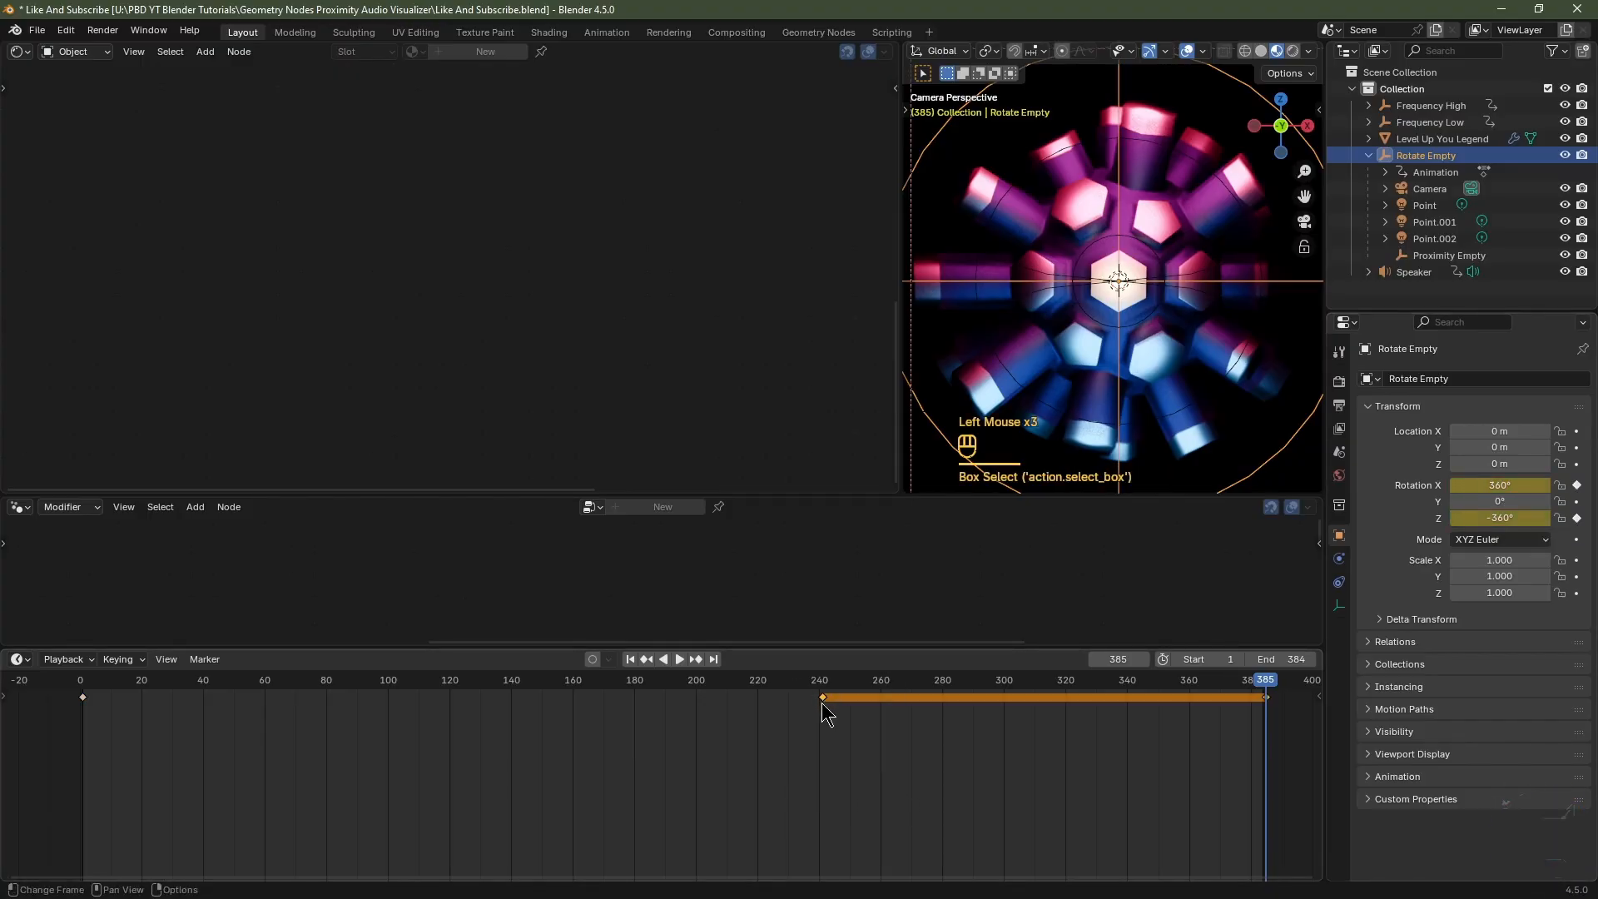
key(x)
click(823, 713)
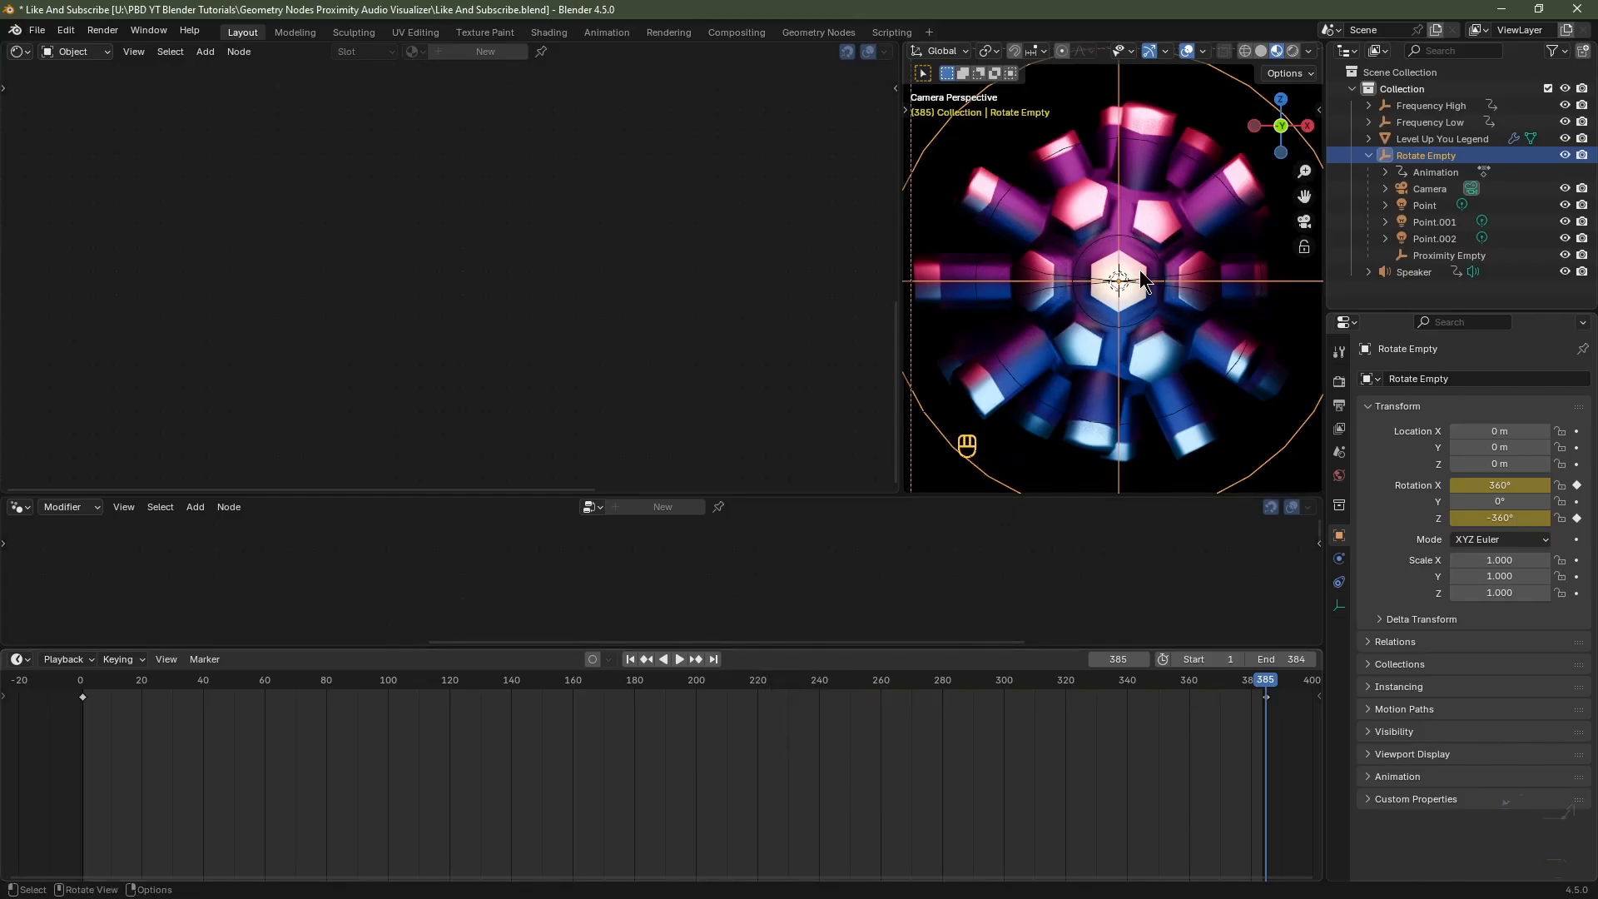
Play and scrub through the animation to check the Rotate Empty's rotation over the full frame range.
key(space)
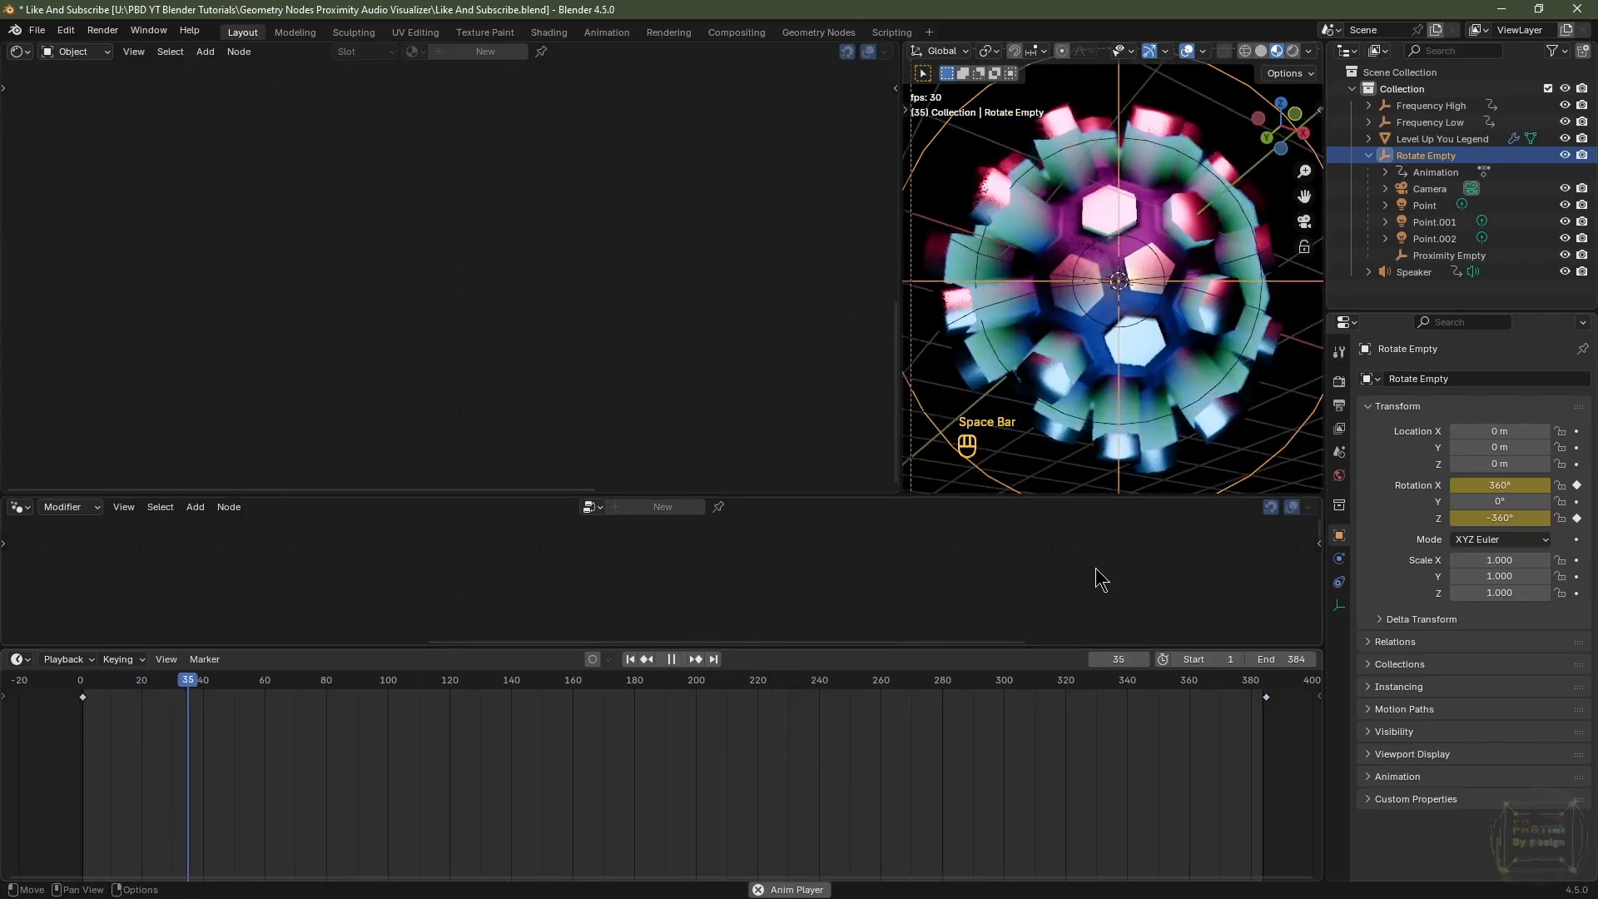
key(space)
drag(410, 697, 1246, 706)
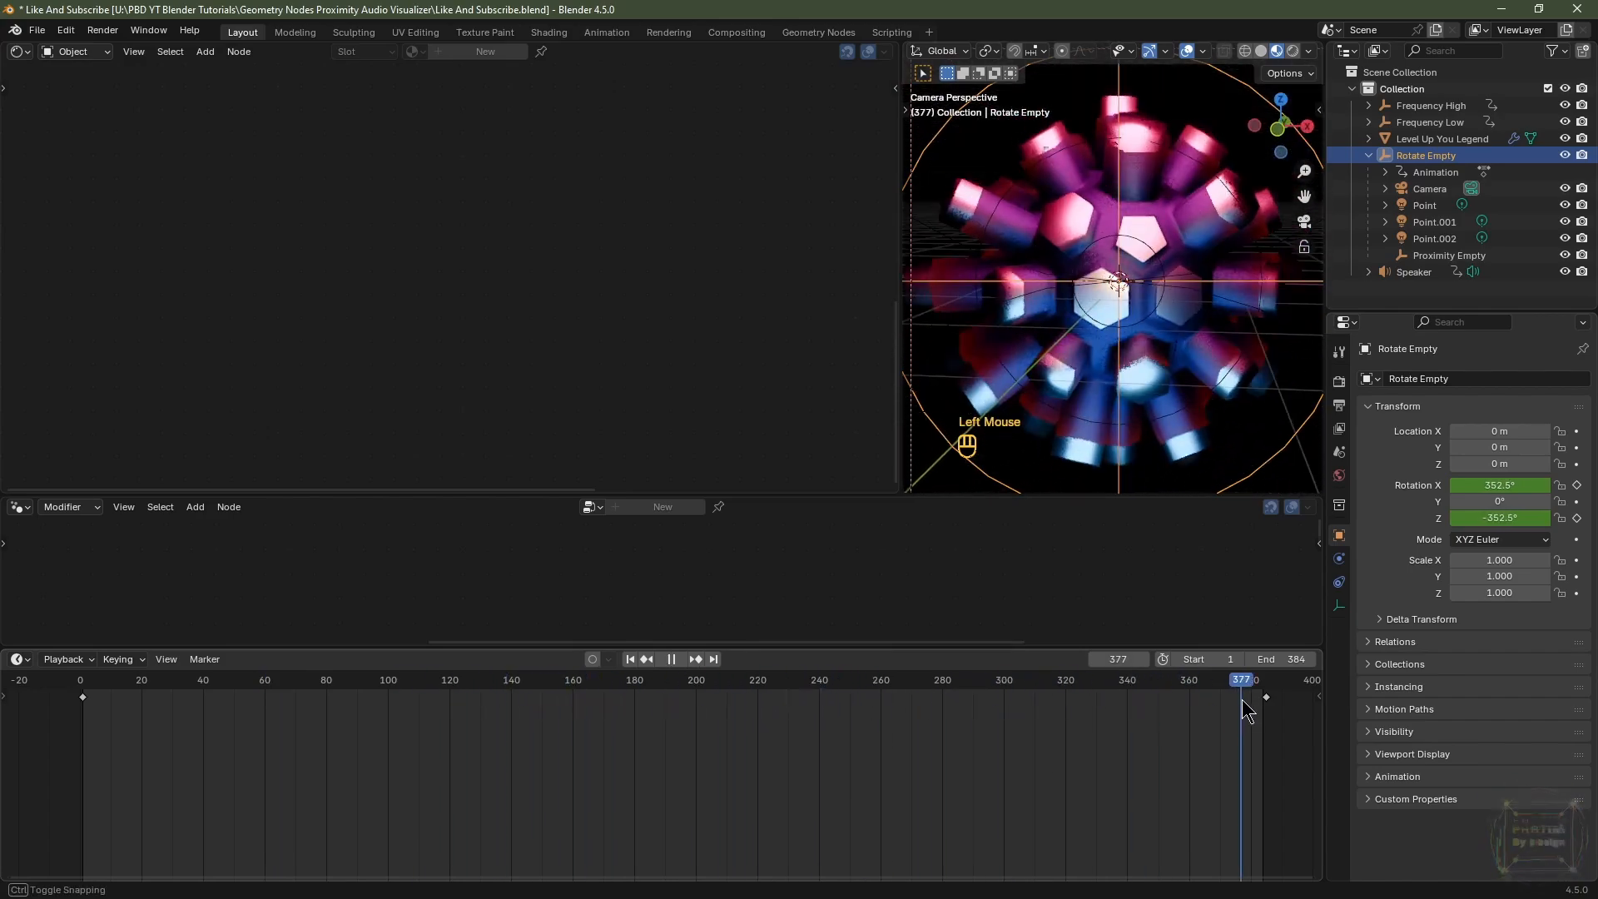
key(space)
key(space)
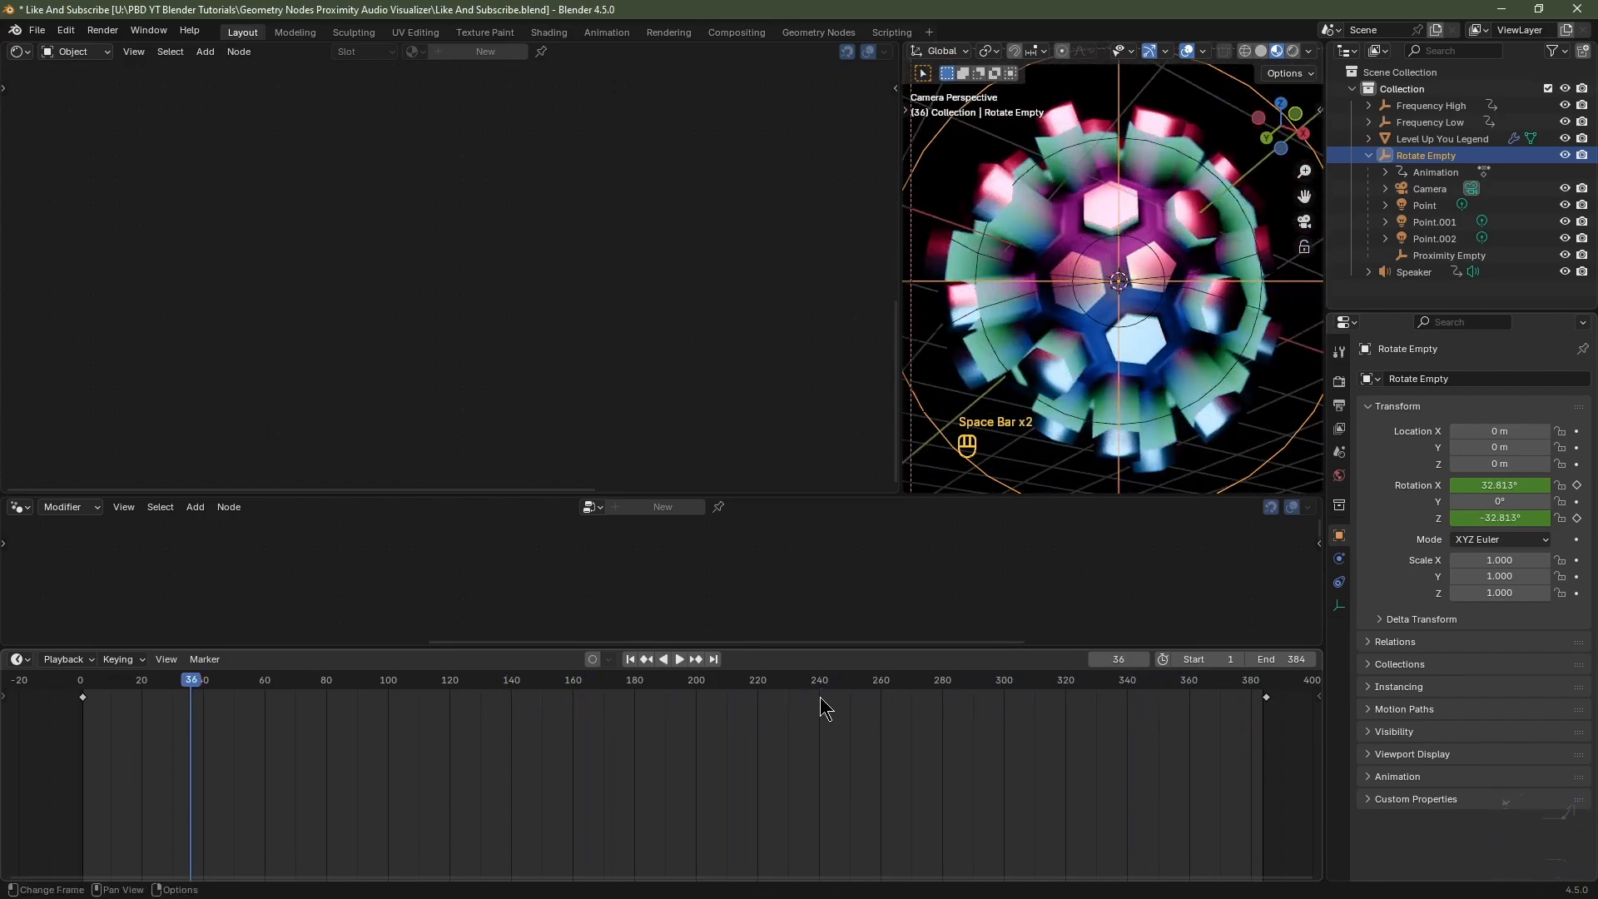
Shrink the timeline, then unmute the Subdivision Surface node of the Level Up You Legend sphere at frame 4.
drag(824, 646, 824, 803)
click(1043, 338)
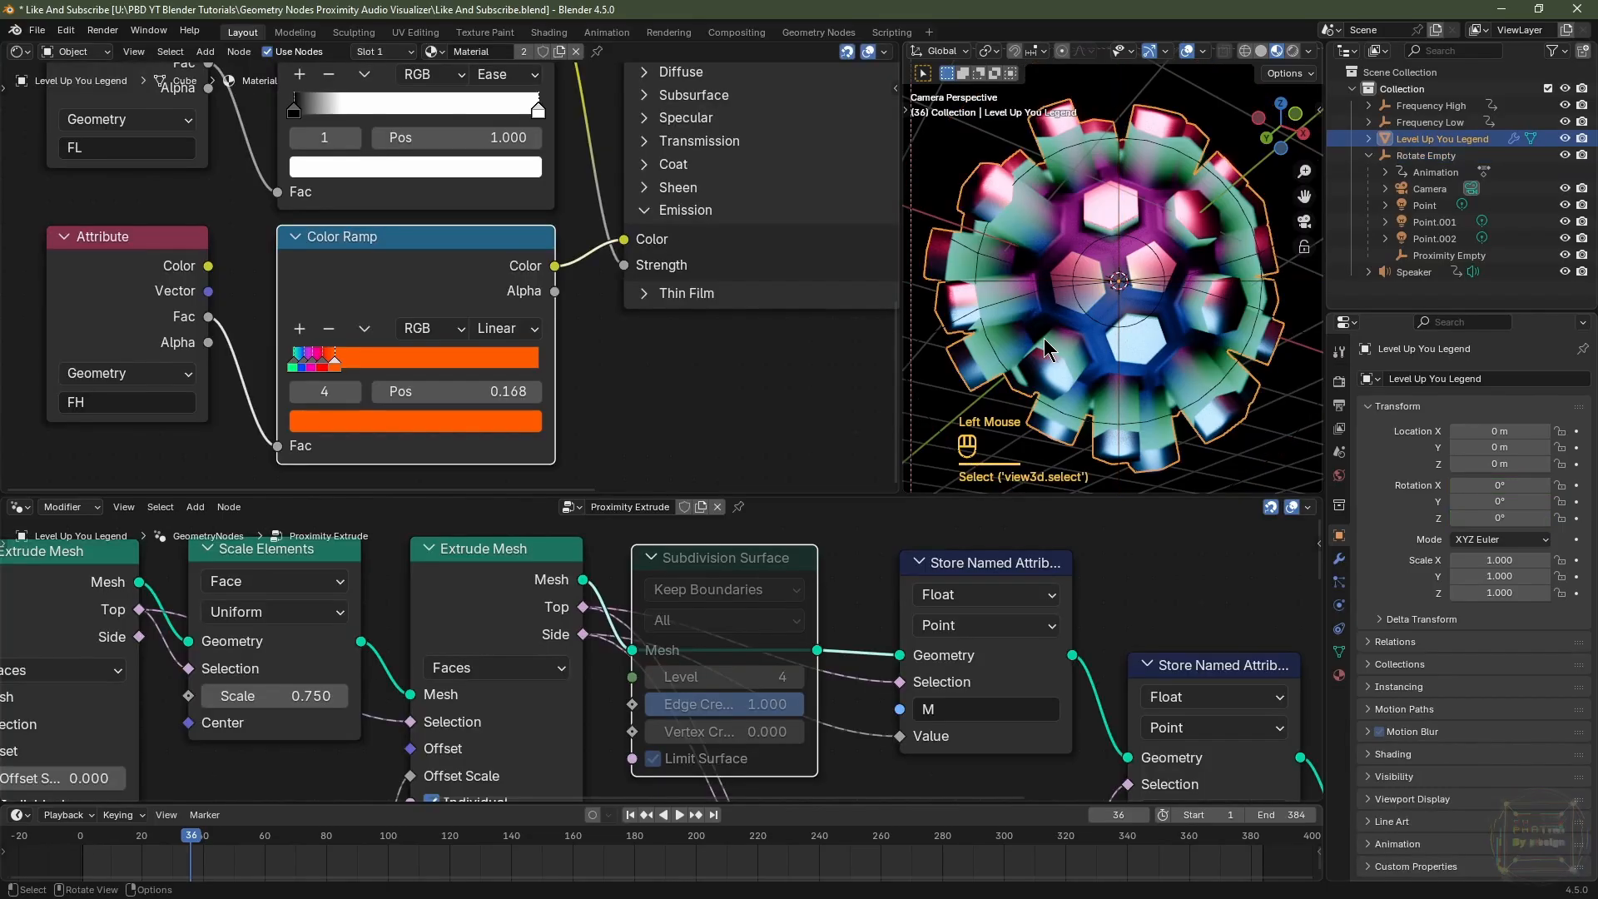
double_click(690, 573)
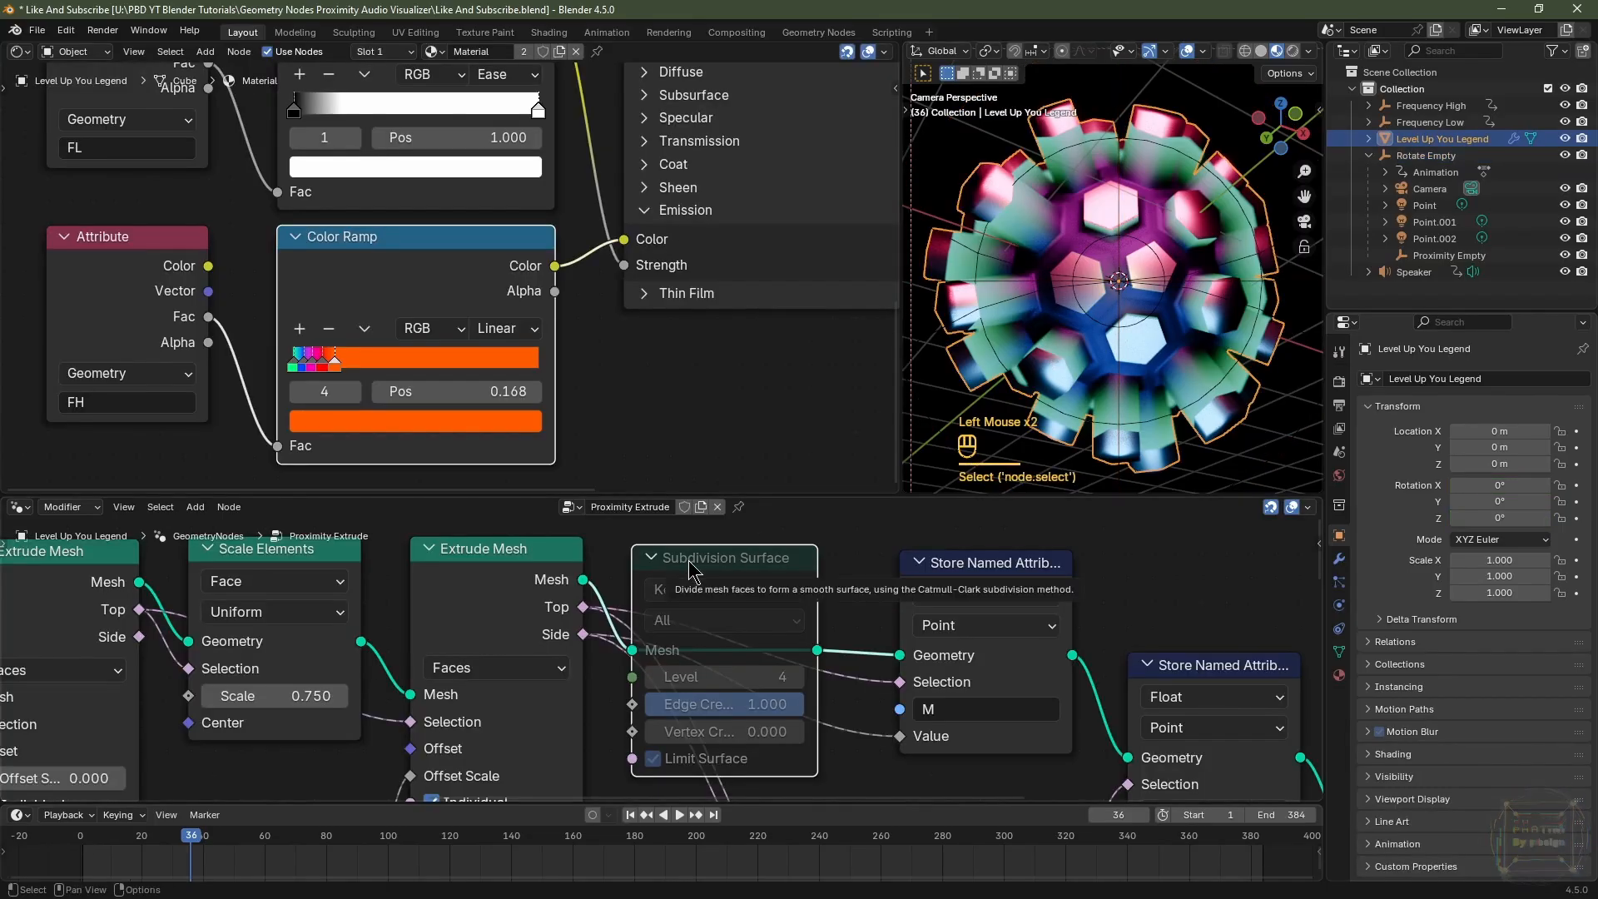
key(m)
drag(1118, 814, 1066, 814)
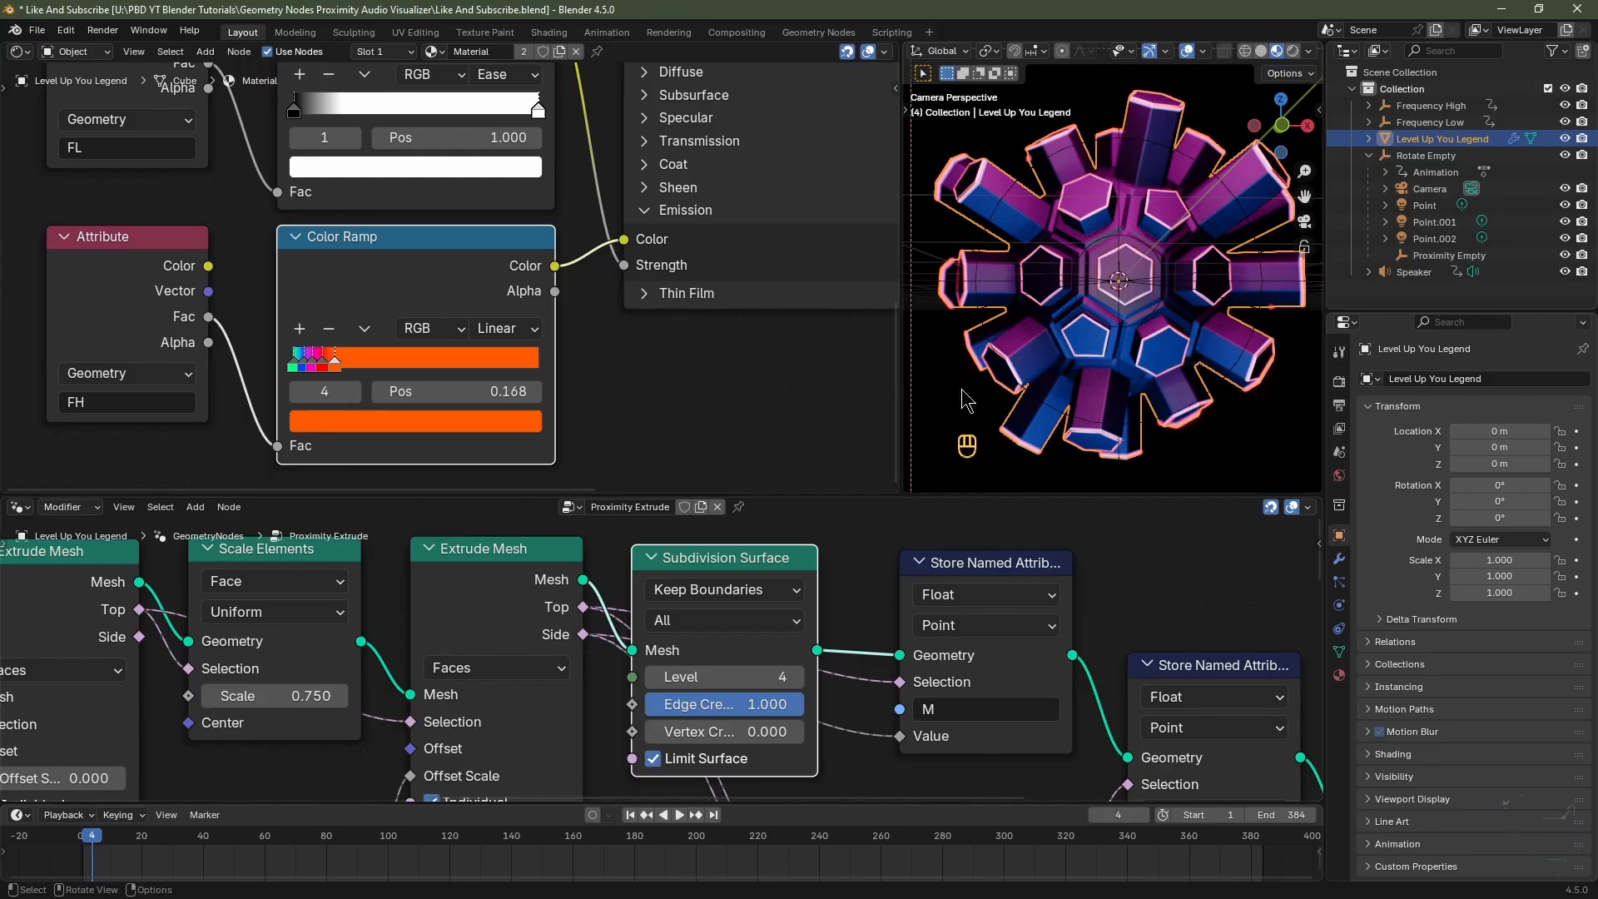
Enable nodes in the Compositing workspace and show the Backdrop settings in an enlarged node editor.
click(736, 31)
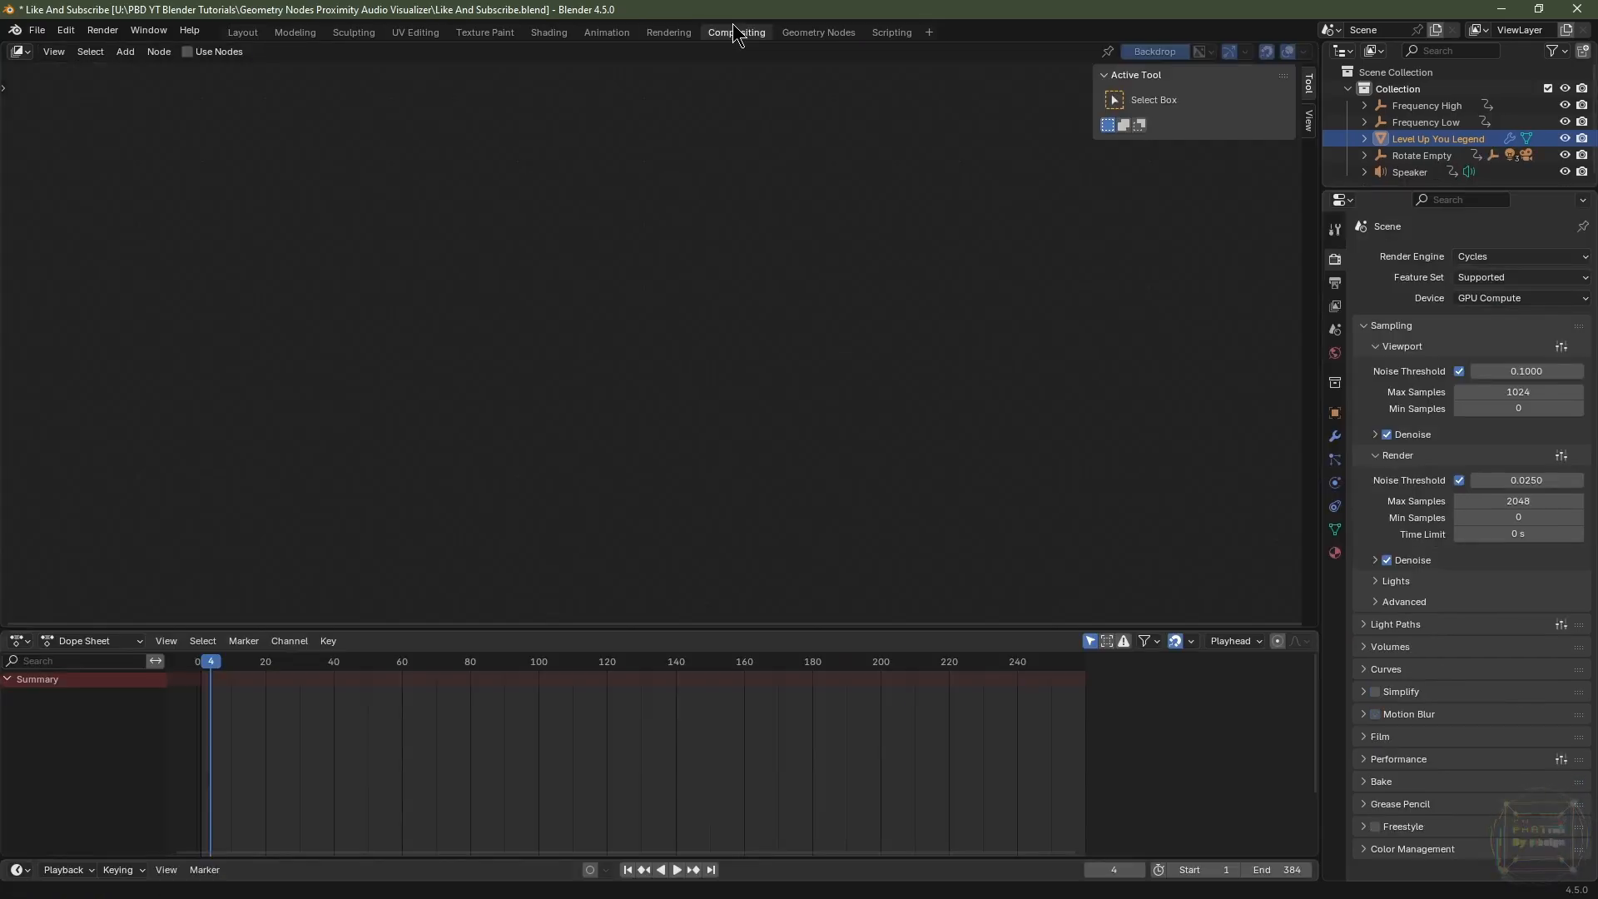
click(193, 51)
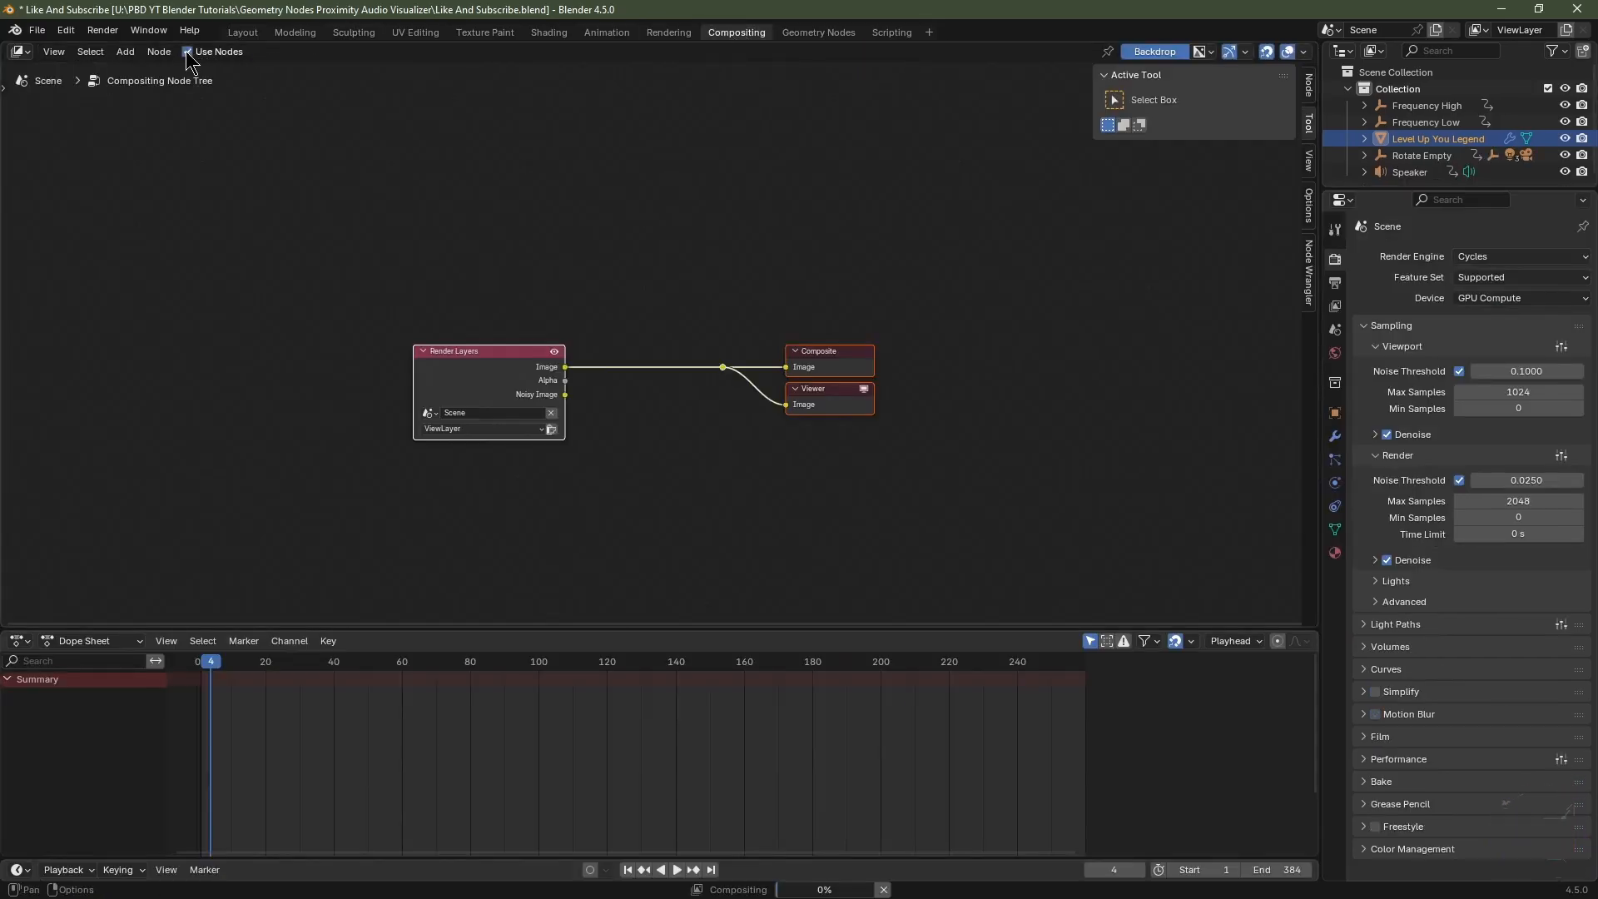
key(n)
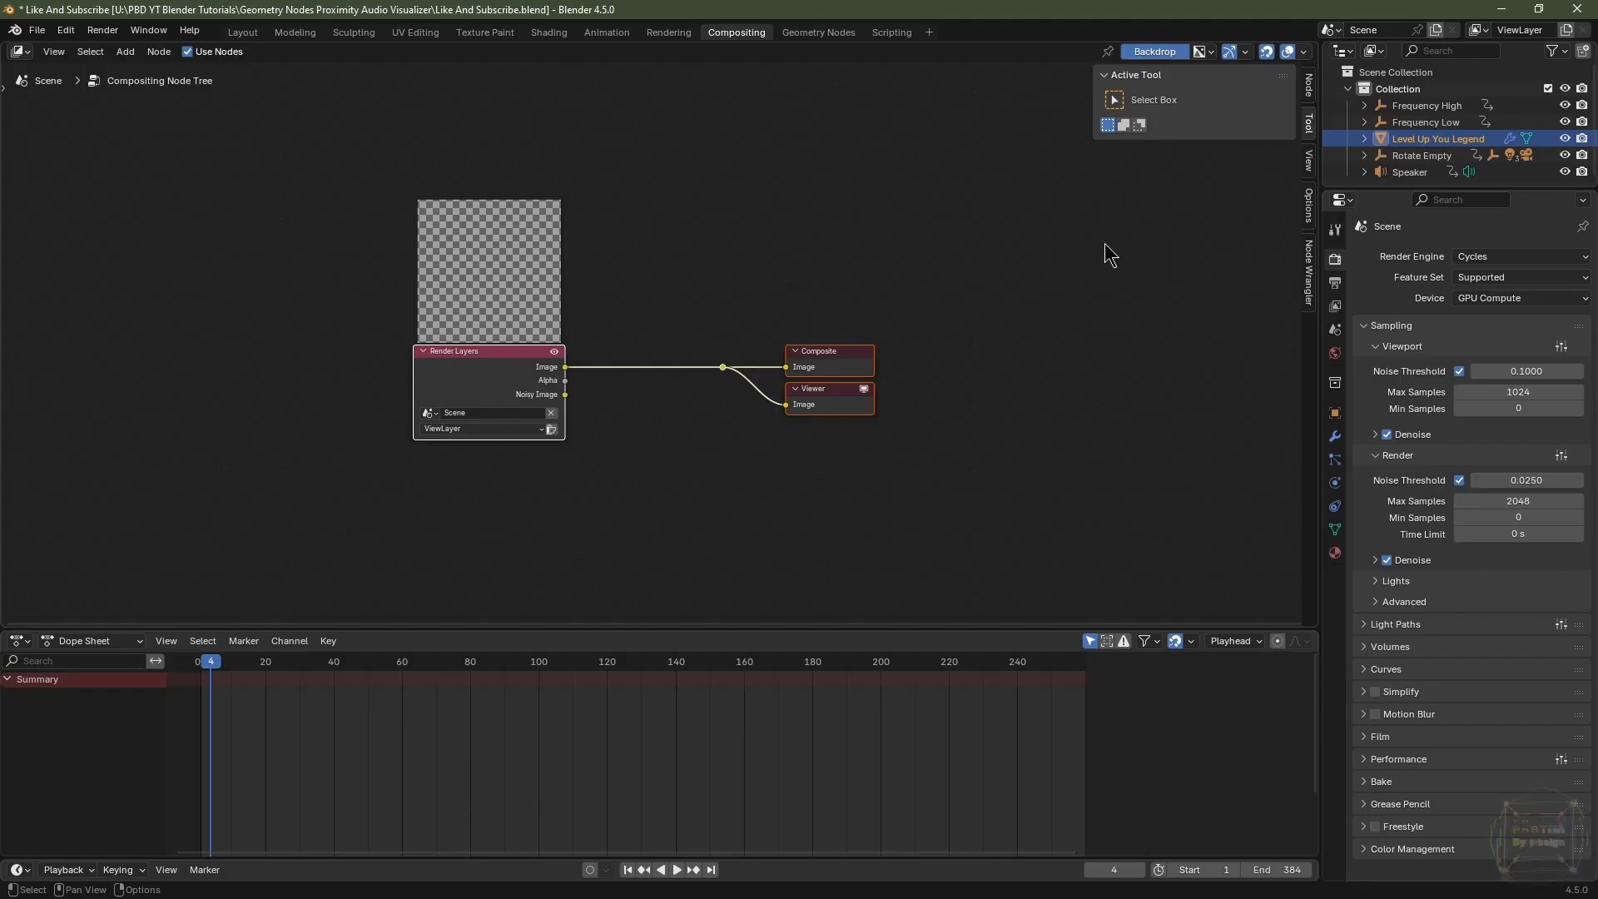
click(1309, 161)
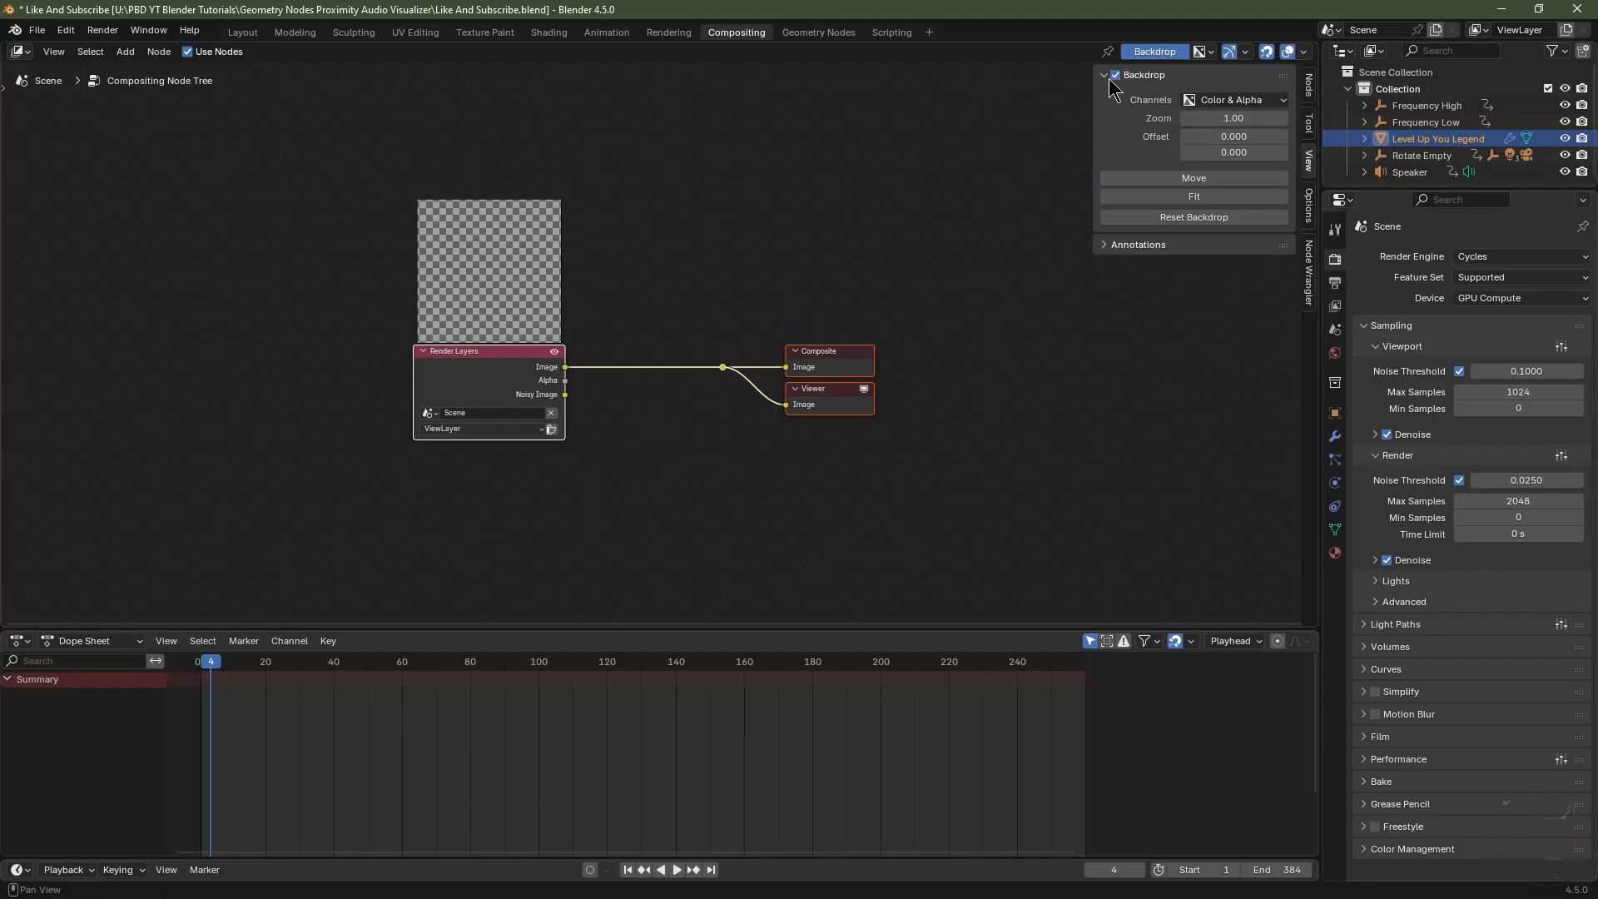
drag(690, 628, 690, 783)
Return to the Layout workspace and save the project as a new file named "Like And Subscribe You Legend.blend".
click(243, 33)
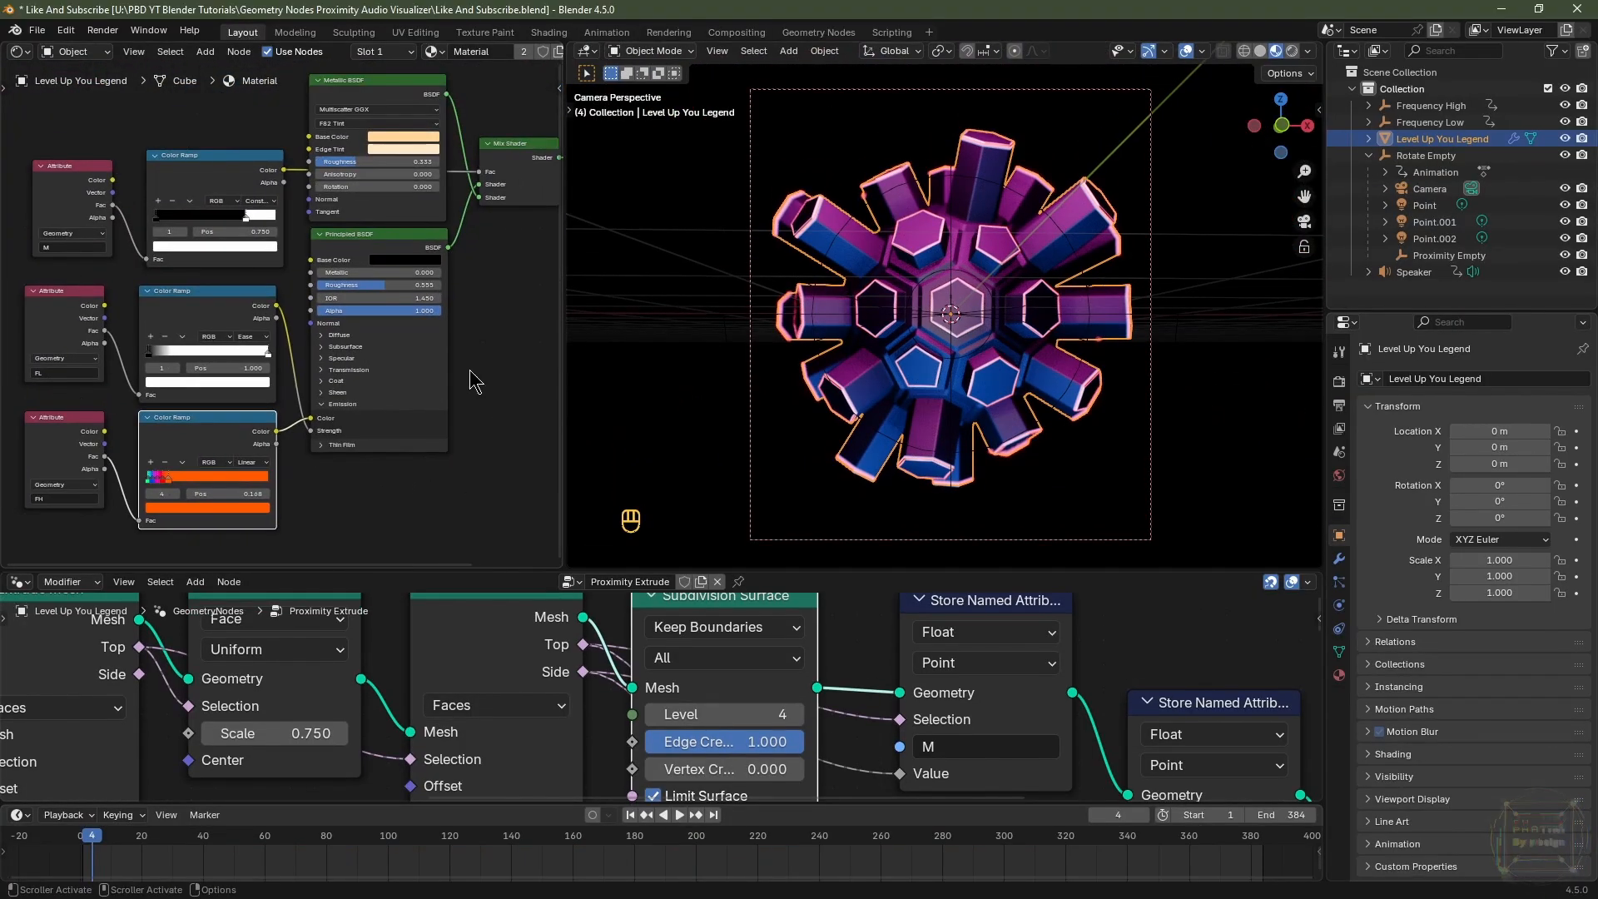
click(36, 30)
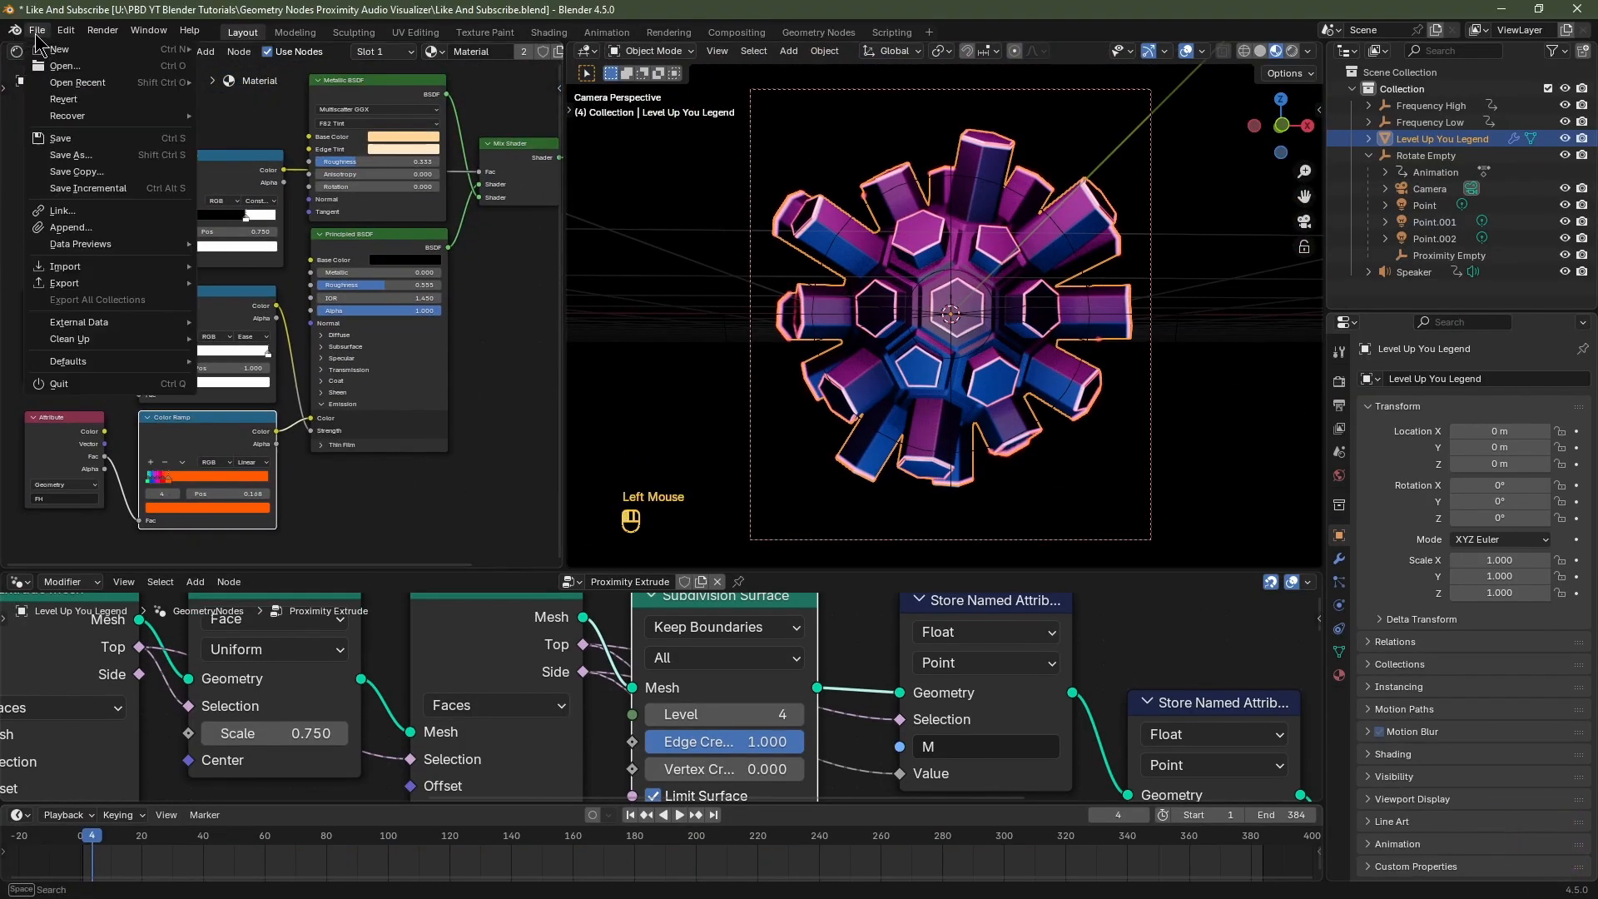
click(71, 157)
click(742, 724)
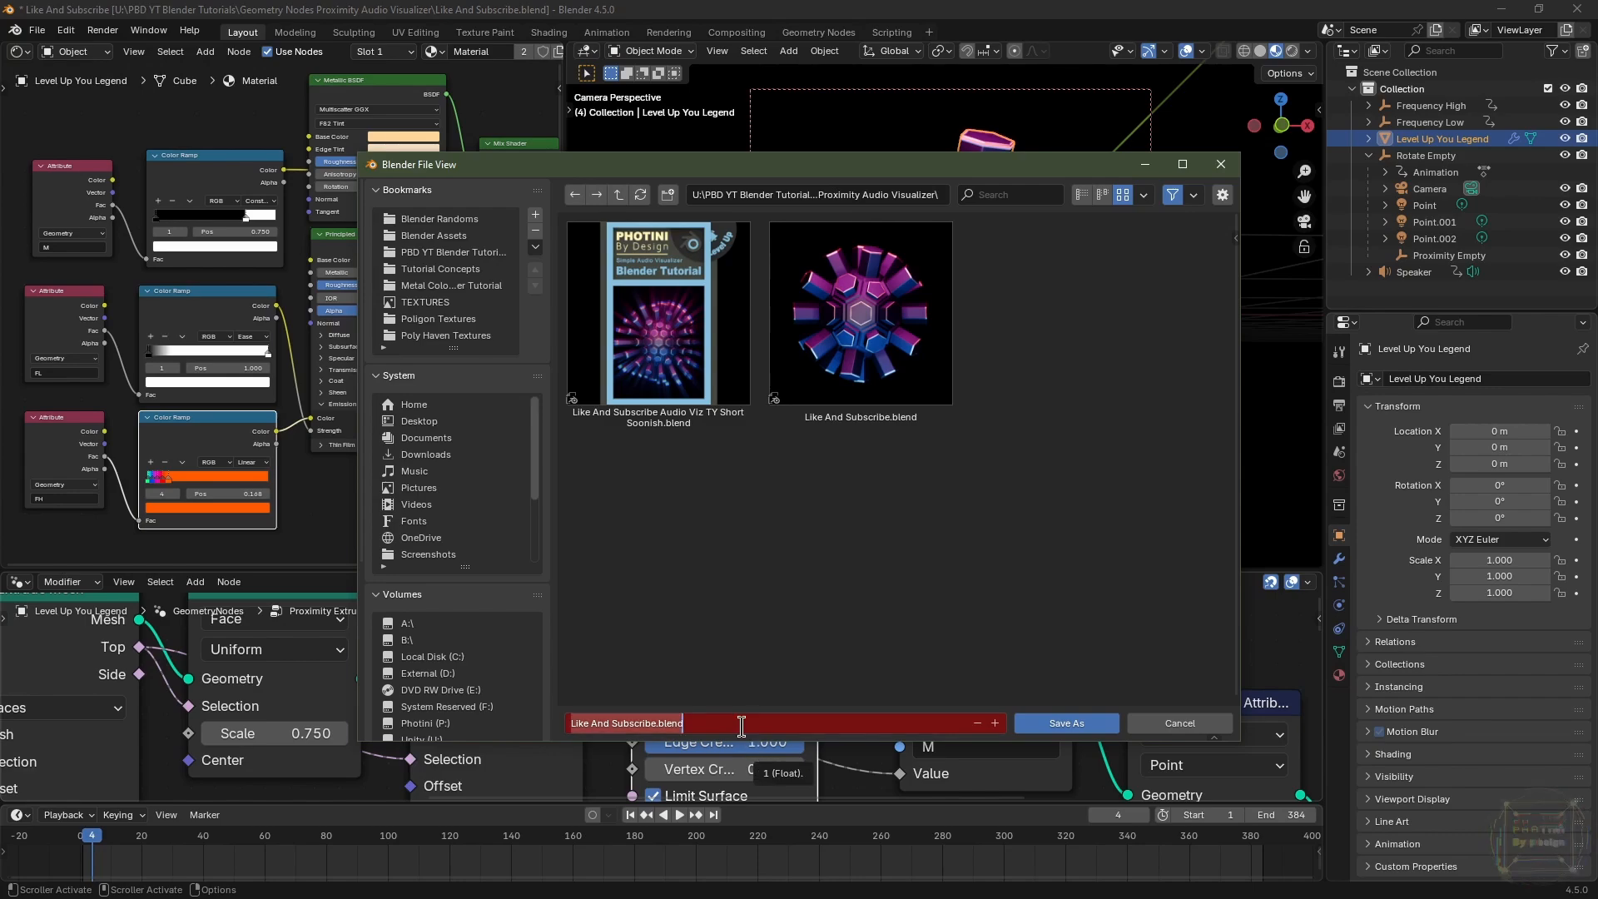
text(Like And)
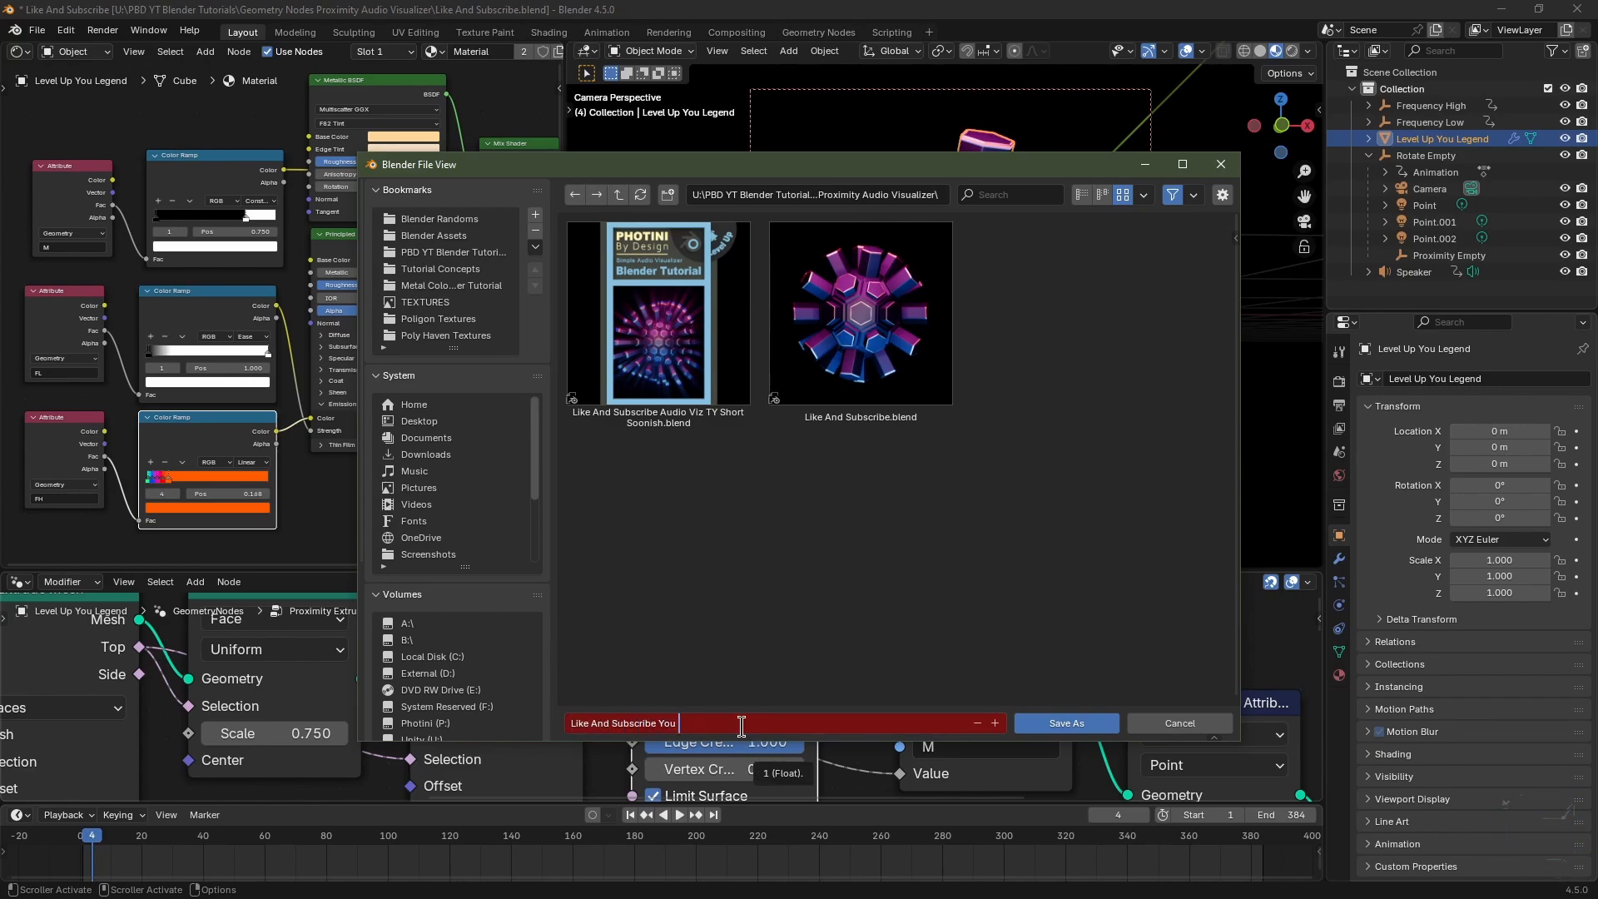
key(Return)
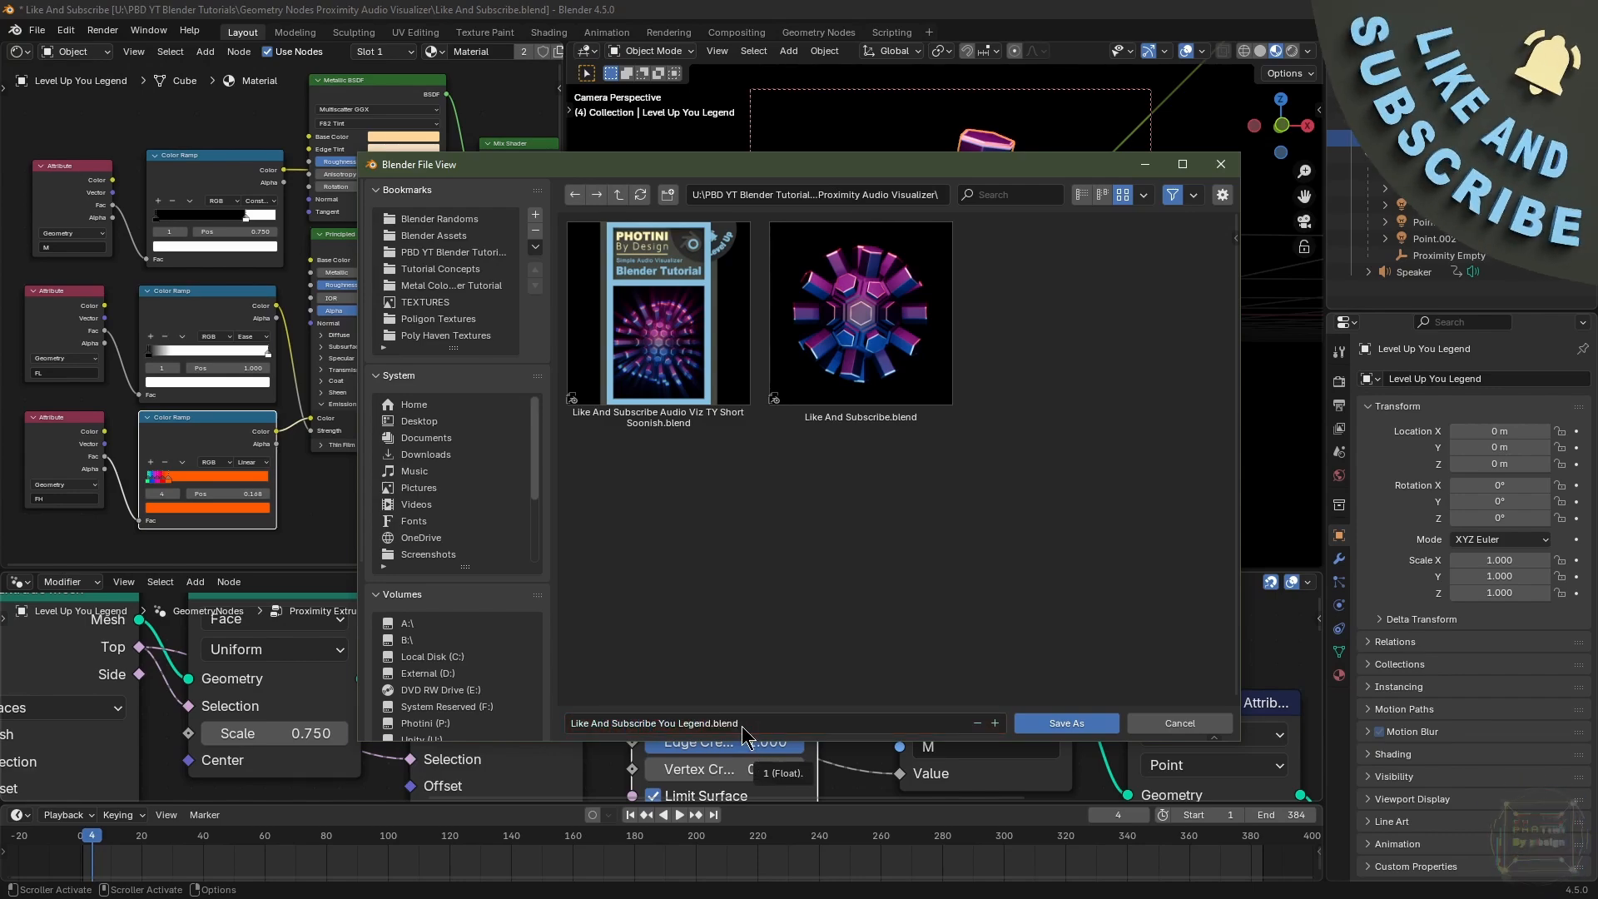
click(1067, 723)
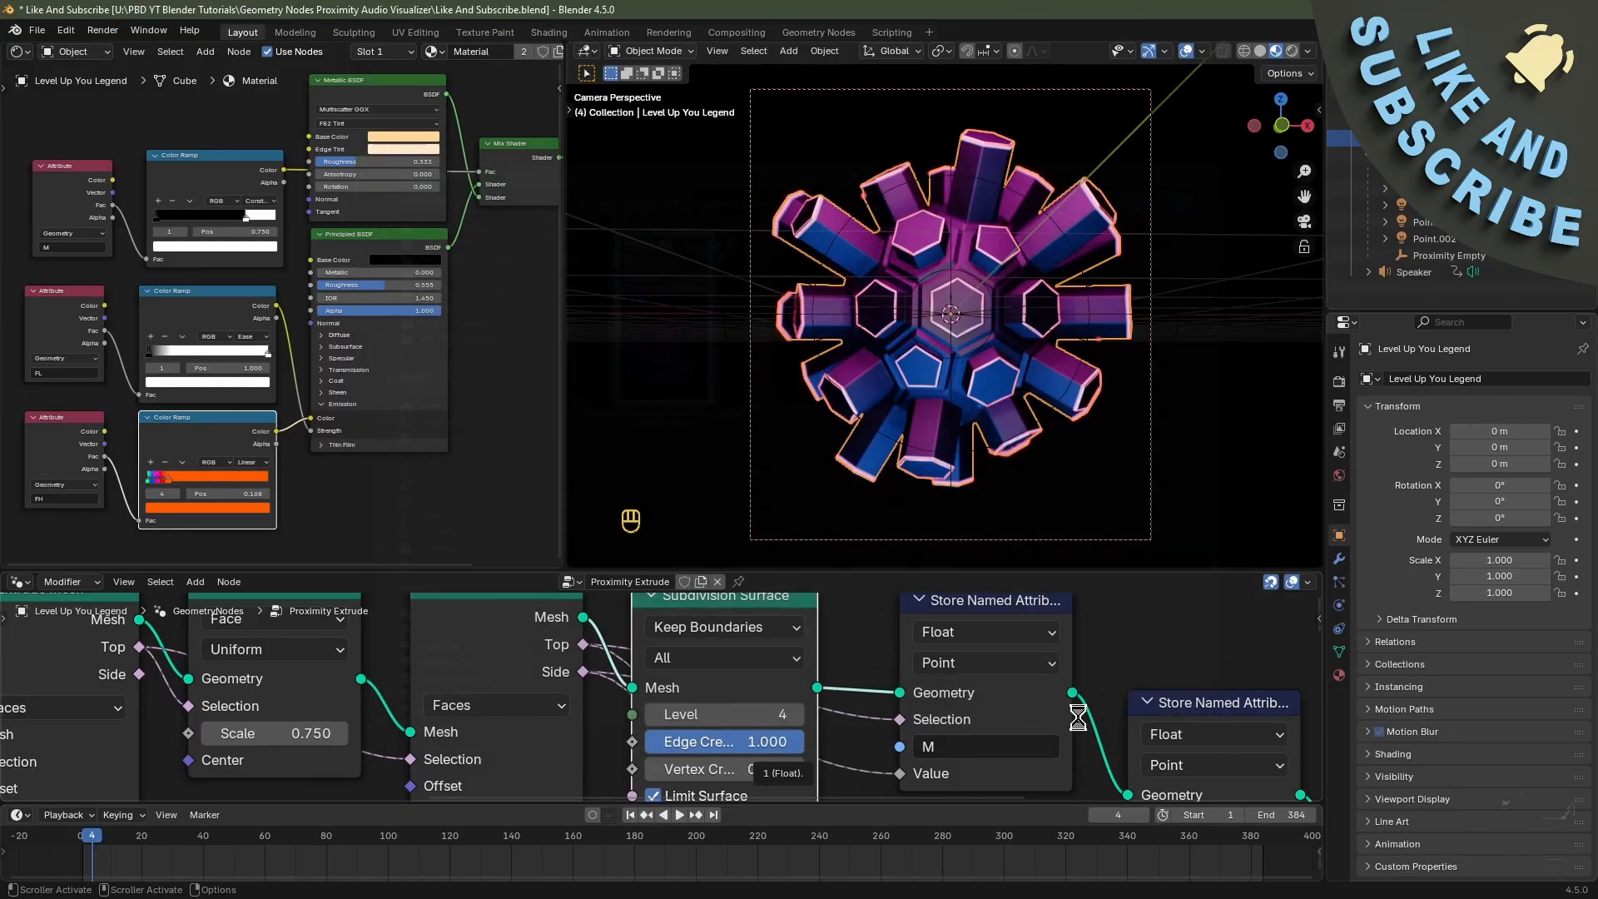
Review the Cycles render settings, including sampling, max bounces, clamping and caustics.
click(1339, 382)
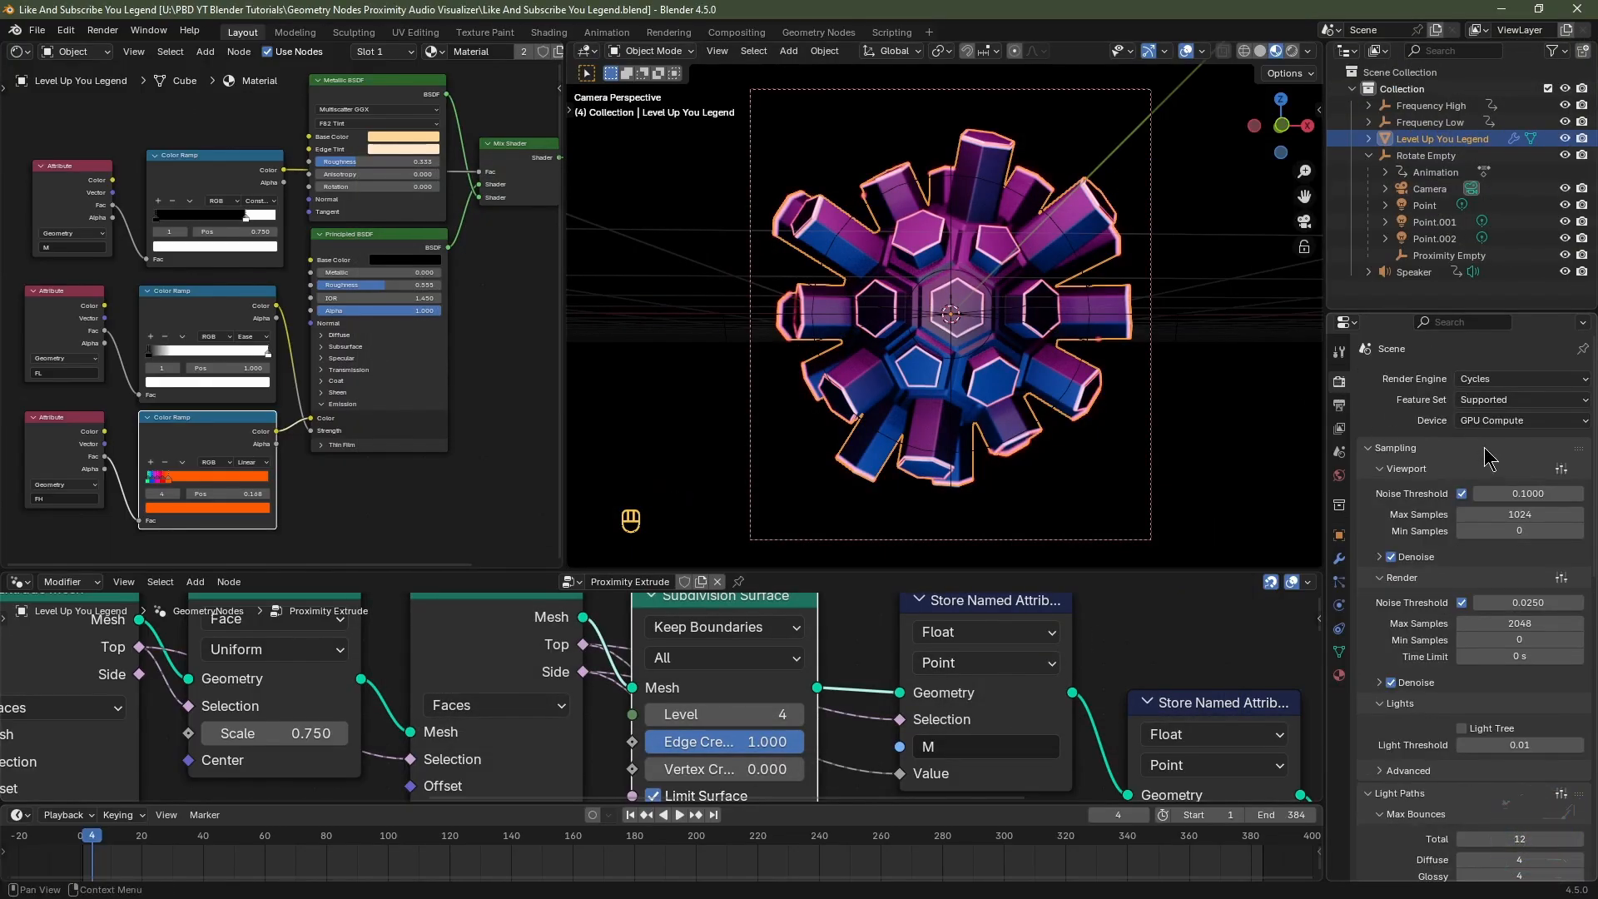
scroll(1483, 438, down, 2)
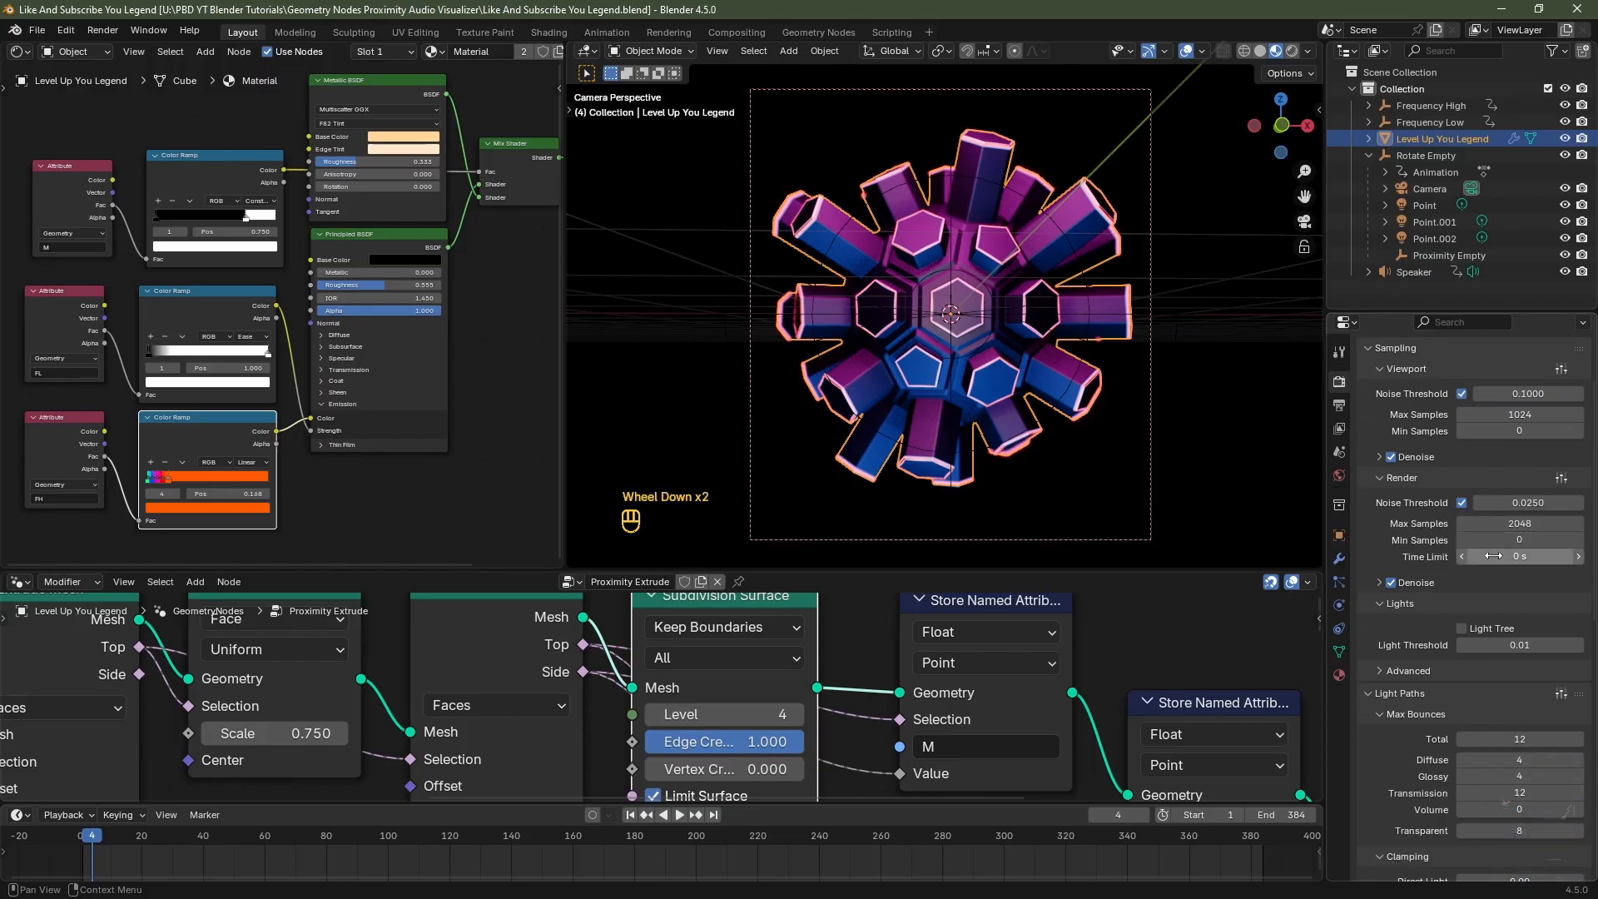
scroll(1491, 550, down, 4)
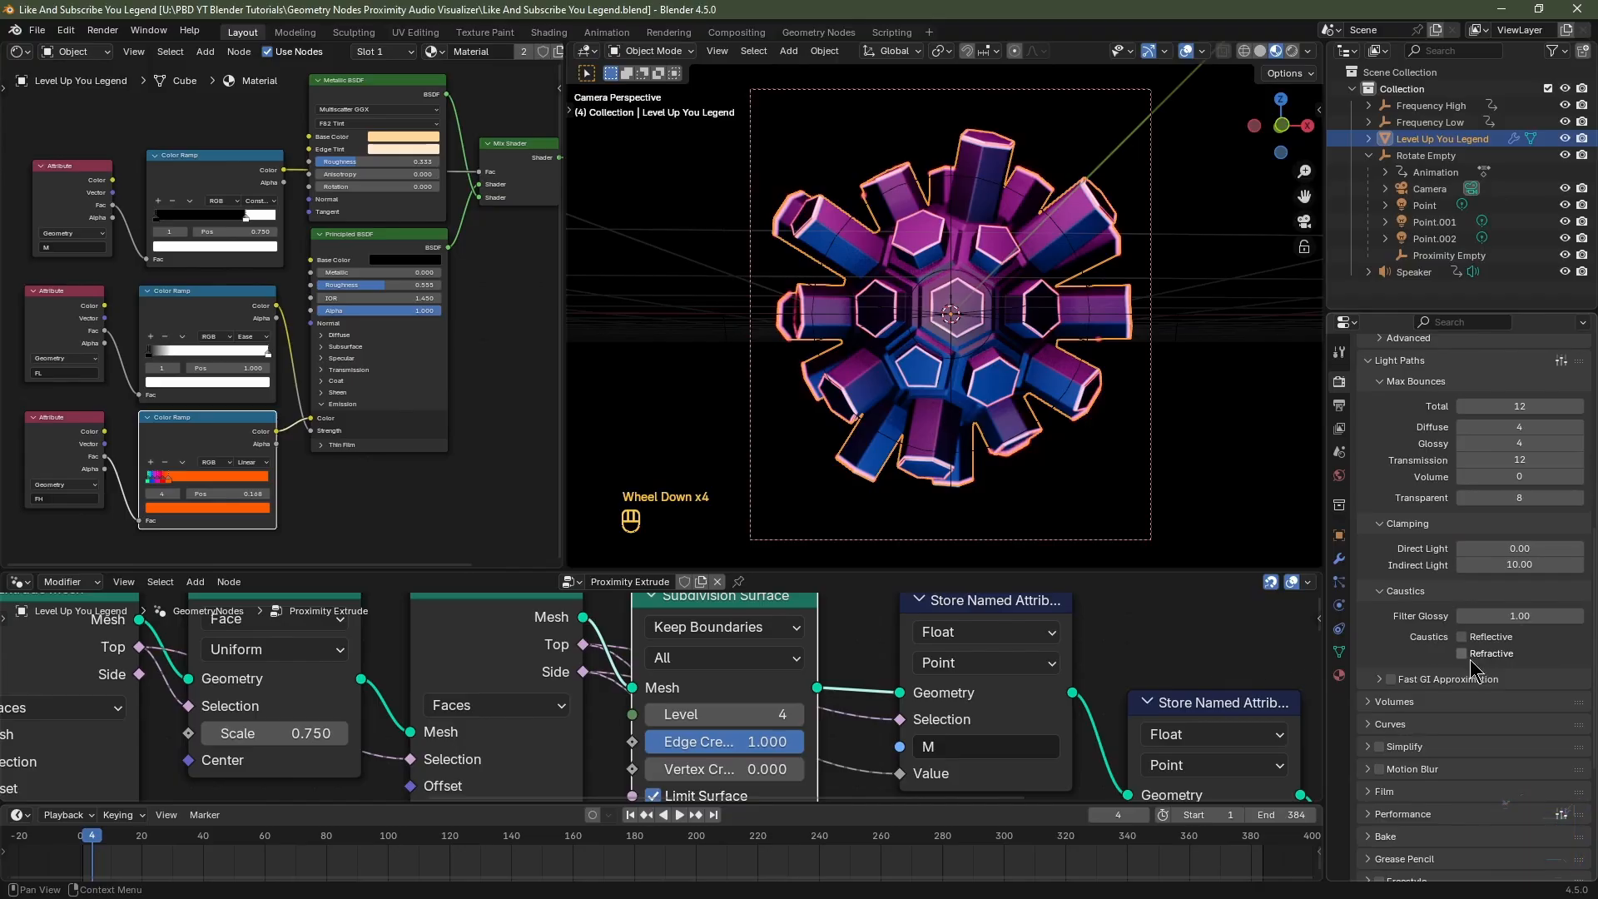
scroll(1472, 666, up, 5)
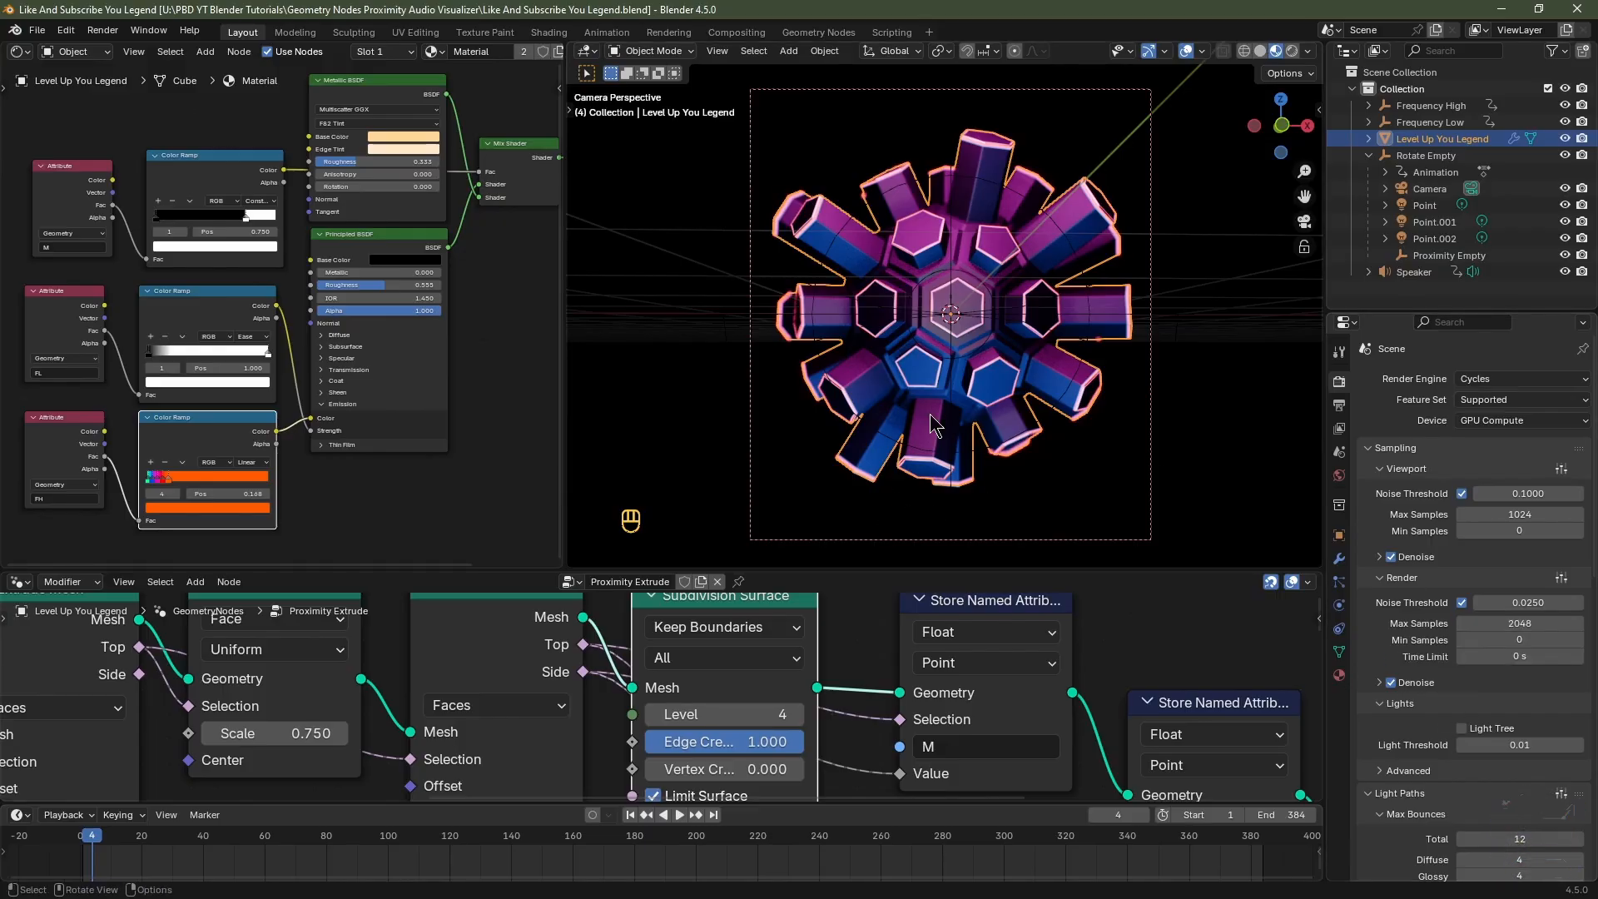
Render frame 4 with the Ico Sphere node's Subdivisions at 2.
middle_drag(156, 724, 698, 740)
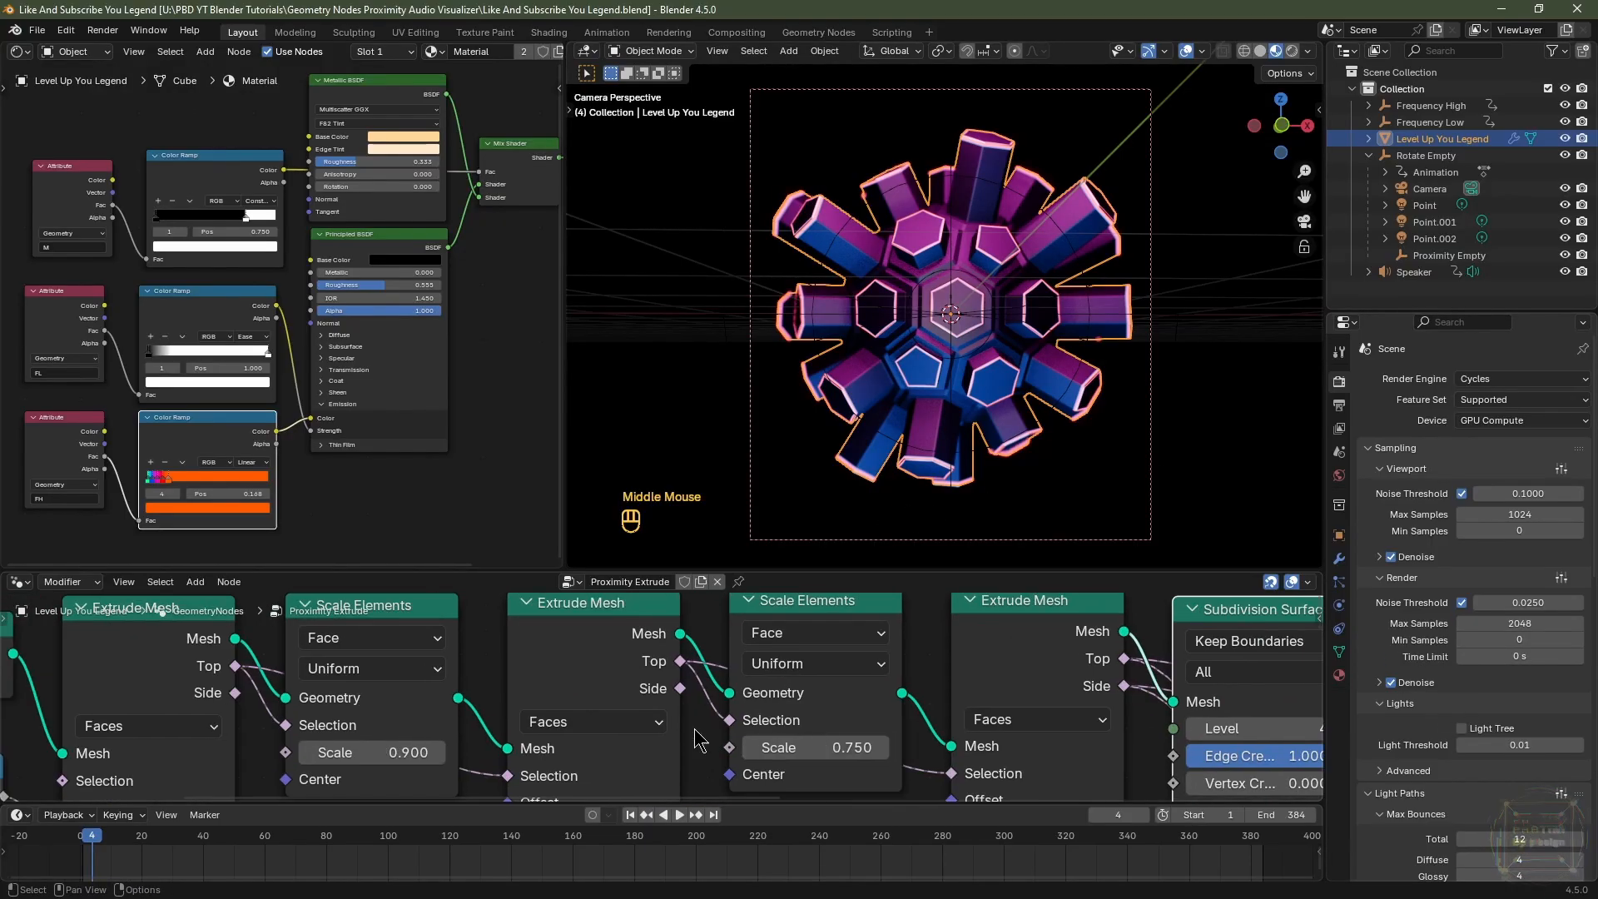
middle_drag(483, 726, 939, 728)
middle_drag(479, 722, 839, 726)
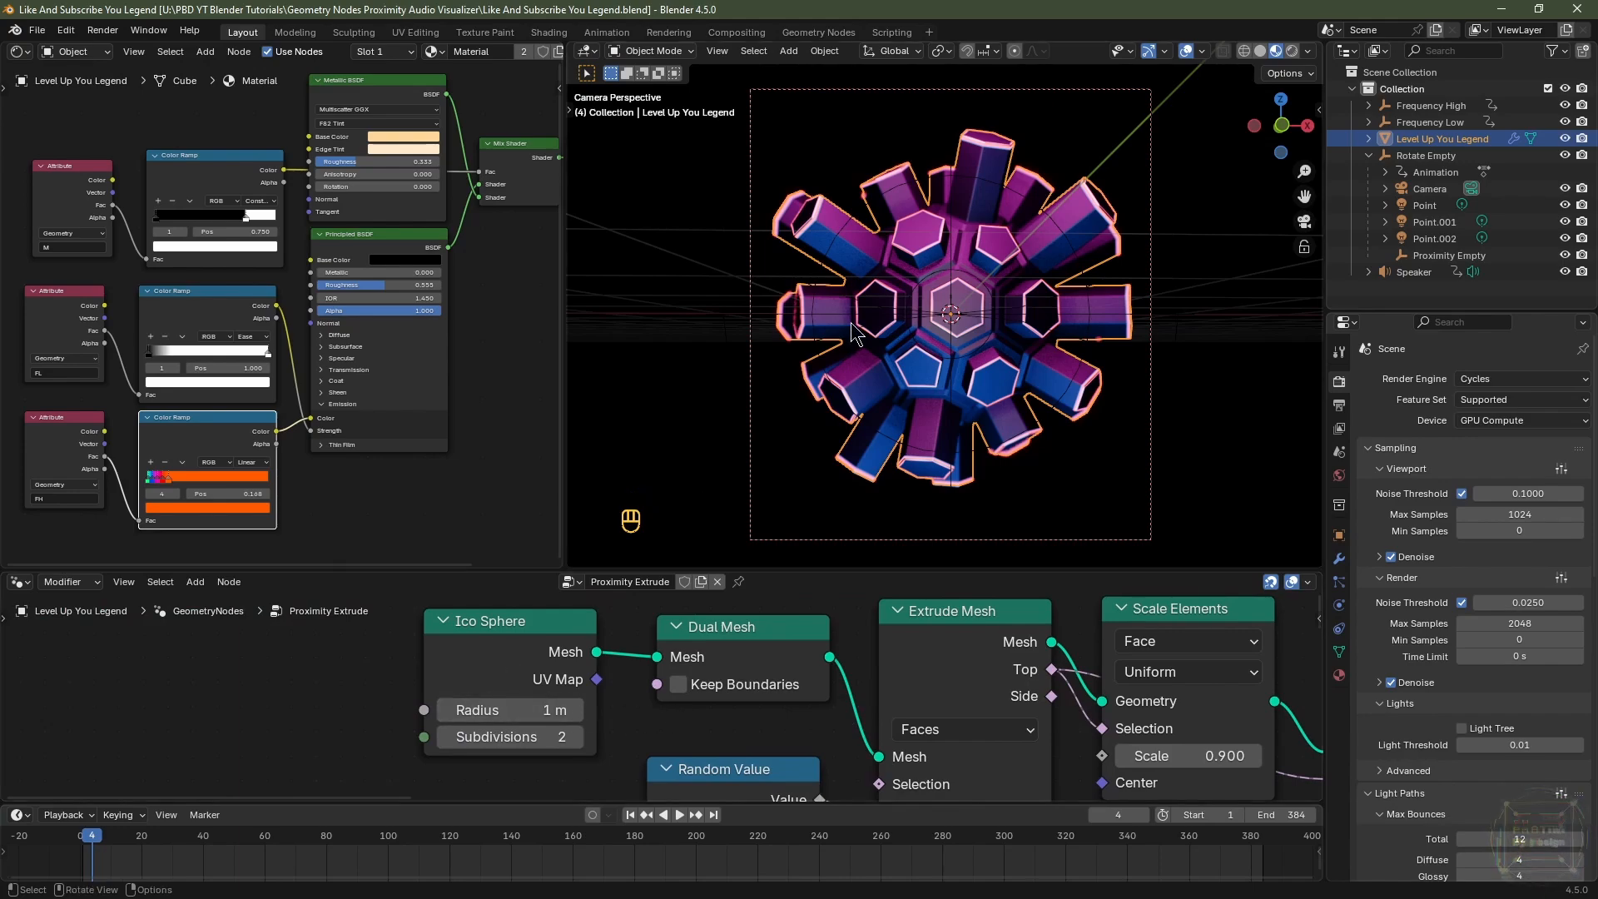
drag(583, 744, 583, 743)
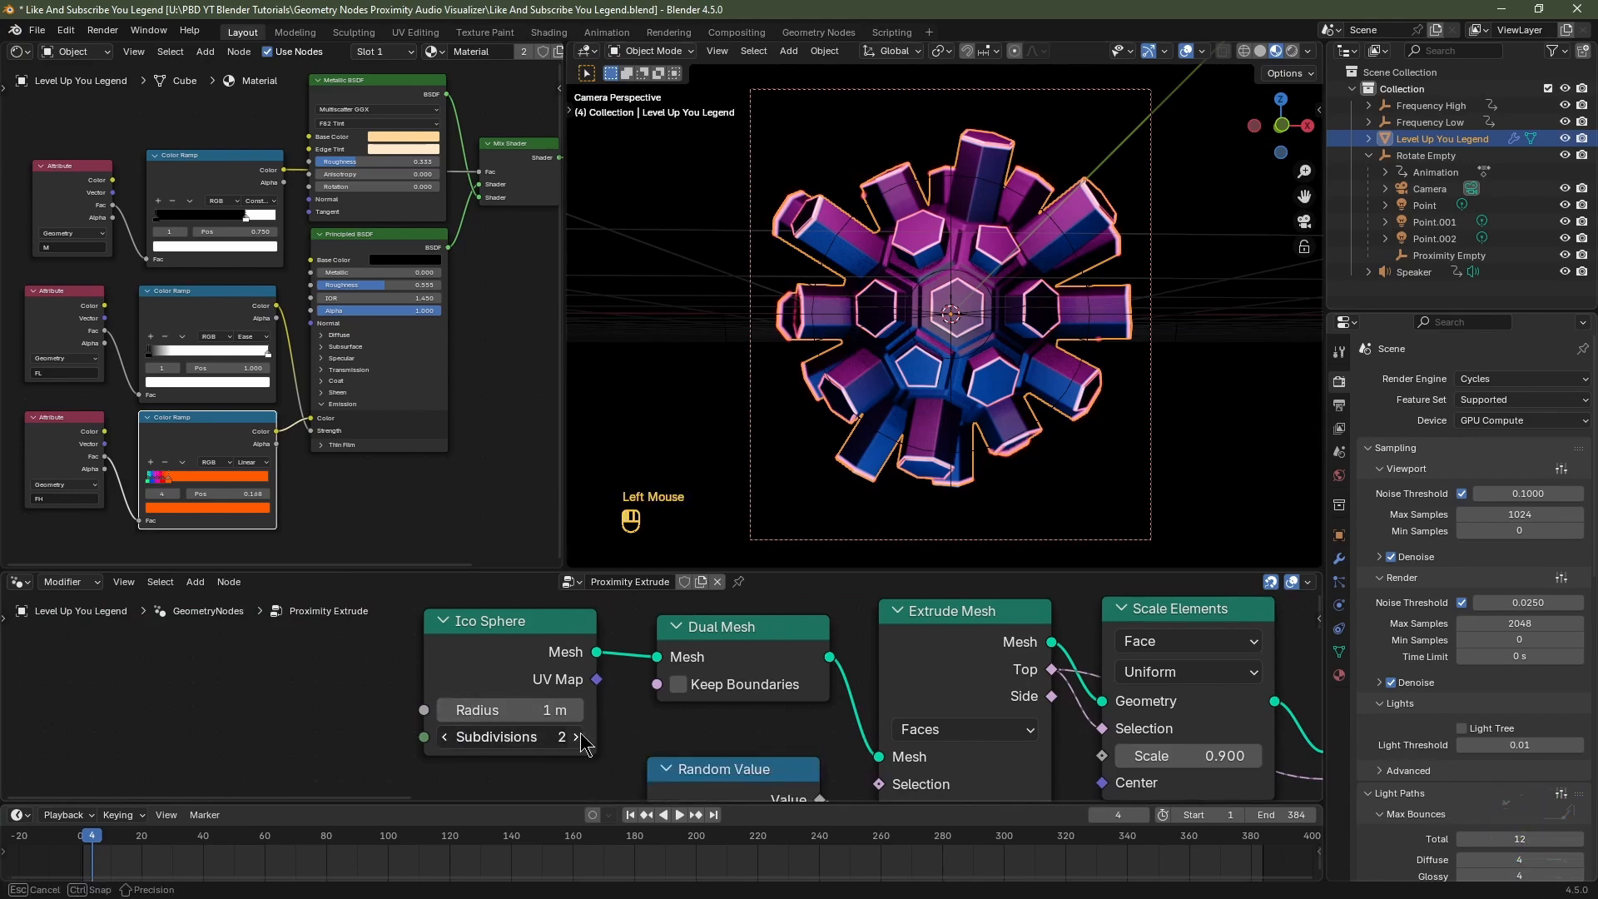
drag(978, 312, 442, 743)
key(F12)
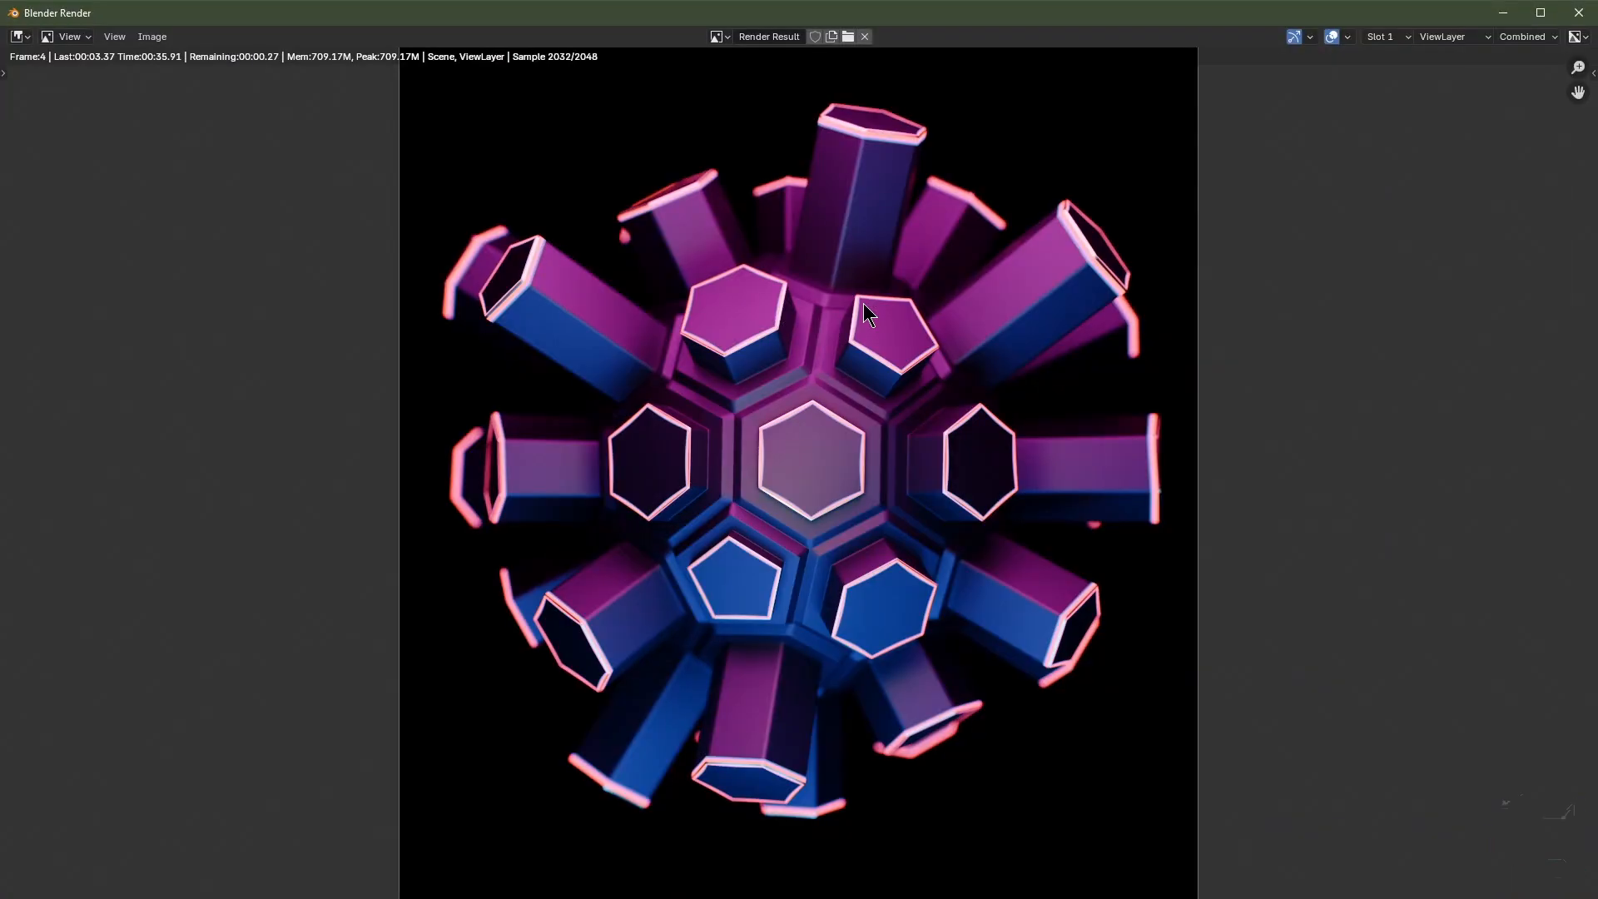
Close the finished render and fit the backdrop image to the node editor in the Compositing workspace.
click(1581, 10)
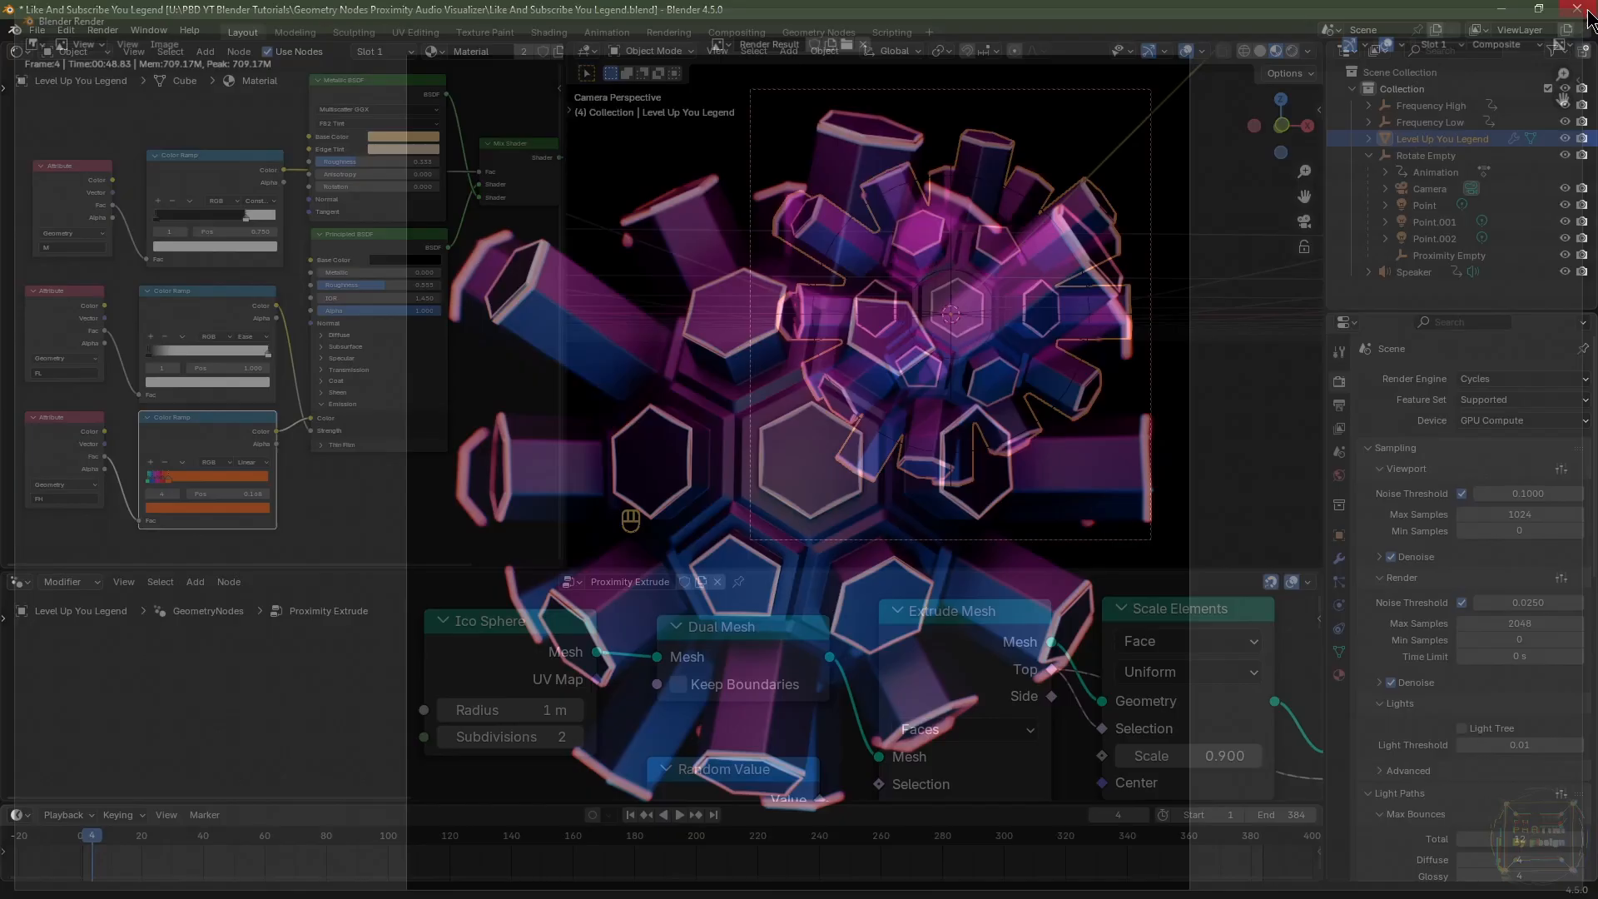
click(747, 31)
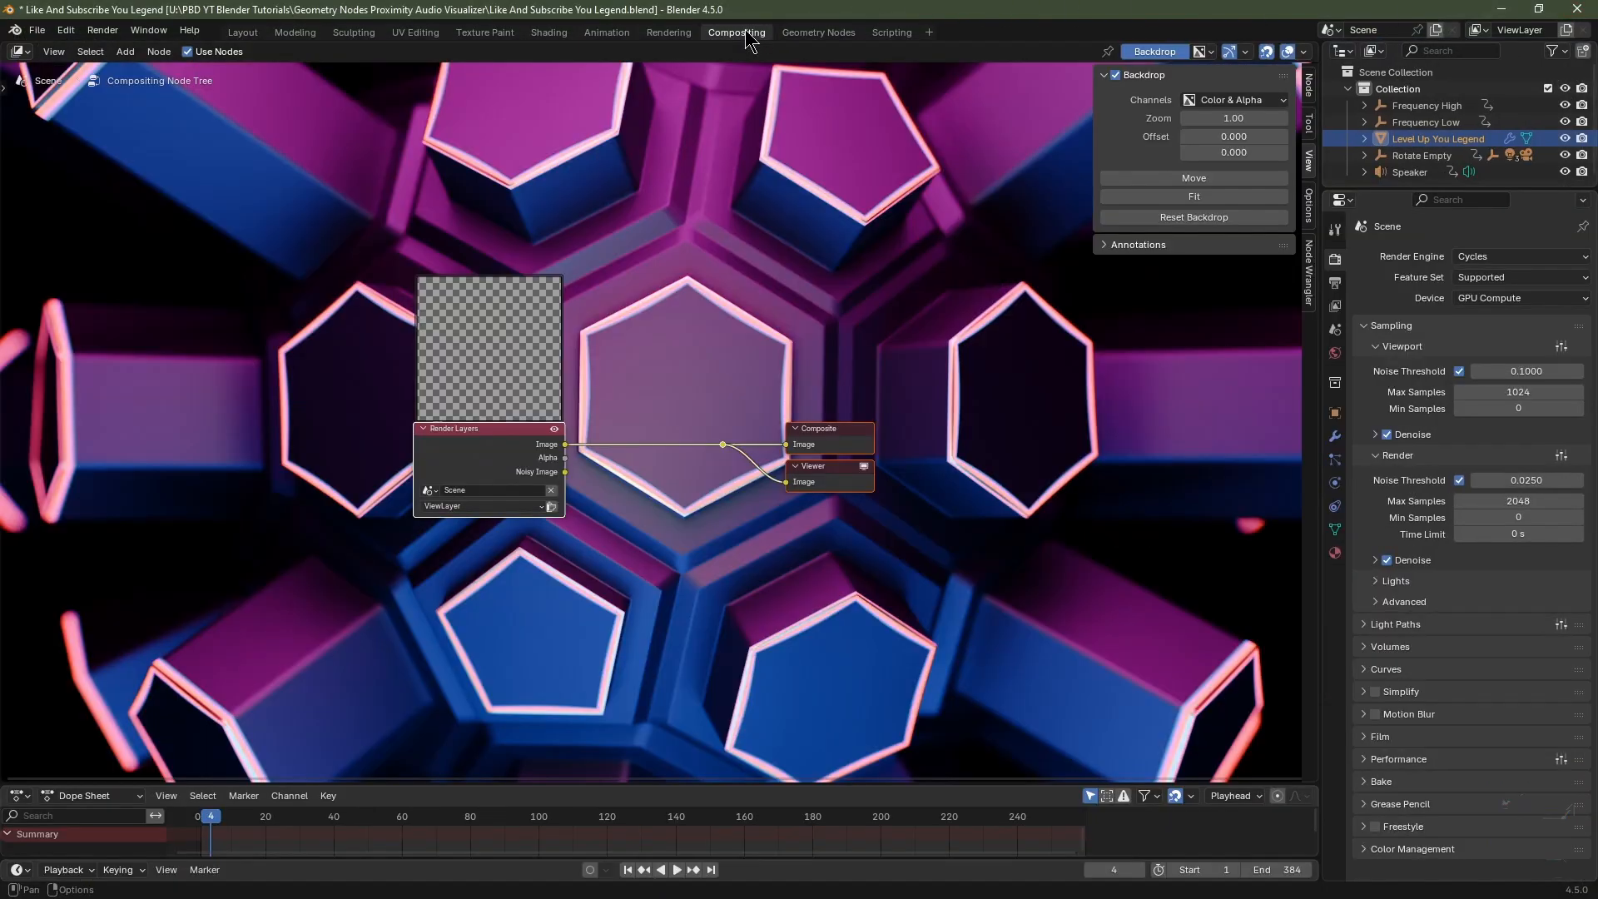
scroll(755, 403, down, 2)
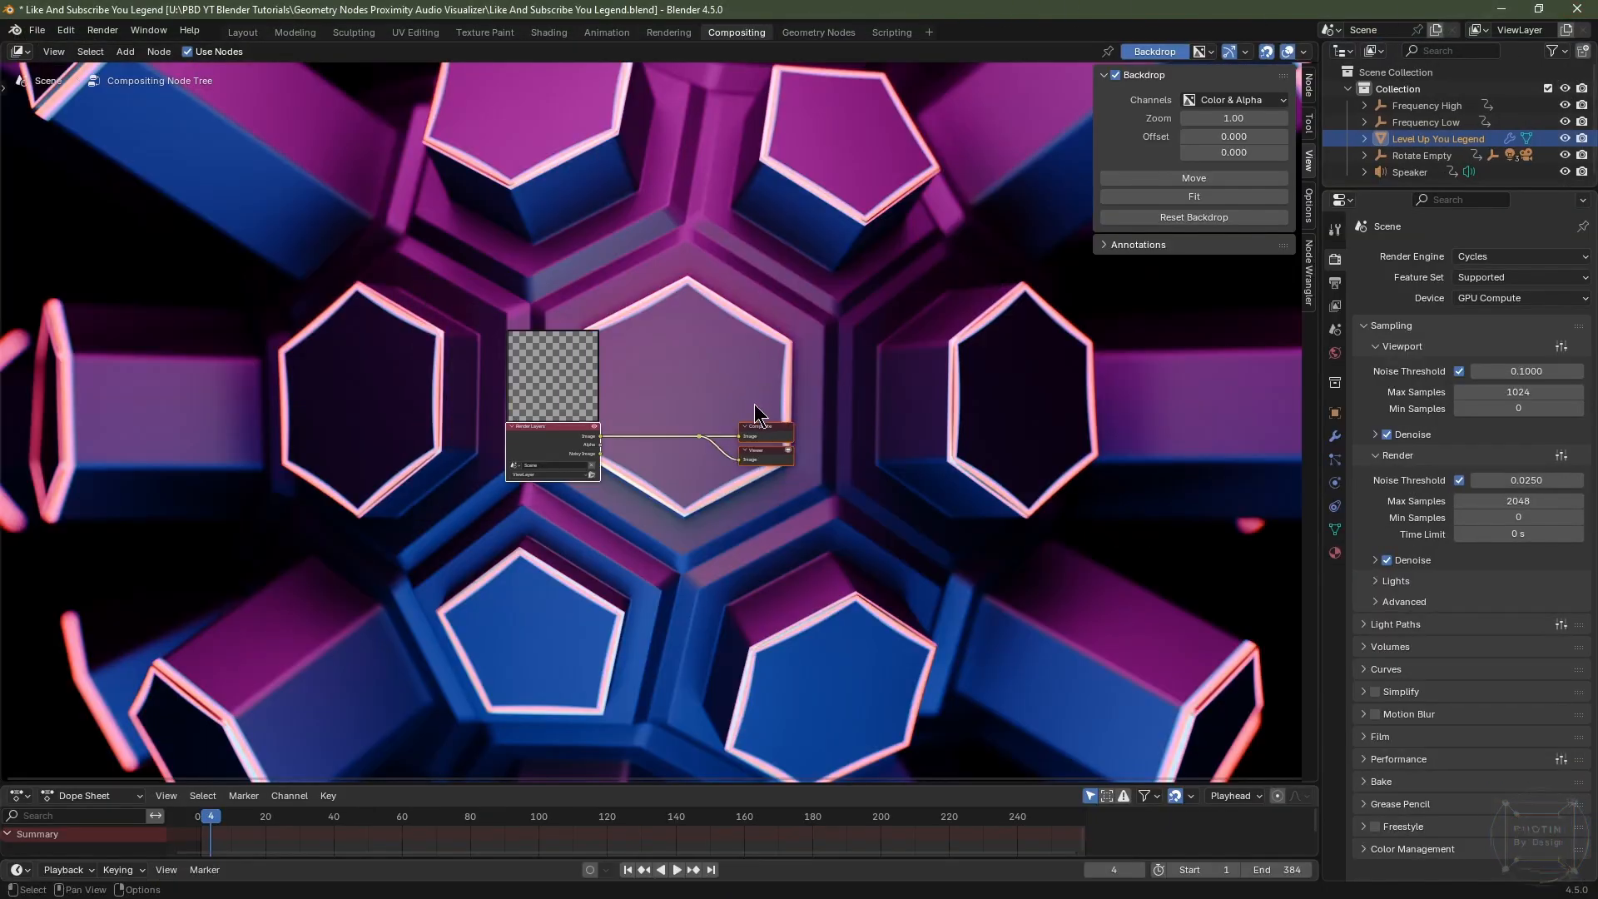
click(1206, 197)
Insert a Glare node on the image link right after the Render Layers node.
scroll(641, 557, up, 4)
key(shift+a)
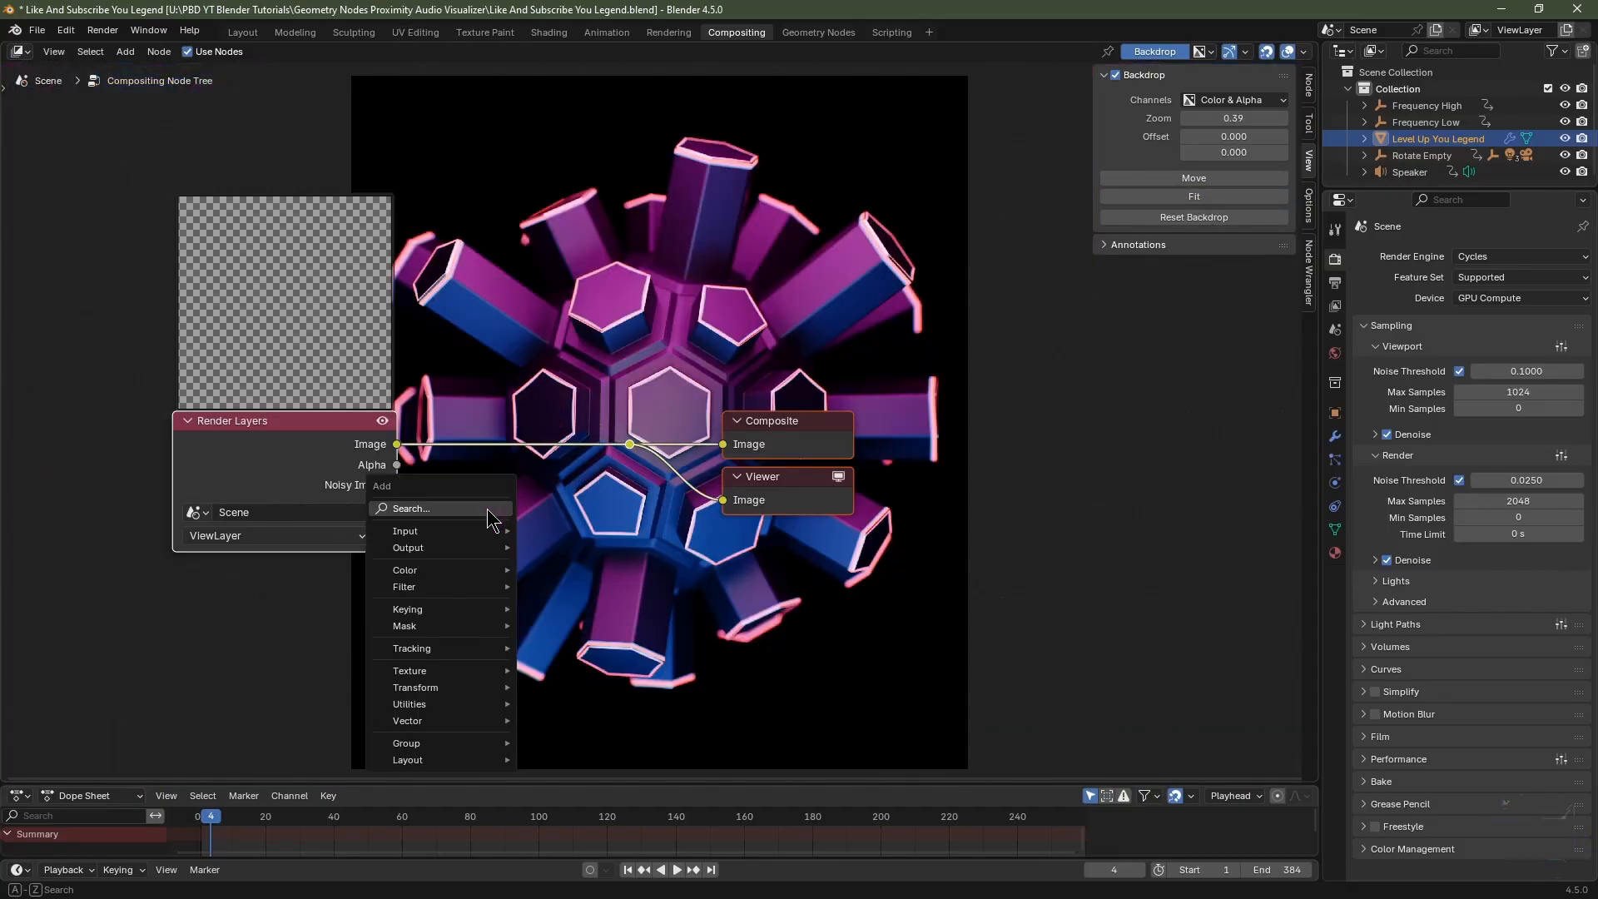
mouse_move(458, 585)
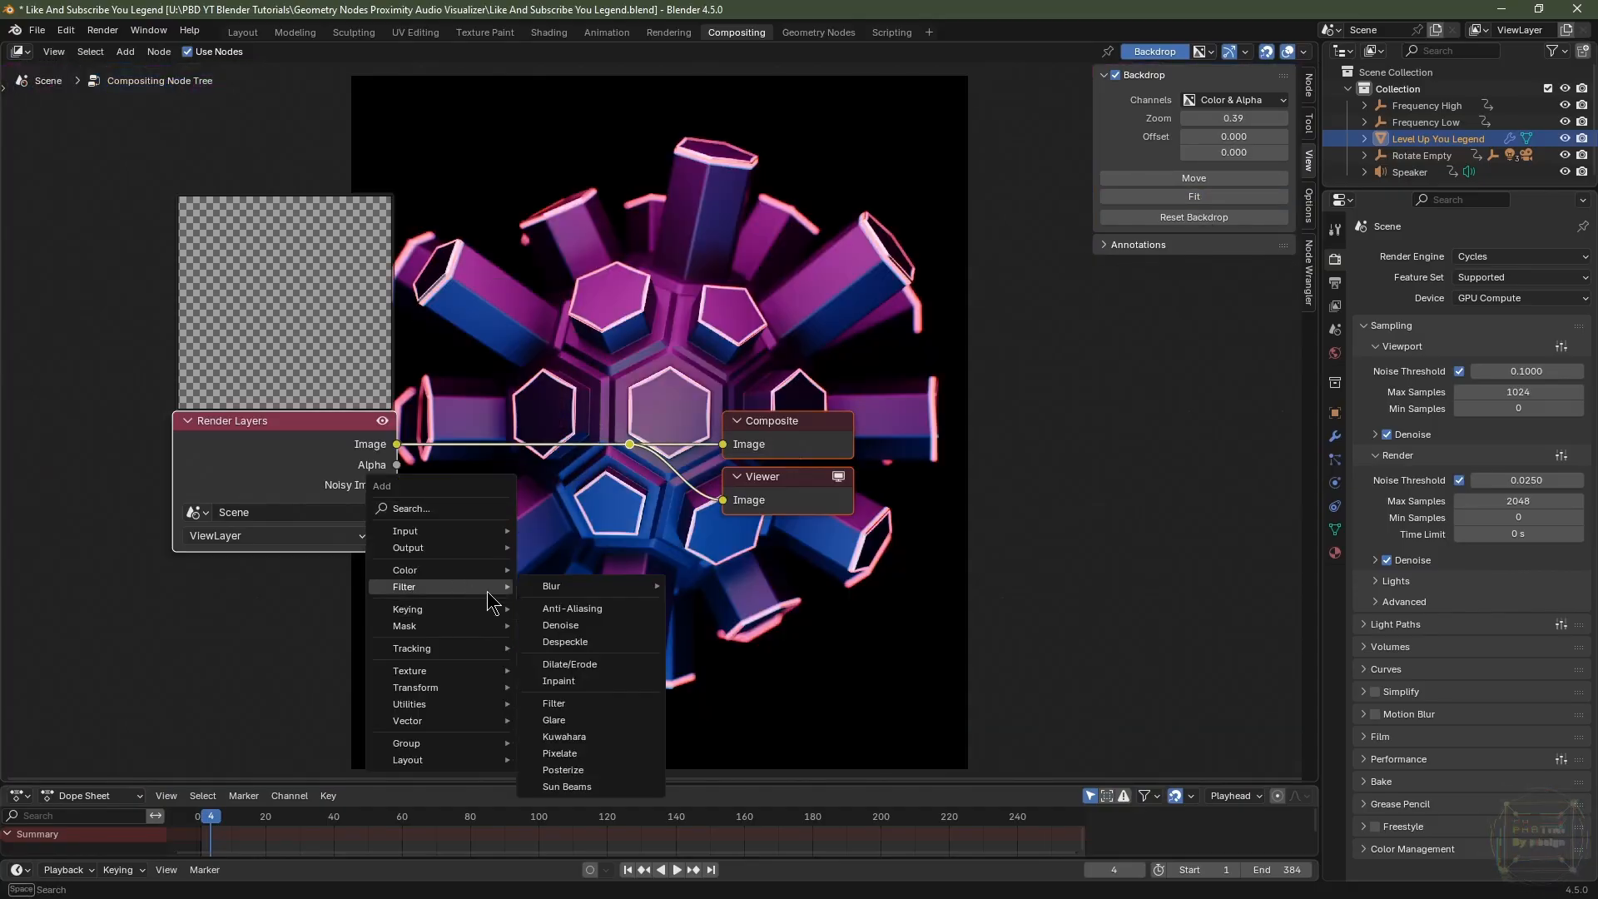
click(554, 720)
click(499, 317)
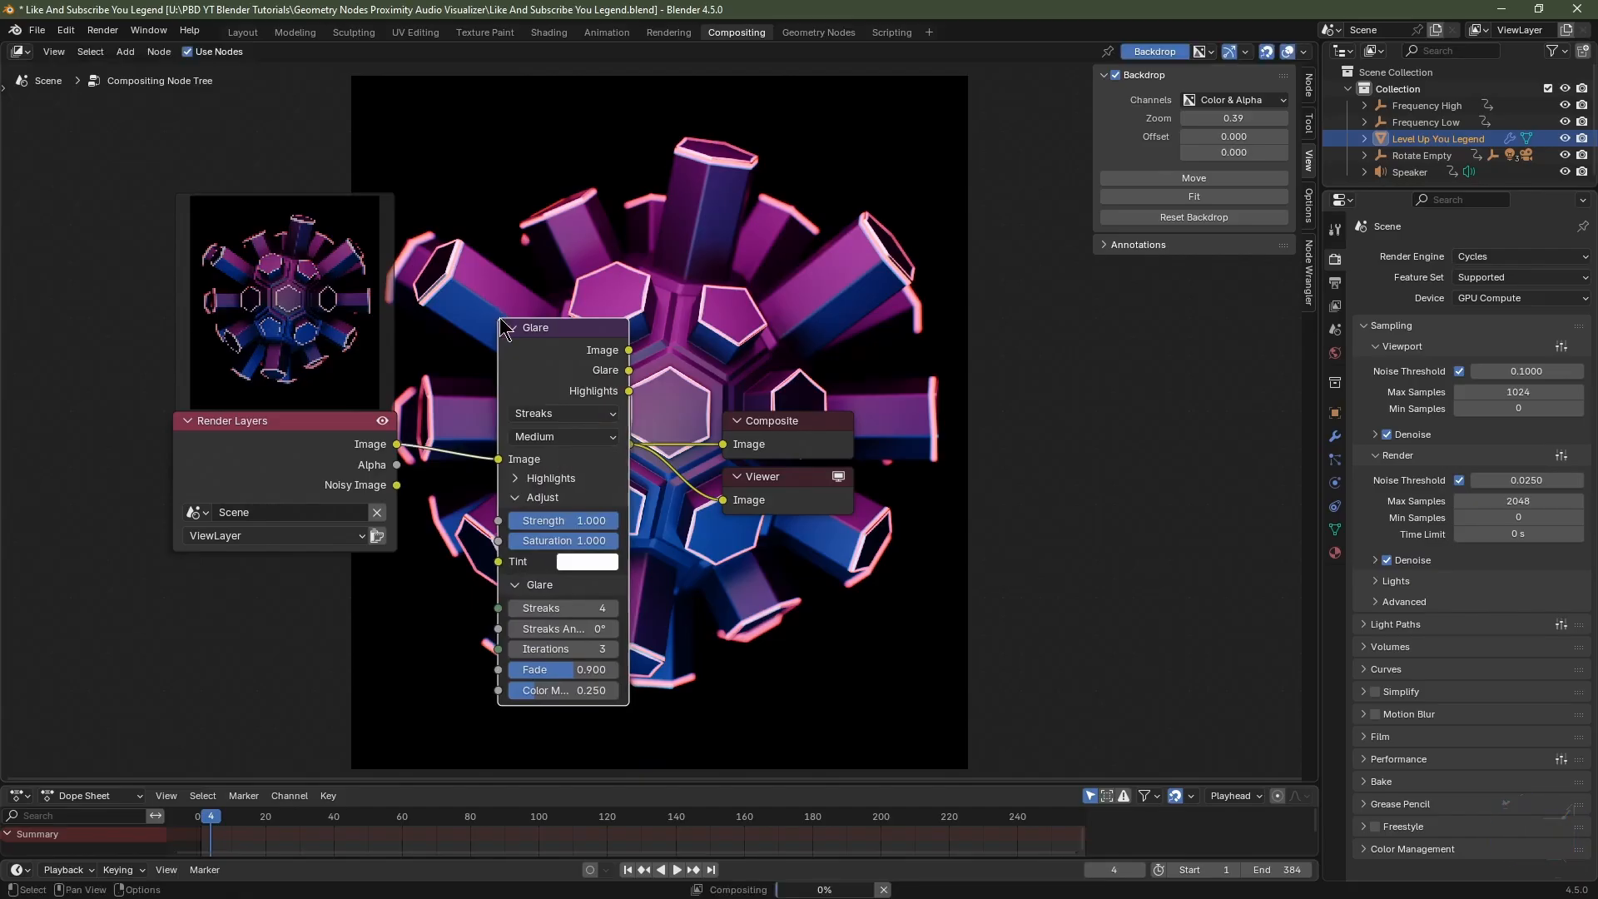
drag(500, 317, 460, 319)
Change the Glare node's type to Bloom and set its size to 0.1.
click(522, 414)
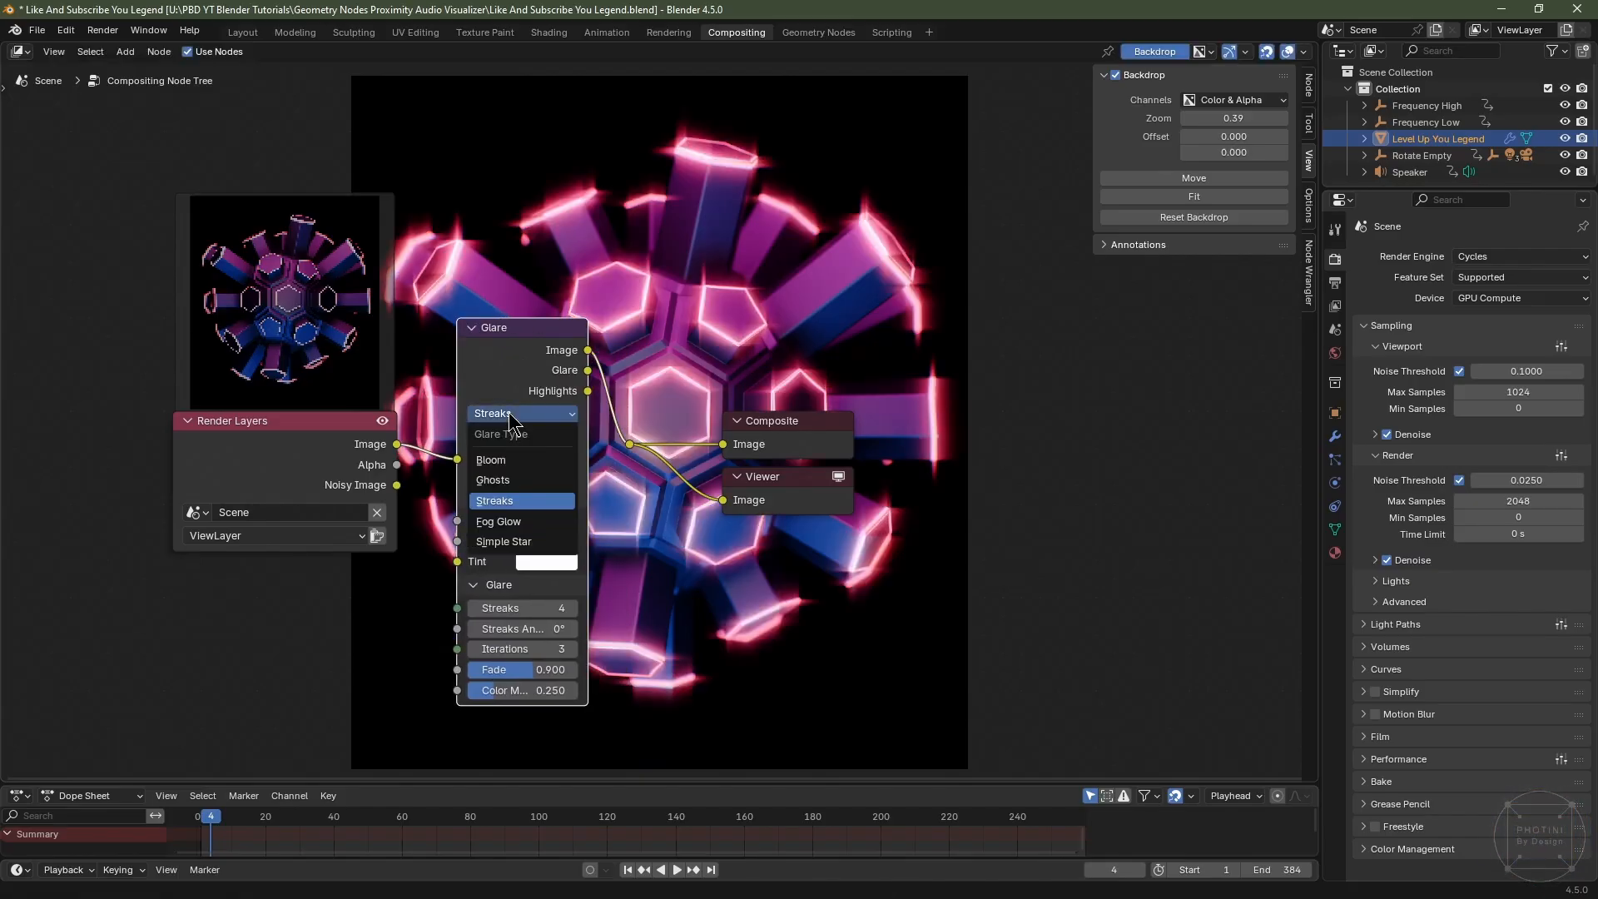
click(503, 462)
click(532, 607)
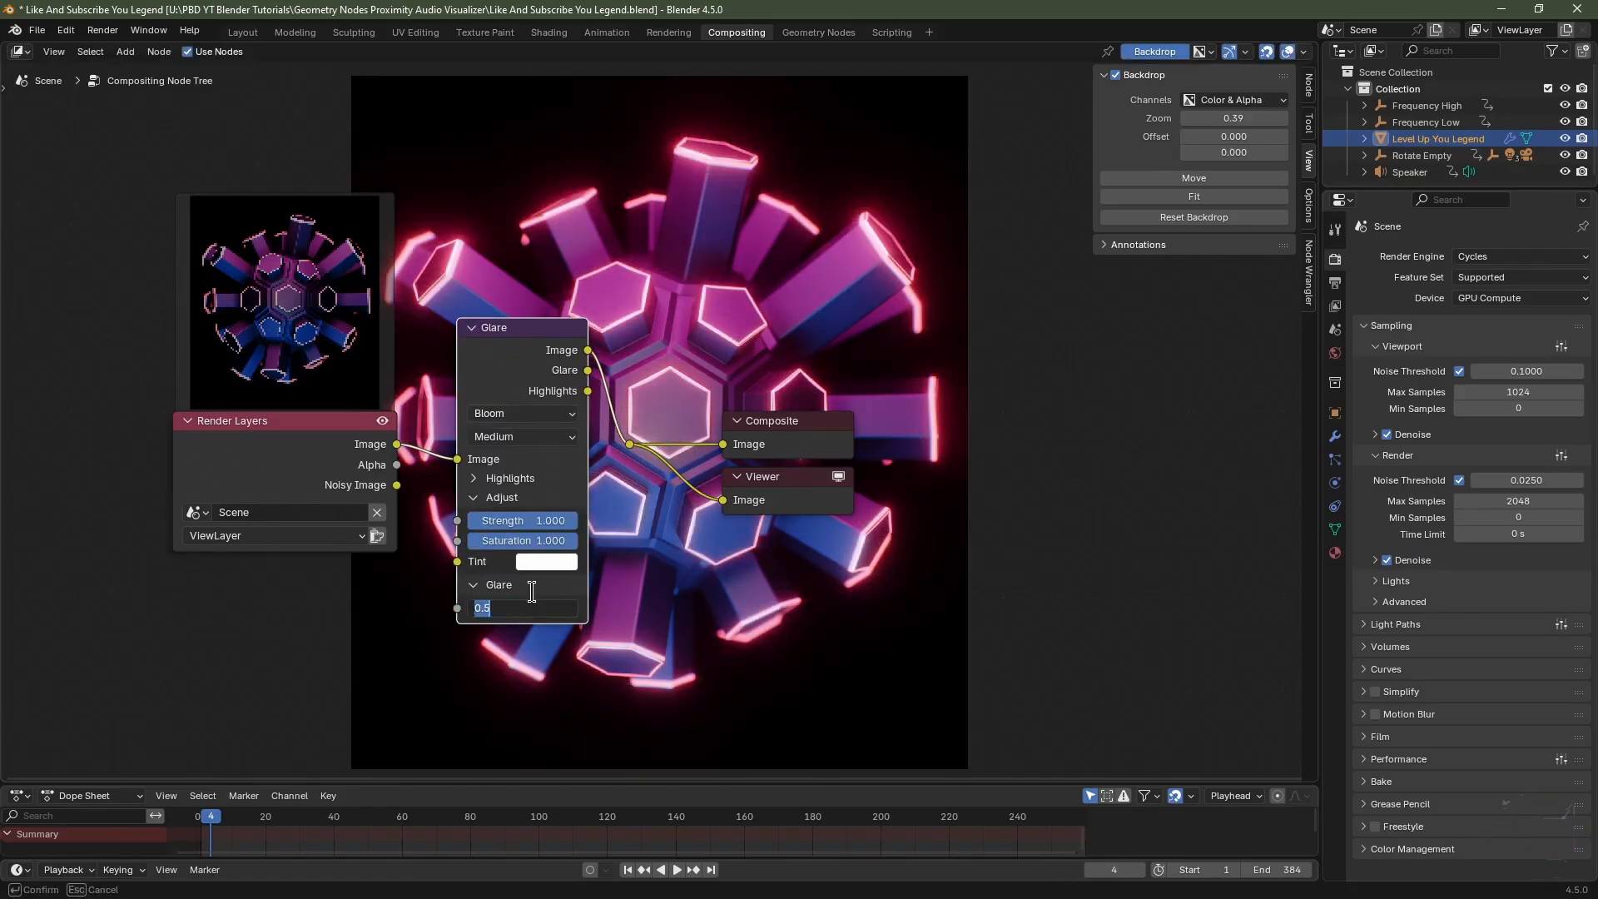
text(.1)
key(Return)
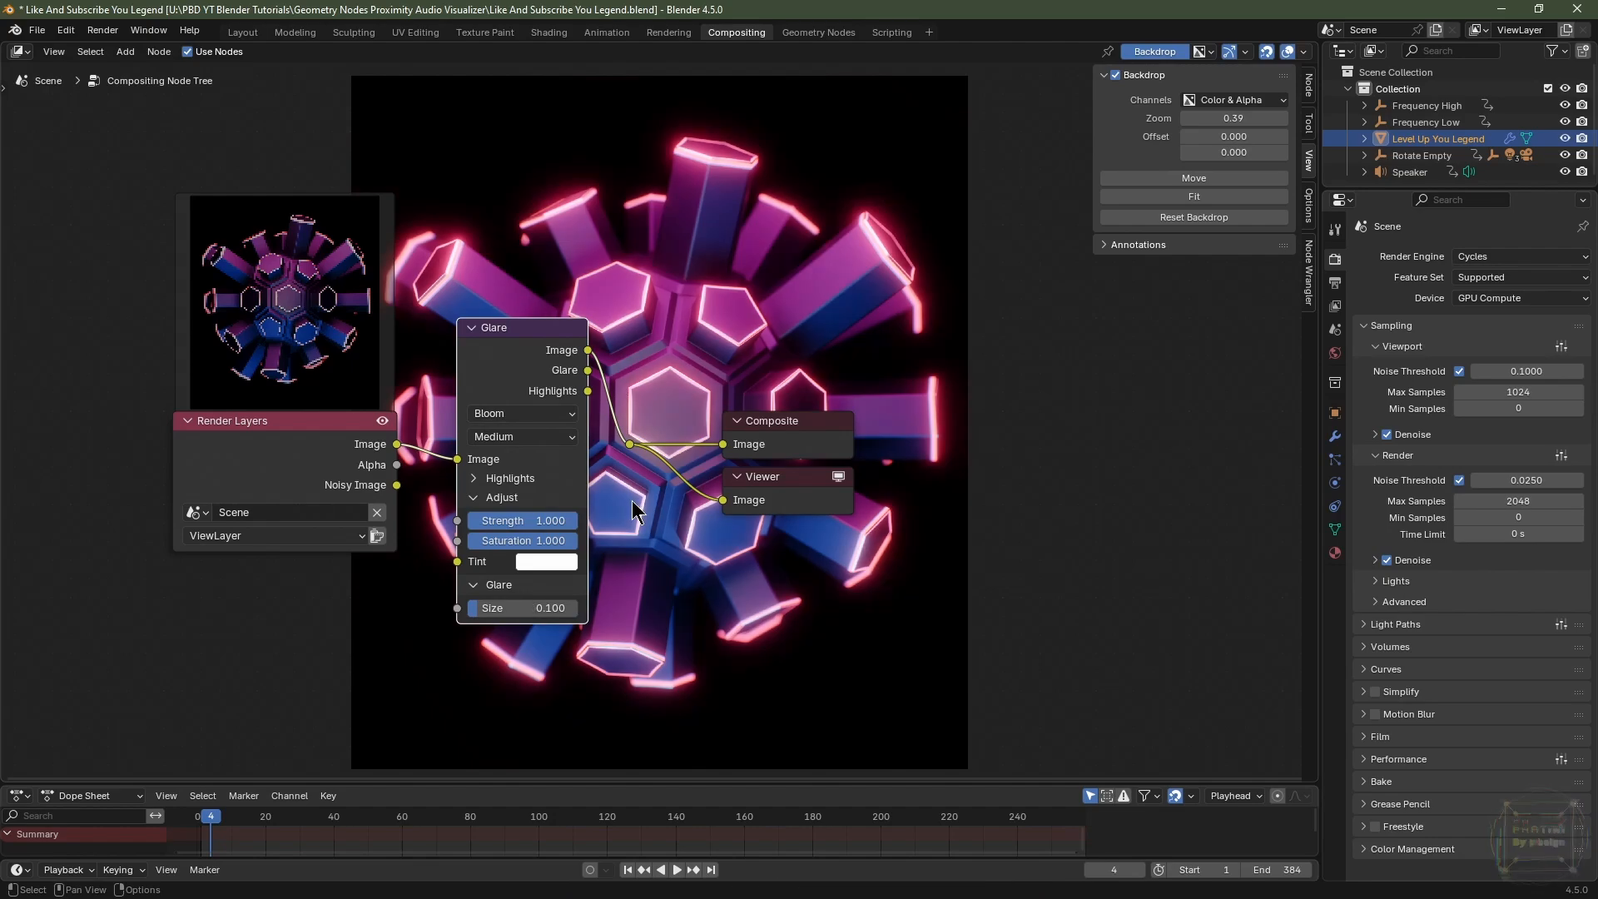
Insert an Alpha Over node after the Glare node and connect the Render Layers image to its second Image input.
key(shift+a)
mouse_move(741, 506)
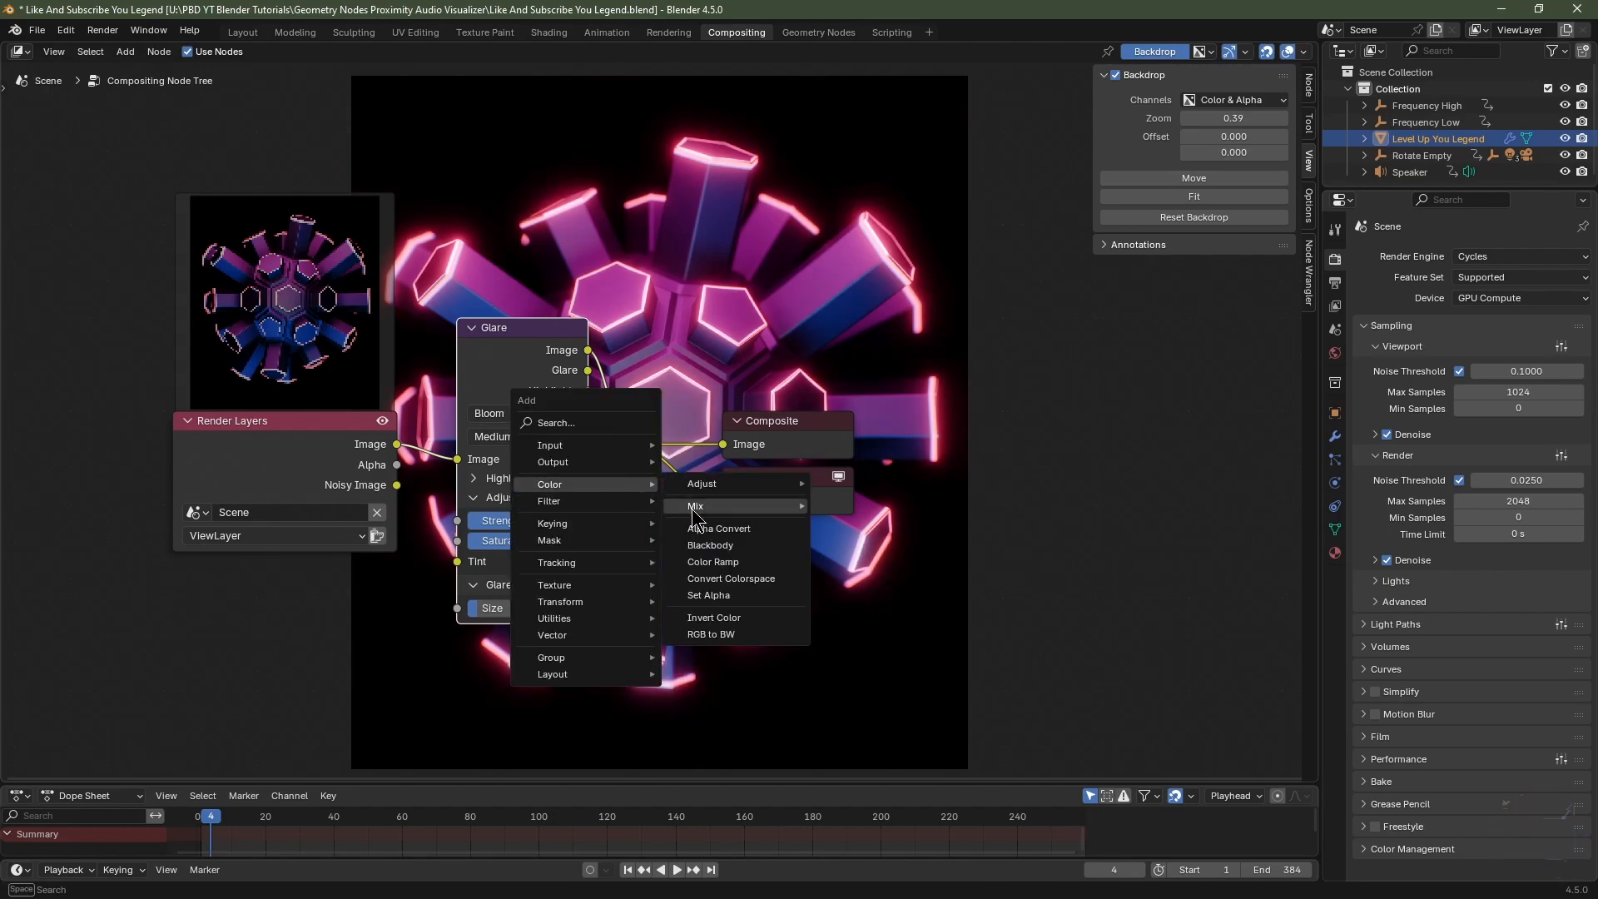
click(872, 513)
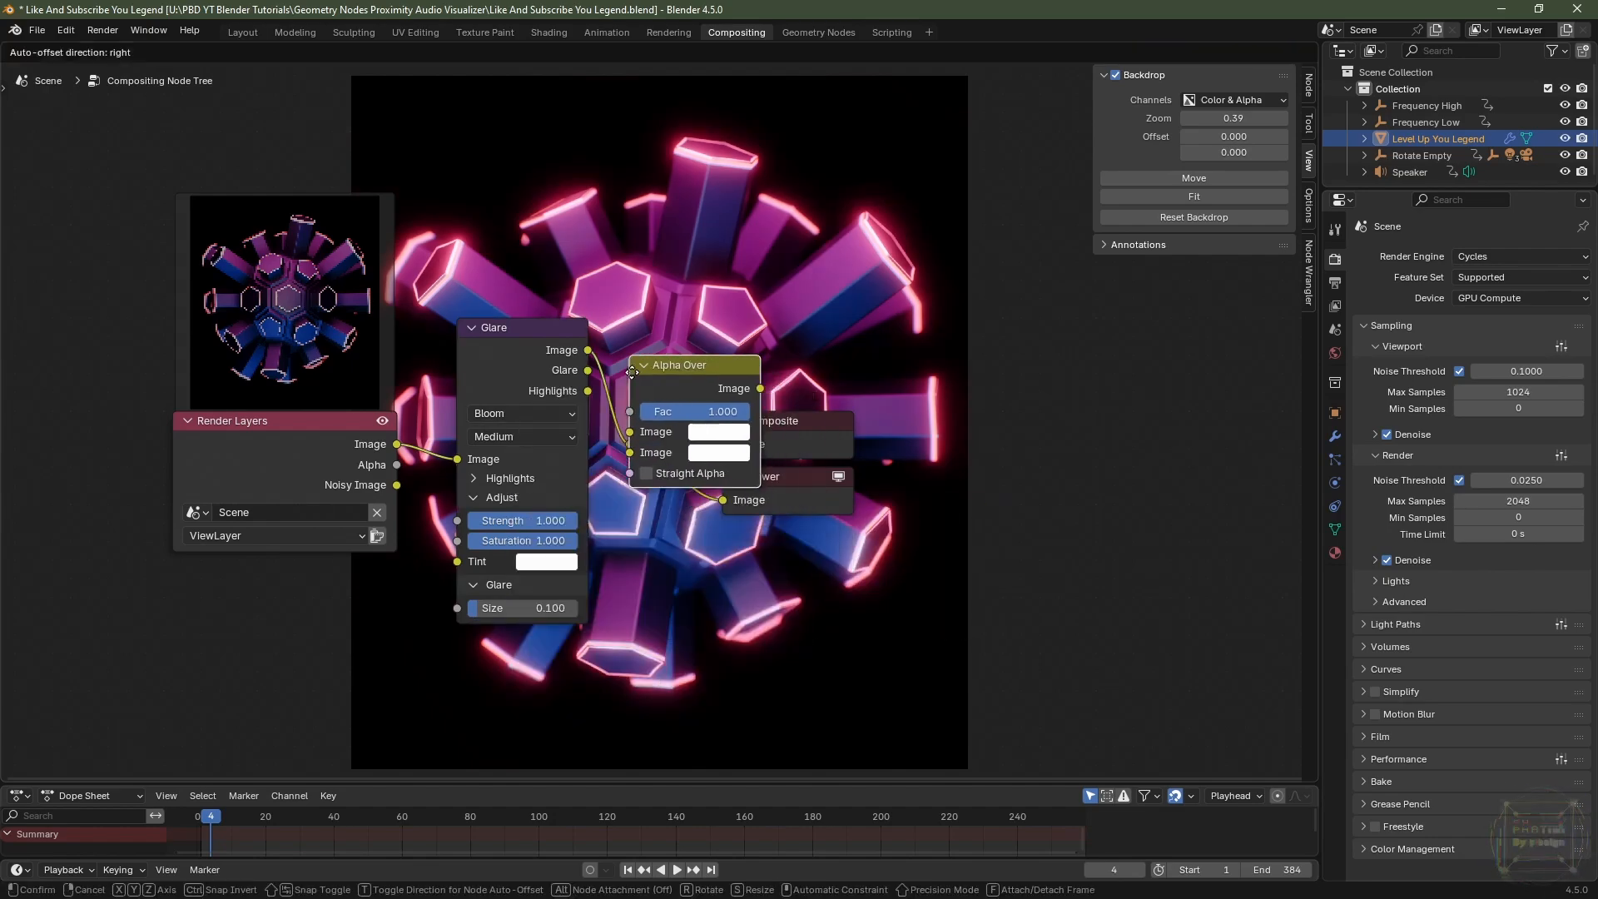
click(613, 369)
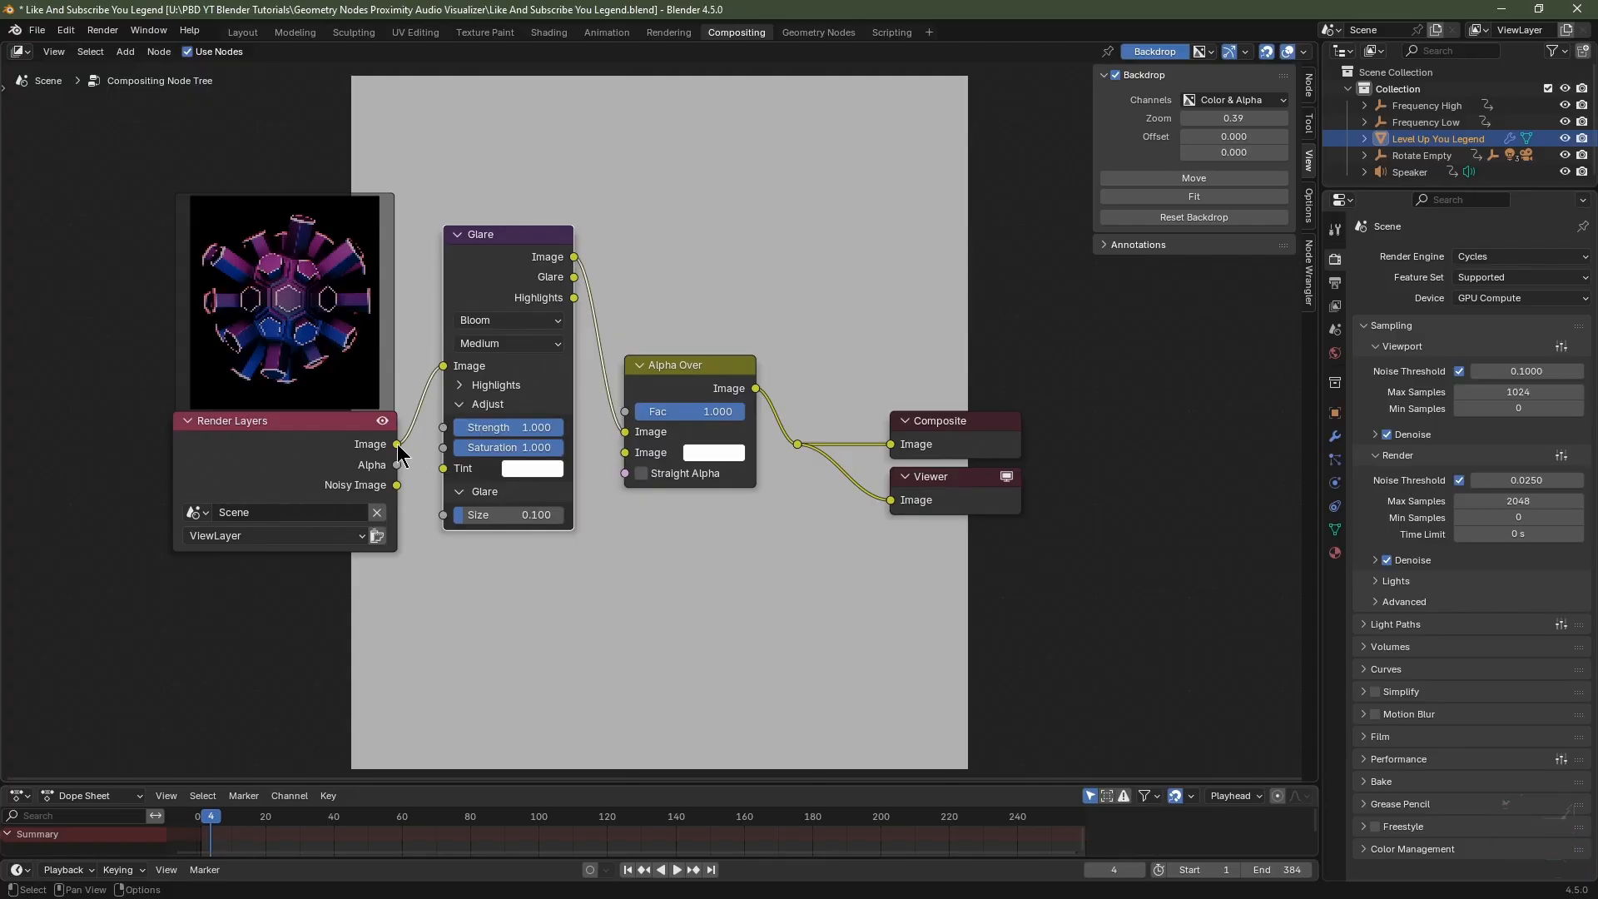
drag(397, 444, 626, 453)
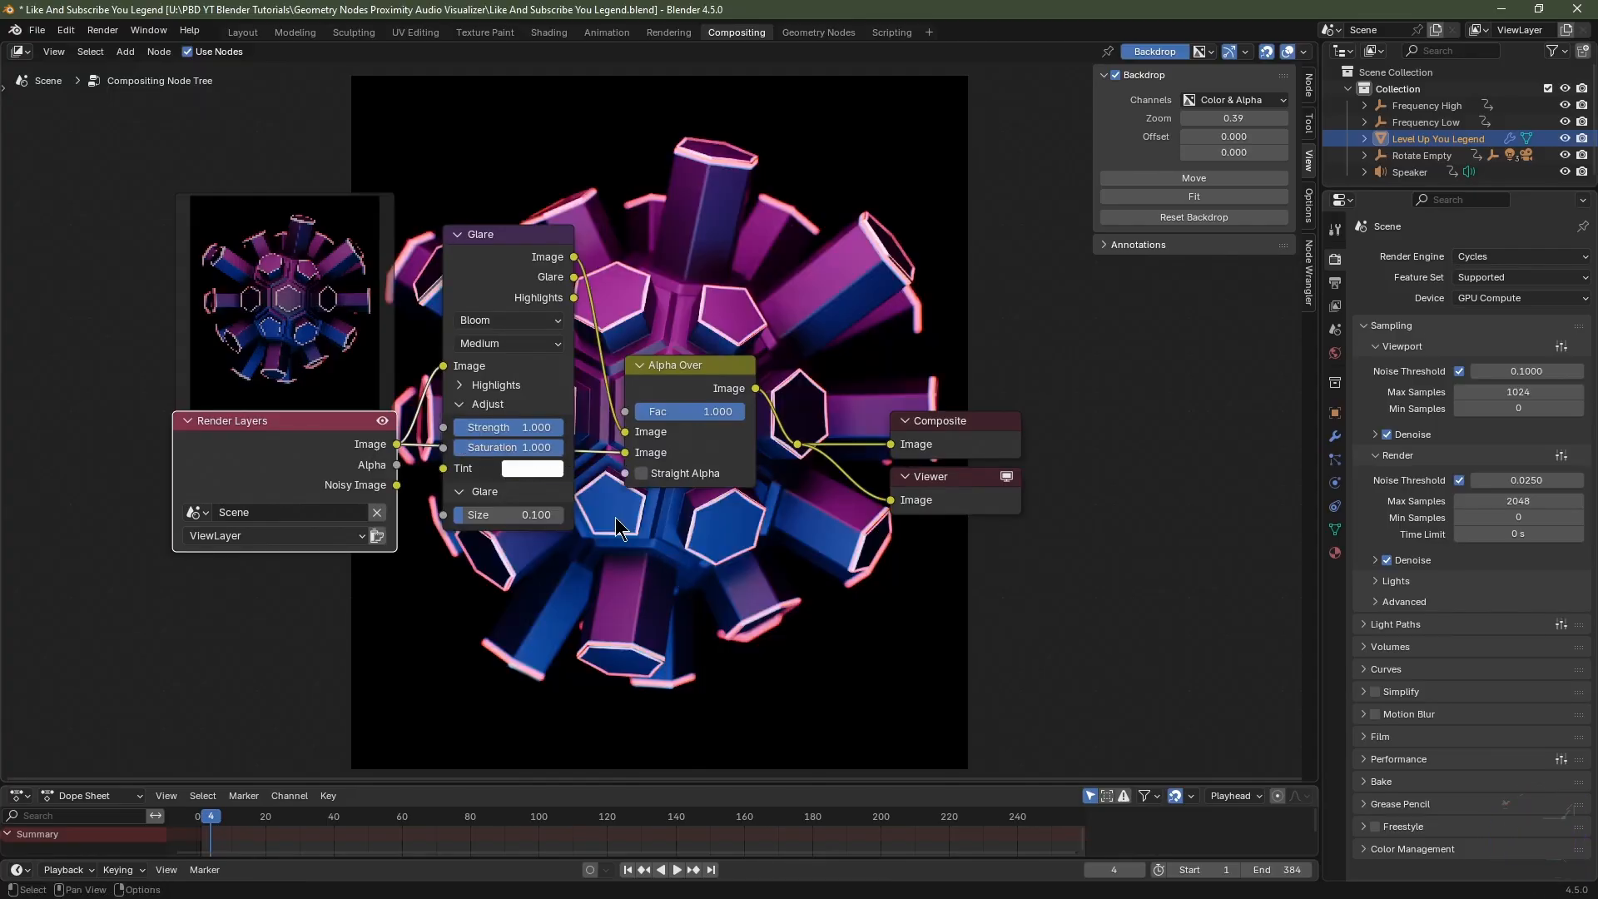
Insert a Sun Beams node on the link between Render Layers and Alpha Over's second Image input.
key(shift+a)
mouse_move(620, 534)
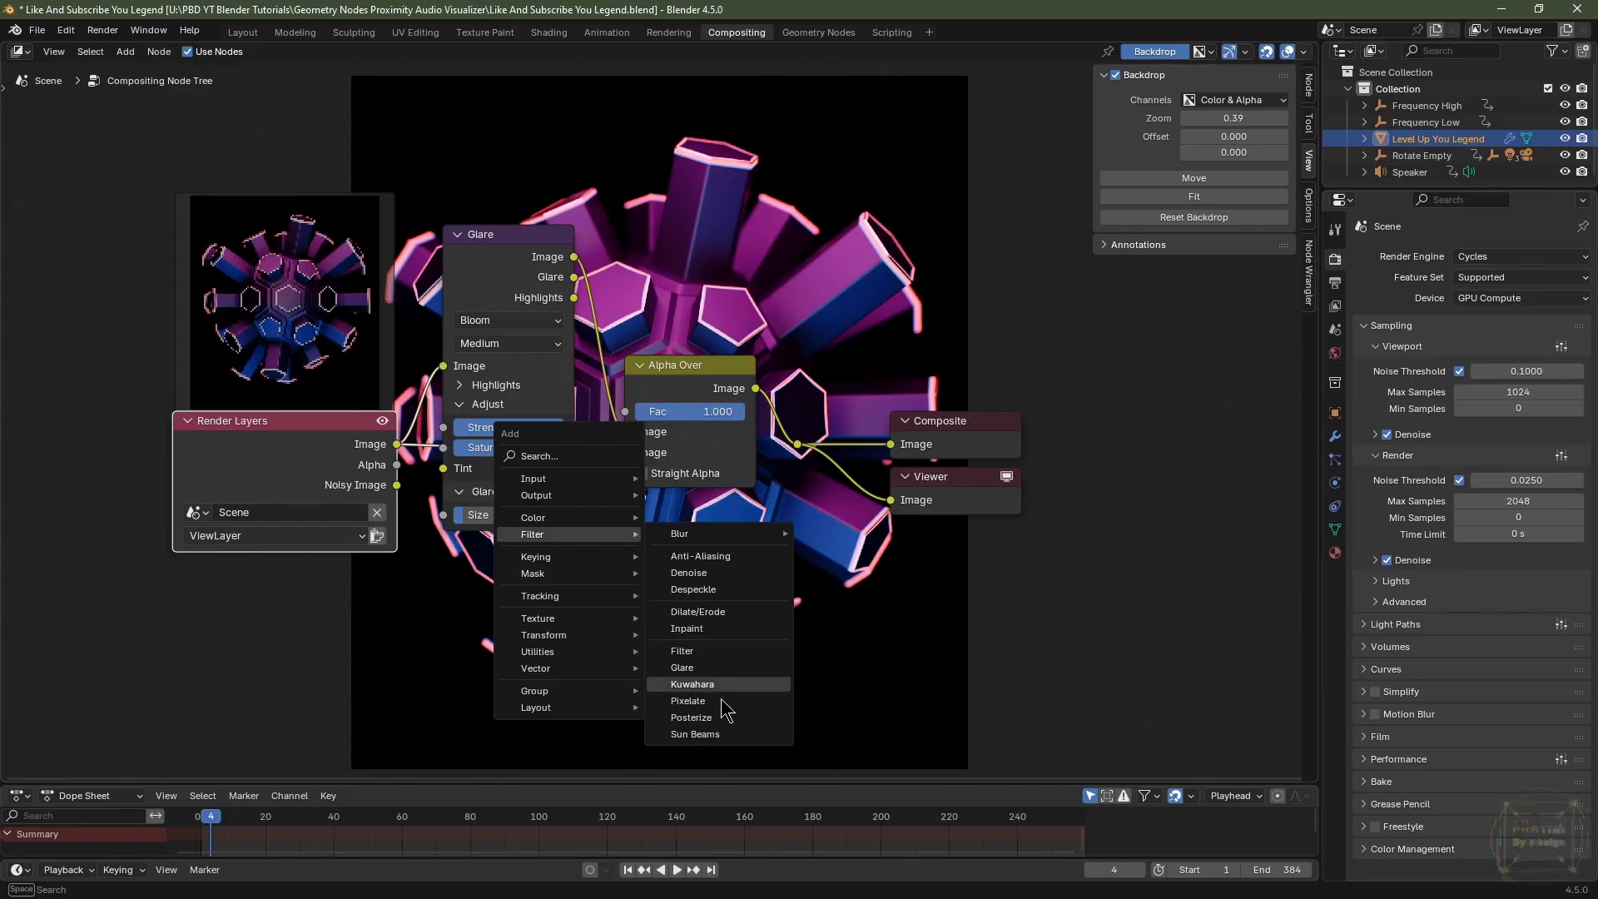
click(707, 734)
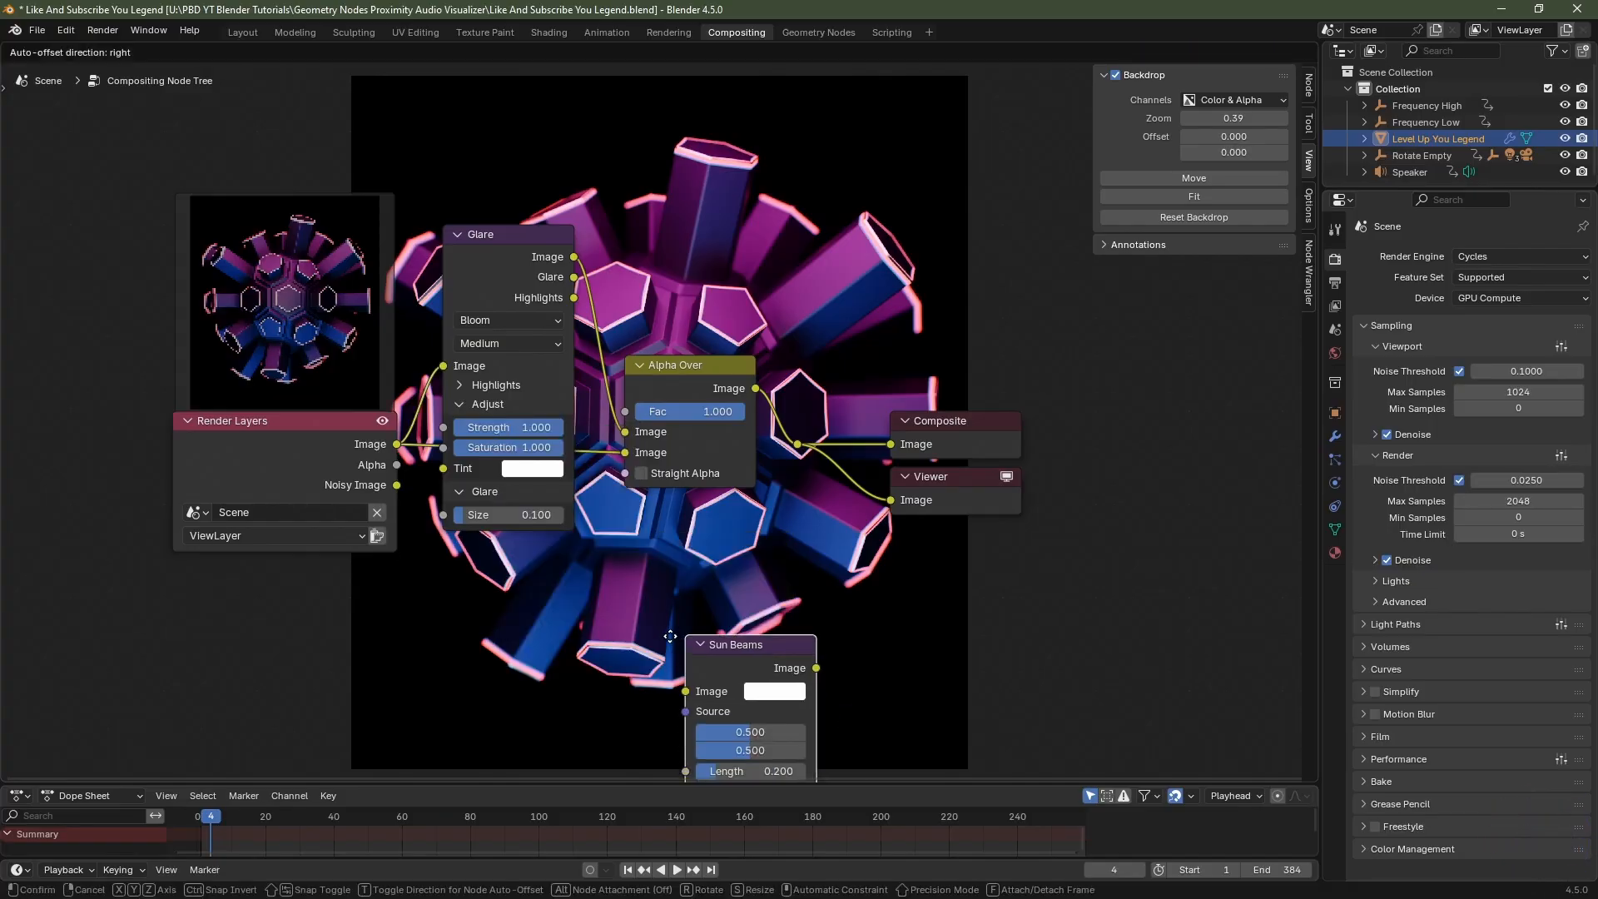
click(450, 431)
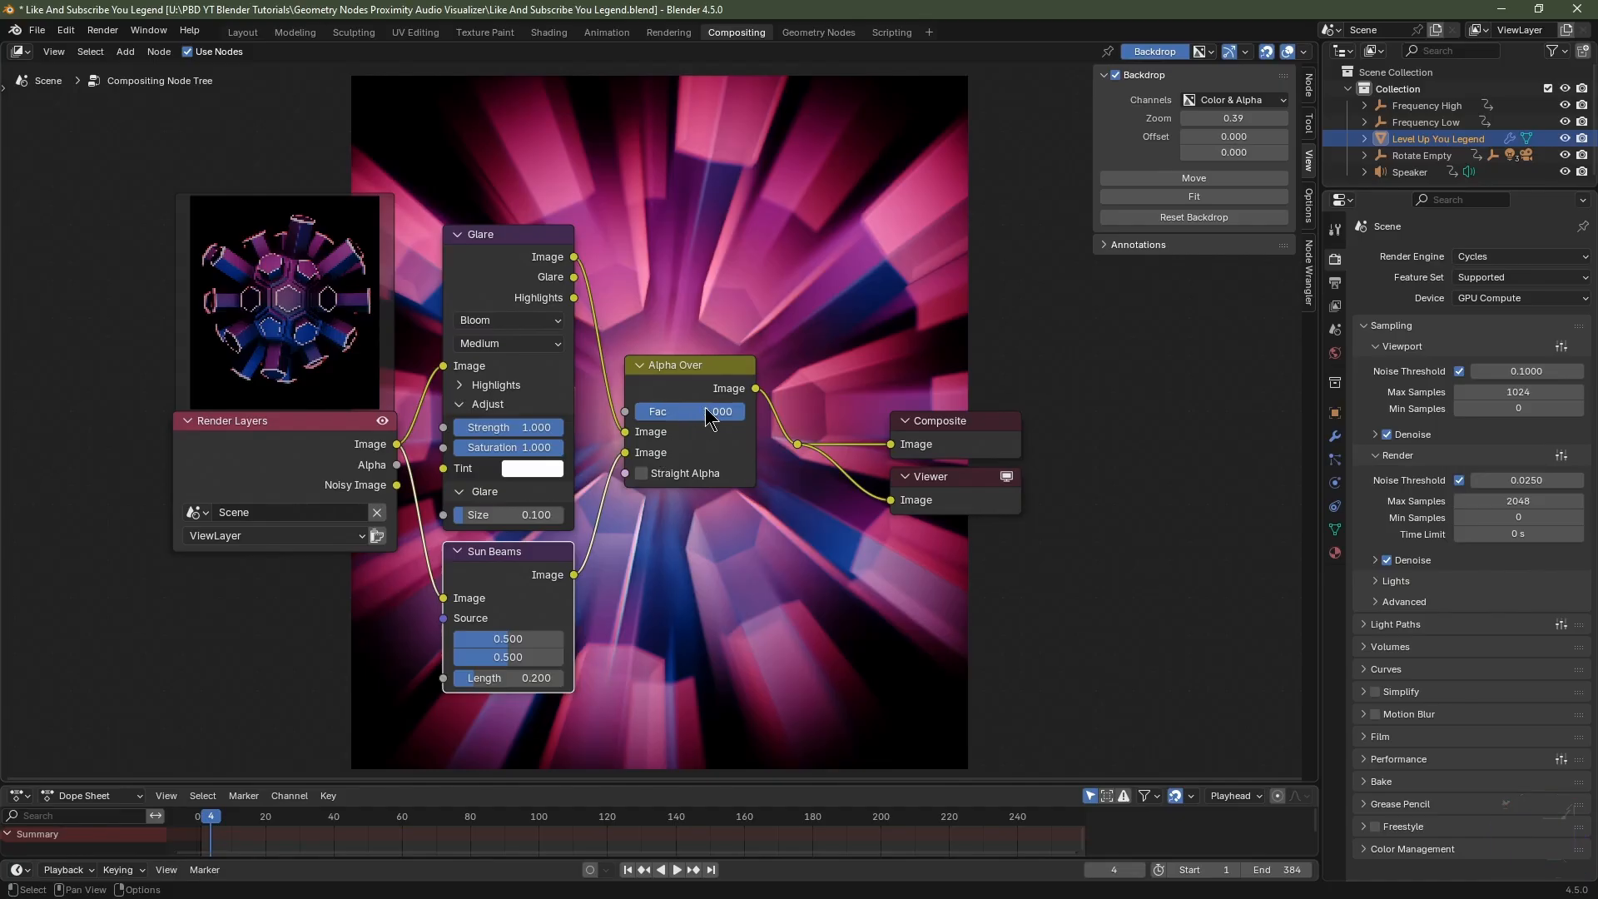
Set the Alpha Over node's Fac to 0.2 to blend in the sun beams subtly.
double_click(707, 412)
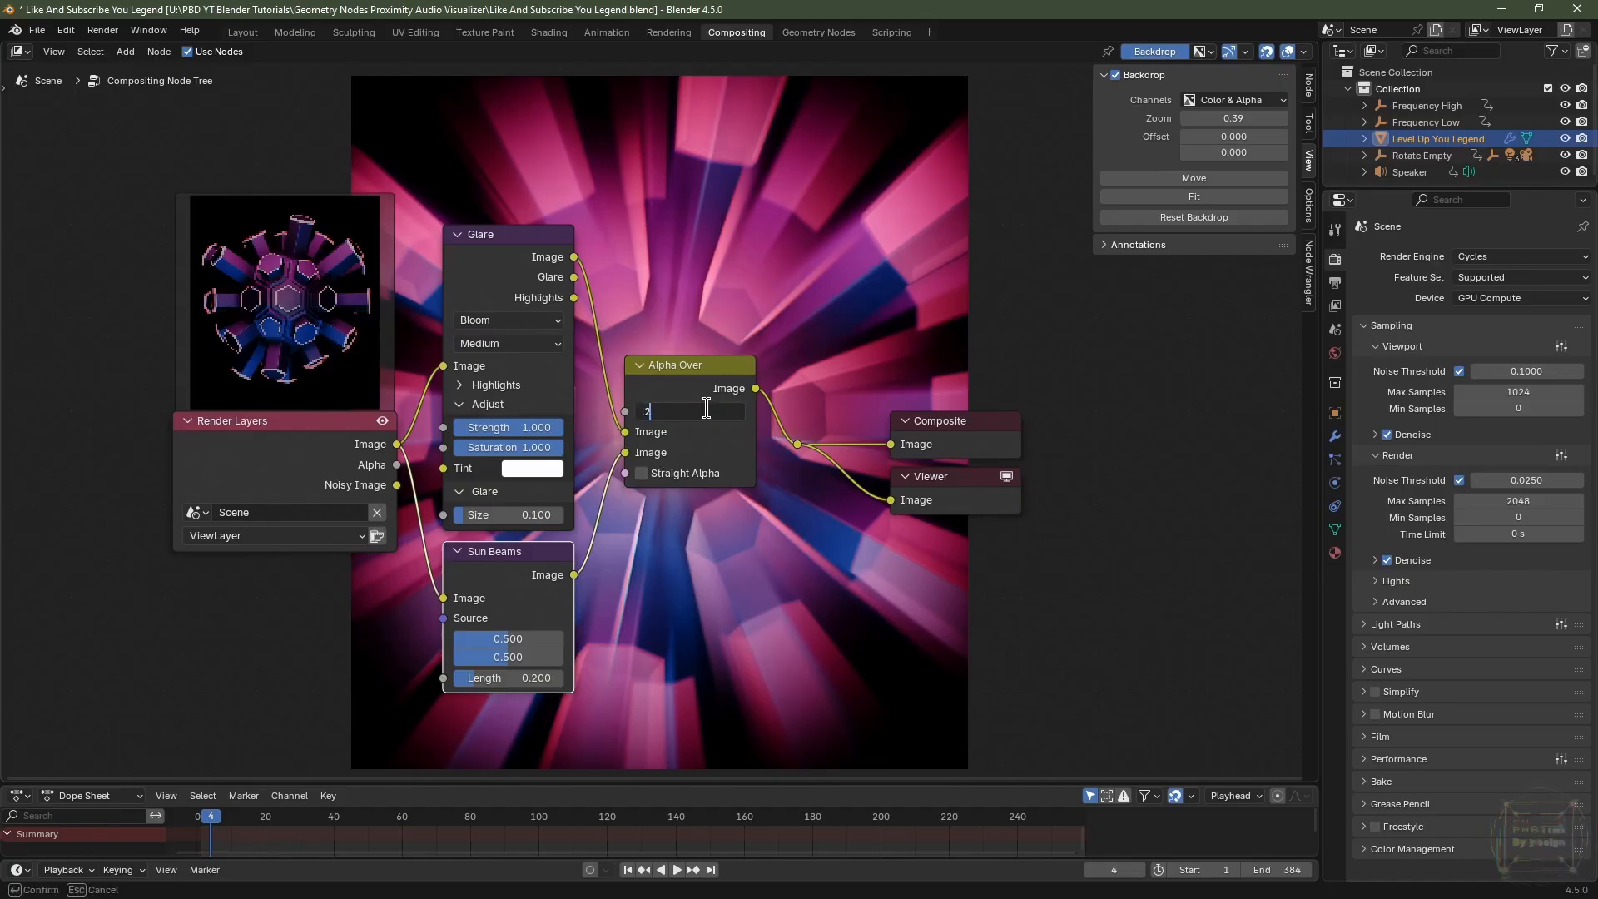
text(.2)
key(Return)
mouse_move(681, 421)
mouse_down()
mouse_move(748, 421)
mouse_move(657, 420)
mouse_up()
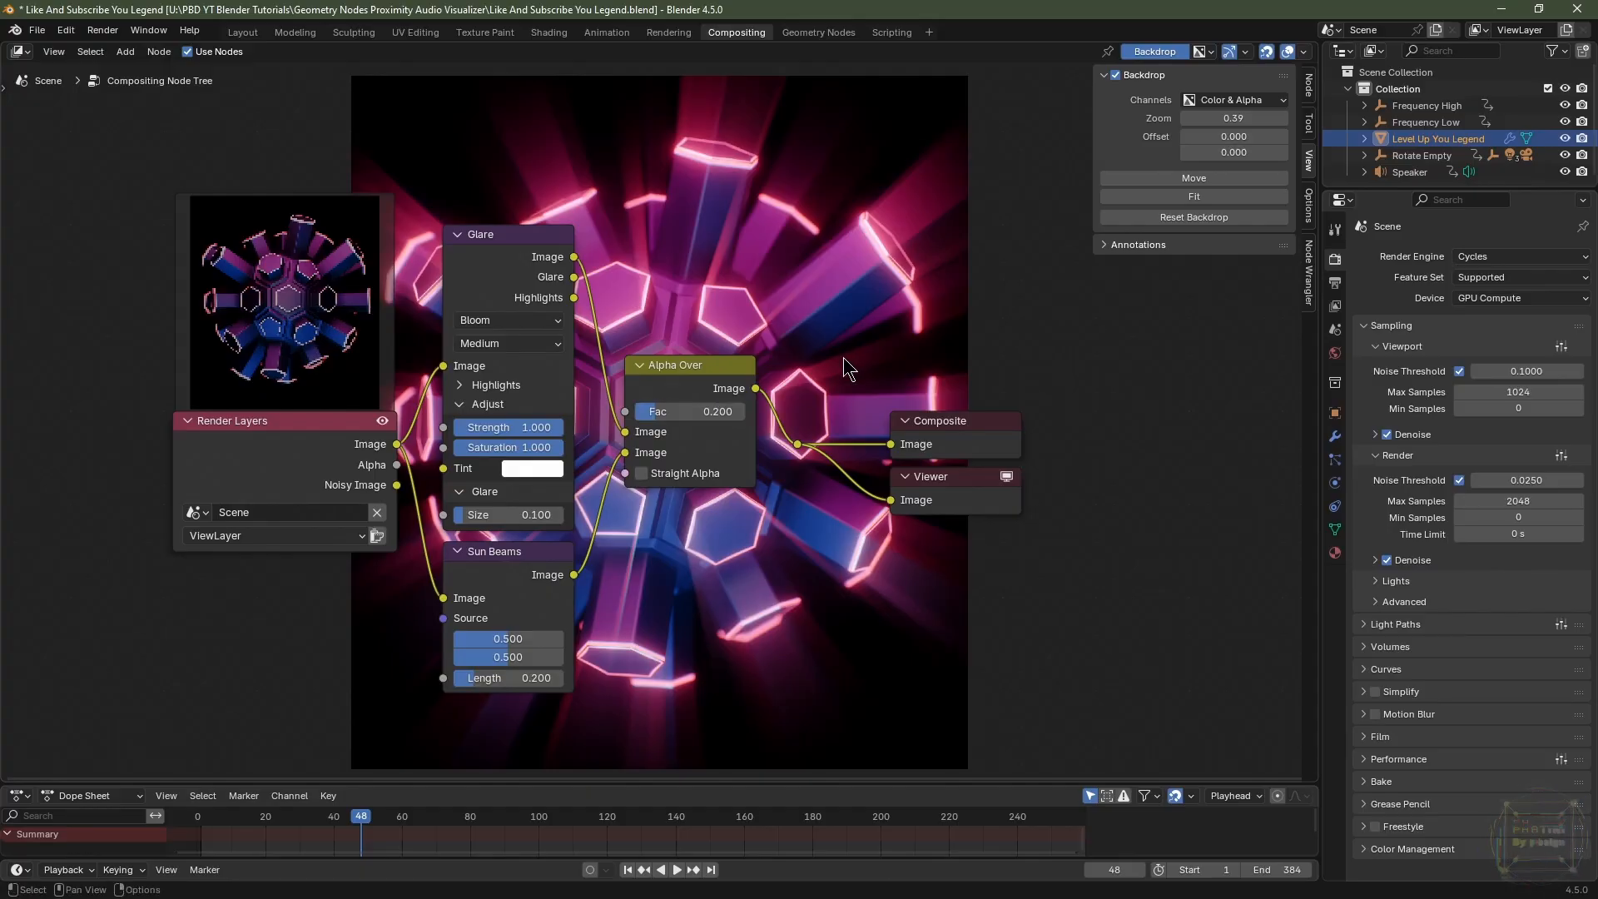
Insert a Lens Distortion node after the Alpha Over node and mute the Sun Beams node.
key(shift+a)
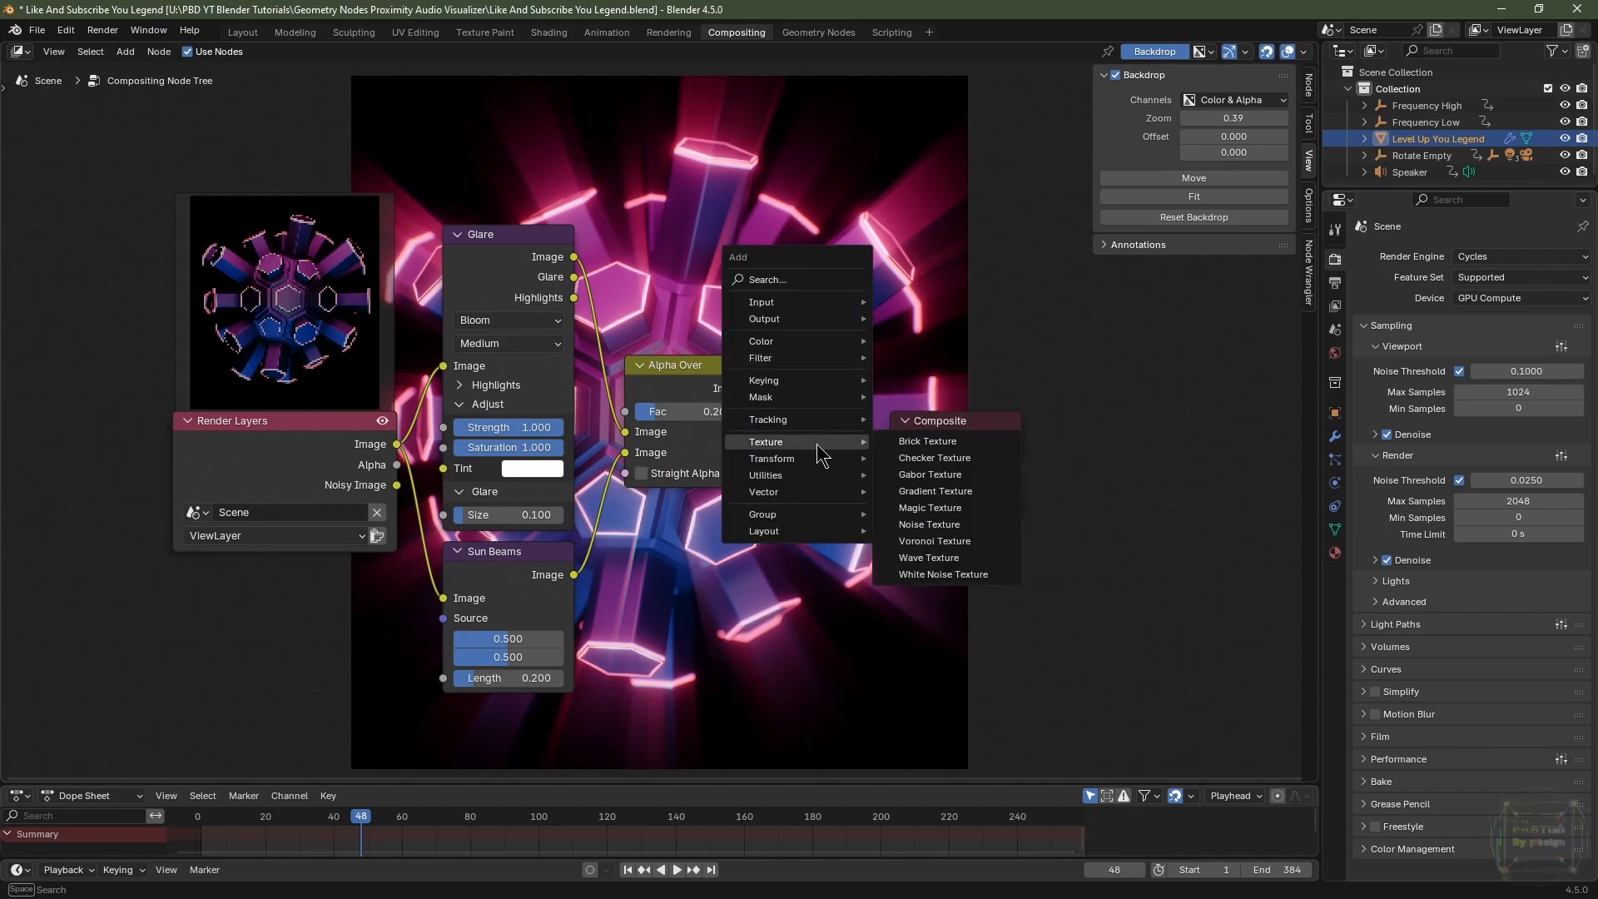
mouse_move(818, 461)
click(931, 626)
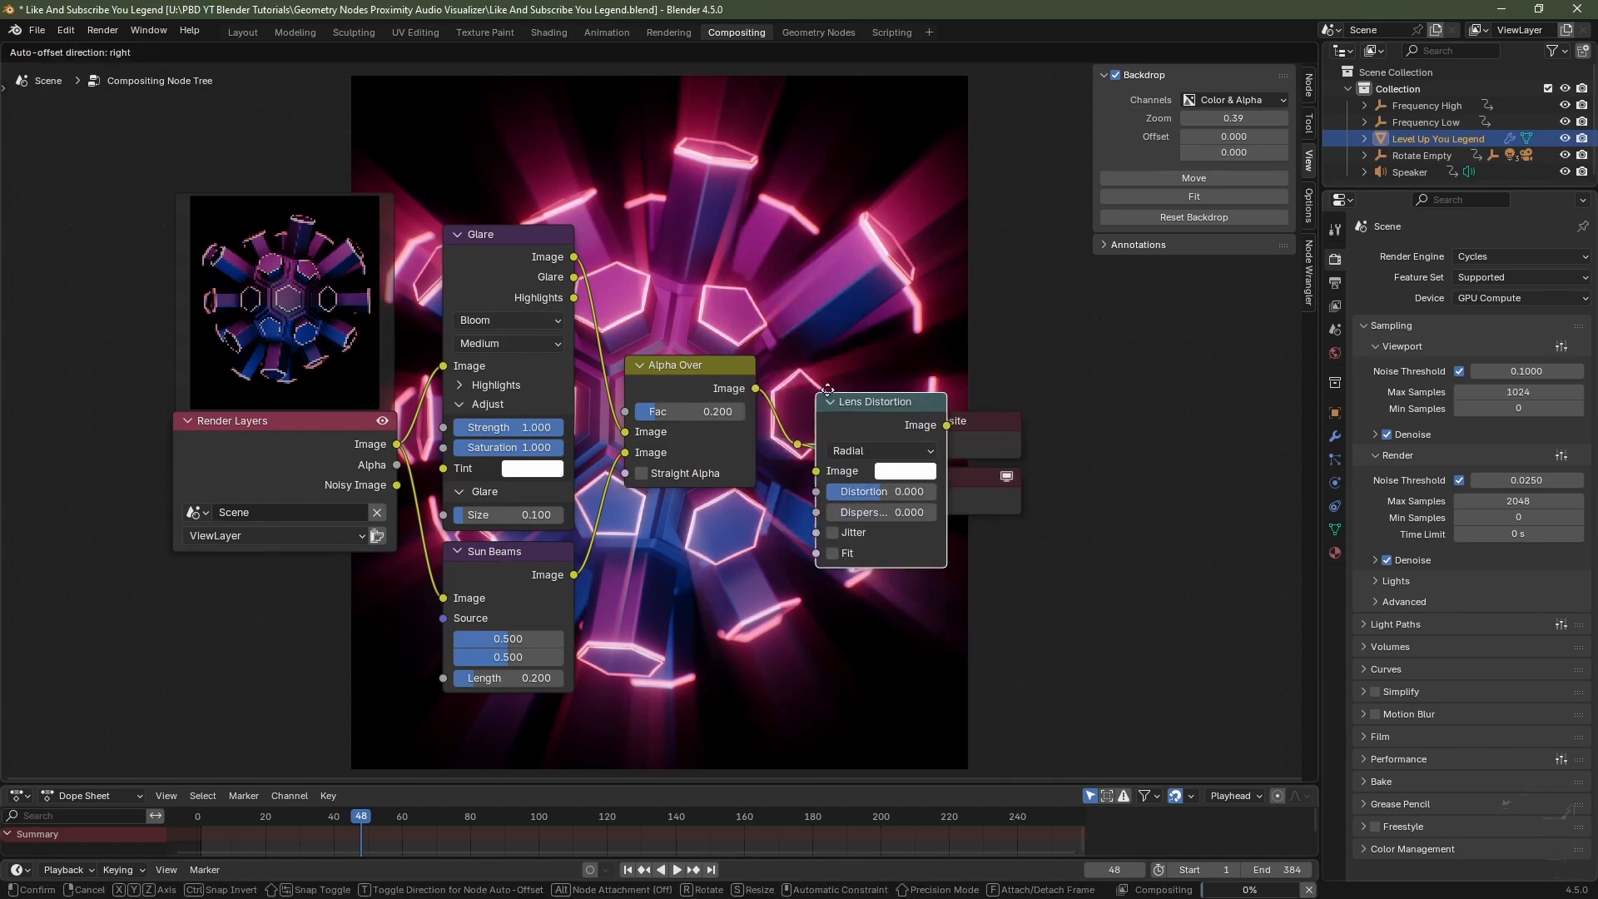
click(782, 340)
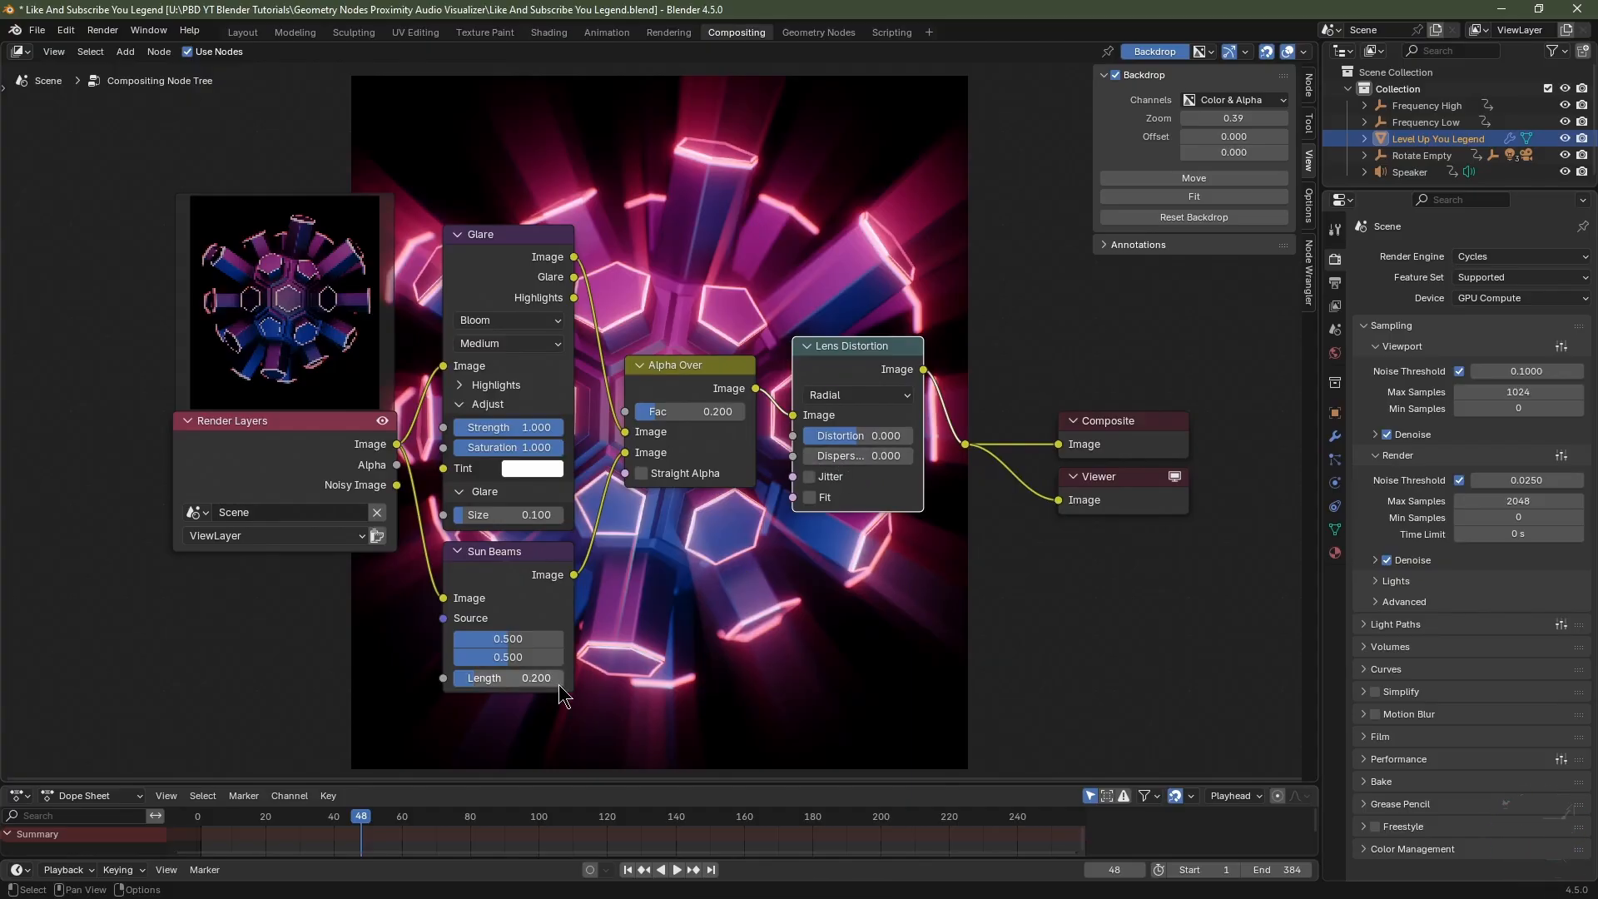
click(515, 583)
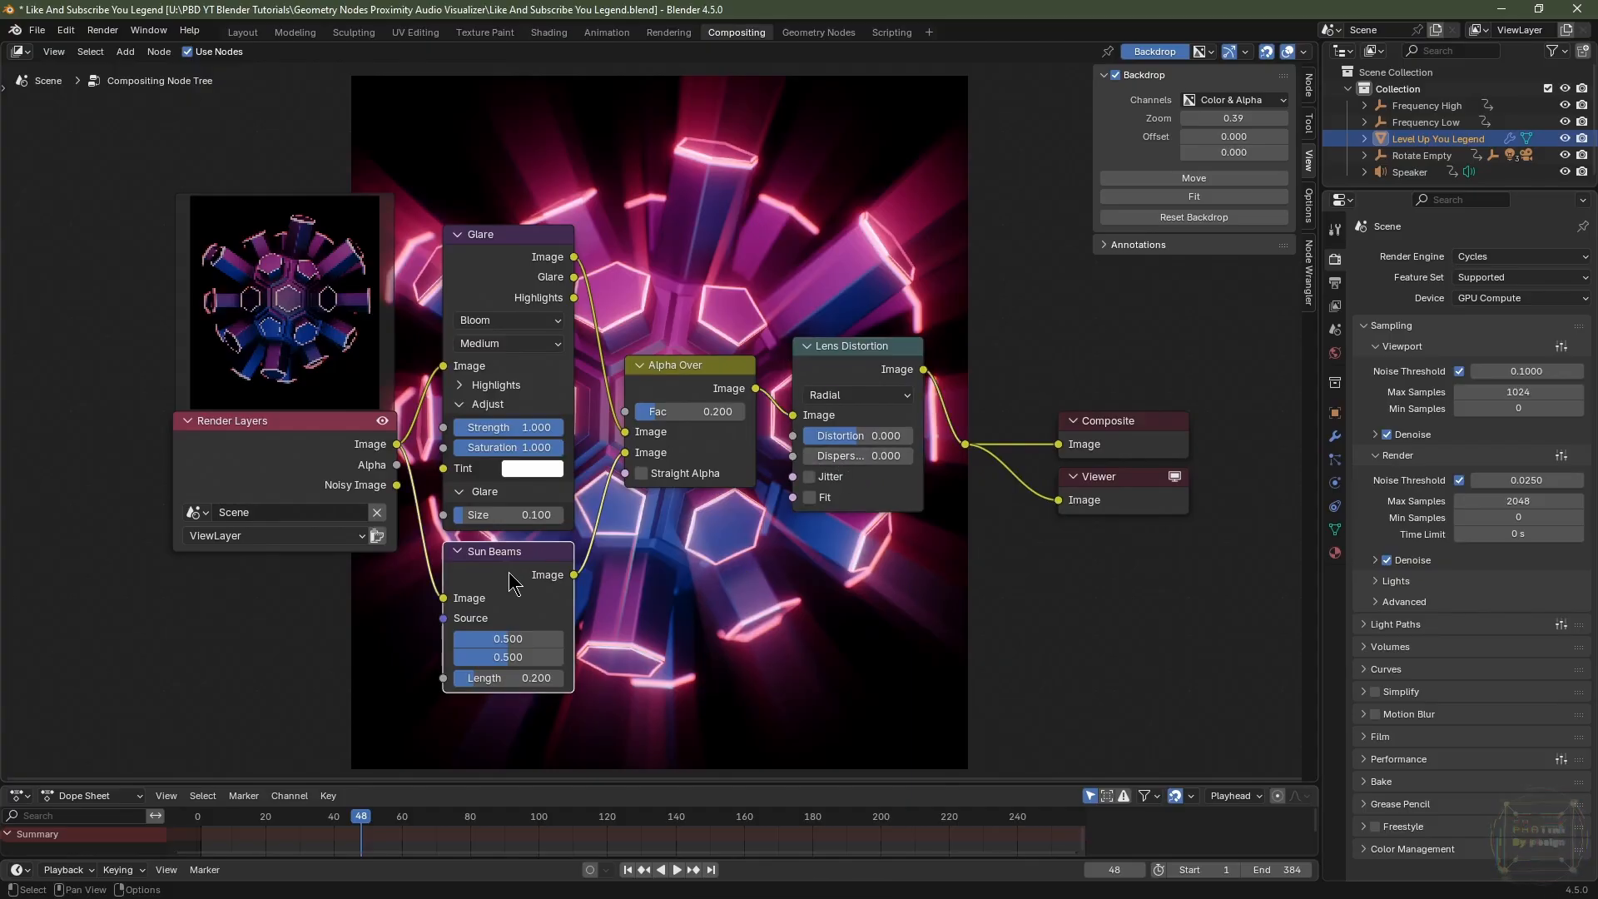
key(m)
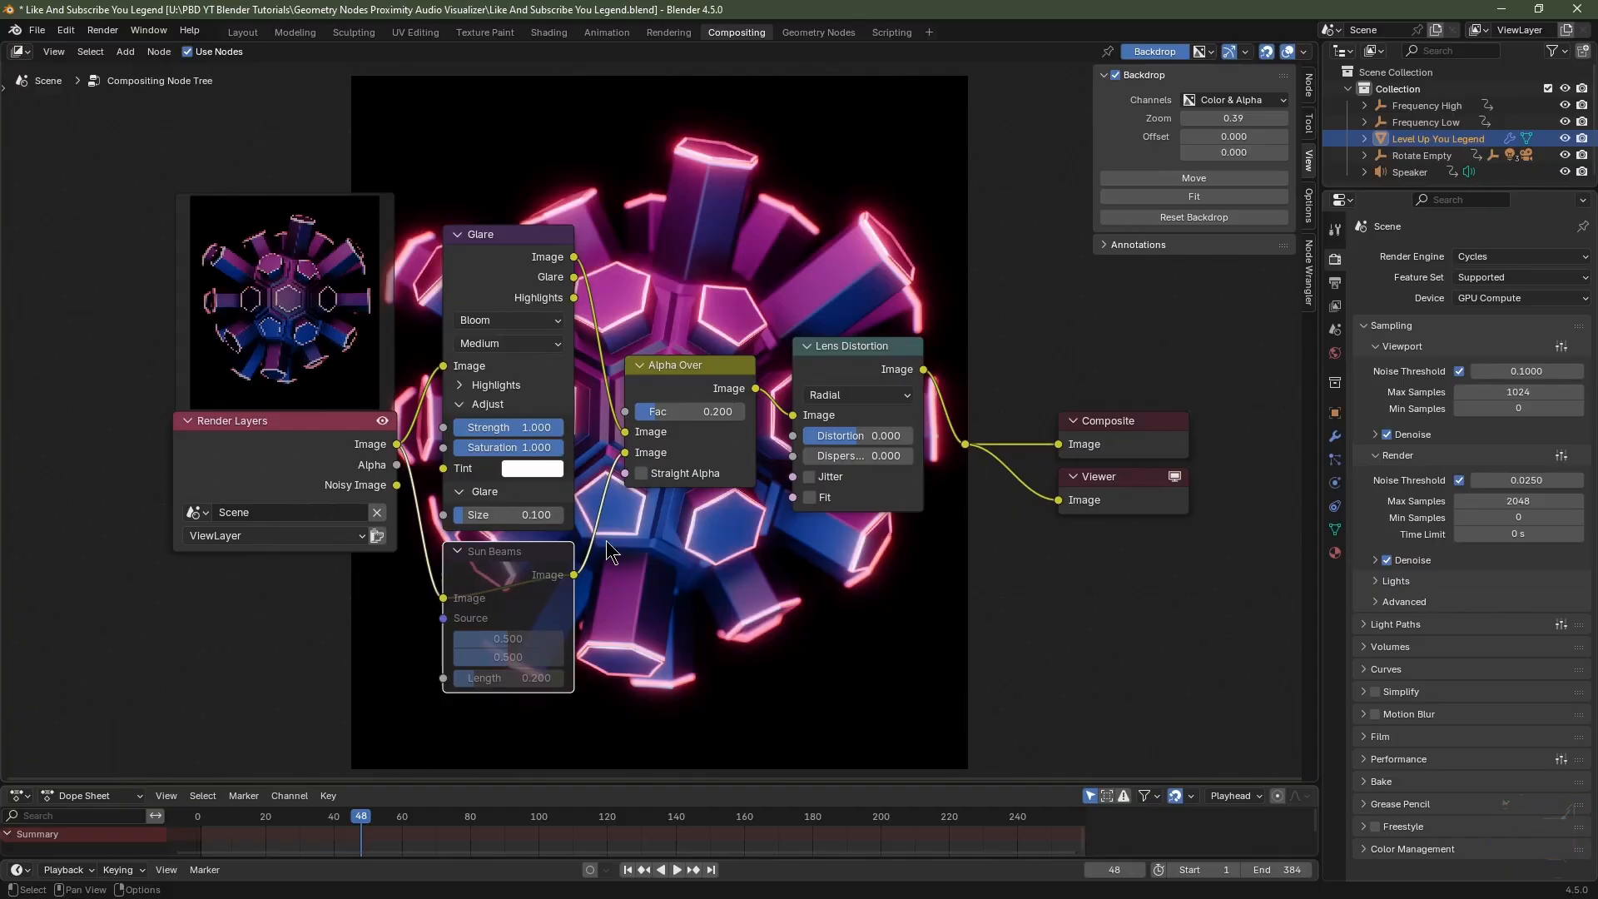
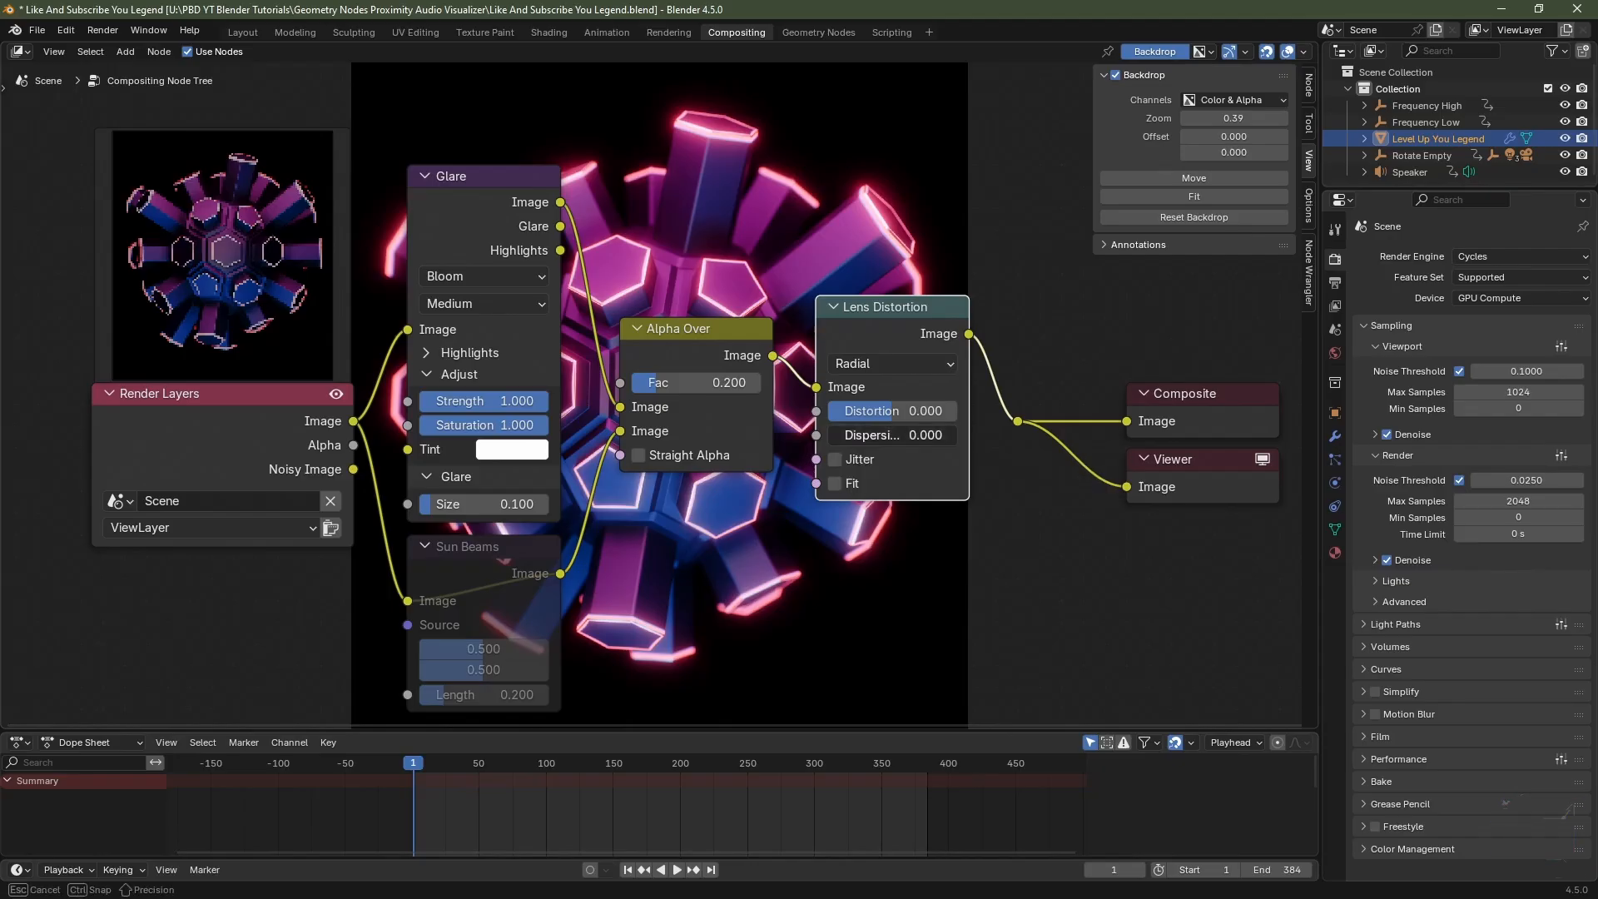
Set the Lens Distortion node's dispersion to 0.2 and keyframe it at frame 1.
double_click(867, 433)
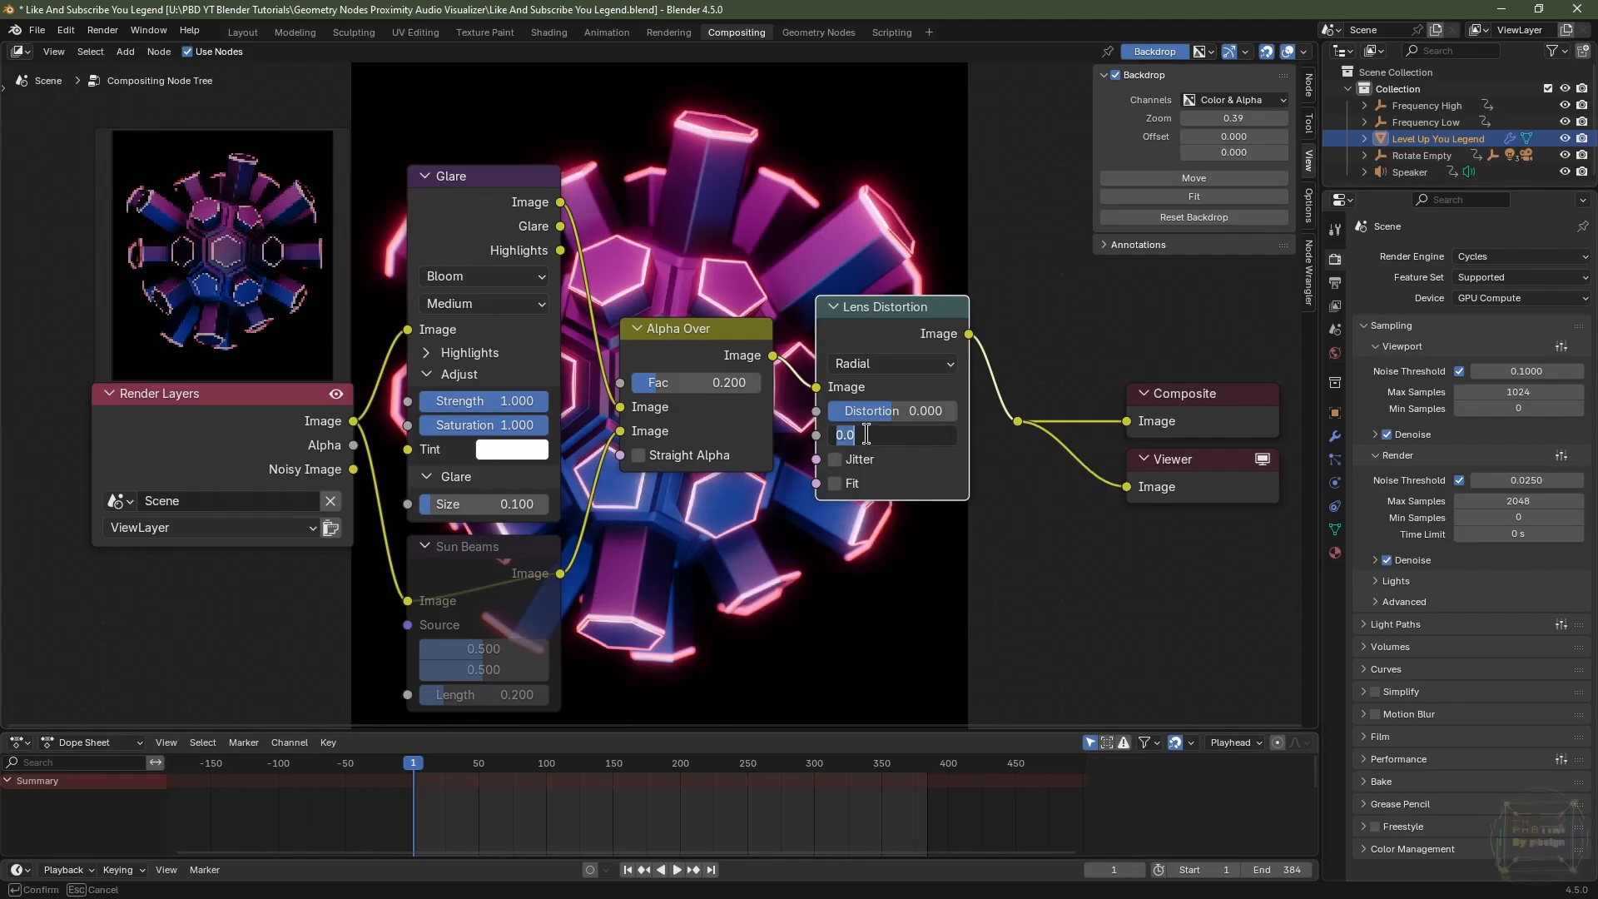
text(.2)
key(Return)
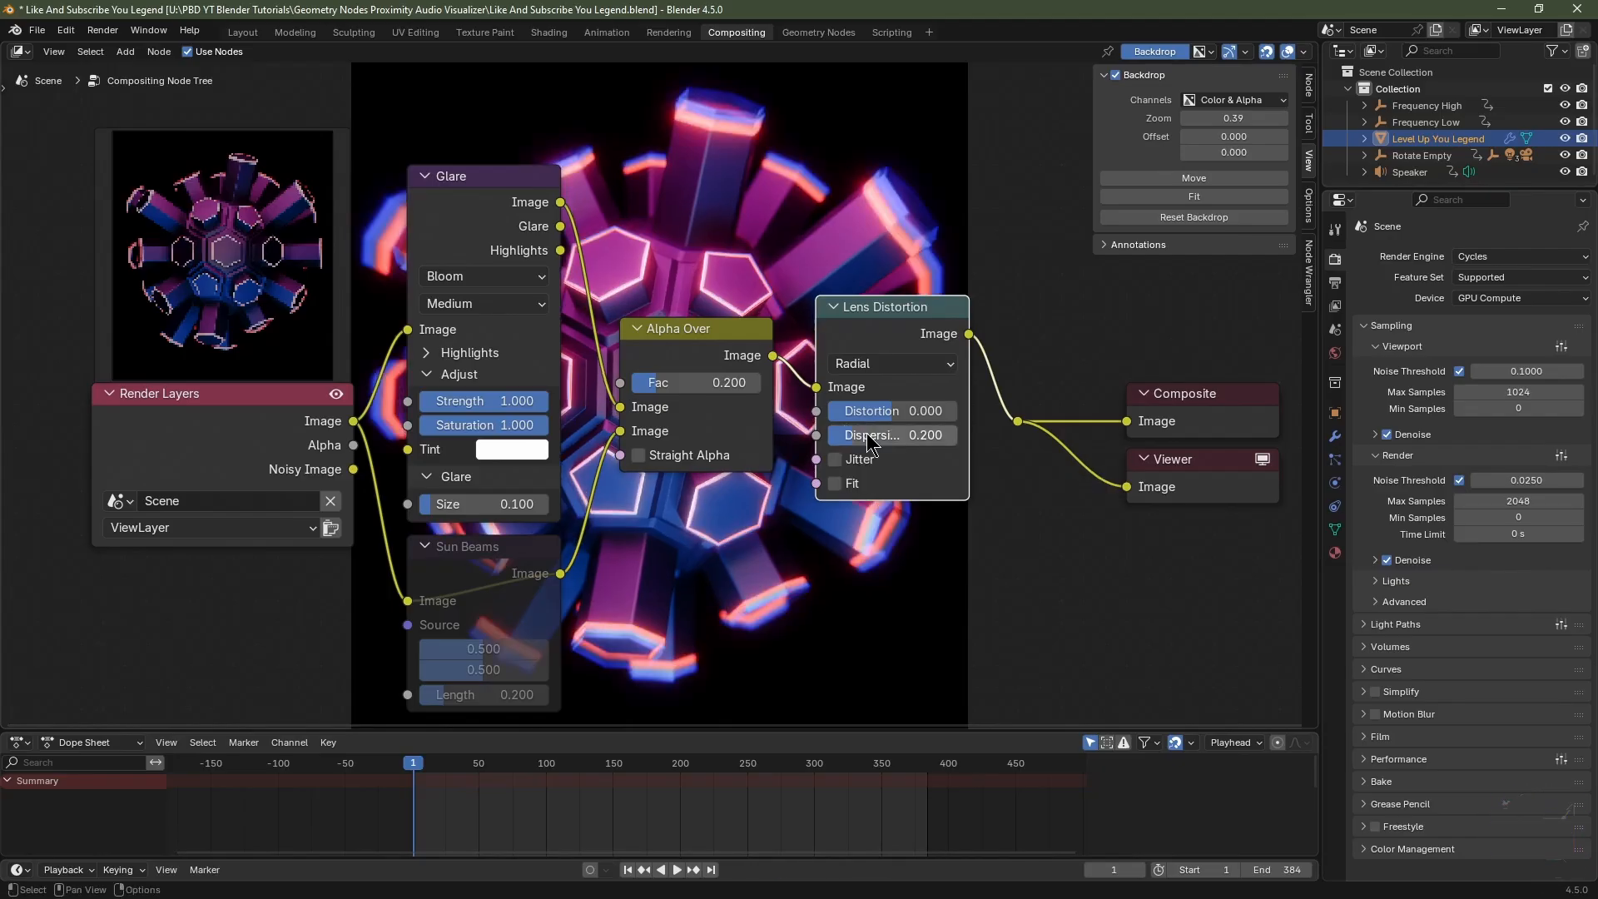
key(i)
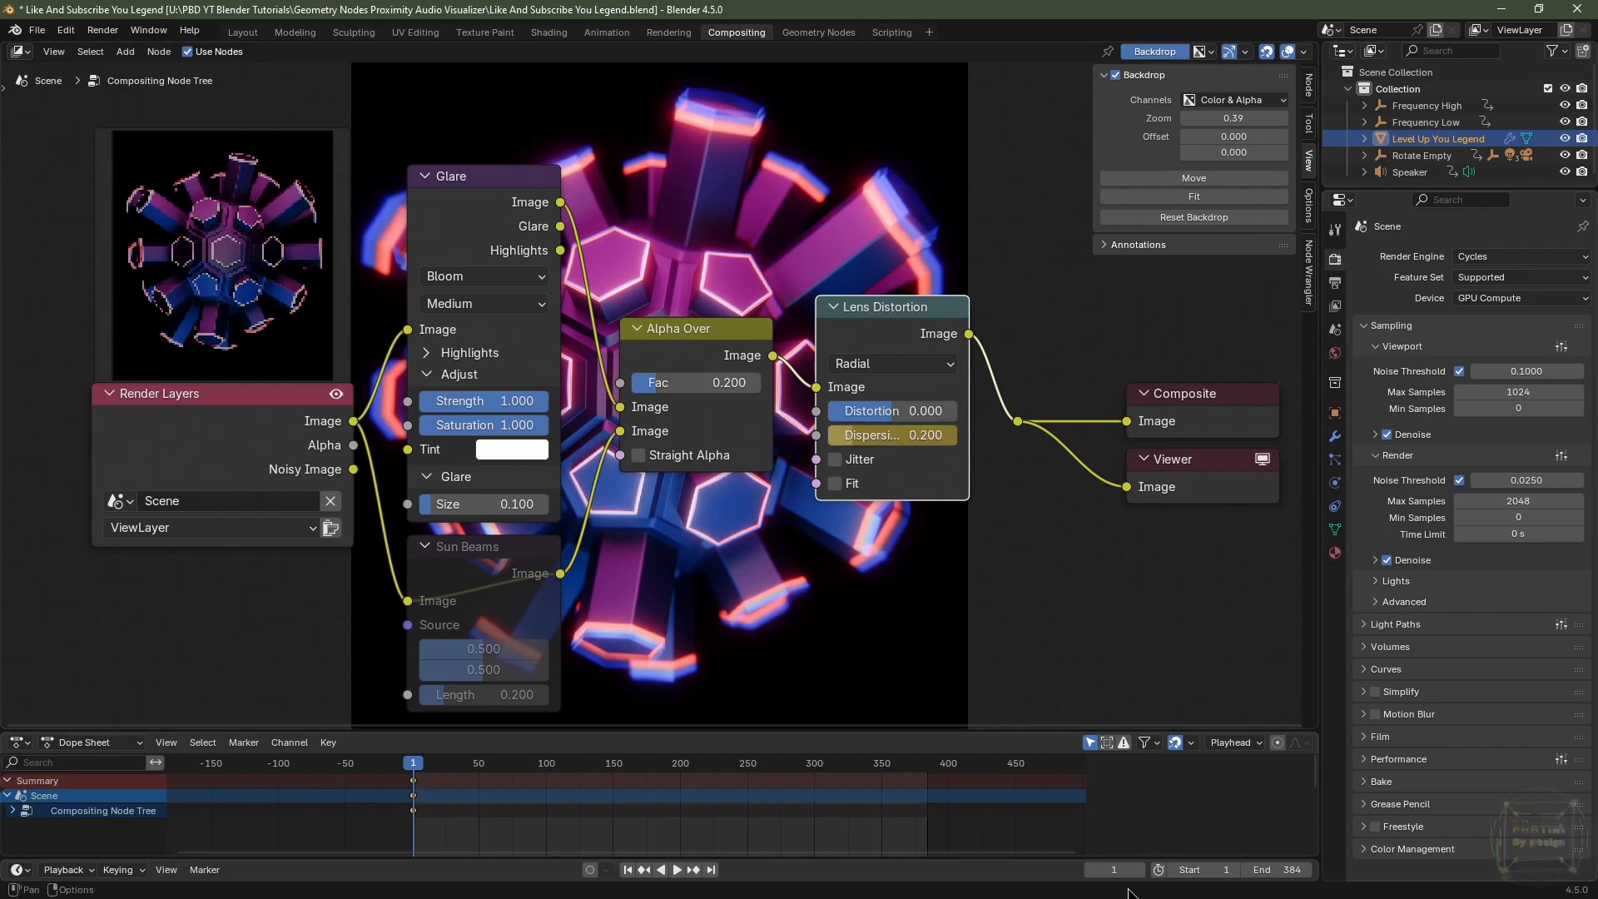
Go to frame 10, lower the Lens Distortion dispersion to 0 and keyframe it.
double_click(1119, 867)
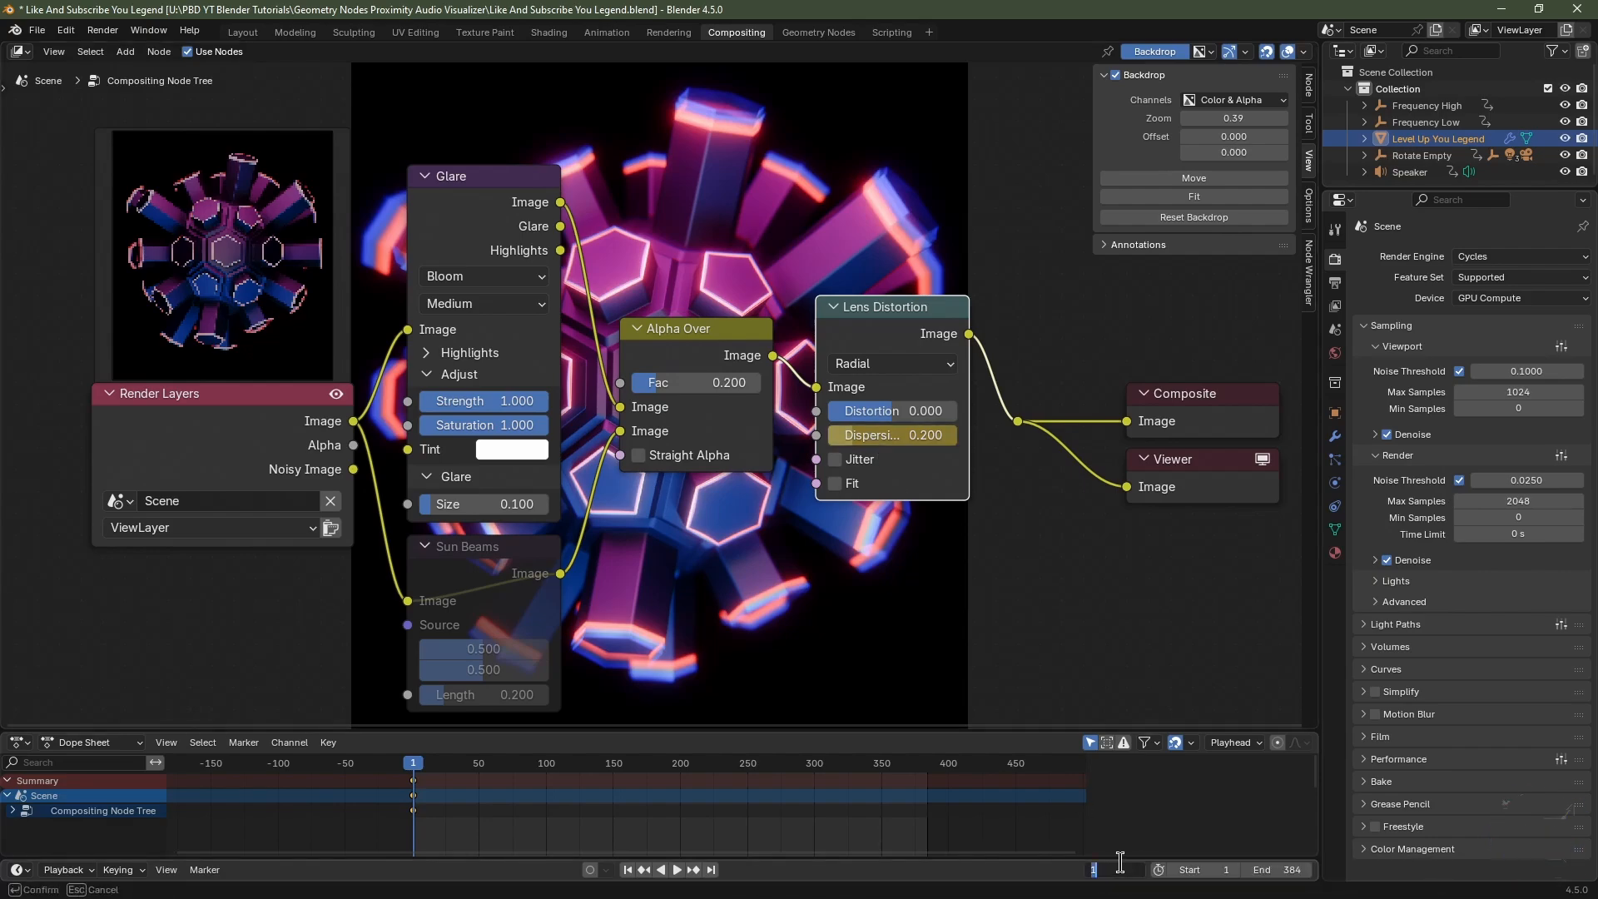
text(10)
key(Return)
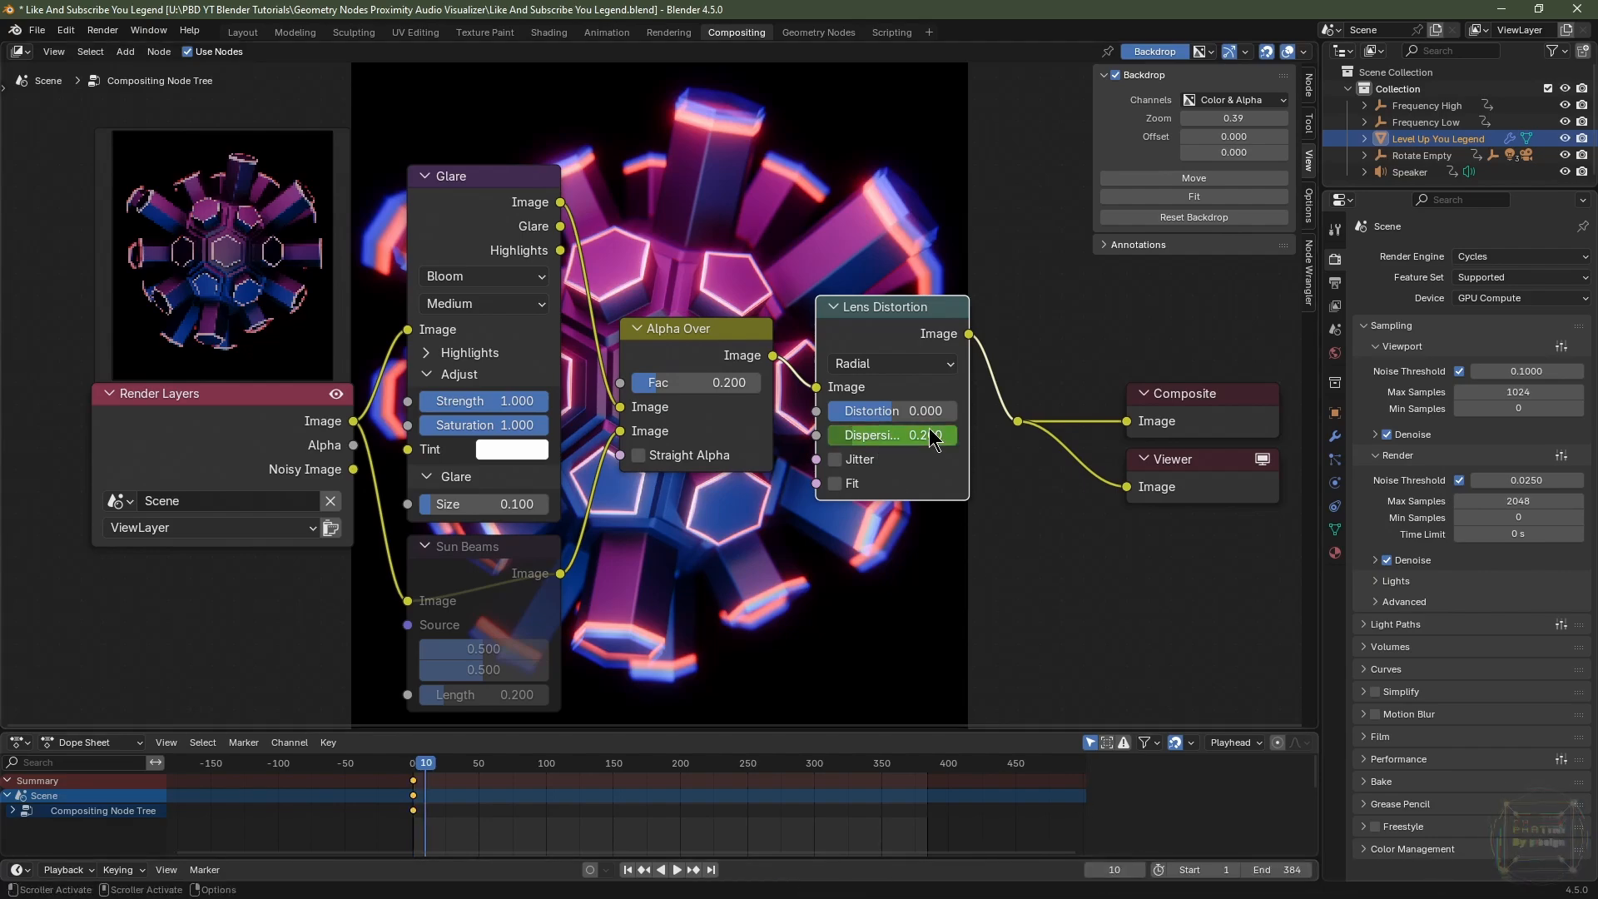
drag(932, 442, 885, 445)
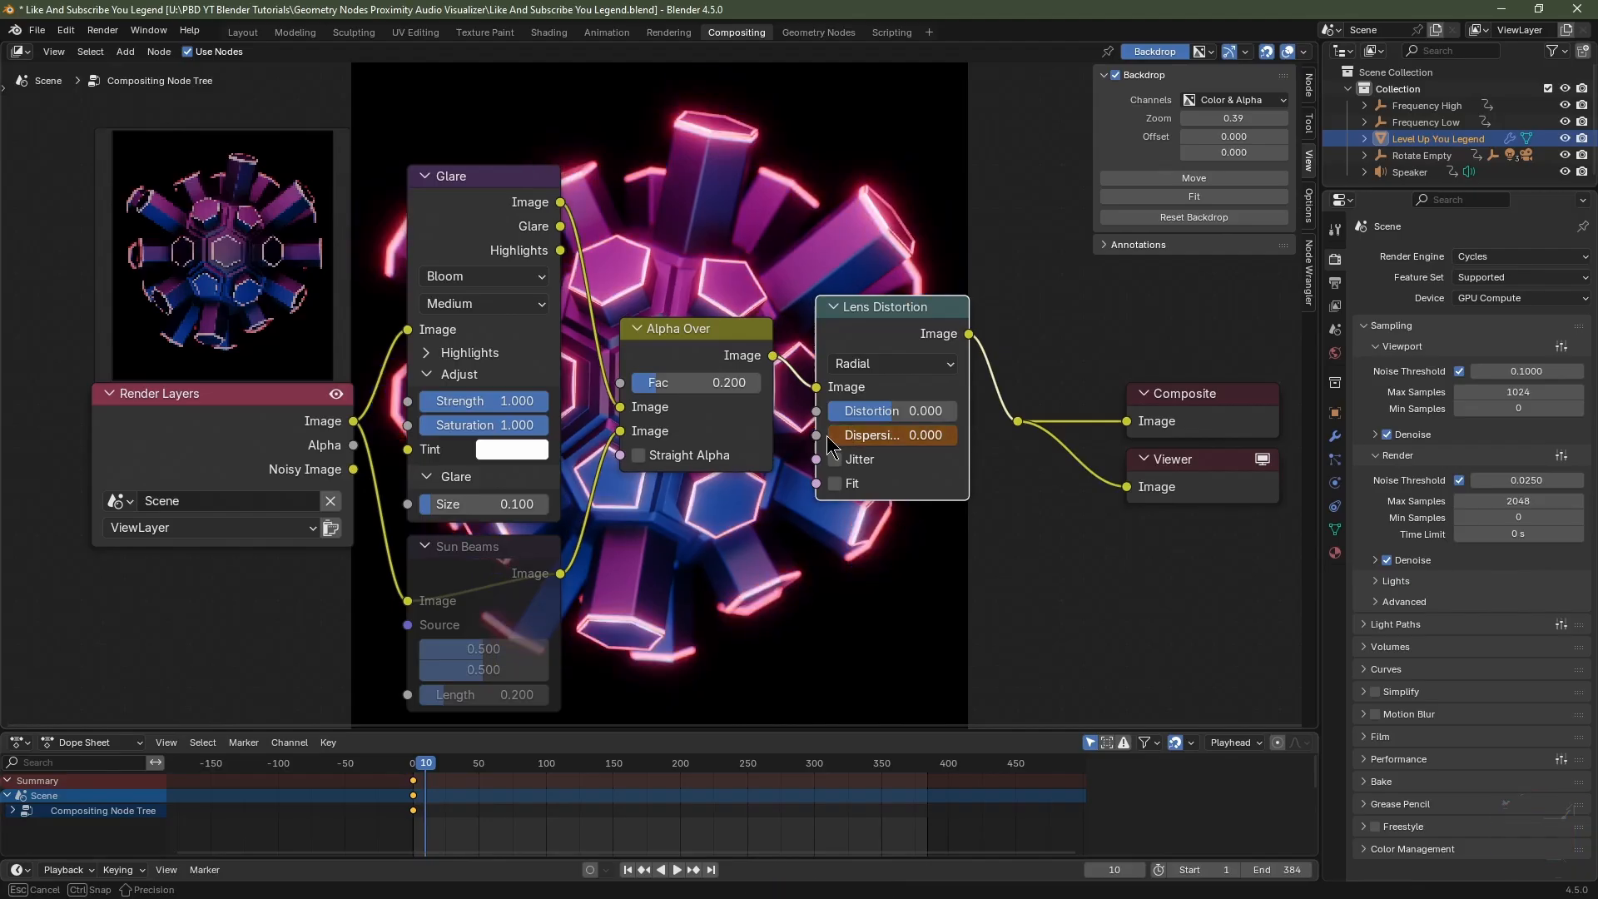
key(i)
key(i)
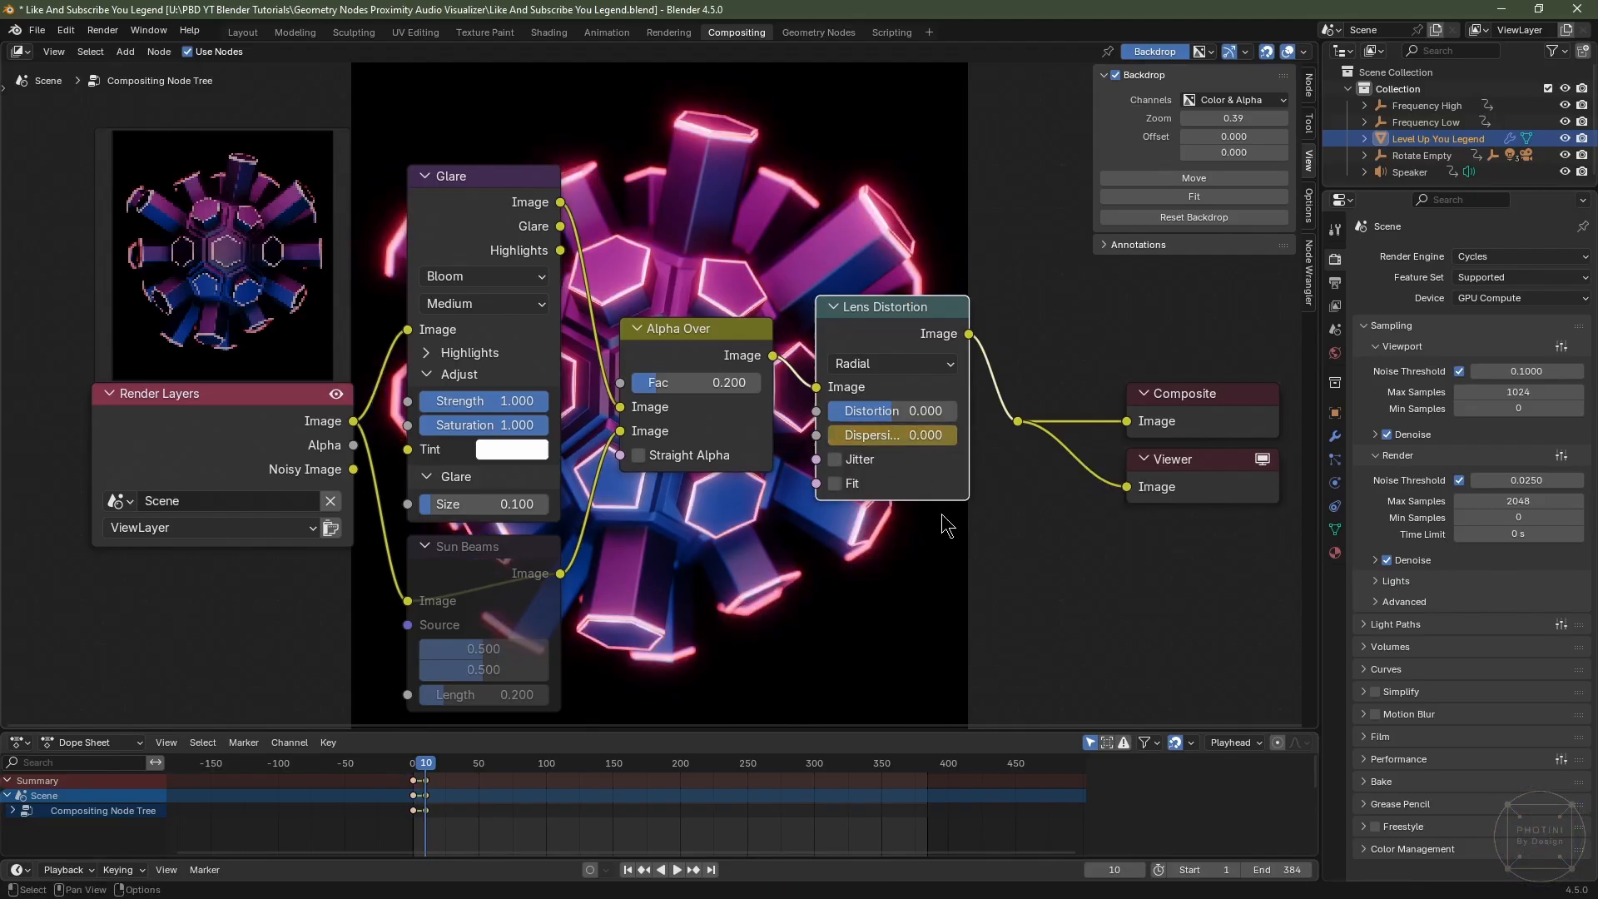
Keyframe the Lens Distortion dispersion at 0 on frame 191, one frame before 48*4, and advance to frame 192.
double_click(1116, 869)
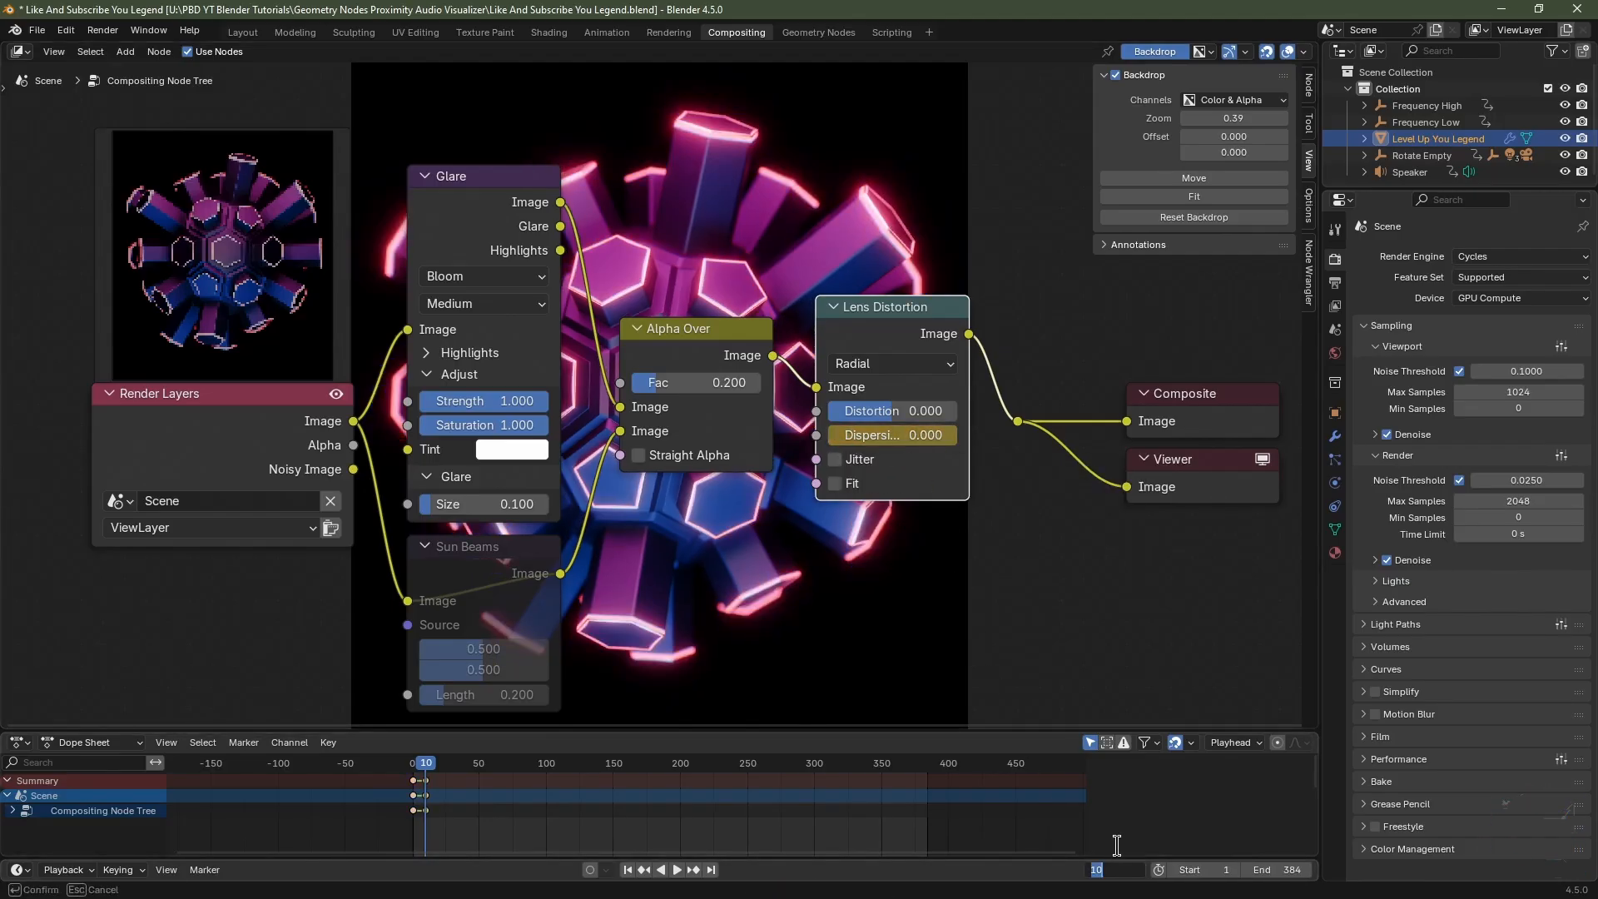
text(48*4)
key(Return)
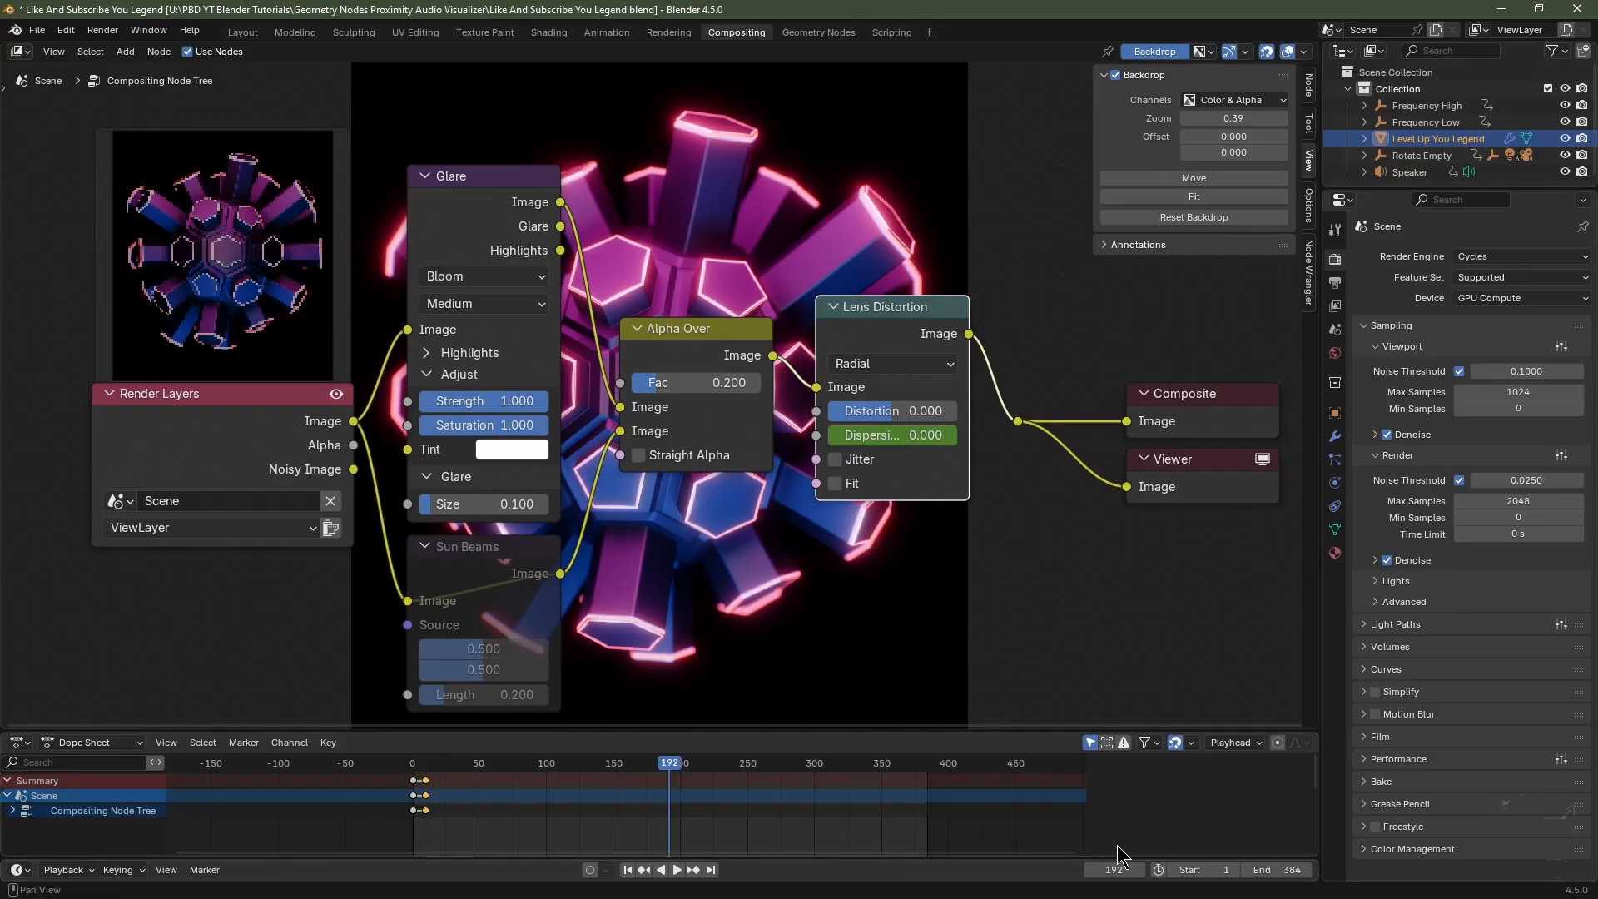
key(Left)
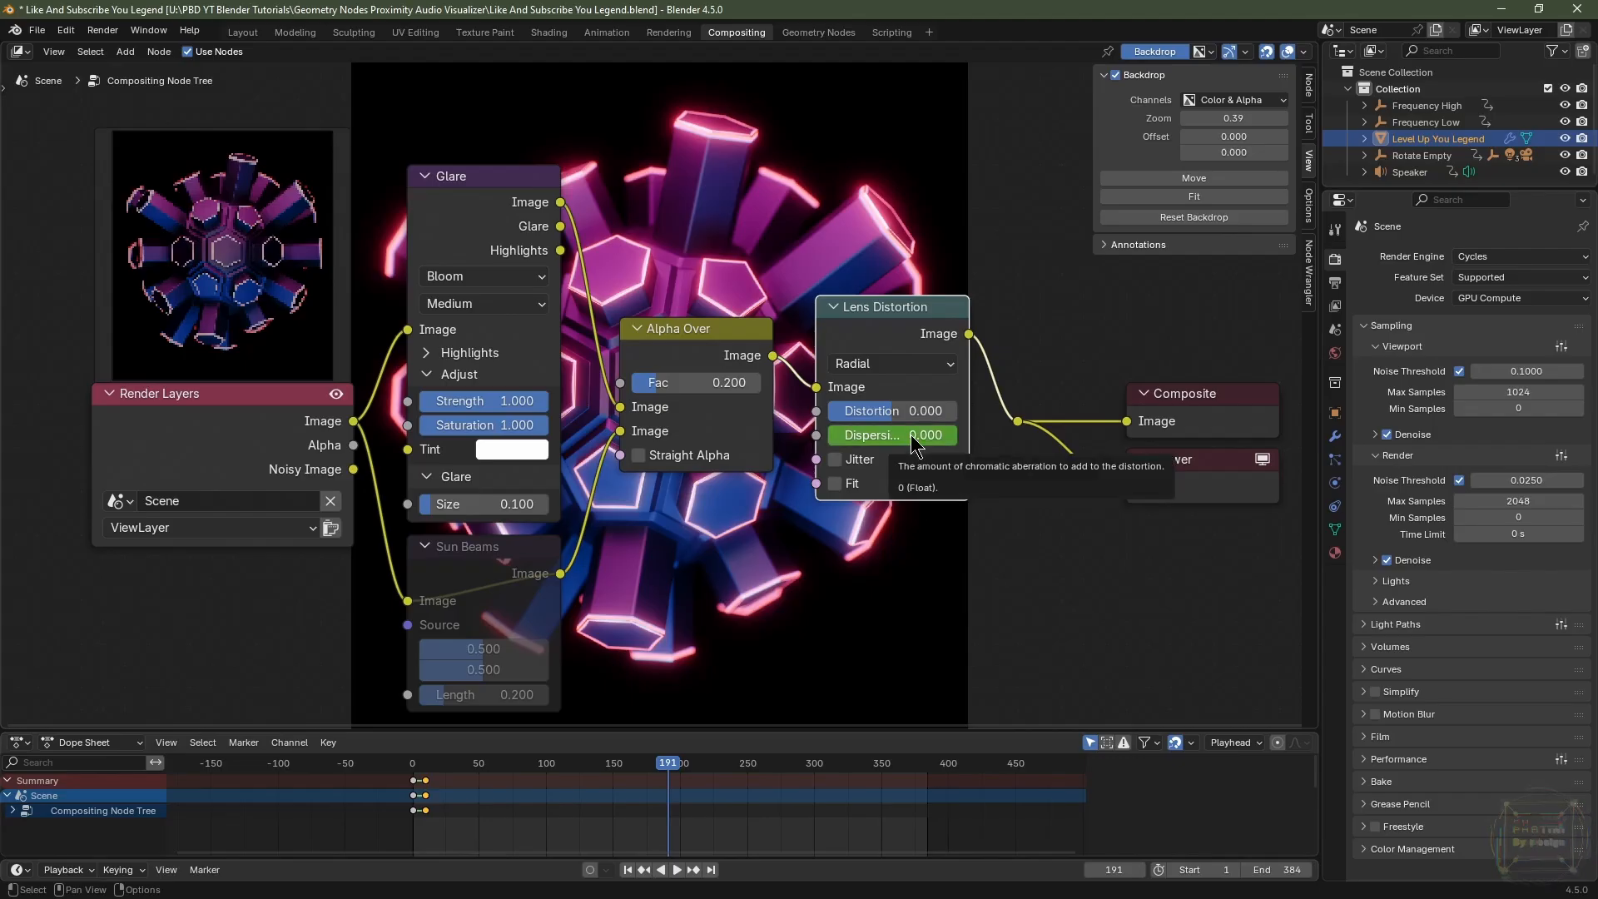
key(i)
key(Right)
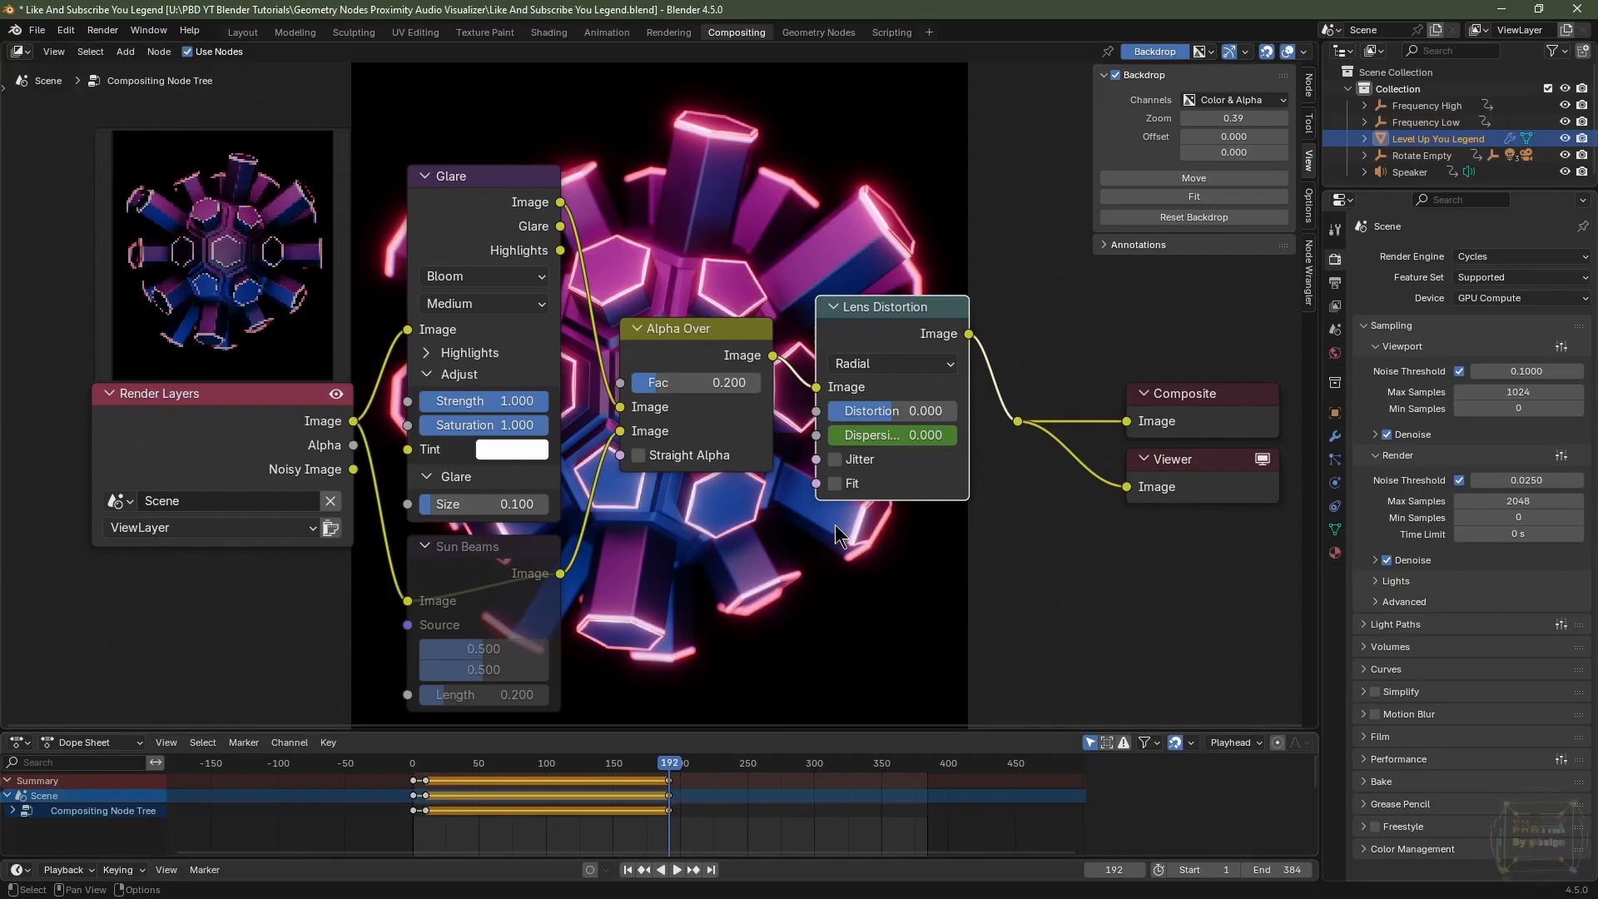
Set the Lens Distortion node's dispersion to 0.2 and keyframe it at frame 192.
click(886, 434)
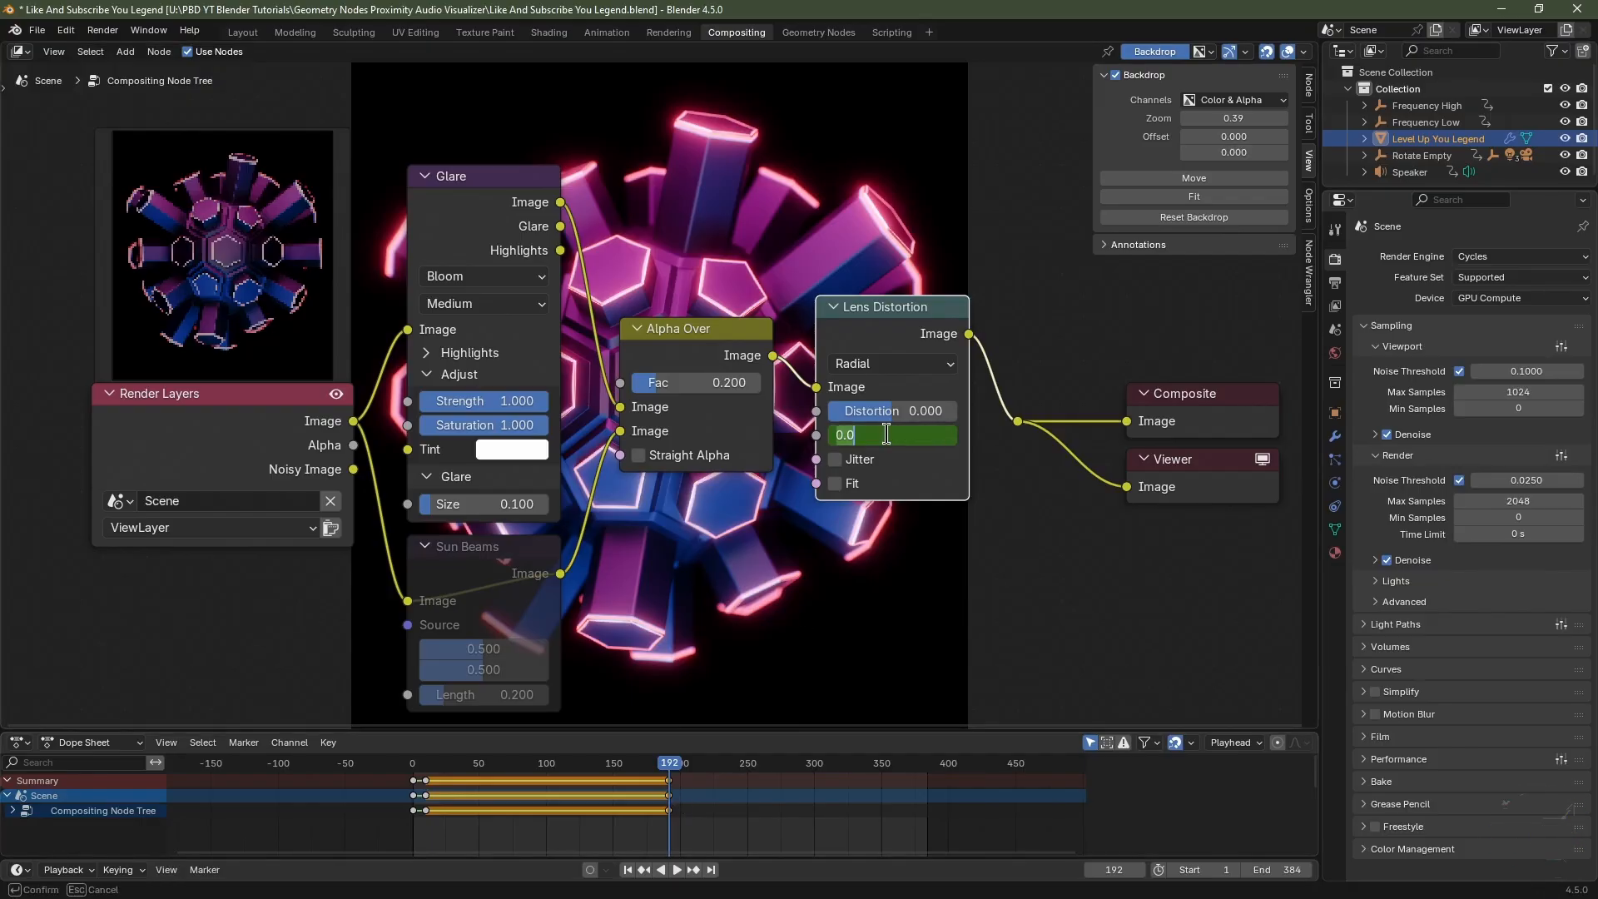
key(Return)
key(i)
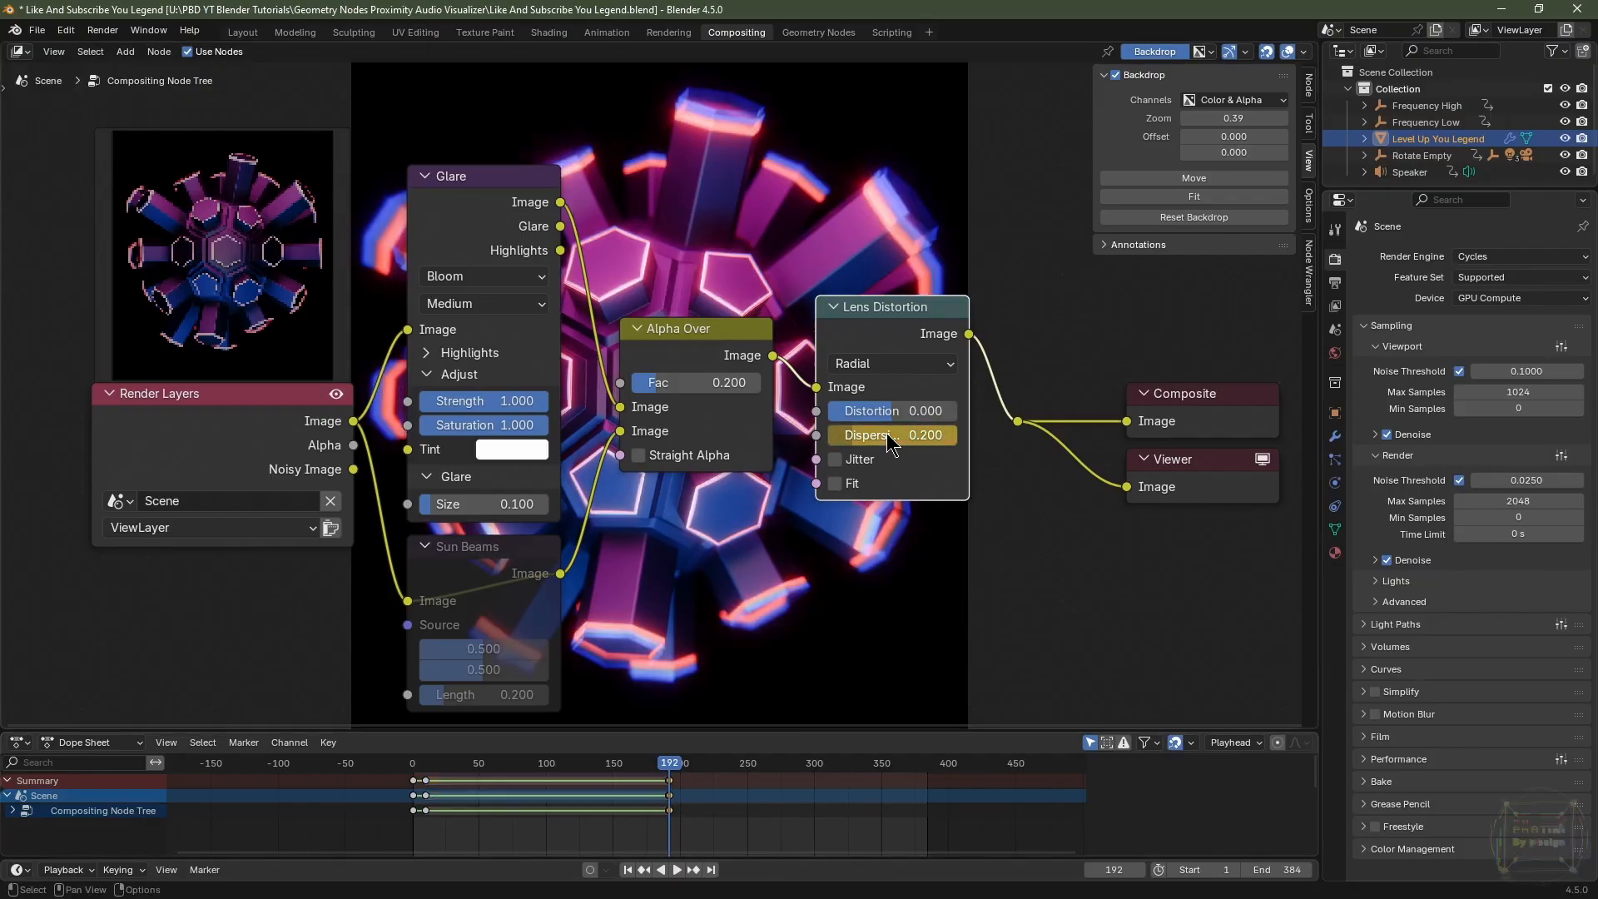
Keyframe the Lens Distortion dispersion at 0 on frame 202 and again on the end frame 384.
click(1116, 869)
text(202)
key(Return)
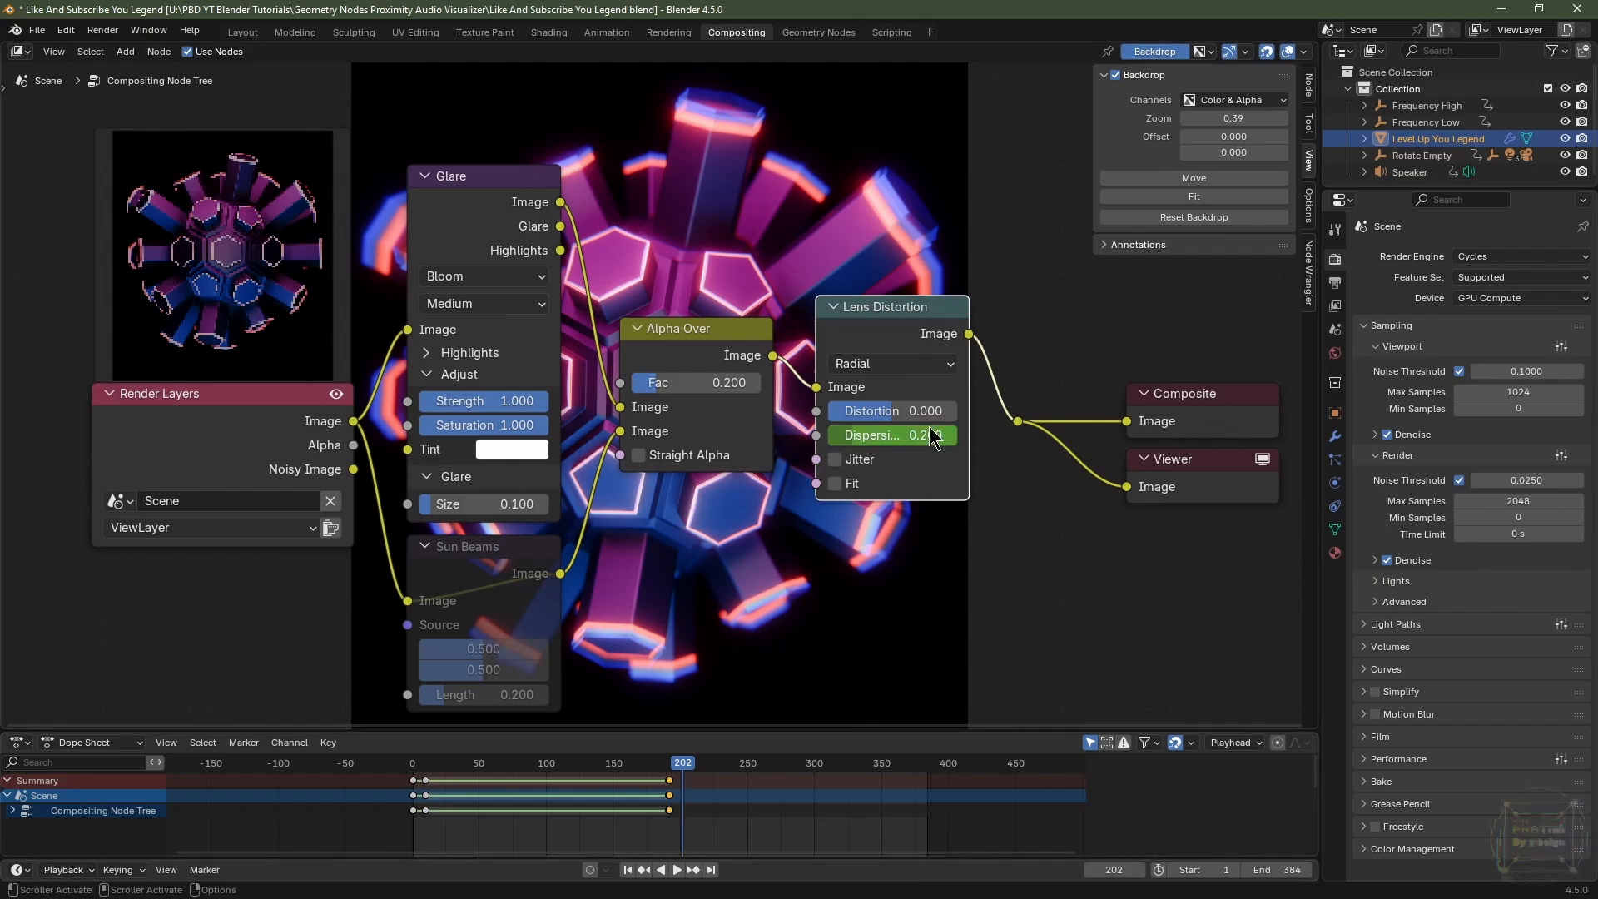
drag(931, 446, 885, 443)
key(i)
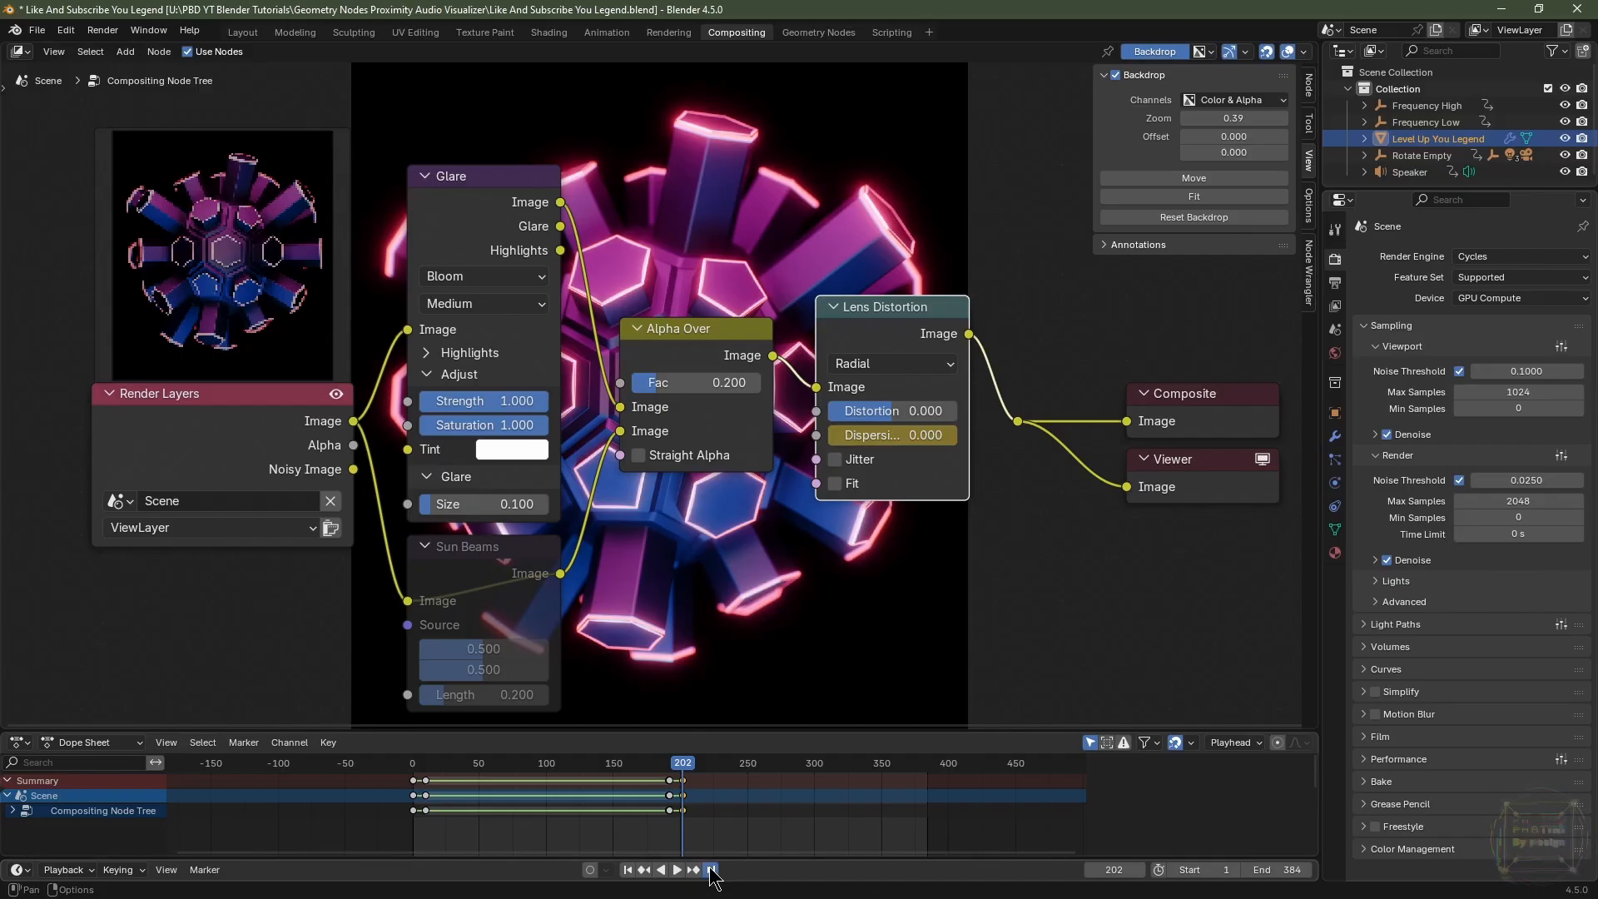
click(712, 870)
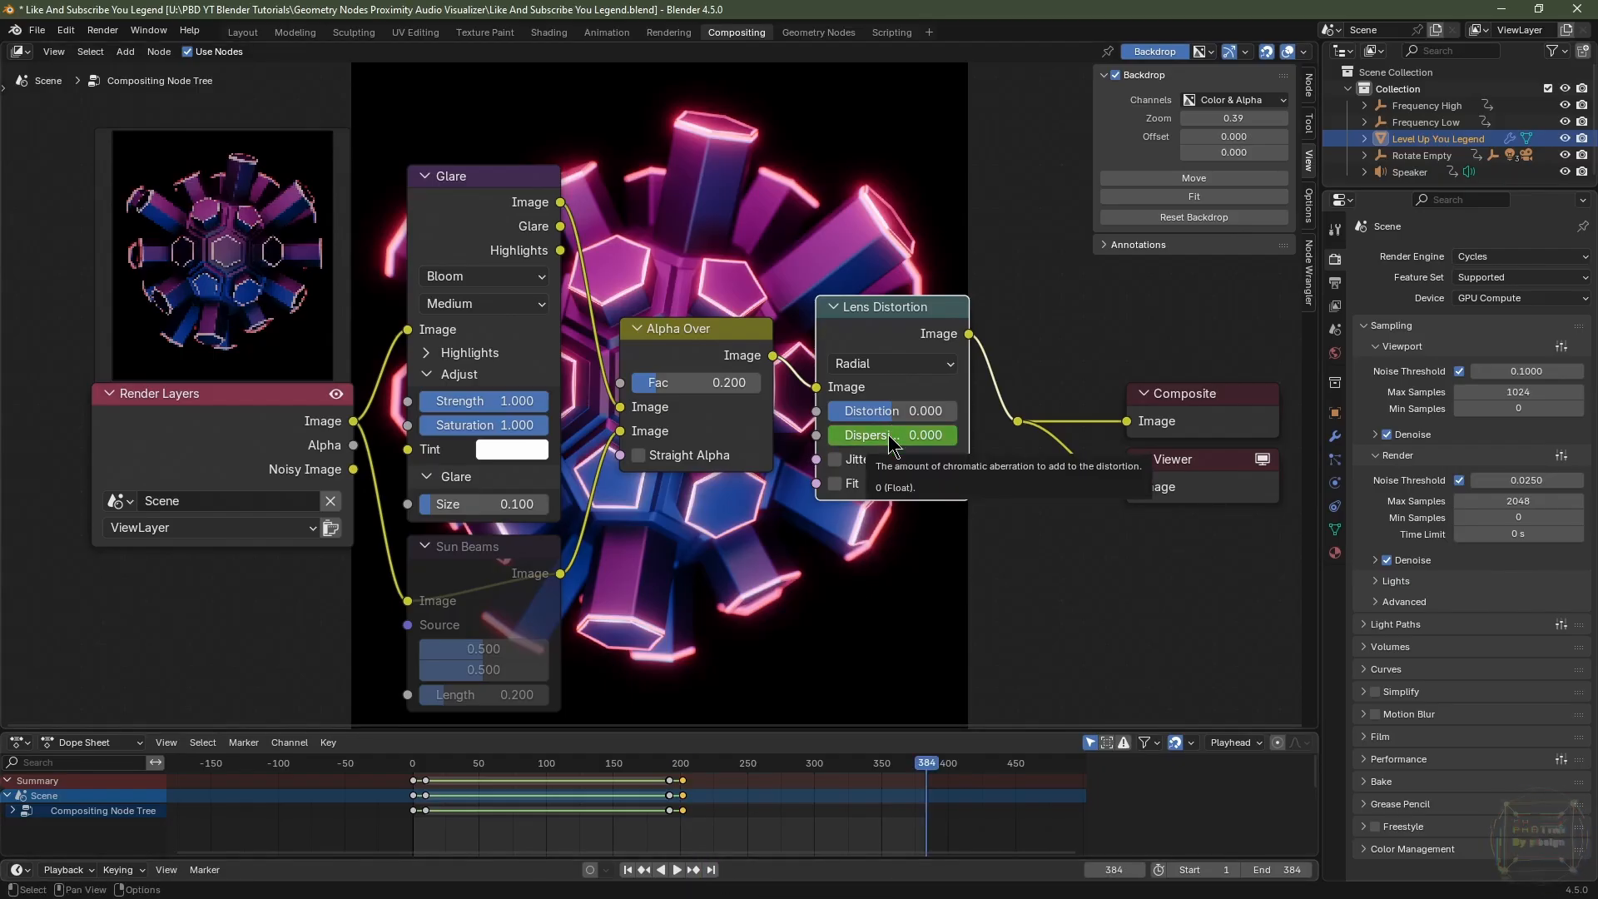
key(i)
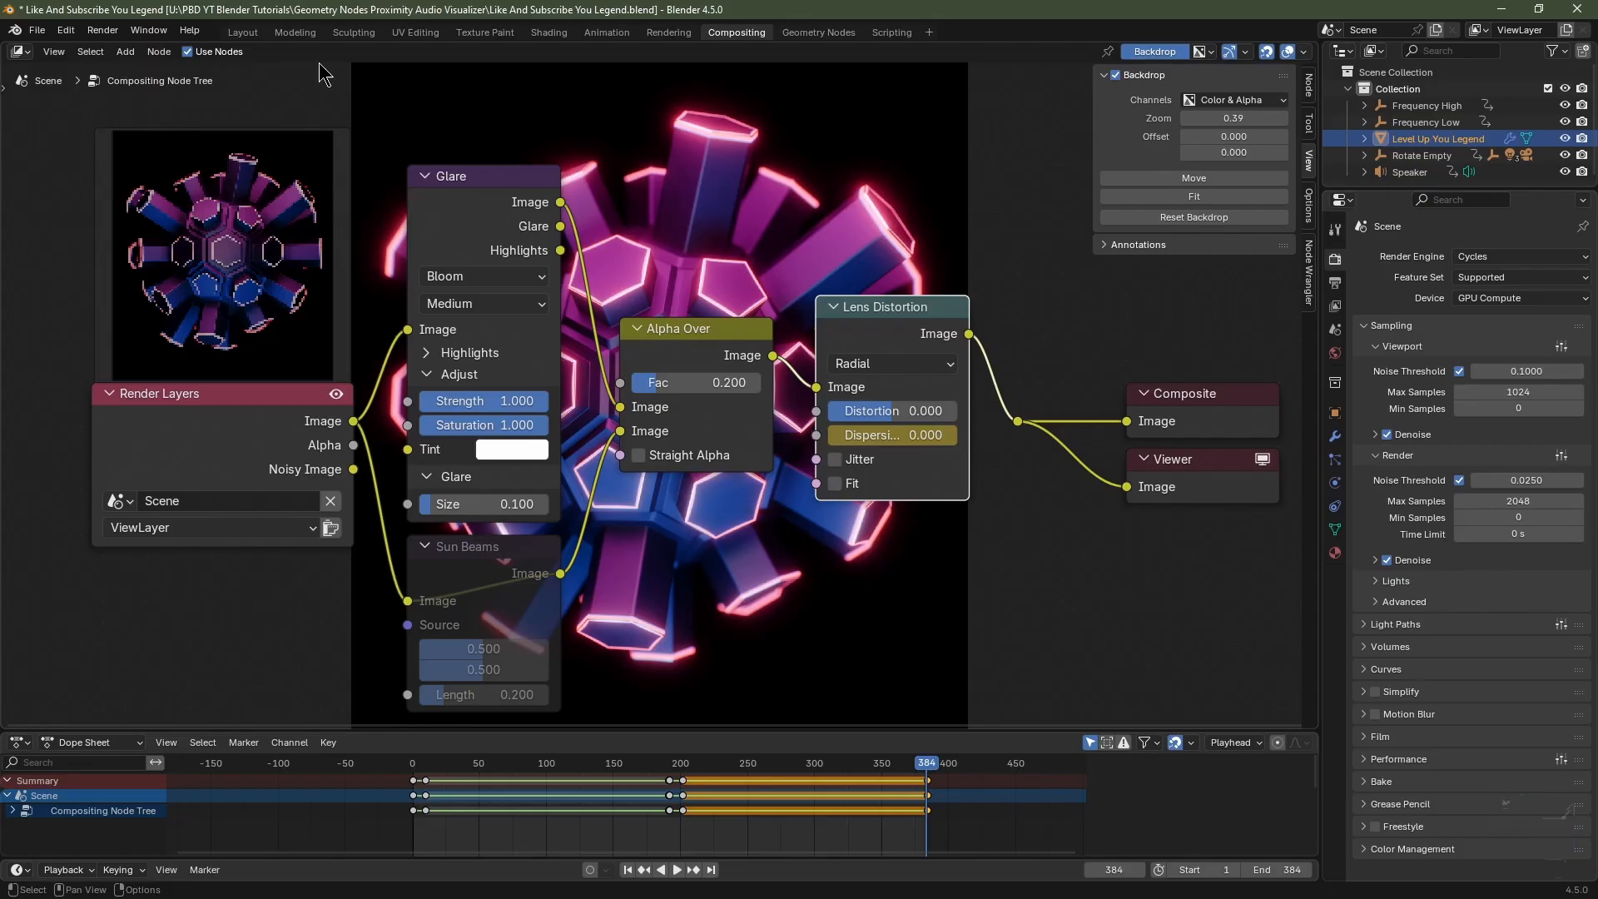
In the Layout workspace, show the viewport in rendered shading with the compositor preview set to Camera.
click(244, 33)
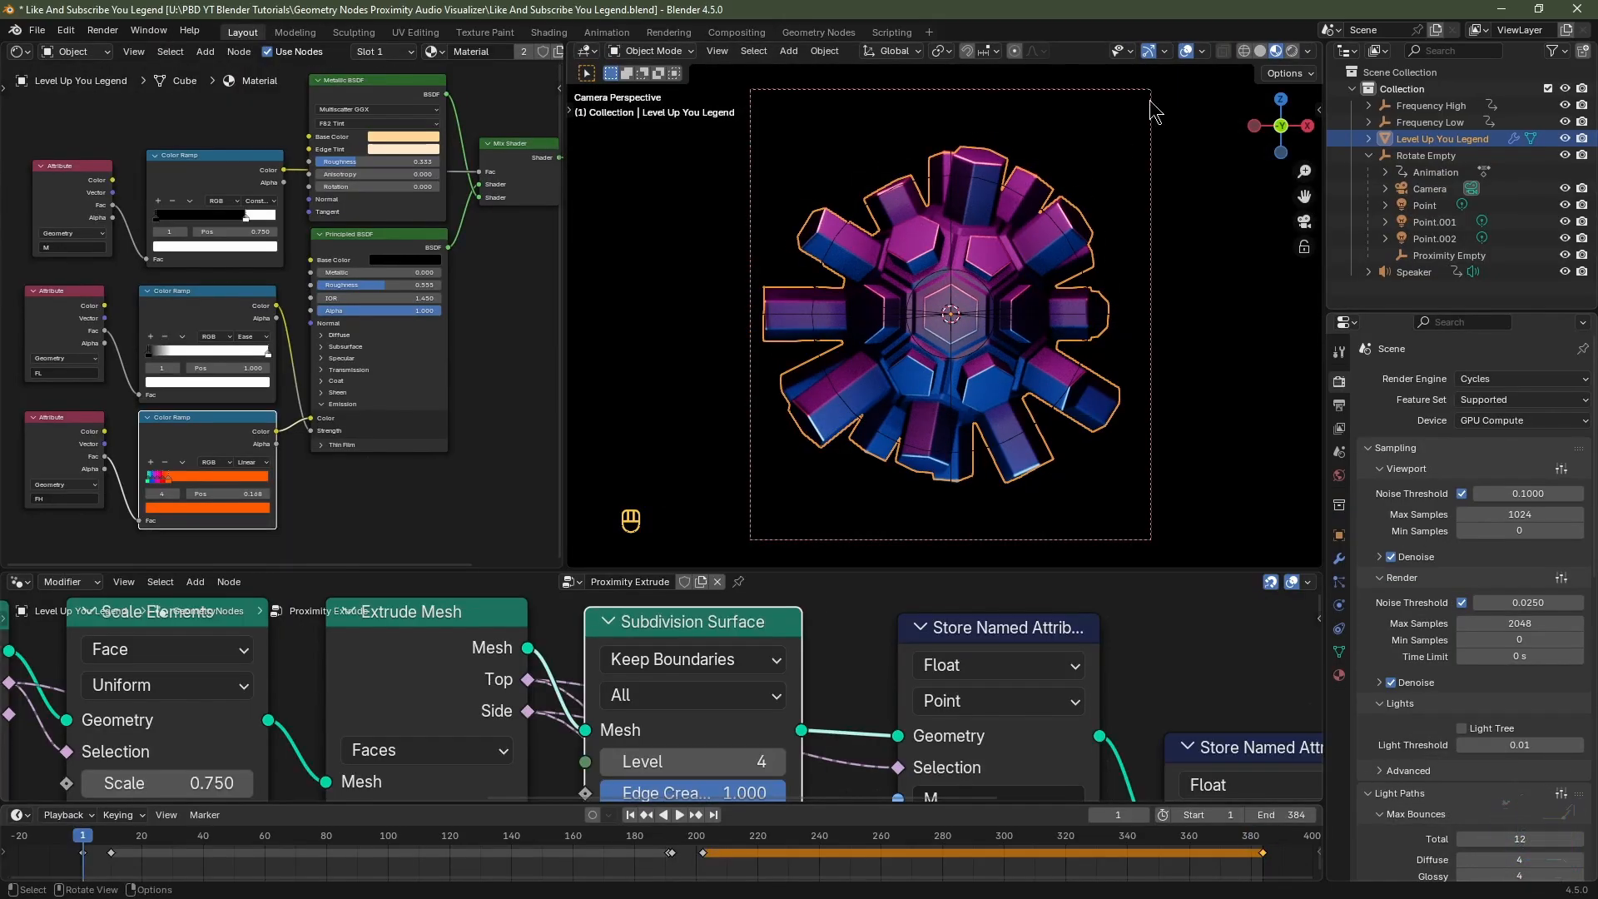
click(1290, 53)
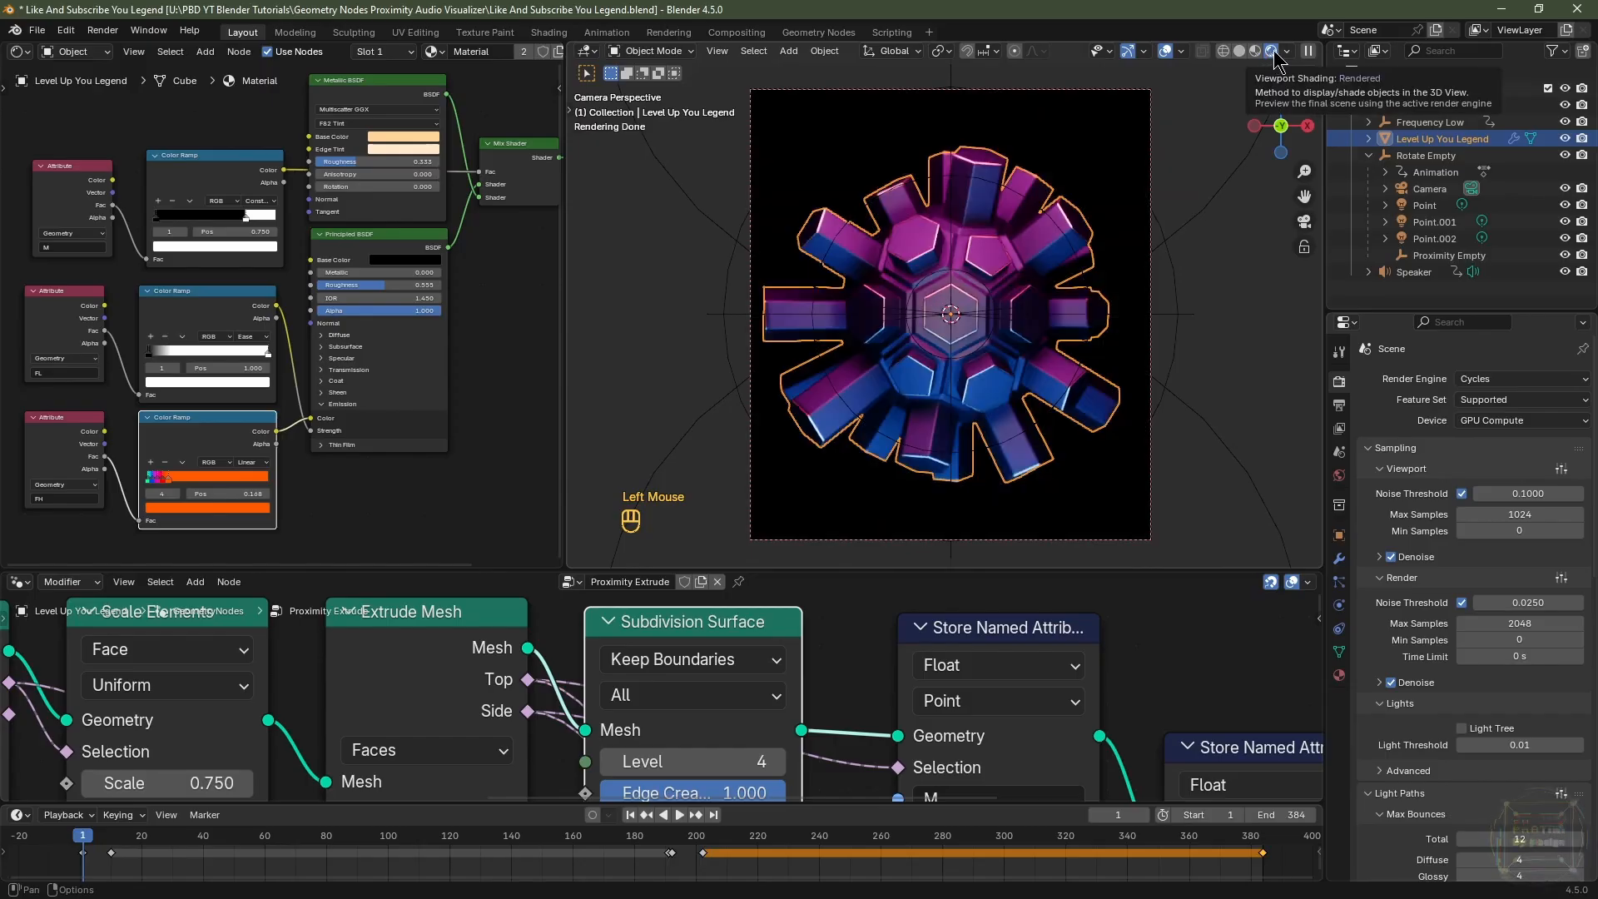
click(1290, 53)
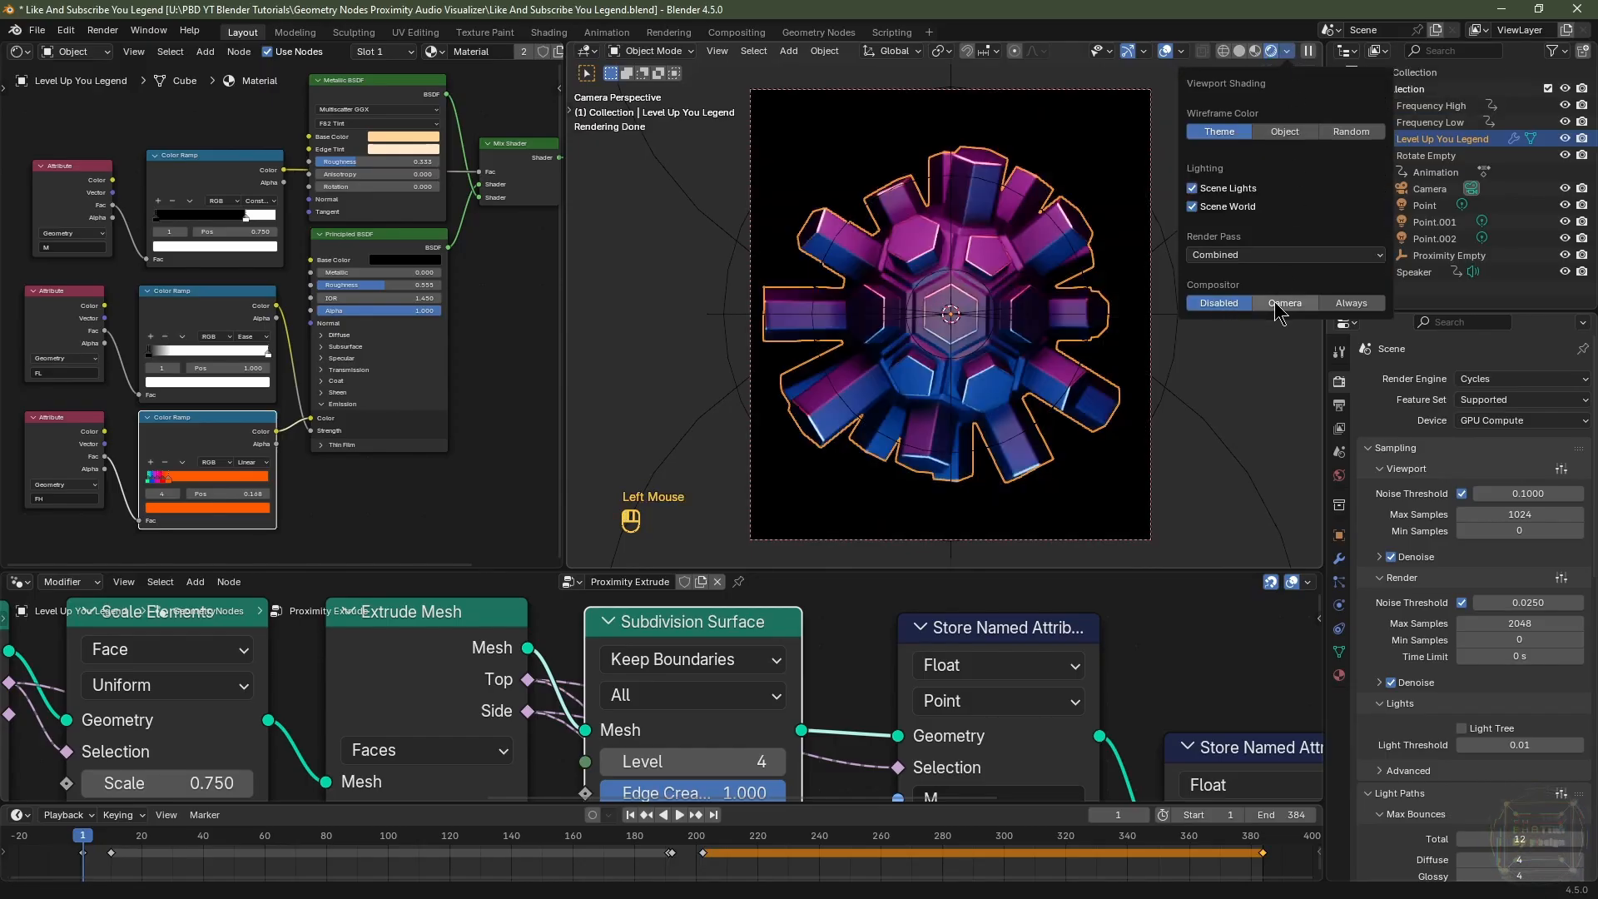
scroll(963, 210, up, 5)
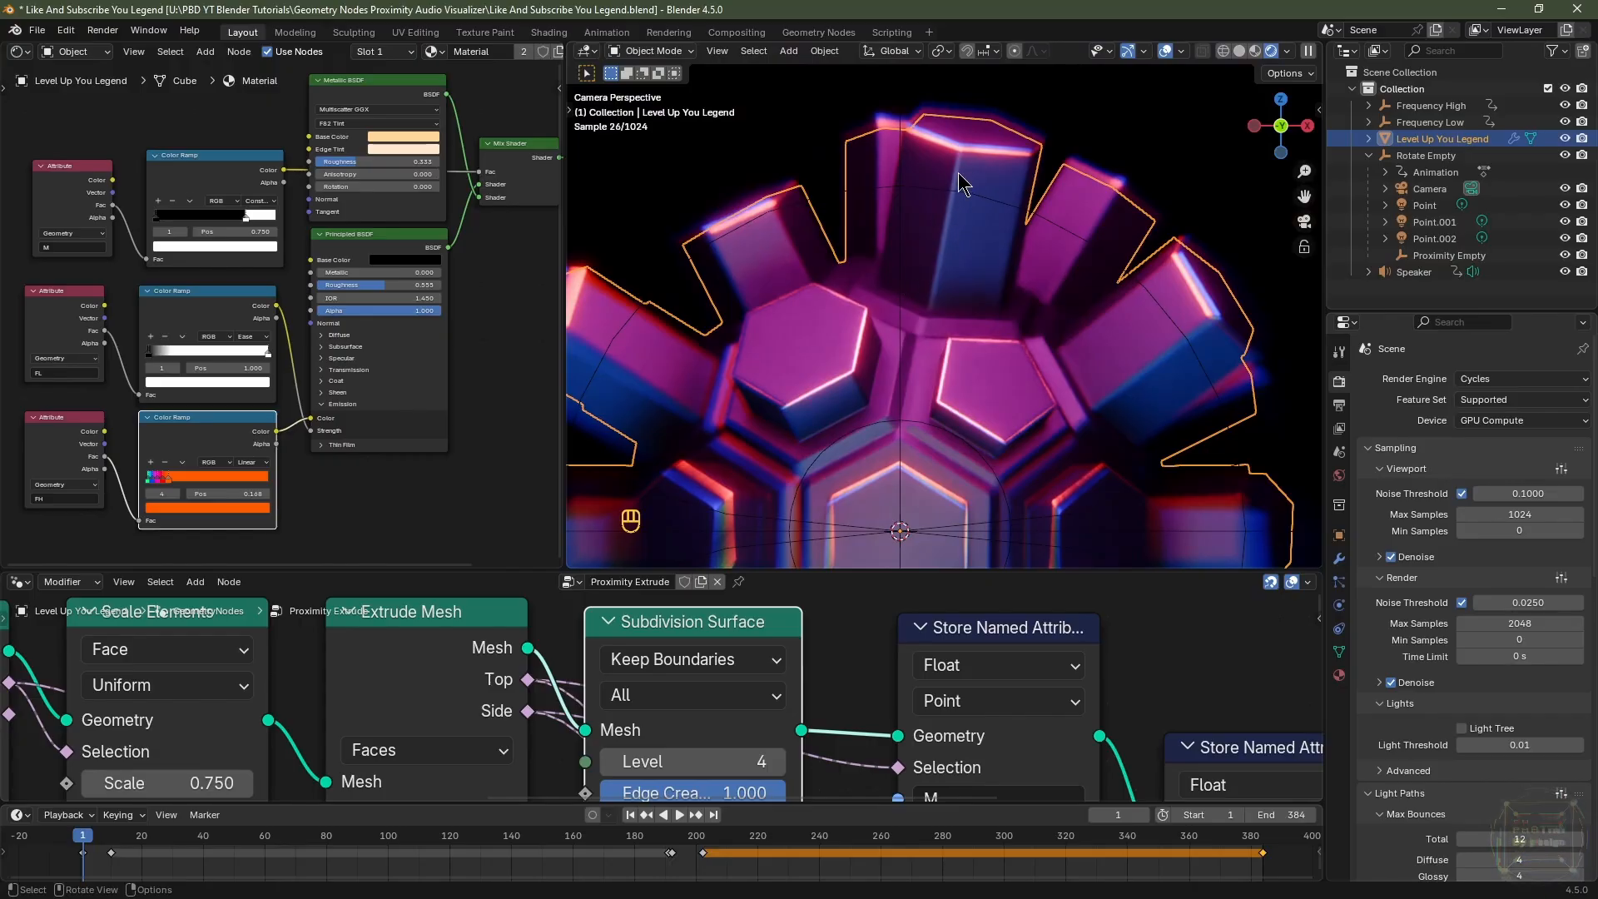
Step through the first ten frames to check the dispersion fade in the rendered viewport, and return to frame 1.
key(Right)
key(Right)
key(Right)
key(Right)
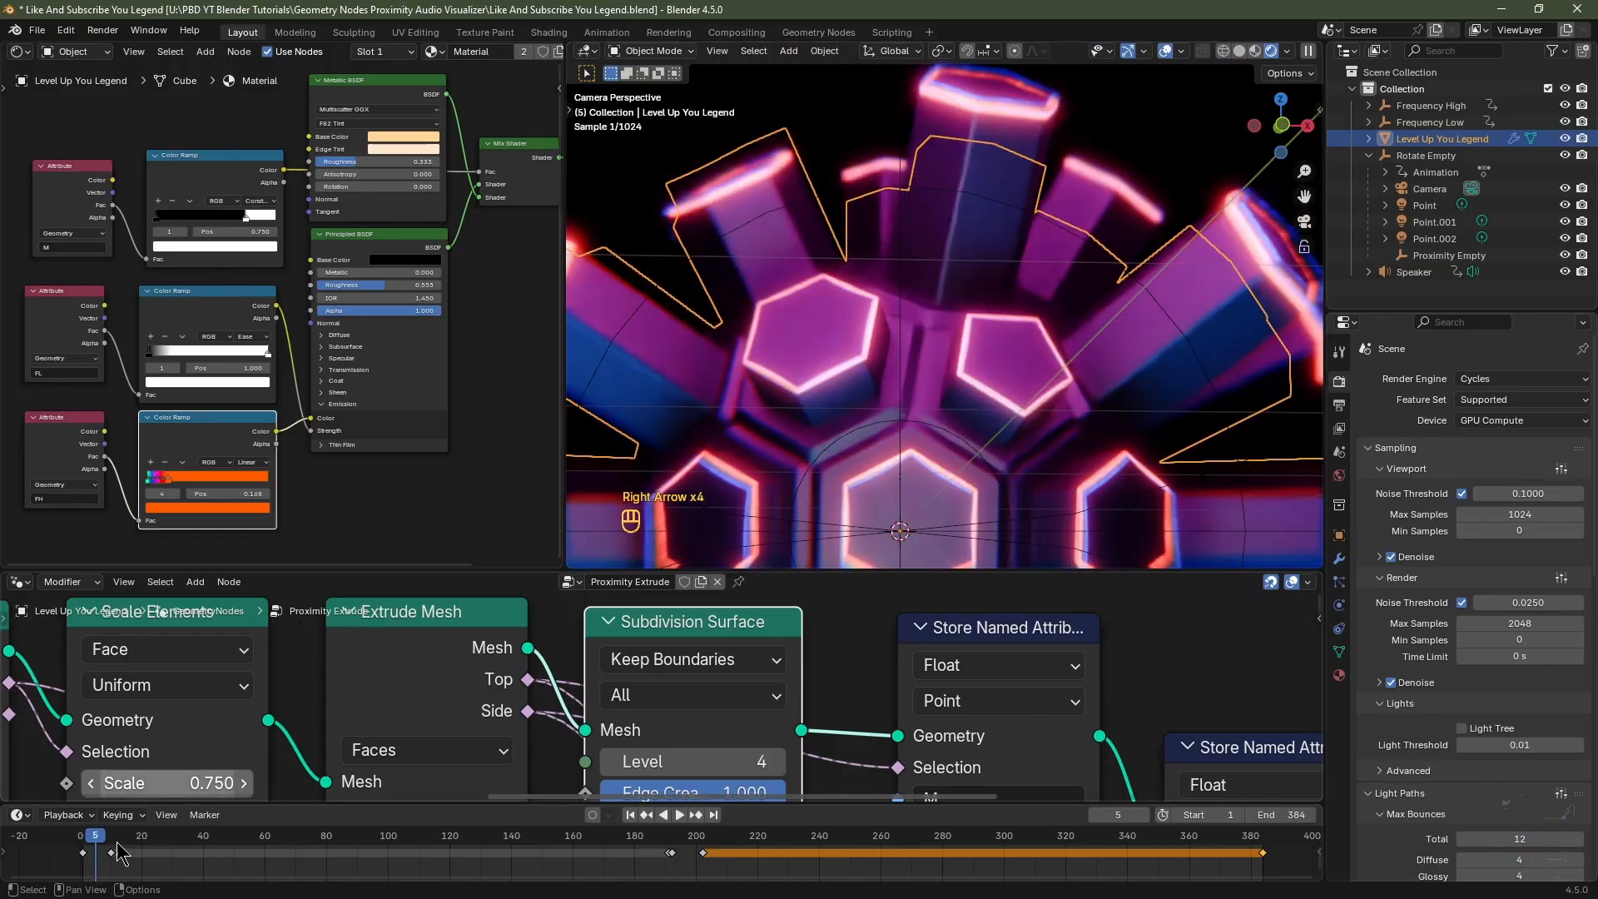
key(Right)
key(Right)
key(Right)
key(Right)
key(Right)
key(Right)
key(Right)
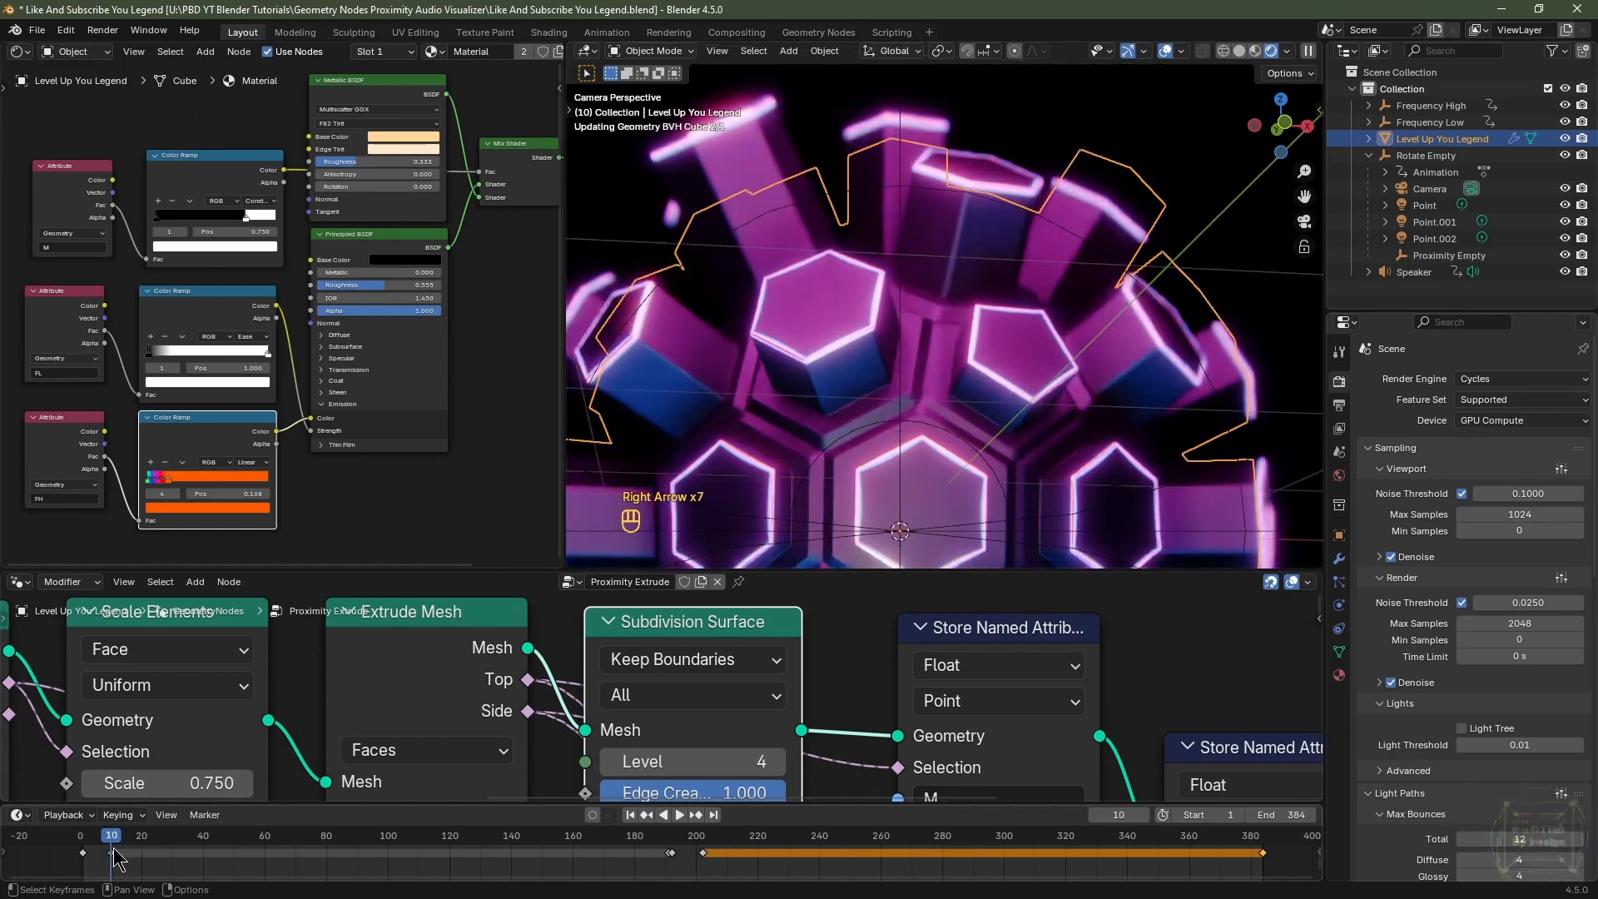
click(630, 816)
scroll(994, 304, down, 2)
shift+middle_drag(994, 304, 1025, 217)
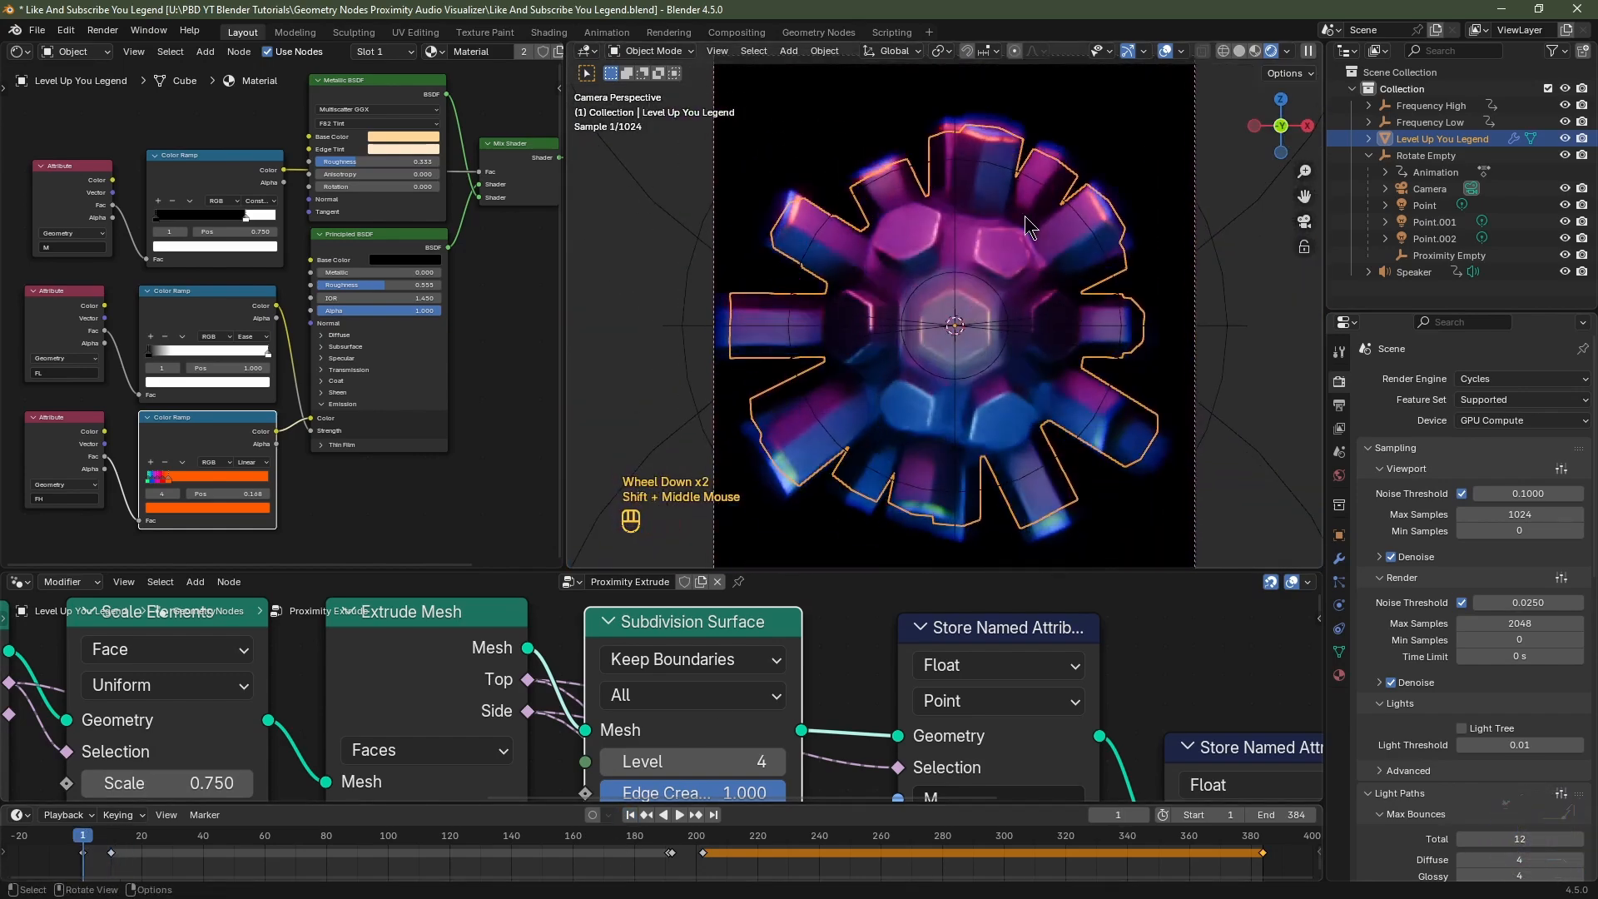
Return the viewport to solid shading and unmute the Sun Beams node in the compositor.
click(1239, 51)
click(1107, 502)
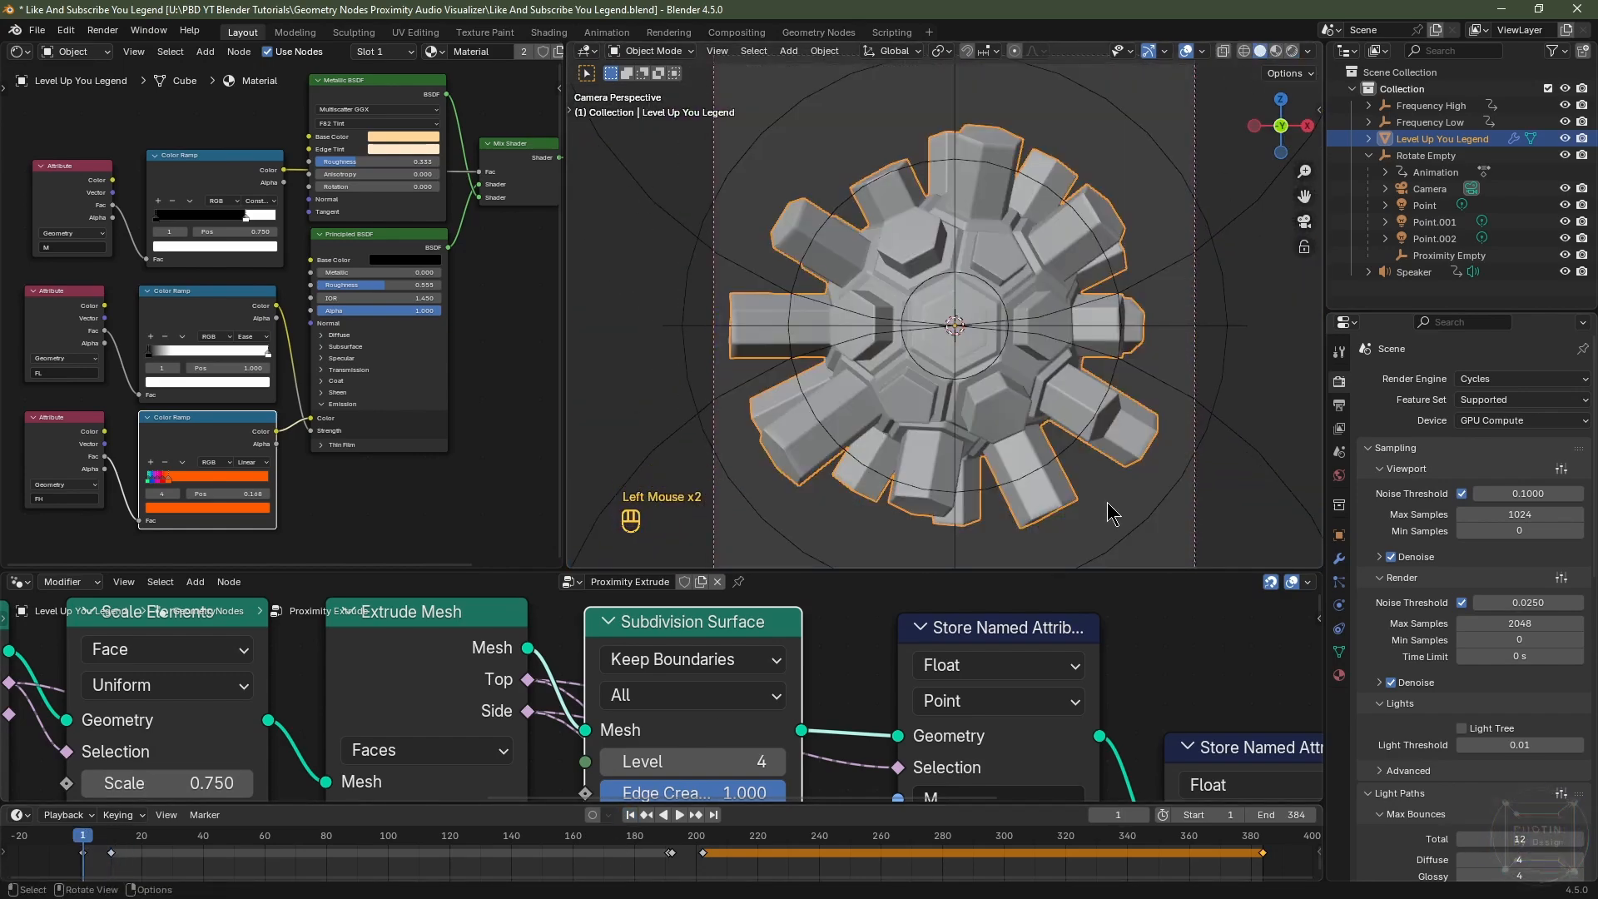
click(736, 32)
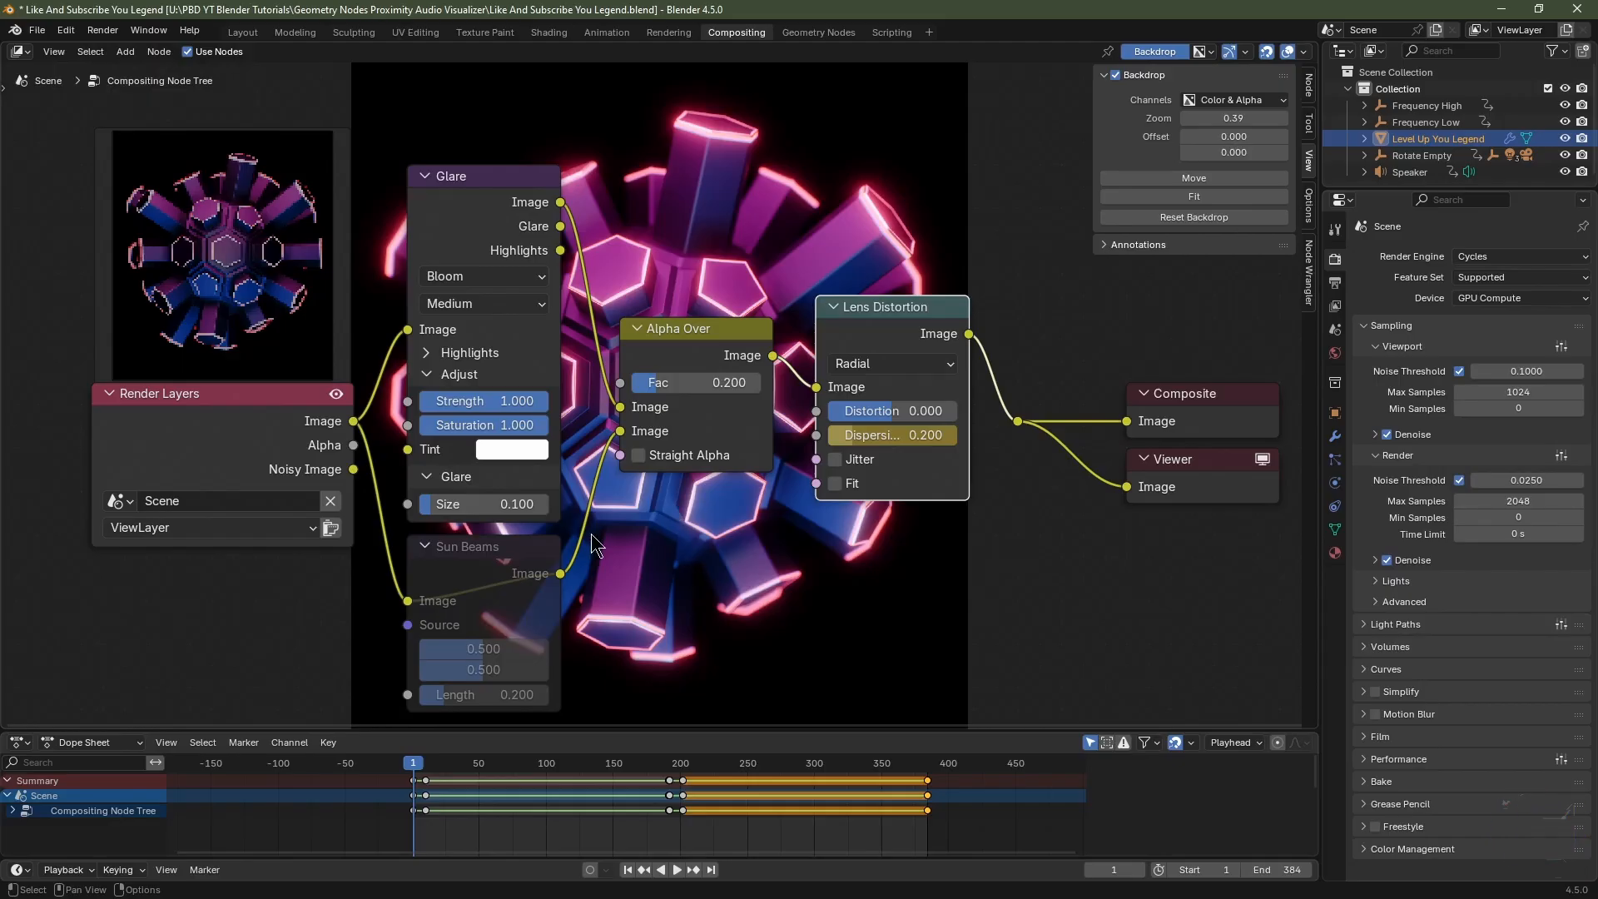
click(493, 556)
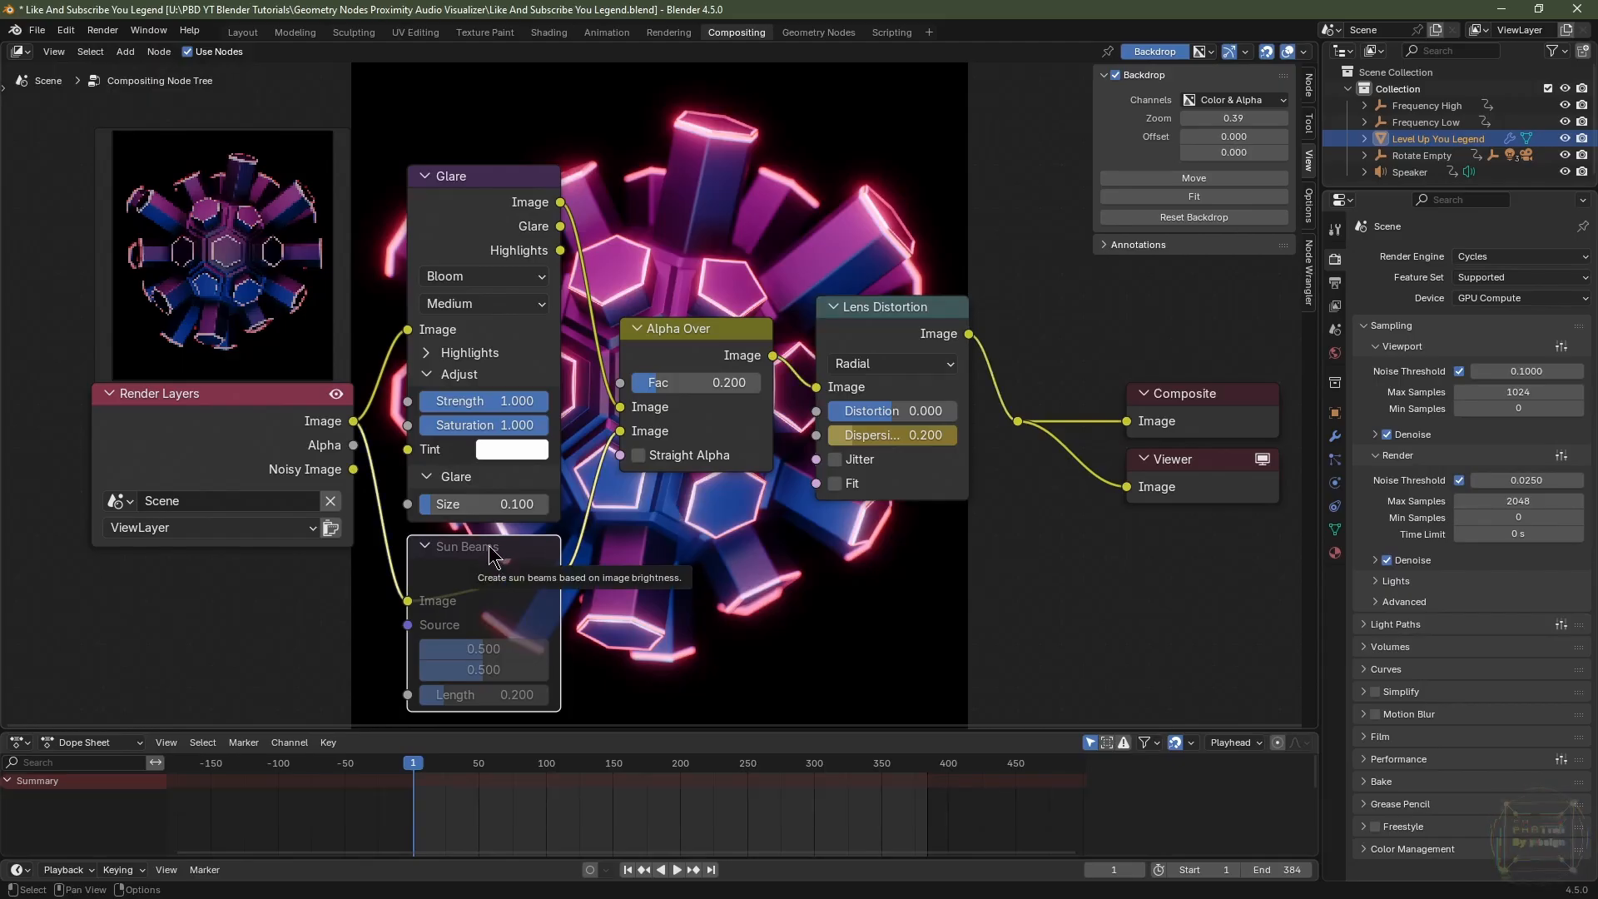
click(494, 556)
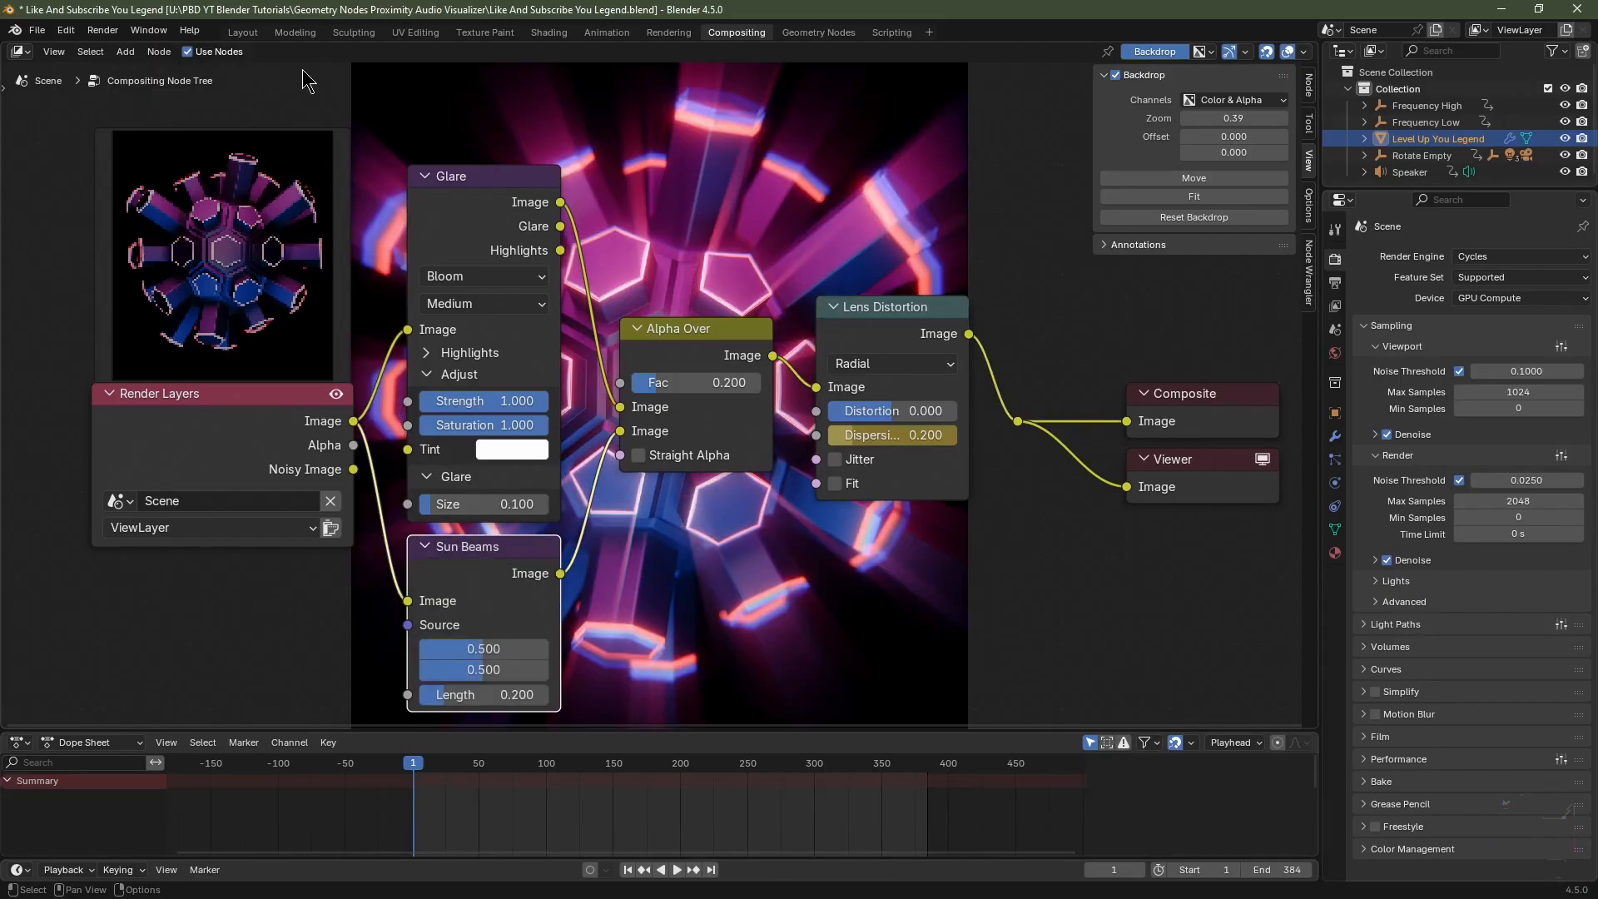
In the Layout workspace's output settings, accept U:\Blender Cache\New Folder(4)\ as the render output folder.
click(243, 32)
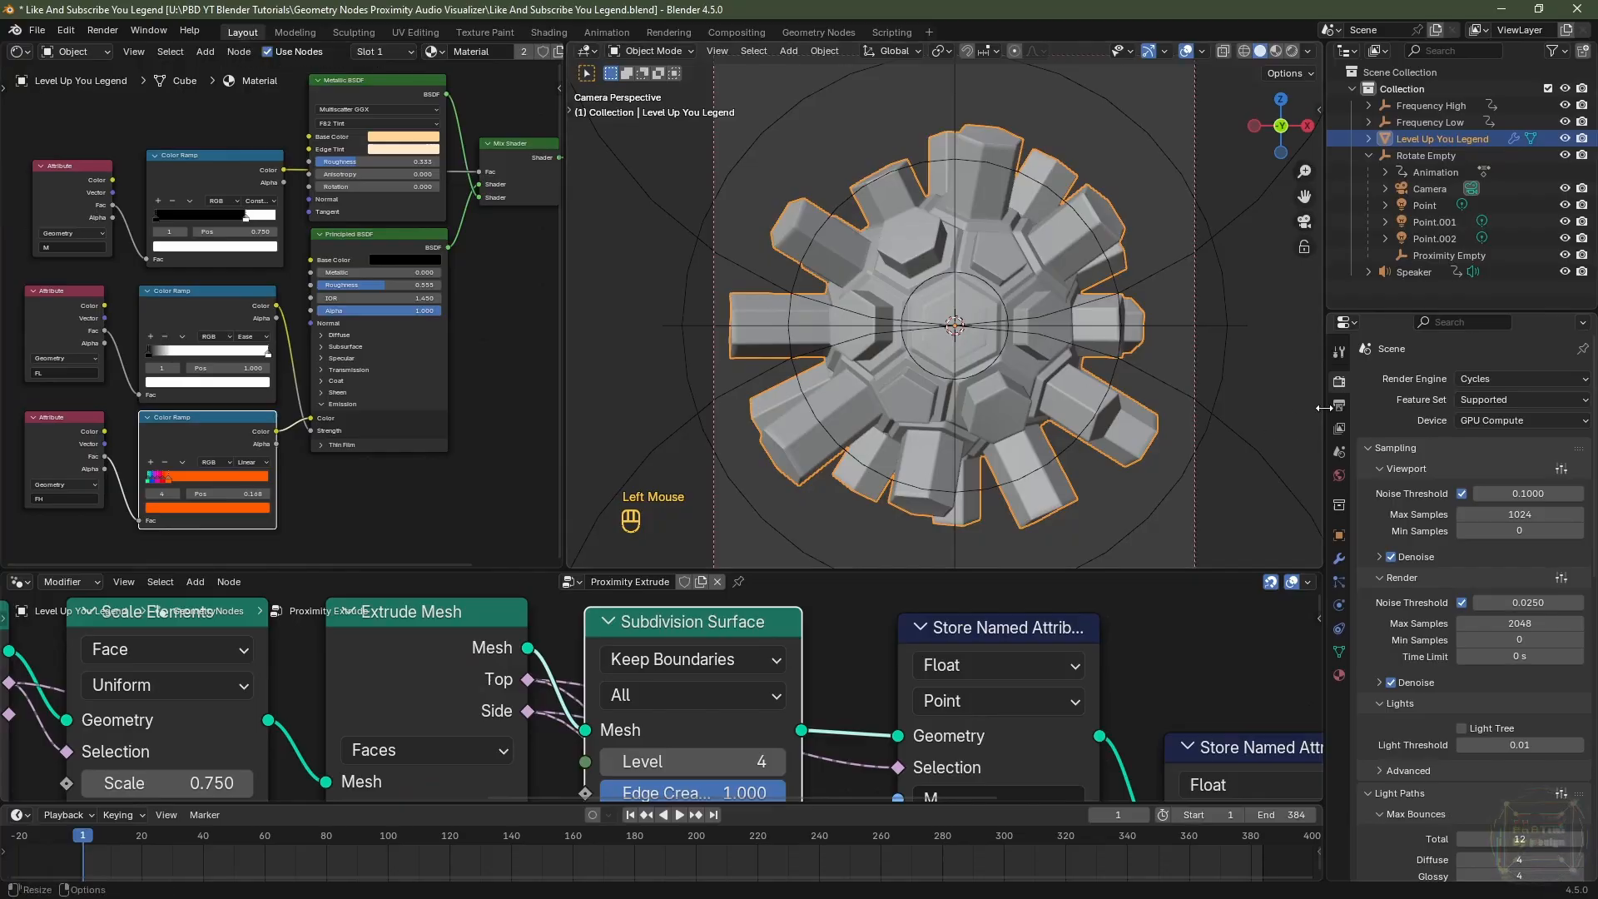
click(1339, 406)
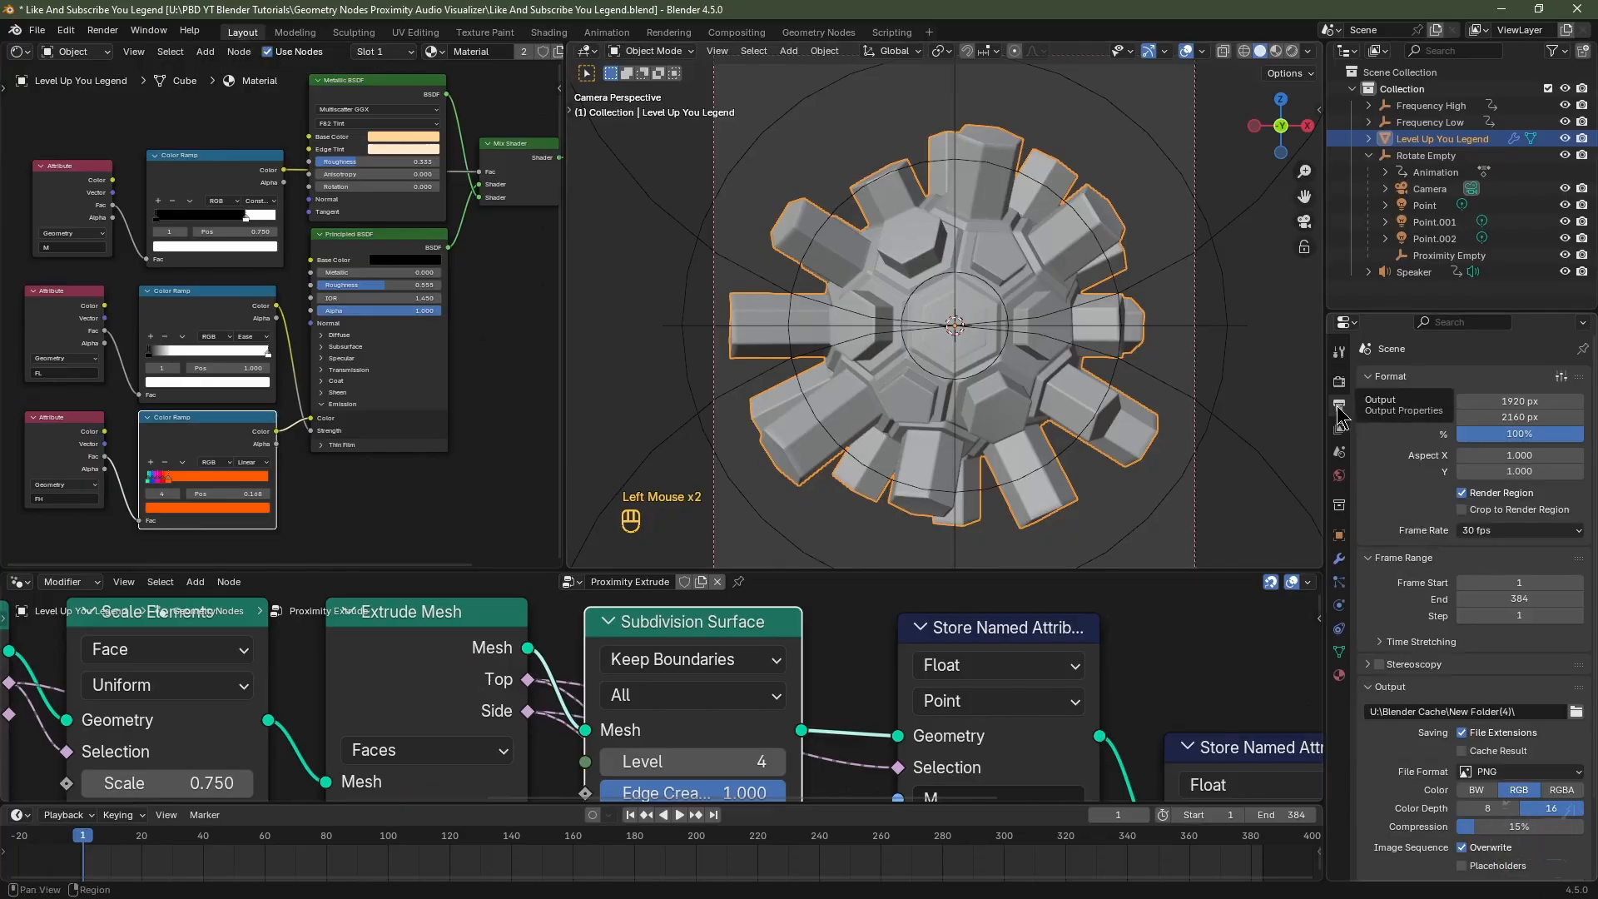
scroll(1446, 608, down, 3)
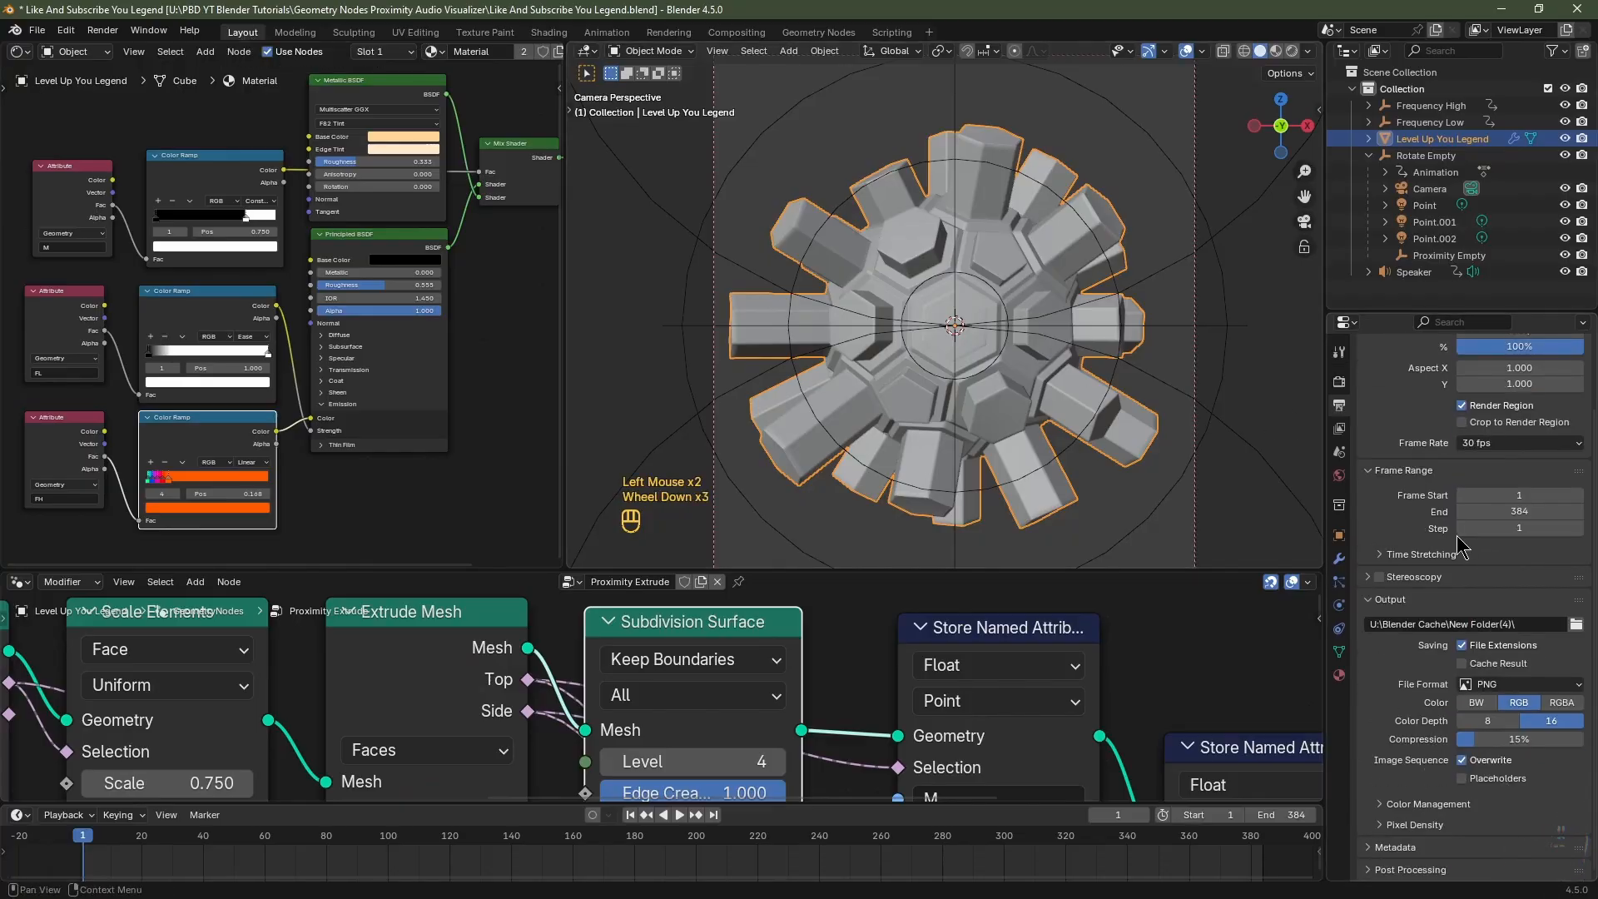
click(1575, 624)
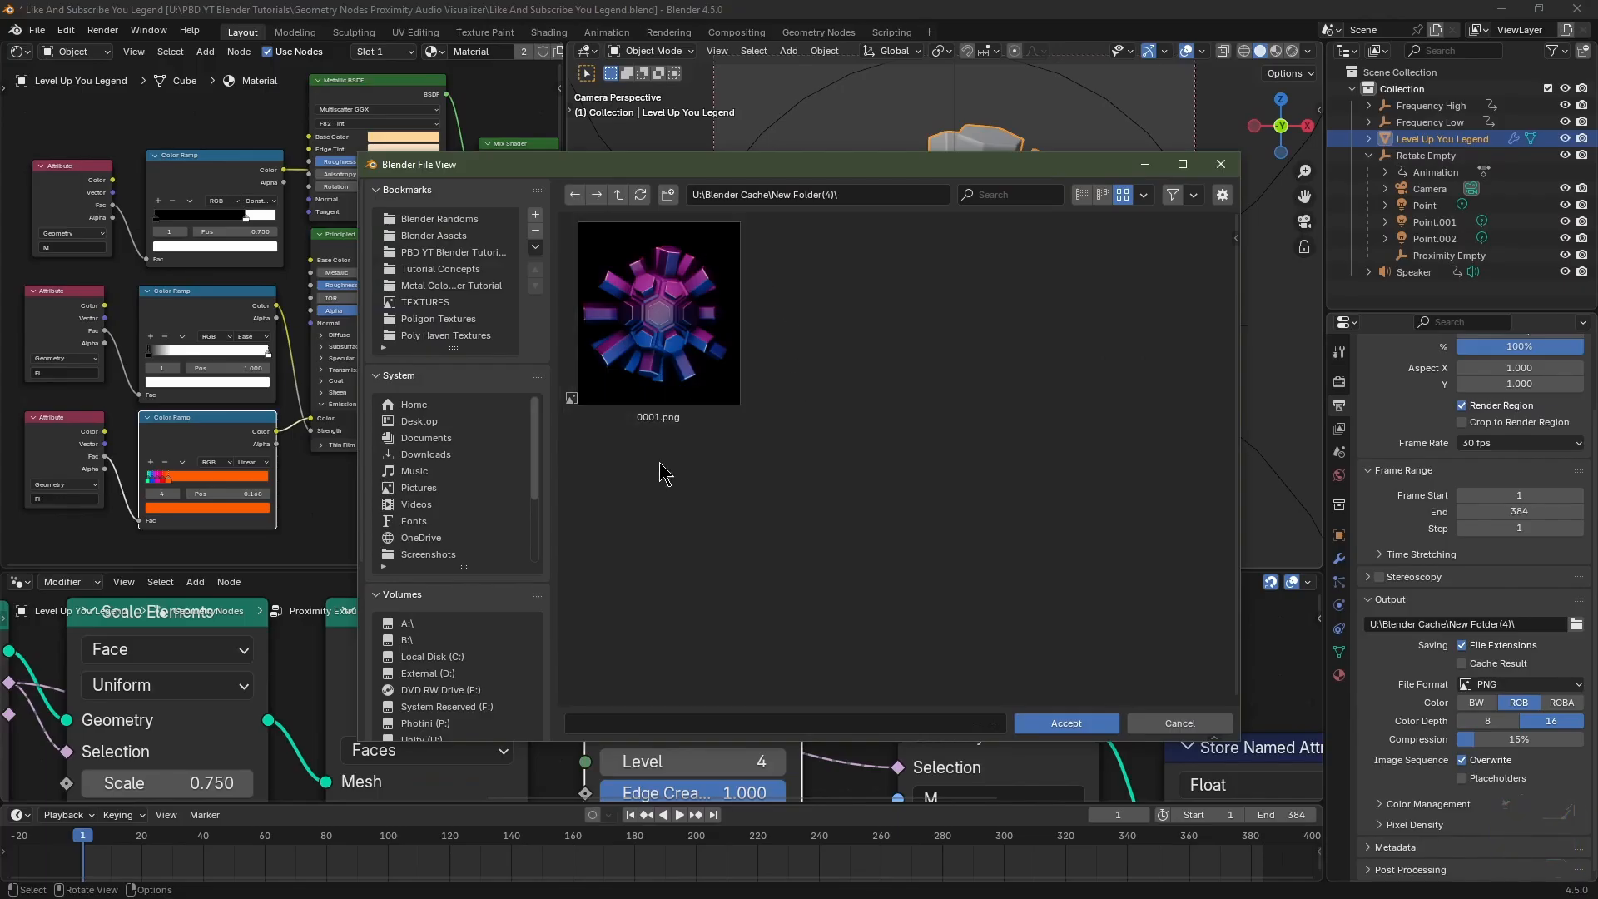
click(1066, 722)
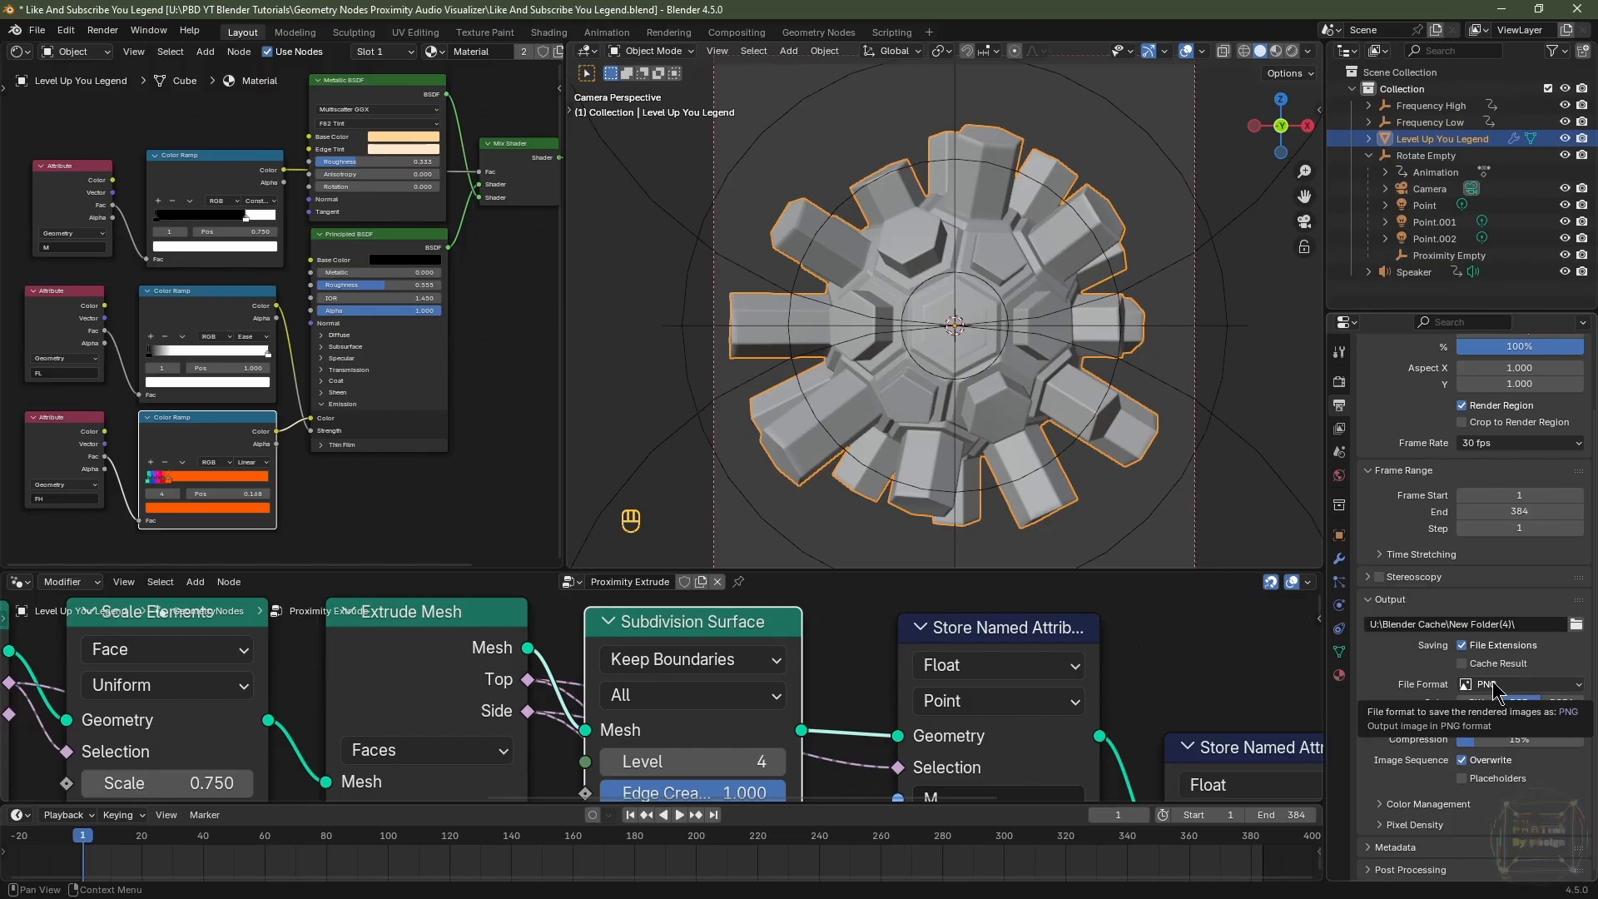
Try OpenEXR as the output file format and switch back to PNG.
click(1494, 686)
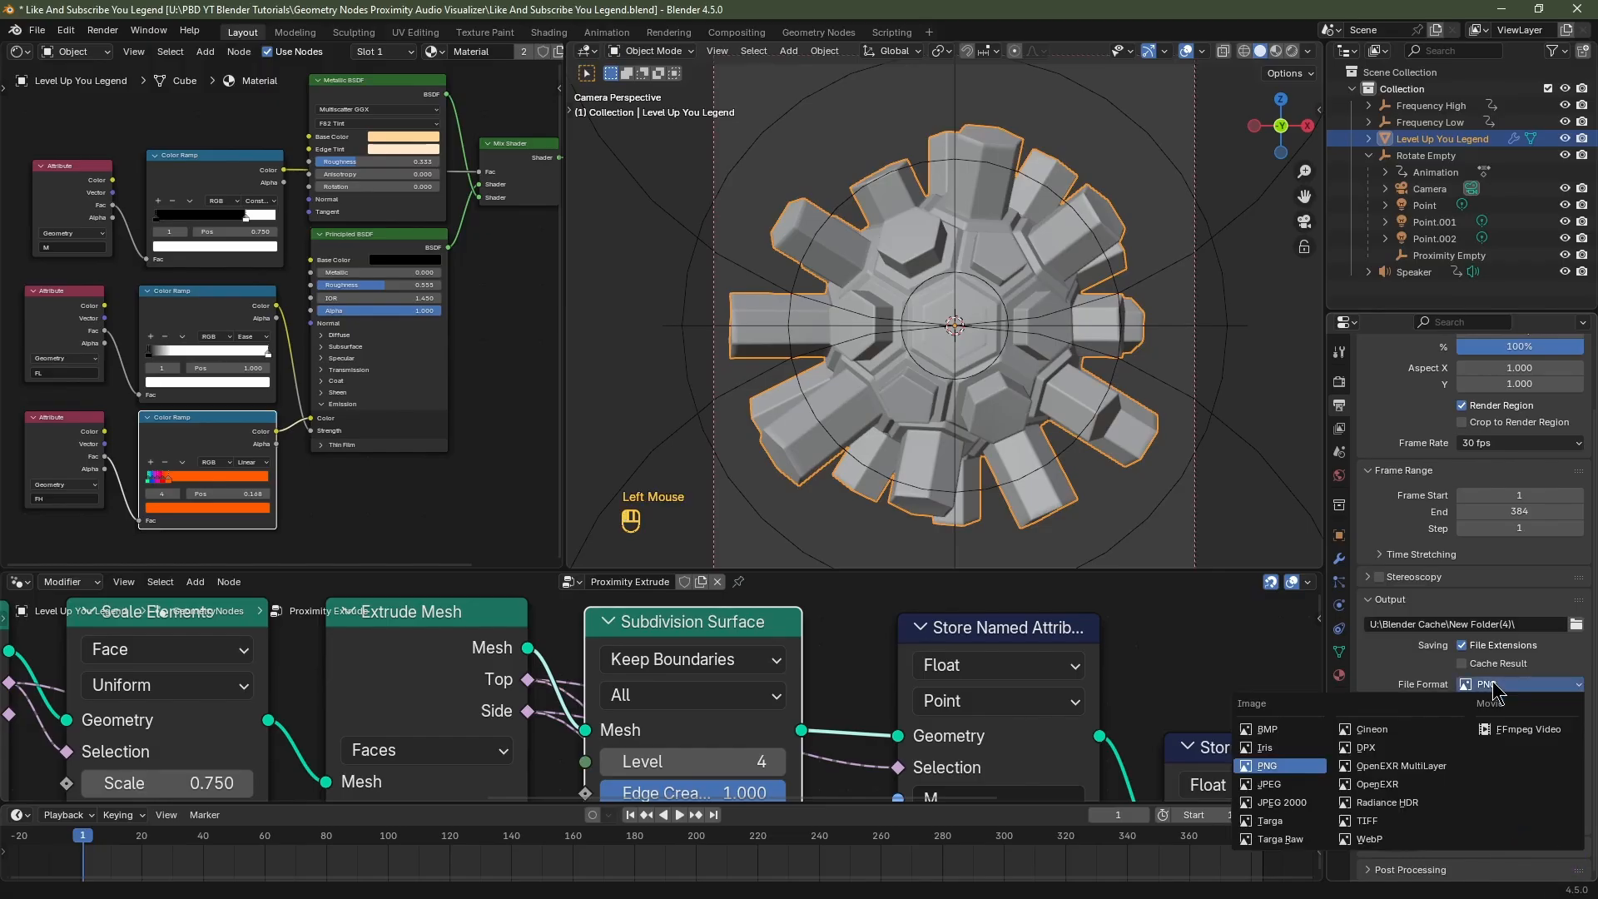
click(1375, 784)
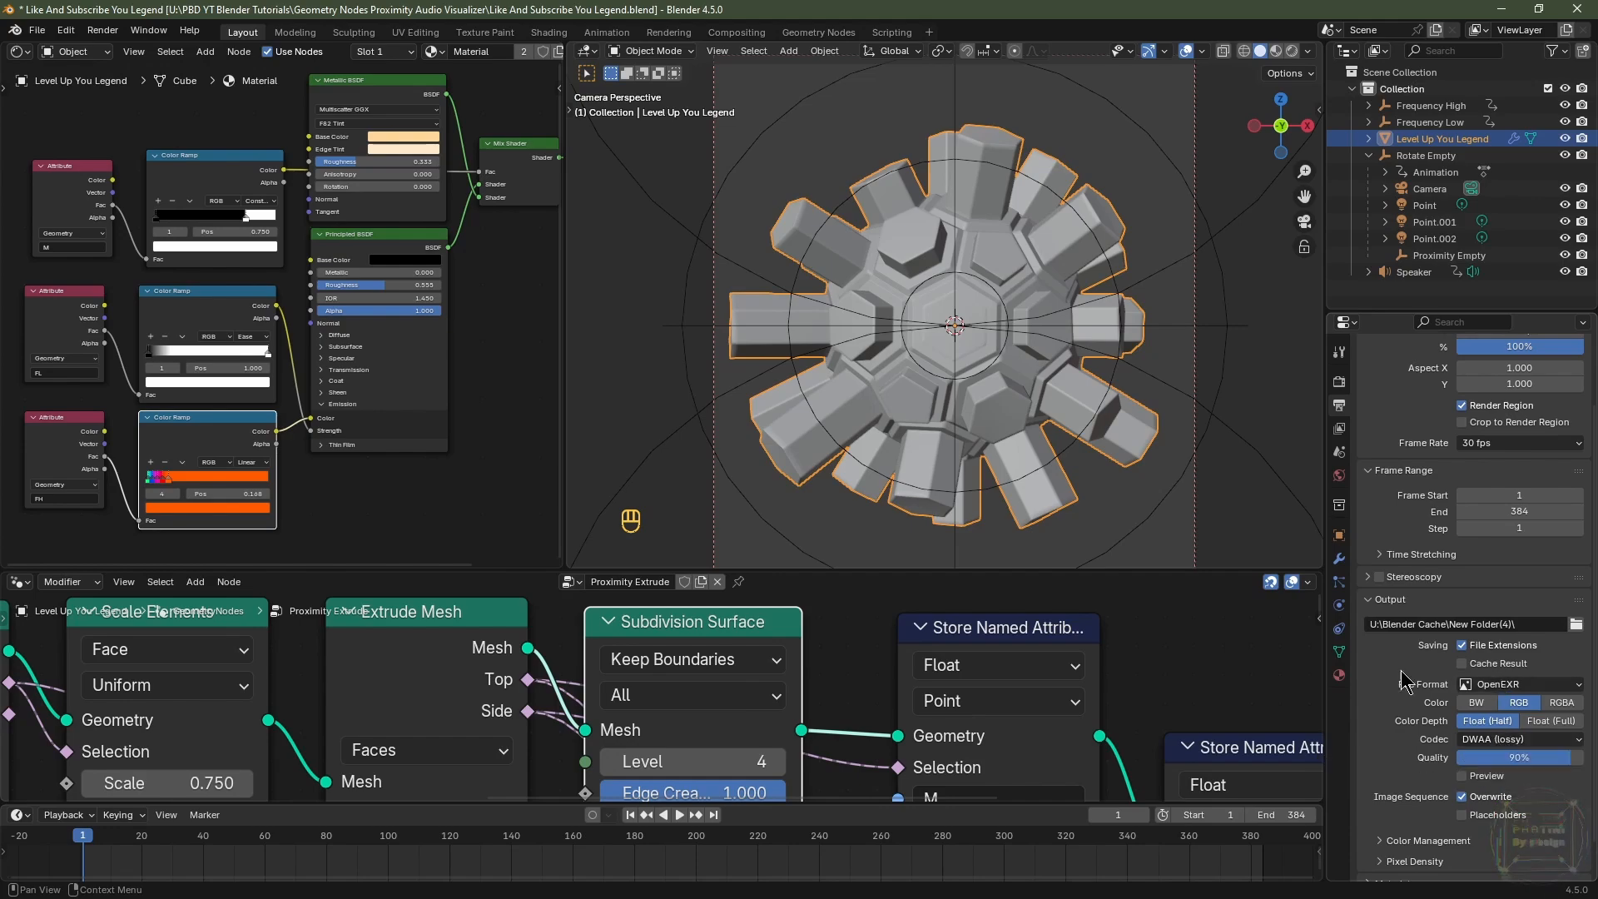
click(1465, 686)
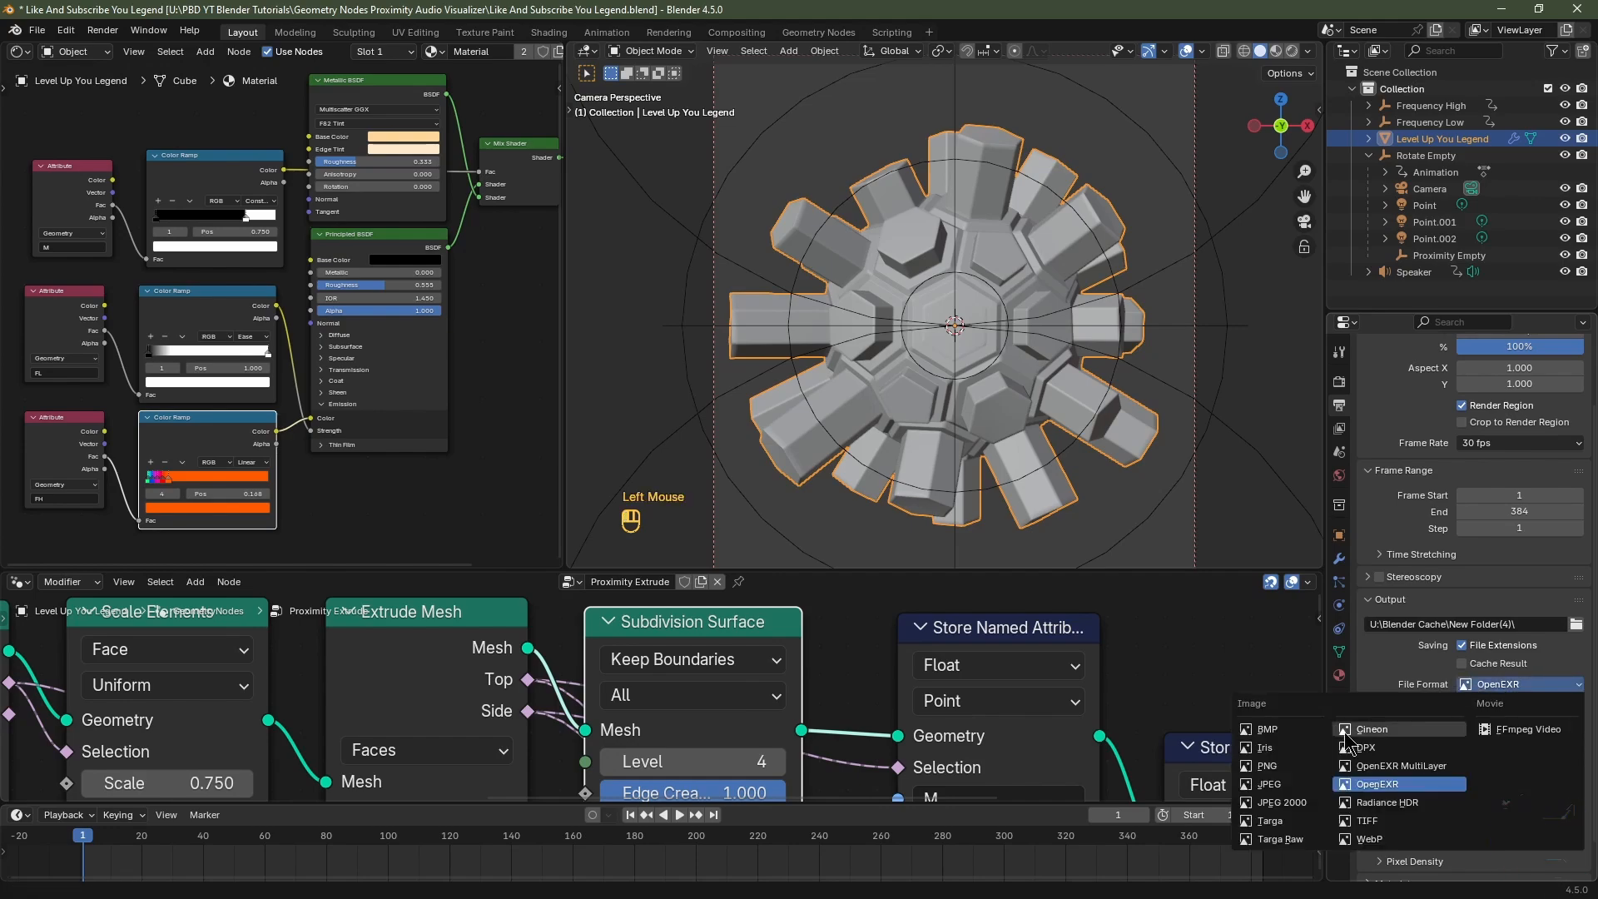
click(1286, 780)
scroll(1415, 724, up, 3)
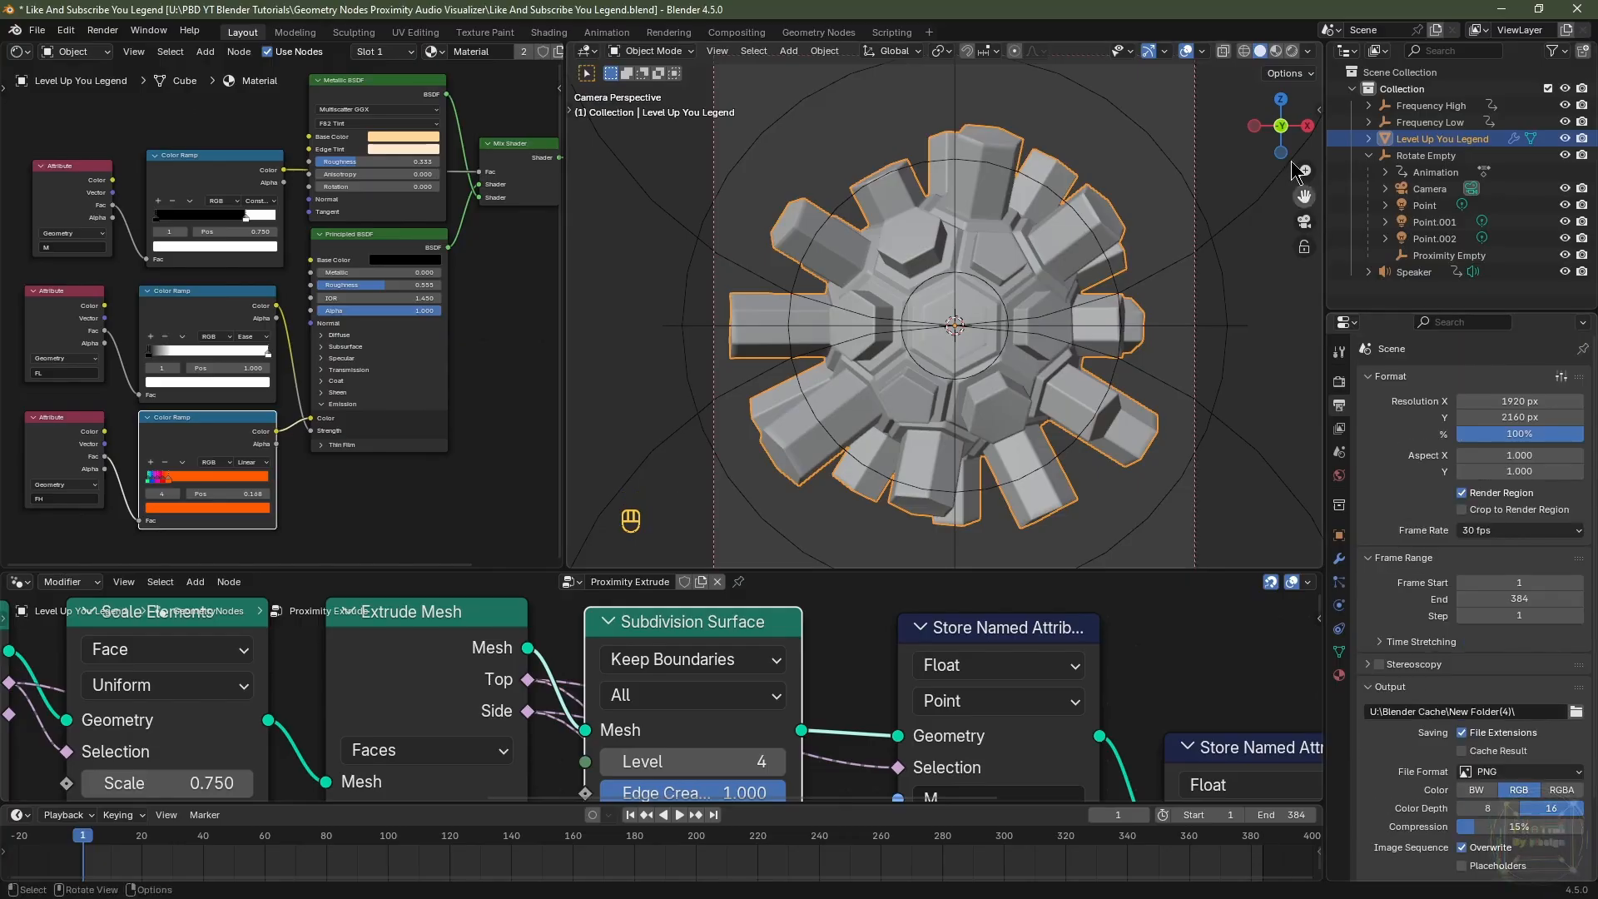
Save the project with the viewport in rendered shading and start rendering the animation of frames 1 to 384.
click(1278, 51)
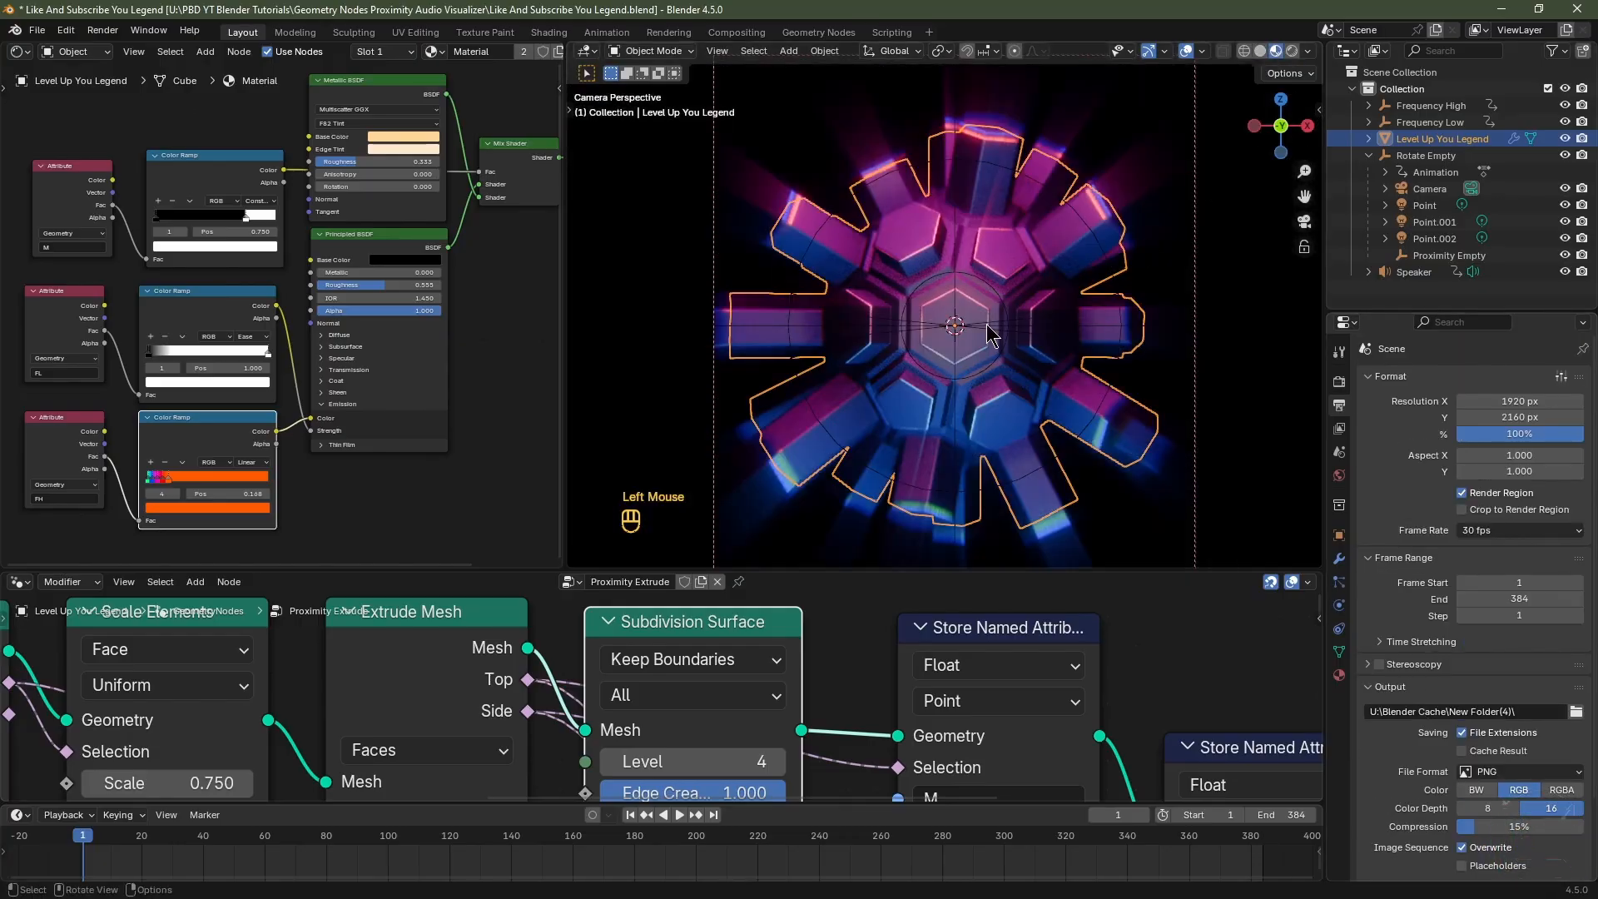
key(ctrl)
key(ctrl+s)
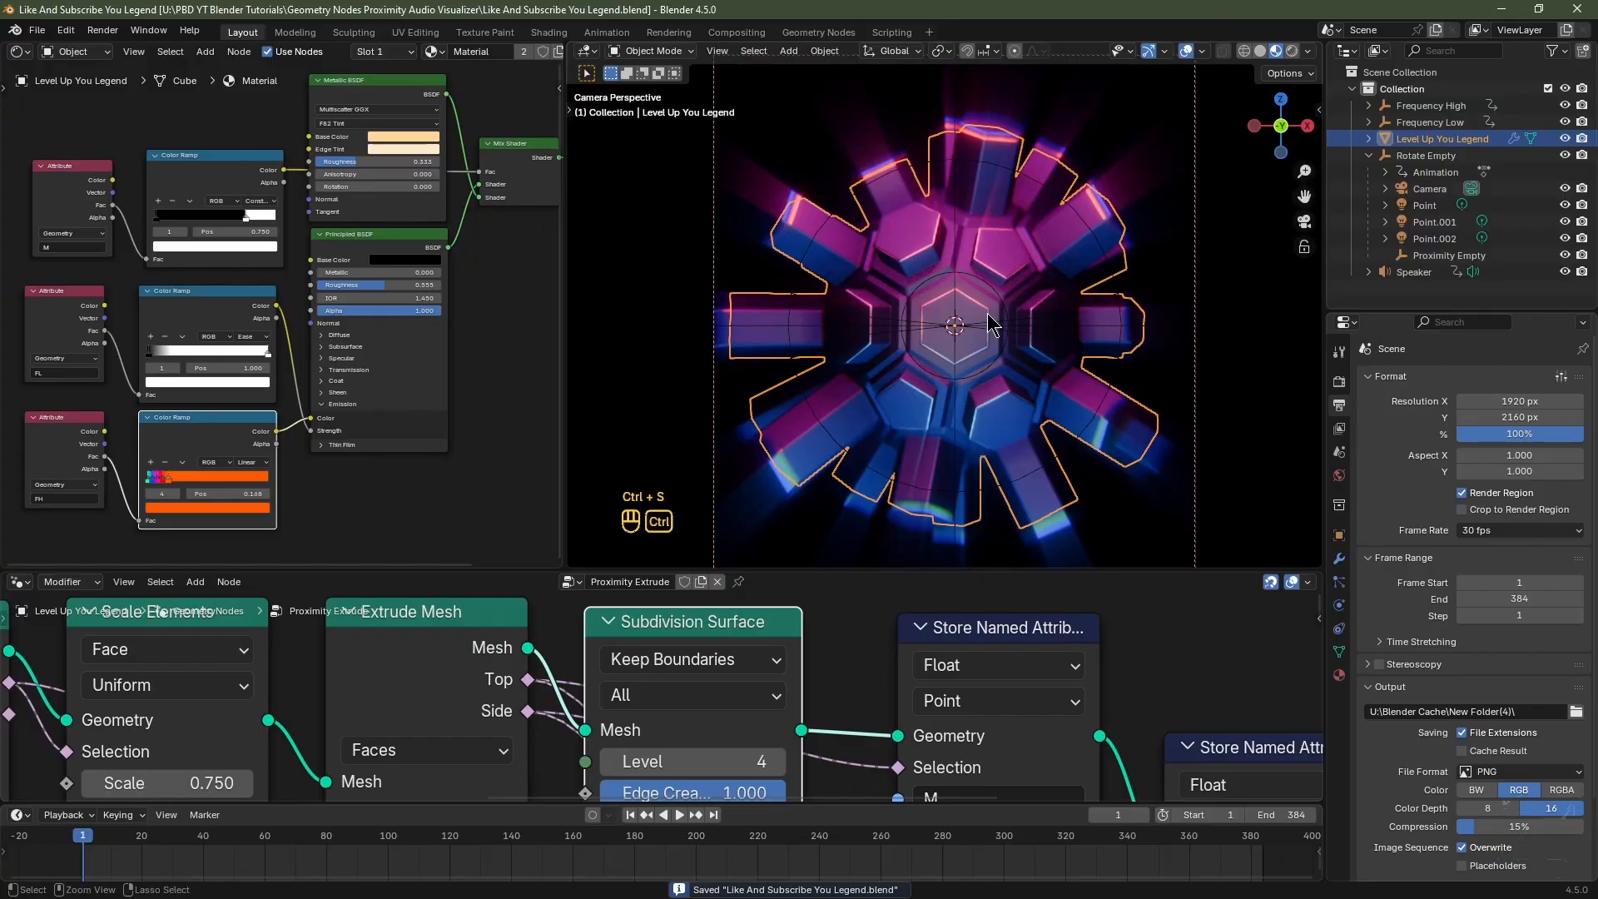
key(ctrl+F12)
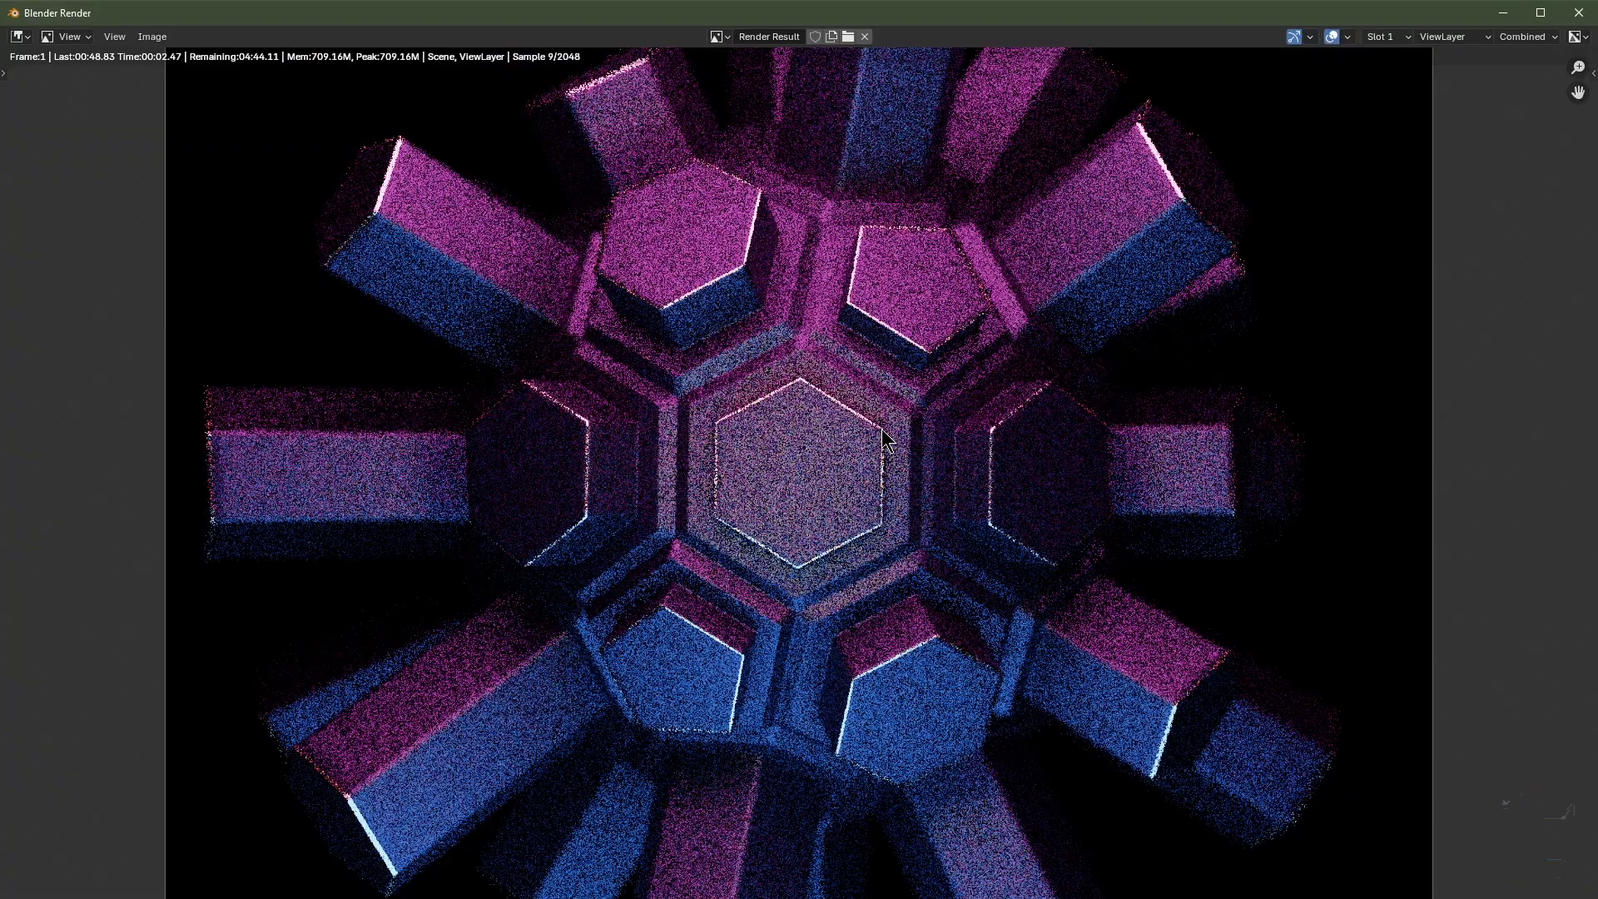
scroll(884, 435, down, 1)
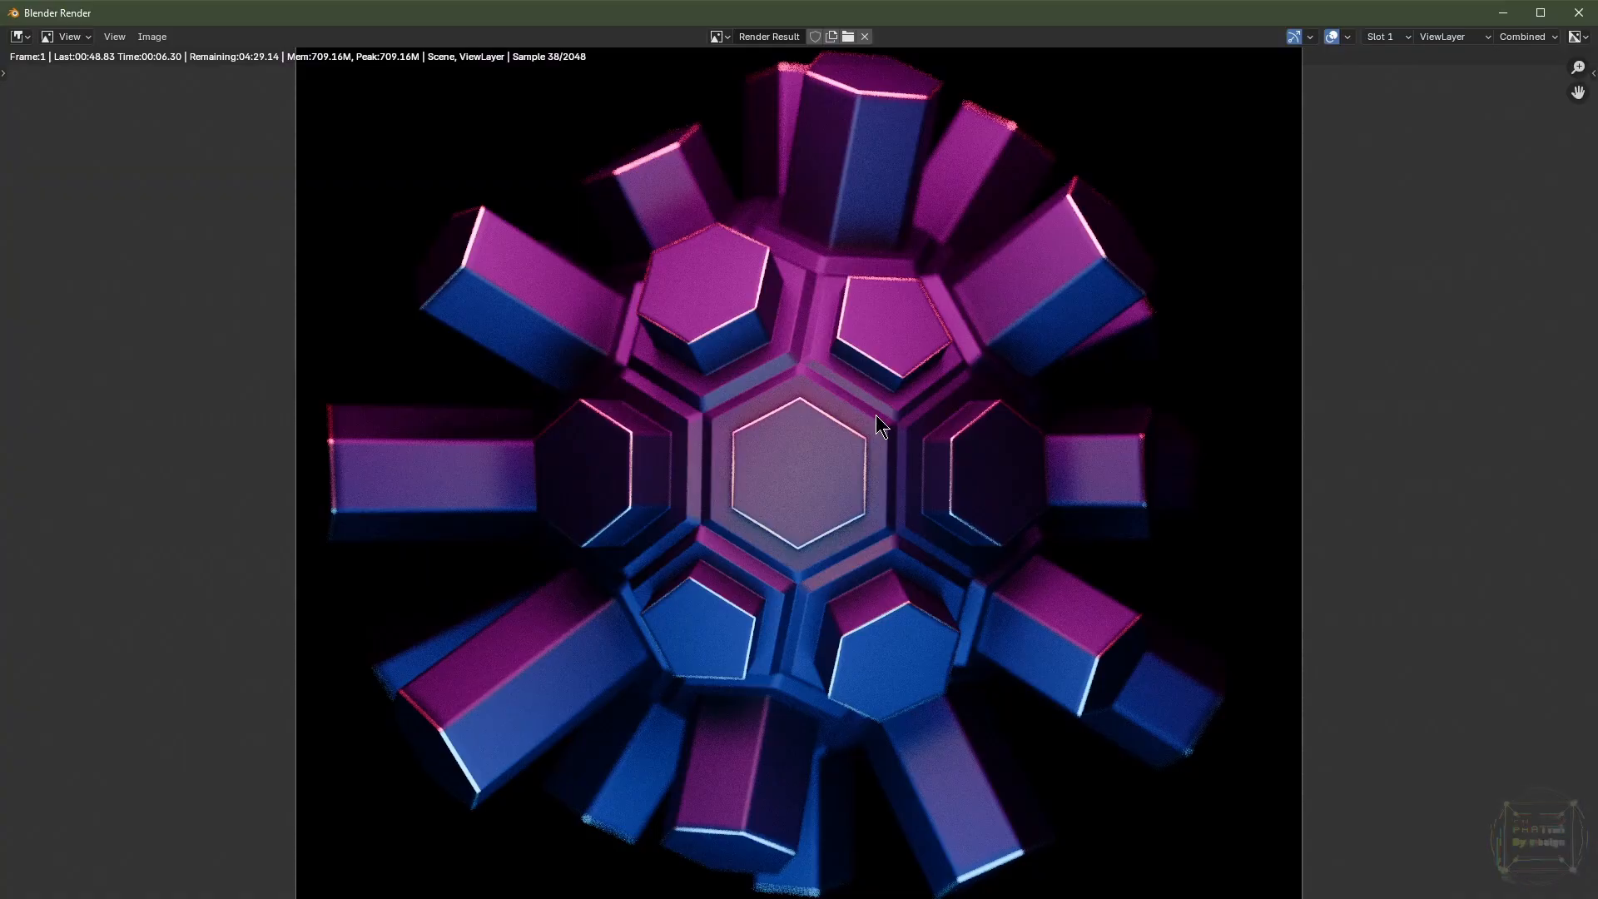